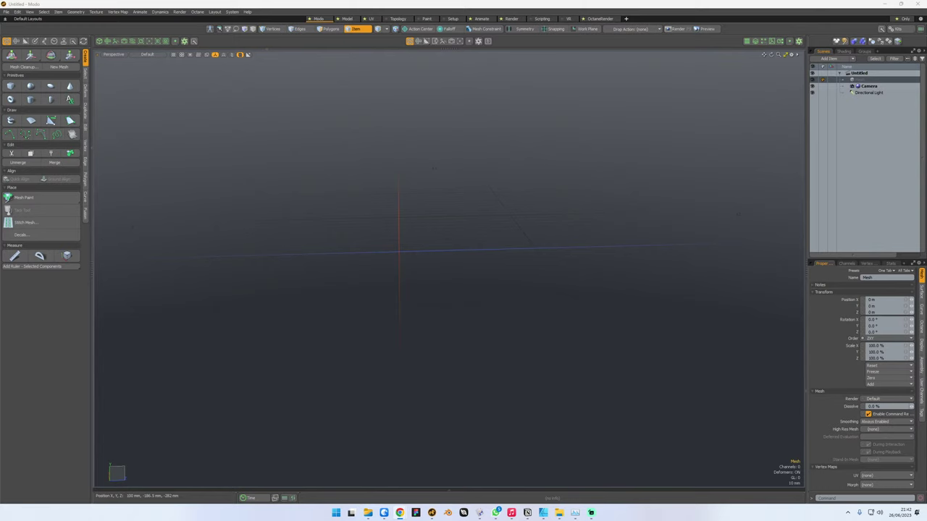
- Browse the liminal space pool image results in Chrome for reference and return to Modo
drag(0, 127, 431, 1)
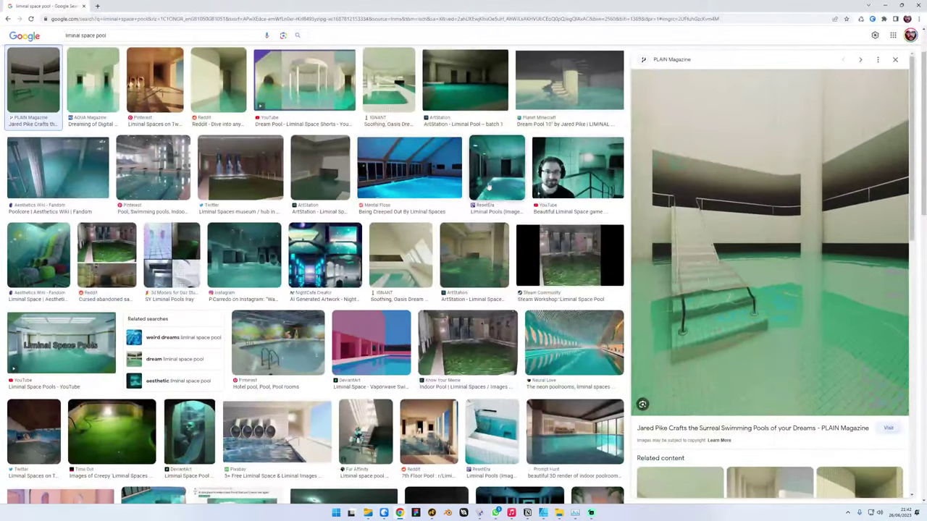
key(Right)
key(Right)
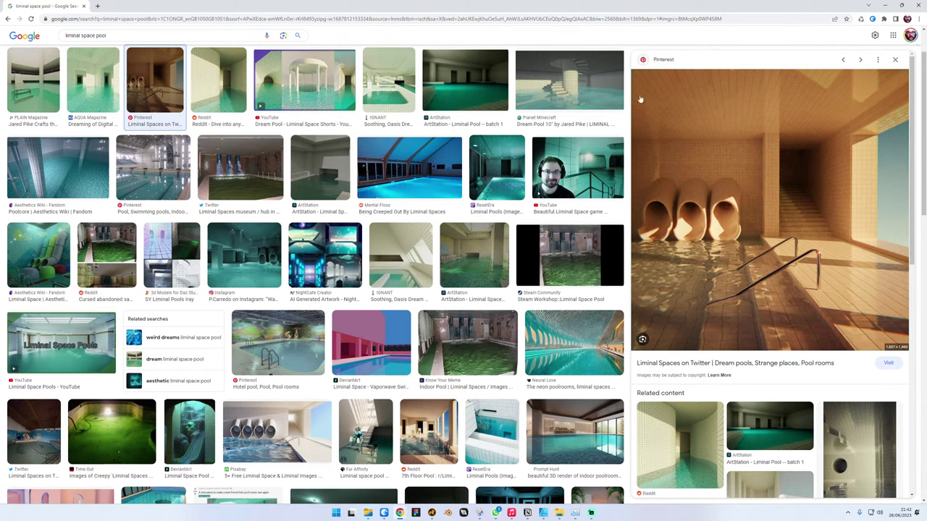
key(alt+Tab)
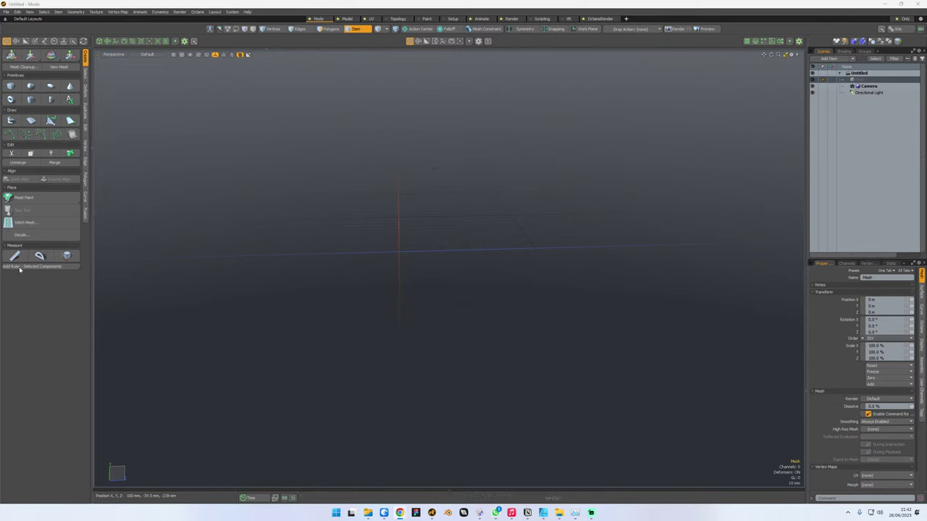
- Add a 1 m unit plane to the scene at the origin as a new mesh item
click(418, 257)
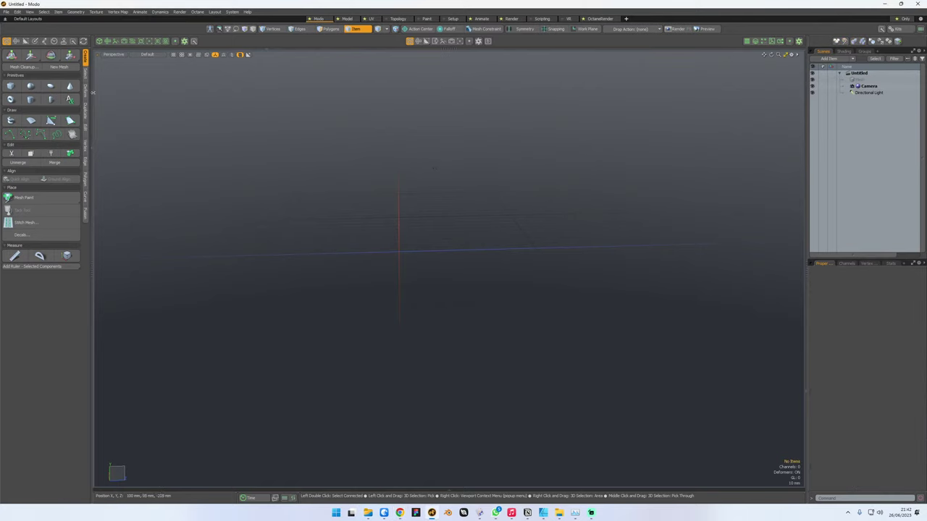
shift+click(70, 99)
scroll(497, 257, down, 5)
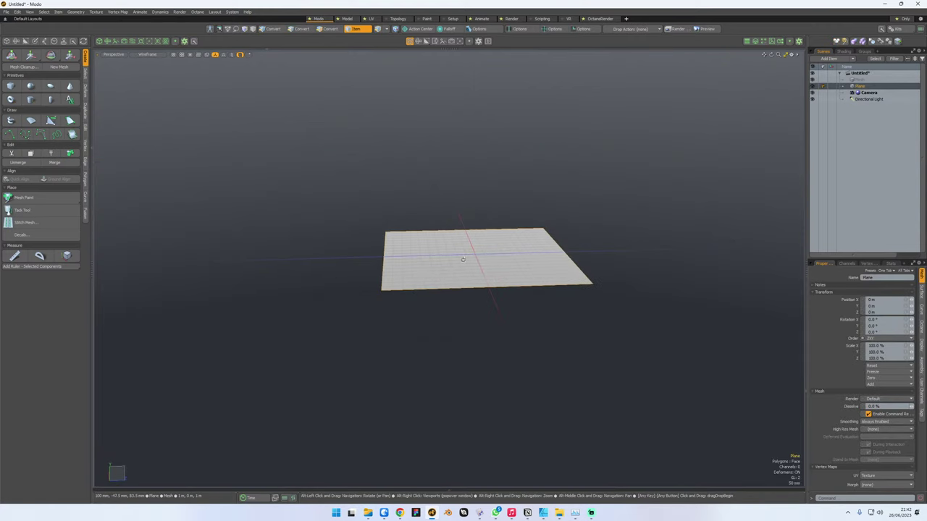
mouse_move(463, 259)
alt+mouse_down()
mouse_move(483, 272)
mouse_move(467, 276)
alt+mouse_up()
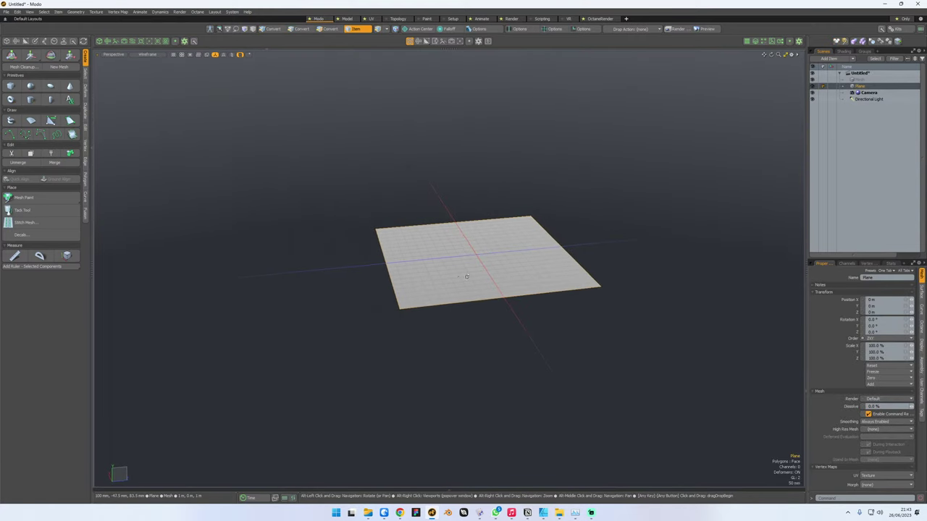
- Edge Extend the plane's negative-Z edge straight down with an Offset Y of -140 mm to form a riser
key(2)
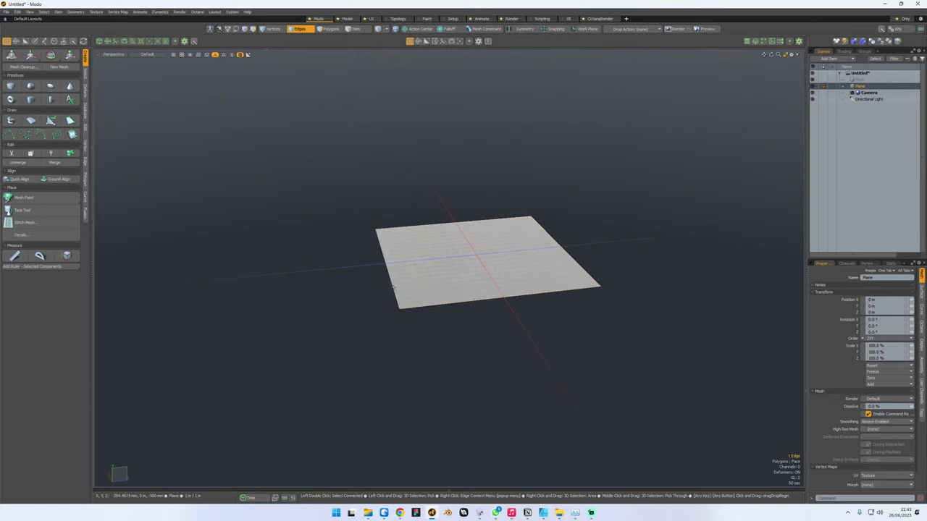
click(393, 288)
key(z)
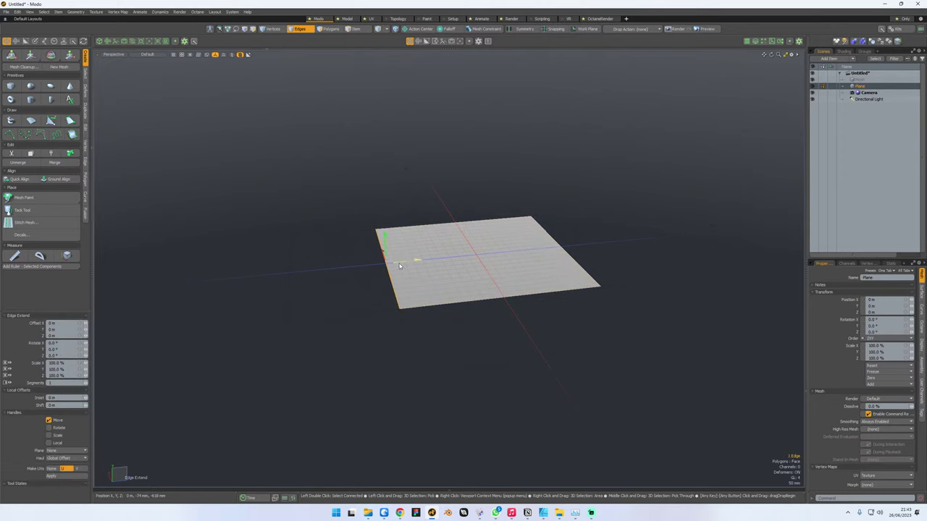
drag(410, 265, 385, 292)
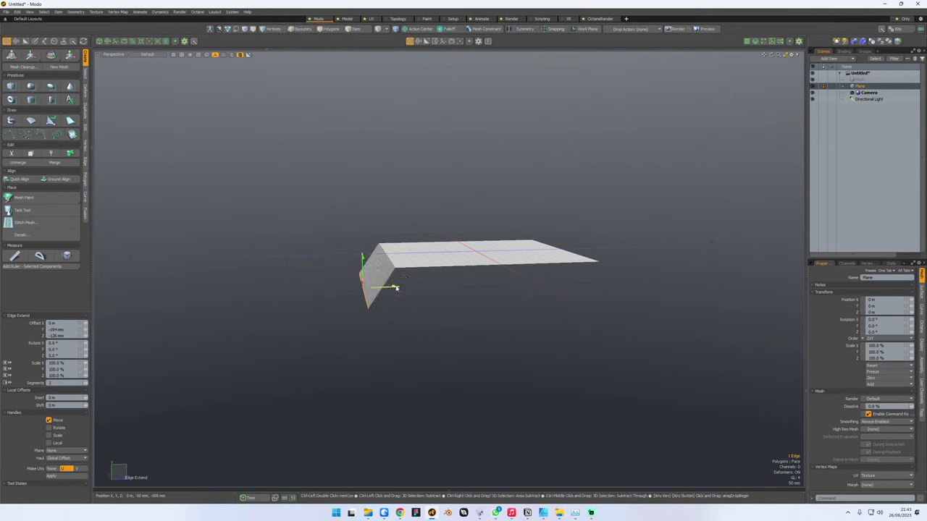
key(ctrl+z)
key(ctrl+z)
drag(385, 223, 386, 247)
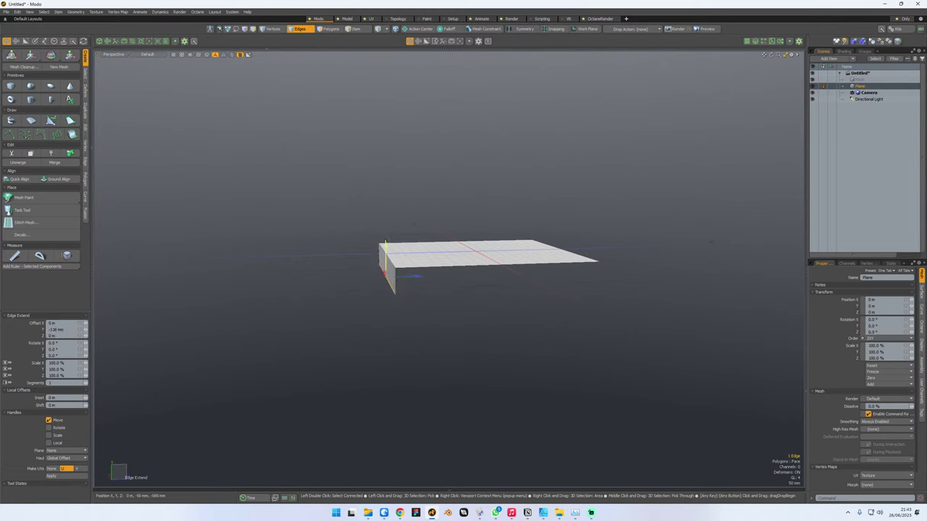
click(57, 329)
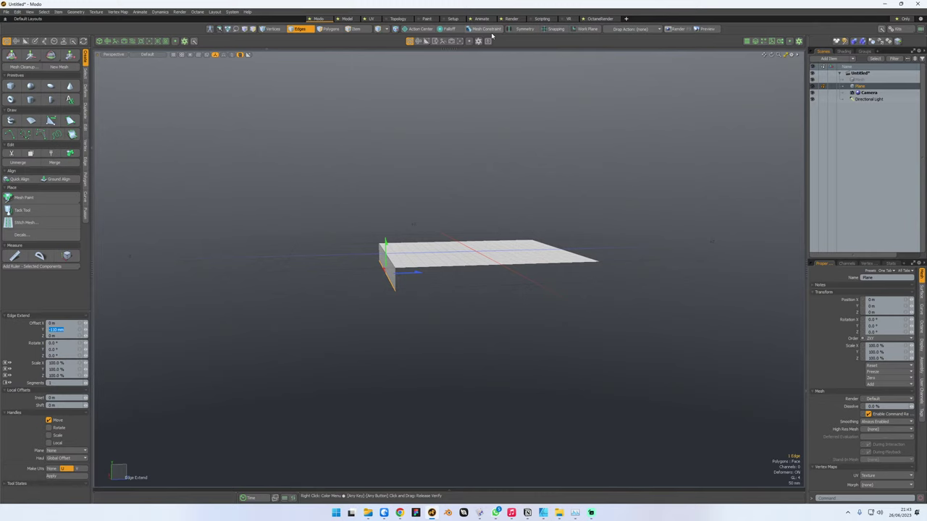
text(-1)
key(Tab)
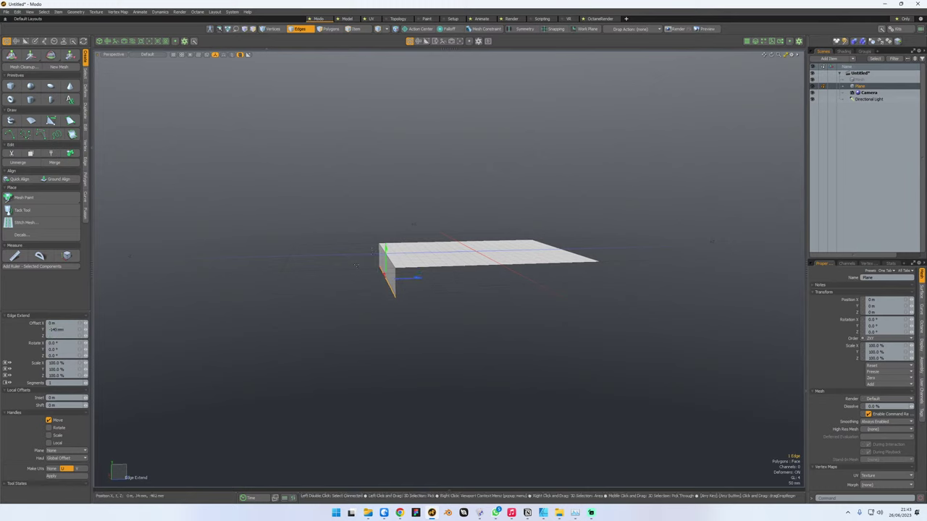
key(space)
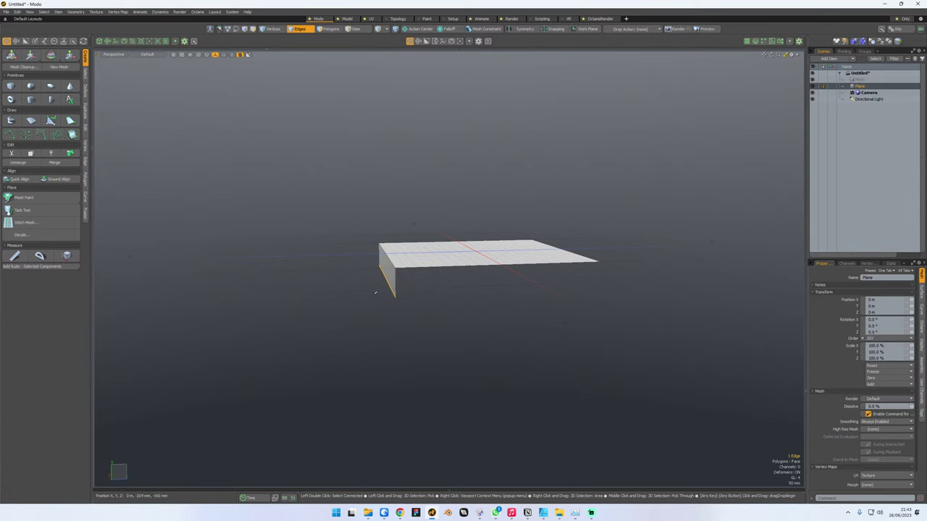
- Edge Extend the riser's bottom edge outward with an Offset Z of -140 mm to form a tread
key(z)
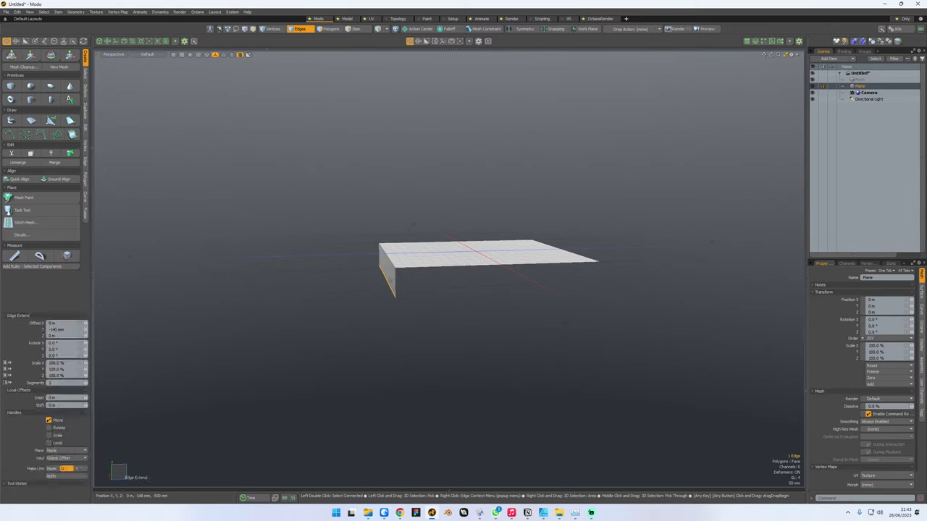
click(379, 281)
drag(413, 276, 384, 278)
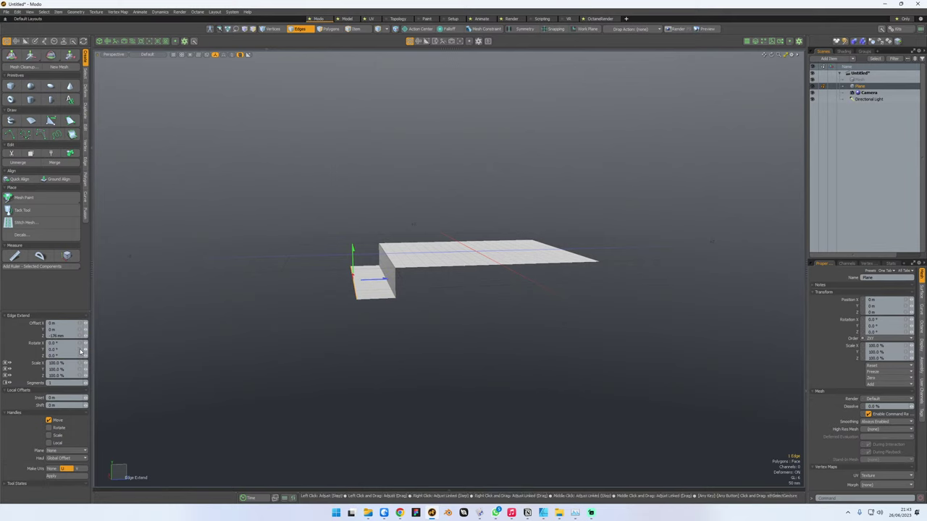
double_click(64, 336)
text(-140)
key(Return)
key(space)
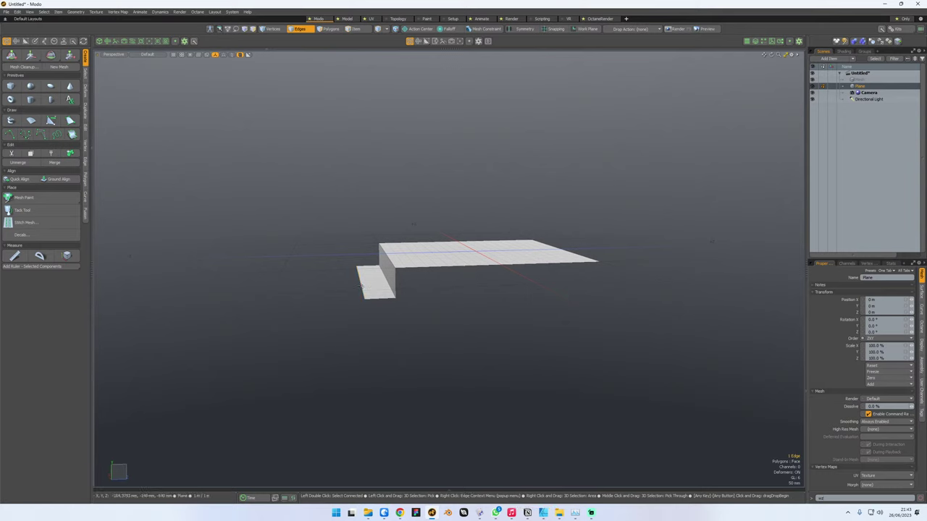
- Edge Extend the tread's outer edge further along negative Z to deepen the step, and clear the edge selection
key(shift+x)
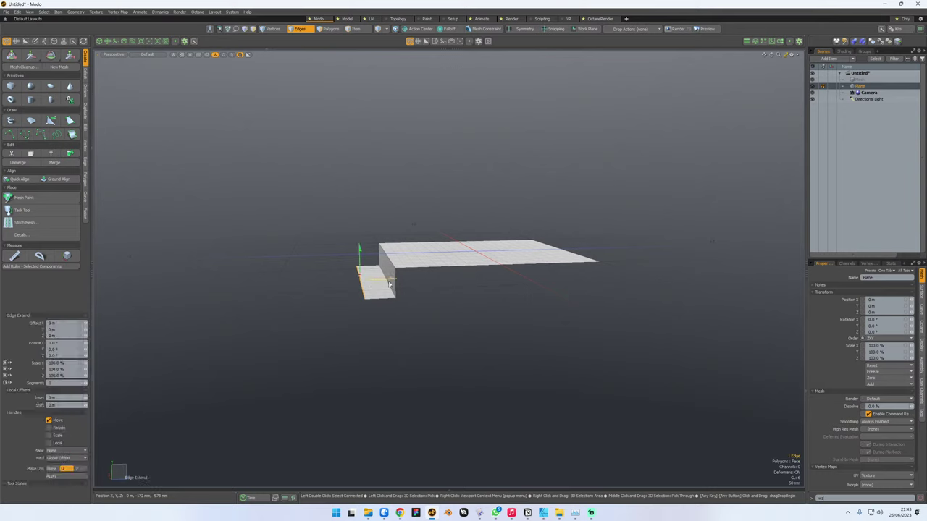
drag(389, 285, 368, 285)
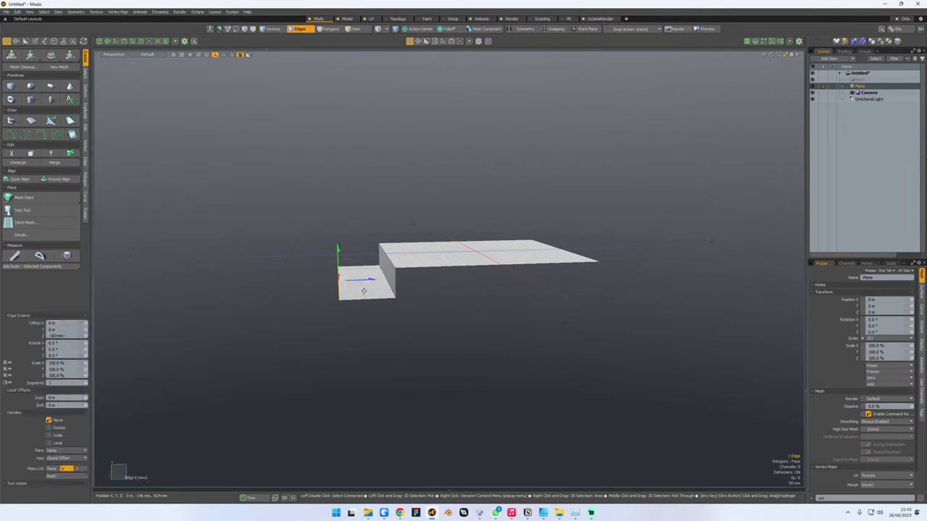
key(space)
key(Escape)
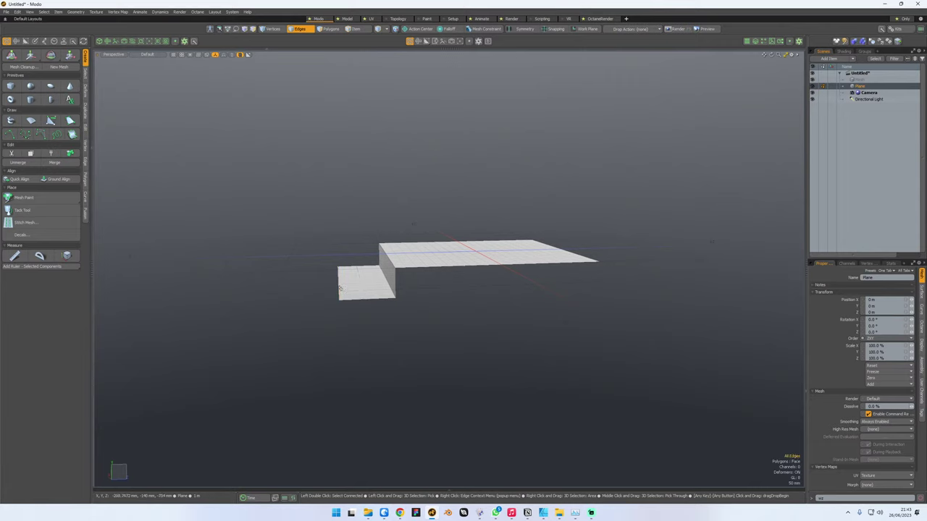
- Edge Extend the tread's outer edge straight down with an Offset Y of -140 mm to form the second riser
click(352, 305)
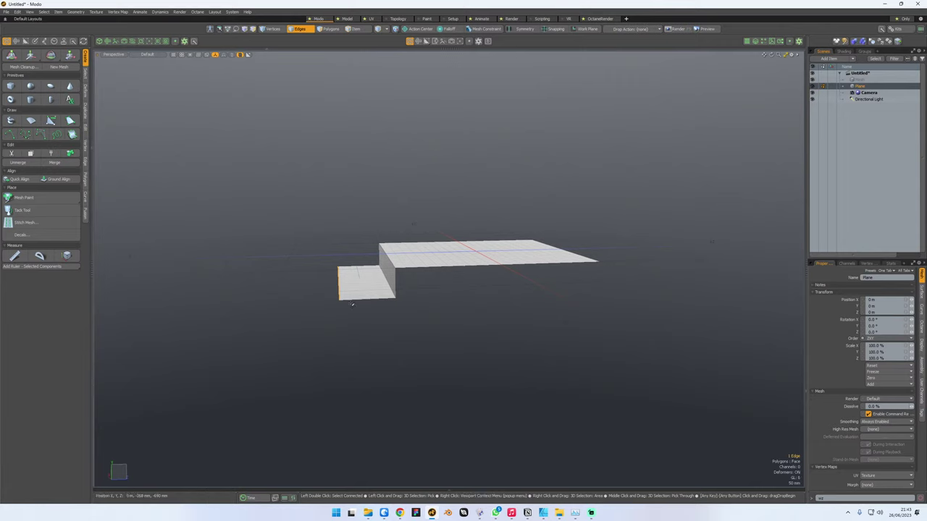
key(z)
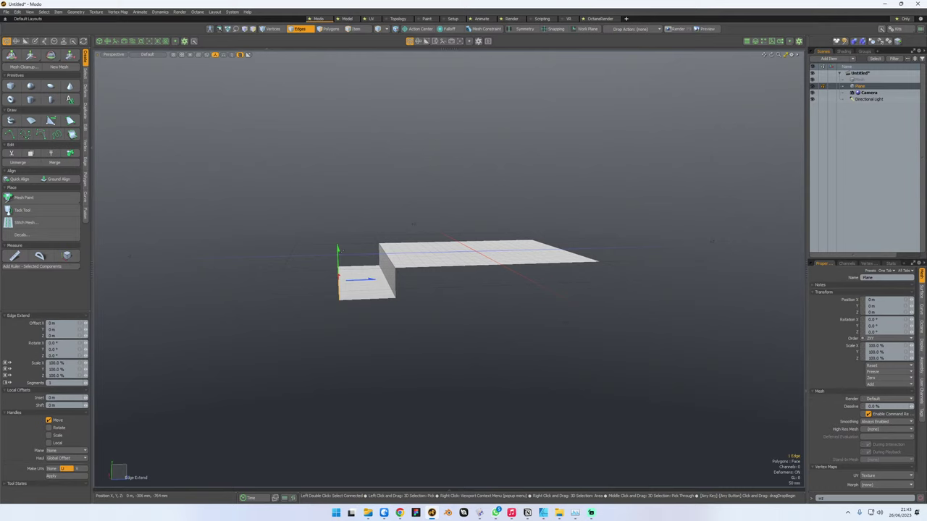
drag(340, 251, 340, 274)
drag(65, 329, 50, 330)
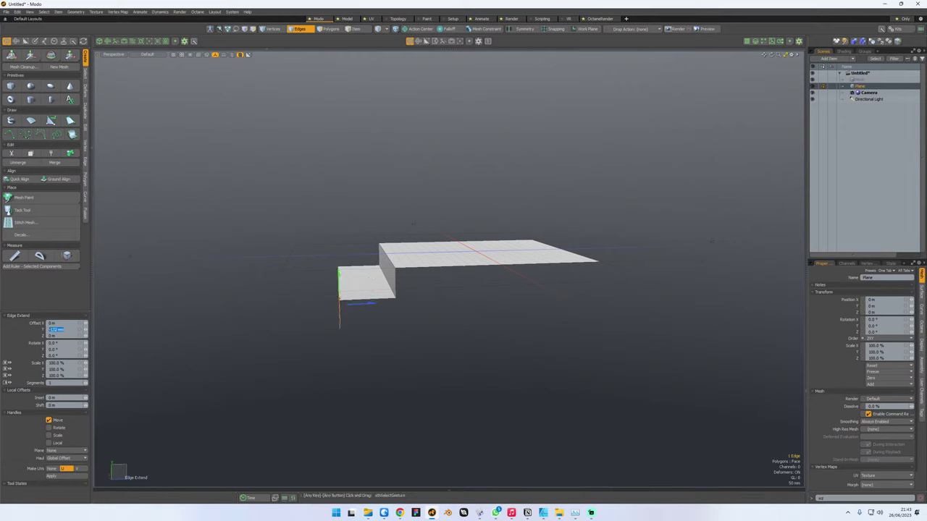
text(-)
key(Return)
key(space)
click(284, 284)
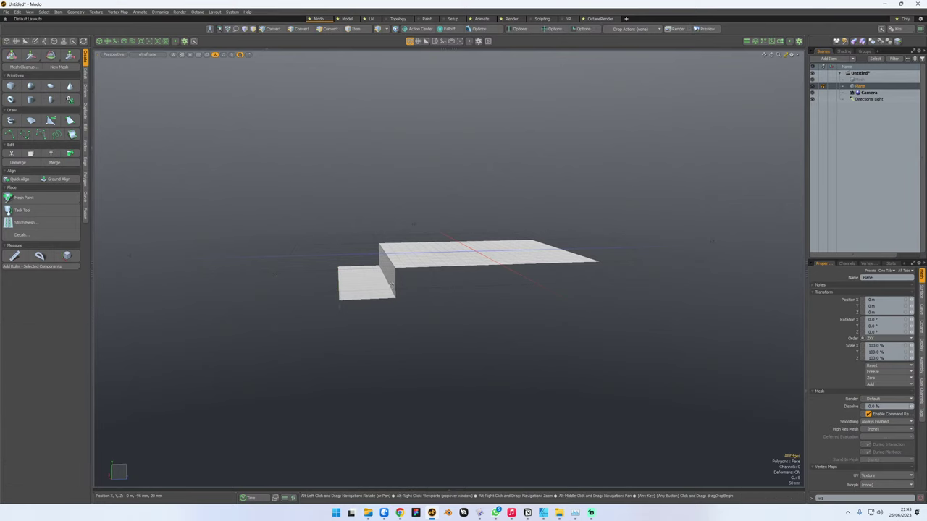
- Select the profile edges on both side ends of the steps and scale them apart along X to a width of about 4.8 m
alt+drag(351, 282, 423, 291)
key(2)
click(423, 290)
shift+click(390, 320)
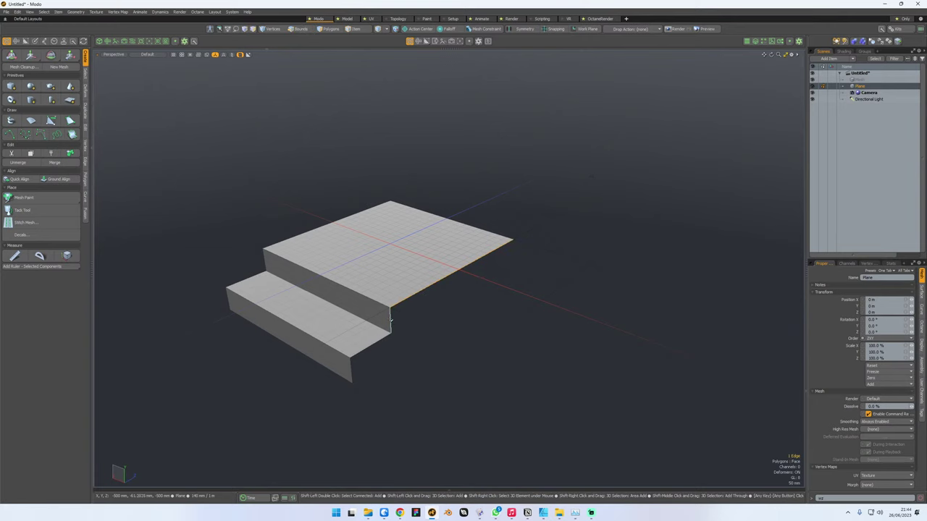
shift+click(373, 344)
shift+click(351, 368)
alt+drag(344, 369, 405, 354)
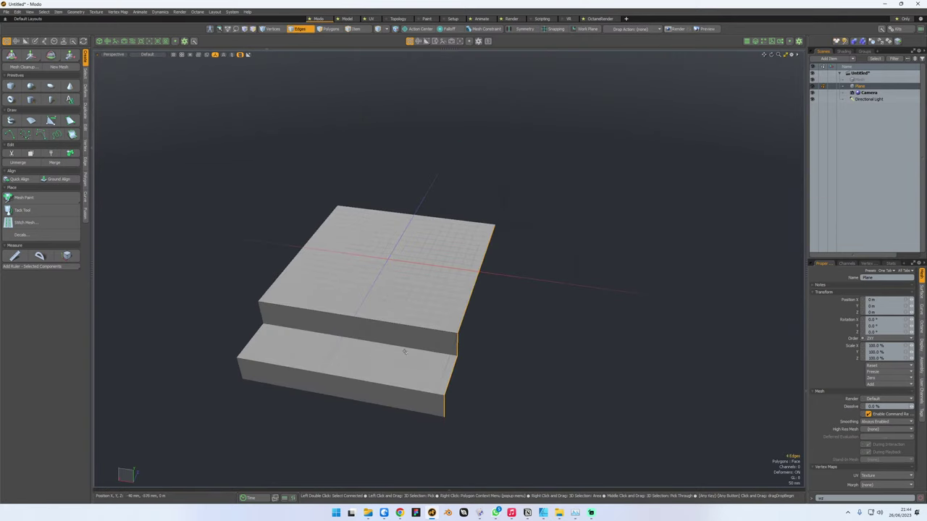
key(w)
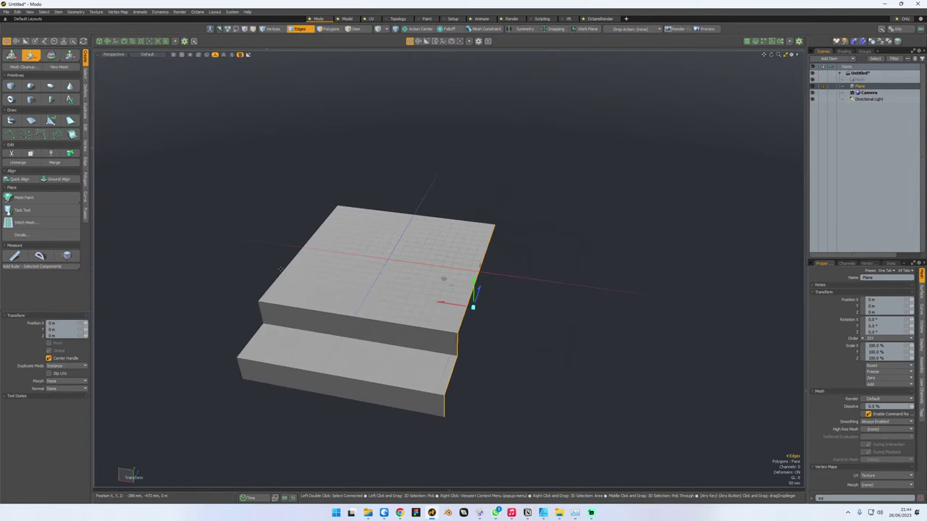
key(q)
shift+click(268, 310)
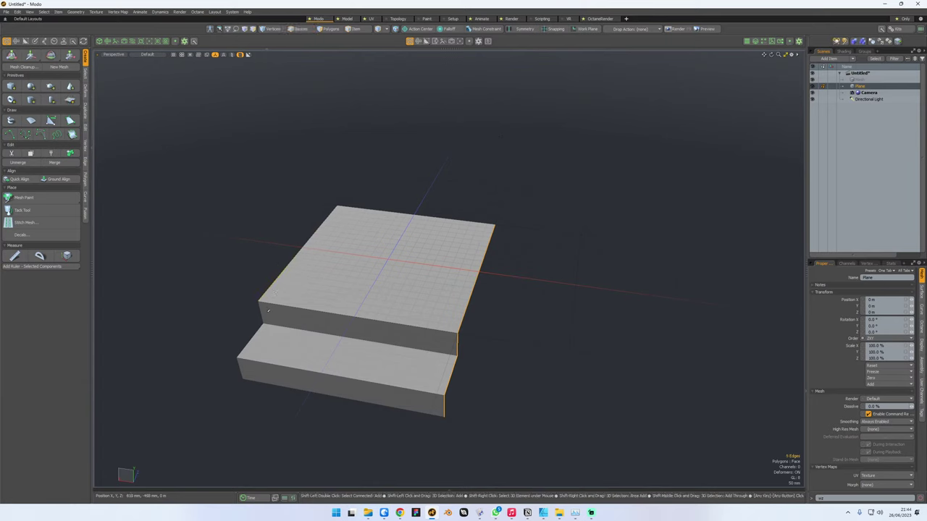
shift+click(241, 368)
key(y)
drag(360, 286, 234, 271)
alt+drag(406, 239, 493, 204)
key(space)
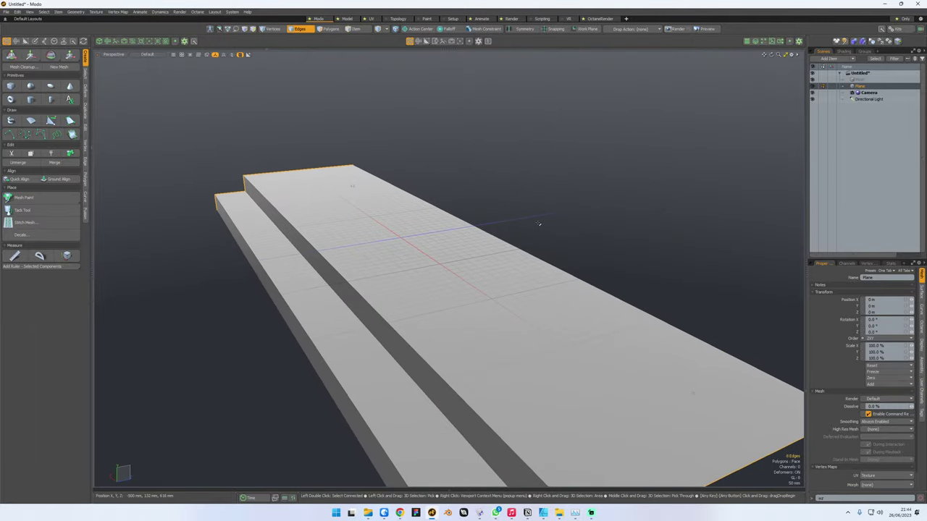
click(493, 203)
- Edge Extend the second riser's bottom edge outward with an Offset Z of about -330 mm to form a wider tread
alt+drag(312, 290, 373, 271)
scroll(279, 273, down, 5)
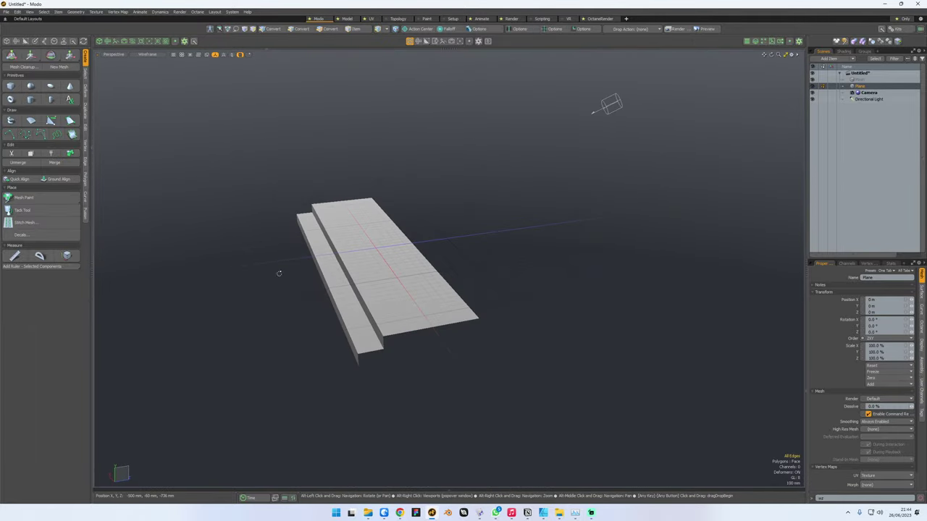
scroll(299, 271, down, 3)
alt+drag(298, 271, 361, 313)
key(2)
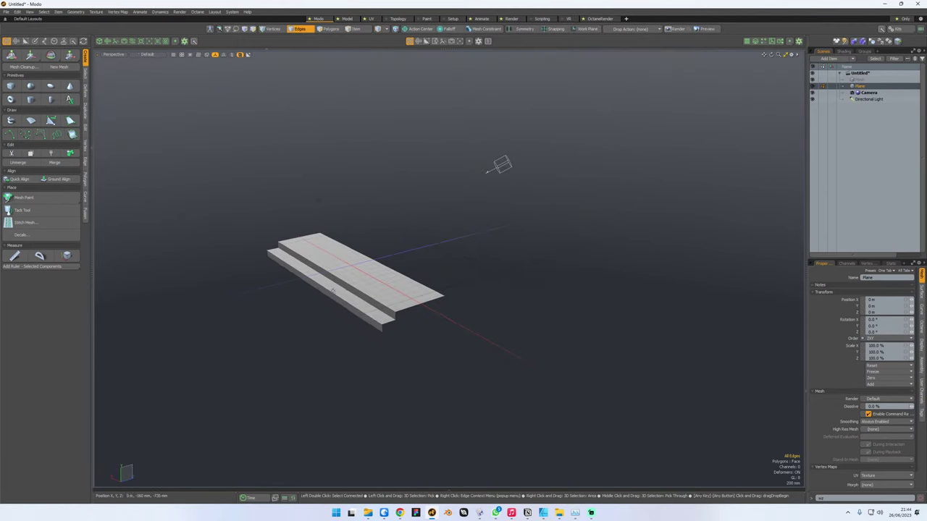
click(366, 321)
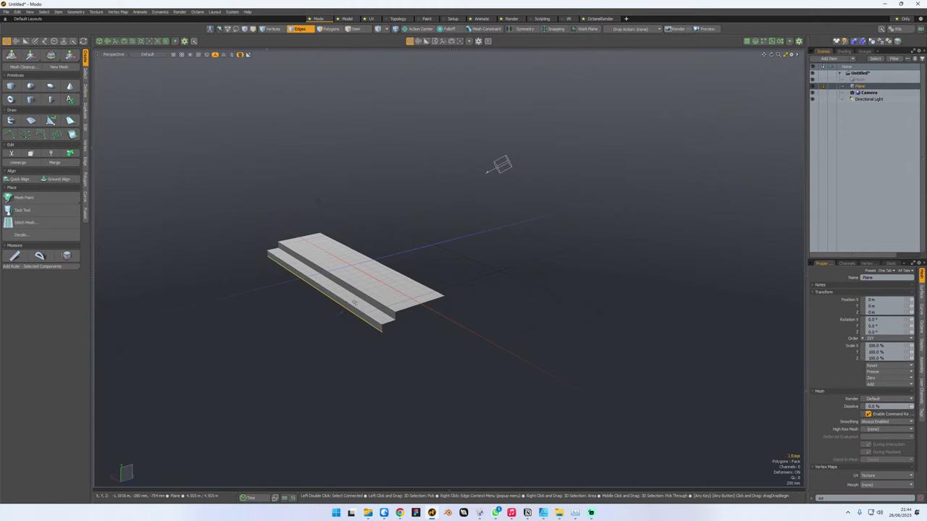
key(shift+x)
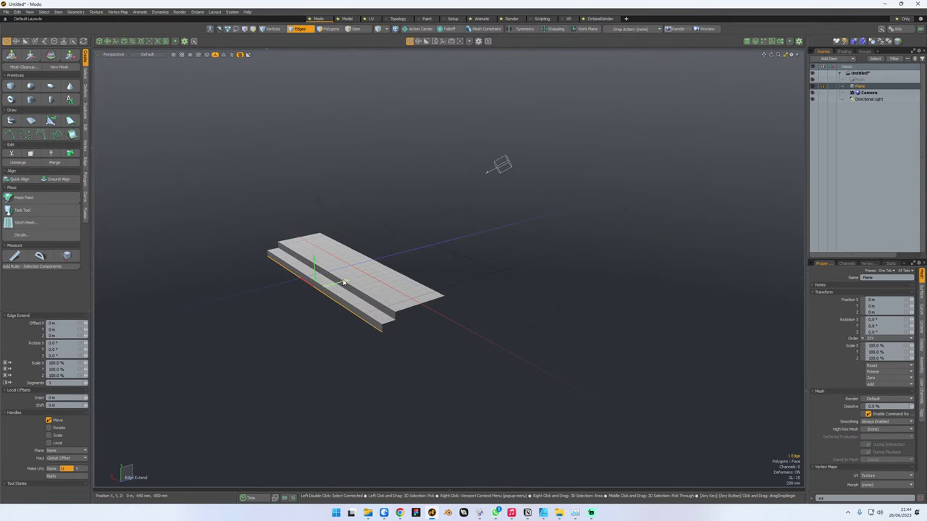
drag(344, 282, 326, 288)
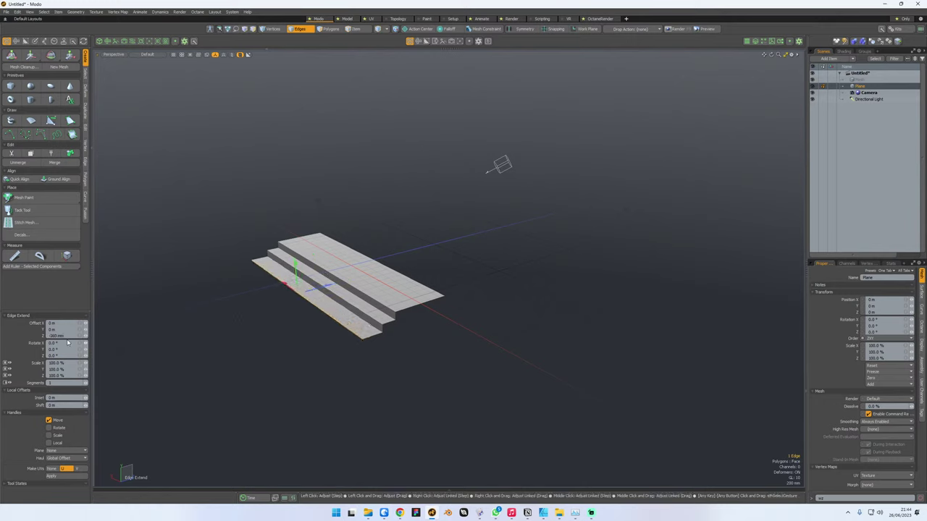
drag(66, 337, 50, 331)
text(-140)
key(Tab)
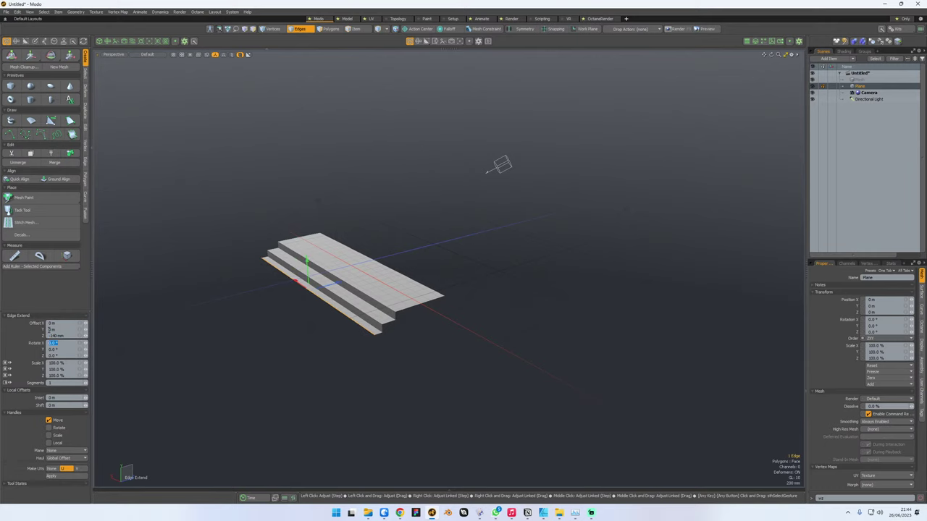
drag(335, 285, 325, 288)
alt+drag(418, 275, 310, 258)
key(ctrl+space)
click(454, 249)
alt+right_drag(310, 257, 540, 255)
key(ctrl+space)
click(566, 234)
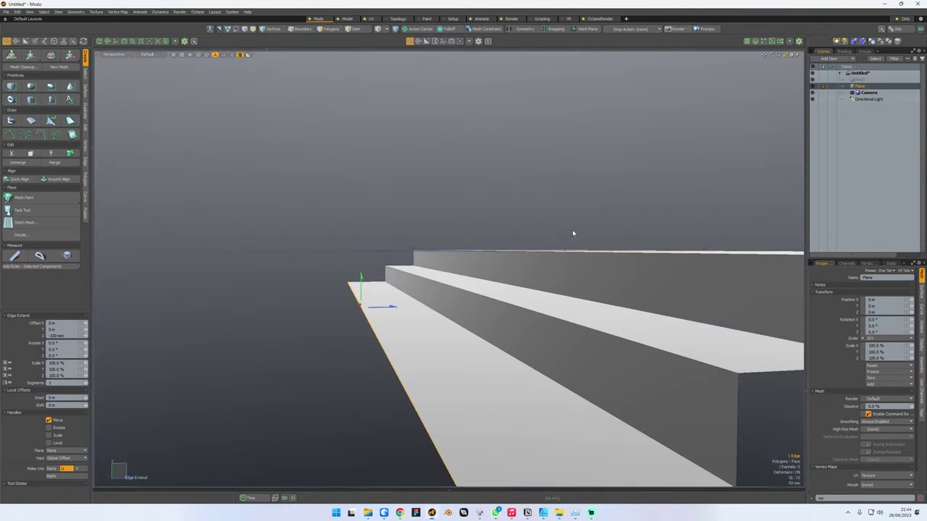
- Edge Extend the lowest tread's outer edge straight down with an Offset Y of -140 mm to form the third riser
alt+drag(573, 234, 567, 301)
key(q)
click(329, 302)
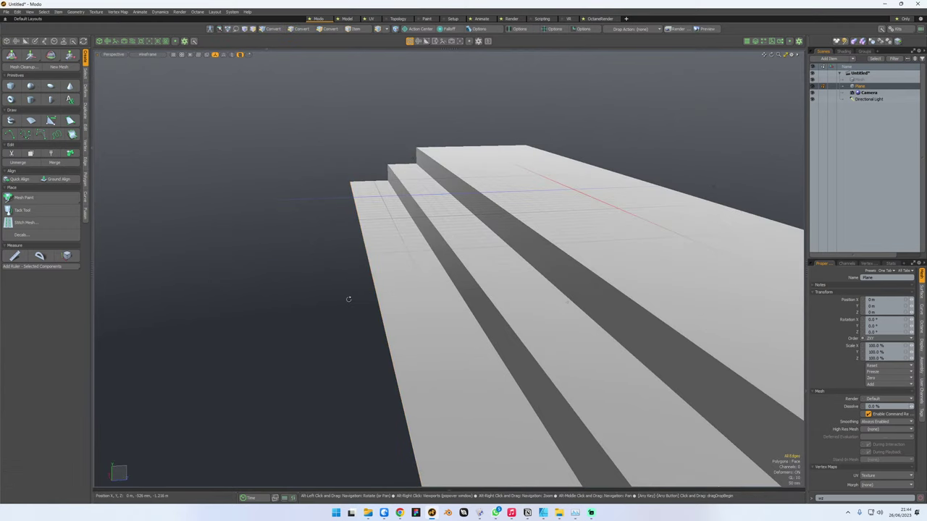
ctrl+alt+drag(348, 298, 306, 292)
click(373, 300)
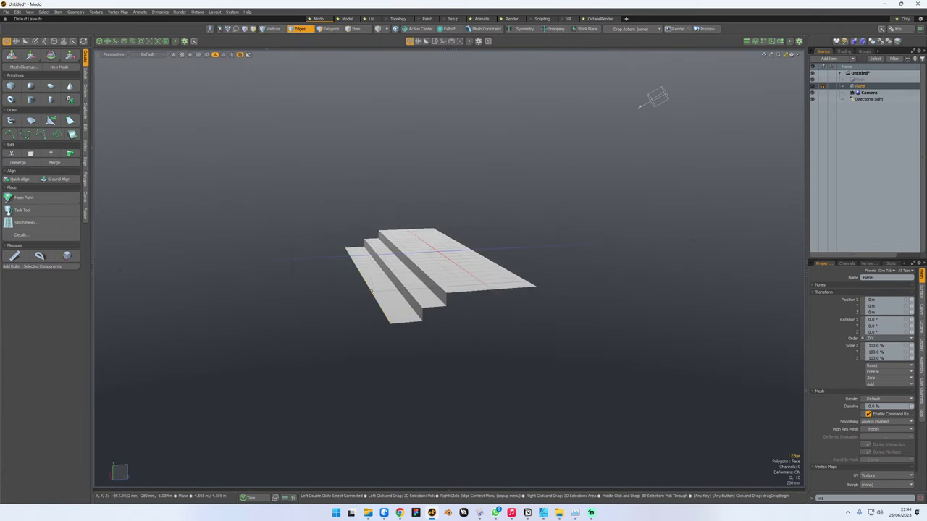
key(z)
click(357, 280)
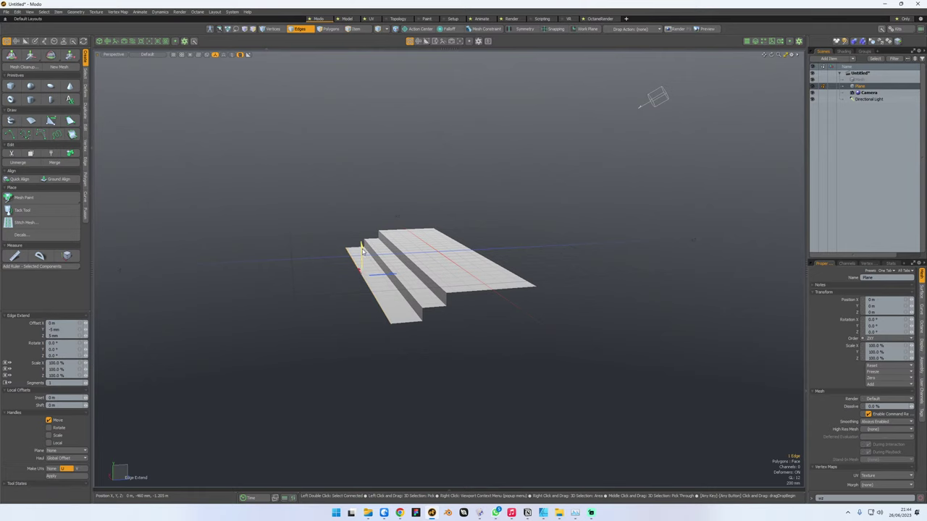
drag(363, 250, 363, 265)
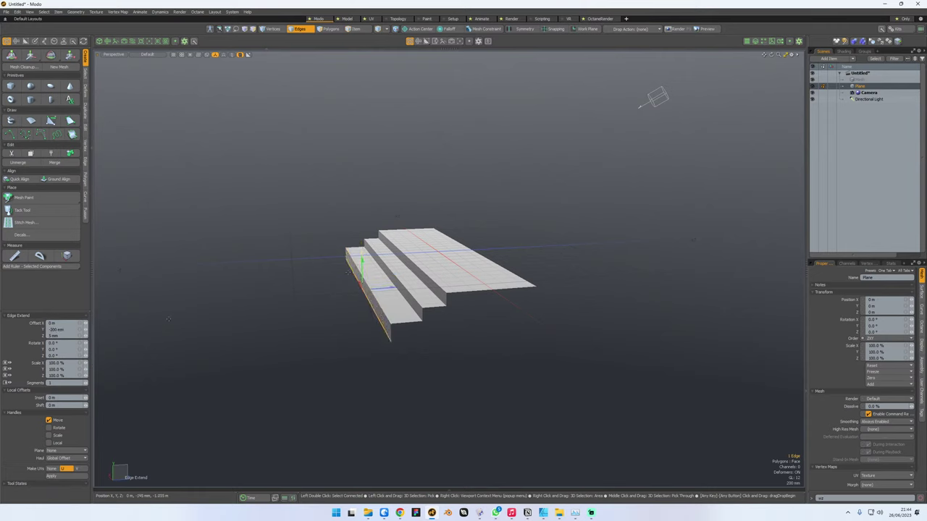
click(70, 330)
text(-140)
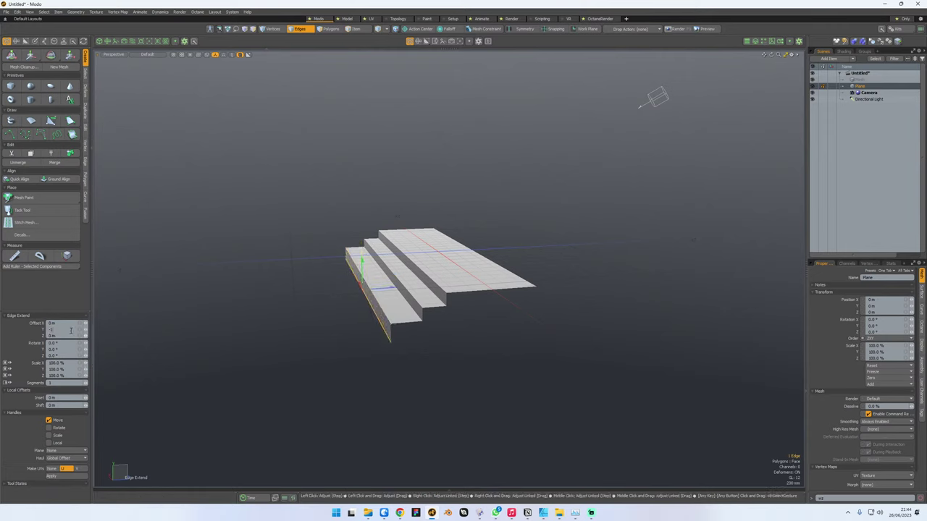
key(Return)
key(space)
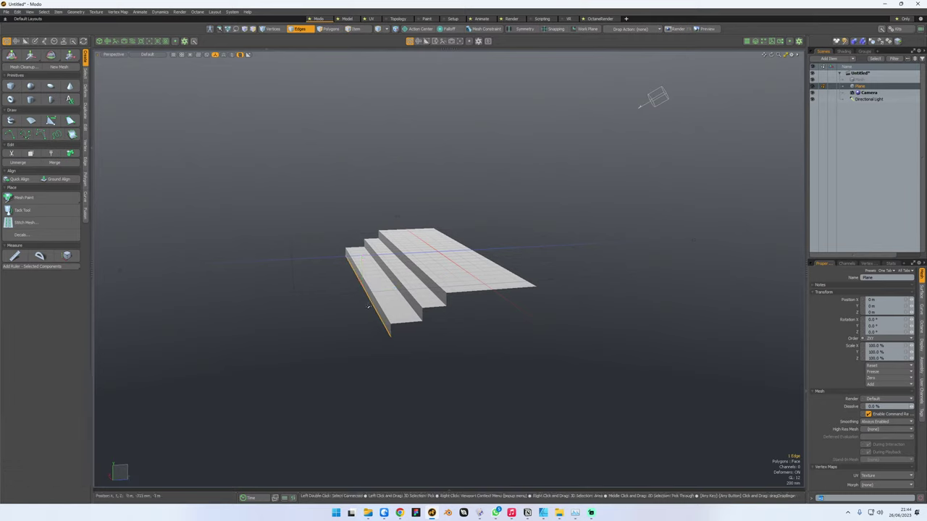
- Edge Extend the third riser's bottom edge far outward along negative Z to form a long pool floor, and clear the selection
click(369, 320)
key(z)
click(331, 299)
drag(384, 288, 132, 299)
scroll(132, 299, down, 4)
alt+middle_drag(132, 298, 255, 305)
drag(275, 307, 166, 315)
key(space)
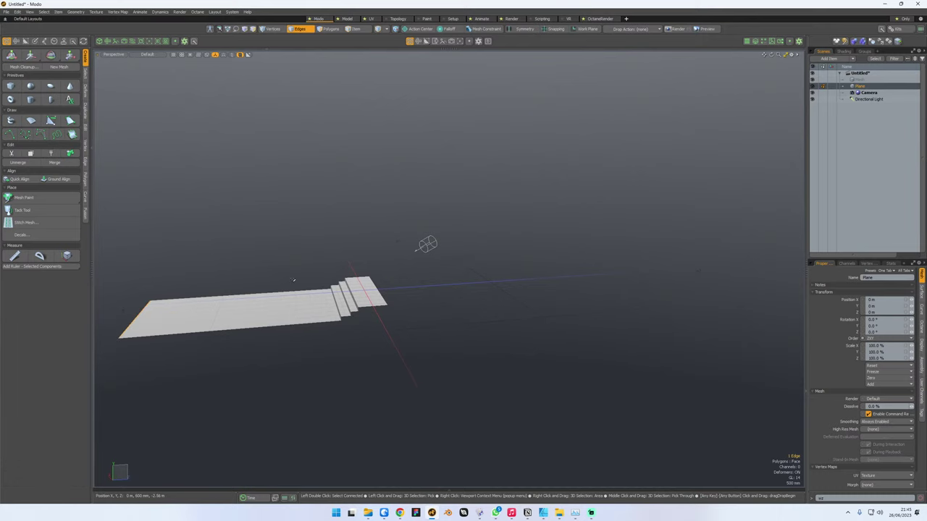
click(257, 333)
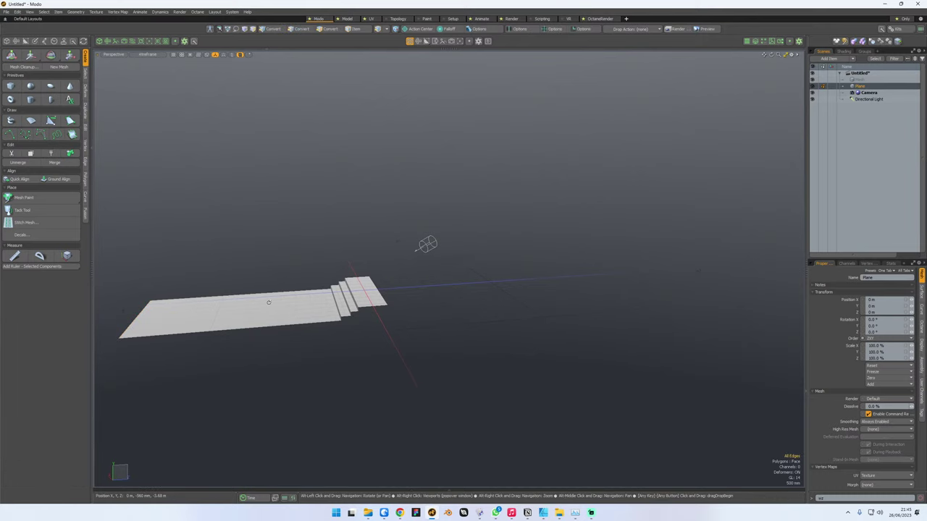
- Switch to the browser, review the liminal space pool reference images, and move the window out of the modeling view
alt+drag(265, 304, 301, 299)
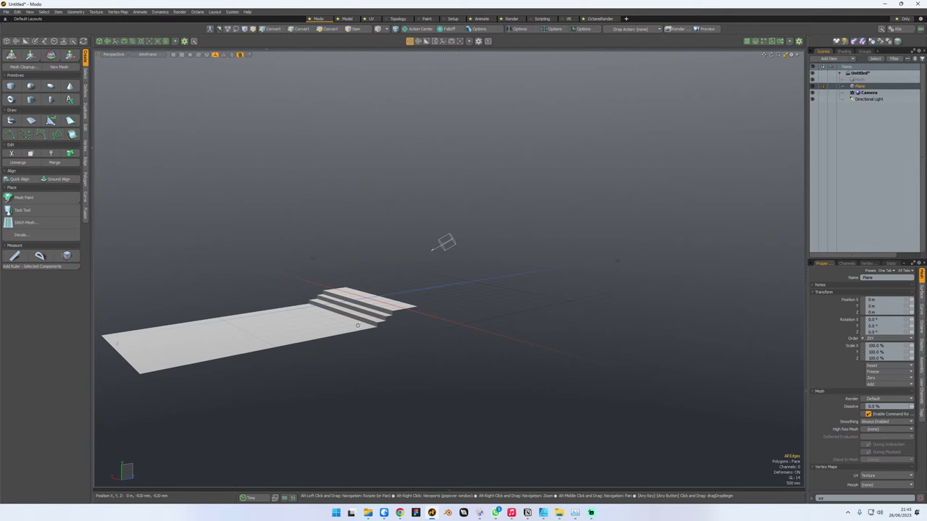
alt+drag(417, 366, 427, 365)
key(alt+Tab)
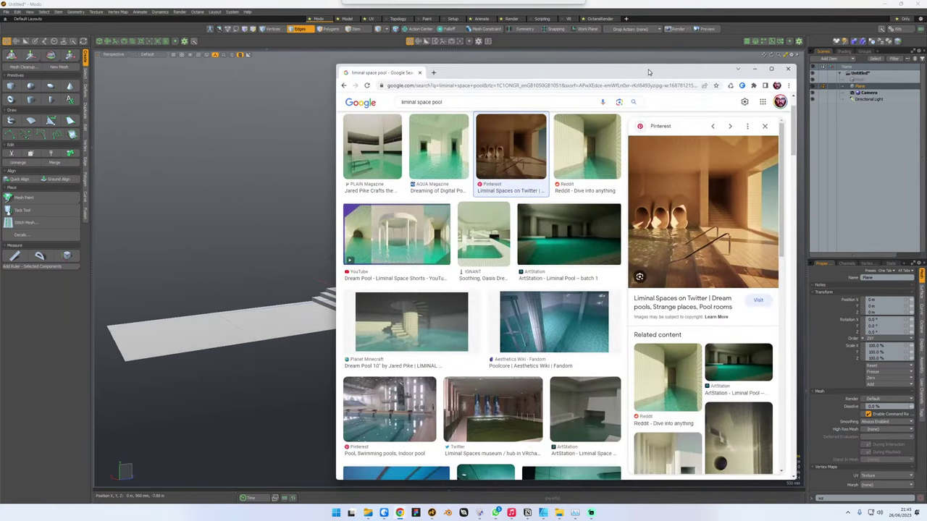
drag(649, 73, 645, 68)
drag(572, 71, 0, 102)
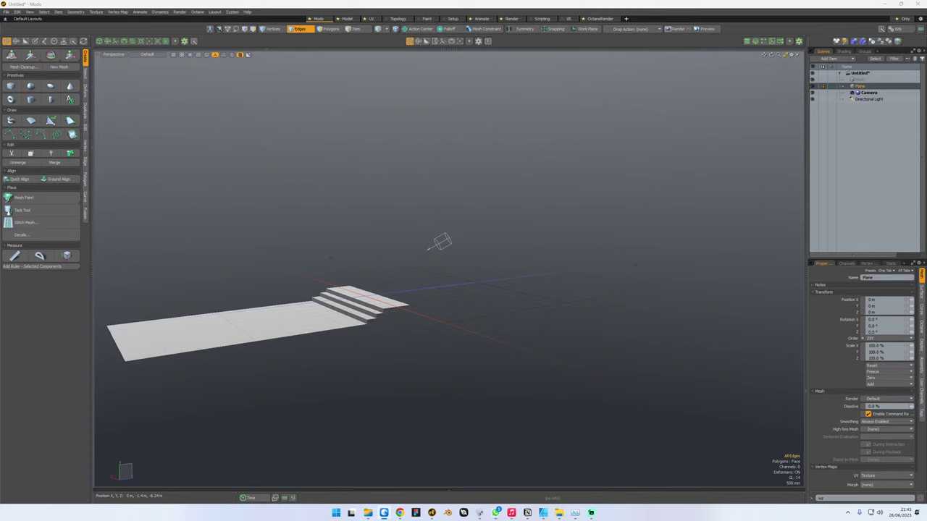
drag(0, 101, 0, 159)
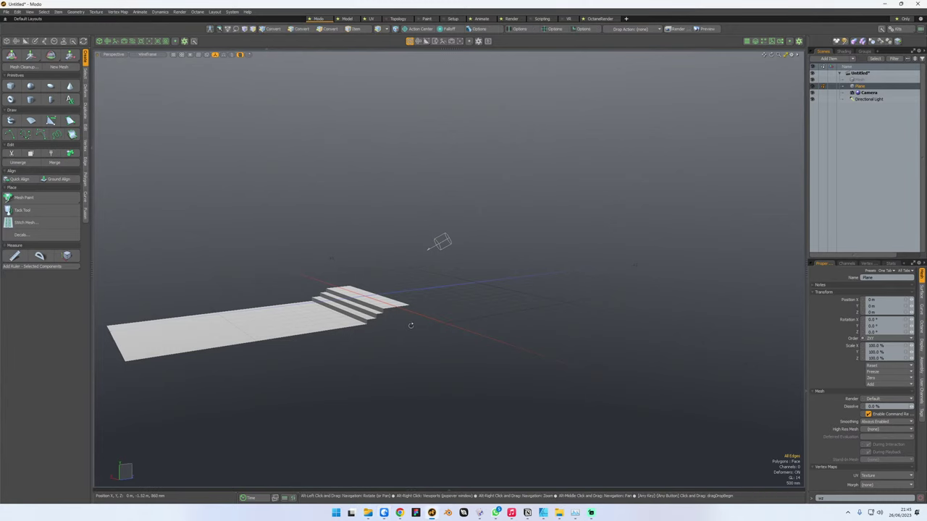
- Select the top platform and its riser polygons and move them back along Z to deepen the tread below
alt+drag(407, 322, 353, 330)
key(3)
click(428, 298)
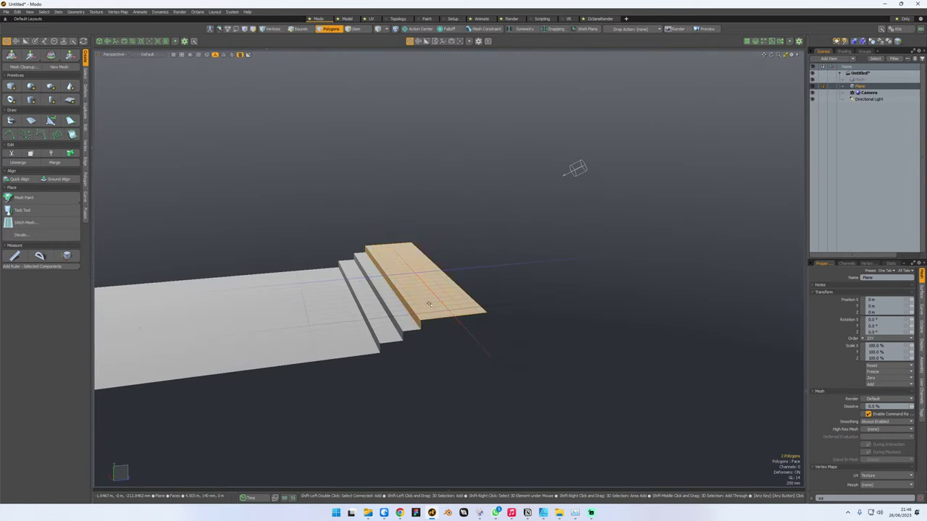
key(w)
drag(432, 266, 474, 278)
key(ctrl+z)
key(space)
- Try to move the top platform, both treads and the risers between them 250 mm along Z
click(388, 328)
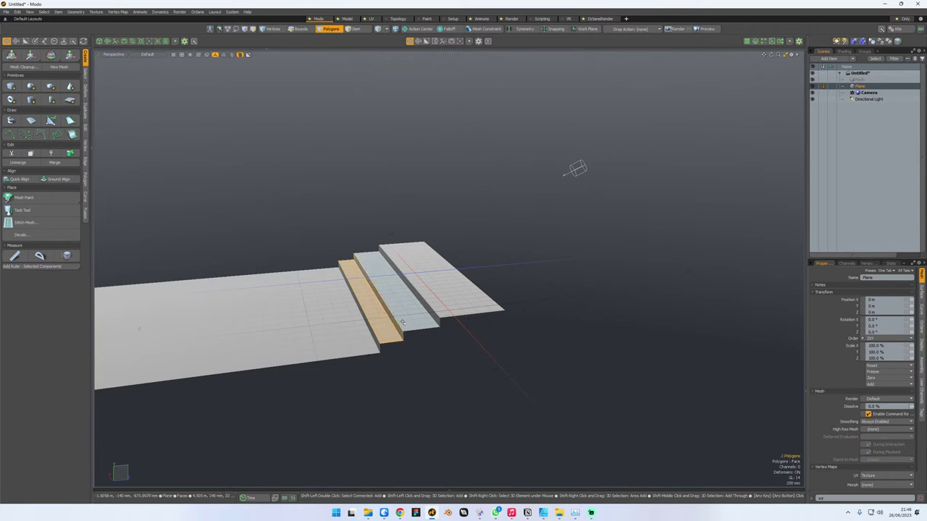
shift+click(424, 308)
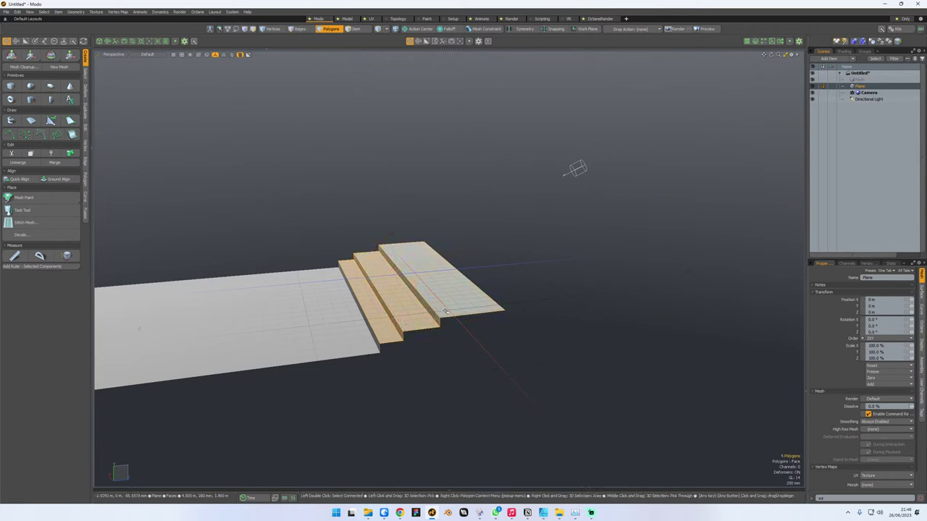
shift+click(453, 296)
key(w)
drag(434, 283, 450, 281)
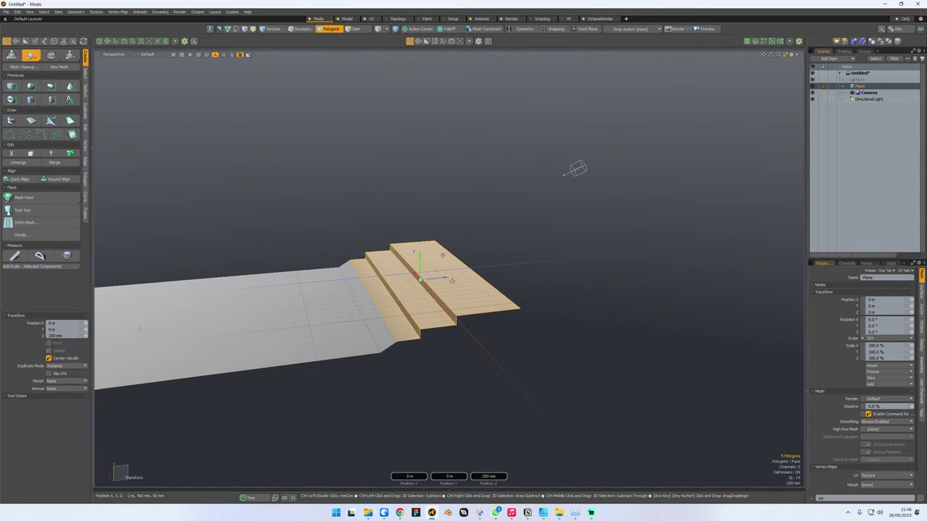
key(ctrl+z)
- Select the top platform, the upper tread and their two risers, and move them about 205 mm along Z to deepen the lower tread
click(384, 321)
key(q)
click(385, 327)
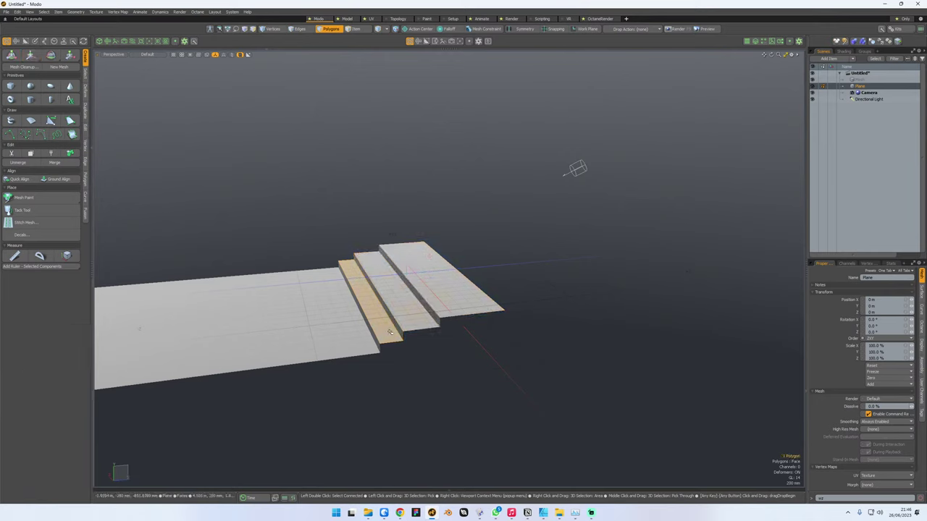
click(394, 323)
shift+click(404, 322)
shift+click(442, 284)
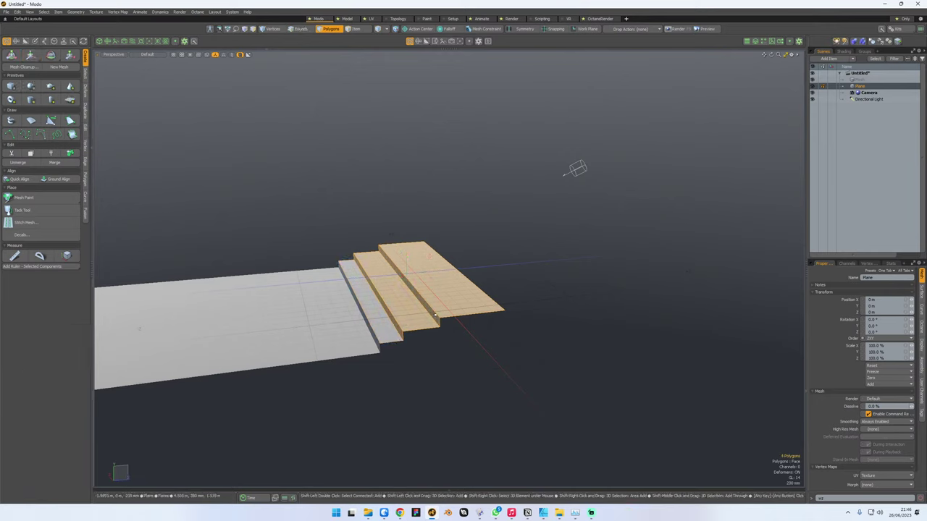
key(w)
drag(441, 282, 452, 280)
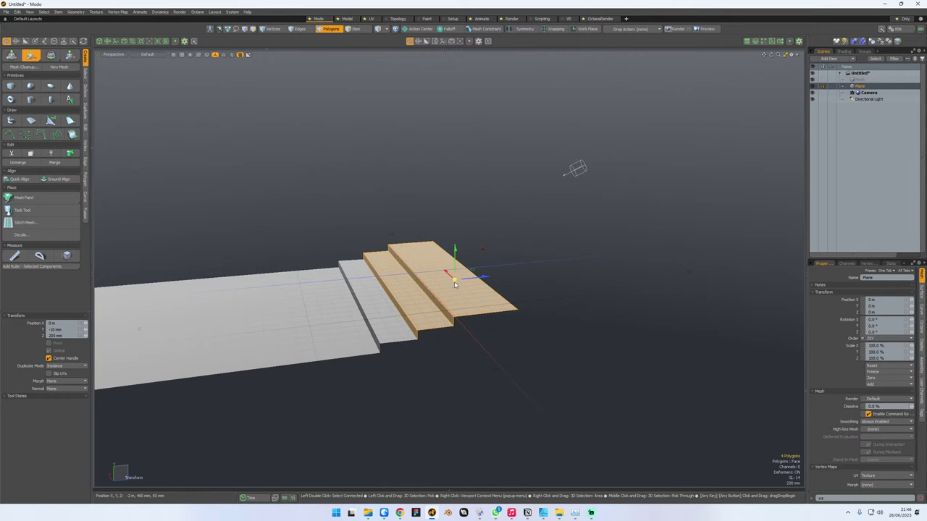
key(q)
click(510, 267)
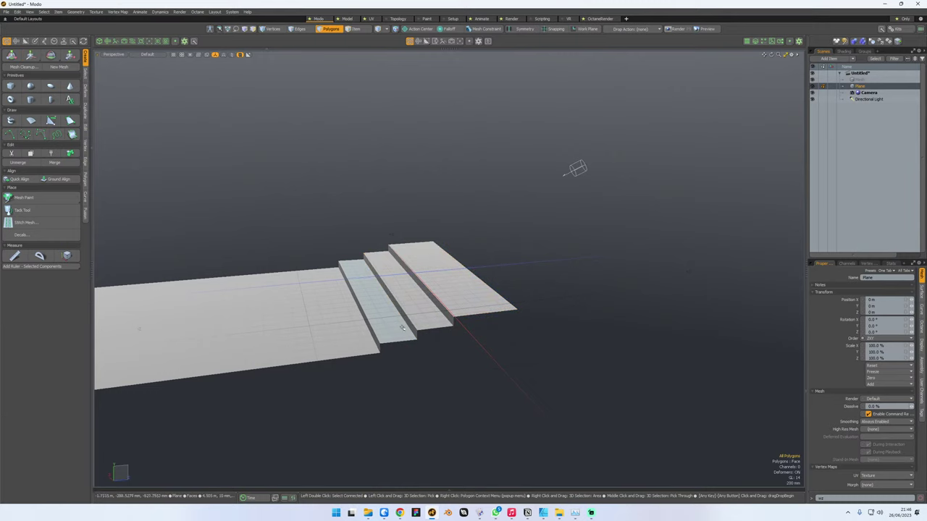
- Add a new plane as a separate item and move it about 1.2 m along X across the top riser
alt+drag(403, 323, 426, 341)
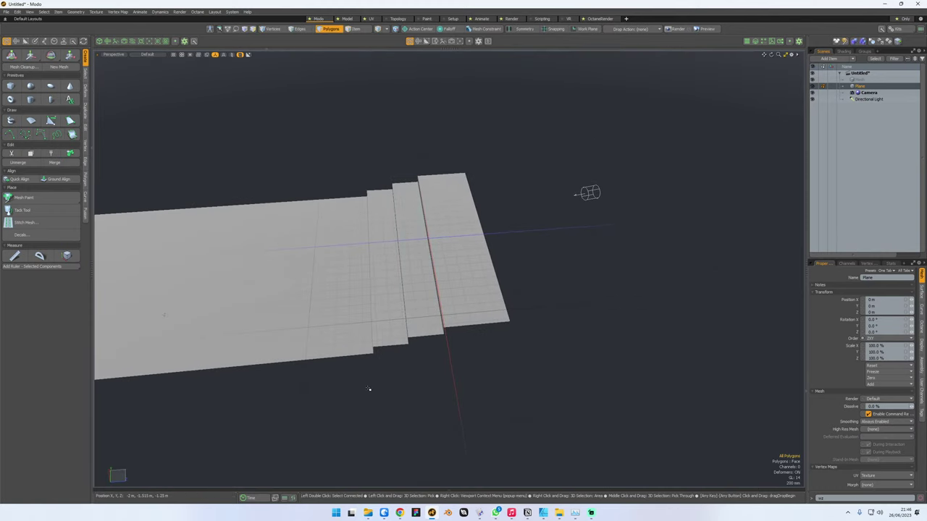
key(alt)
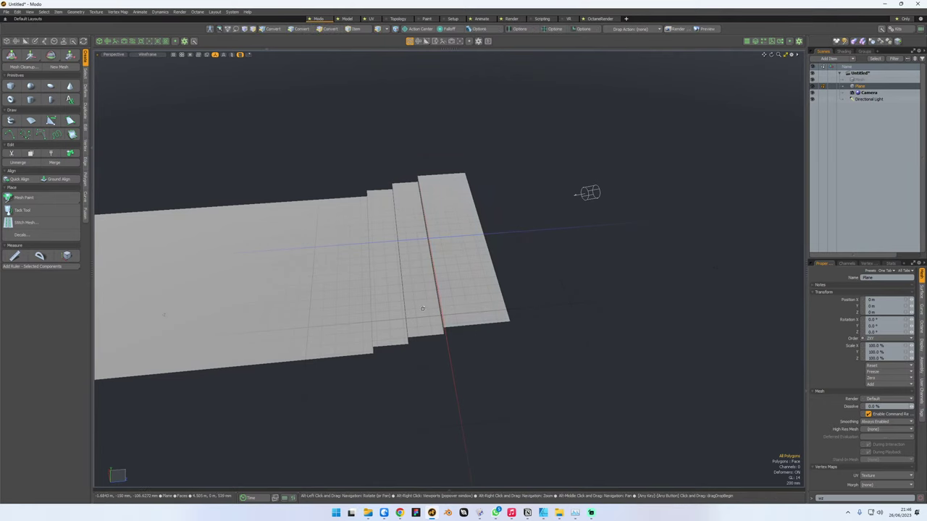
alt+drag(423, 308, 375, 340)
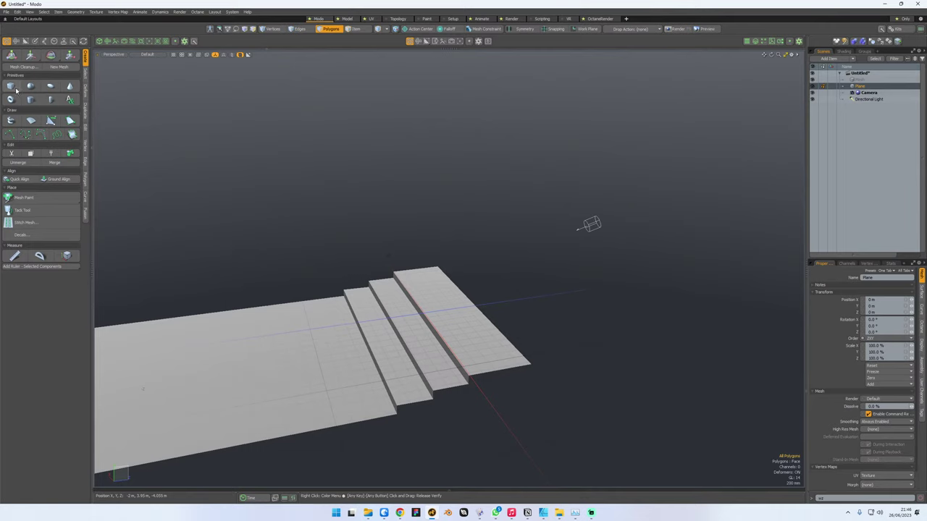
key(5)
click(508, 306)
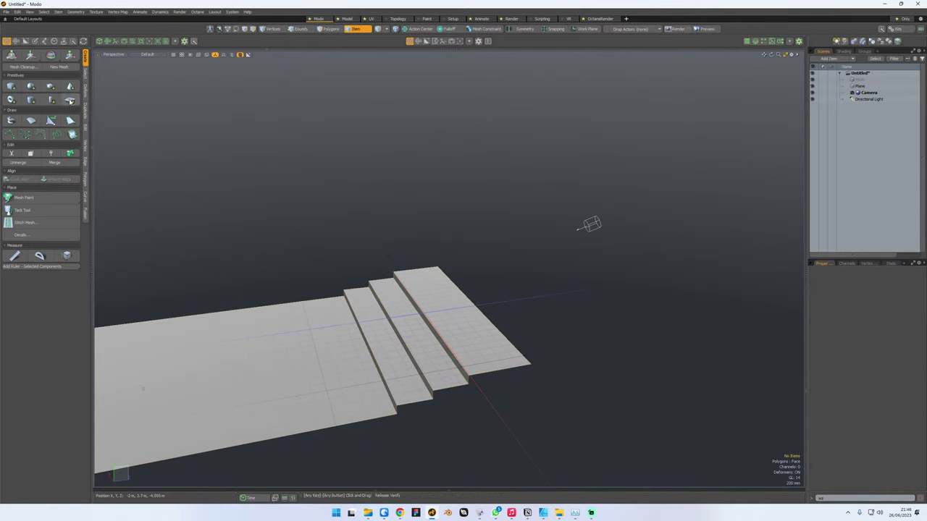
shift+click(70, 101)
key(w)
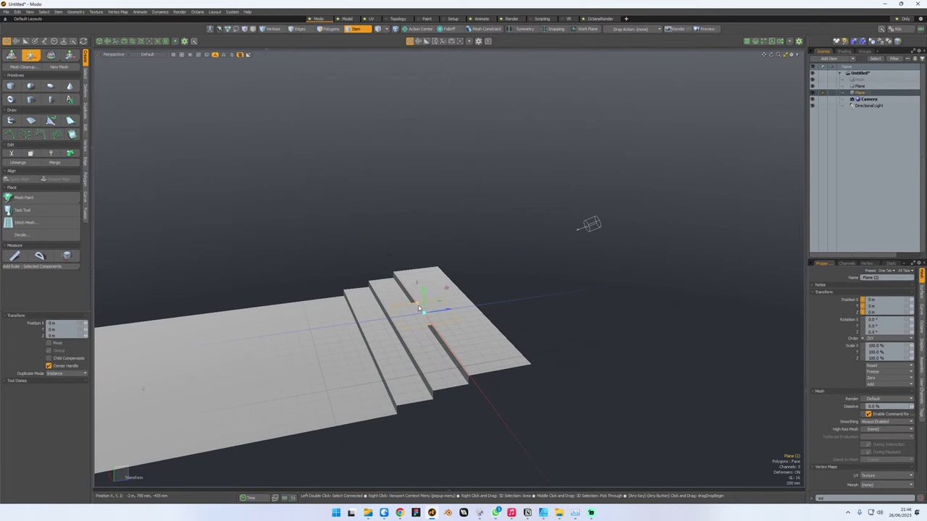
drag(418, 308, 431, 304)
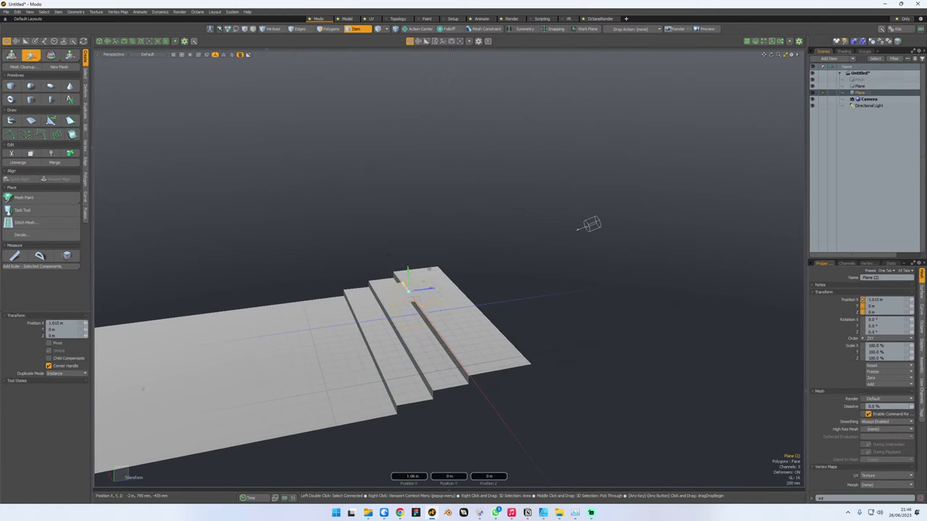
key(space)
- Measure the overall dimensions of the steps mesh and select the small added plane for comparison
click(441, 329)
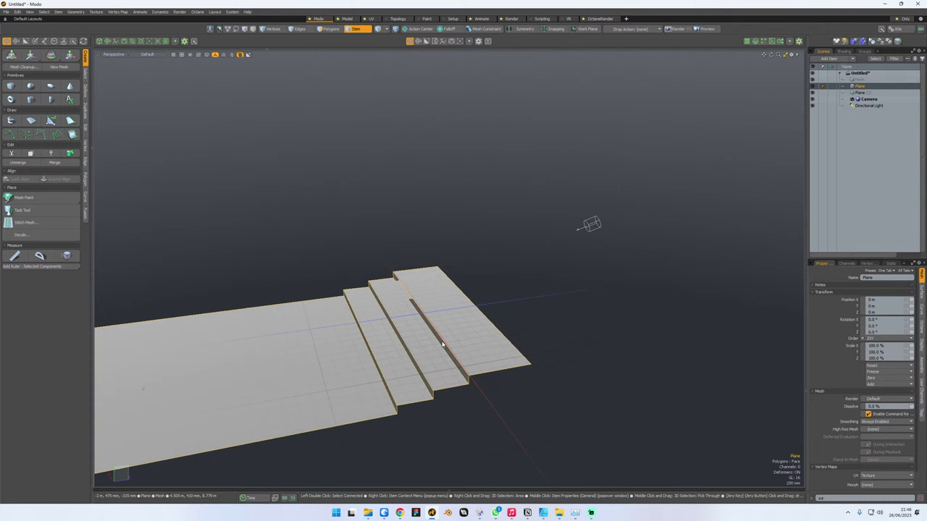
click(66, 256)
alt+drag(386, 354, 330, 361)
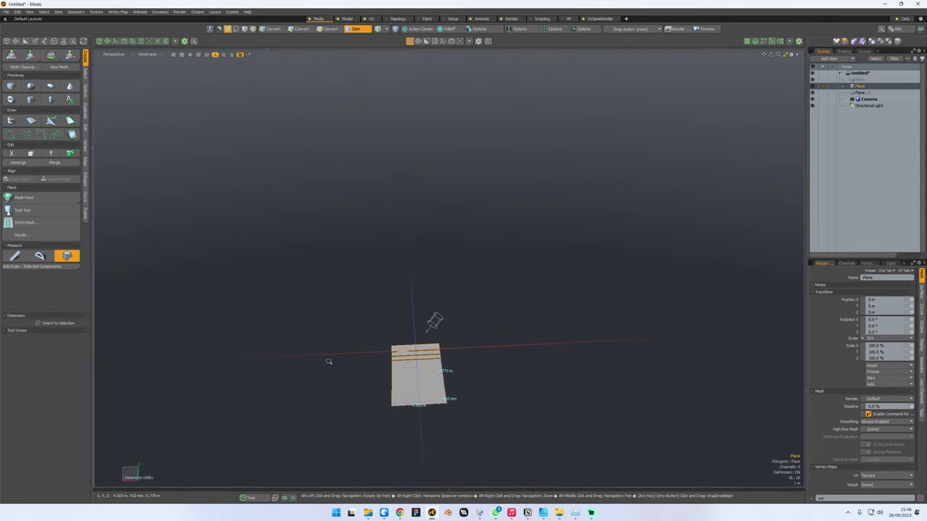
alt+shift+drag(407, 369, 386, 344)
ctrl+alt+drag(386, 344, 473, 340)
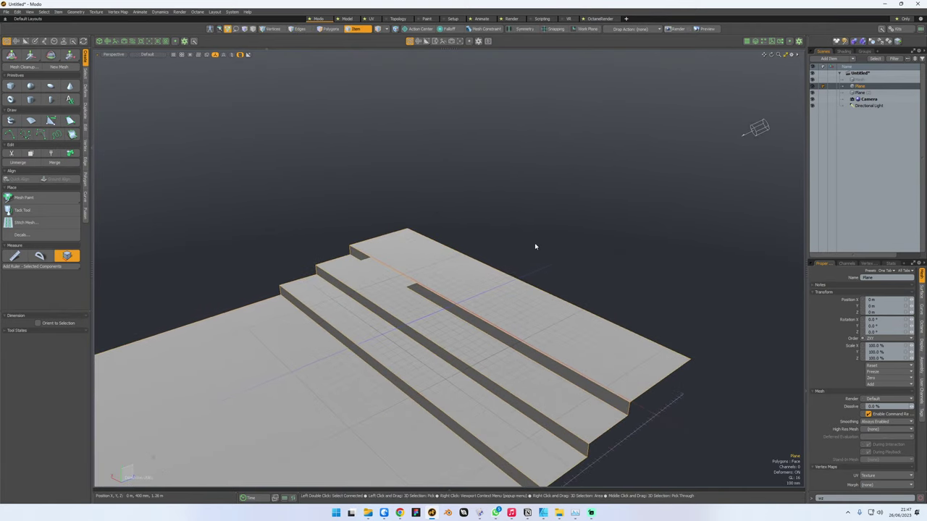
alt+drag(534, 243, 410, 275)
click(435, 290)
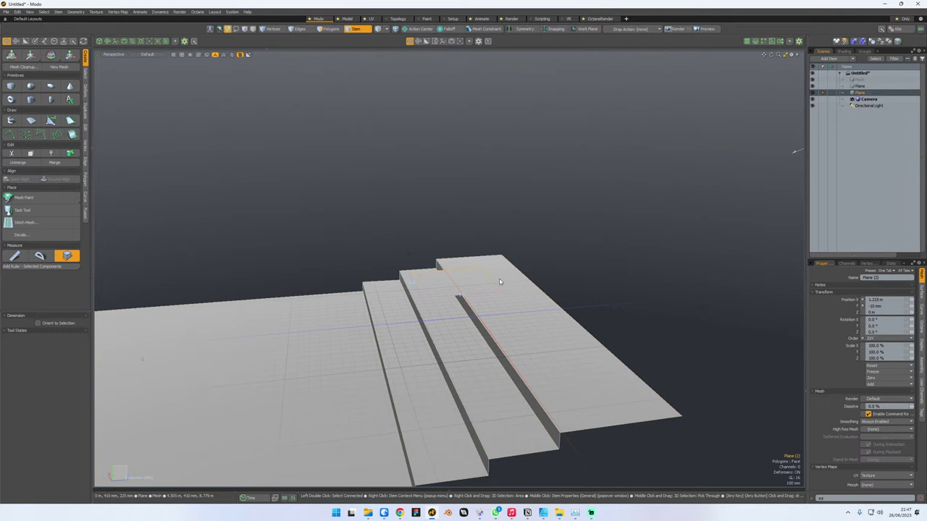
- Add the human figure mesh from the Human presets to the scene as a scale reference, and close the preset browser
click(772, 42)
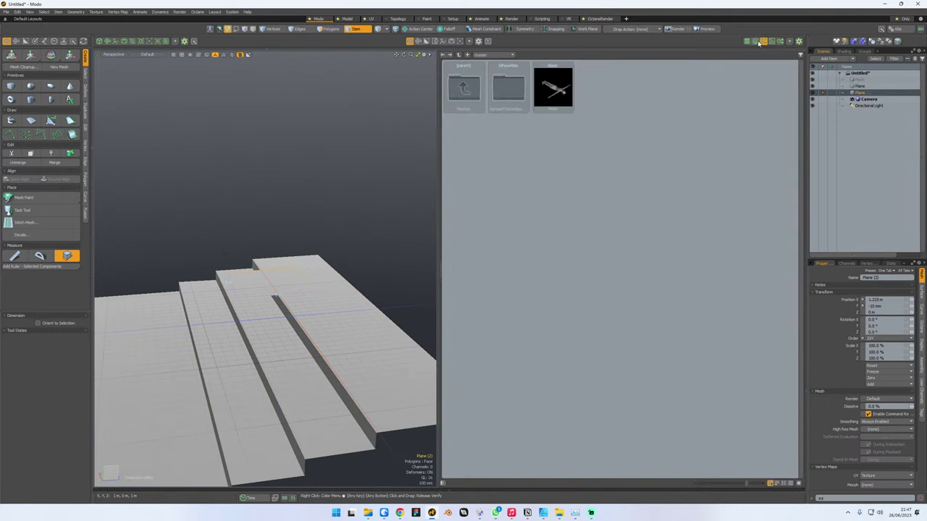
drag(554, 88, 290, 226)
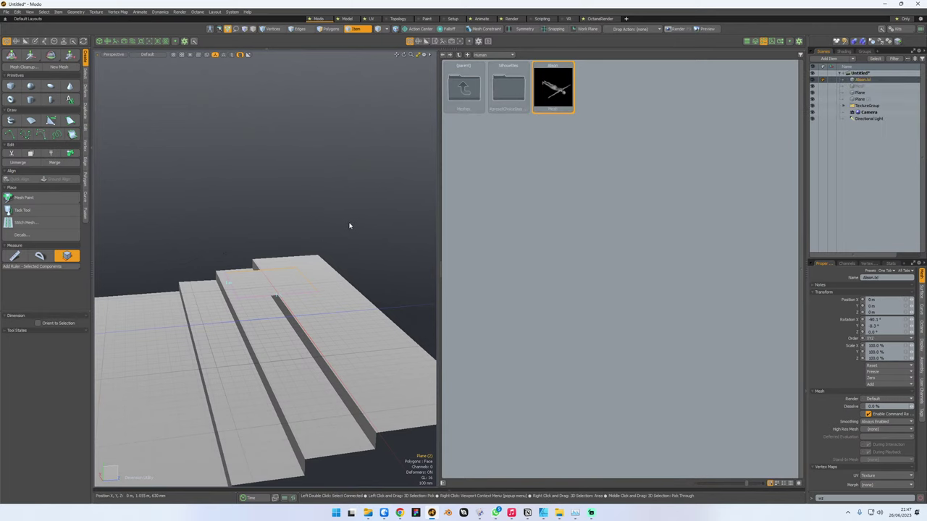
click(764, 41)
alt+drag(794, 149, 803, 180)
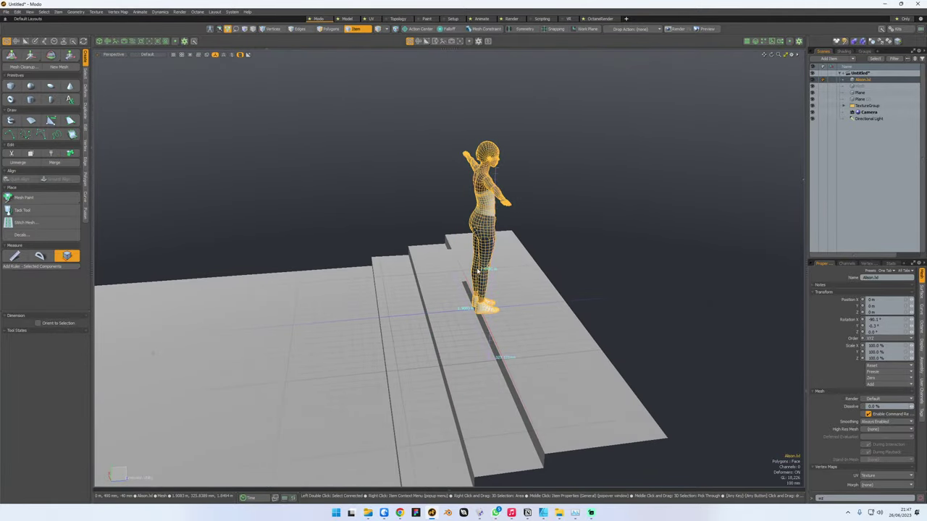
- Rotate the human figure about its vertical axis to face the pool and move it back along Z onto the top platform
key(e)
mouse_move(472, 327)
mouse_down()
mouse_move(507, 328)
mouse_move(456, 327)
mouse_up()
key(w)
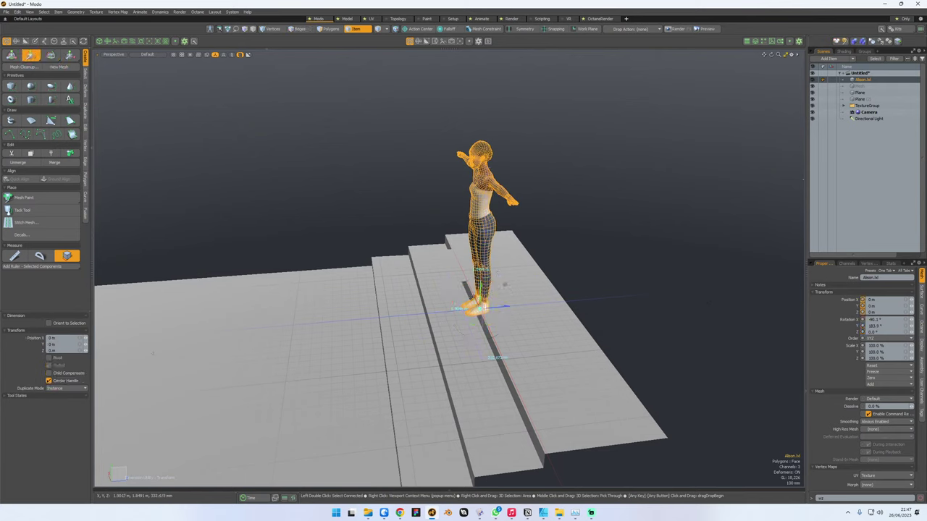
drag(510, 305, 560, 300)
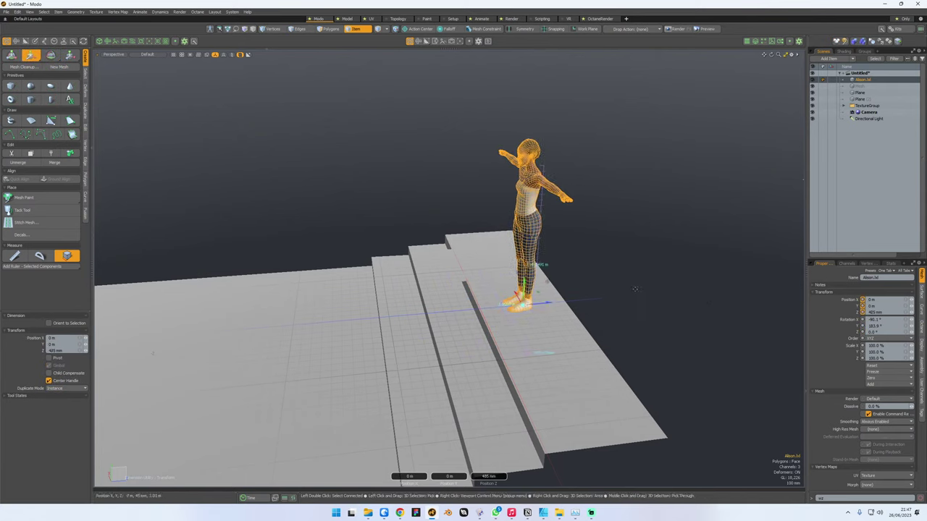
- Slide the small added plane's polygon off the steps along X, and delete it
key(space)
click(631, 302)
alt+drag(336, 294, 415, 300)
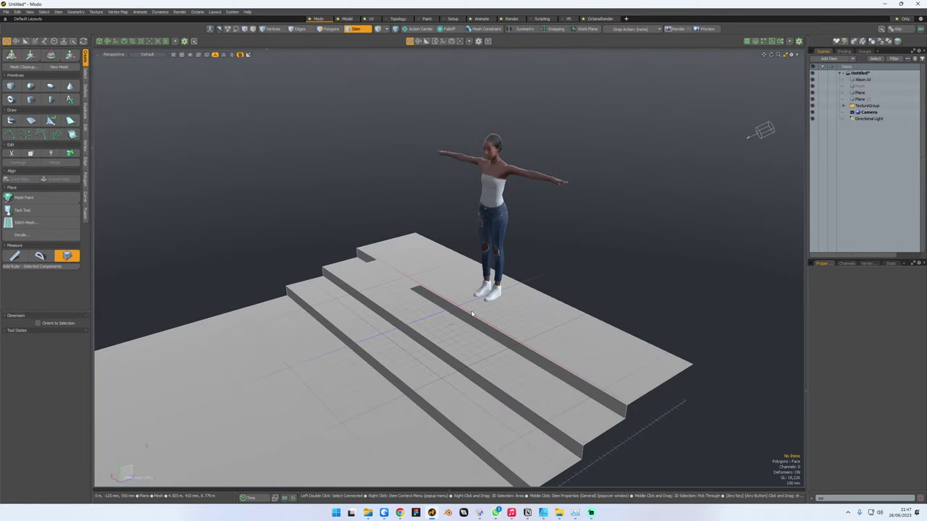
click(405, 292)
key(w)
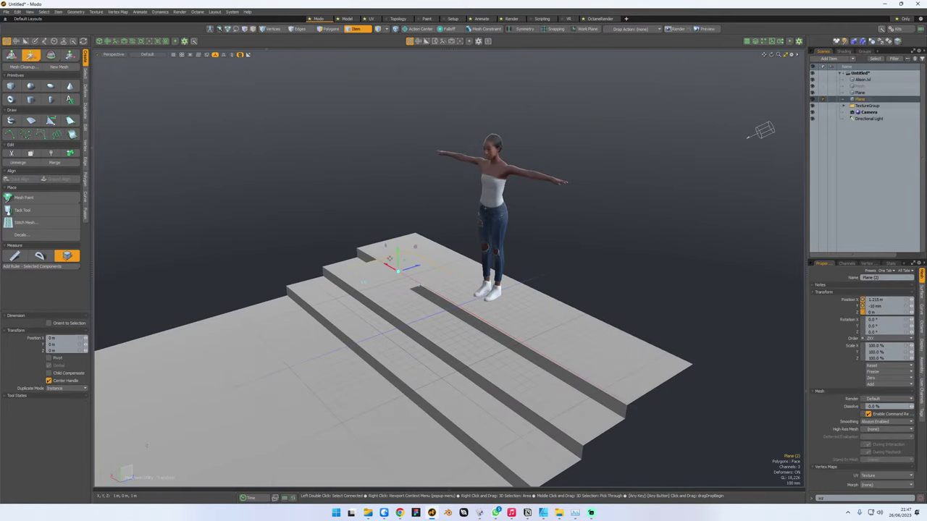
key(3)
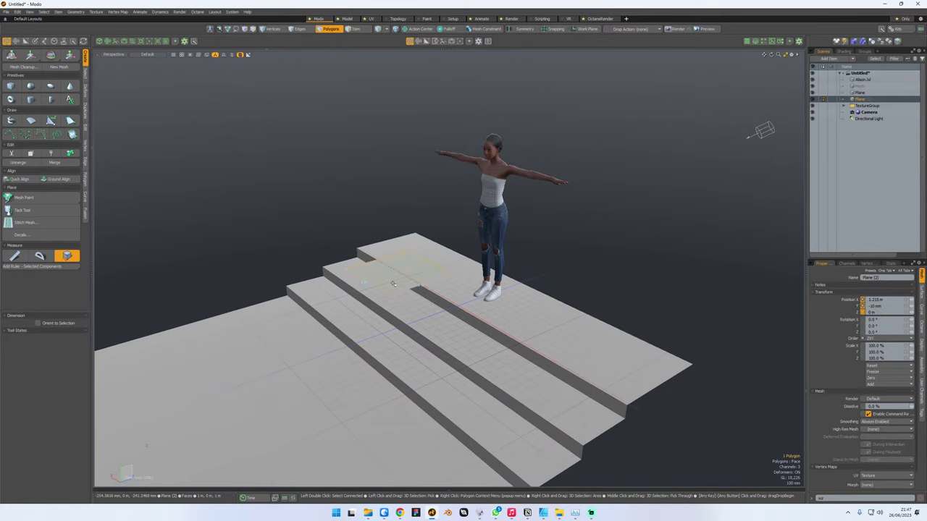
click(376, 258)
drag(376, 258, 320, 225)
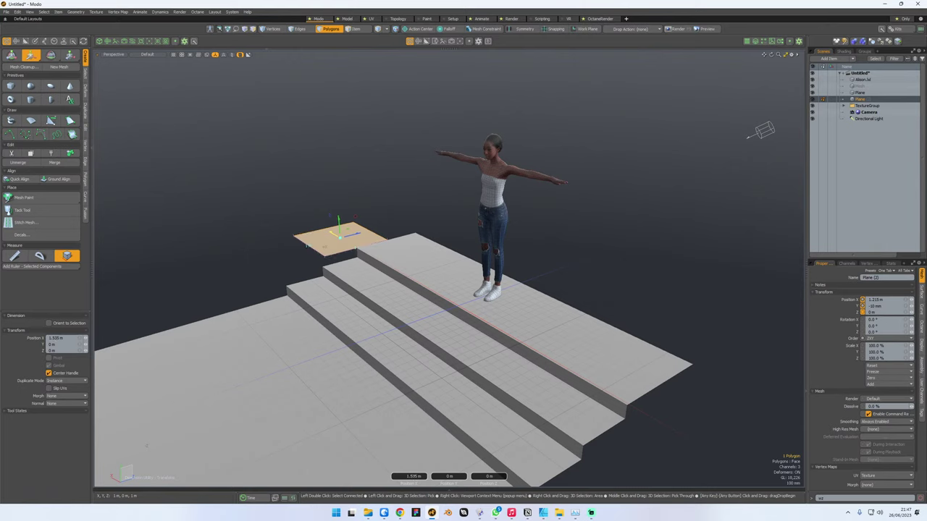
drag(307, 245, 290, 234)
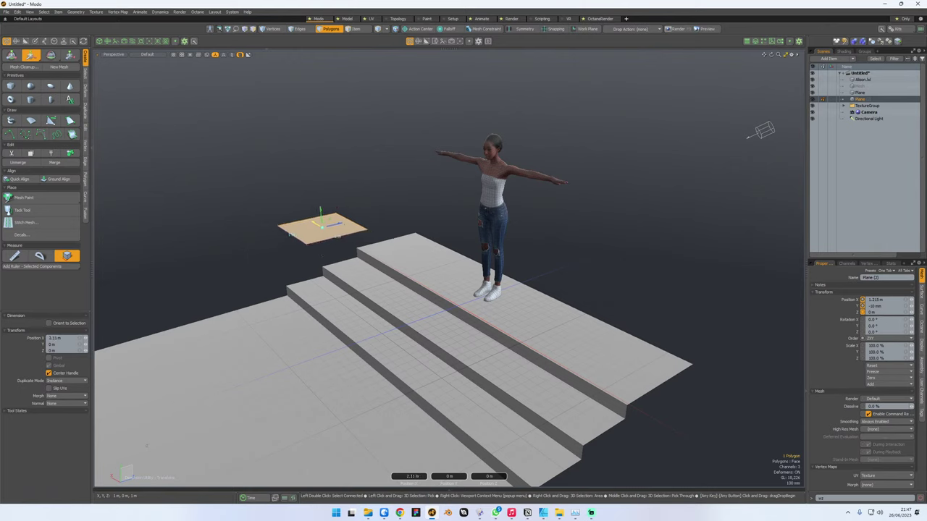
key(space)
key(Delete)
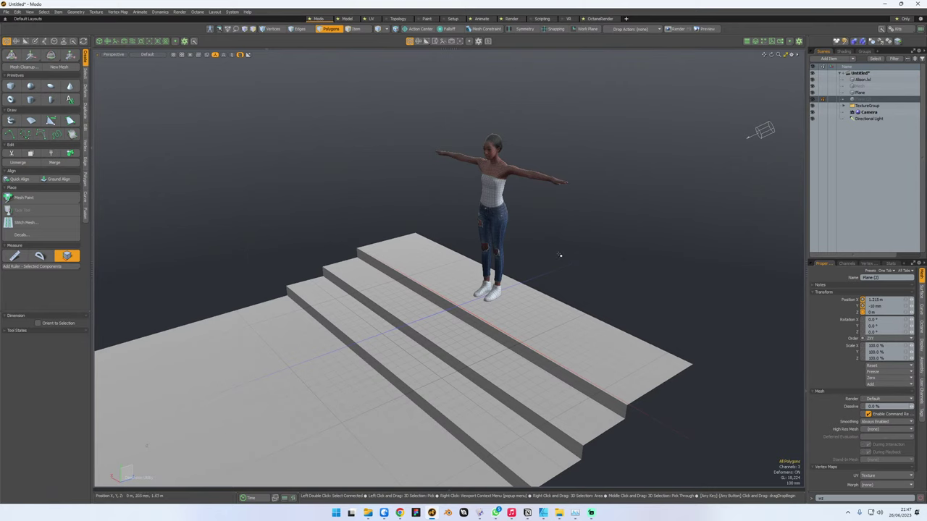
- Extend the top platform backward by moving its rear edge about 1.25 m along Z
key(2)
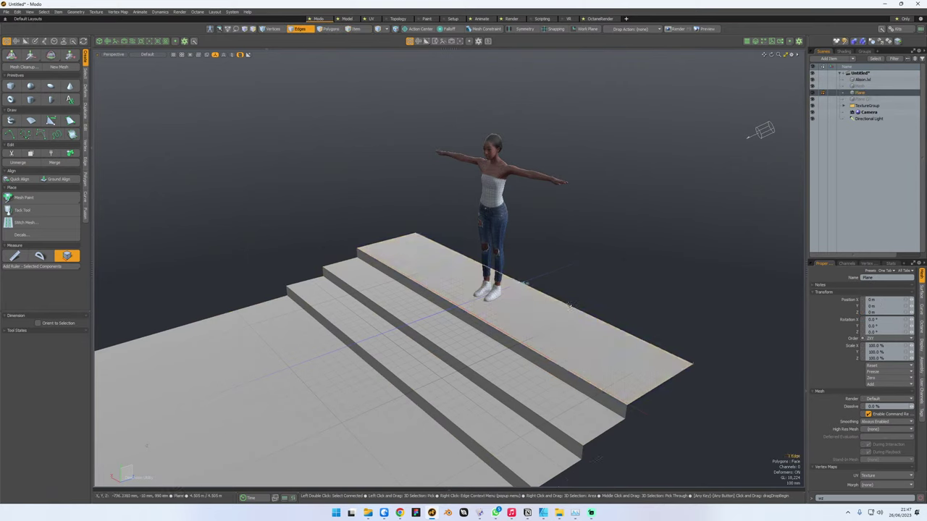
key(w)
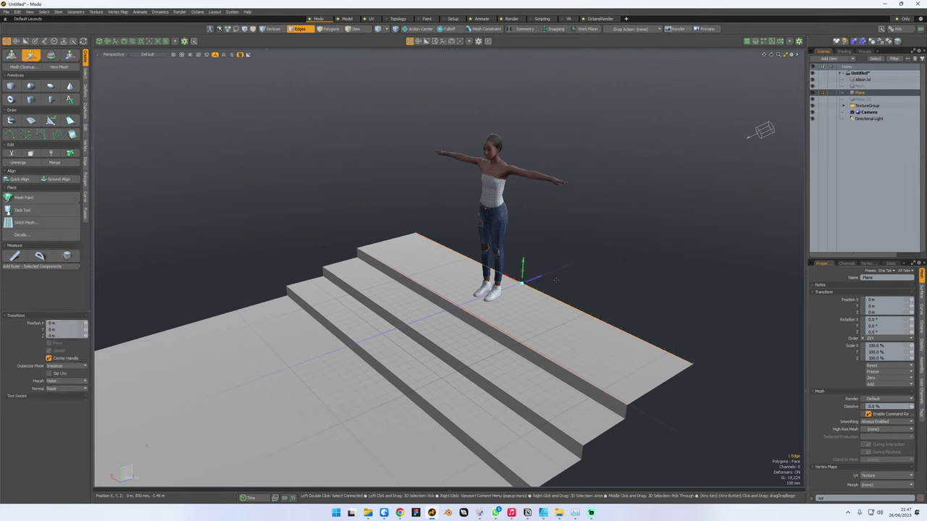
drag(537, 279, 641, 263)
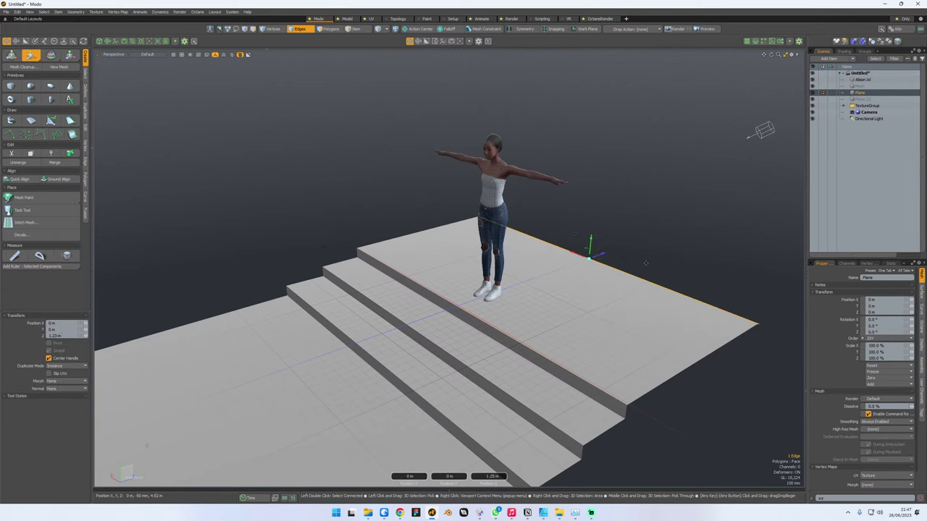
key(apostrophe)
key(q)
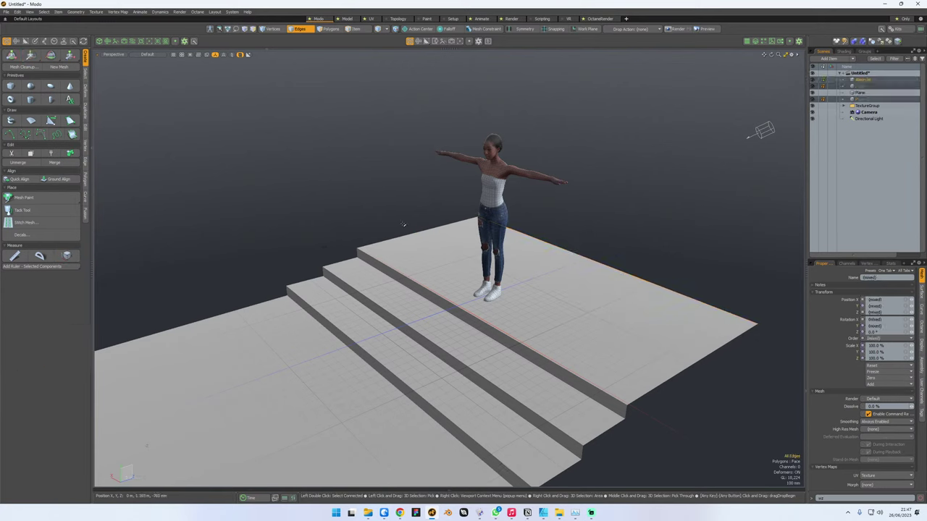
- Edge-extend the top platform's short side edge up about 190 mm and outward 225 mm along X to form a side step
key(3)
key(5)
click(397, 254)
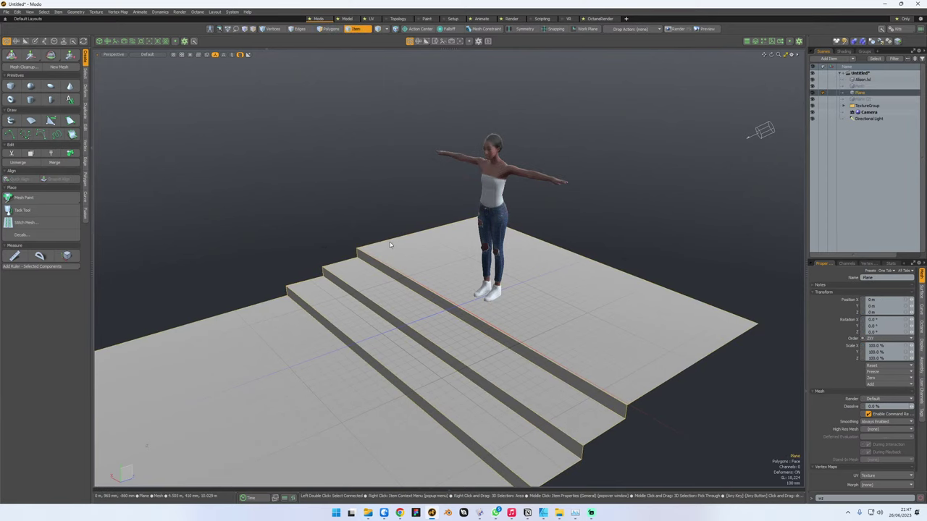
key(2)
alt+drag(392, 239, 360, 253)
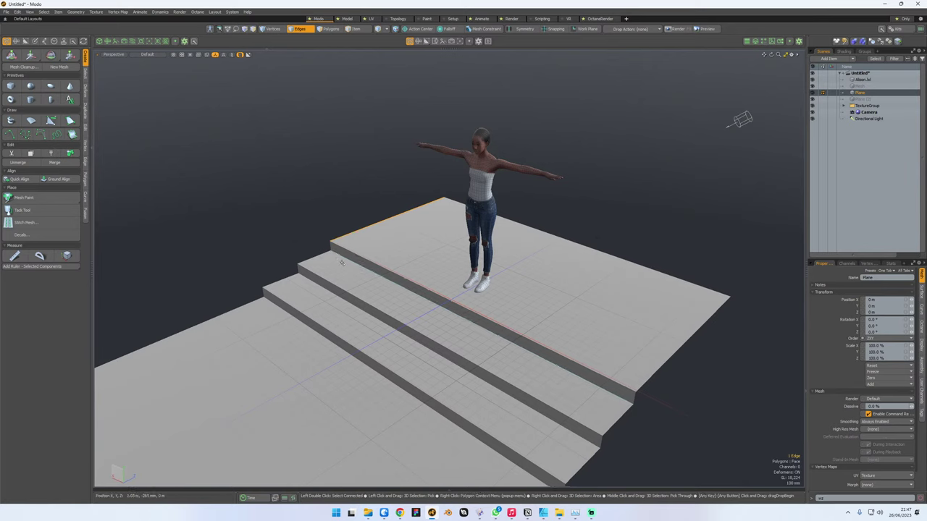
key(z)
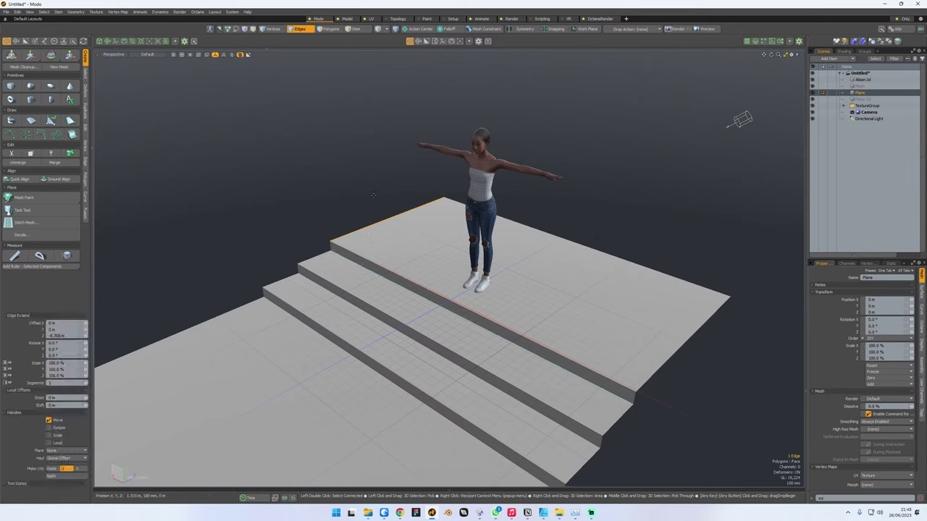
drag(391, 199, 390, 187)
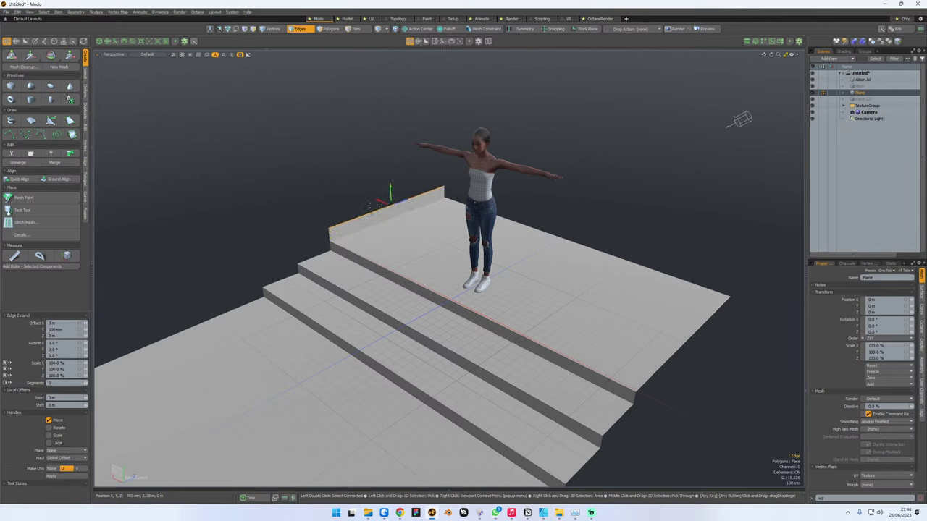
drag(378, 202, 367, 197)
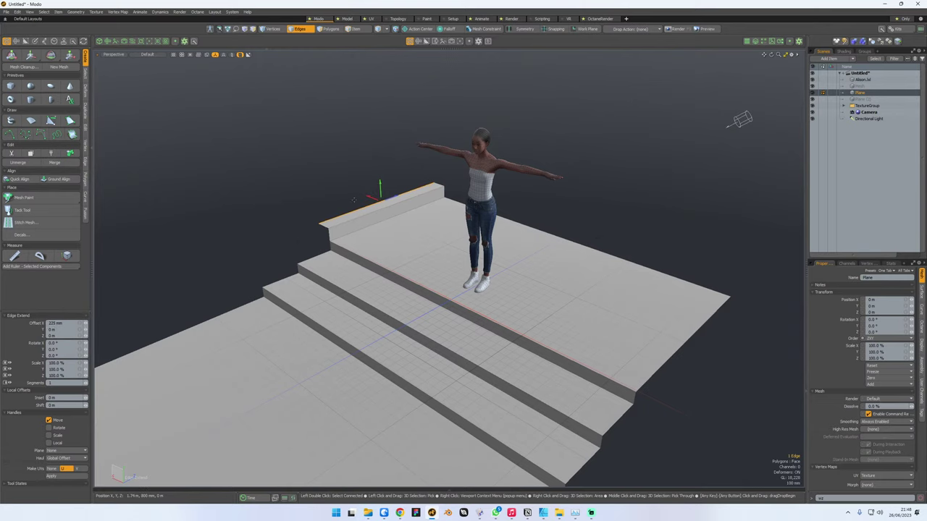
- Duplicate the steps mesh, reduce the copy to the side step's two polygons, and hide the original mesh
key(3)
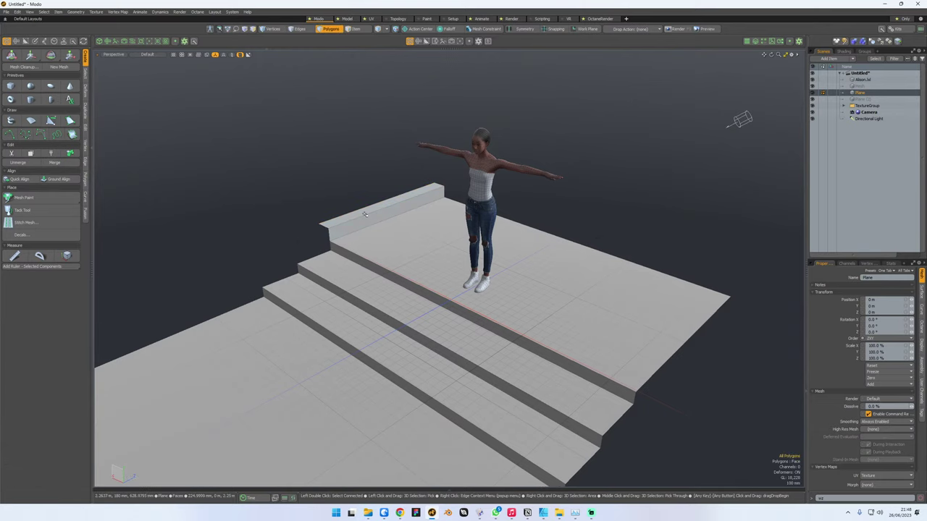
key(5)
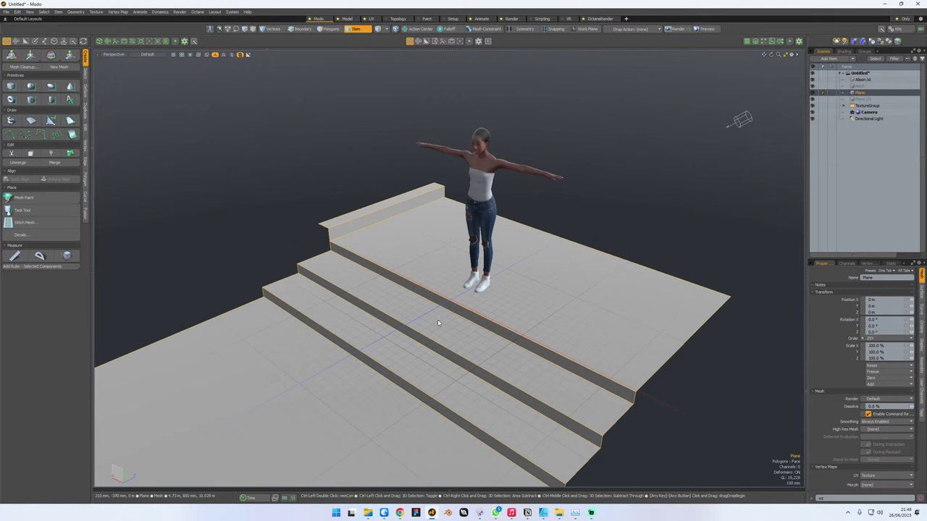
key(3)
click(424, 271)
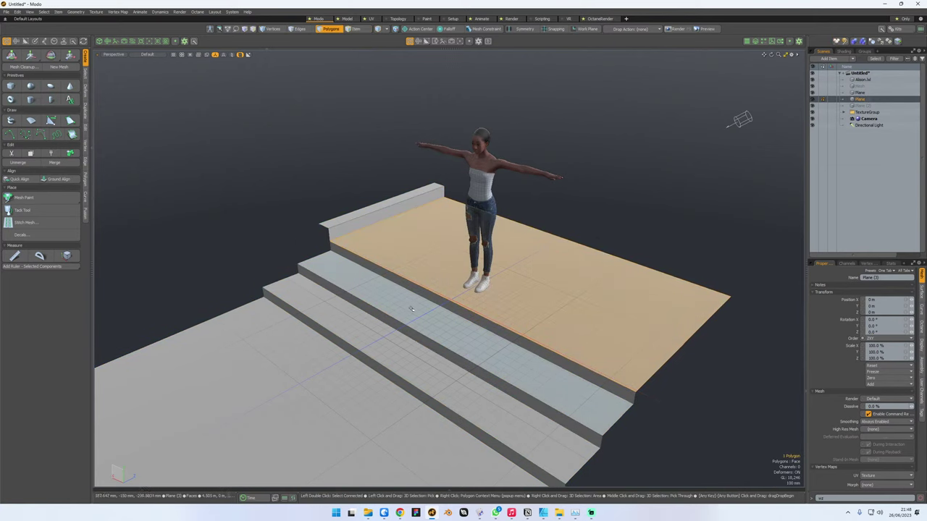
shift+click(359, 224)
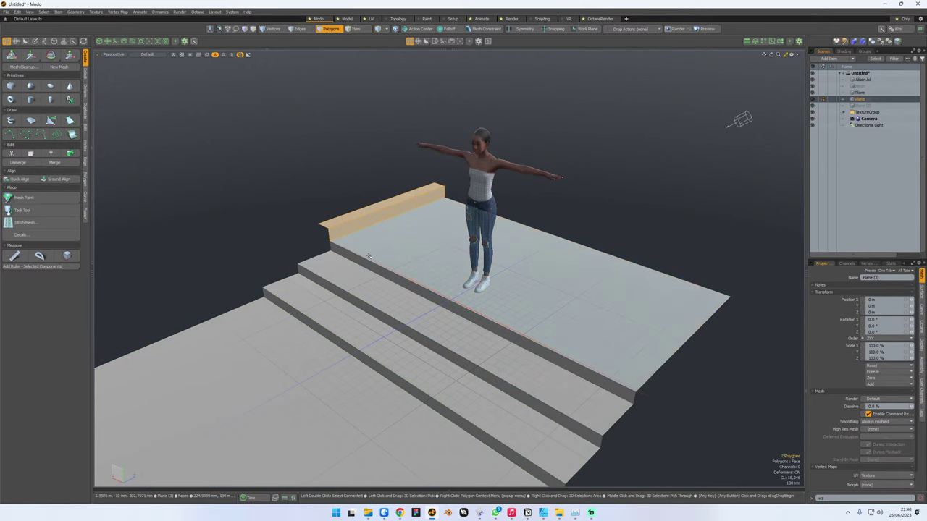
key([)
key(Delete)
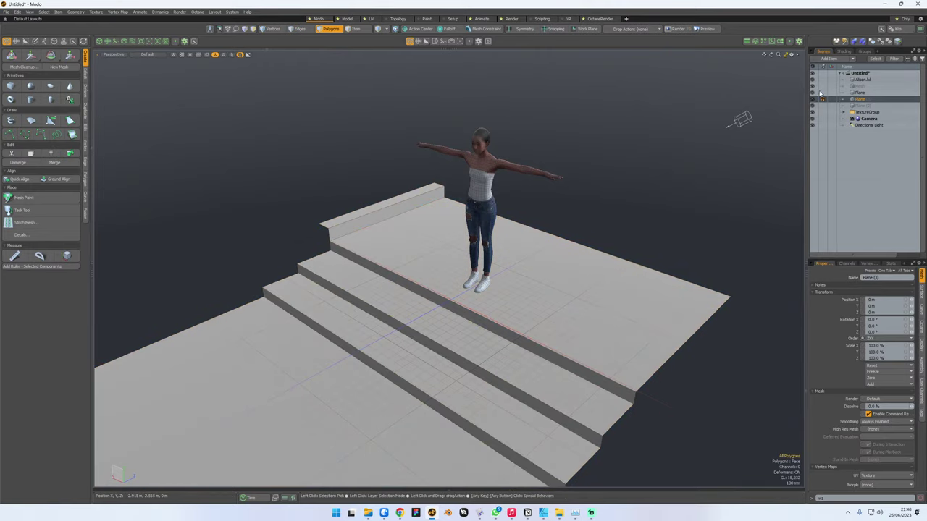
click(813, 93)
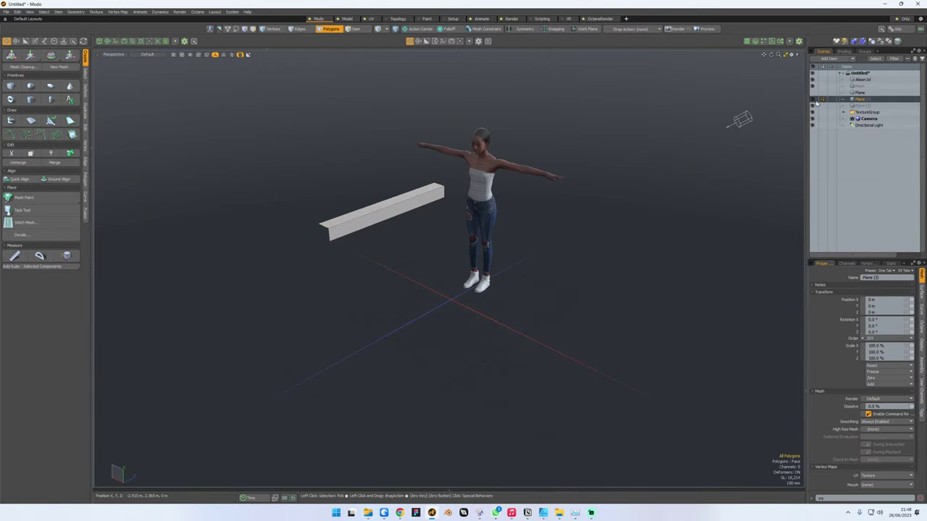
- Clone the side step's two polygons once with a linear clone offset about 335 mm along X and 235 mm up
key(5)
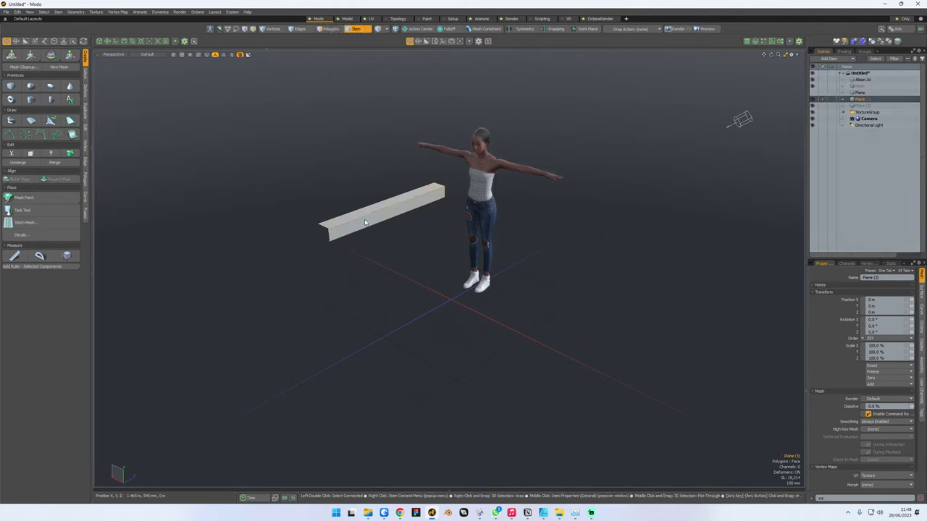
key(3)
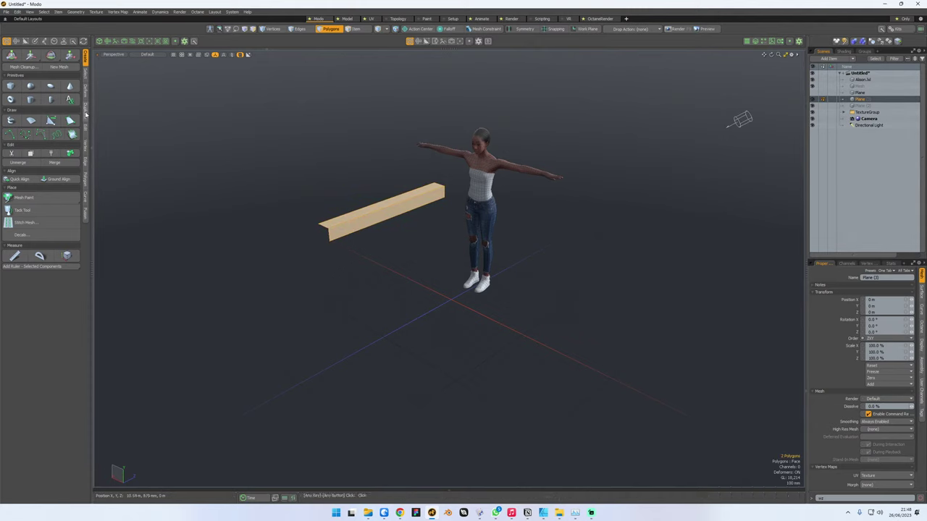
click(83, 42)
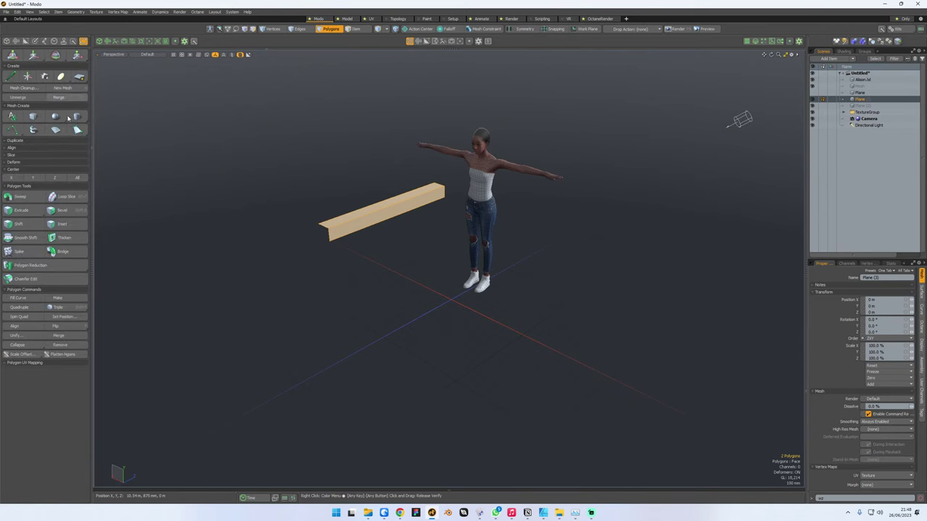
click(9, 141)
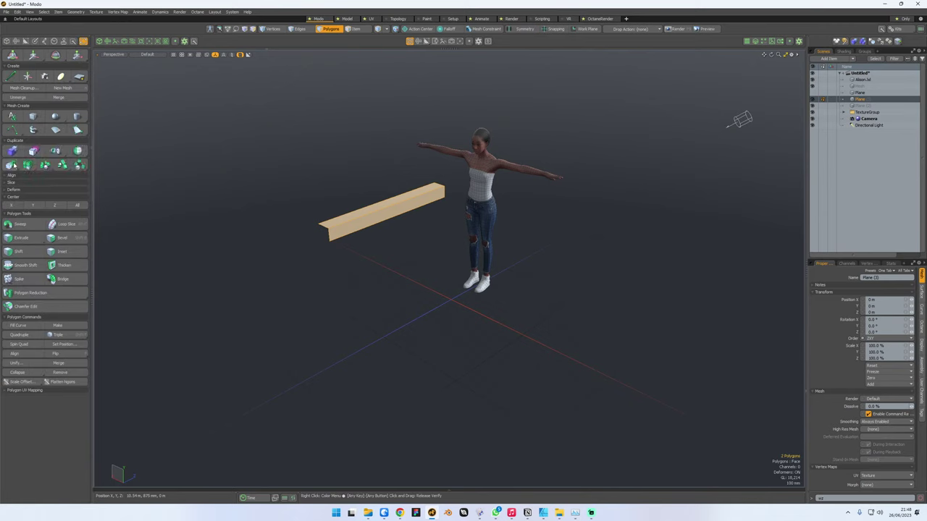
click(13, 166)
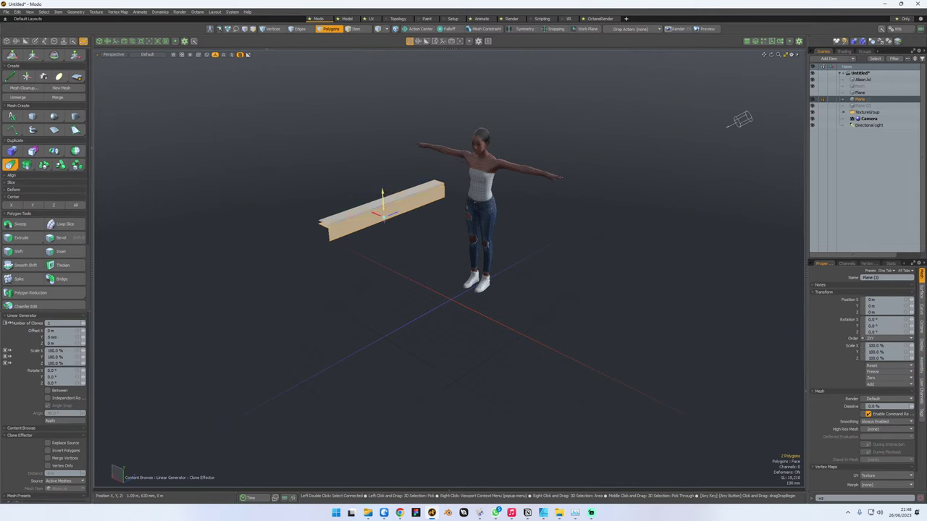
mouse_move(382, 193)
mouse_down()
mouse_move(381, 177)
mouse_move(366, 195)
mouse_move(355, 190)
mouse_up()
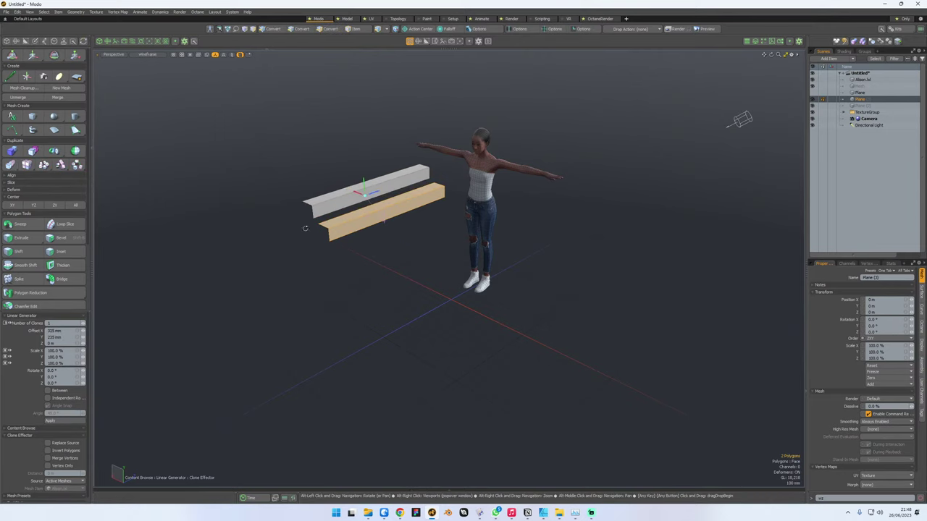
- In the front view, adjust the clone's offset to about 225 mm in X and 190 mm in Y to meet the original step
alt+drag(305, 226, 349, 229)
key(ctrl+space)
click(403, 230)
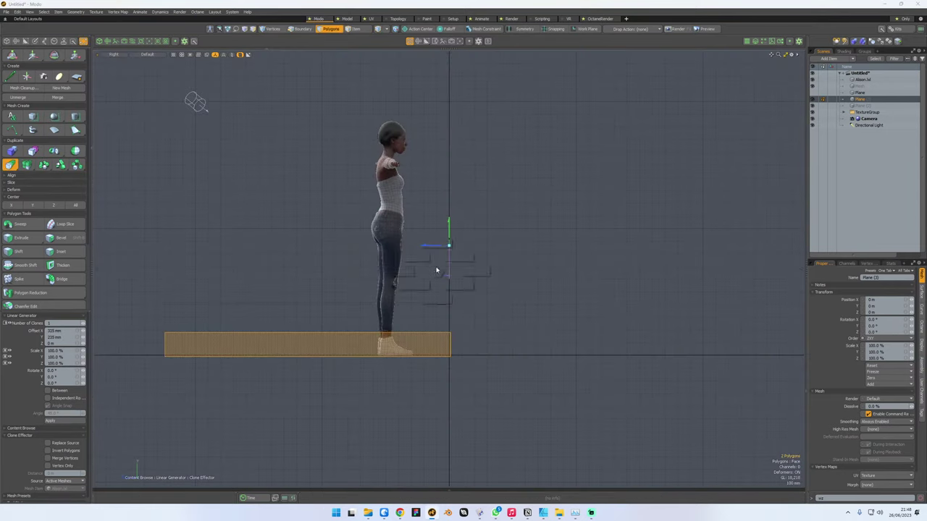
key(ctrl+space)
click(446, 287)
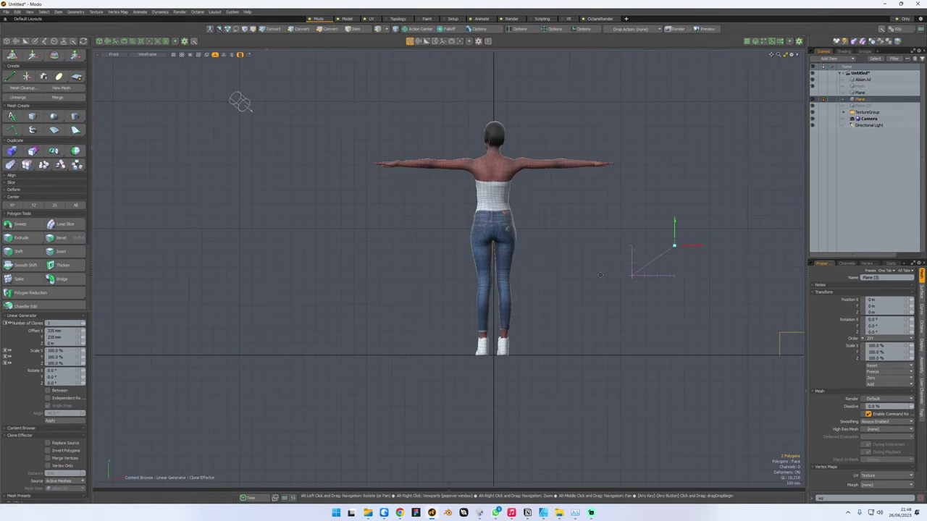
alt+drag(800, 320, 507, 299)
alt+right_drag(507, 298, 530, 299)
alt+drag(530, 298, 519, 241)
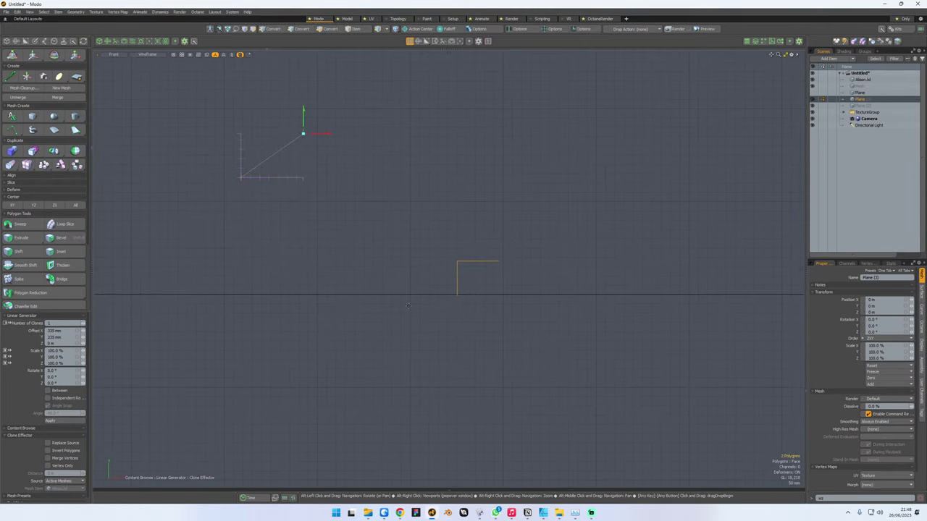
mouse_move(435, 297)
alt+right_down()
mouse_move(408, 302)
mouse_move(430, 297)
alt+right_up()
alt+drag(536, 270, 491, 287)
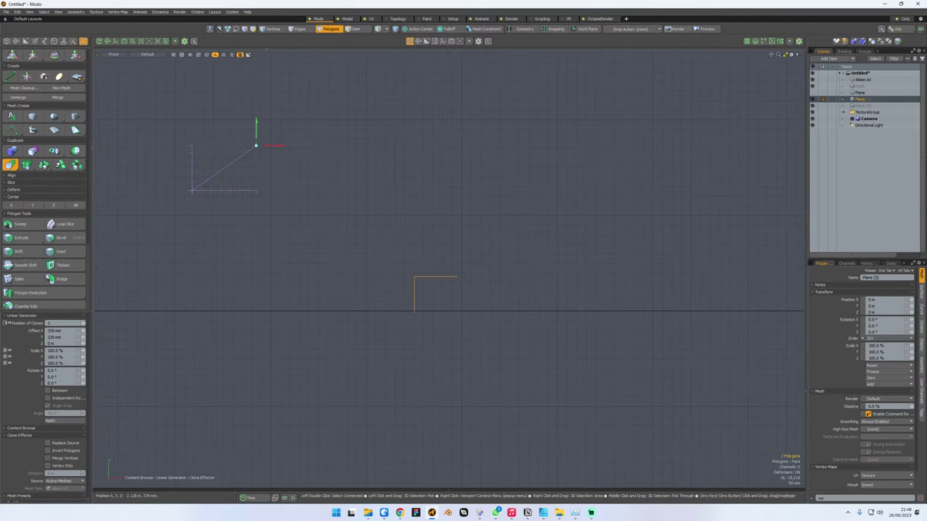
drag(281, 148, 348, 107)
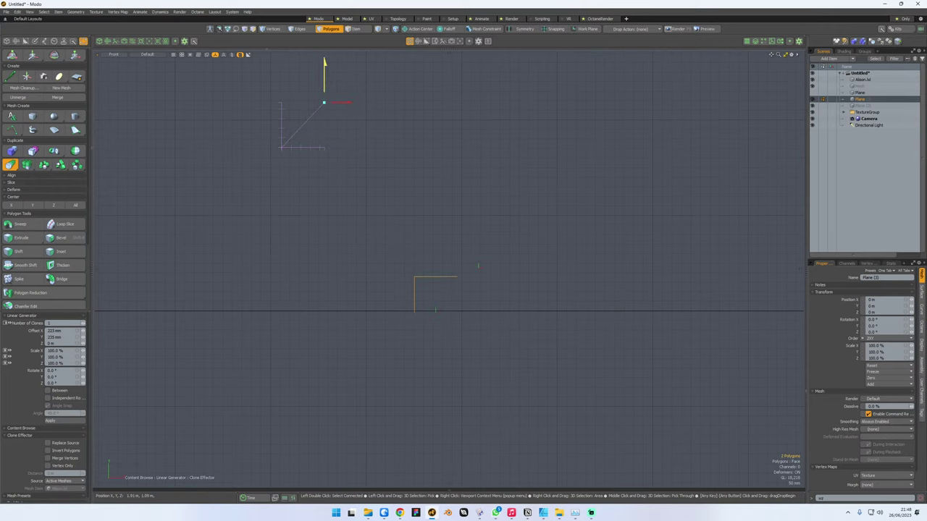
drag(324, 73, 325, 71)
alt+right_drag(493, 268, 524, 263)
alt+drag(231, 79, 254, 116)
alt+drag(233, 75, 257, 147)
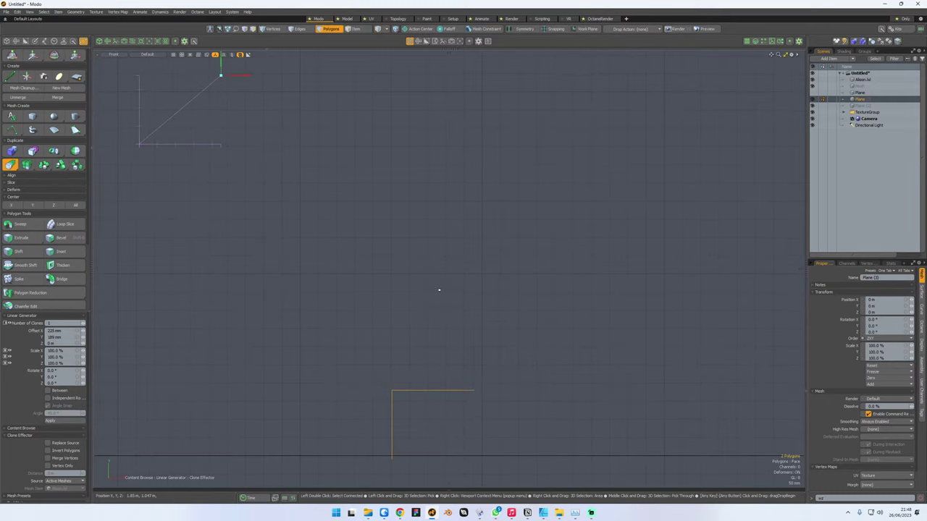
- Finish the clone and inspect the join between the two stacked steps in the perspective view
key(space)
key(ctrl+space)
click(490, 228)
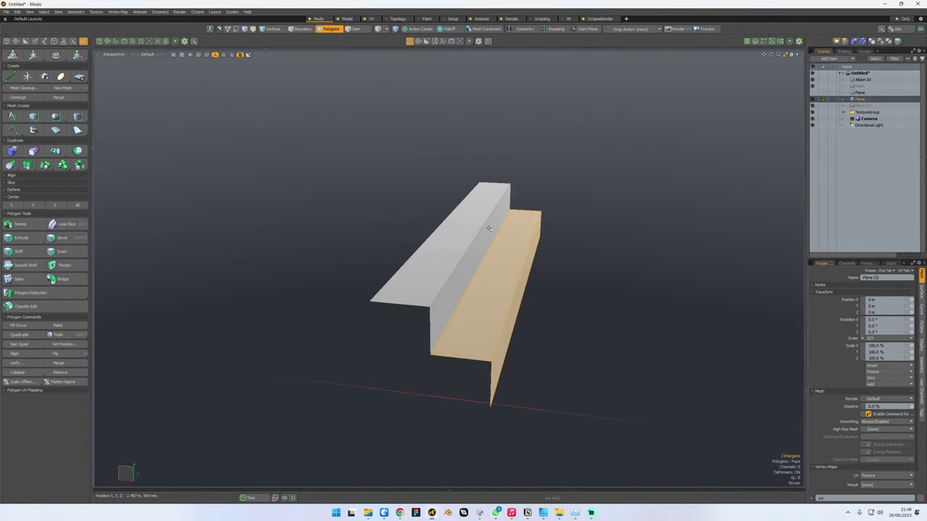
alt+drag(488, 229, 451, 294)
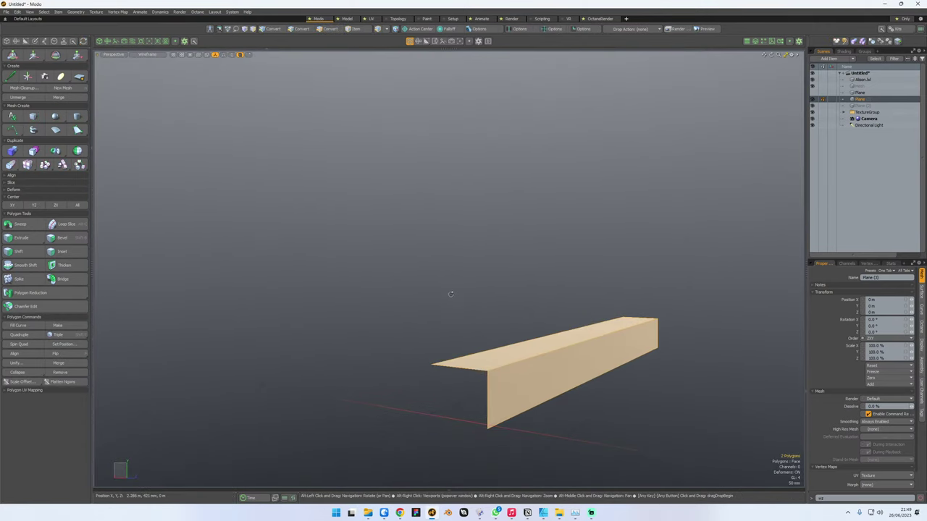
click(10, 165)
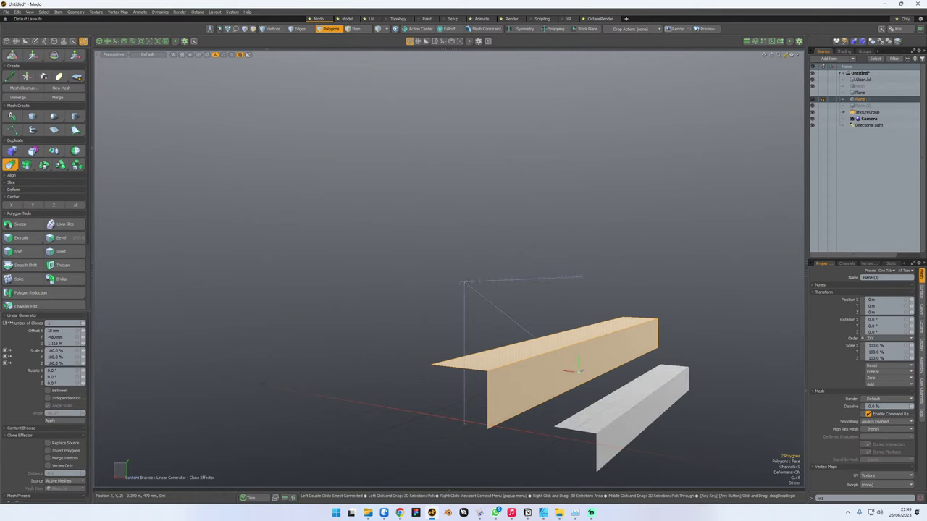
mouse_move(573, 370)
mouse_down()
mouse_move(533, 363)
mouse_move(498, 277)
mouse_up()
alt+drag(681, 252, 600, 300)
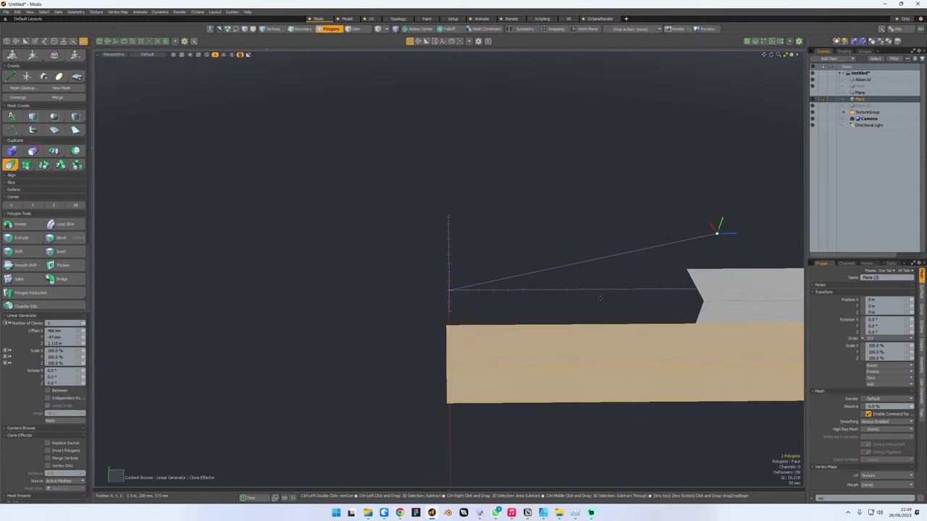
key(ctrl+z)
scroll(534, 323, down, 7)
alt+drag(535, 324, 581, 320)
key(ctrl+z)
key(ctrl+z)
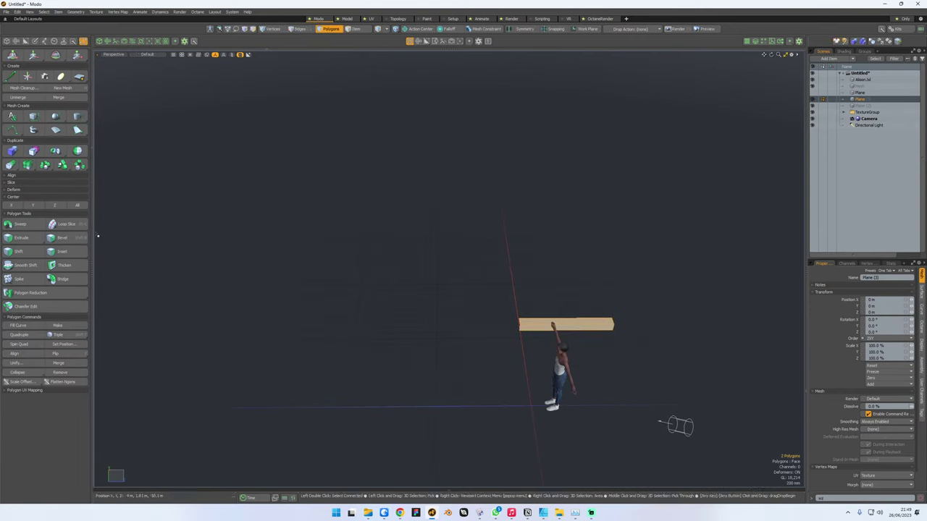
- Clone the side step's two polygons with a linear offset of about 270 mm in X and 550 mm in Y, shown in the front view
click(11, 166)
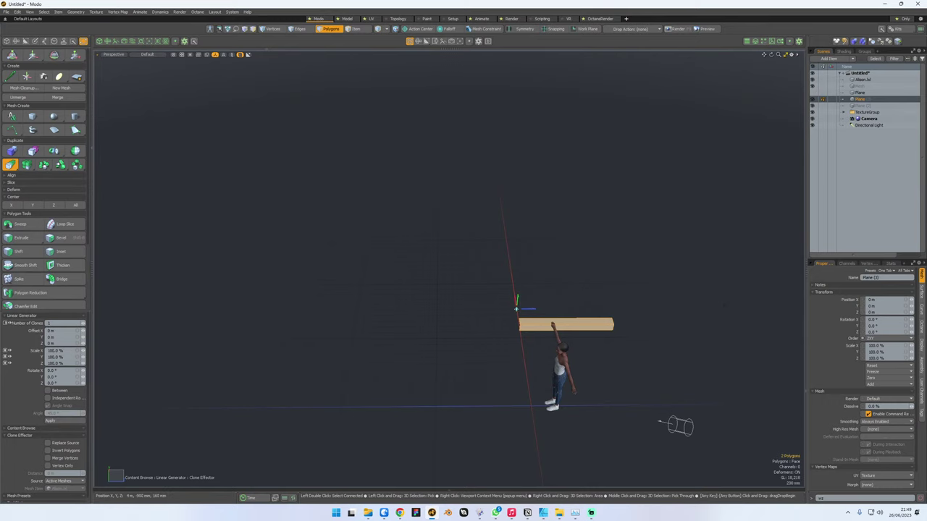
mouse_move(516, 297)
mouse_down()
mouse_move(517, 280)
mouse_move(629, 255)
mouse_up()
drag(407, 314, 403, 314)
key(ctrl+space)
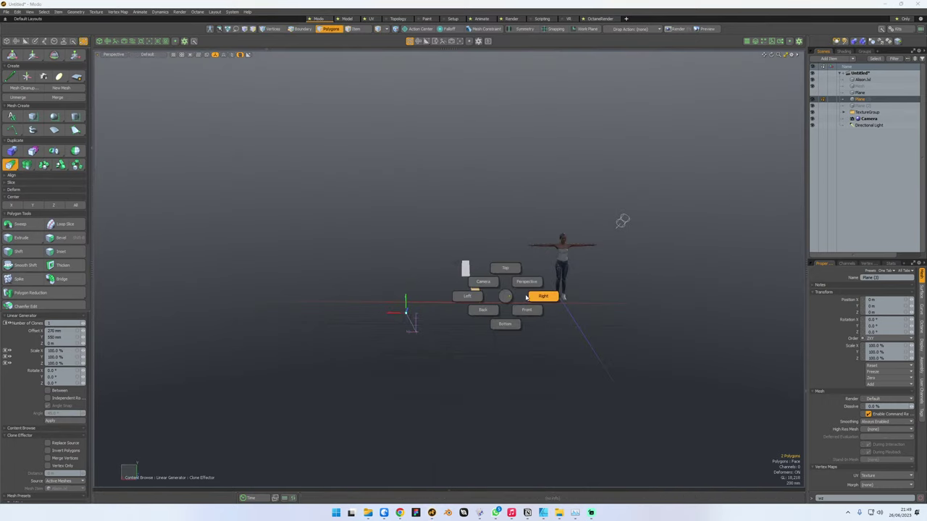
click(542, 295)
key(ctrl+space)
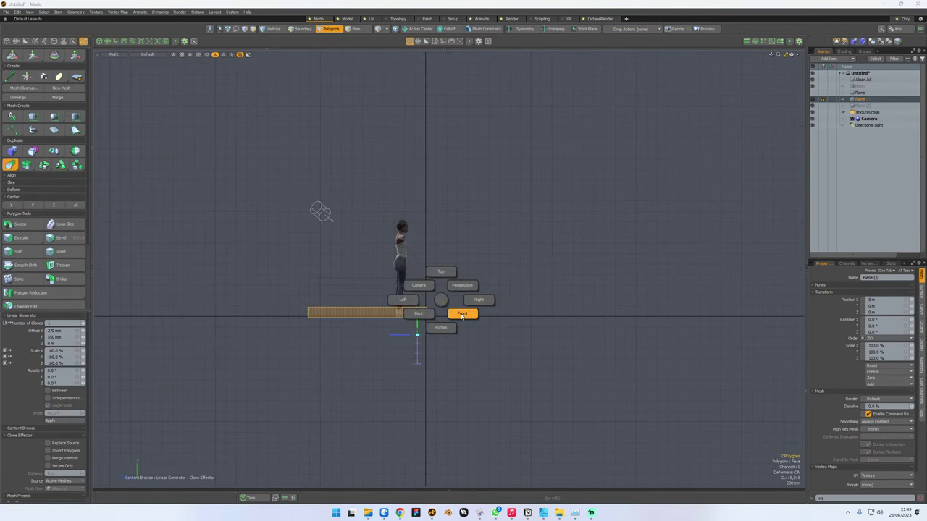
click(460, 314)
scroll(436, 302, up, 4)
key(3)
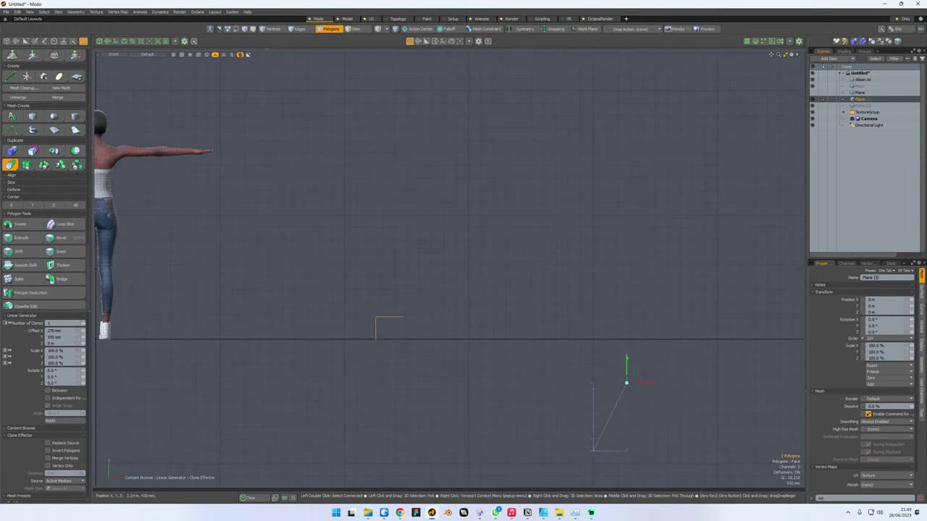
- Adjust the clone's offset in the front view to 225 mm in X and 190 mm in Y, and finish the clone
drag(650, 384, 620, 387)
alt+right_drag(425, 344, 494, 334)
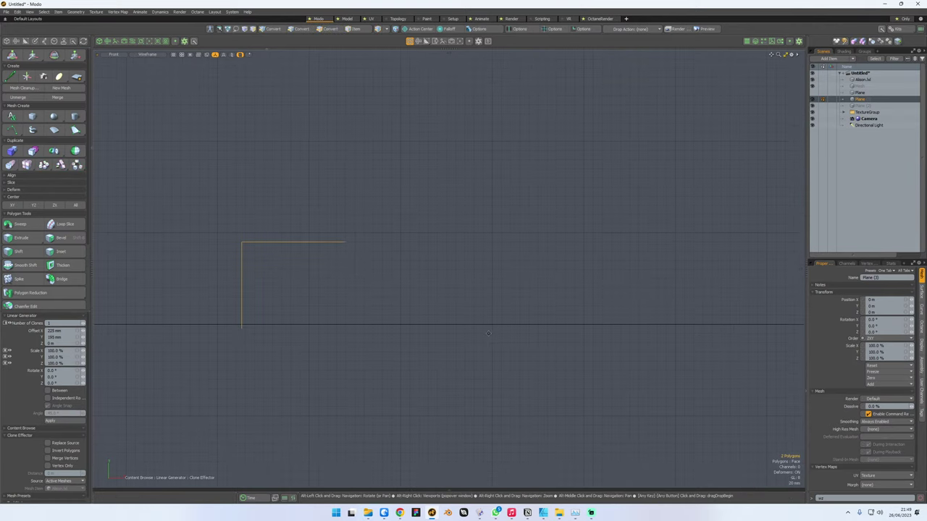
alt+drag(488, 333, 447, 300)
alt+right_drag(447, 298, 418, 296)
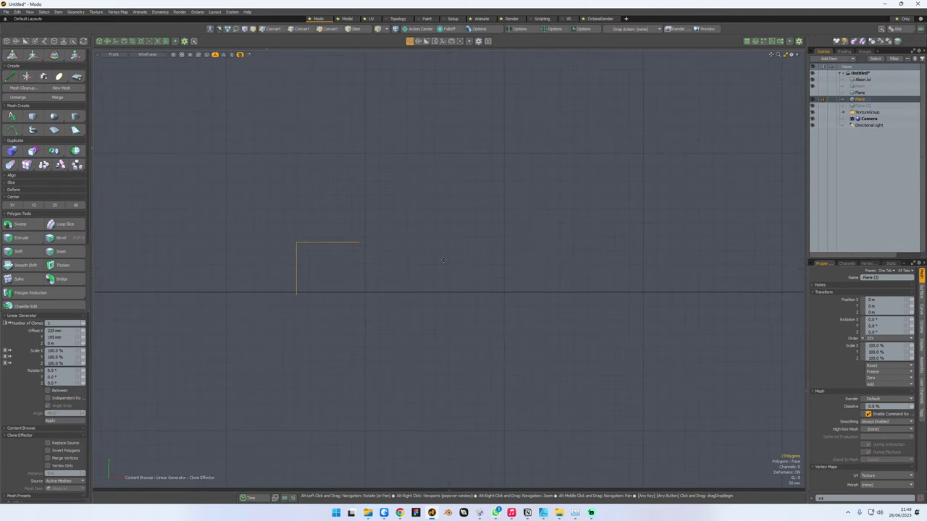
alt+drag(443, 260, 453, 275)
click(423, 281)
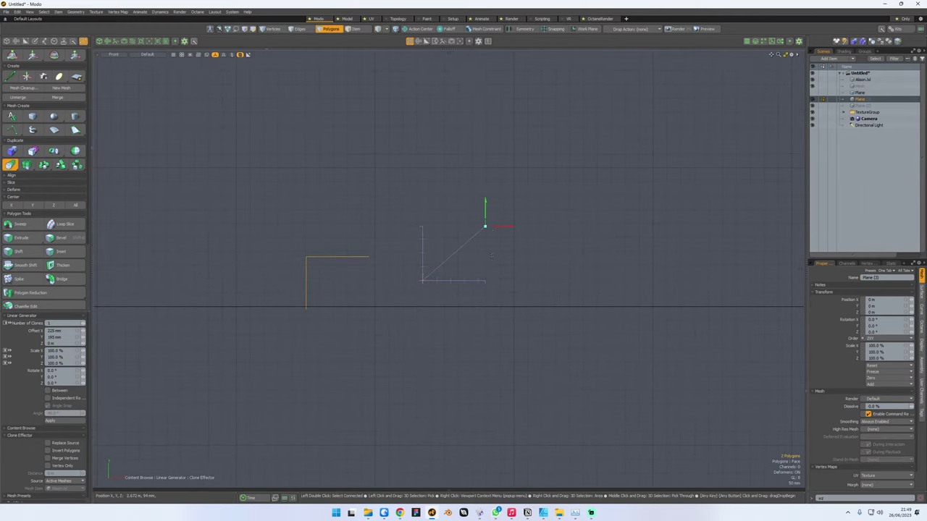
scroll(534, 194, up, 2)
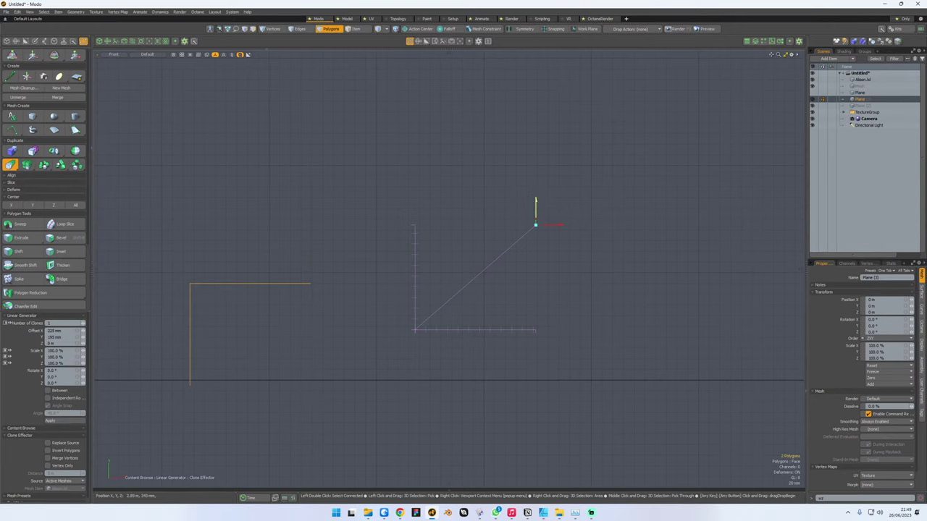
drag(535, 198, 535, 200)
key(space)
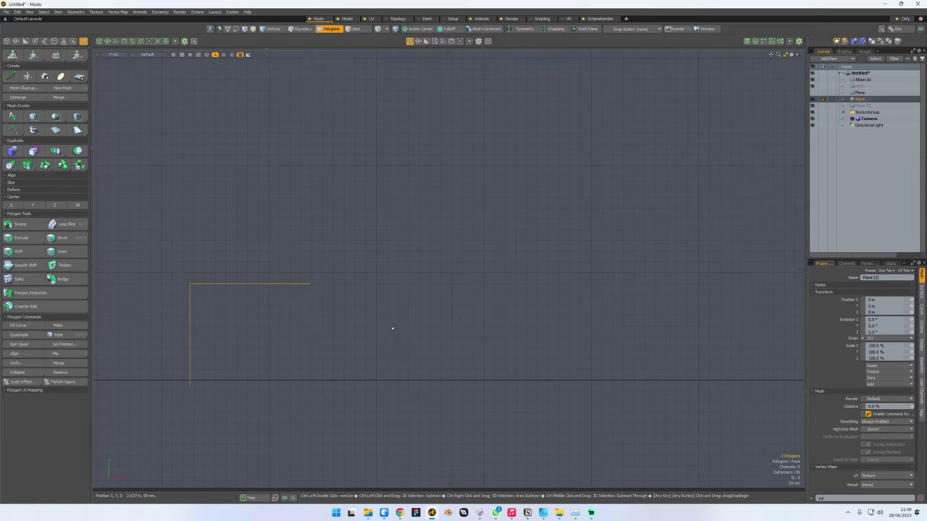
- Inspect the two stacked steps in the perspective view and remove the clone again
alt+shift+drag(307, 294, 329, 278)
key(ctrl+space)
click(388, 277)
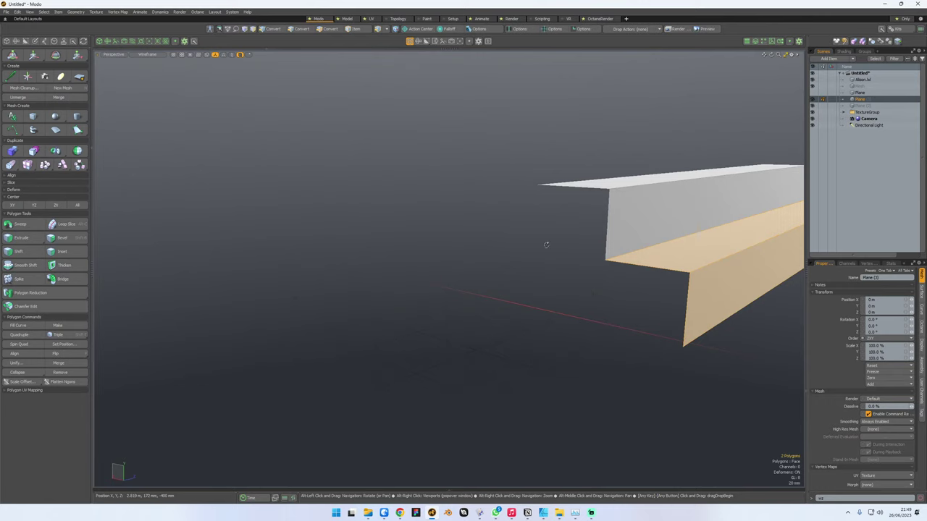
key(shift+h)
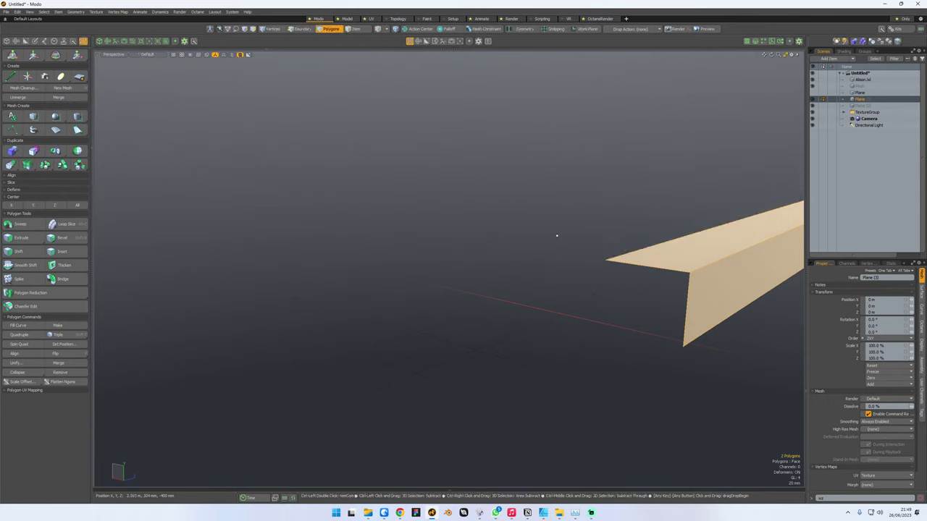
- Clone the side step's two polygons again with a linear offset of 225 mm in X, 190 mm in Y and about 1.355 m in Z
click(11, 165)
key(ctrl+space)
click(630, 291)
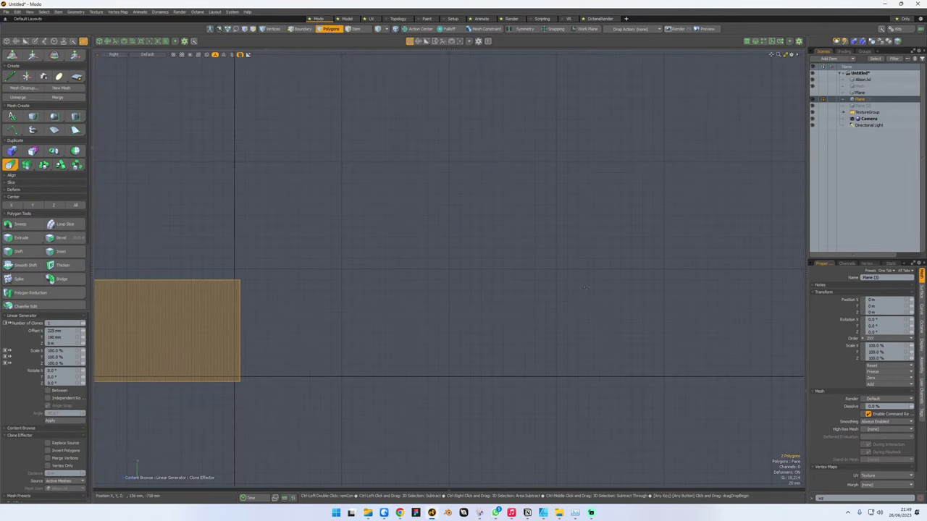
click(363, 250)
alt+right_drag(372, 261, 399, 275)
mouse_move(298, 365)
mouse_down()
mouse_move(298, 181)
mouse_move(588, 205)
mouse_up()
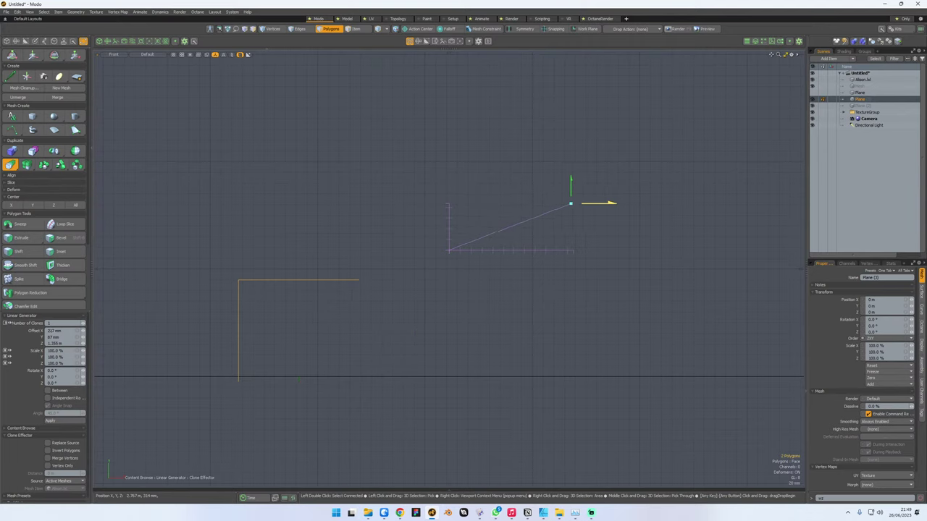
drag(569, 183, 569, 116)
scroll(368, 279, up, 5)
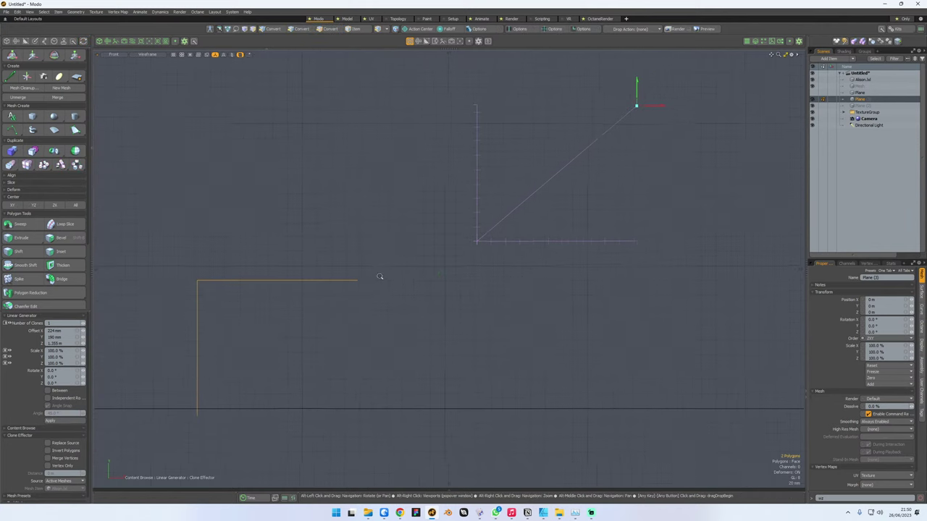
alt+drag(369, 279, 304, 311)
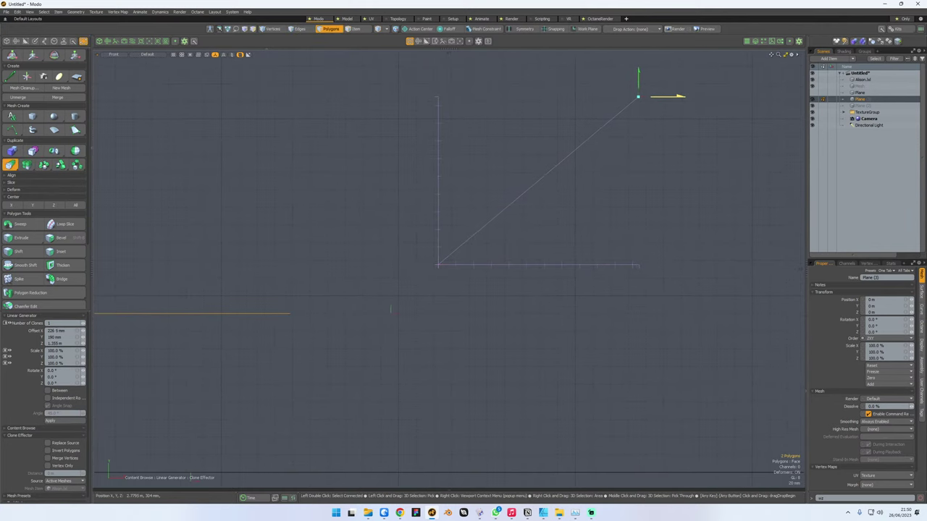
drag(669, 97, 659, 98)
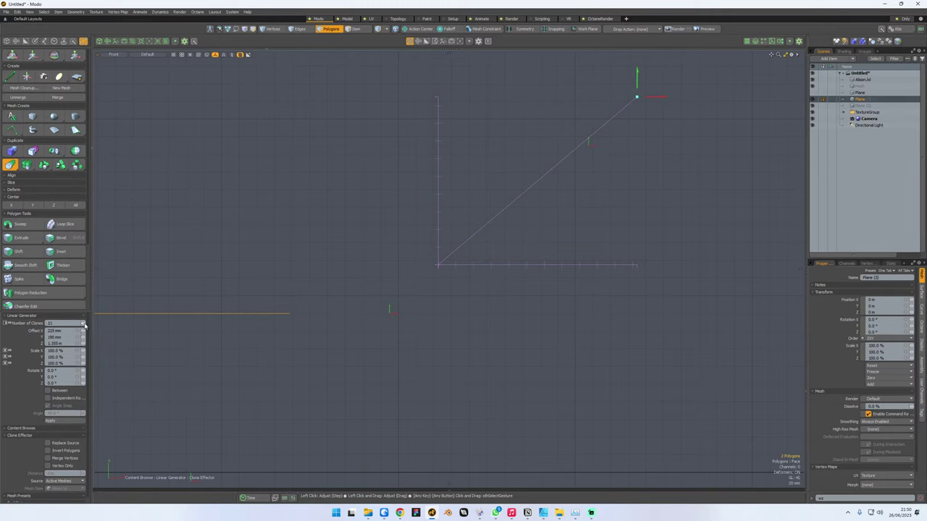
- Set the number of clones to 45 and inspect the cloned flight of steps in the perspective view
click(65, 324)
text(45)
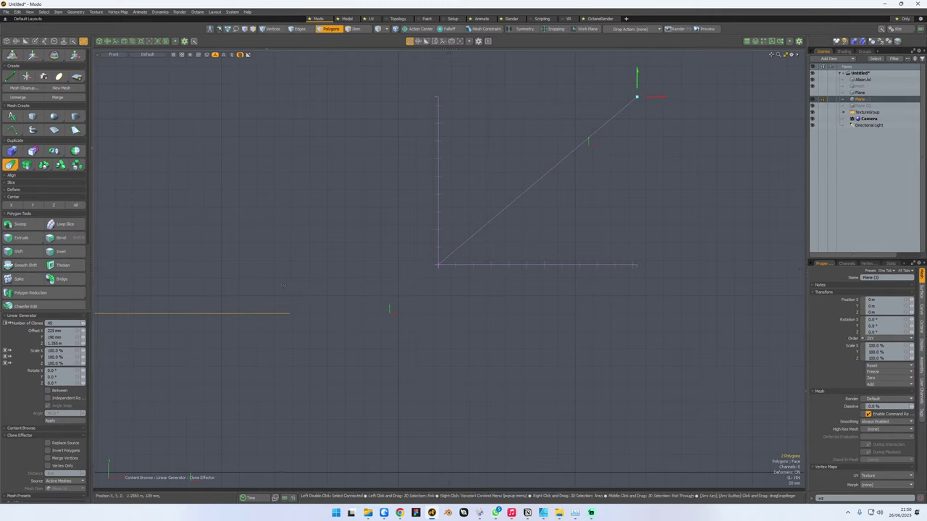
click(282, 285)
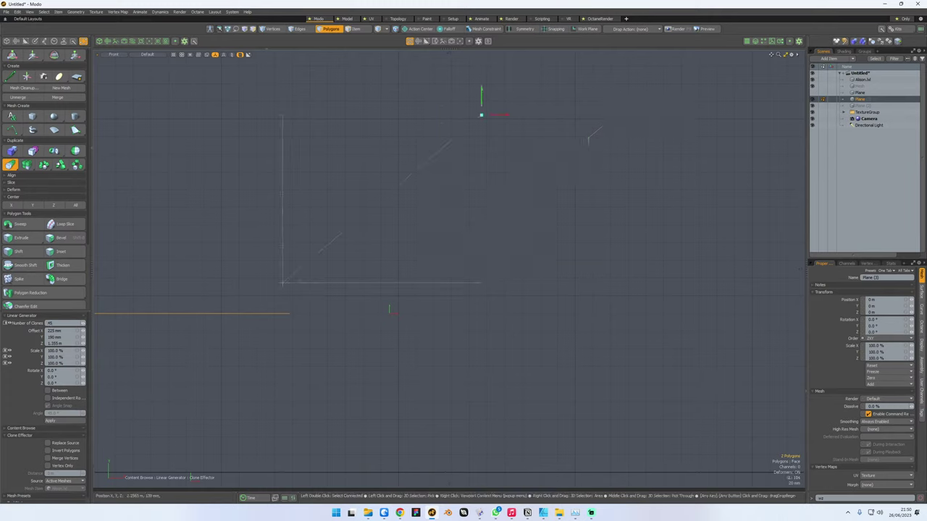
key(q)
key(ctrl+space)
click(314, 263)
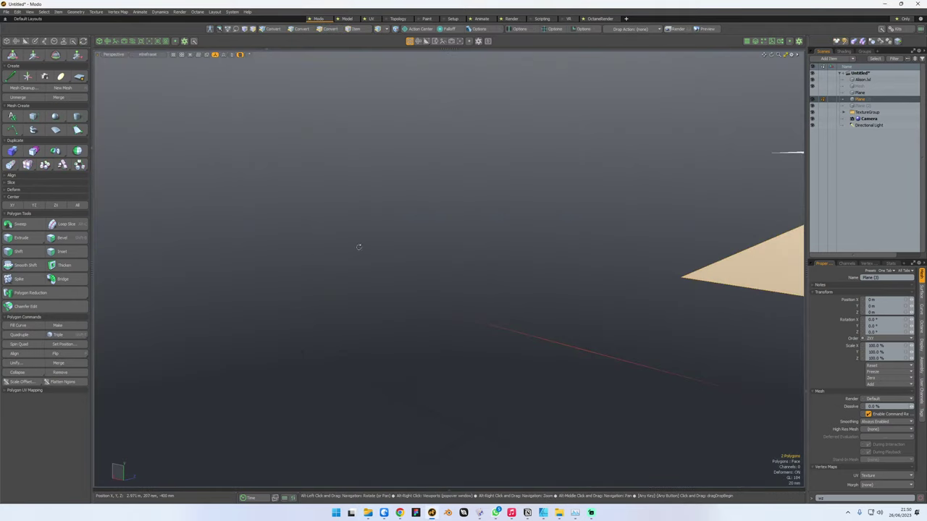
alt+drag(360, 248, 461, 292)
scroll(366, 254, down, 10)
scroll(444, 348, down, 5)
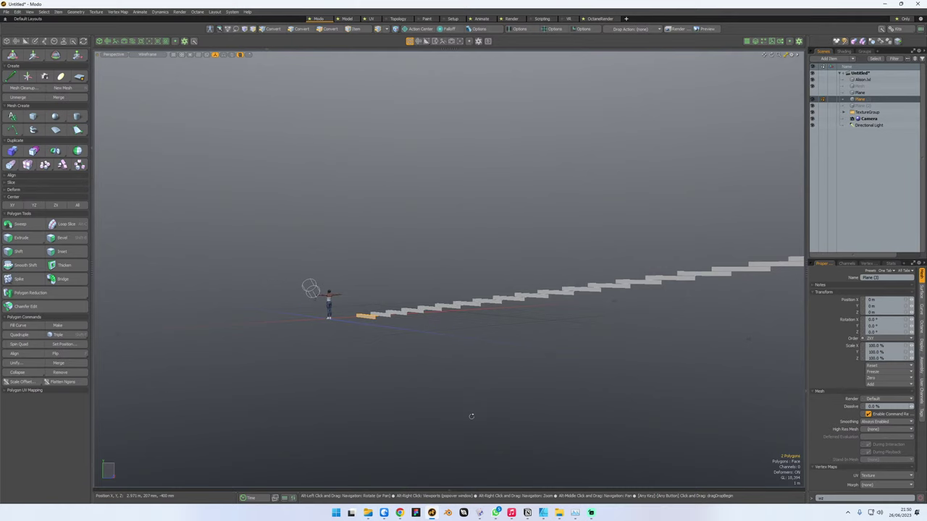
alt+drag(562, 280, 537, 325)
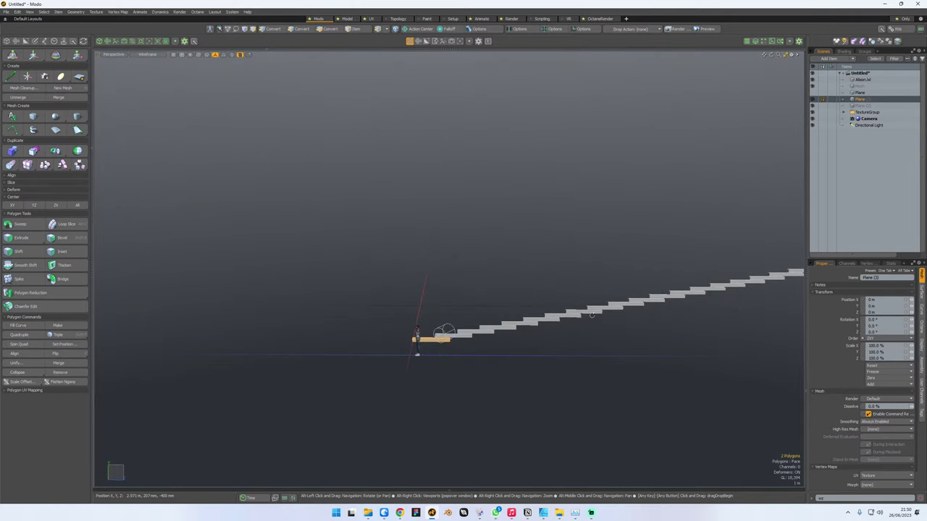
- Try deleting all of the staircase's polygons, and undo the deletion
double_click(537, 325)
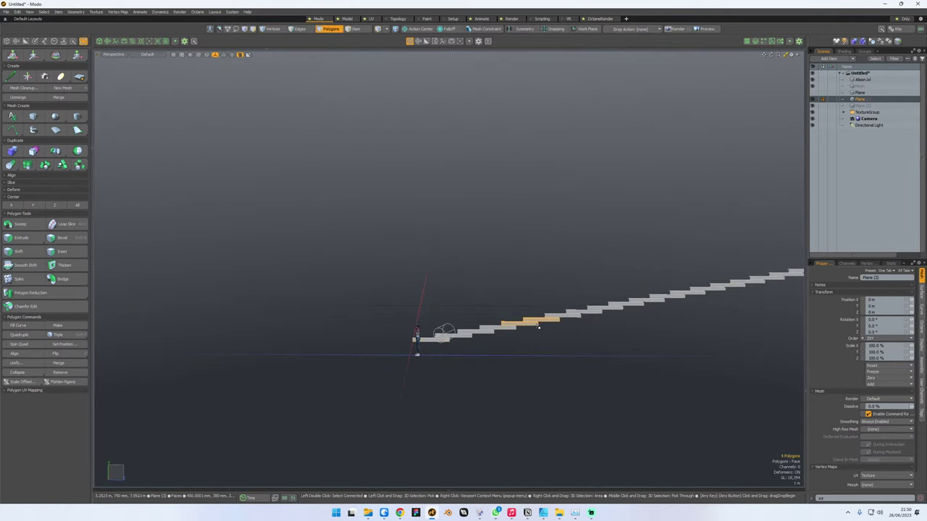
click(44, 11)
click(58, 101)
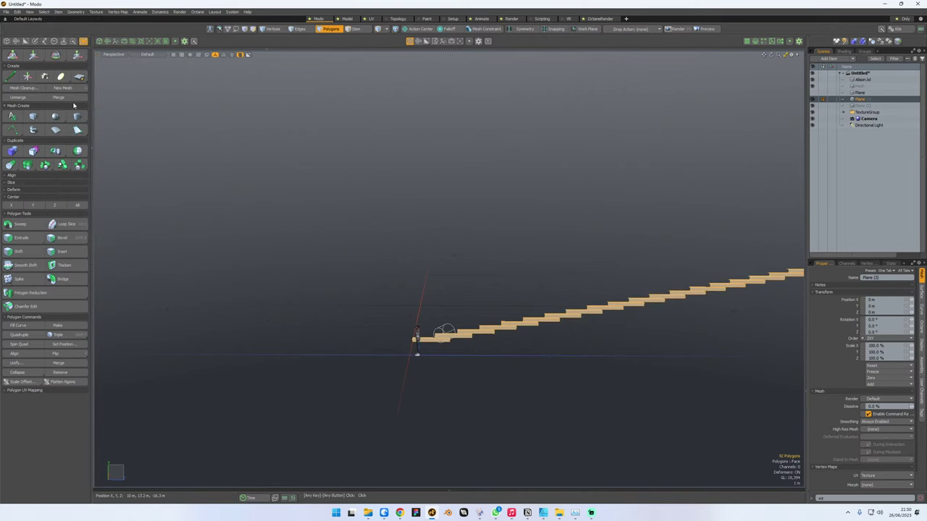
key(Delete)
key(ctrl+z)
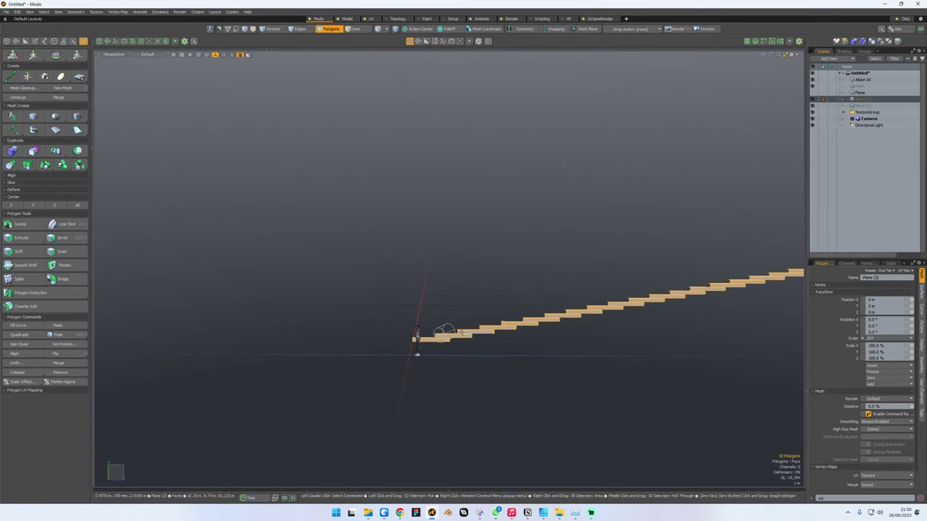
- Select the original side step's two polygons, invert the selection and delete all the cloned steps
click(455, 334)
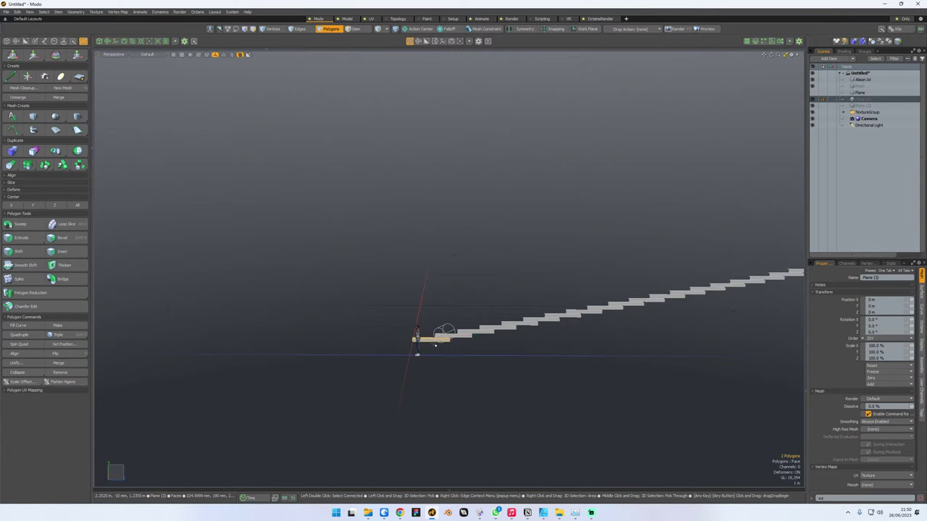
key(bracketleft)
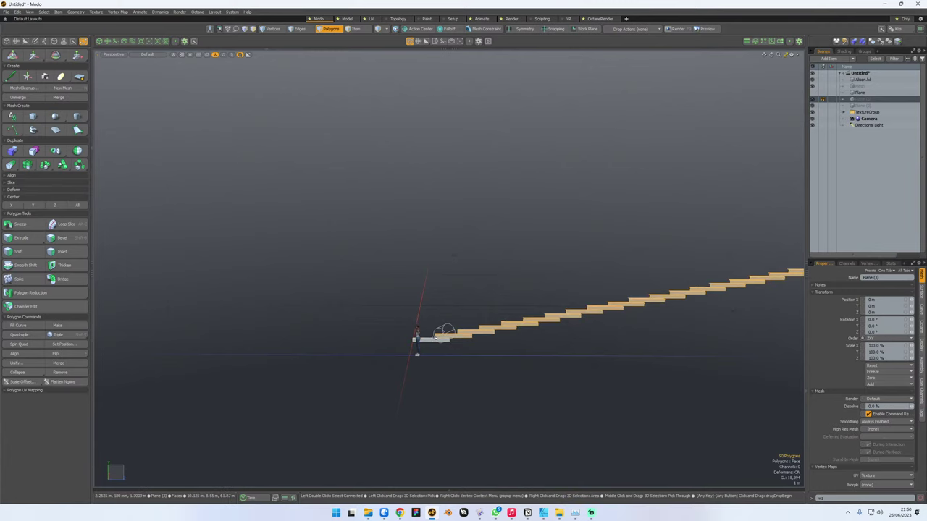
key(Delete)
- Clone the remaining side step's two polygons linearly, with rough offsets of -245 mm in X, 120 mm in Y and -230 mm in Z
alt+scroll(395, 346, up, 10)
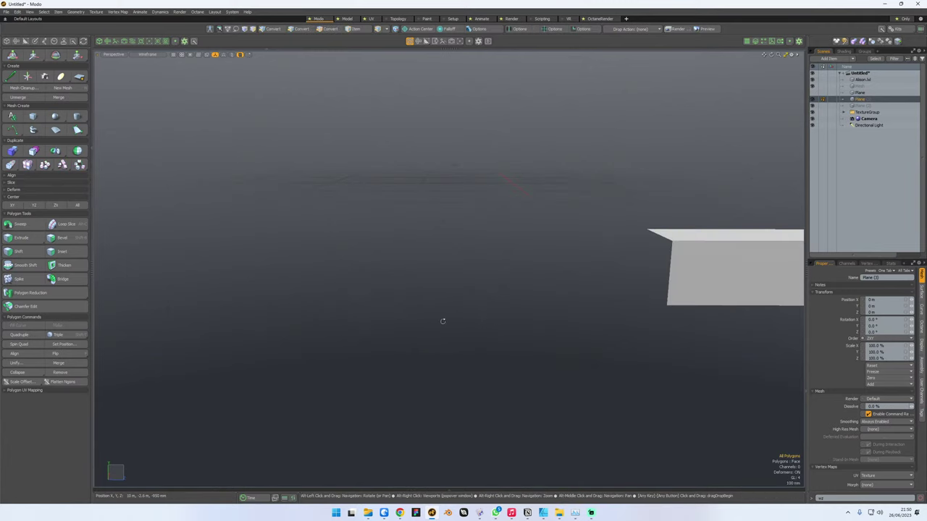
alt+drag(441, 321, 499, 291)
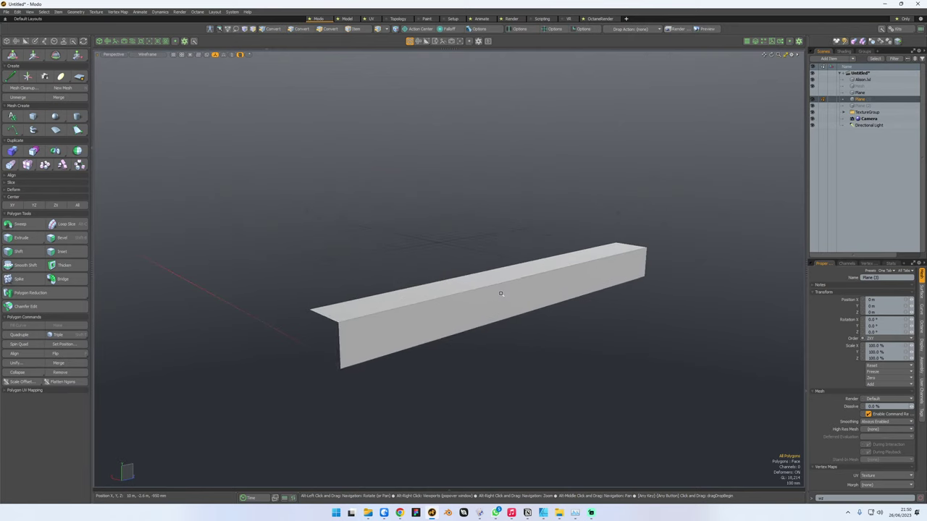
click(470, 308)
shift+click(407, 294)
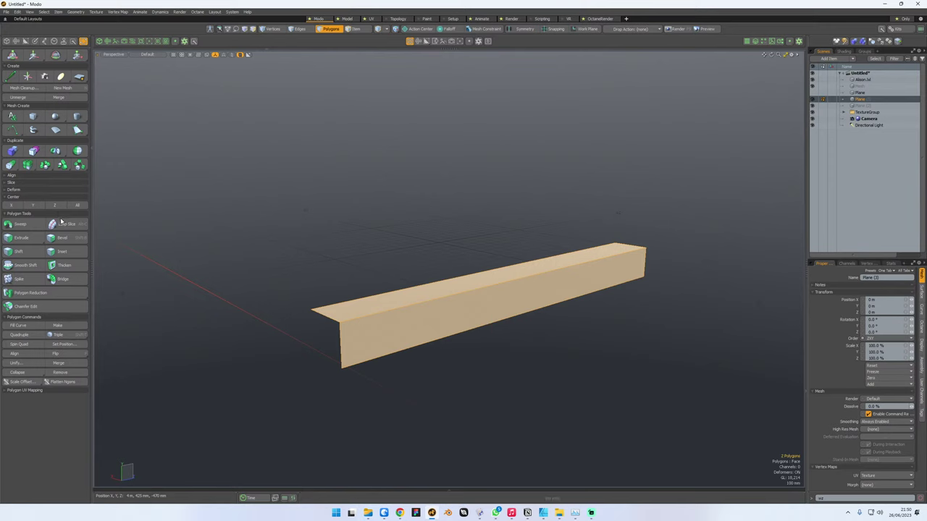
click(10, 165)
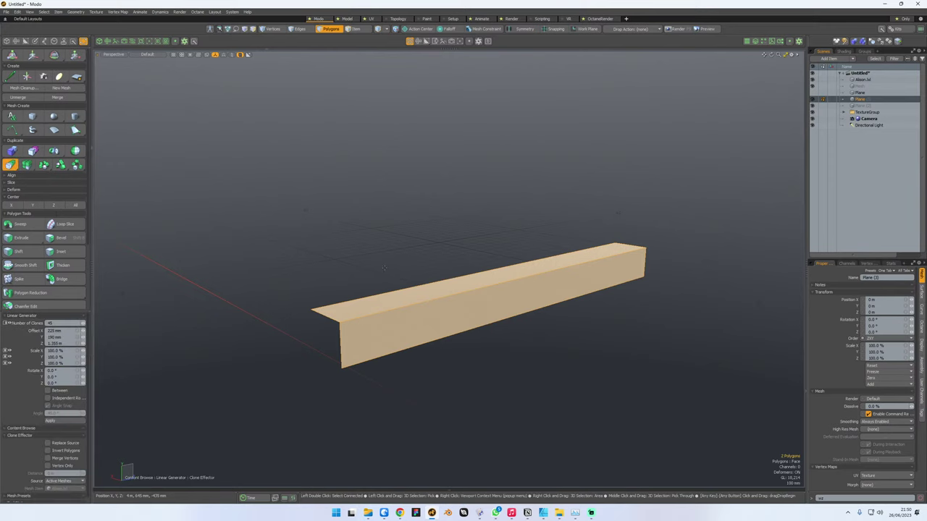
click(513, 307)
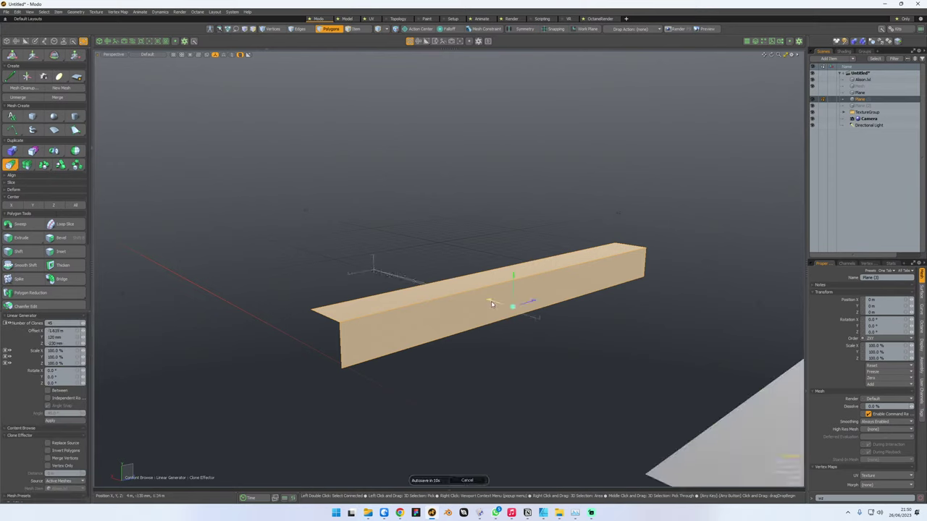
drag(491, 303, 424, 275)
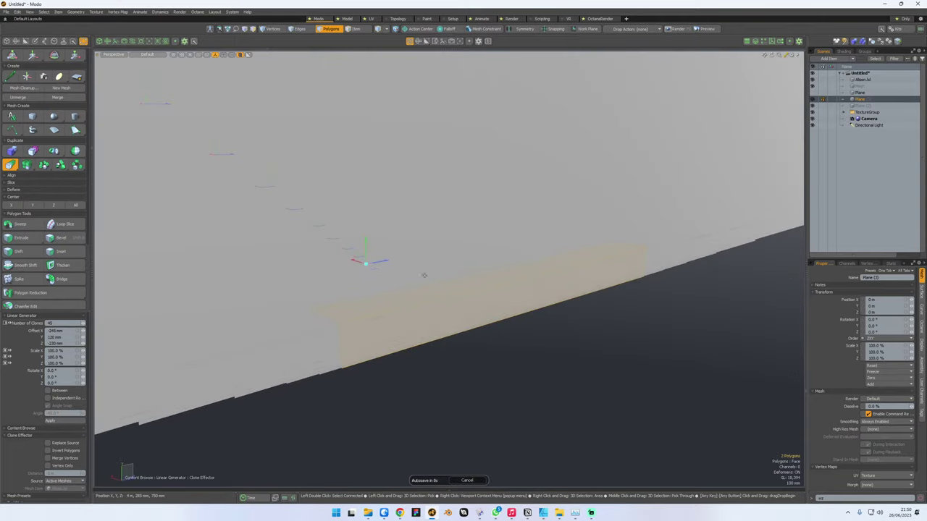
- Set the clones' X and Z offsets to 0 m while viewing the scene from the right
alt+right_click(554, 314)
click(591, 315)
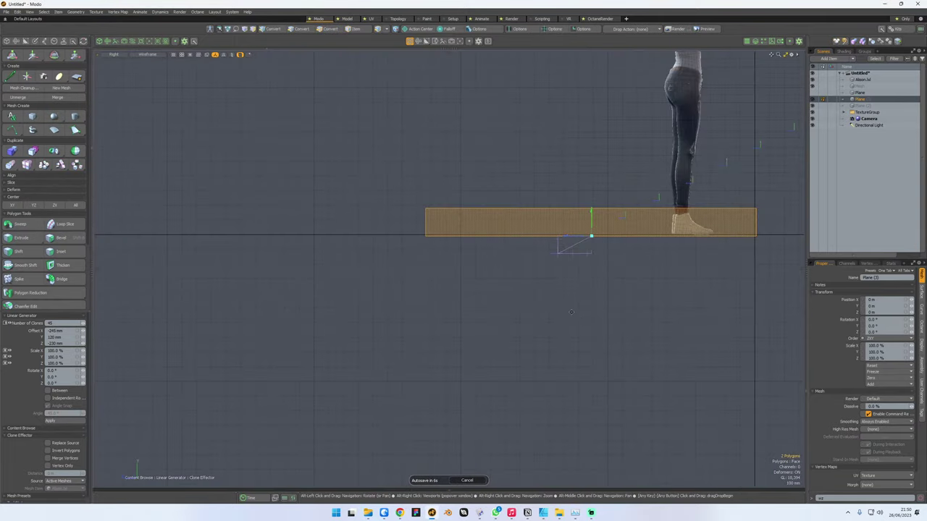
alt+right_drag(556, 309, 480, 309)
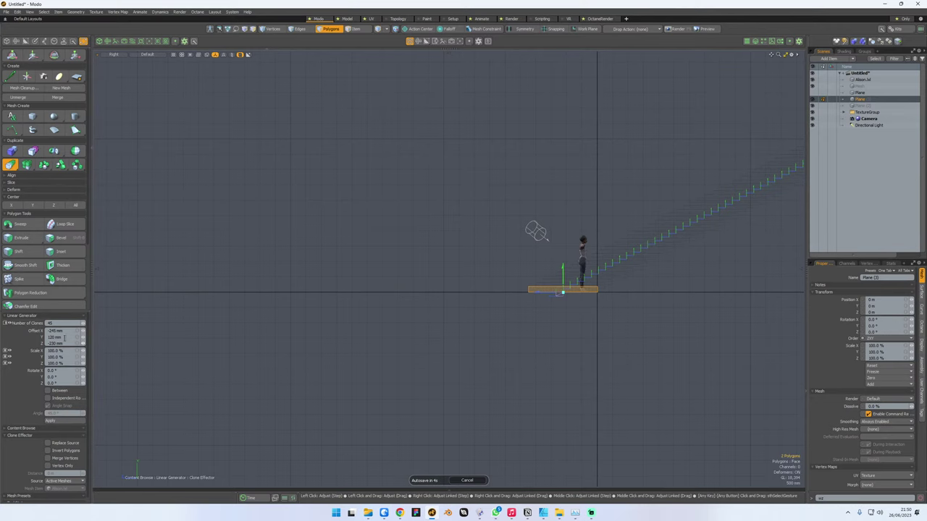
mouse_move(83, 344)
mouse_down()
mouse_move(73, 343)
mouse_move(74, 331)
mouse_up()
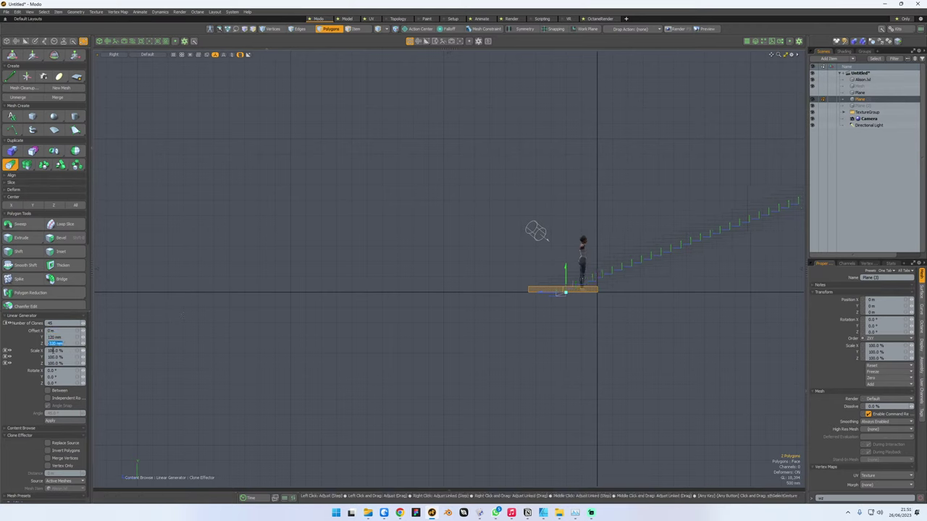
key(Tab)
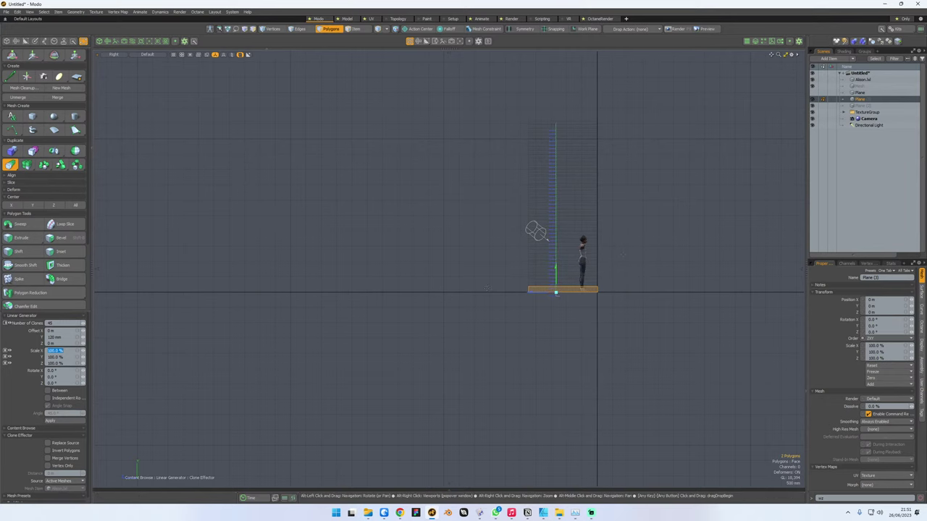
key(Return)
- Adjust the clones' Y offset to about 192 mm so that each clone stacks on the step below
key(ctrl+space)
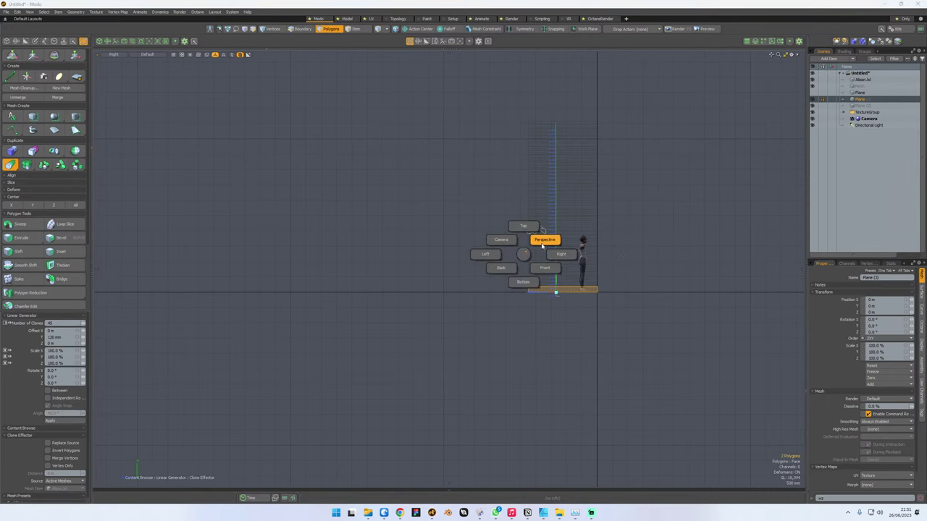
click(542, 244)
alt+drag(321, 326, 384, 319)
mouse_move(384, 318)
alt+shift+mouse_down()
mouse_move(330, 314)
mouse_move(449, 292)
alt+shift+mouse_up()
drag(309, 314, 317, 304)
key(ctrl+space)
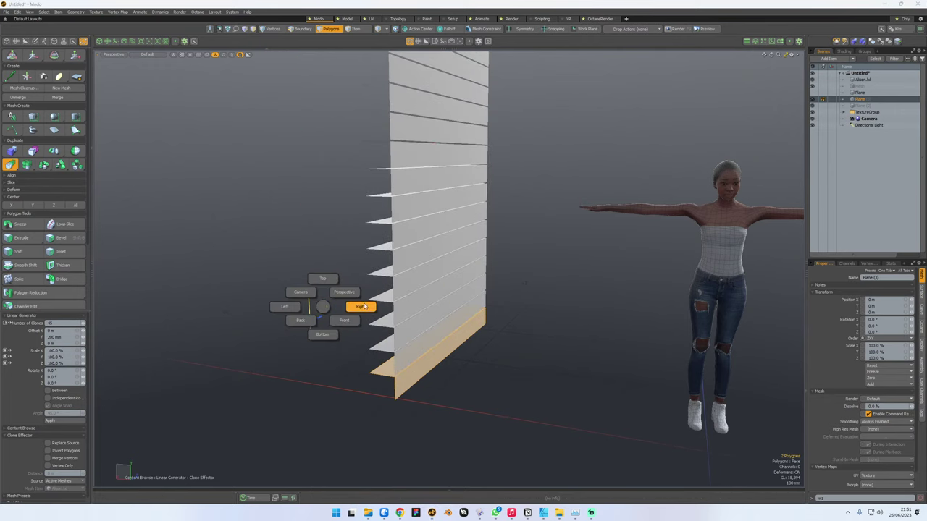
click(360, 304)
scroll(375, 321, up, 5)
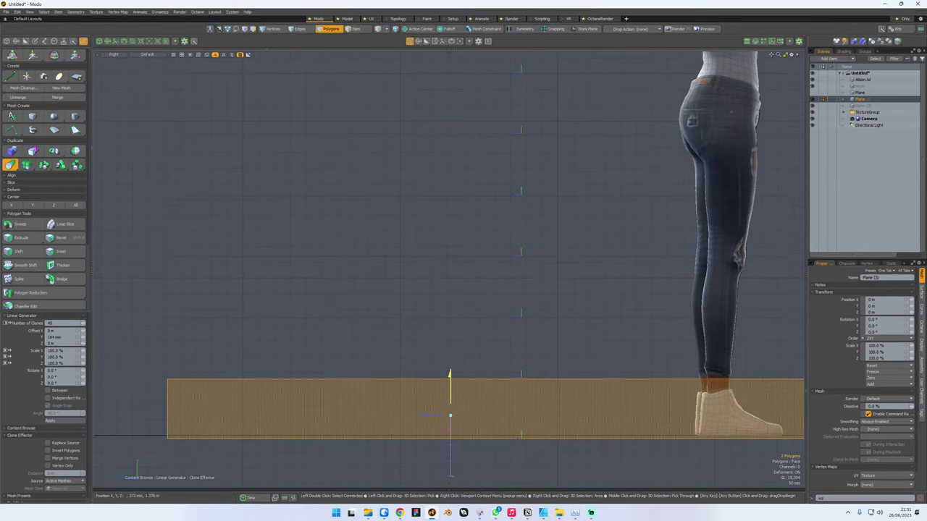
- Set the clones' X offset to about 224 mm in the perspective view, then drop the clone tool and clear the selection
key(ctrl+space)
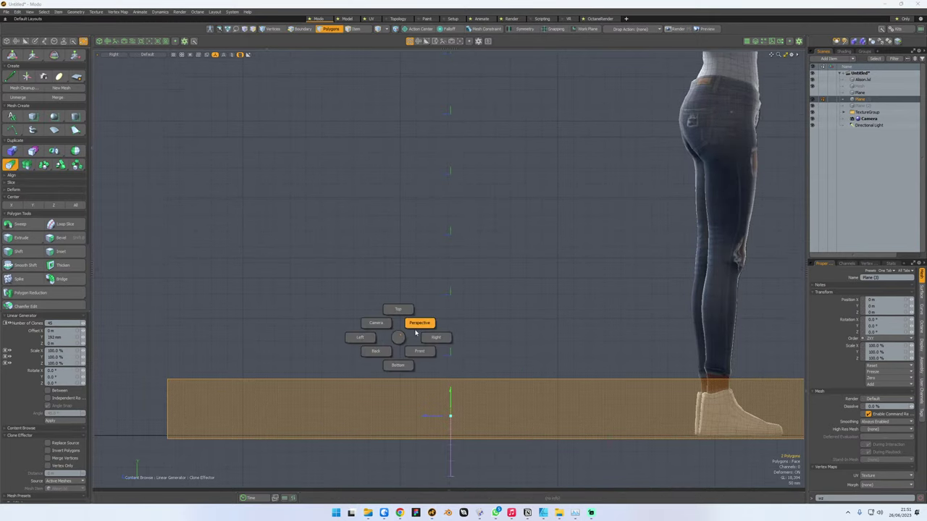
click(418, 323)
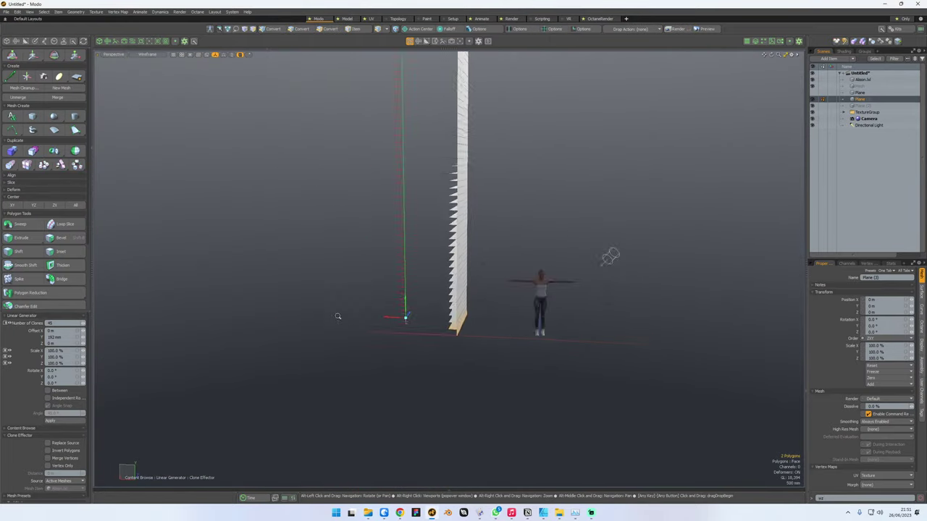
drag(413, 317, 394, 315)
alt+right_drag(461, 313, 578, 289)
mouse_move(216, 328)
mouse_down()
mouse_move(202, 324)
mouse_move(214, 328)
mouse_up()
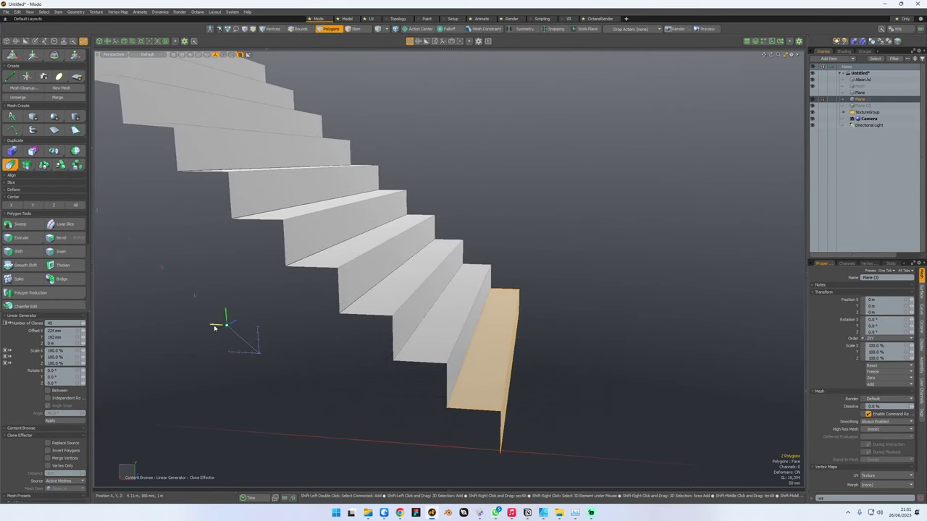
key(q)
click(554, 260)
- Examine the whole cloned flight and the joints between treads and risers at its upper end
alt+scroll(480, 273, down, 6)
alt+scroll(475, 278, down, 4)
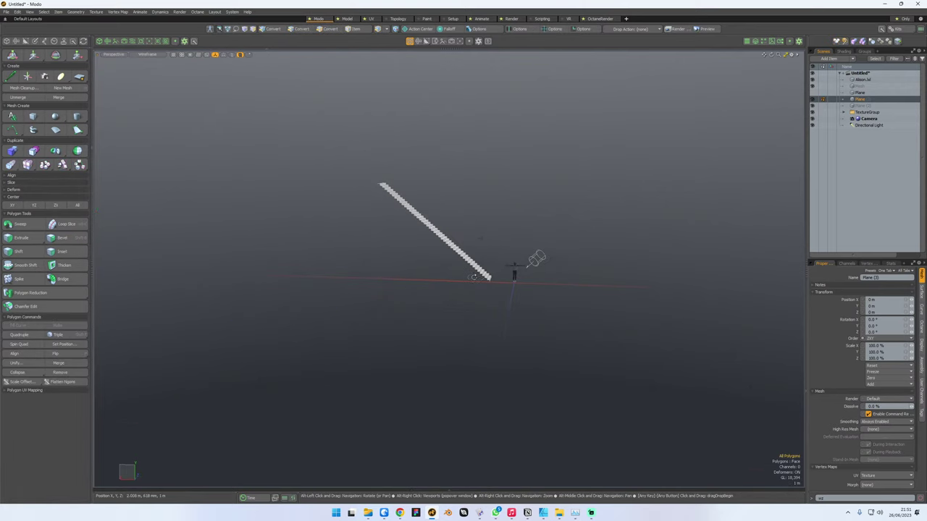
alt+drag(473, 277, 353, 281)
alt+scroll(354, 280, up, 6)
alt+shift+drag(405, 205, 383, 304)
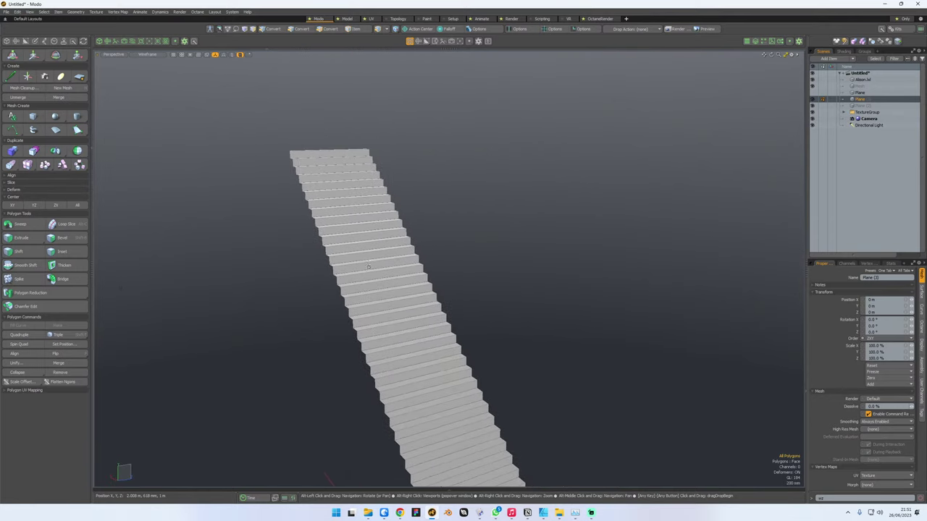
alt+drag(319, 276, 359, 274)
alt+shift+drag(317, 219, 354, 311)
scroll(340, 240, up, 6)
scroll(355, 241, up, 3)
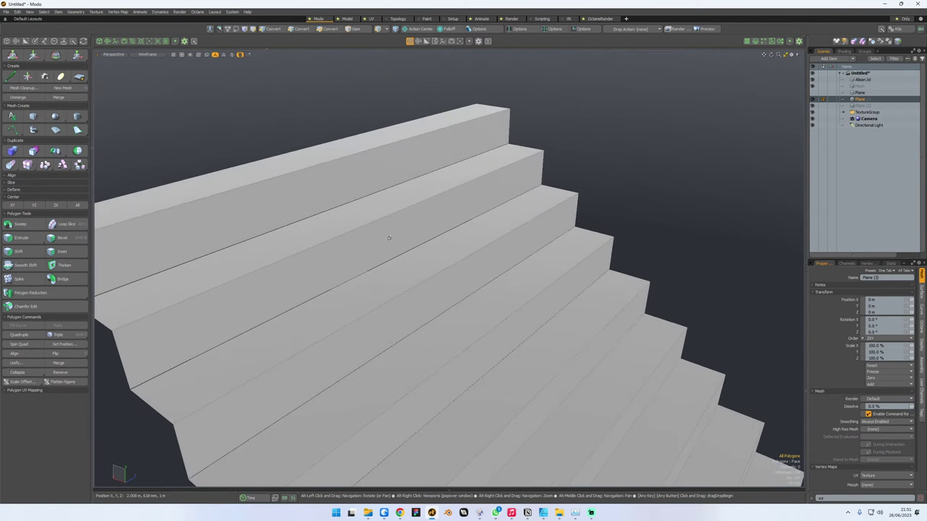
alt+drag(232, 260, 292, 253)
- Select the two open edges at the base of the top riser and bridge the gap between them
key(2)
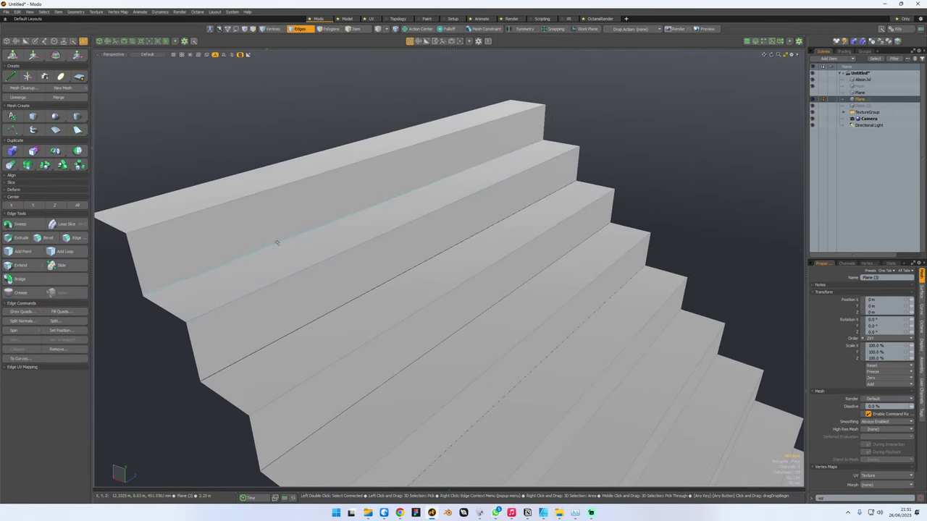
click(276, 240)
key(shift+a)
click(341, 235)
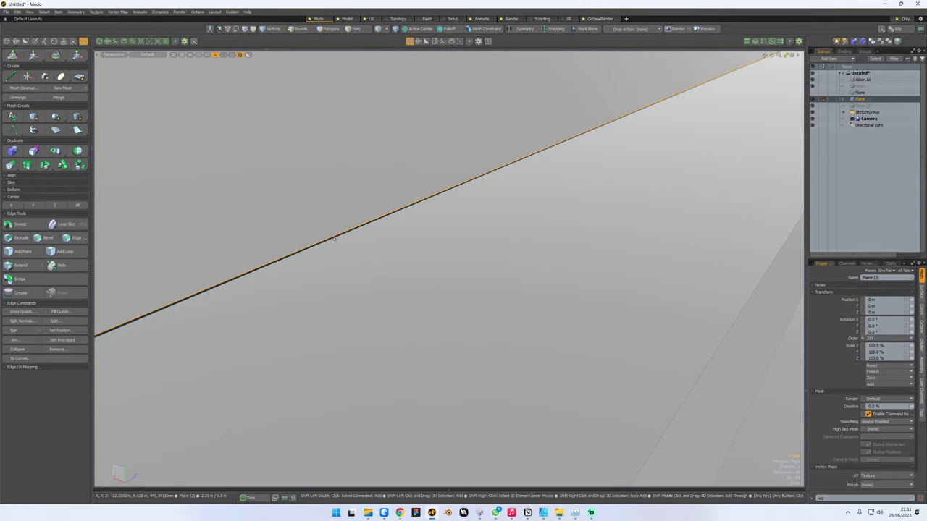
key(2)
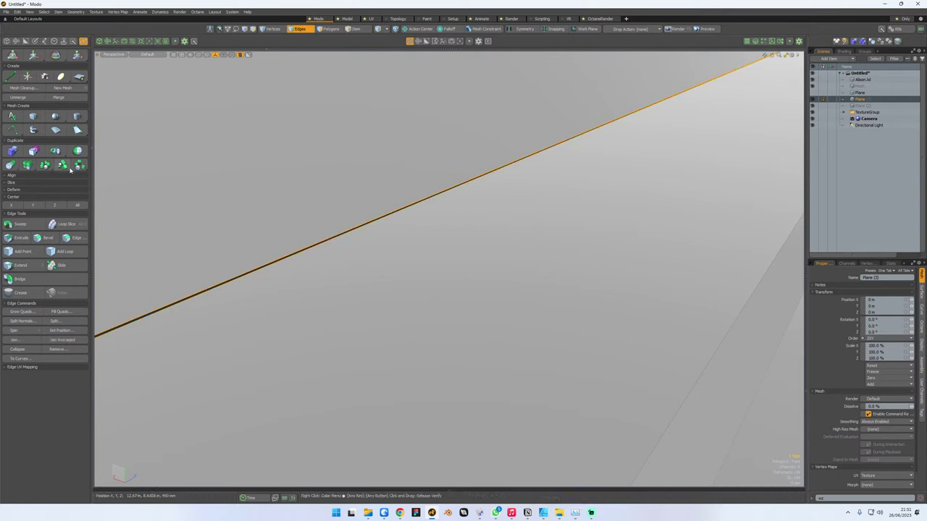
click(32, 279)
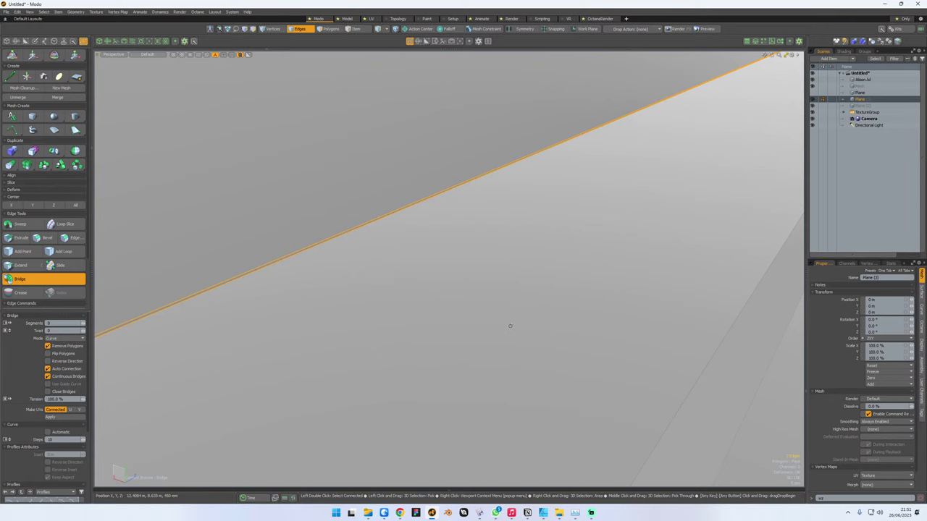
scroll(510, 326, down, 5)
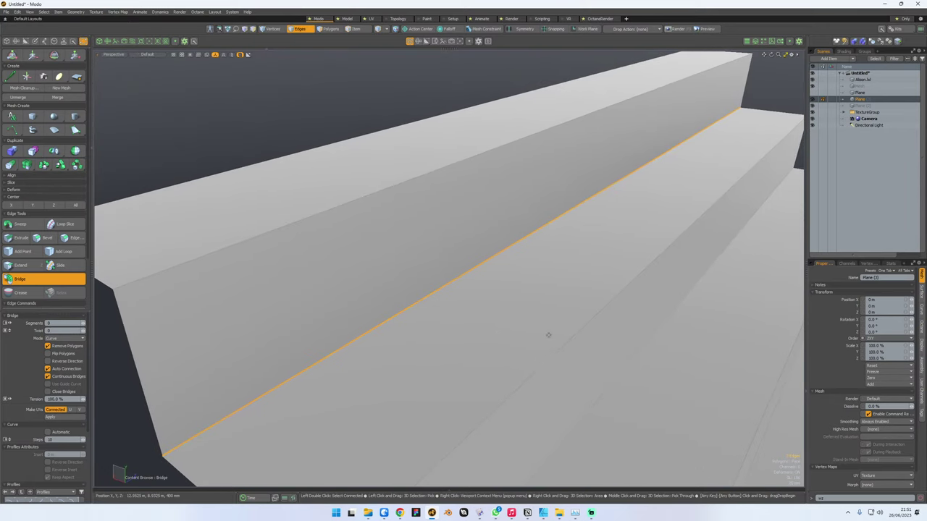
key(q)
- Bridge the two open edges where the second riser from the top meets the tread below
alt+shift+drag(546, 341, 449, 247)
click(513, 324)
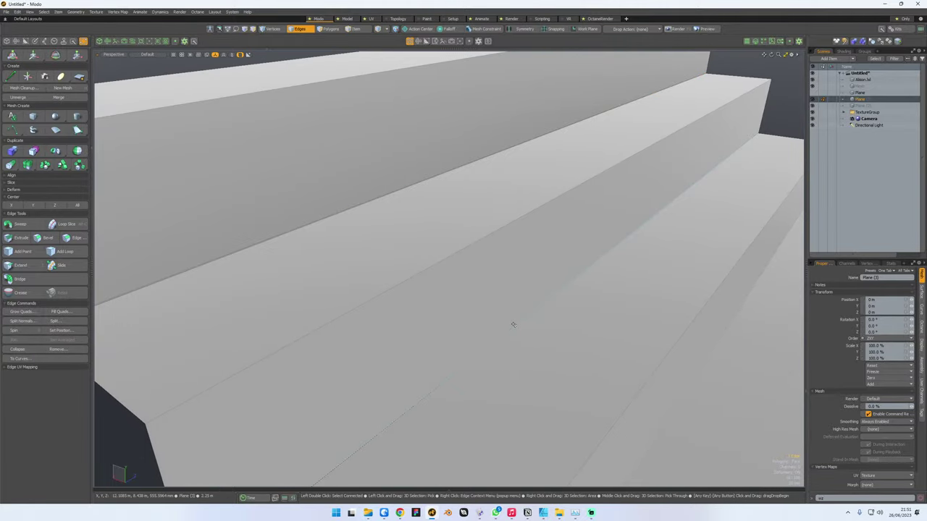
scroll(581, 304, up, 4)
shift+click(517, 305)
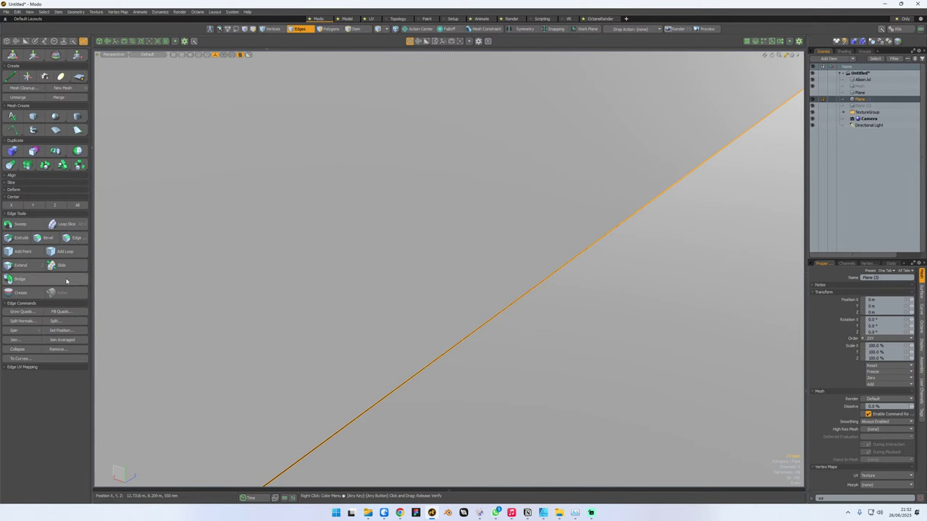
click(36, 279)
click(416, 252)
alt+right_drag(563, 271, 482, 272)
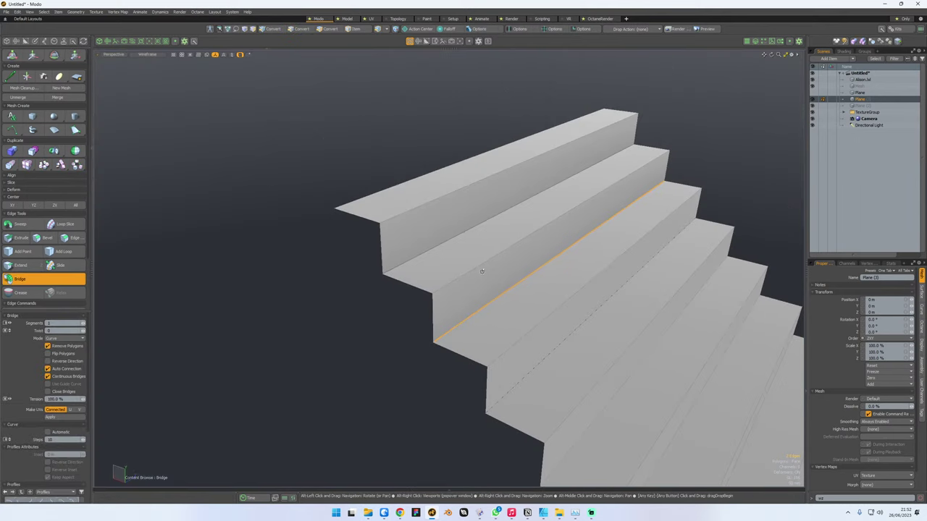
- Close the gap at the base of the third riser from the top by bridging its two open edges
scroll(481, 271, up, 10)
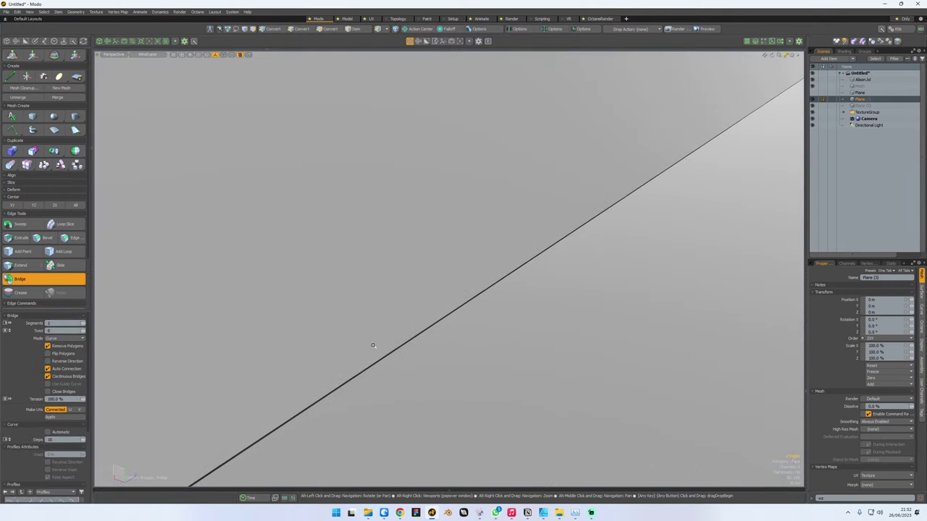
scroll(432, 273, down, 2)
key(2)
click(259, 390)
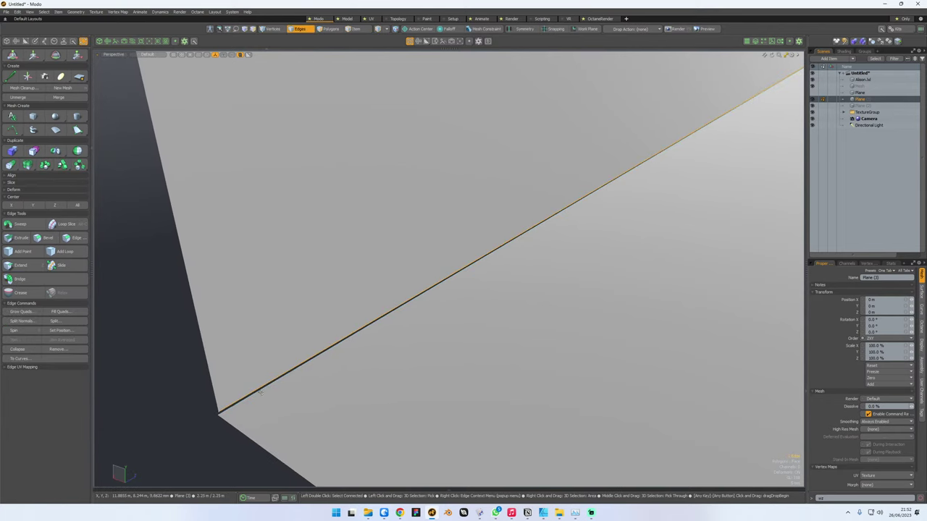
click(260, 389)
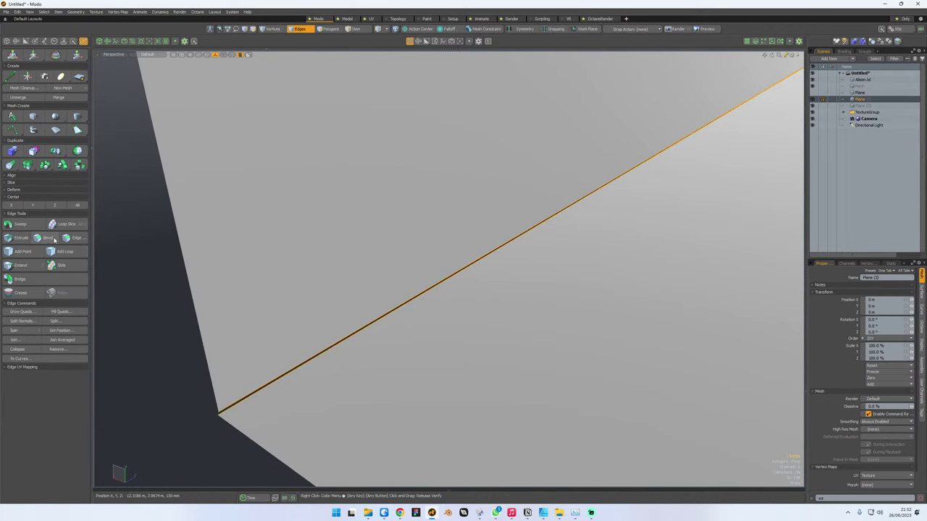
click(81, 281)
scroll(438, 312, down, 5)
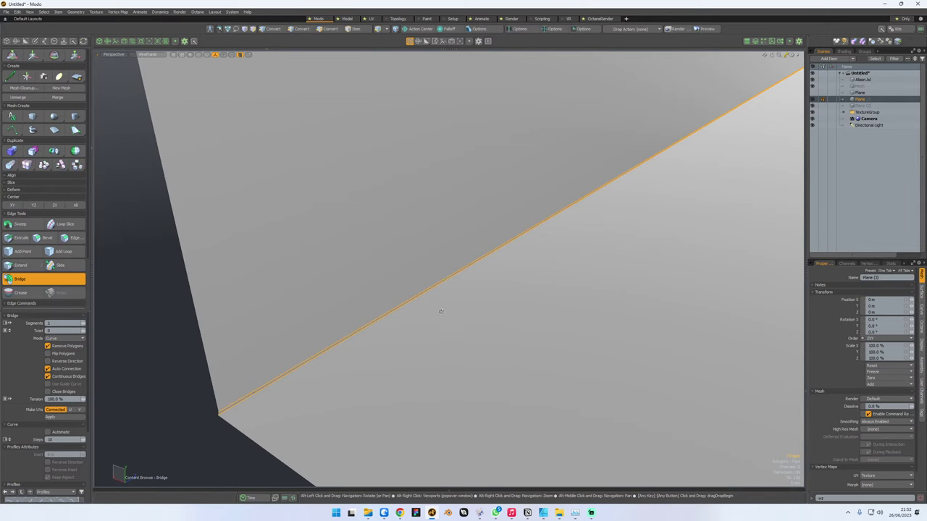
- Select the two open edges at the base of the fourth riser from the top and bridge the gap between them
scroll(352, 281, up, 6)
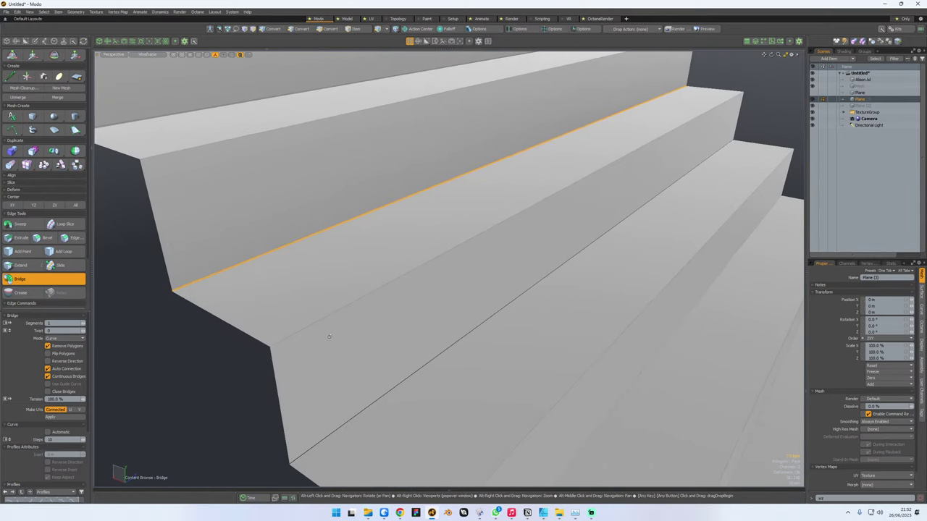
alt+scroll(332, 341, up, 3)
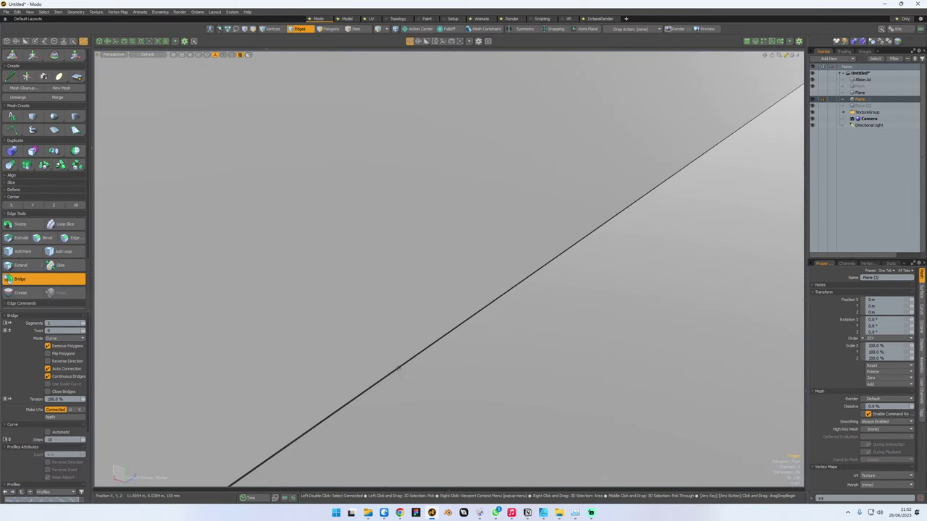
key(space)
click(399, 368)
shift+click(399, 368)
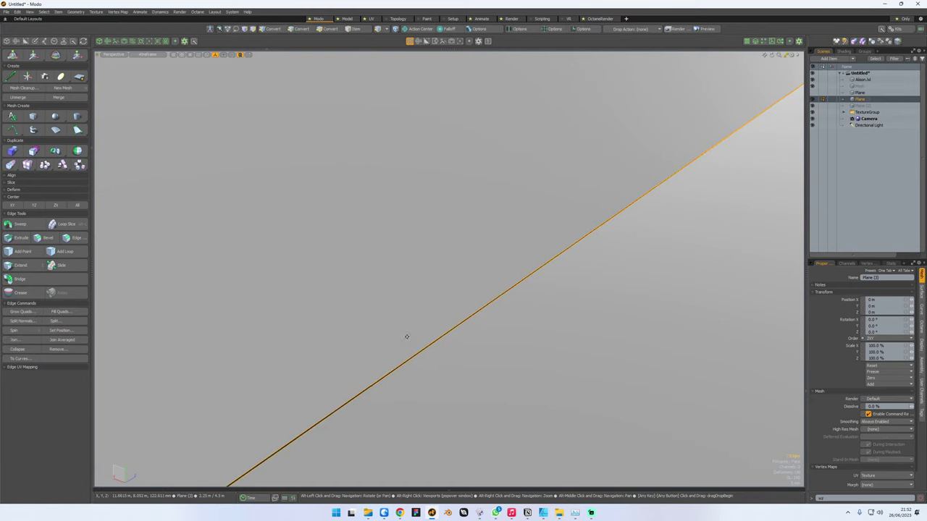
alt+scroll(360, 331, down, 1)
alt+scroll(365, 328, up, 1)
alt+drag(366, 328, 233, 246)
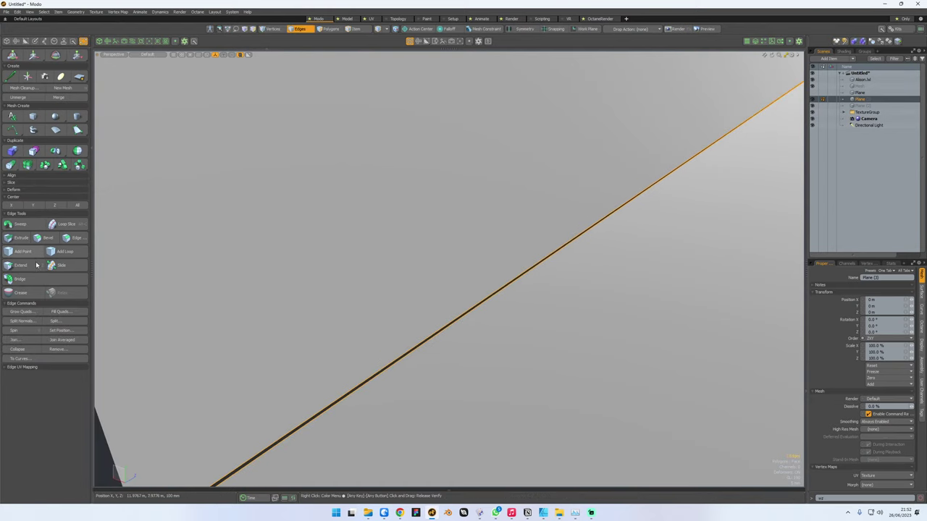
click(19, 278)
click(382, 289)
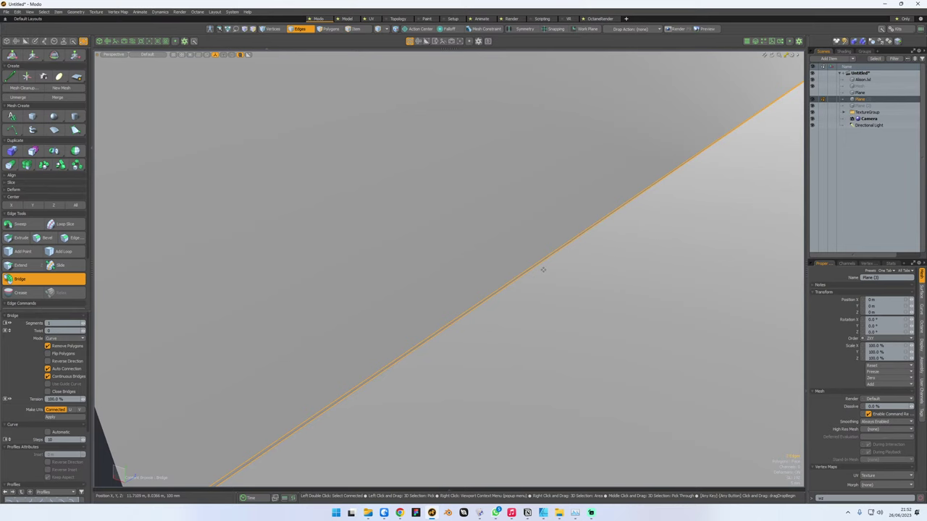
- Bridge the two open edges where the fifth riser from the top meets the tread below
alt+scroll(439, 289, down, 4)
alt+drag(543, 268, 417, 301)
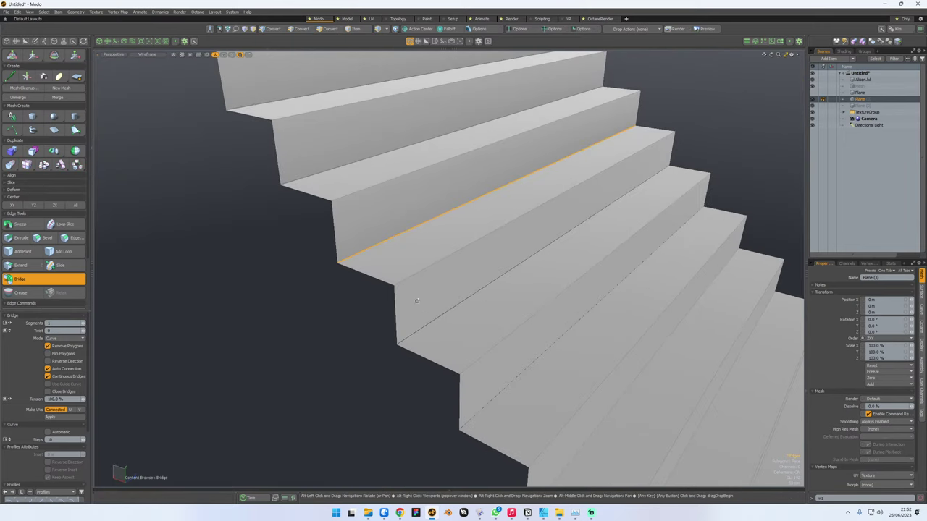
alt+scroll(441, 314, up, 5)
key(space)
click(484, 314)
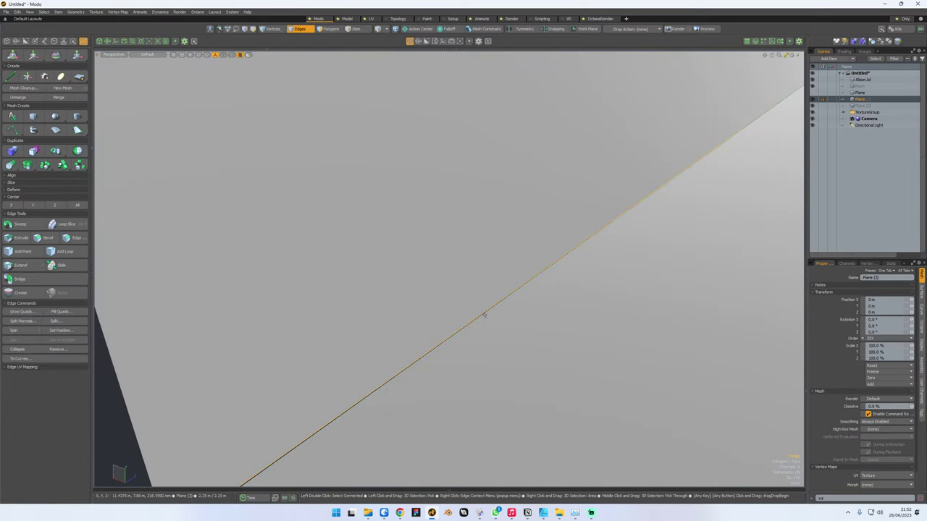
click(19, 279)
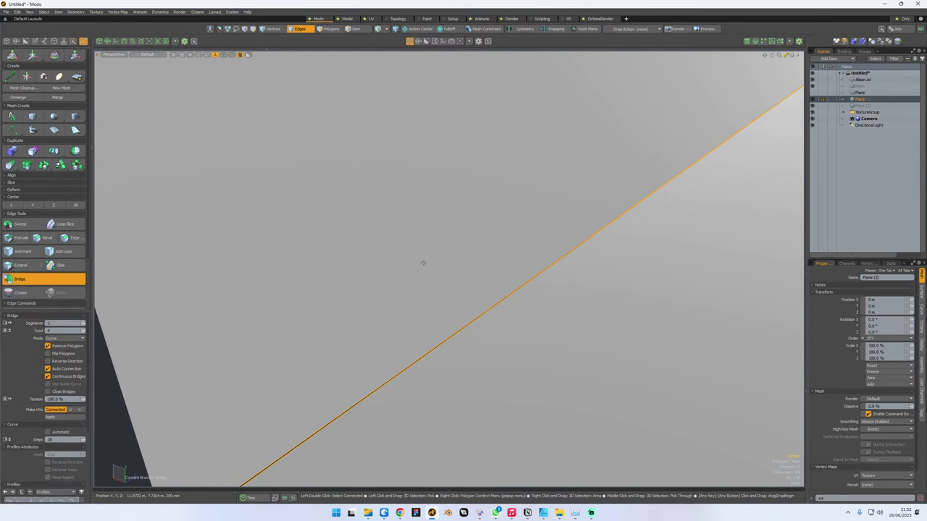
- Close the gap at the base of the sixth riser from the top by bridging its two open edges
scroll(542, 263, down, 5)
alt+drag(543, 263, 460, 270)
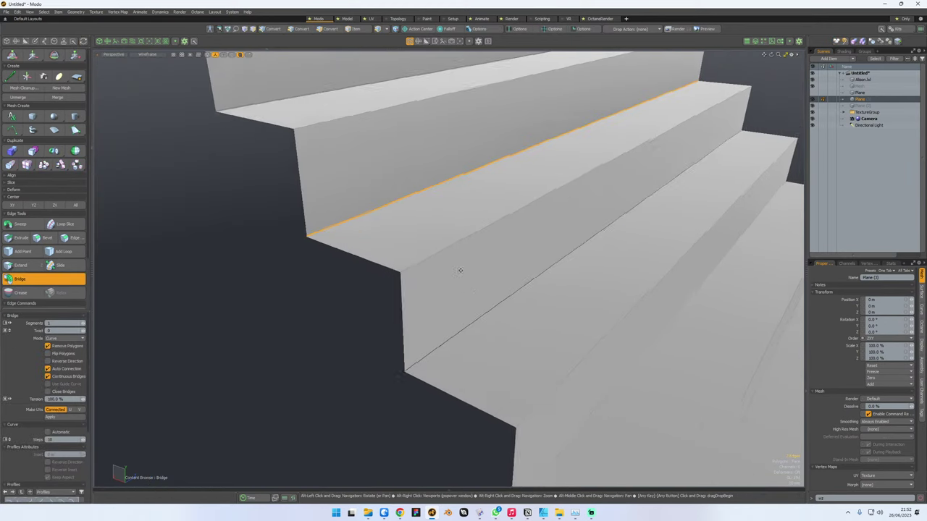
scroll(460, 270, up, 5)
key(space)
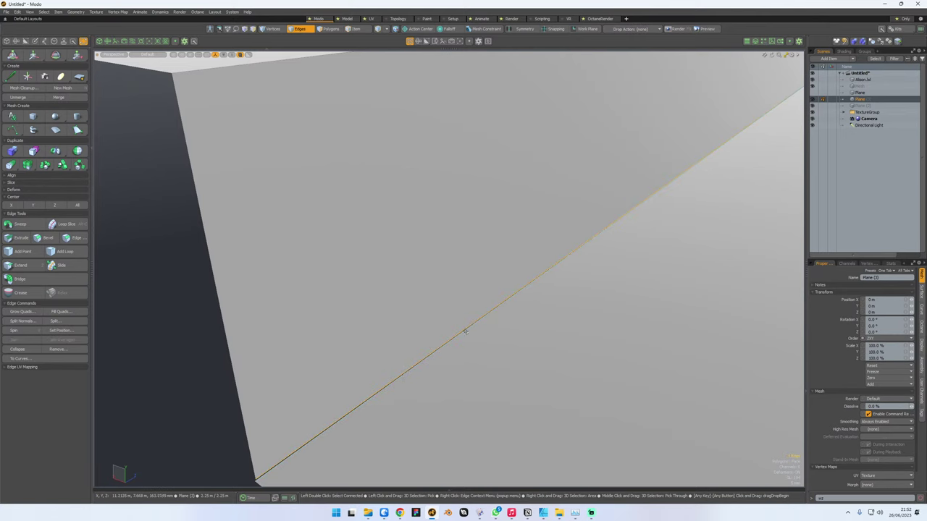
shift+click(465, 331)
scroll(517, 315, up, 2)
key(2)
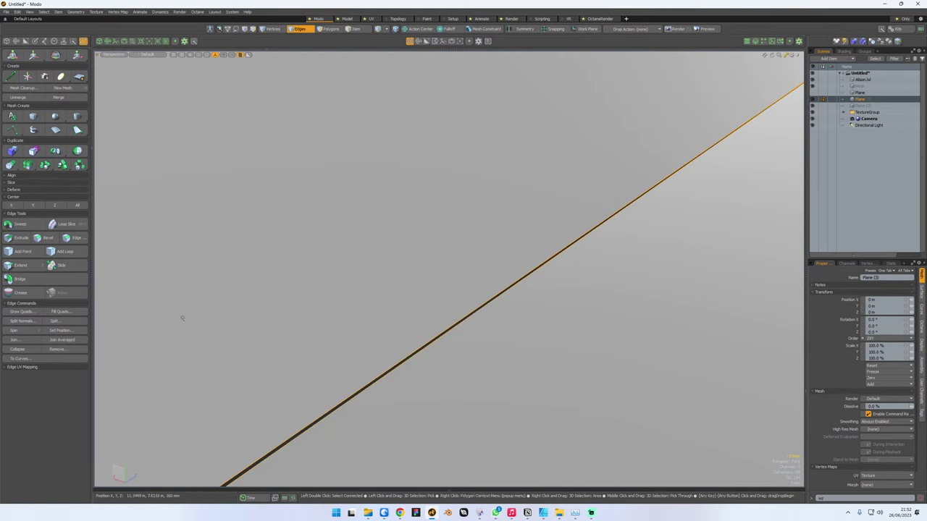
click(20, 278)
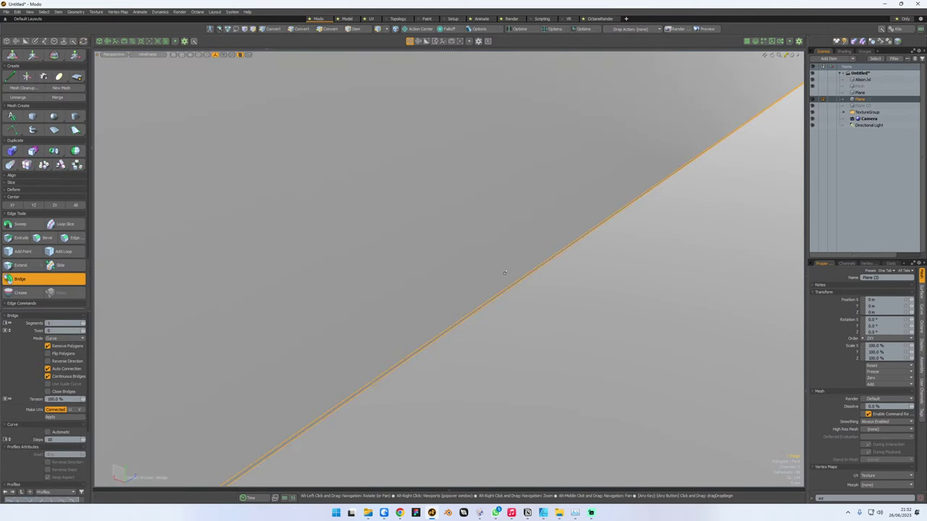
- Select both open edges at the foot of the seventh riser from the top and bridge them
alt+drag(326, 268, 395, 224)
scroll(395, 224, up, 2)
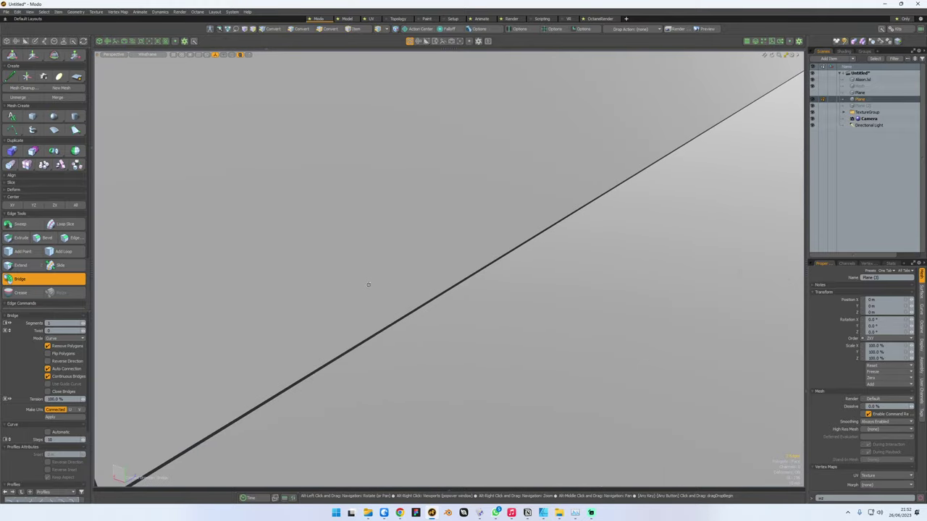
key(space)
shift+click(343, 355)
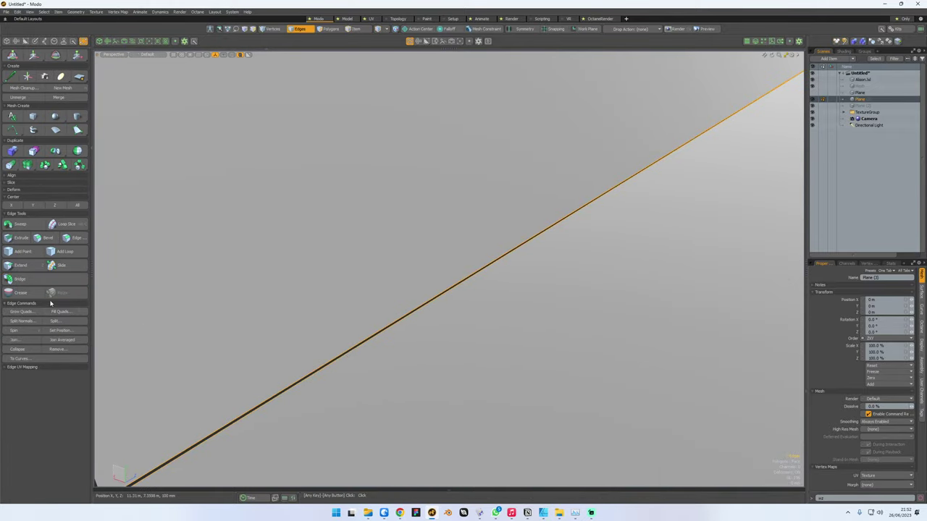
click(19, 279)
- Bridge the open riser and tread edges at the base of the eighth riser from the top
scroll(440, 280, down, 4)
scroll(439, 280, up, 6)
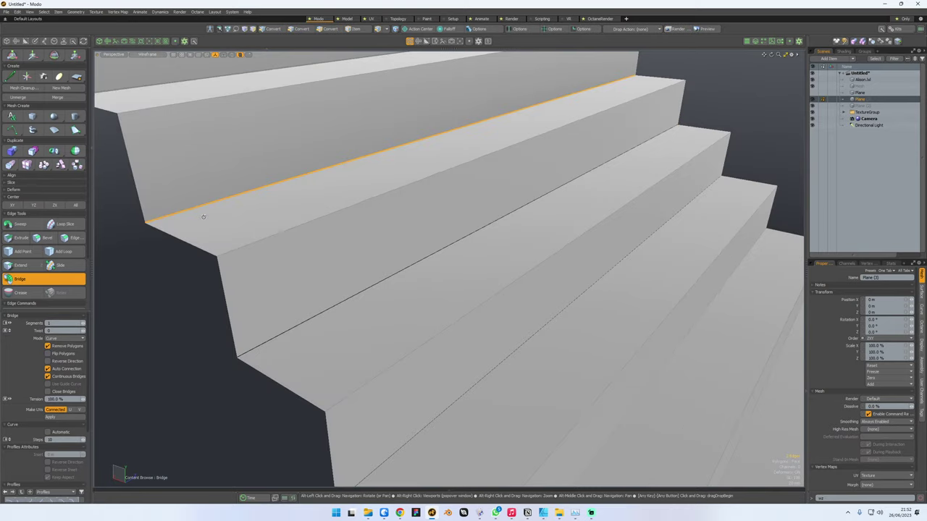
key(space)
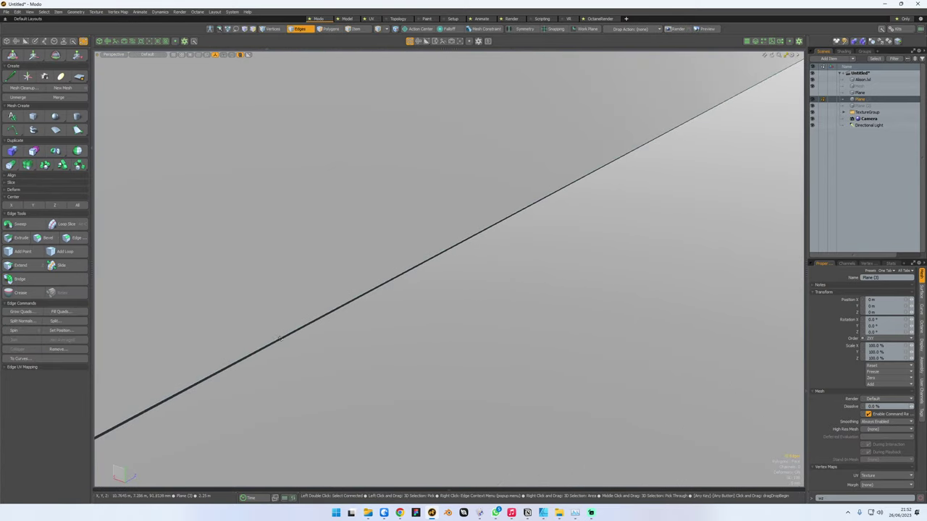
click(278, 338)
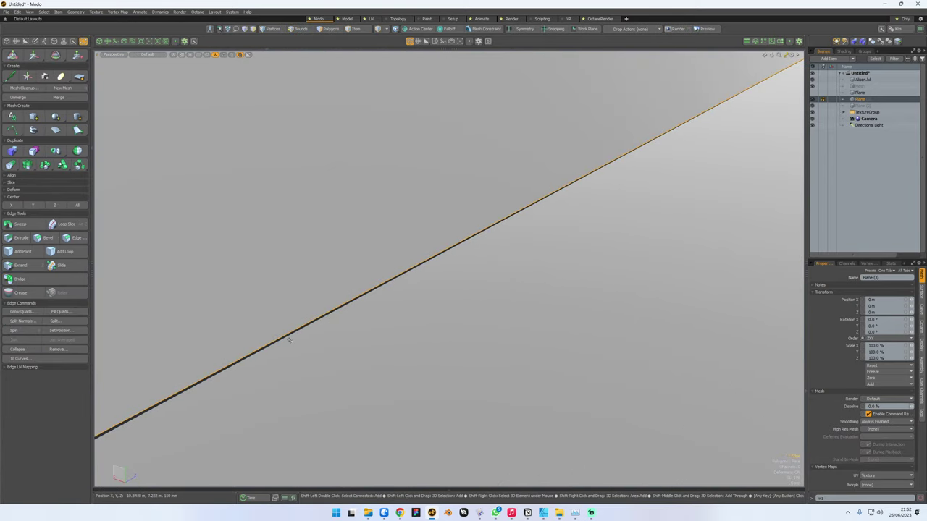
click(43, 282)
- Join the ninth riser from the top to the tread below by bridging their open edges
scroll(350, 260, down, 5)
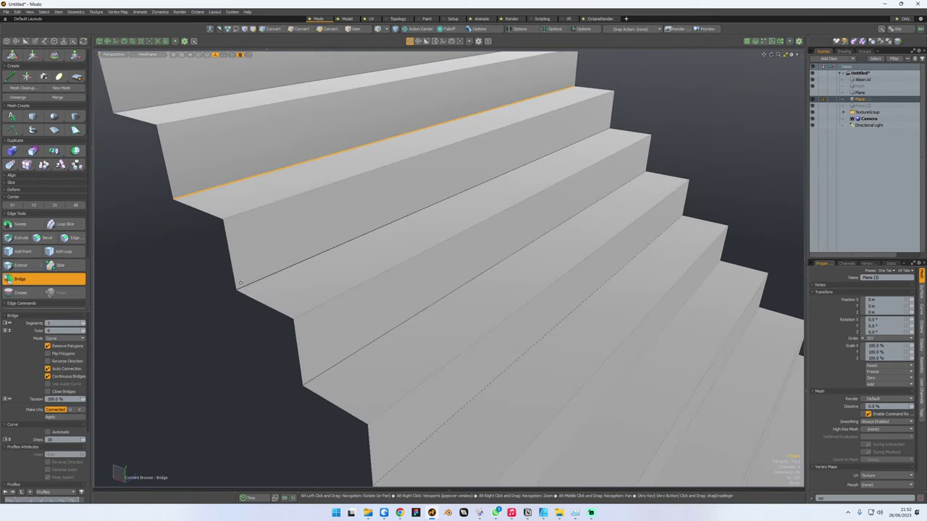
scroll(241, 282, up, 5)
key(space)
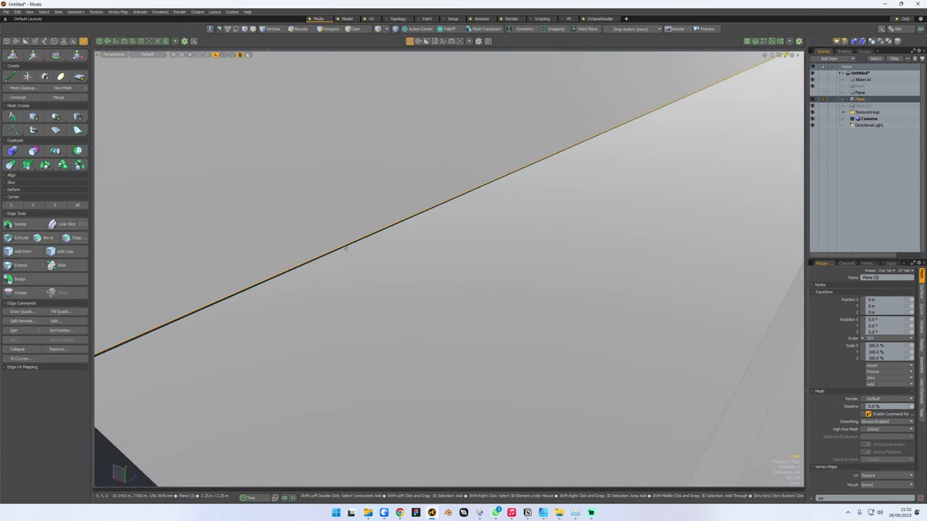
click(43, 278)
- Select the two open edges at the base of the tenth riser from the top and bridge the gap between them
scroll(337, 234, down, 5)
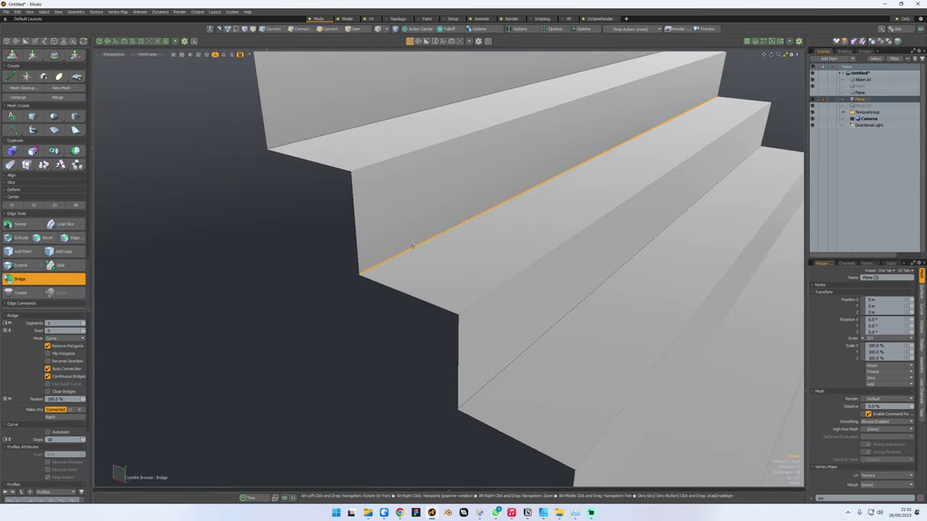
scroll(412, 246, up, 5)
key(space)
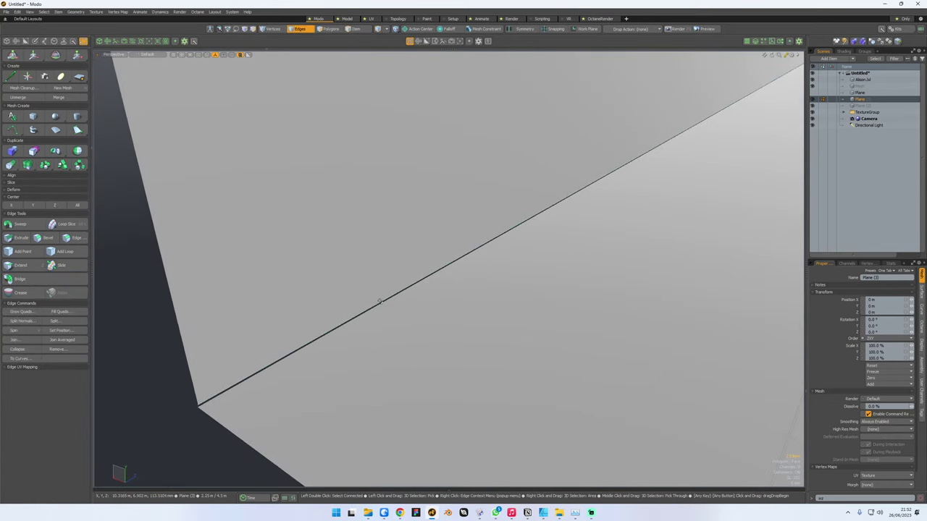
click(379, 301)
shift+click(369, 310)
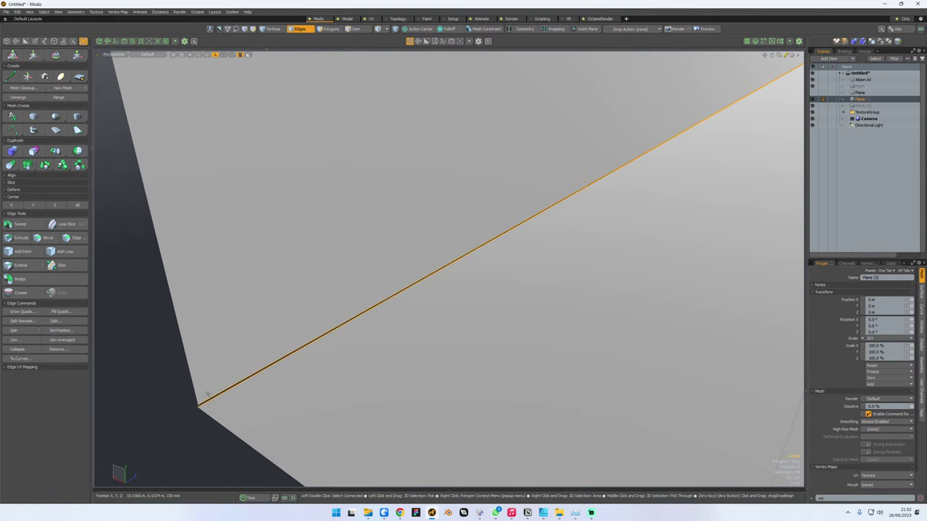
click(19, 279)
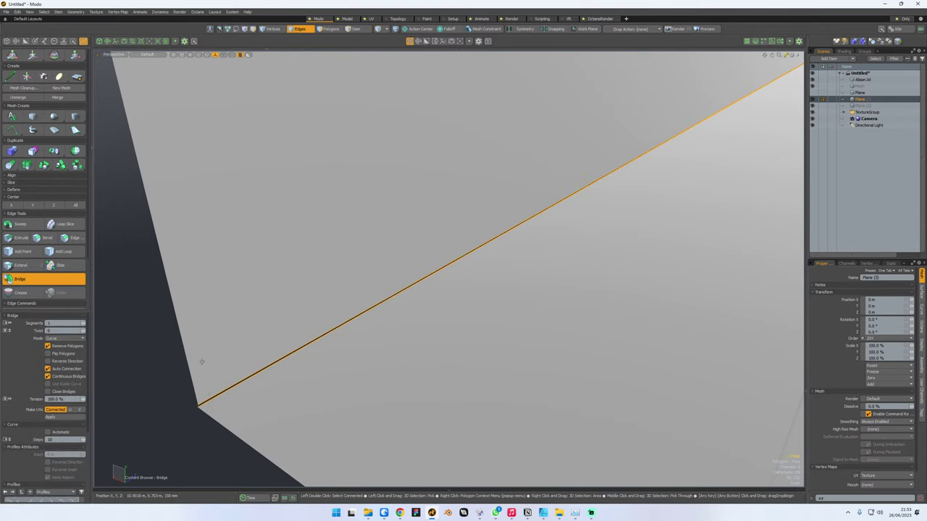
- Bridge the two open edges where the eleventh riser from the top meets the tread below
alt+drag(174, 367, 247, 335)
scroll(248, 335, up, 3)
key(q)
click(254, 348)
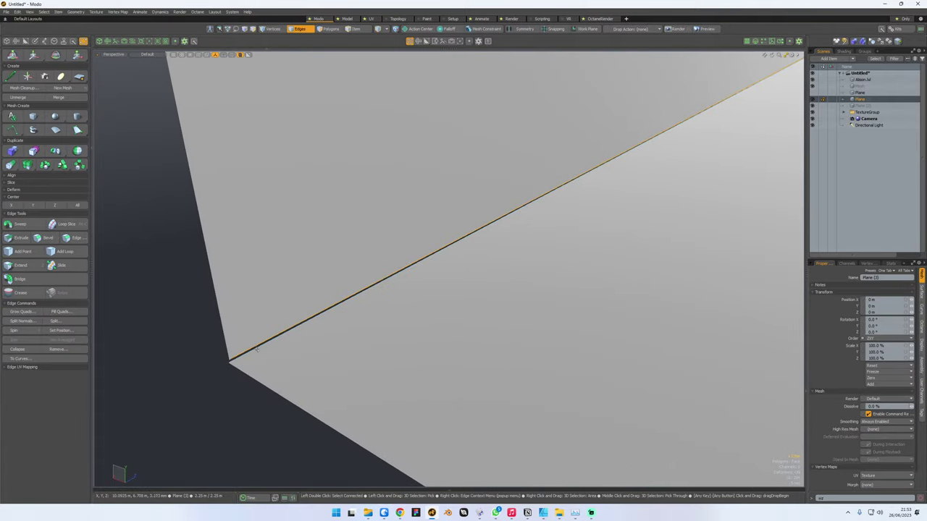
click(19, 278)
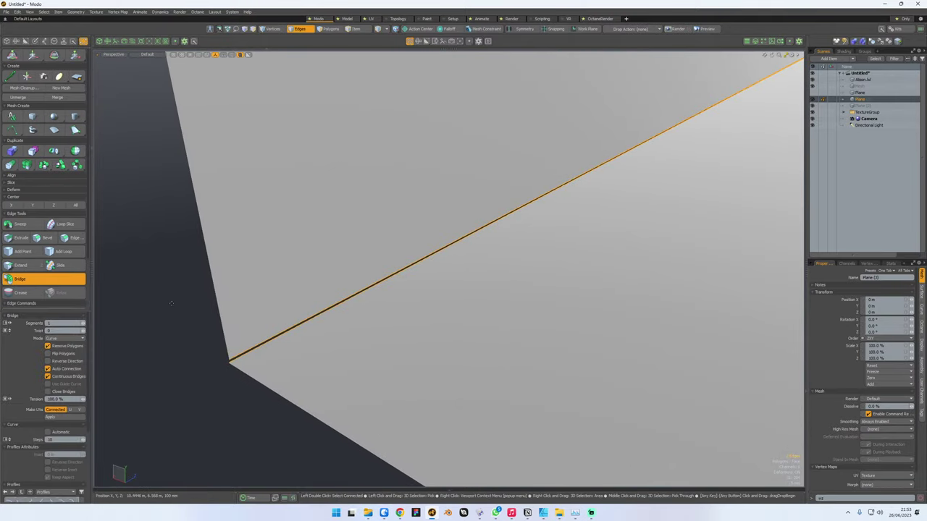
- Close the gap at the base of the twelfth riser from the top by bridging its two open edges
mouse_move(319, 327)
alt+mouse_down()
mouse_move(349, 296)
mouse_move(315, 296)
mouse_move(290, 265)
mouse_move(417, 236)
mouse_move(306, 339)
alt+mouse_up()
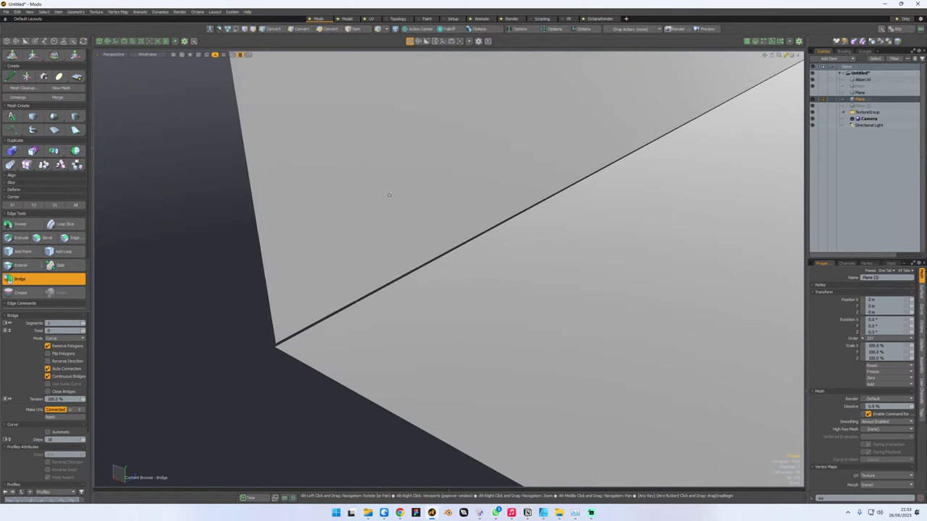
key(q)
click(301, 332)
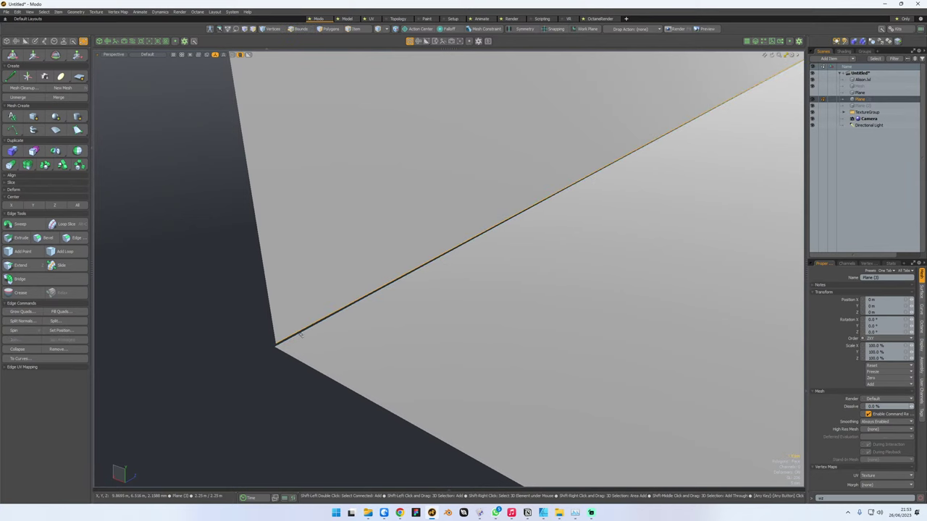
shift+click(302, 333)
click(18, 278)
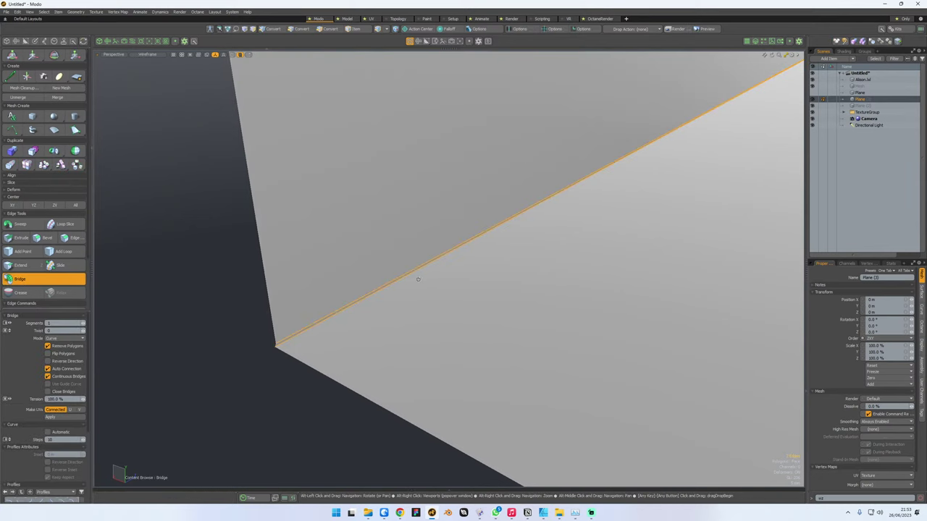
- Select both open edges at the foot of the thirteenth riser from the top and bridge them
alt+drag(420, 275, 255, 184)
scroll(251, 252, up, 6)
alt+shift+drag(481, 322, 239, 122)
key(q)
drag(195, 204, 198, 211)
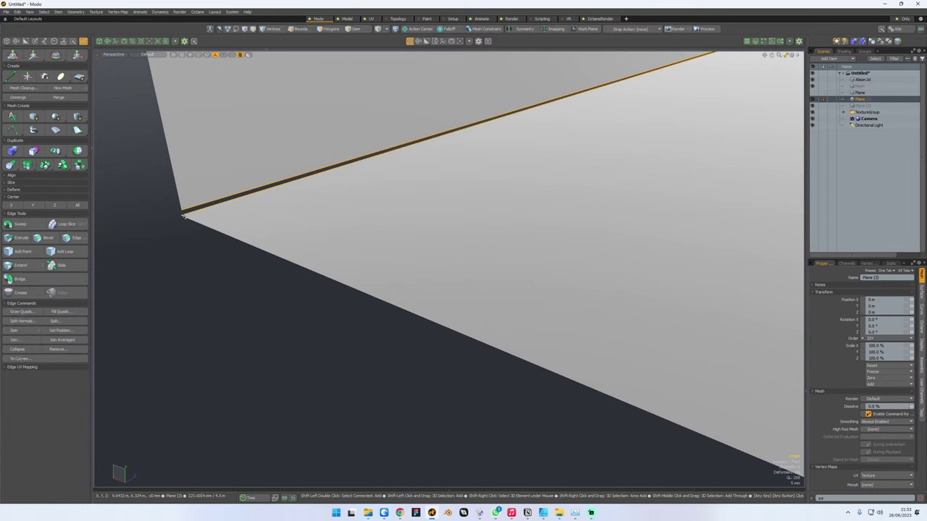
click(32, 278)
- Bridge the open riser and tread edges across the gap at the base of the fourteenth riser from the top
alt+drag(124, 273, 314, 274)
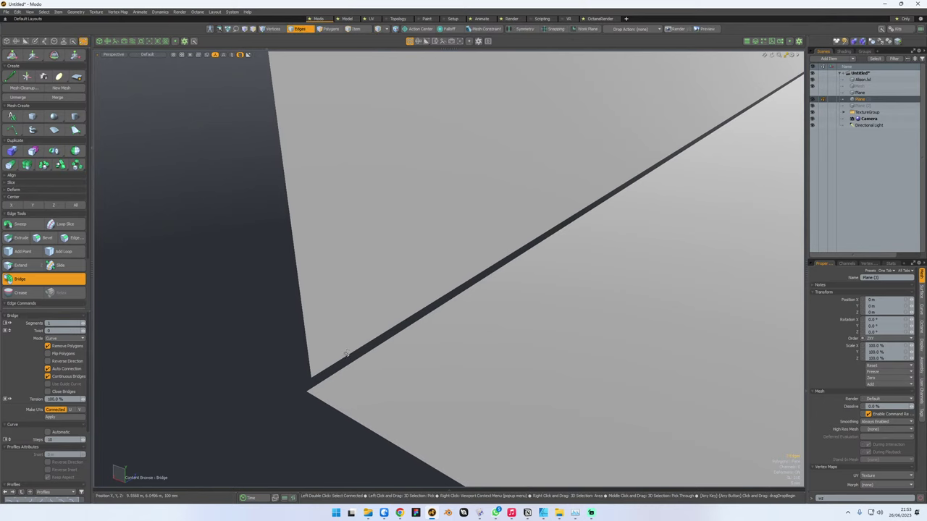
key(space)
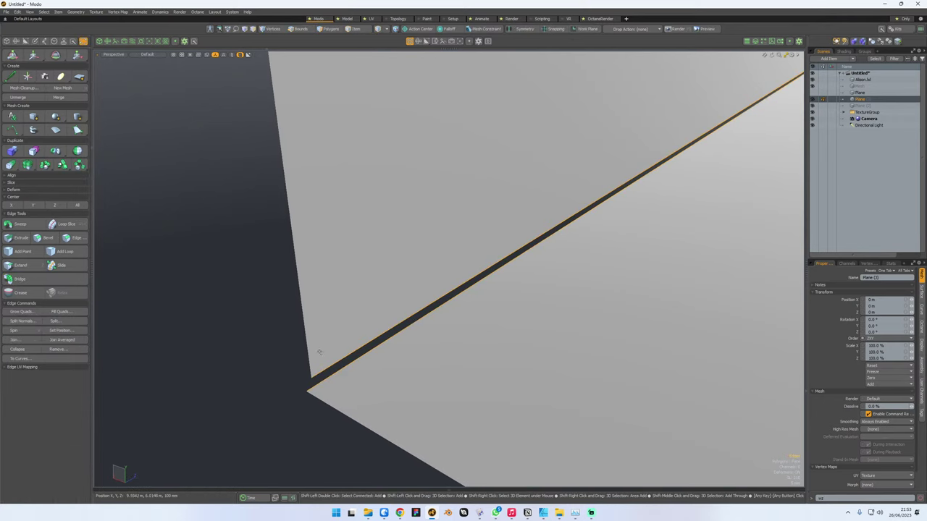
click(29, 281)
click(240, 319)
- Join the fifteenth riser from the top to the tread below by bridging their open edges
alt+drag(239, 319, 397, 296)
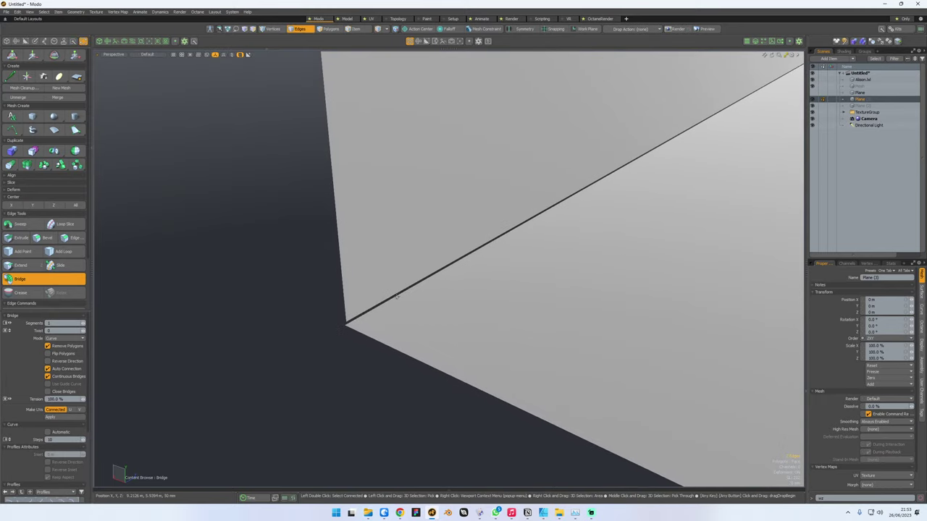
key(space)
click(397, 295)
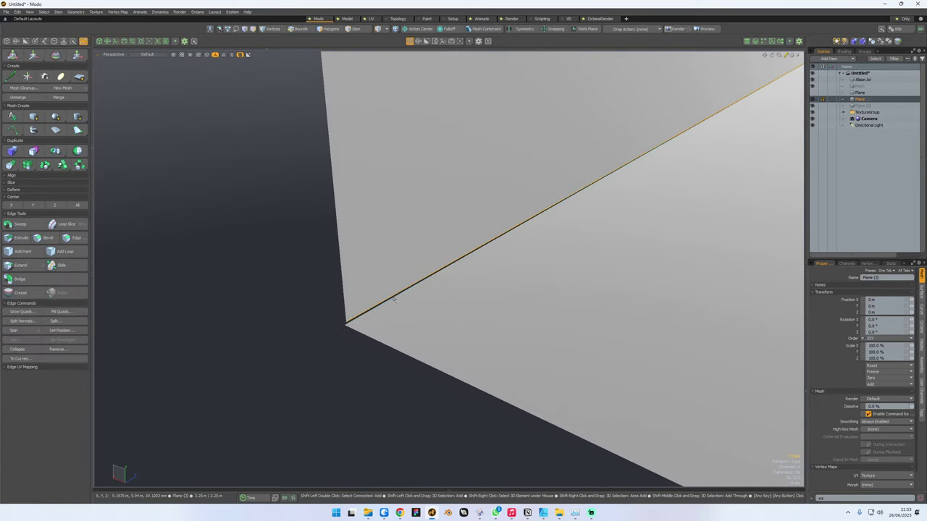
click(41, 280)
click(239, 289)
- Examine the joints below the last bridged riser and the rest of the flight that still needs bridging
alt+scroll(449, 283, down, 5)
alt+middle_drag(472, 284, 304, 134)
alt+middle_drag(379, 272, 334, 190)
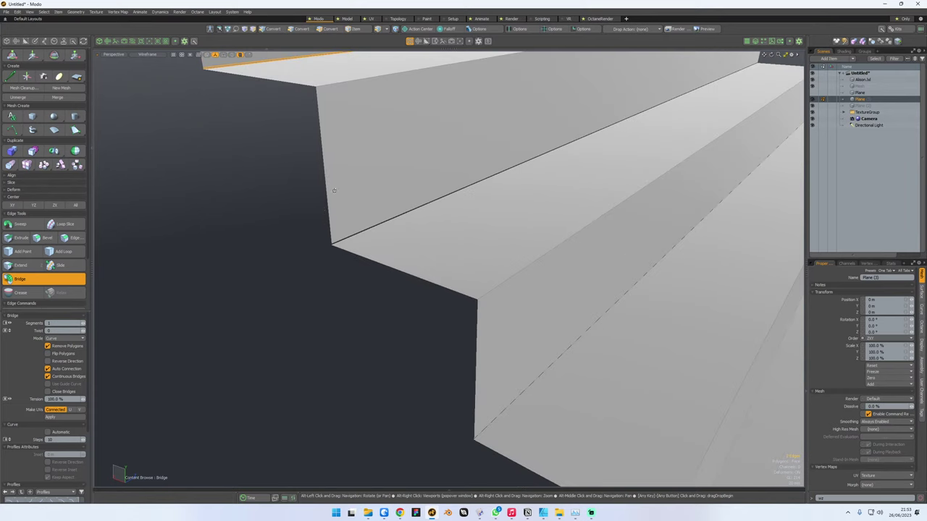
scroll(445, 272, down, 8)
alt+drag(443, 270, 312, 228)
scroll(258, 238, down, 6)
scroll(336, 230, up, 6)
alt+drag(419, 253, 438, 220)
scroll(428, 226, down, 3)
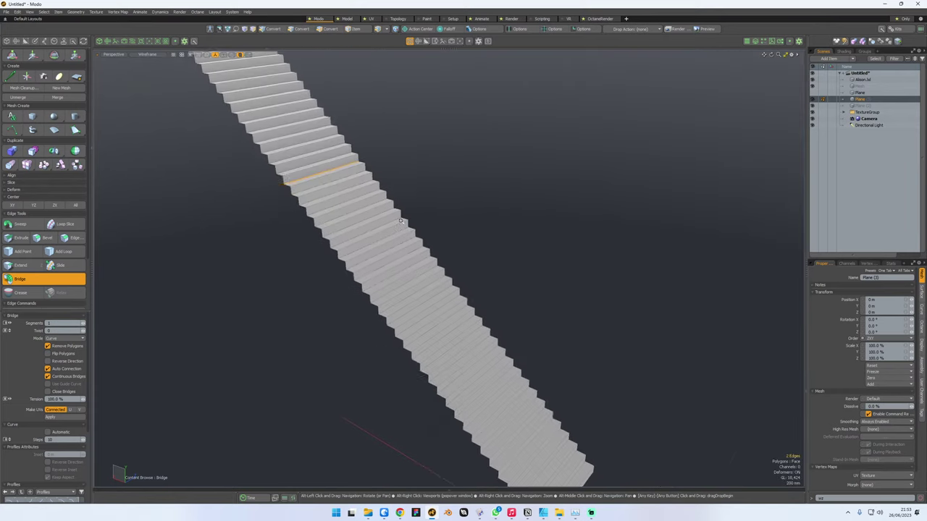
- Isolate the joined upper section of the flight by deleting all the steps below the last bridged joint
alt+drag(370, 260, 396, 220)
scroll(394, 220, down, 3)
scroll(390, 219, up, 3)
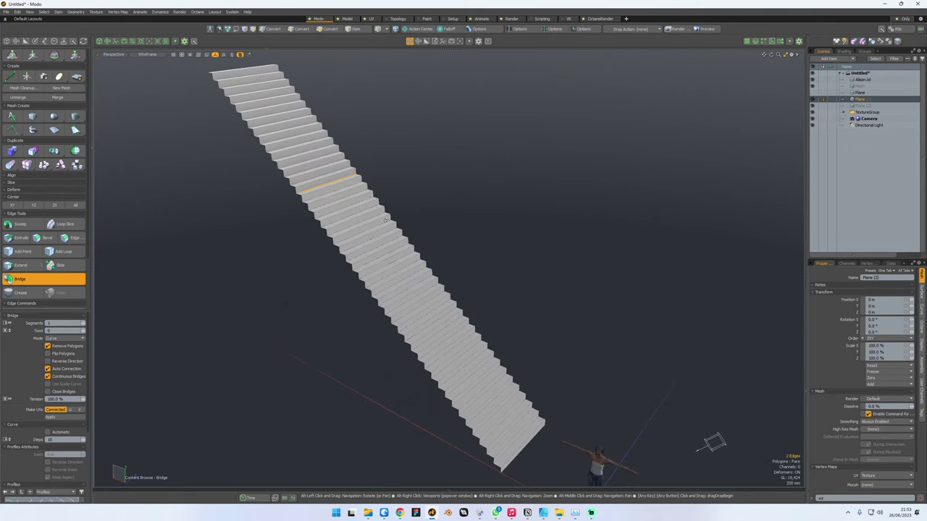
key(2)
key(3)
click(516, 450)
shift+click(511, 445)
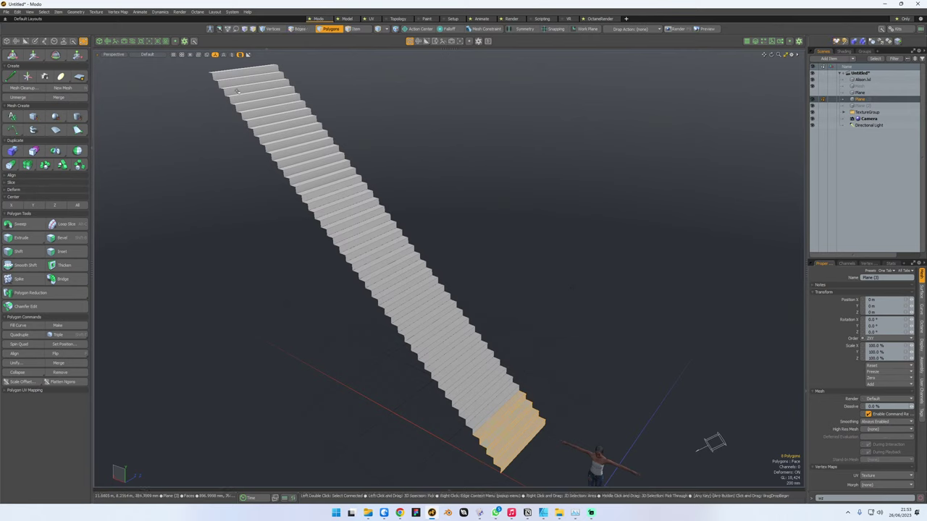
drag(333, 191, 237, 91)
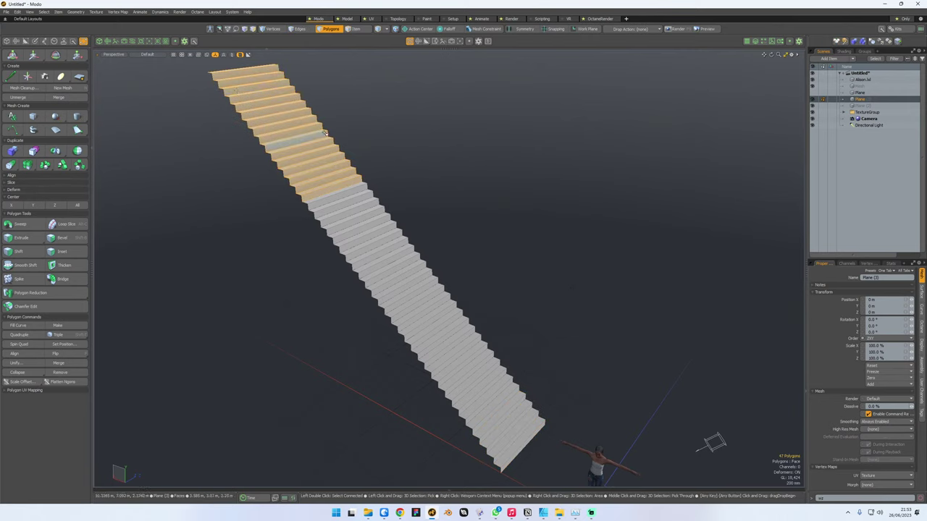
key(bracketleft)
key(Delete)
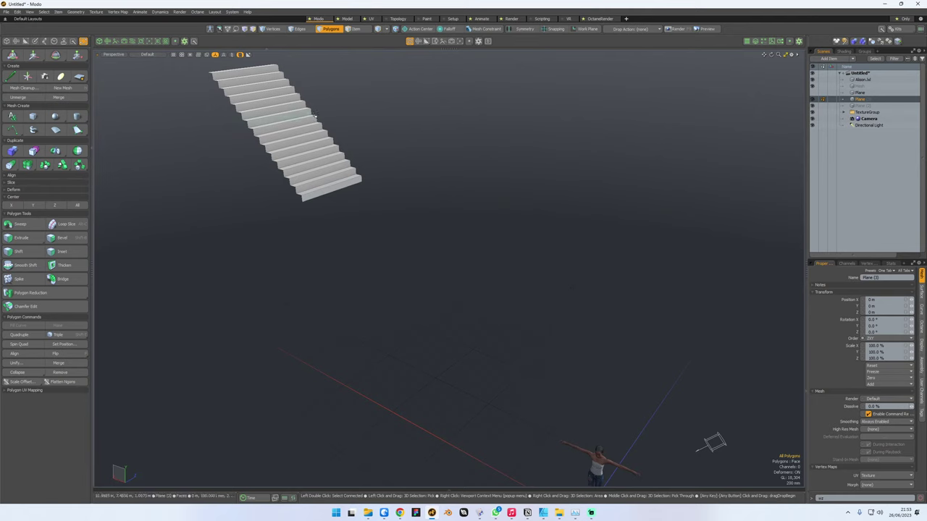
- Try to extend the staircase downward with 3 linear clones of the joined flight
double_click(268, 131)
click(10, 166)
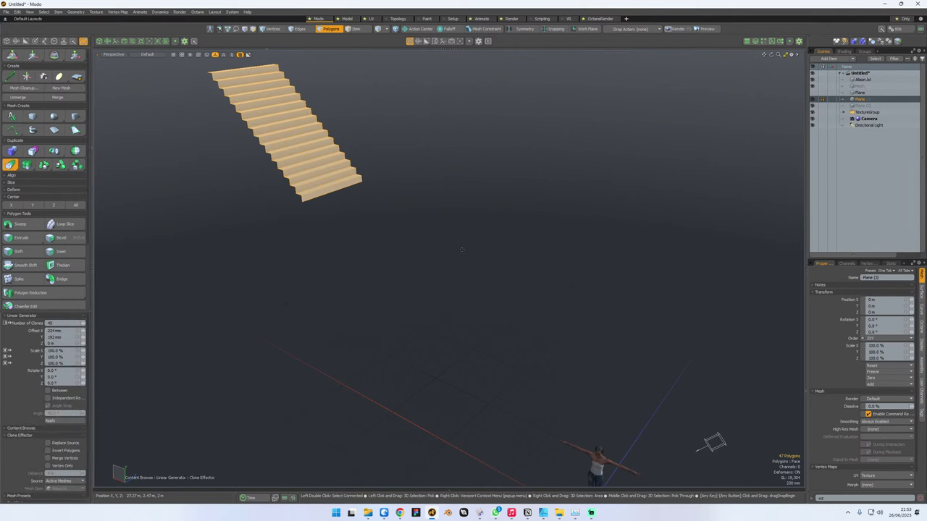
drag(413, 245, 410, 246)
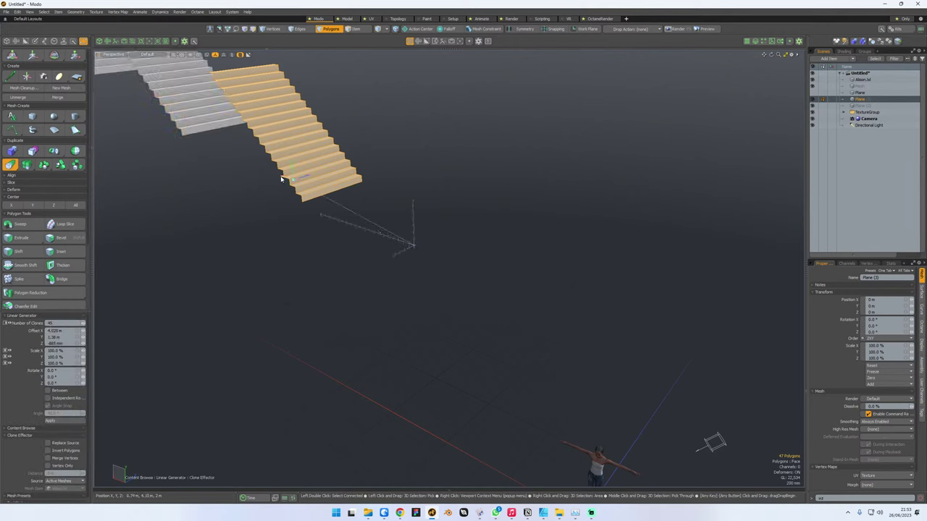
mouse_move(284, 180)
mouse_down()
mouse_move(276, 170)
mouse_move(444, 217)
mouse_move(446, 312)
mouse_up()
text(3)
key(Tab)
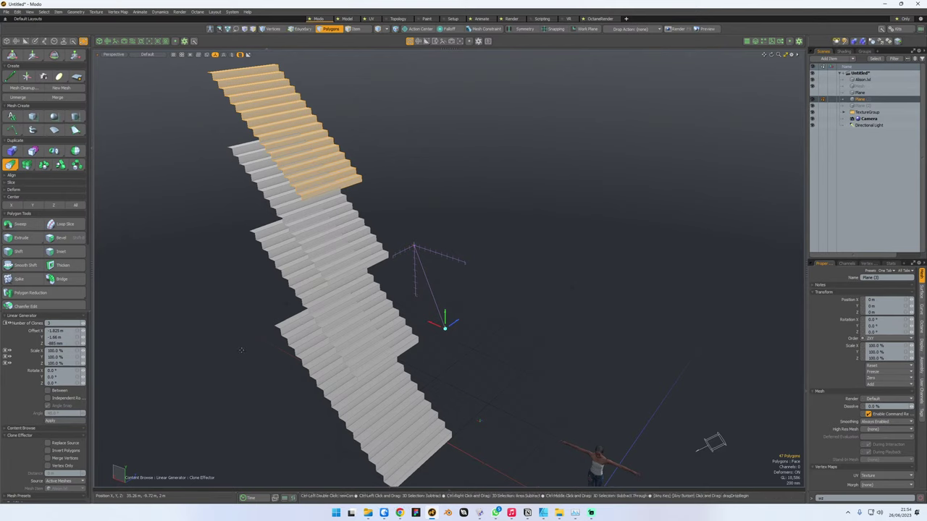
- Undo the linear cloning of the joined flight
key(ctrl+z)
key(ctrl+z)
key(ctrl+z)
key(ctrl+z)
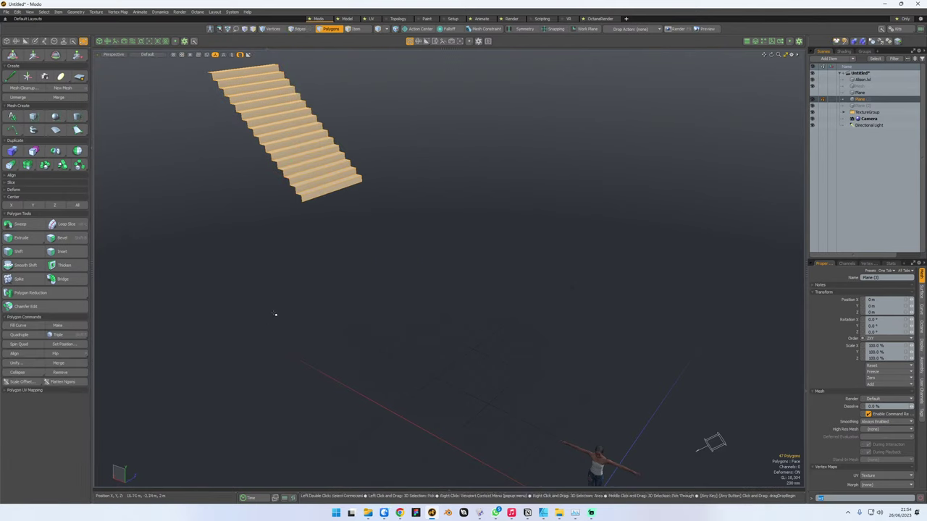
- Select the whole joined flight and drop it to the ground with Ground Align
double_click(323, 190)
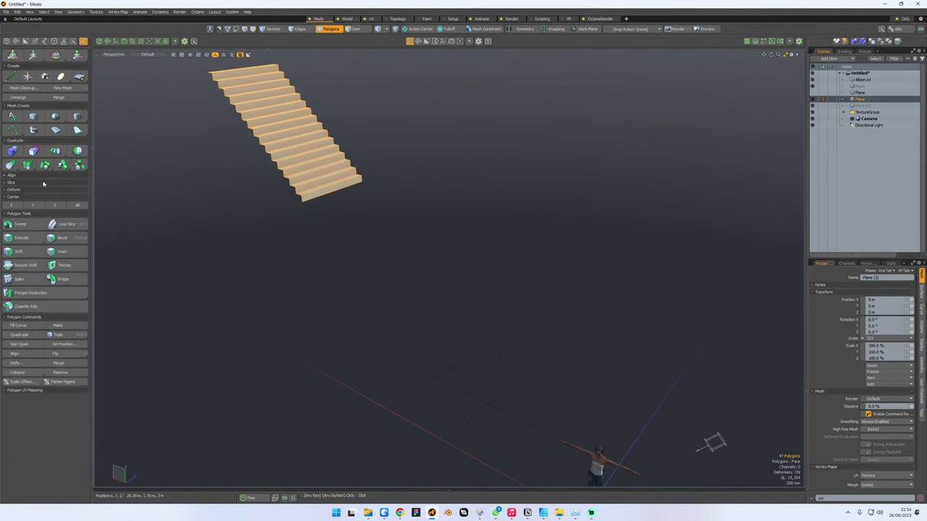
click(5, 176)
click(62, 184)
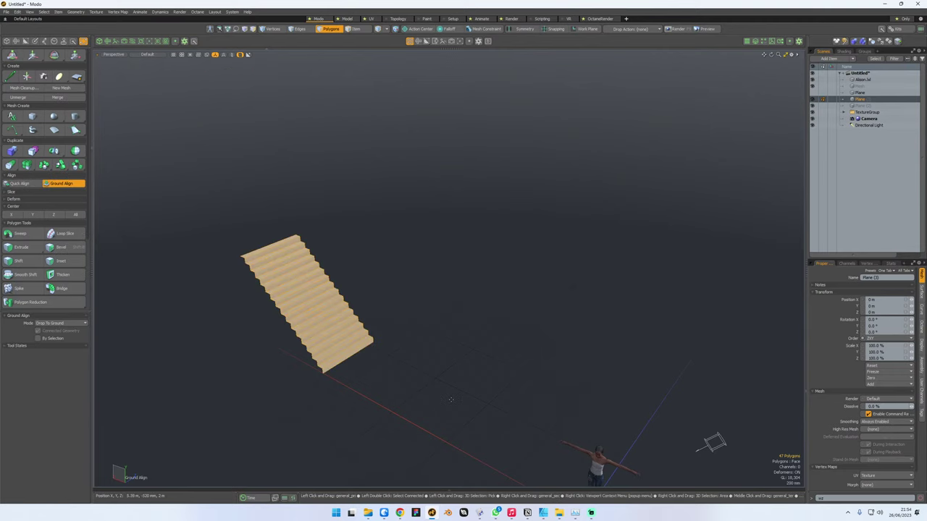
- Show the pool platform mesh and, in the front view, move the flight about -6.64 m along X toward the platform
alt+shift+drag(415, 399, 372, 319)
scroll(373, 318, down, 2)
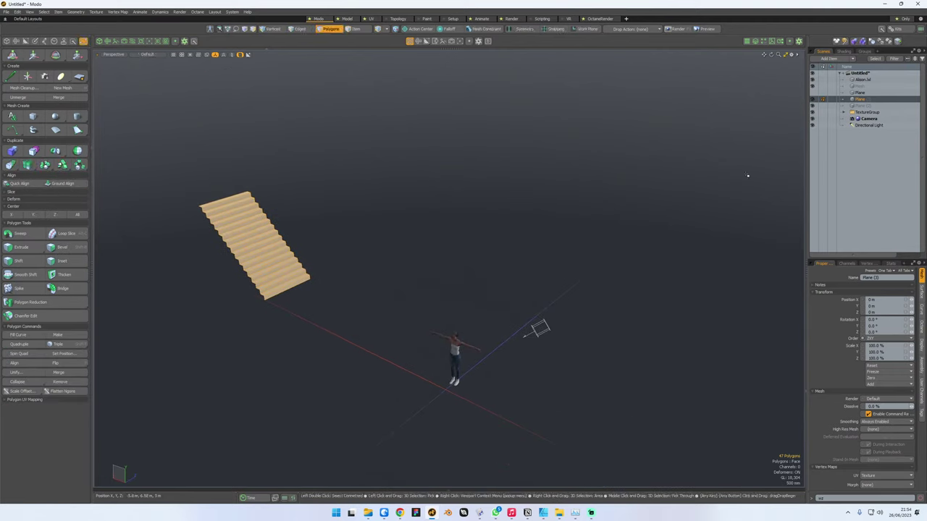
click(811, 89)
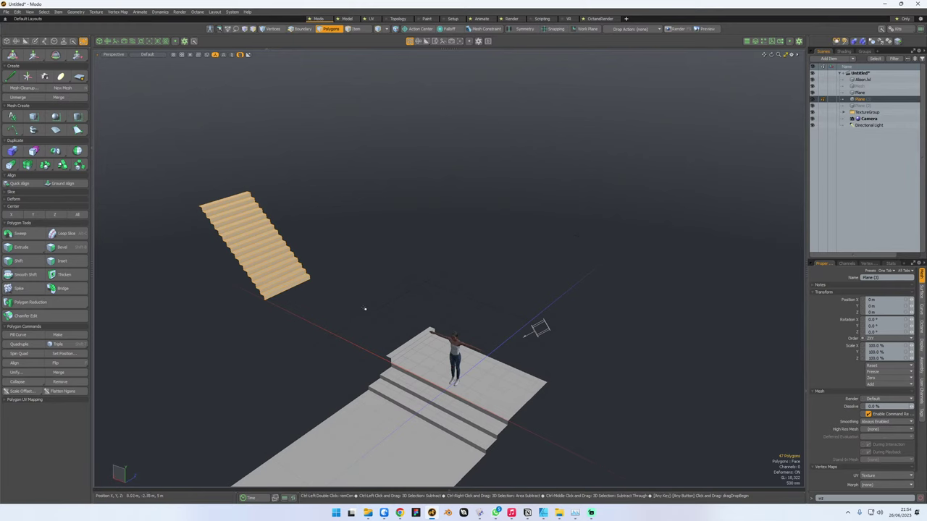
key(ctrl+space)
click(401, 304)
key(ctrl+space)
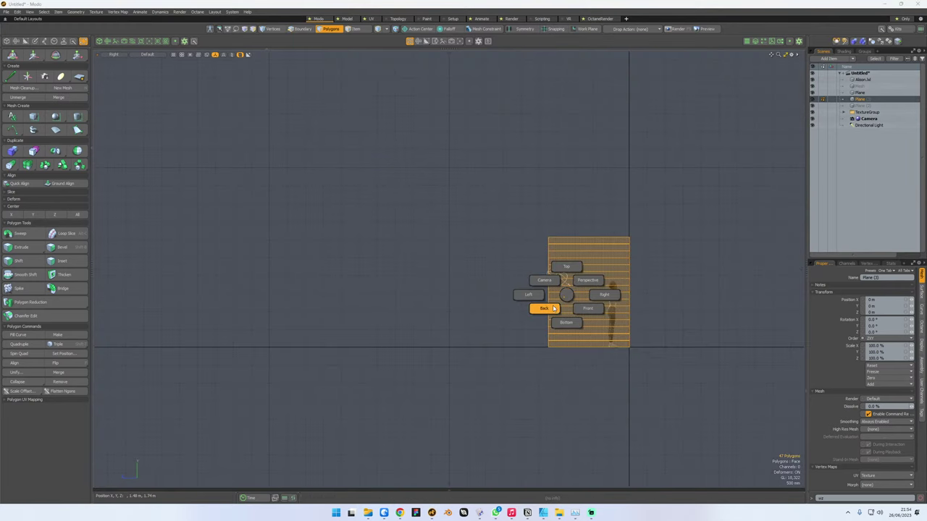
click(577, 309)
alt+shift+drag(574, 313, 460, 317)
key(w)
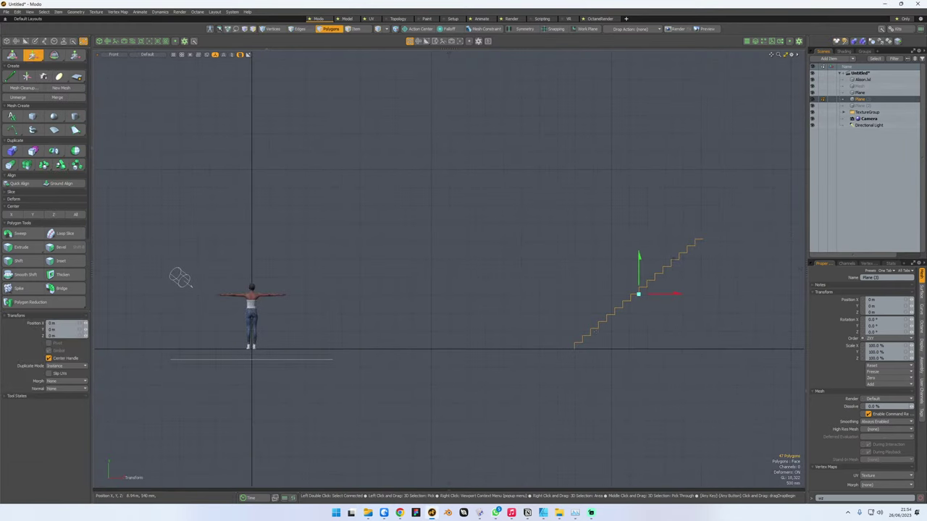
drag(677, 292, 439, 293)
- Adjust the flight's offset to about -6.49 m in X and raise it about 185 mm in Y, clear of the ground
scroll(335, 362, up, 5)
alt+shift+drag(335, 361, 272, 415)
key(3)
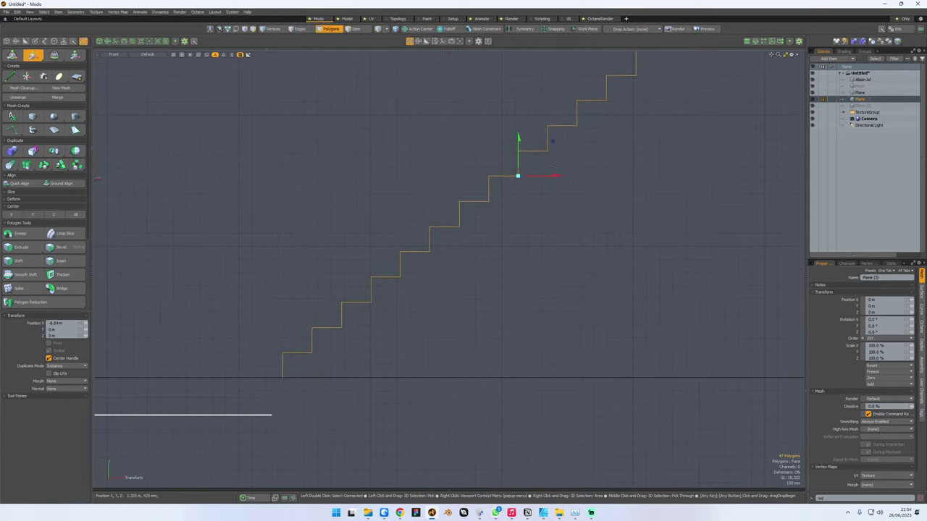
drag(566, 175, 575, 176)
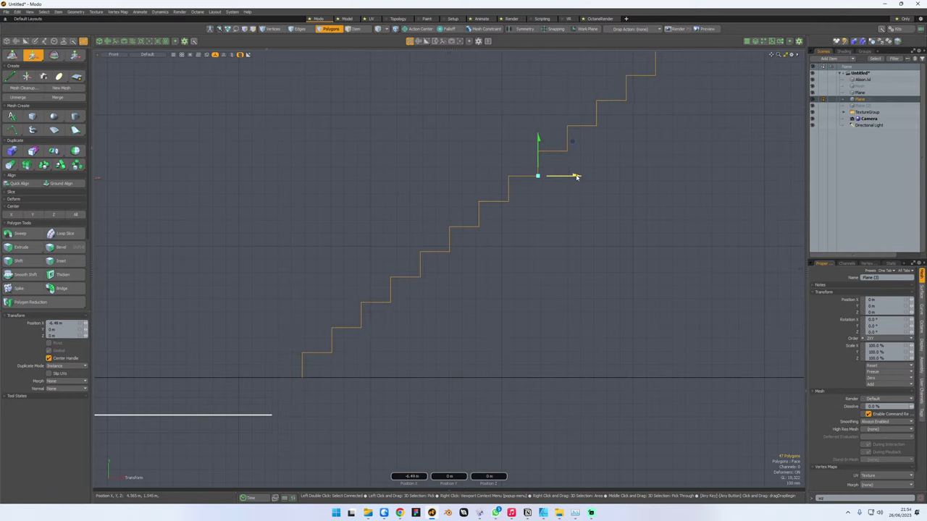
drag(538, 142, 538, 118)
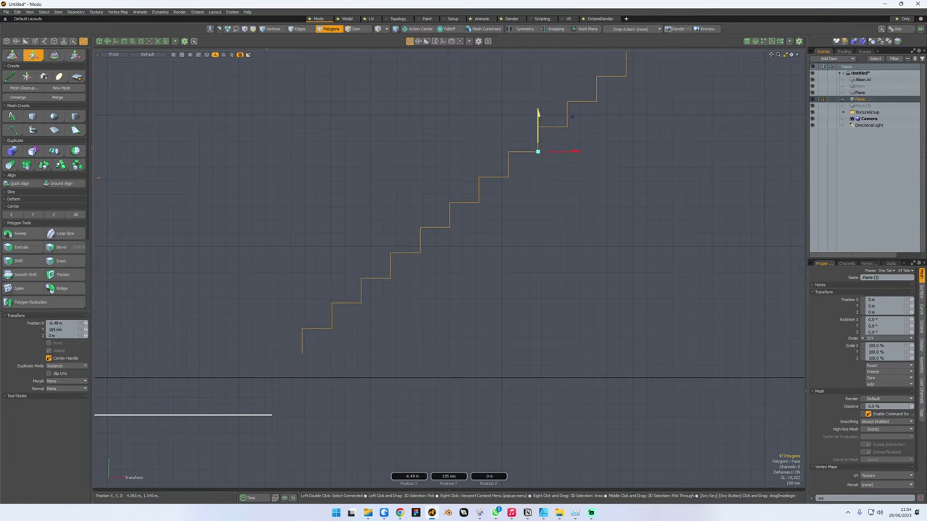
- Fine-tune the flight's height by lowering it about 3 mm
scroll(298, 304, up, 4)
alt+drag(298, 308, 315, 320)
key(q)
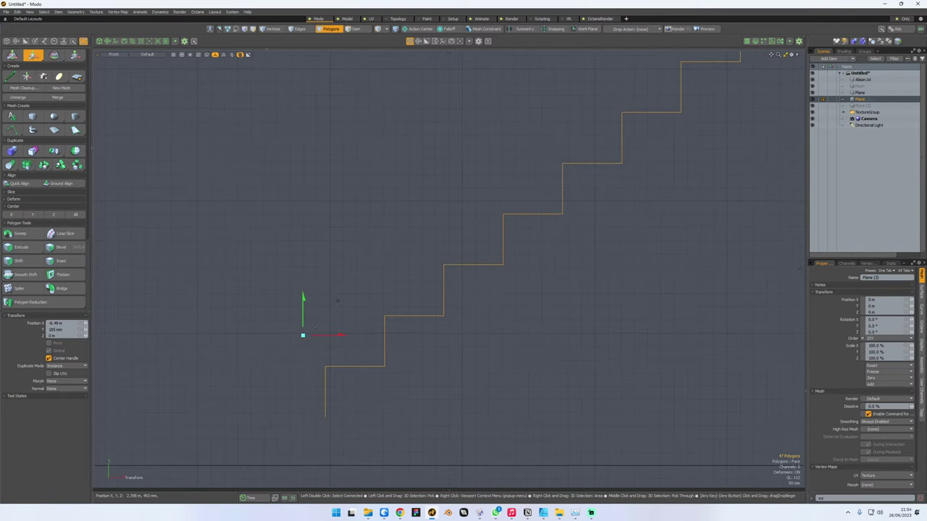
scroll(316, 328, up, 2)
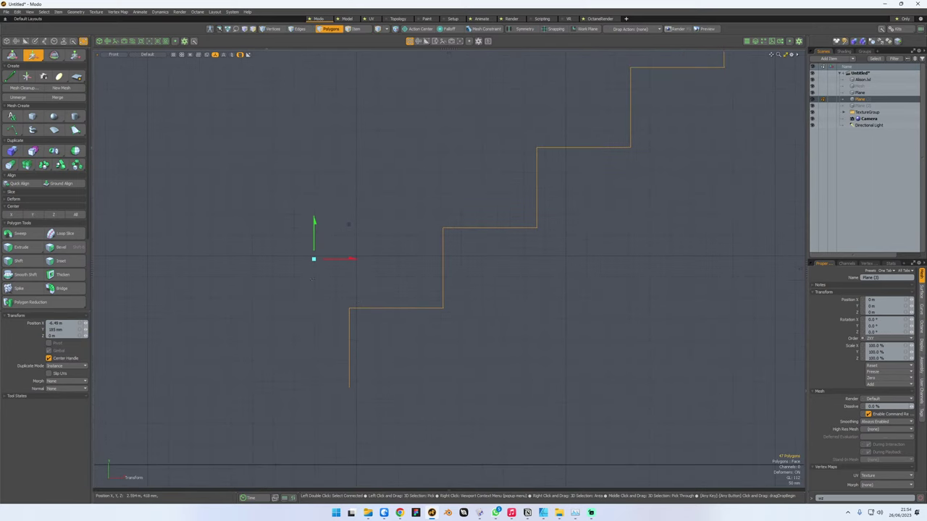
scroll(313, 279, up, 1)
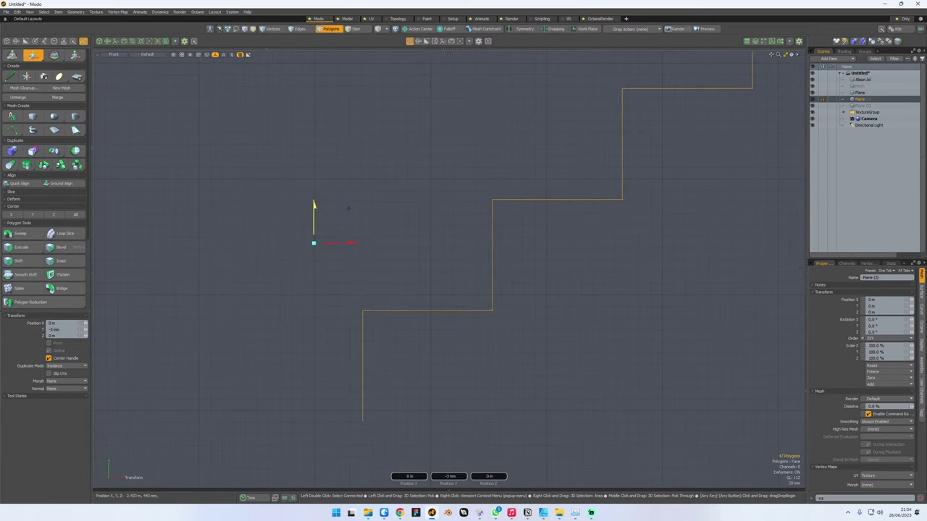
key(q)
- Examine in perspective how the foot of the flight meets the raised step on the platform's edge
key(ctrl+space)
click(367, 225)
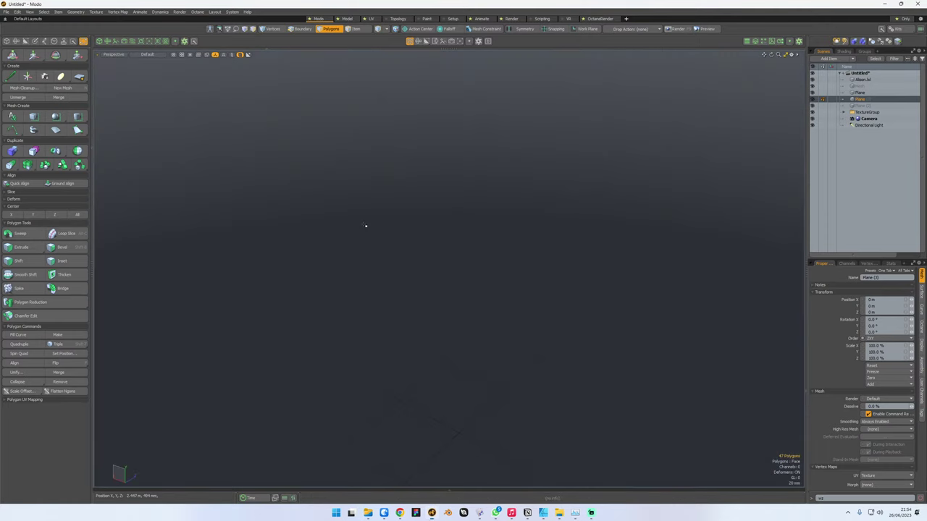
alt+drag(366, 226, 354, 316)
scroll(362, 247, down, 3)
alt+middle_drag(364, 250, 360, 241)
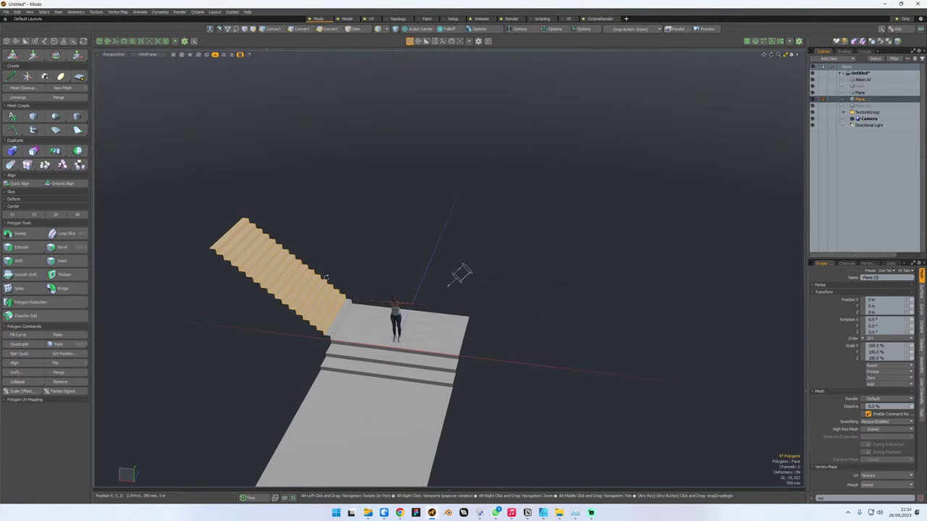
scroll(394, 264, up, 5)
alt+middle_drag(392, 300, 401, 250)
scroll(402, 250, up, 6)
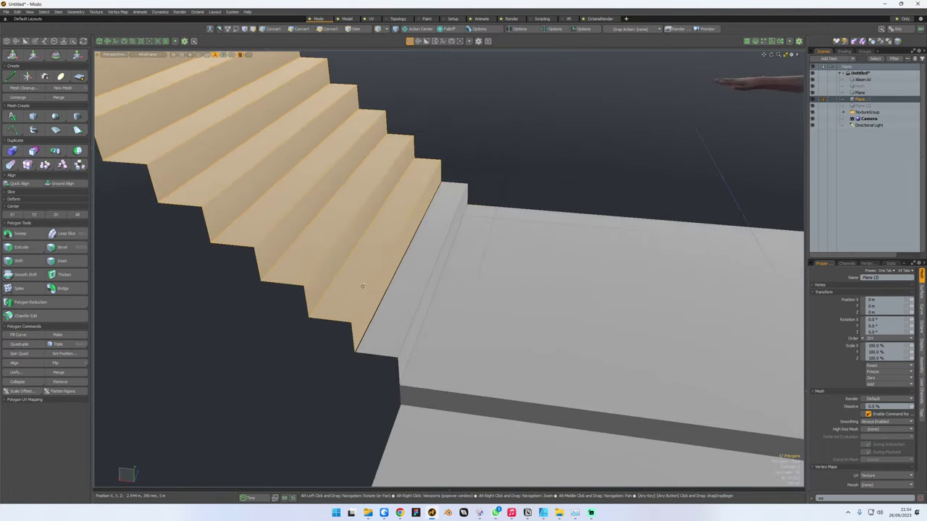
- Try to bridge the open edge at the foot of the flight to the platform's raised step
key(2)
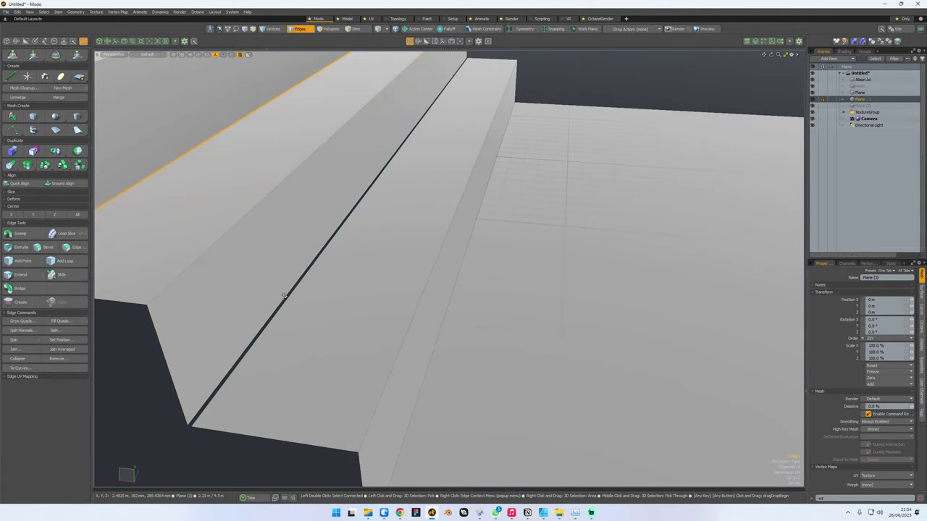
click(286, 295)
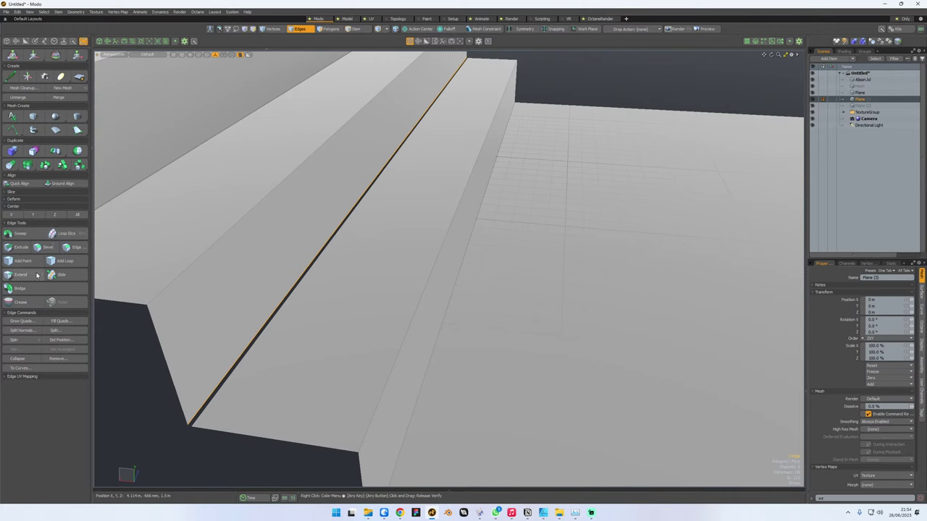
click(21, 288)
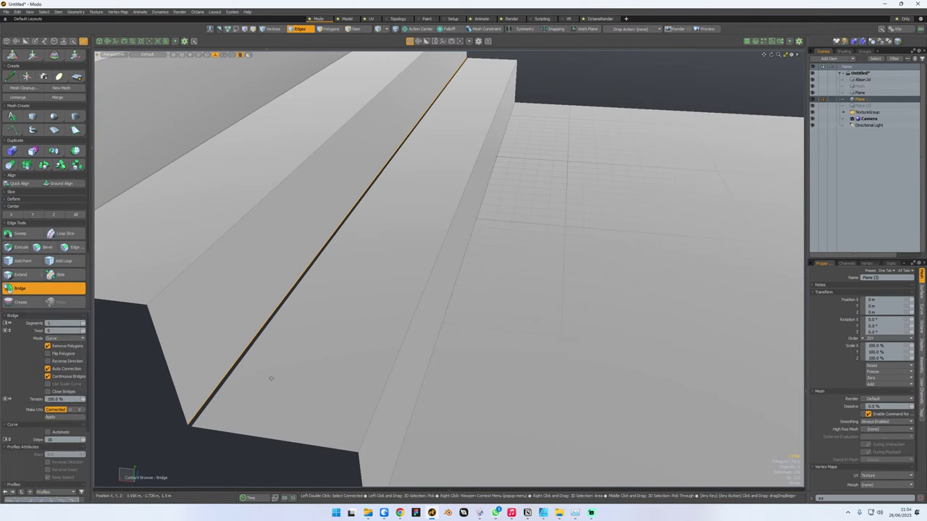
key(space)
click(233, 374)
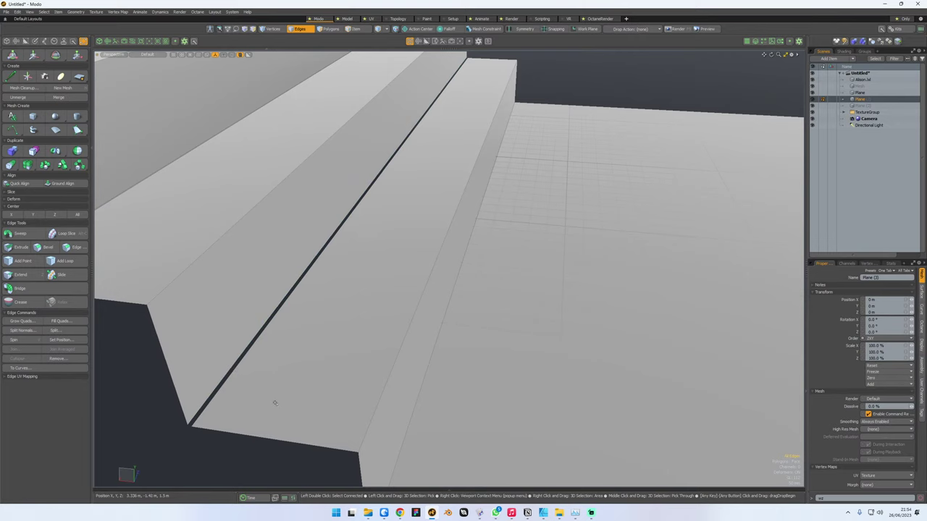
- Select the flight and the platform items and merge them into one mesh
key(5)
click(277, 376)
shift+click(233, 333)
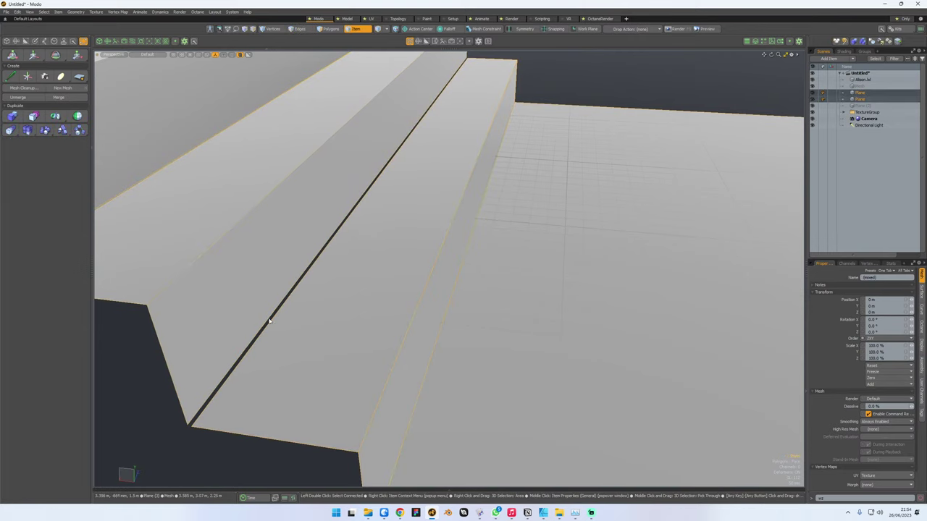
right_click(865, 94)
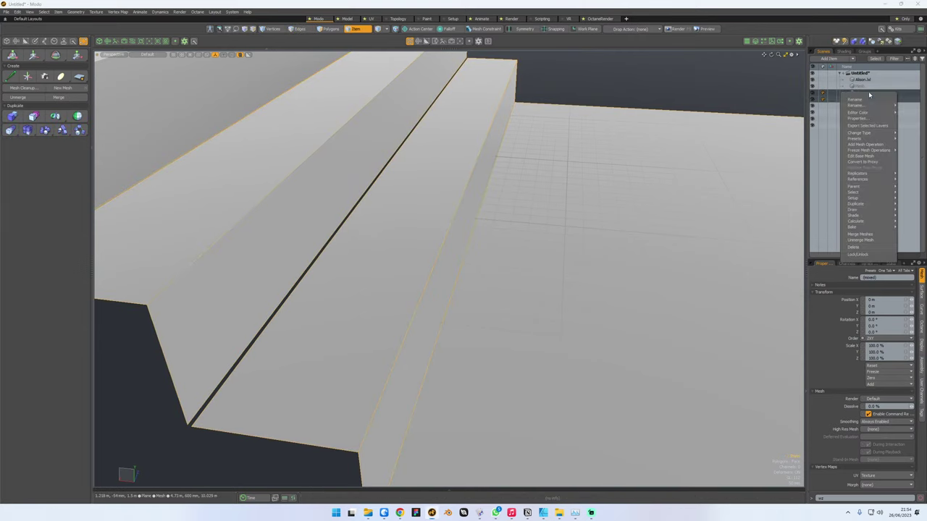
click(868, 235)
click(398, 310)
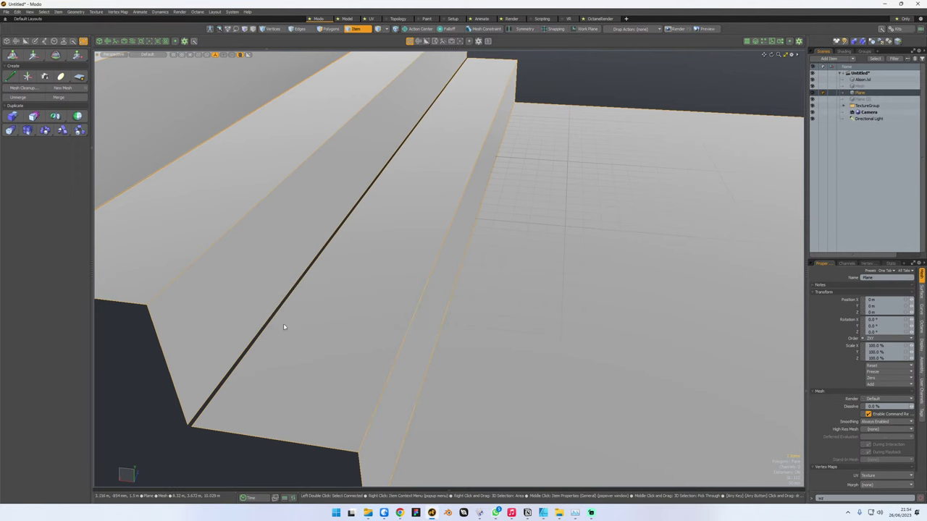
- Bridge the two open edges across the gap between the lowest riser and the platform's raised step
key(3)
key(2)
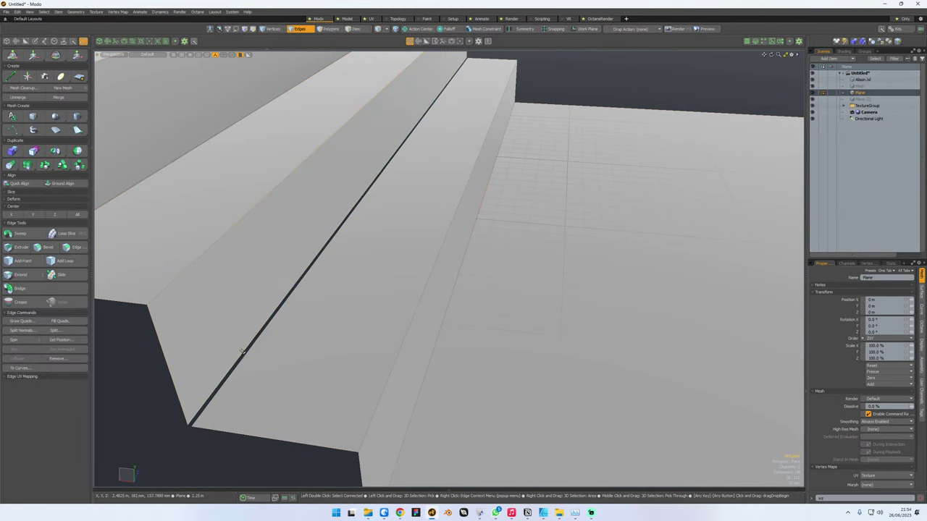
click(239, 349)
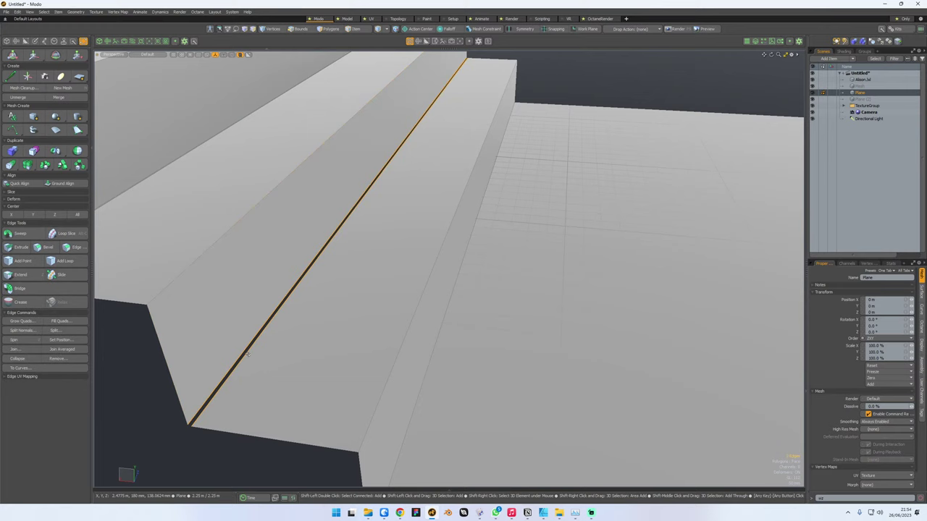
click(27, 290)
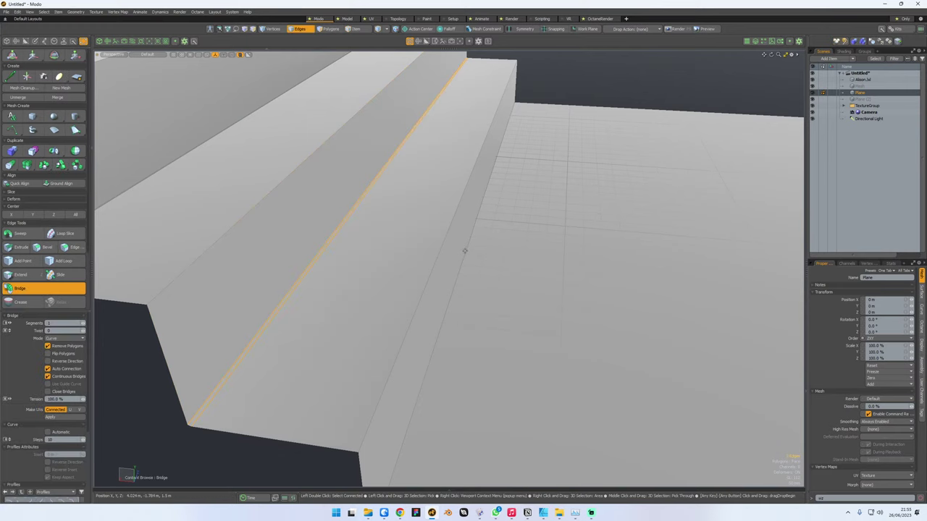
- Check that the flight and platform are connected by selecting their connected polygons, and clear the selection
key(3)
ctrl+alt+drag(522, 282, 378, 295)
click(379, 295)
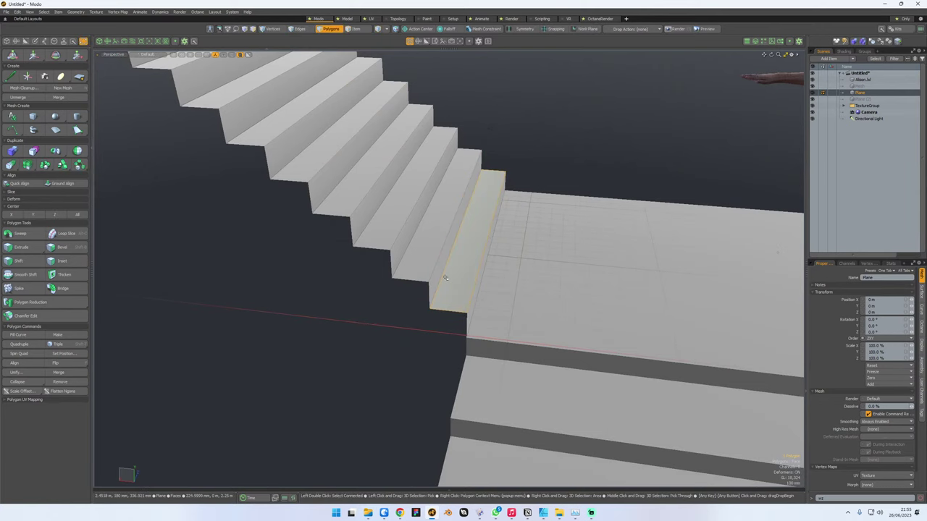
double_click(444, 276)
click(379, 341)
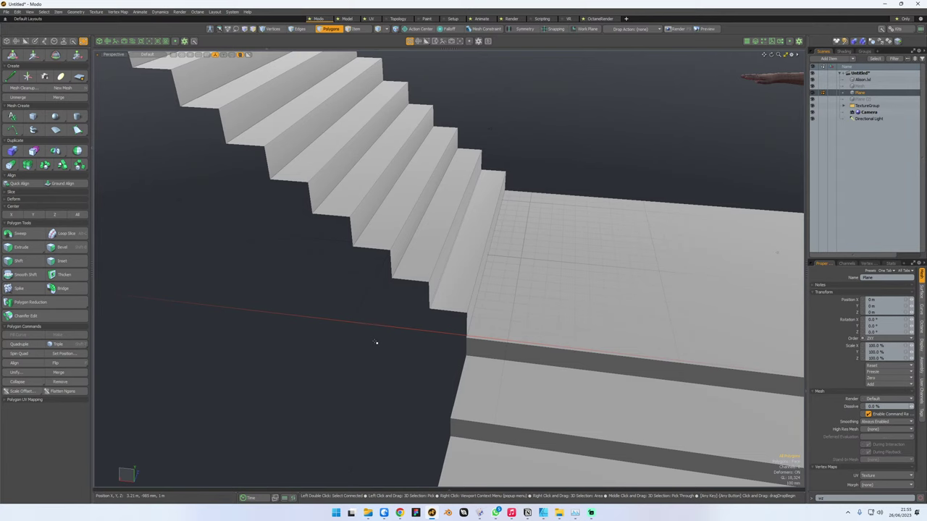
- Extend the open edge of the staircase's uppermost tread outward, level along the climb direction, into a long flat landing
alt+drag(551, 265, 456, 313)
scroll(527, 265, down, 3)
key(3)
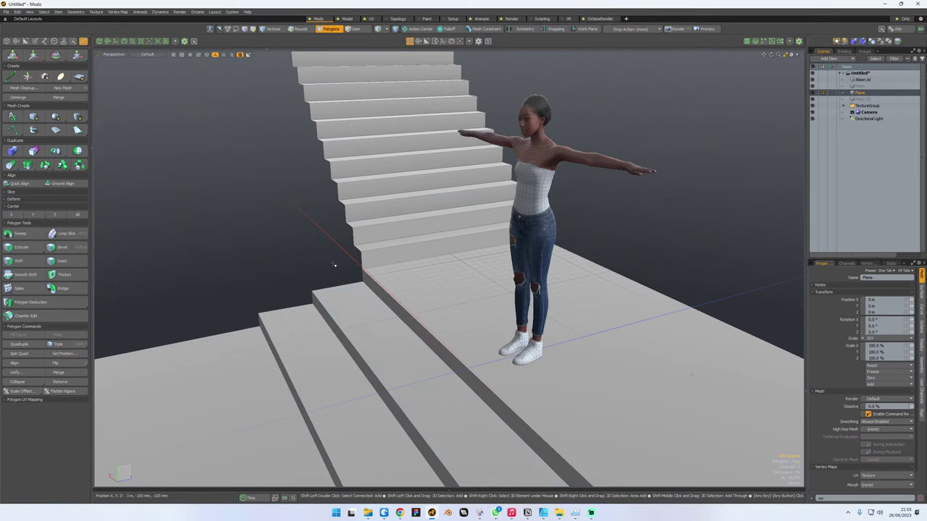
alt+drag(335, 265, 379, 348)
scroll(317, 257, down, 4)
scroll(271, 259, up, 4)
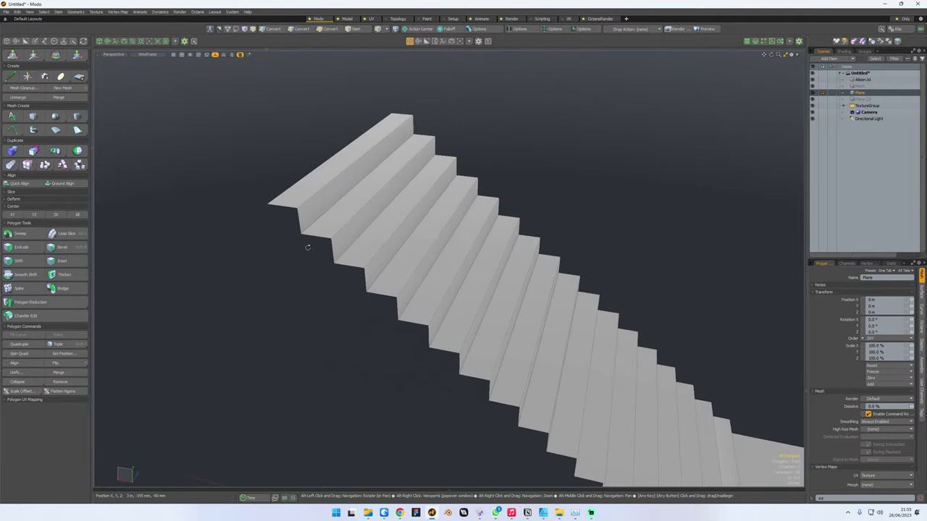
alt+drag(308, 246, 323, 298)
click(325, 248)
key(2)
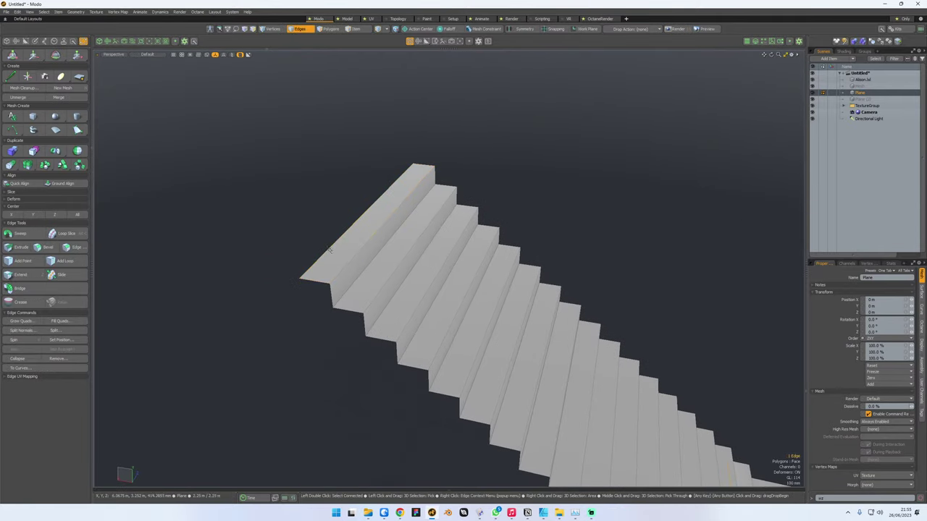
click(326, 250)
key(z)
click(356, 236)
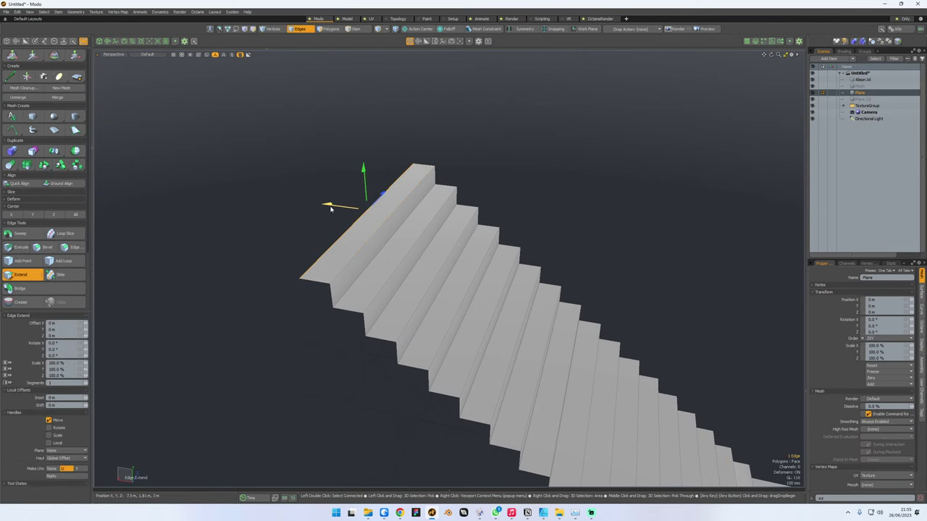
drag(331, 206, 147, 181)
key(space)
click(428, 176)
- Examine the staircase, its landing and the pool platform from several sides against the human figure
alt+drag(569, 231, 442, 254)
scroll(442, 253, down, 4)
alt+middle_drag(442, 253, 419, 227)
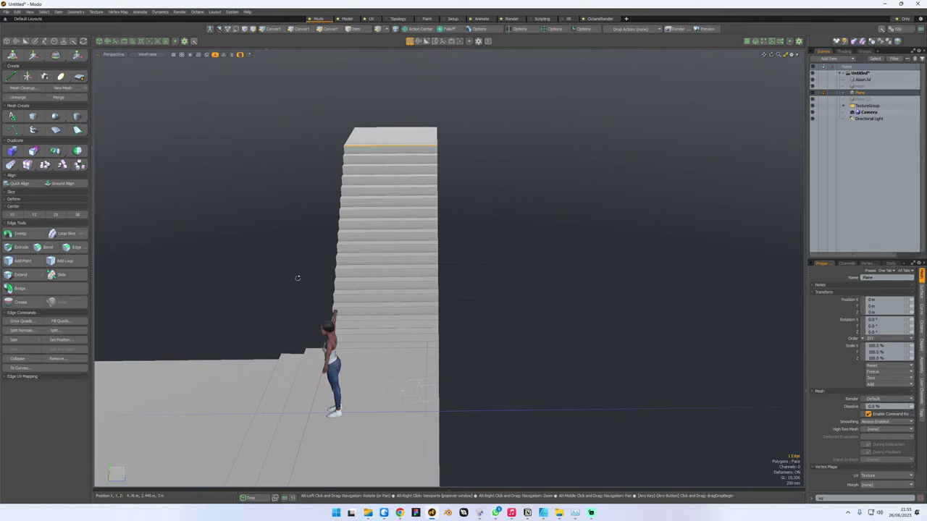
alt+drag(297, 277, 341, 321)
key(3)
scroll(355, 317, down, 2)
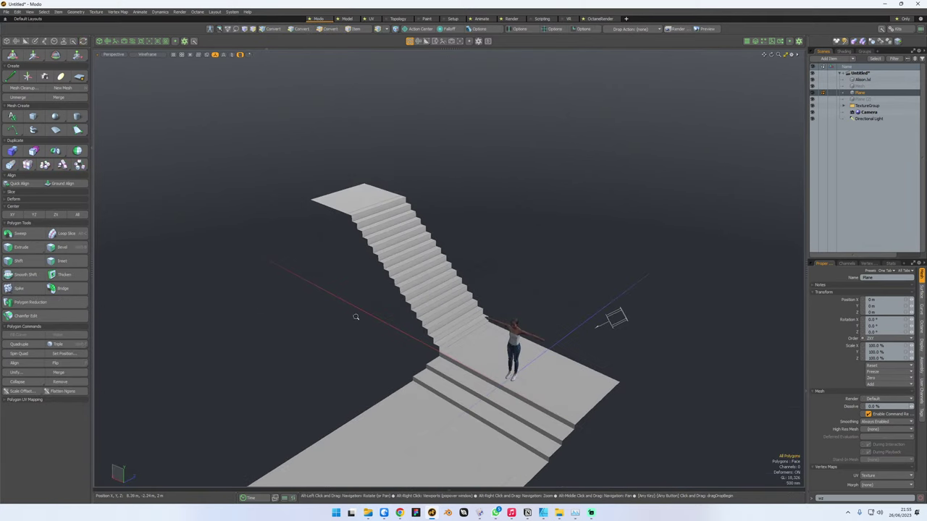
alt+middle_drag(355, 317, 355, 285)
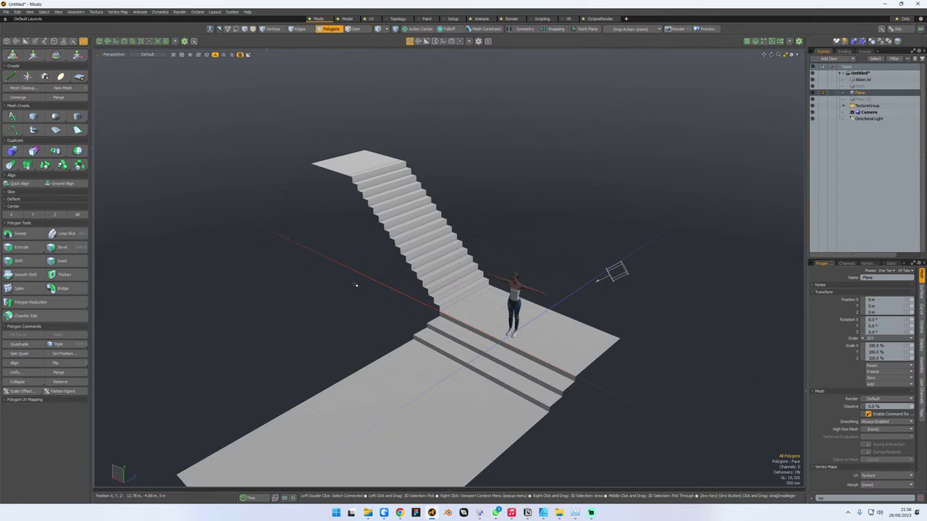
alt+drag(326, 279, 311, 300)
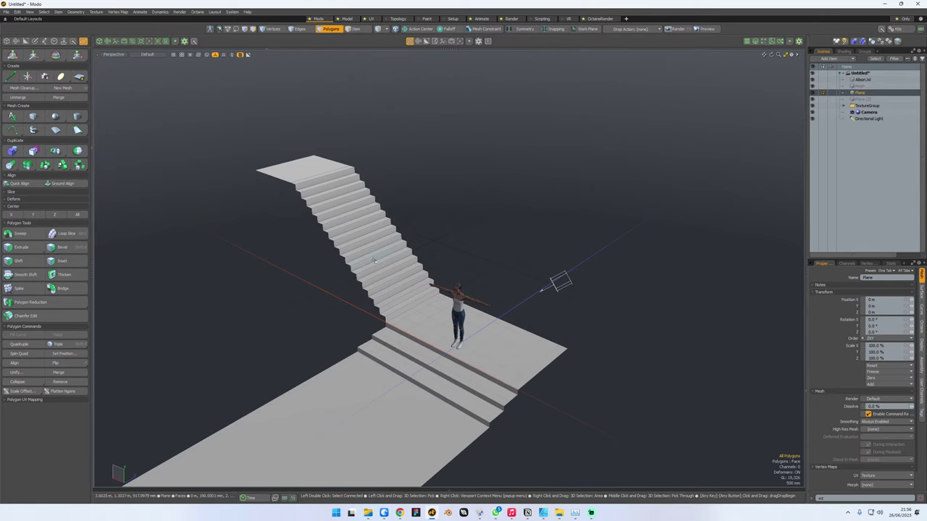
alt+drag(367, 257, 349, 315)
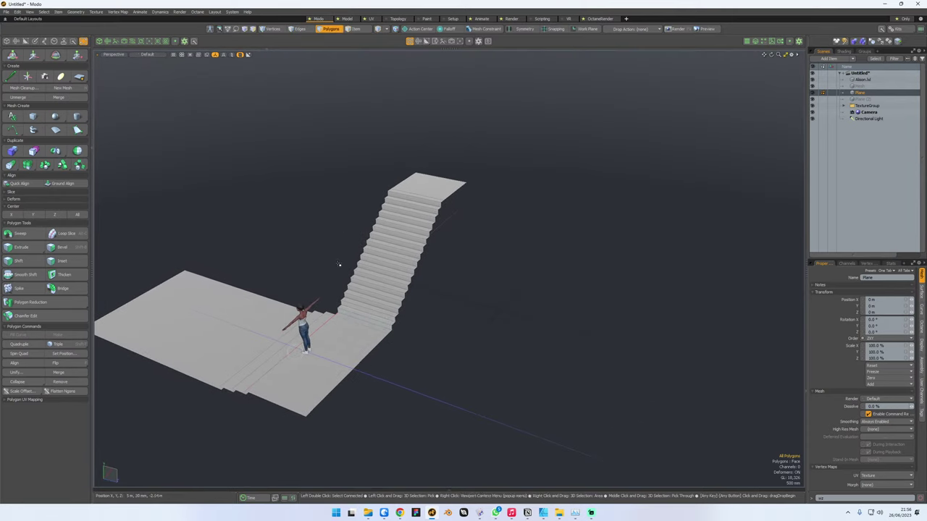
alt+drag(339, 264, 470, 267)
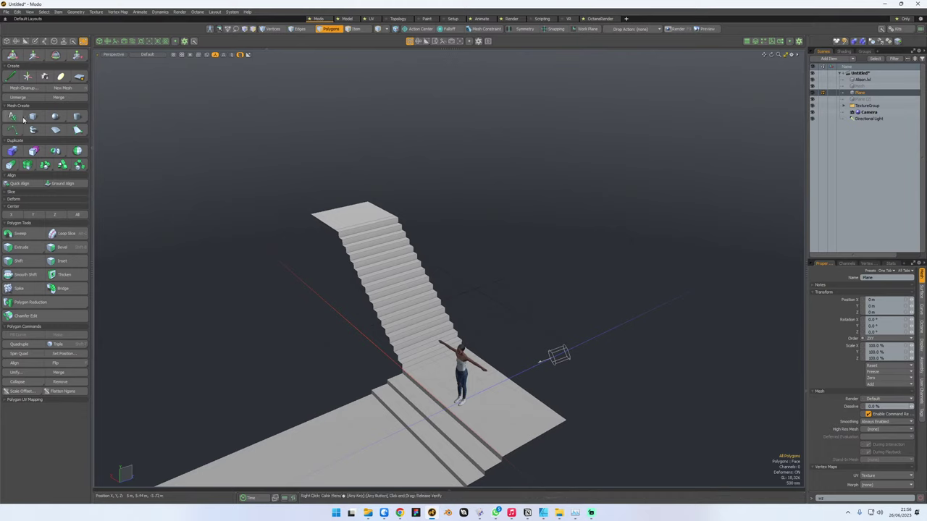
- Align the work plane to the vertical face of the platform's uppermost riser
click(7, 42)
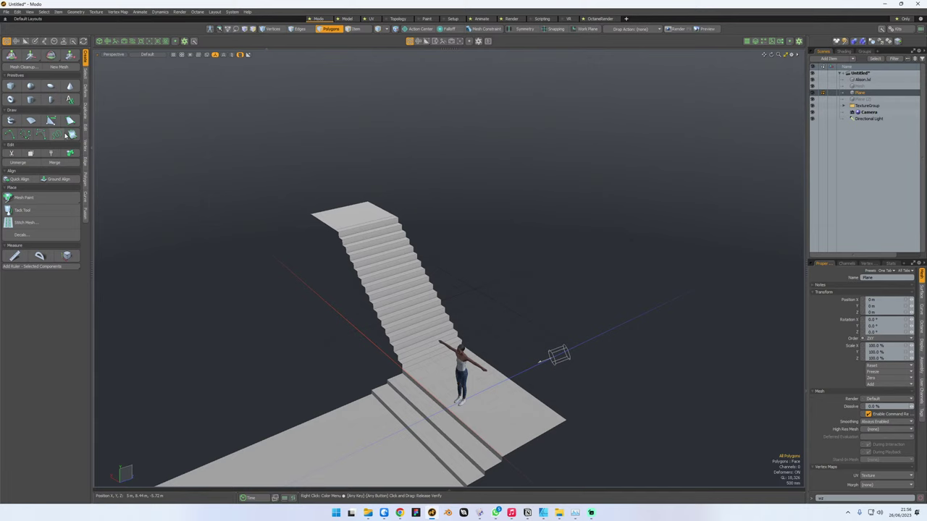
click(10, 86)
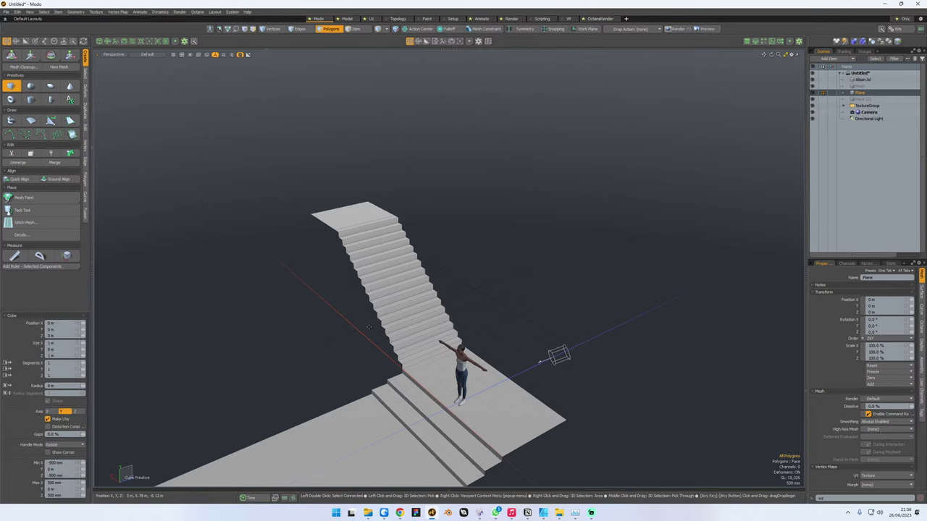
key(q)
alt+drag(371, 355, 422, 326)
alt+right_drag(423, 326, 532, 329)
alt+drag(532, 329, 458, 338)
click(401, 358)
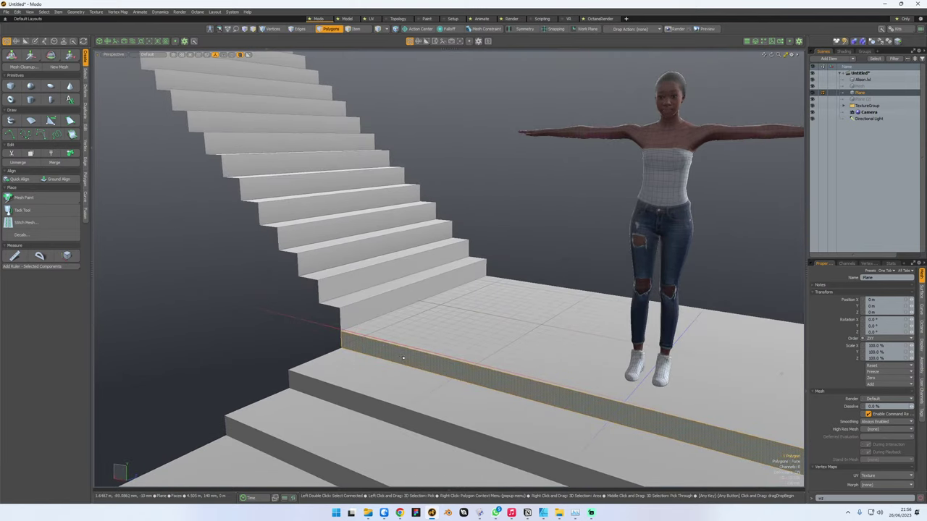
click(586, 29)
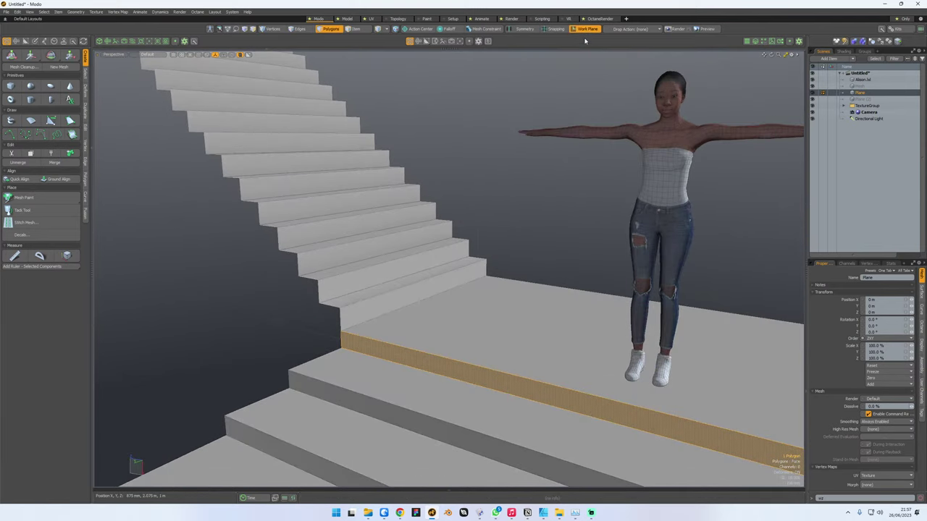
- Draw the flat base of a cube on the work plane beside the platform and staircase, about 6.64 m by 8.3 m
scroll(267, 332, down, 5)
alt+drag(267, 332, 288, 331)
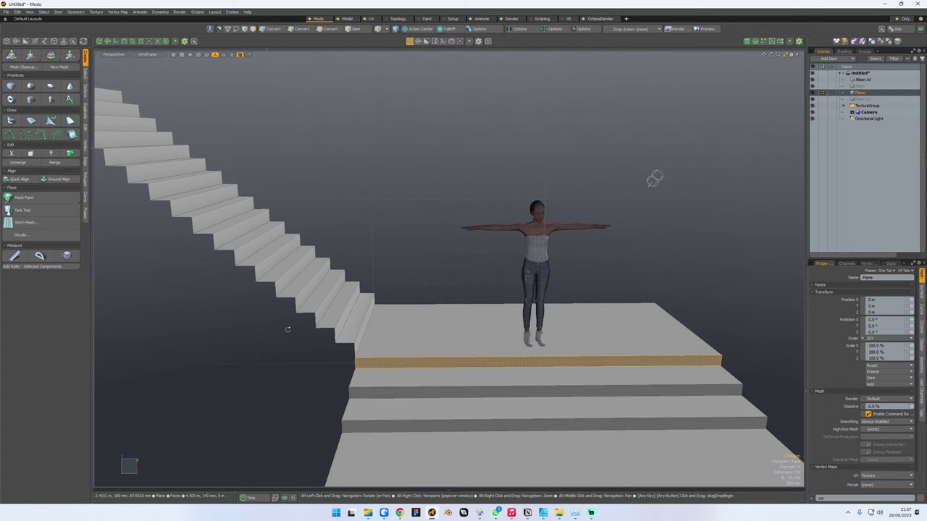
click(10, 85)
scroll(448, 275, down, 5)
drag(221, 239, 387, 362)
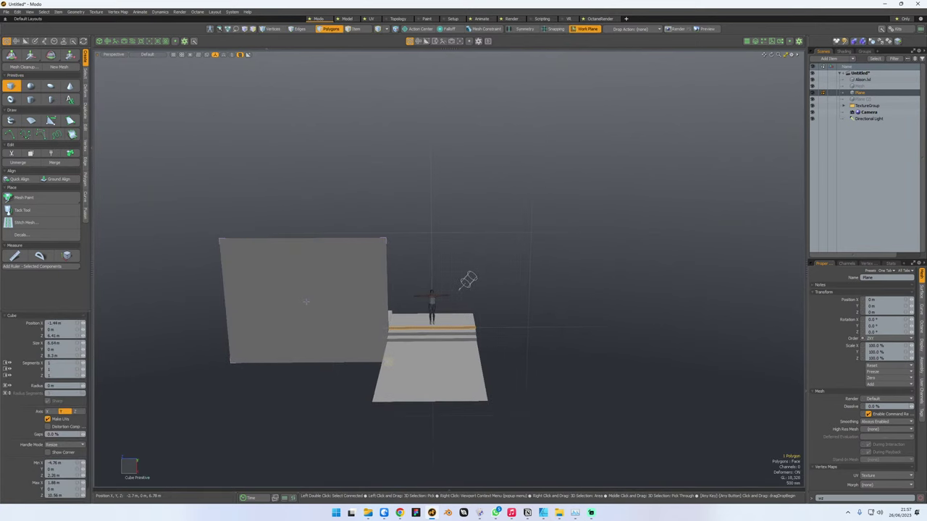
- Give the upright cube a thickness of about 320 mm so it forms a wall beside the staircase
scroll(375, 341, up, 6)
alt+drag(435, 328, 284, 434)
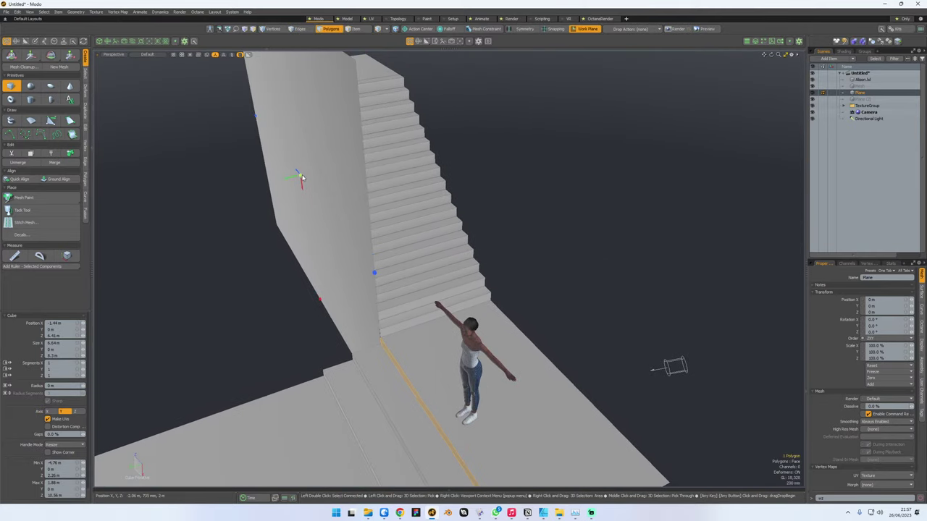
mouse_move(302, 177)
mouse_down()
mouse_move(284, 181)
mouse_move(294, 179)
mouse_up()
alt+drag(243, 324, 364, 290)
scroll(309, 300, up, 3)
scroll(313, 282, down, 2)
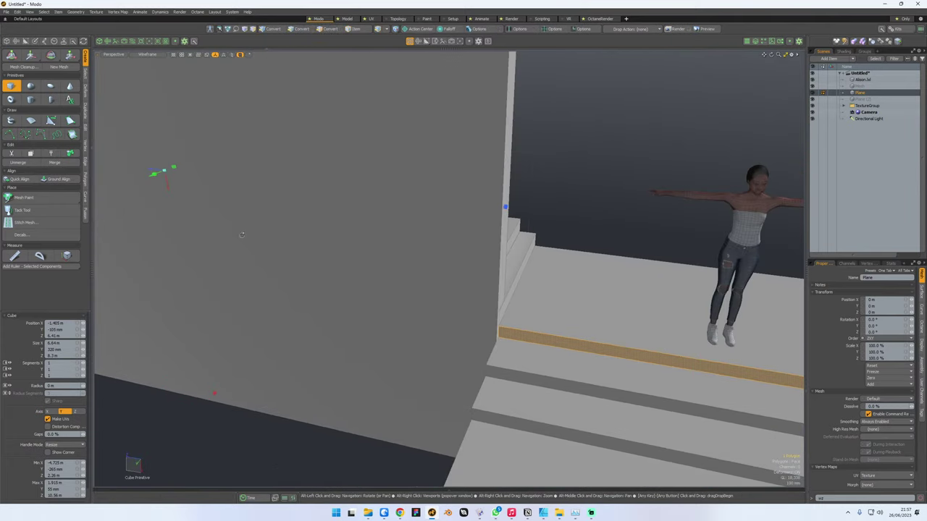
- Thicken the wall to about 420 mm, lower it slightly into the platform steps, and finish the cube with nothing selected
drag(150, 170, 149, 170)
alt+drag(424, 270, 383, 278)
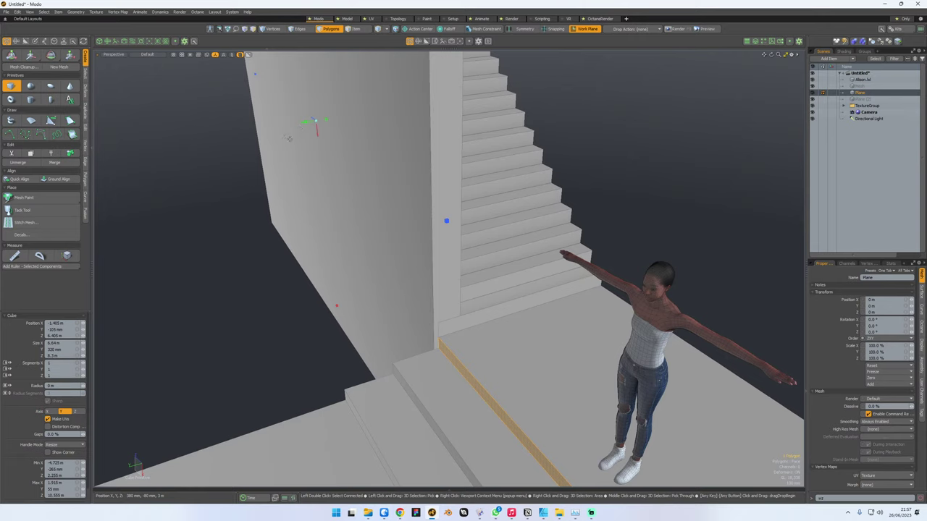
mouse_move(305, 122)
mouse_down()
mouse_move(335, 139)
mouse_move(242, 130)
mouse_move(300, 123)
mouse_up()
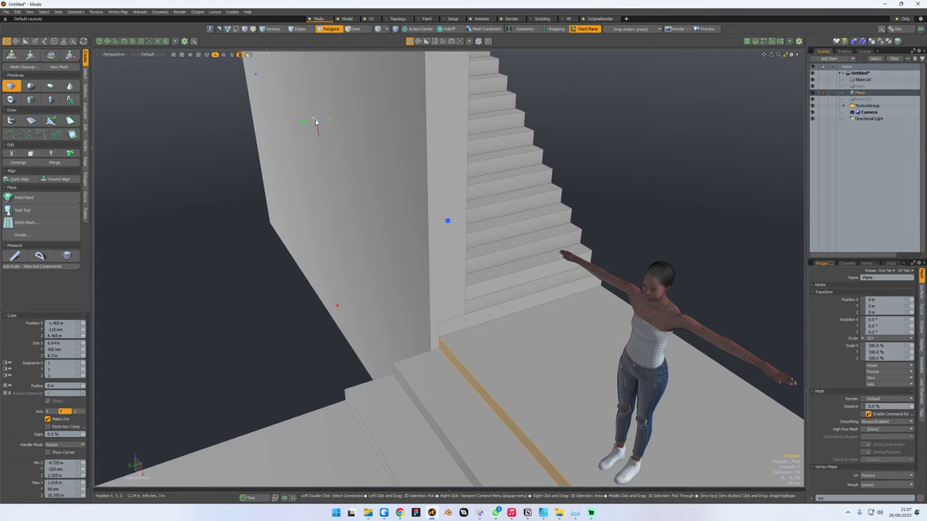
drag(311, 117, 317, 122)
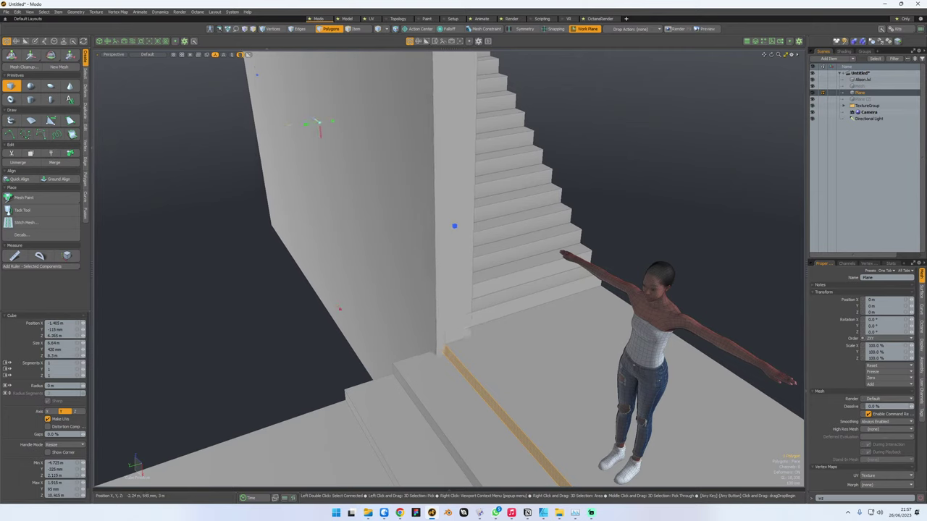
key(space)
click(249, 332)
- Try to shift the three riser faces of the platform steps together by about 150 mm in Y and 20 mm in X
alt+drag(249, 332, 441, 270)
scroll(316, 271, down, 5)
scroll(441, 304, up, 5)
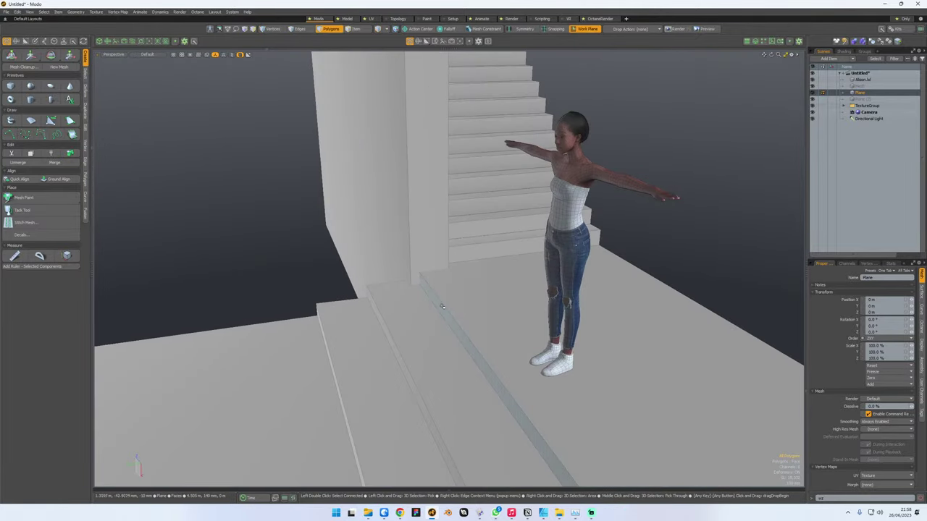
click(440, 305)
shift+click(367, 344)
alt+drag(368, 343, 344, 358)
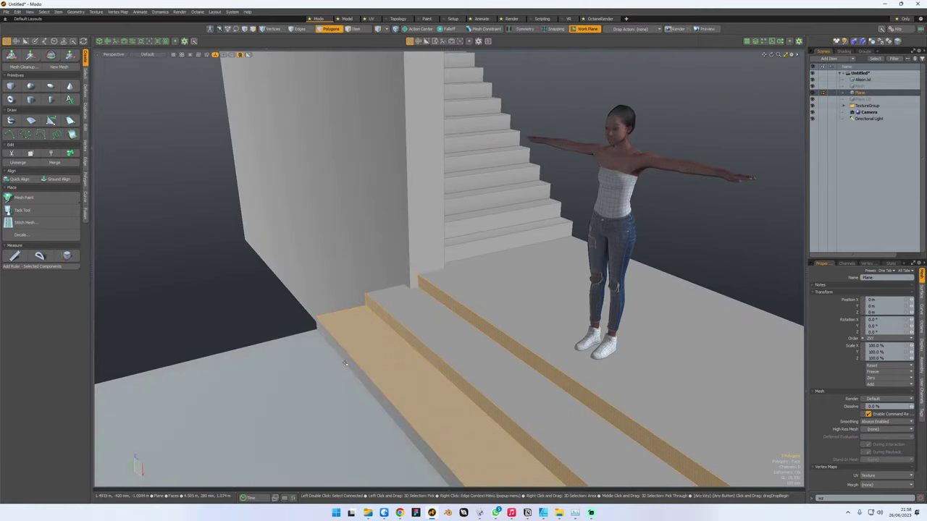
click(384, 350)
click(463, 311)
shift+click(406, 330)
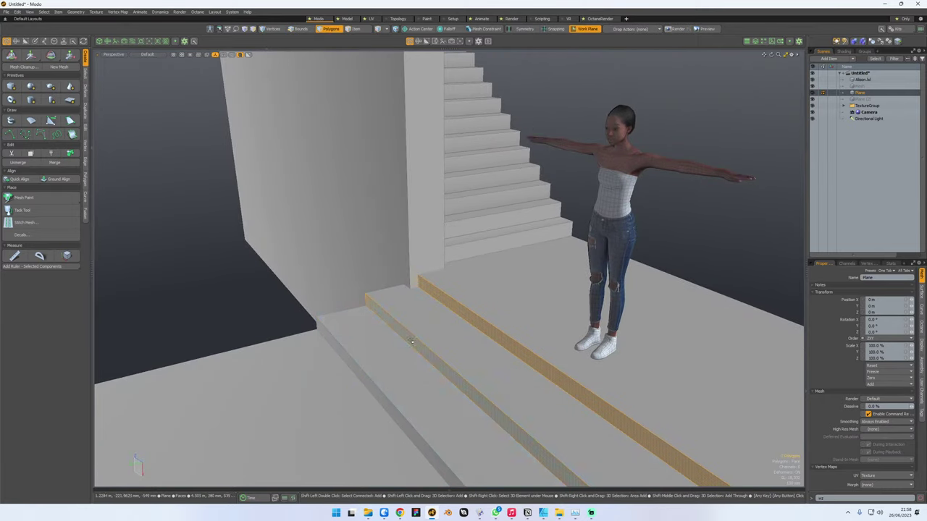
shift+click(371, 381)
scroll(398, 369, down, 5)
key(w)
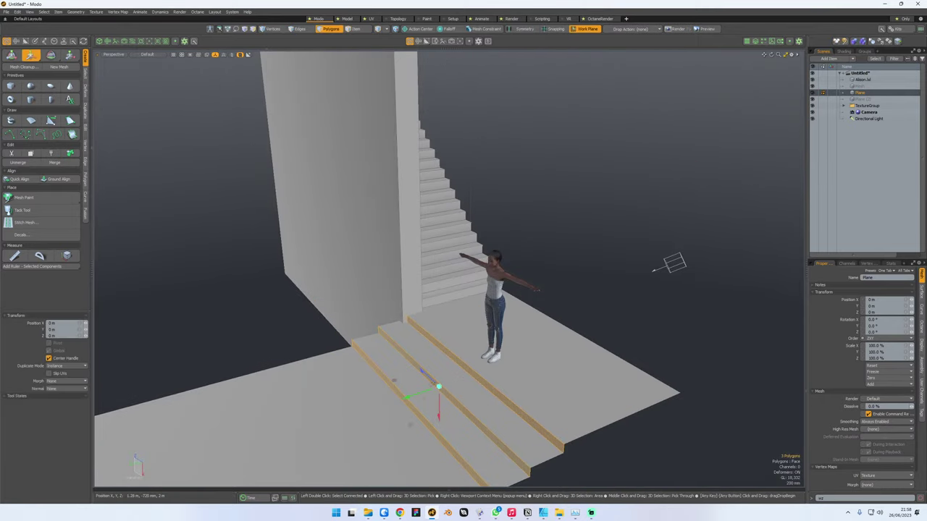
drag(409, 398, 371, 408)
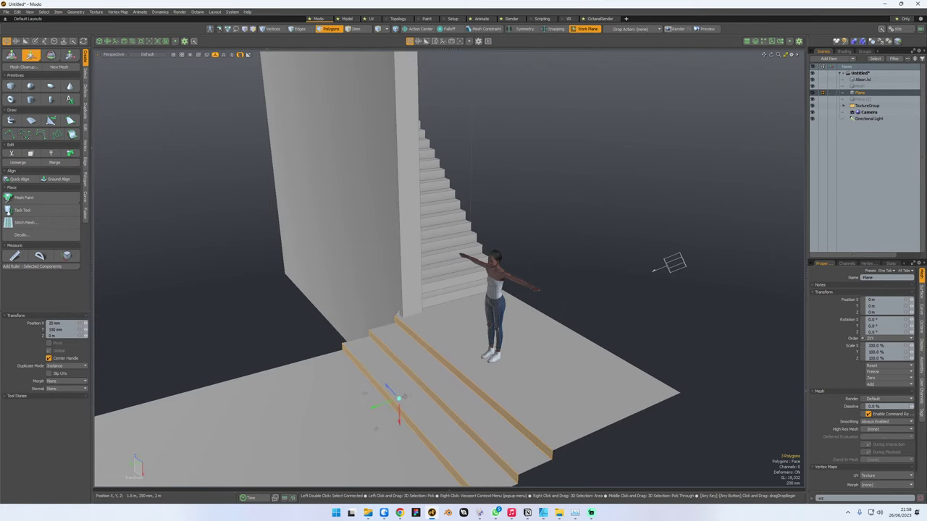
key(ctrl+z)
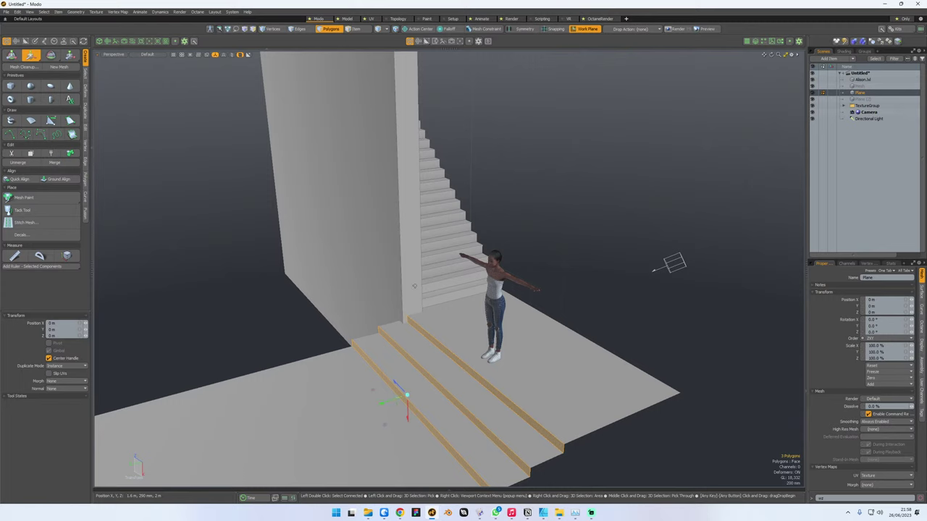
- Select the upper platform, its steps and the lower floor, and move these polygons from the Plane item into the Mesh item
click(459, 325)
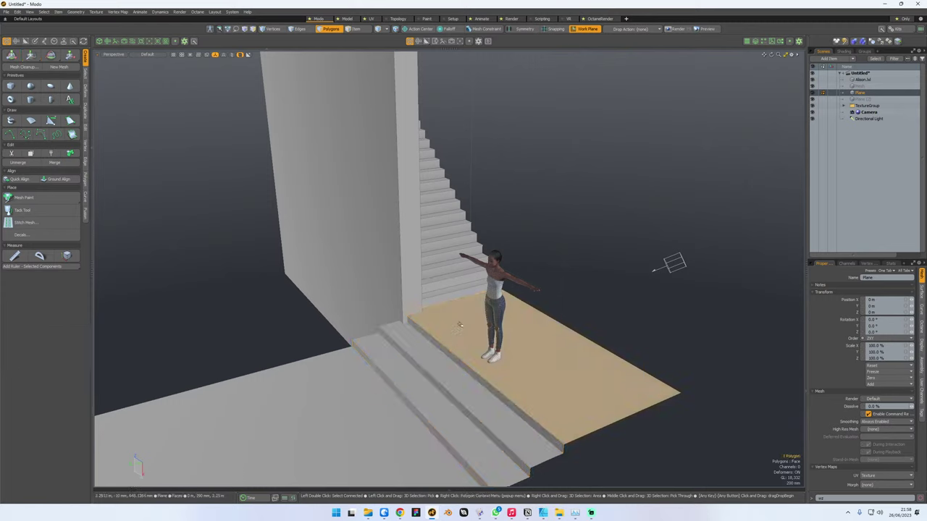
double_click(459, 325)
key(ctrl+z)
alt+shift+drag(434, 352, 475, 313)
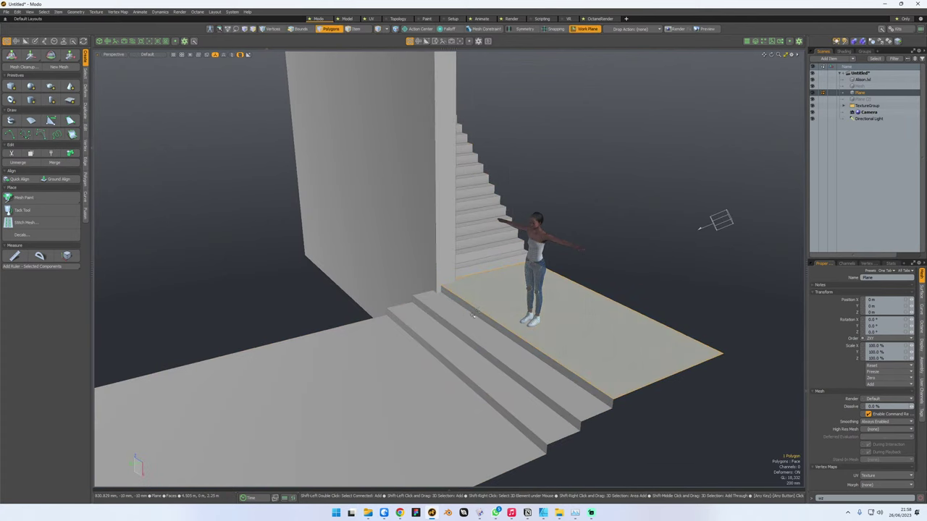
shift+double_click(472, 315)
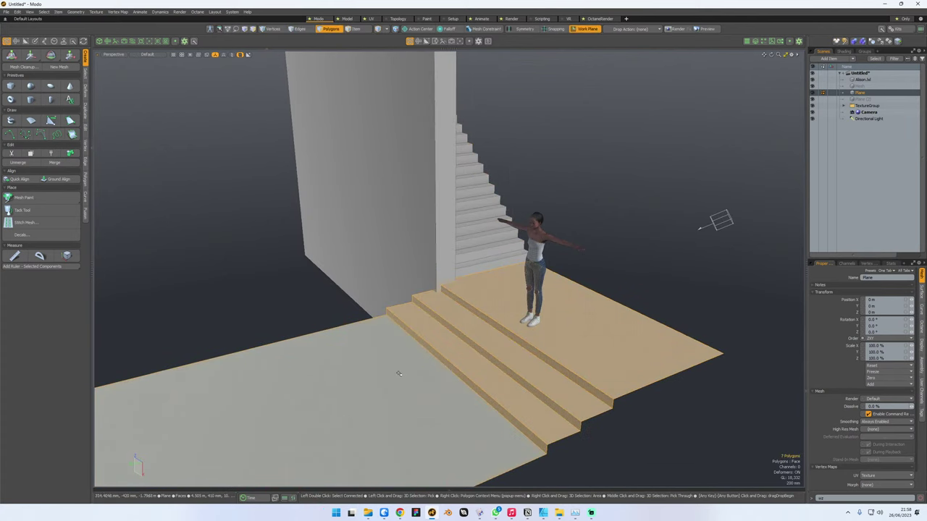
shift+click(396, 371)
ctrl+click(518, 322)
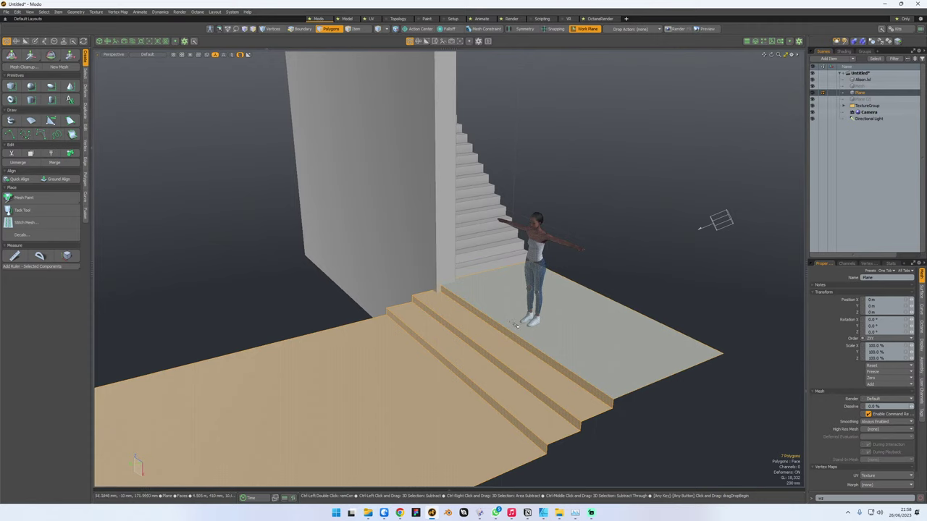
key(Delete)
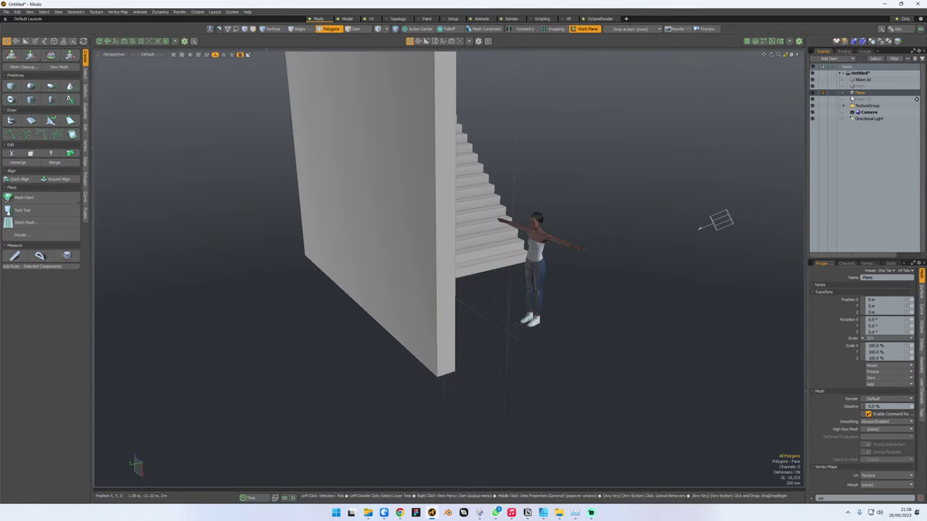
click(860, 87)
key(ctrl+v)
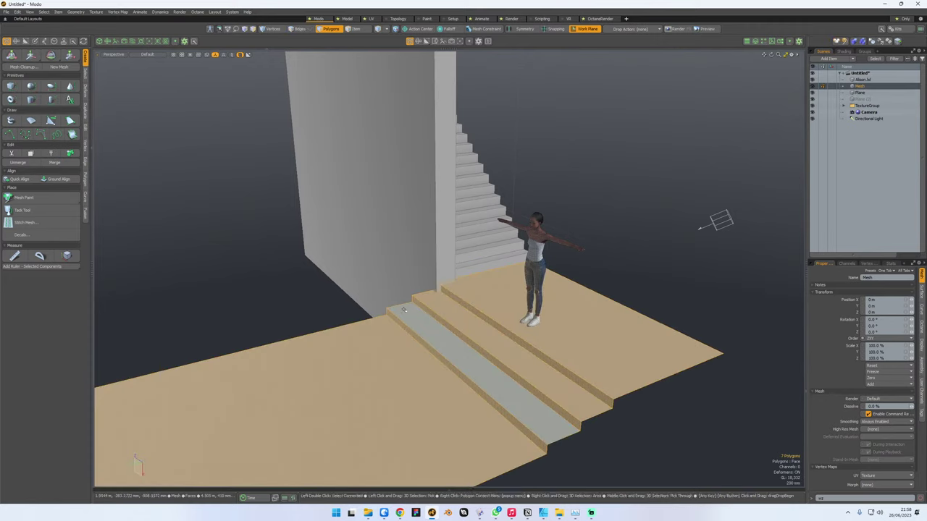
click(639, 250)
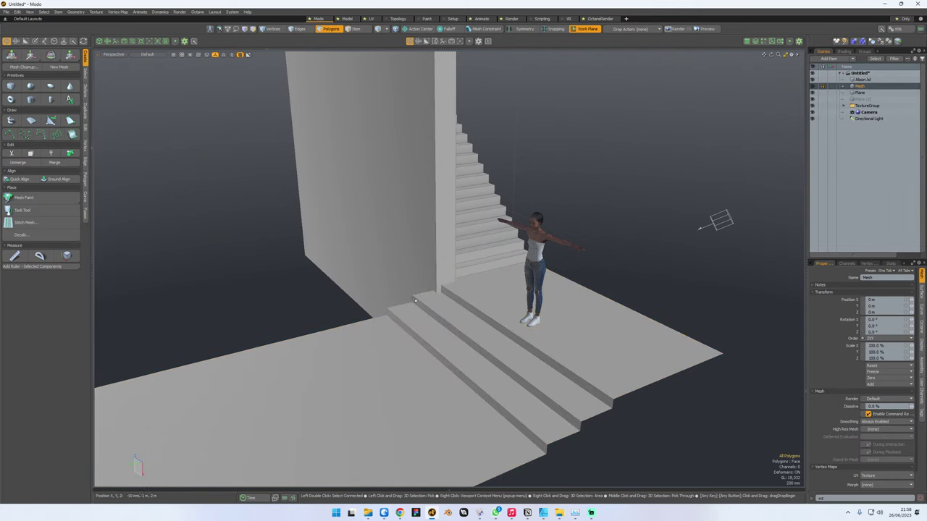
- Shift the three riser faces of the platform steps together by 170 mm in Y, out towards the lower floor
click(446, 294)
shift+click(445, 326)
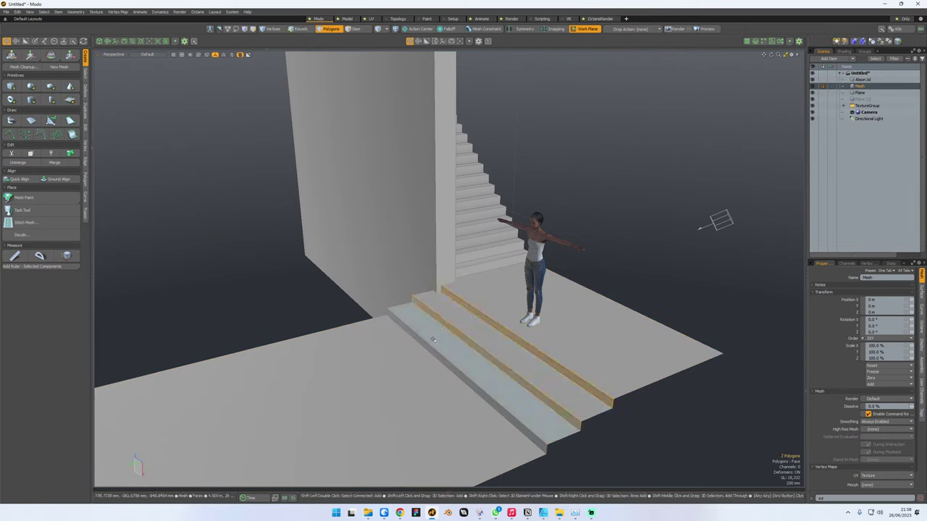
shift+click(431, 348)
key(w)
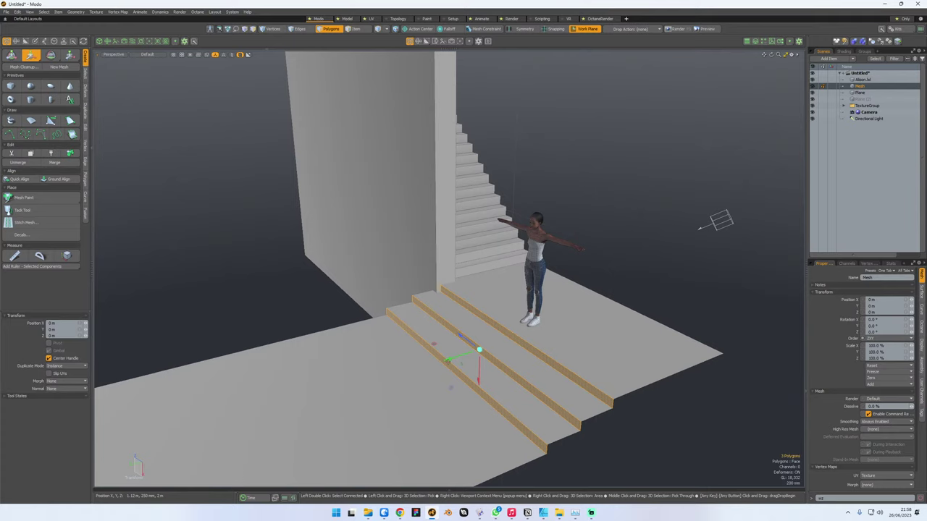
drag(453, 357, 444, 359)
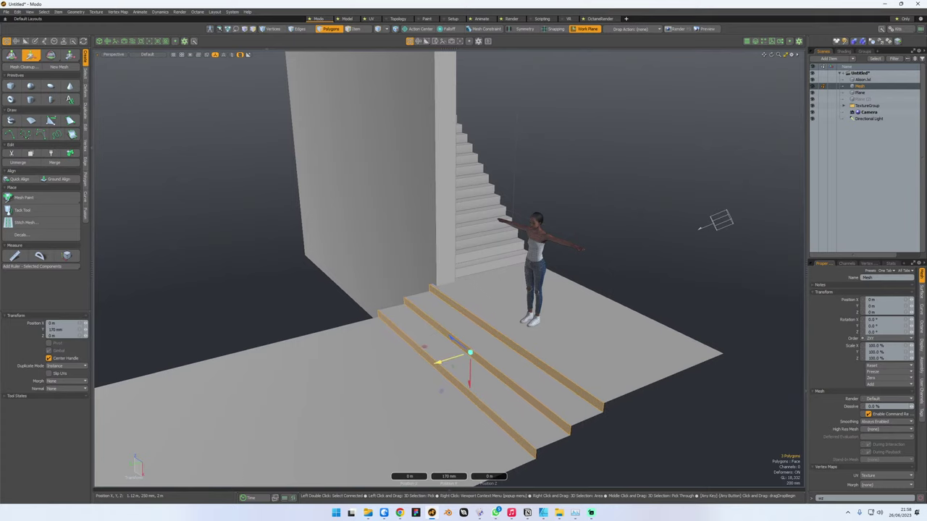
- Select the side edges of the platform, steps and lower floor beside the wall, and move them outward about 600 mm in Z
alt+drag(260, 313, 518, 298)
key(2)
click(448, 291)
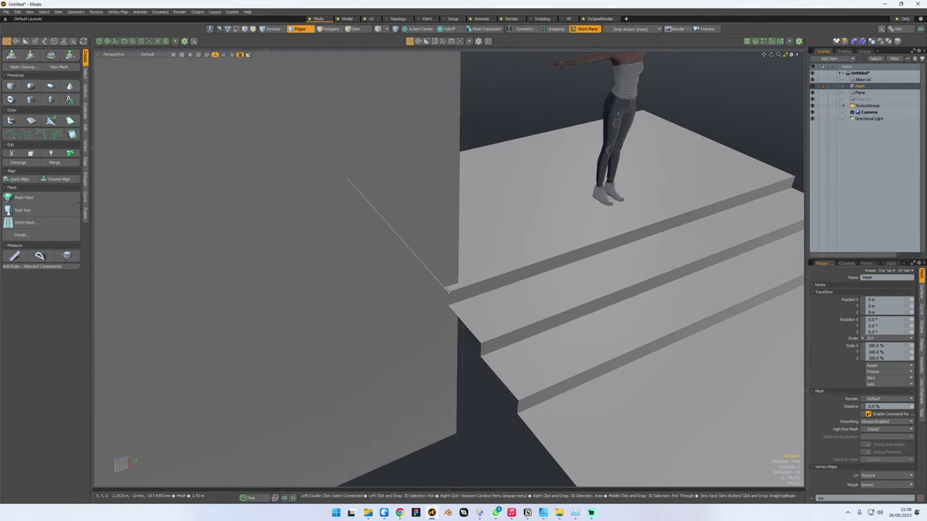
shift+click(497, 372)
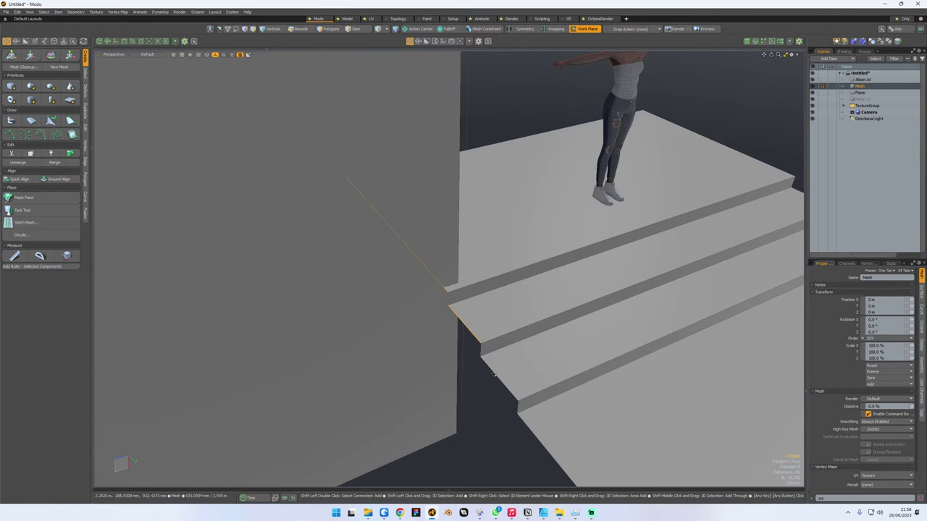
alt+shift+drag(496, 372, 437, 226)
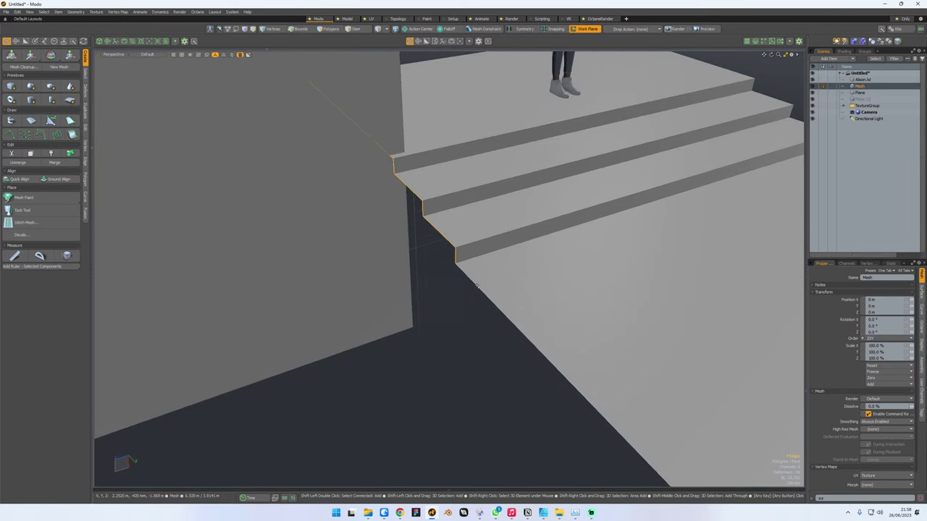
key(y)
ctrl+alt+drag(483, 313, 421, 319)
drag(491, 347, 463, 359)
mouse_move(532, 326)
alt+mouse_down()
mouse_move(455, 280)
mouse_move(493, 285)
alt+mouse_up()
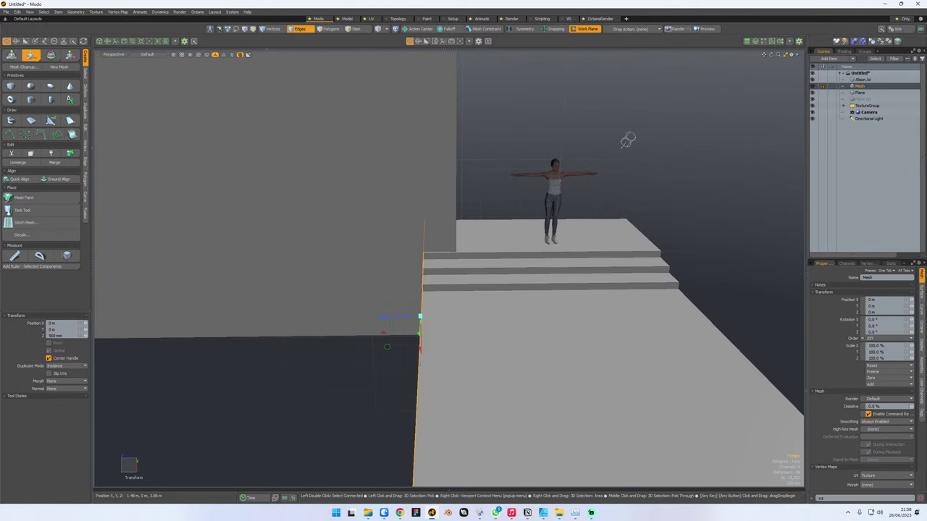
drag(385, 321, 379, 320)
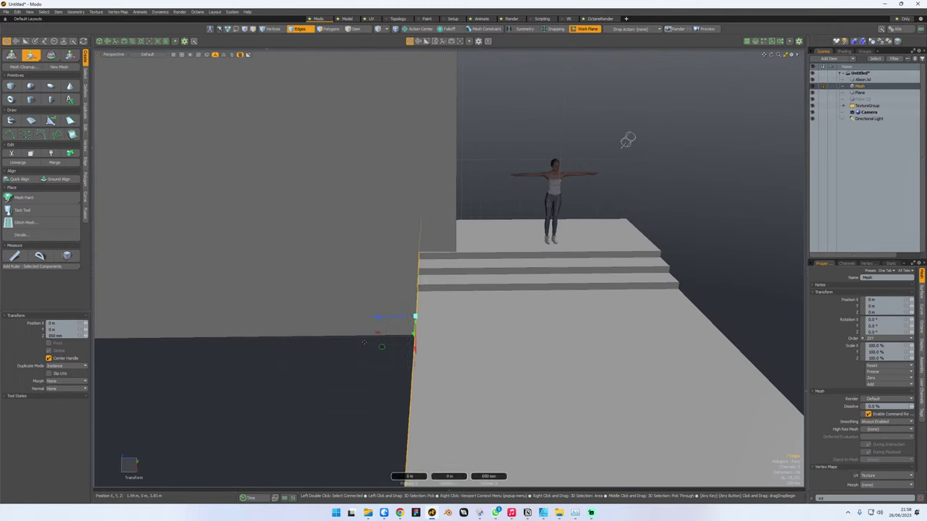
key(space)
click(348, 356)
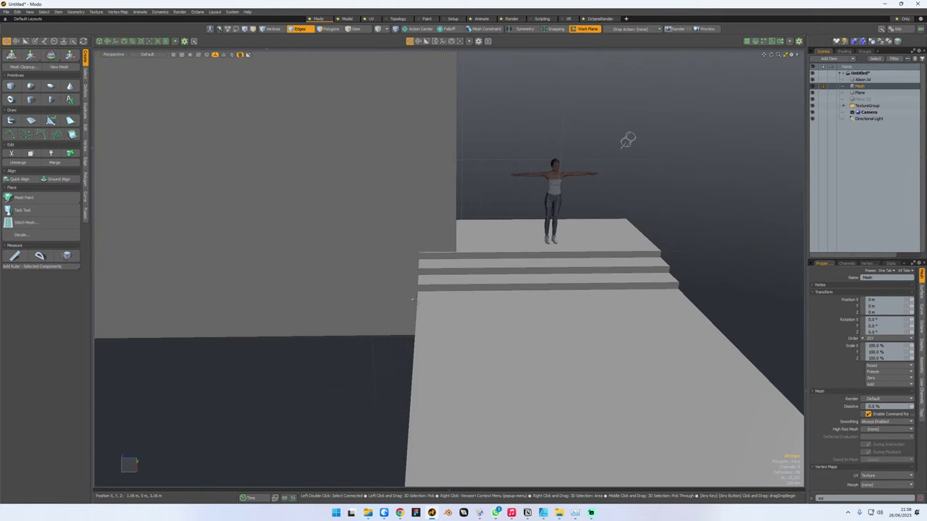
- Make the Plane item active and select the wall's large outer face
alt+drag(348, 356, 467, 289)
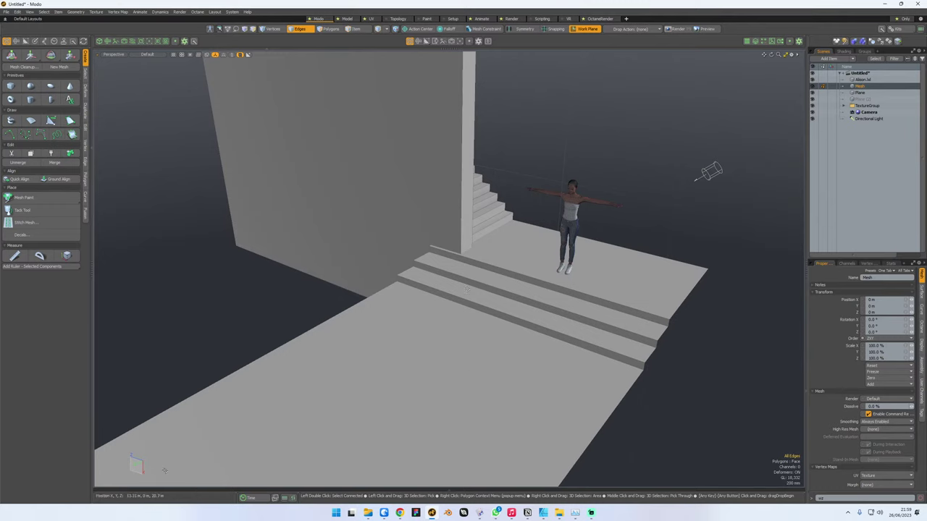
key(3)
click(408, 217)
alt+drag(407, 217, 400, 258)
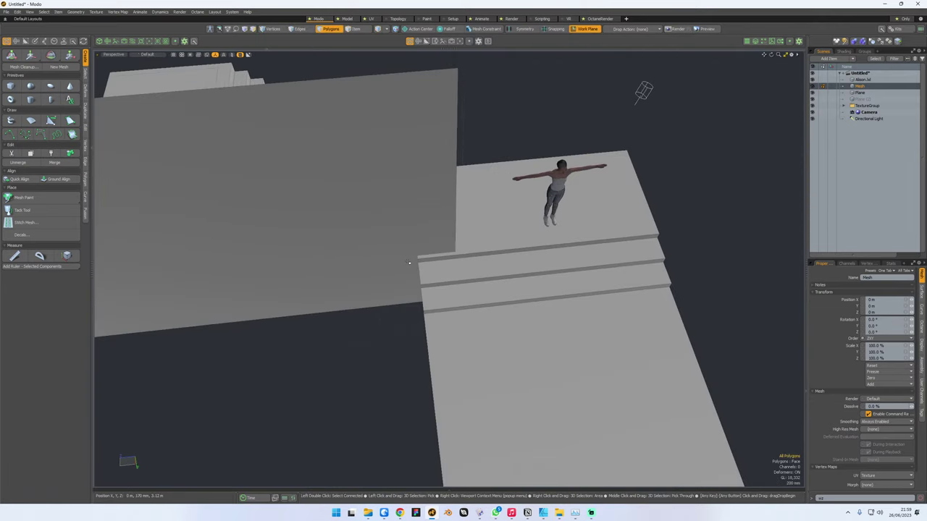
key(5)
click(422, 222)
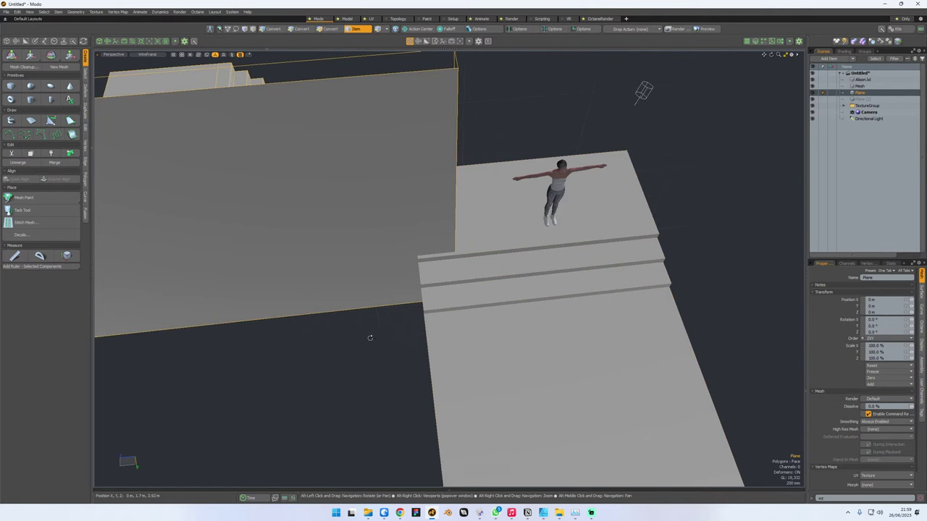
alt+drag(370, 339, 383, 304)
key(3)
click(395, 211)
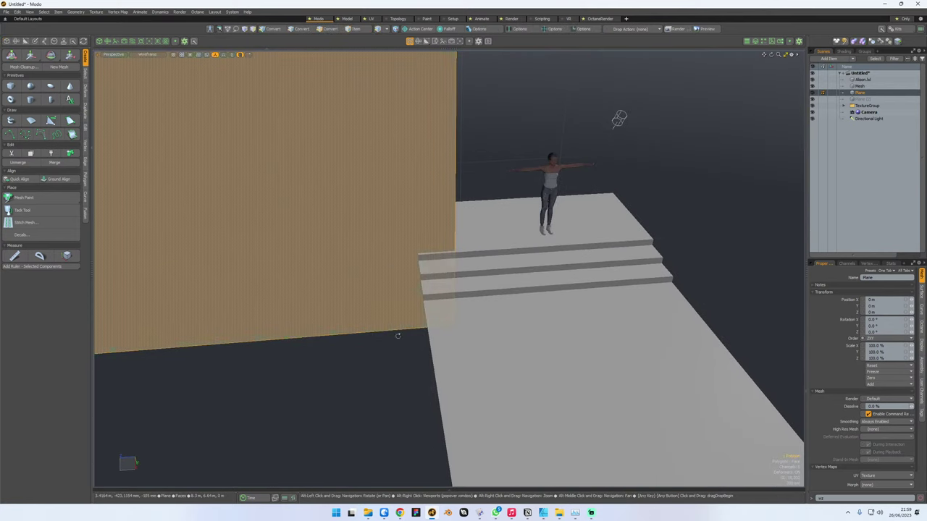
- Turn off the custom work plane and check the wall in orthographic and perspective views
alt+drag(398, 336, 377, 322)
key(ctrl+space)
click(560, 286)
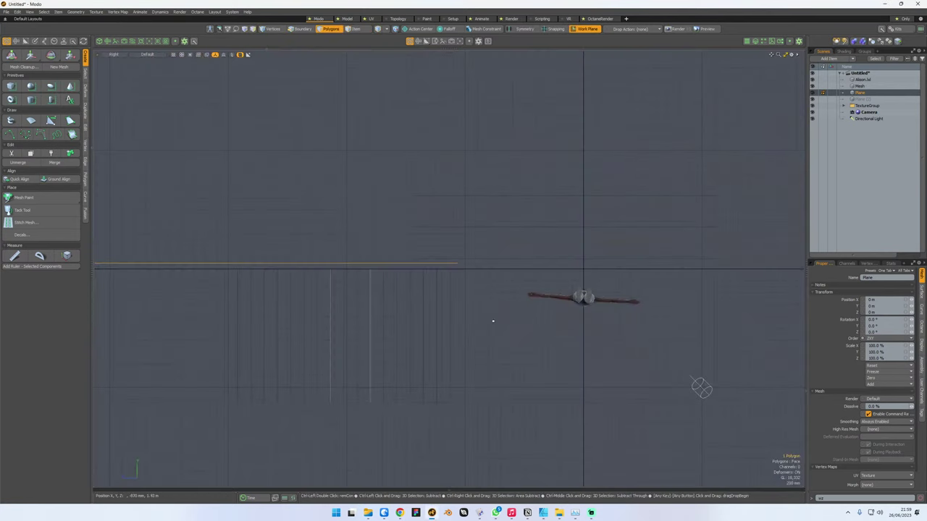
key(ctrl+space)
click(435, 311)
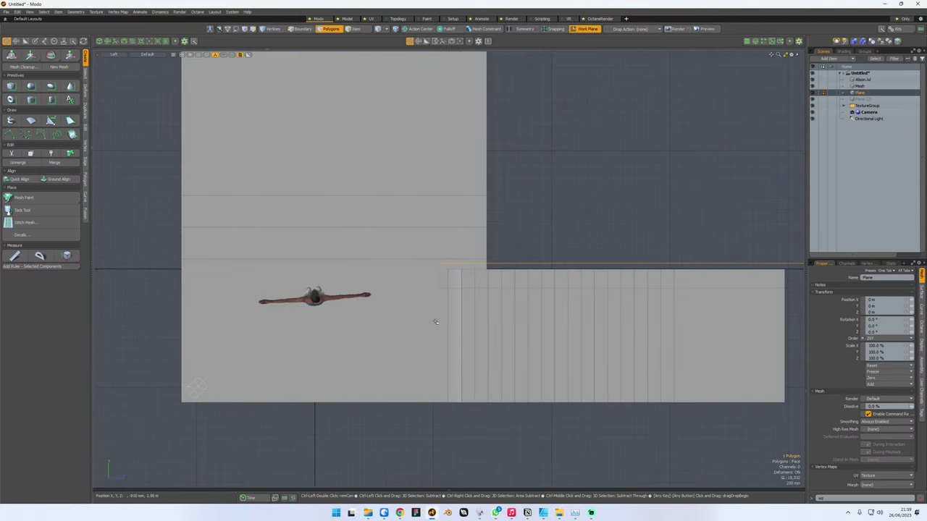
click(589, 29)
key(ctrl+space)
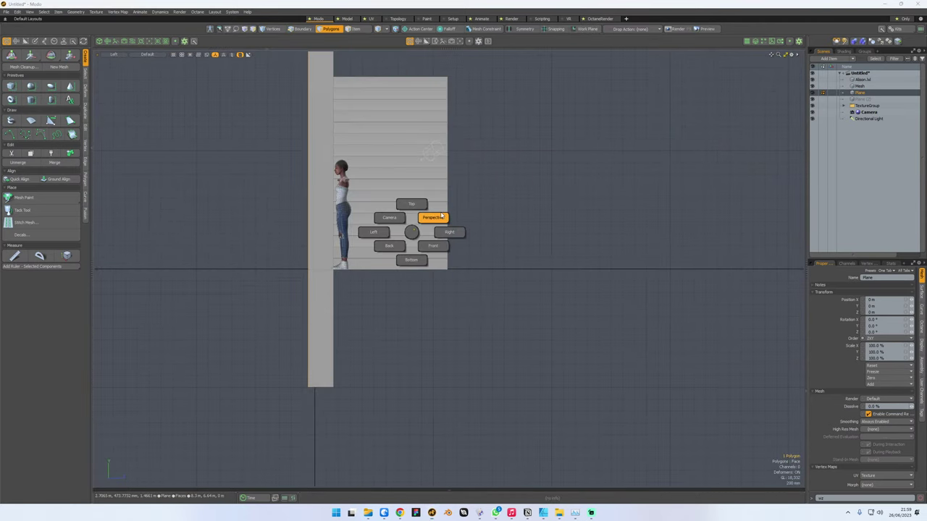
click(441, 217)
alt+drag(410, 236, 470, 217)
alt+shift+drag(246, 310, 352, 317)
alt+scroll(350, 317, down, 1)
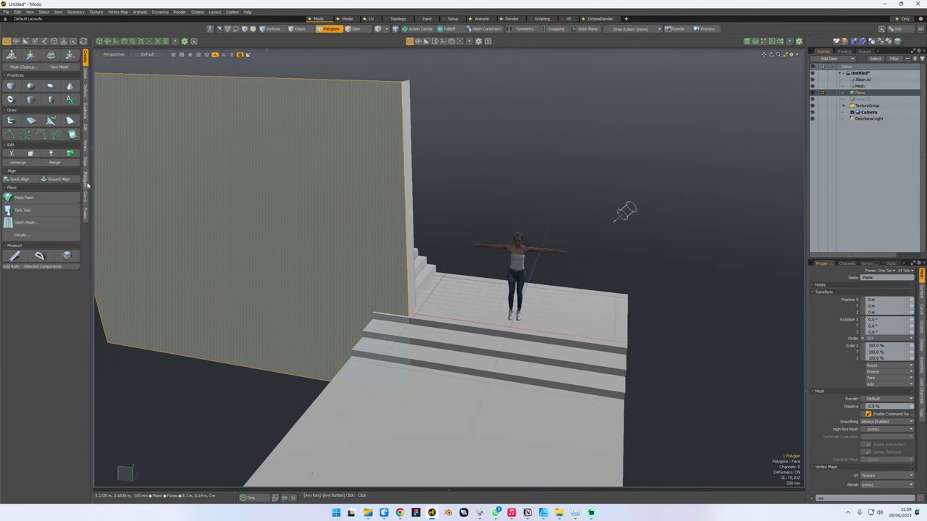
- Loop Slice the wall's outer face vertically near its front end, in line with the side edge of the steps
click(83, 42)
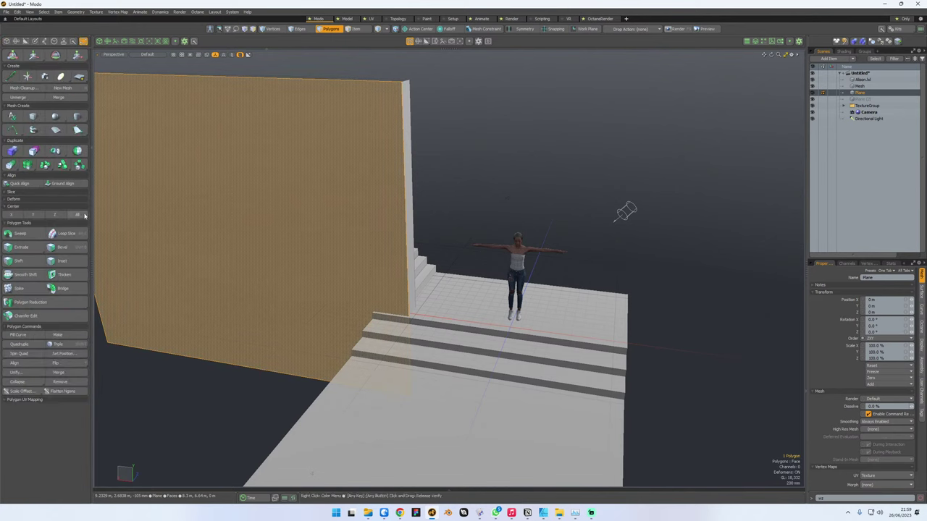
click(69, 233)
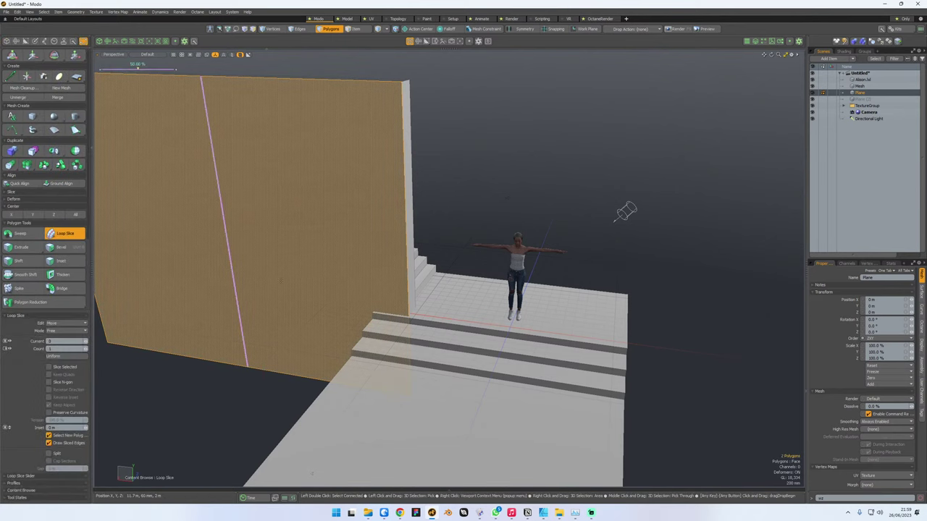
drag(102, 318, 369, 319)
drag(363, 217, 367, 218)
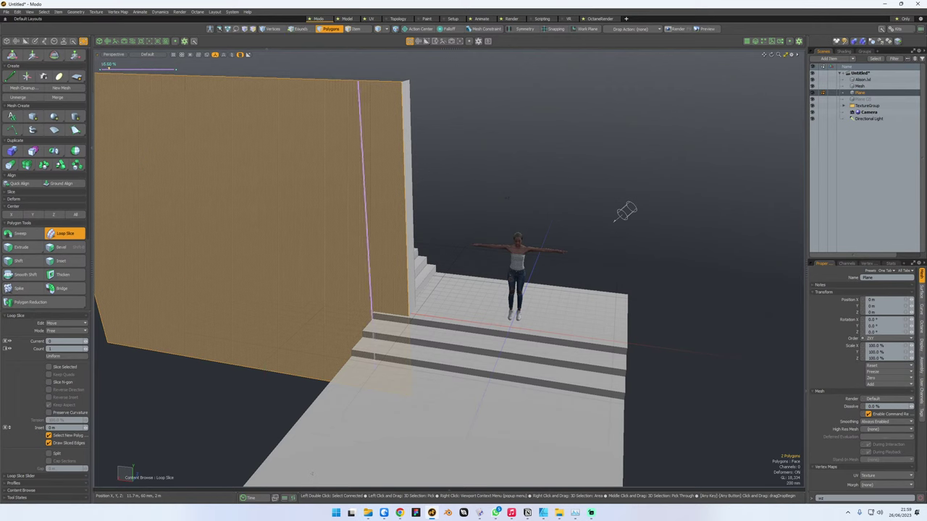
key(space)
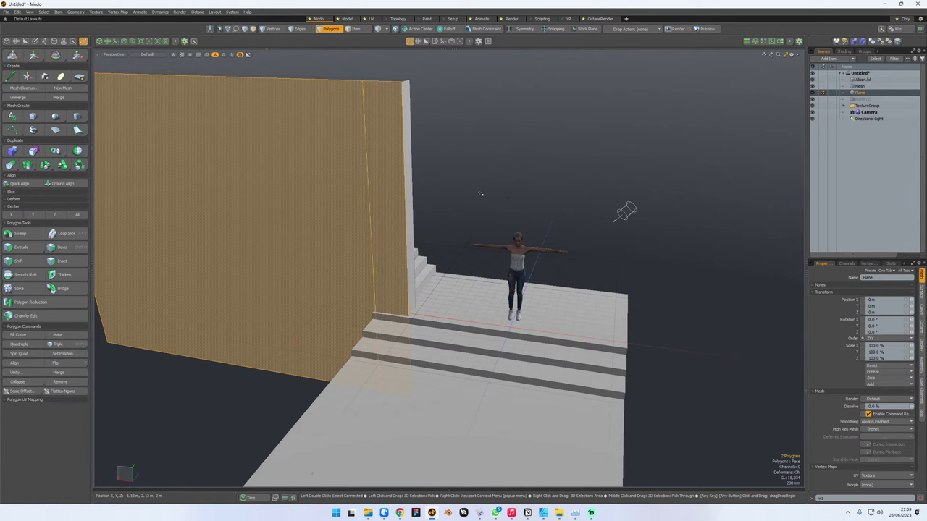
click(482, 194)
- Extrude the larger section of the sliced wall face outward about 10.26 m to form a large block
click(341, 292)
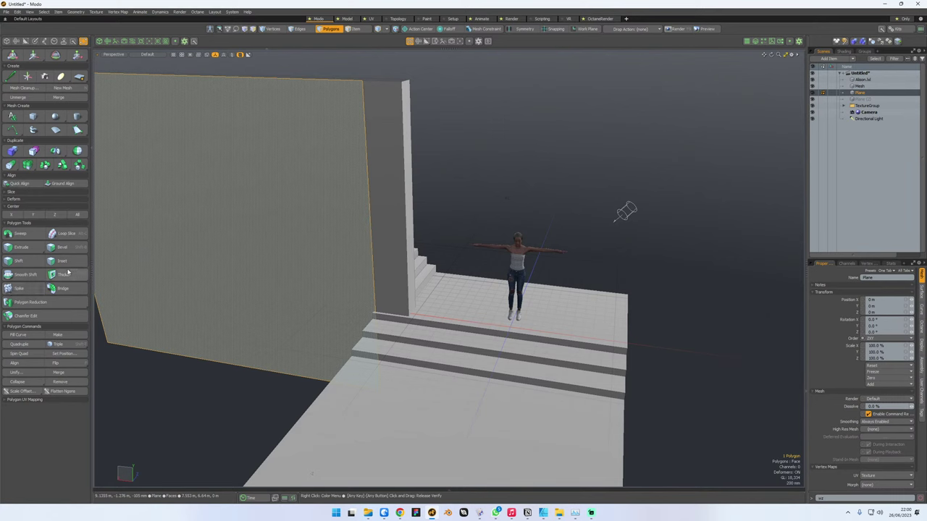
click(22, 247)
click(232, 229)
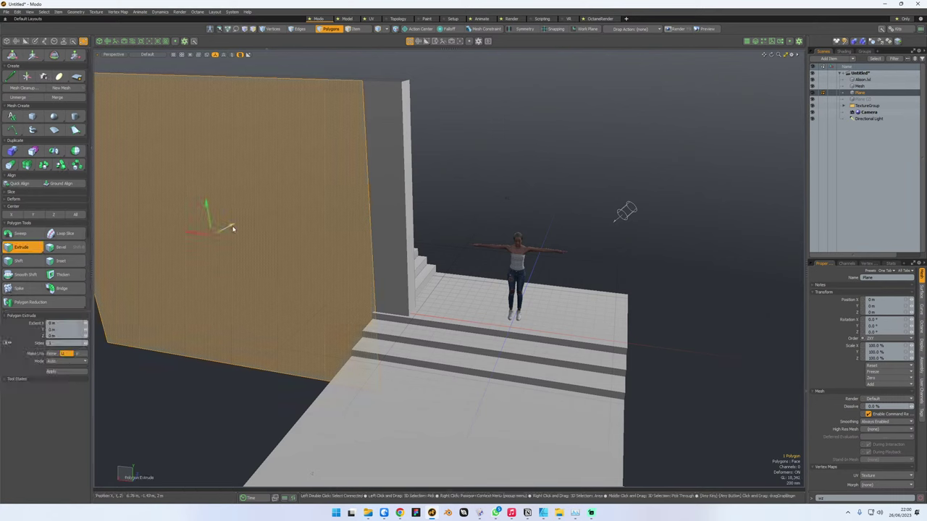
drag(229, 227, 2, 341)
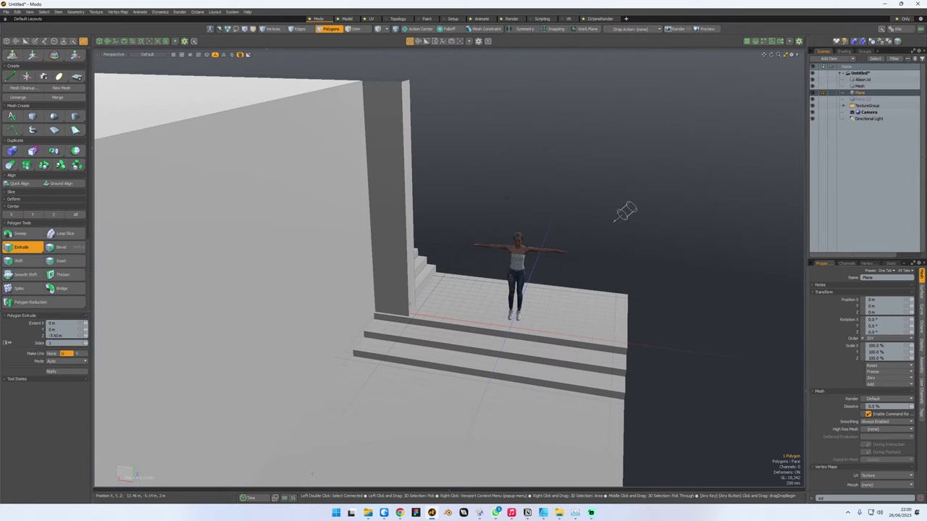
alt+drag(568, 239, 469, 258)
drag(225, 233, 93, 248)
key(space)
- Delete the unneeded hidden faces of the extruded block, including its outer end and underside
scroll(372, 254, down, 5)
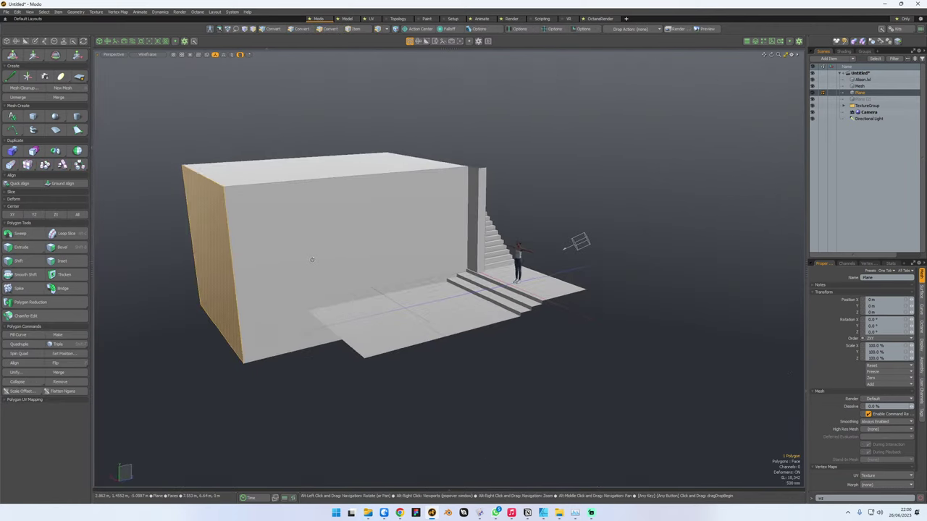
alt+drag(312, 258, 289, 273)
alt+drag(305, 305, 381, 285)
key(Delete)
alt+drag(494, 359, 478, 270)
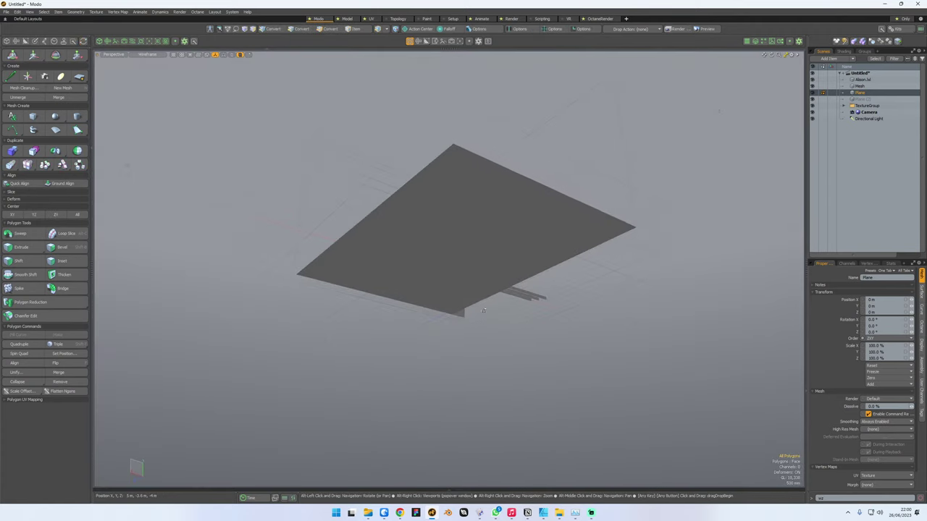
click(477, 268)
key(Delete)
alt+drag(290, 270, 484, 288)
key(ctrl+z)
mouse_move(477, 242)
alt+mouse_down()
mouse_move(493, 232)
mouse_move(478, 206)
mouse_move(444, 187)
mouse_move(377, 246)
mouse_move(527, 213)
mouse_move(450, 196)
mouse_move(552, 215)
mouse_move(564, 240)
mouse_move(487, 288)
mouse_move(513, 239)
mouse_move(481, 241)
alt+mouse_up()
key(Delete)
scroll(513, 238, up, 5)
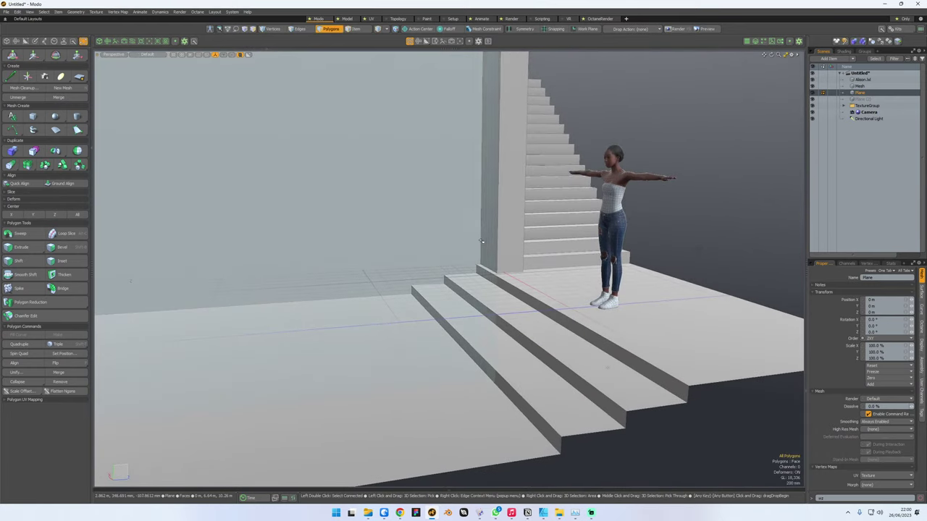
- Make the Mesh item containing the platform and steps active for component editing
key(2)
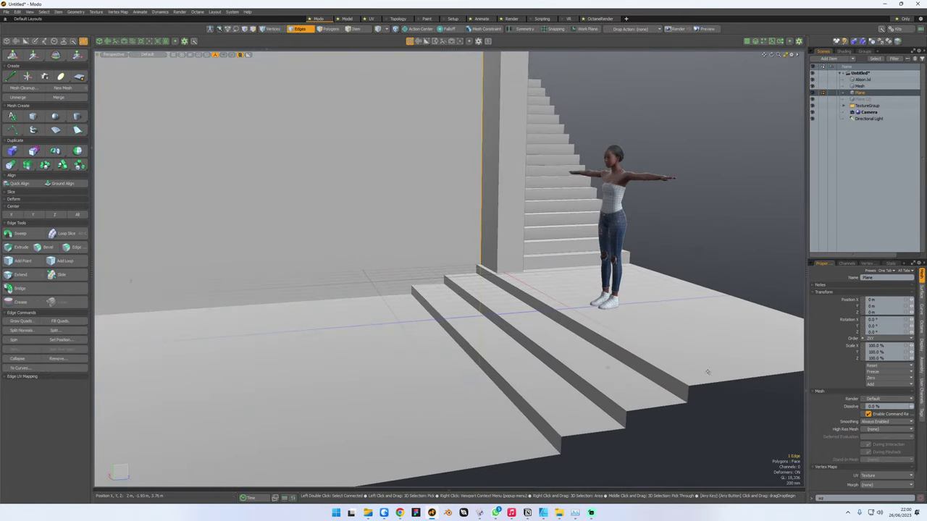
click(711, 384)
key(5)
click(686, 371)
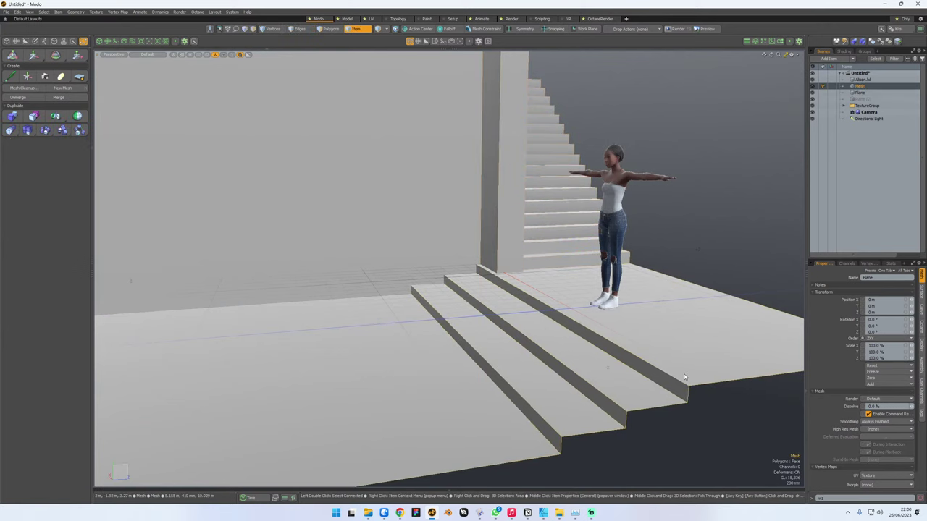
key(3)
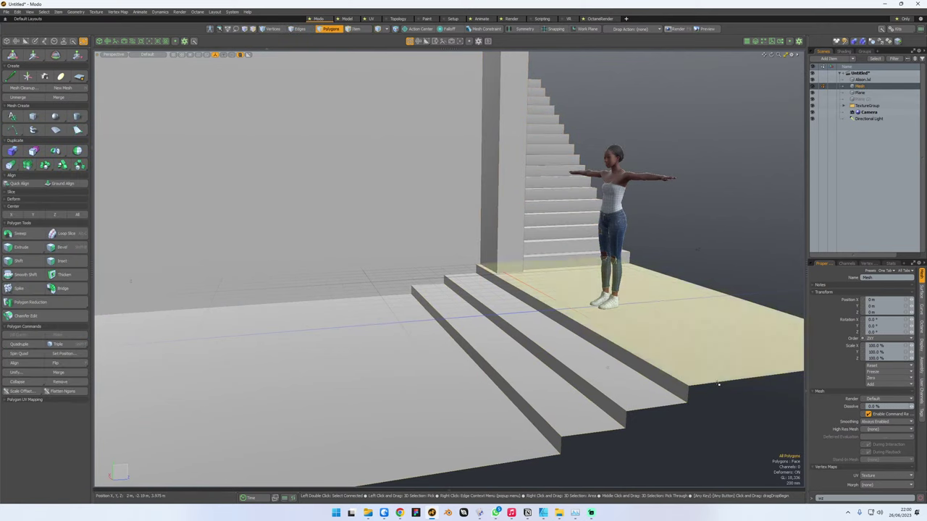
- Select the seven open side edges of the platform, steps and lower floor, and move them outward to widen all levels
key(2)
shift+click(689, 394)
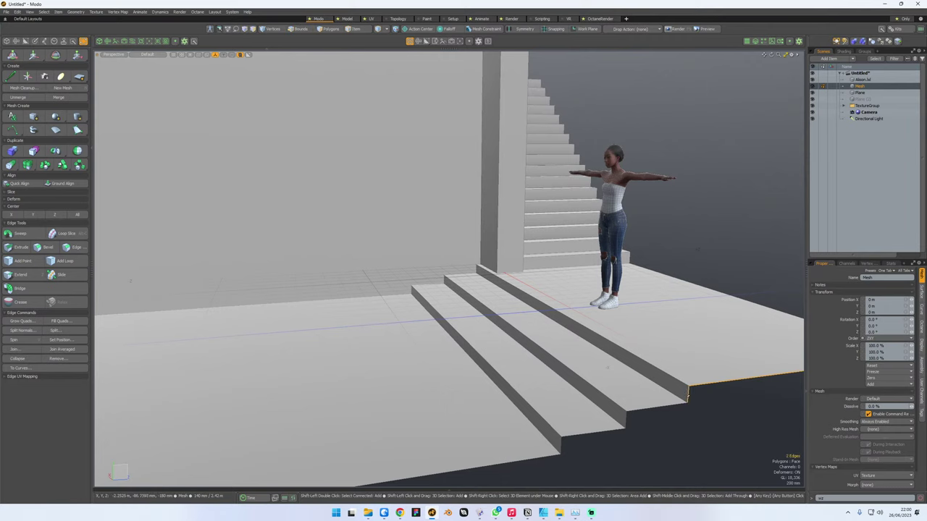
shift+click(661, 407)
shift+click(627, 419)
shift+click(606, 432)
shift+click(561, 445)
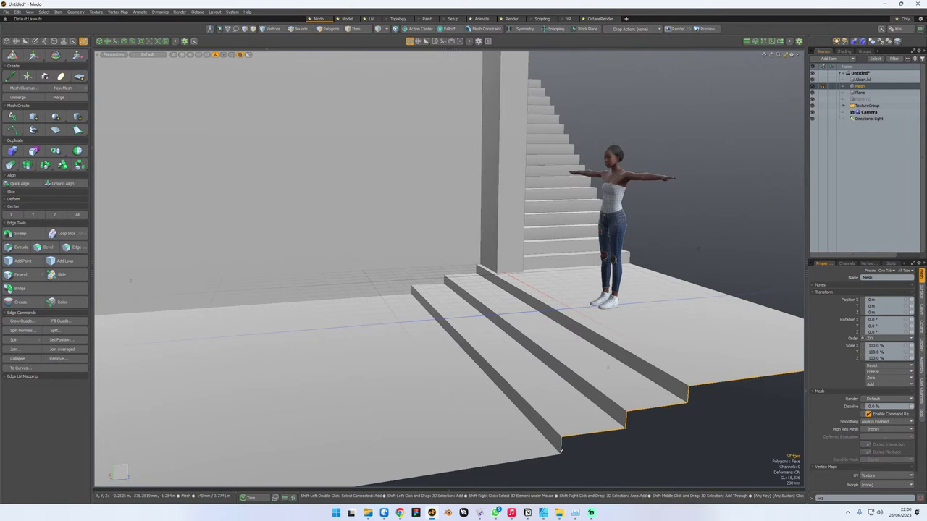
shift+click(537, 459)
key(w)
ctrl+alt+drag(506, 426, 510, 471)
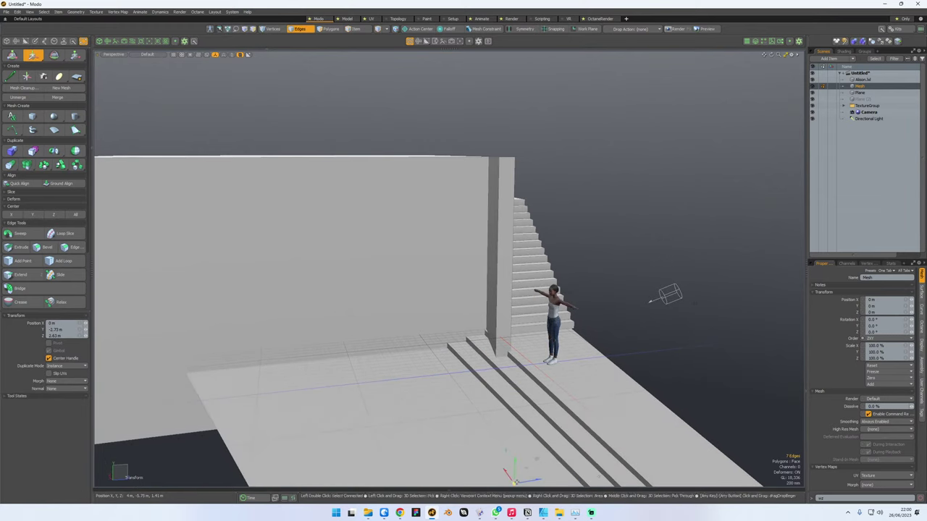
key(ctrl+z)
drag(428, 407, 598, 407)
key(q)
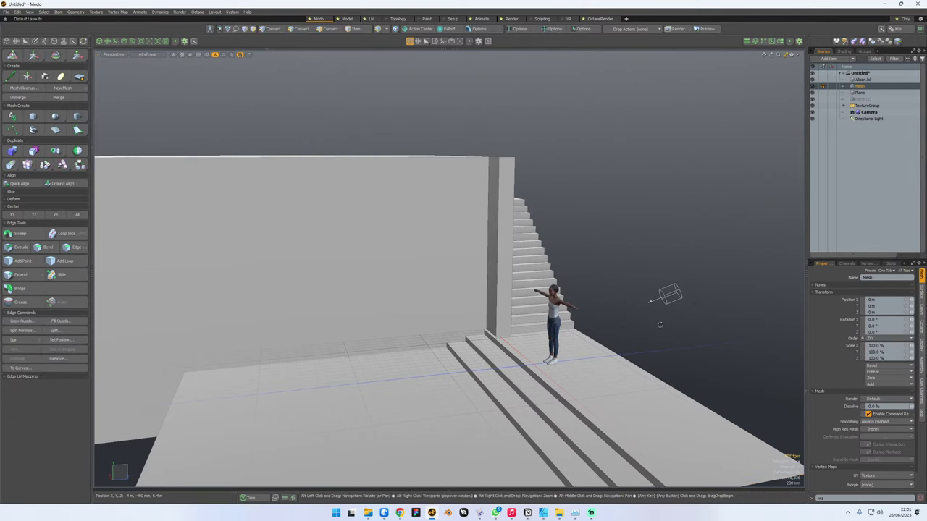
alt+drag(348, 445, 408, 381)
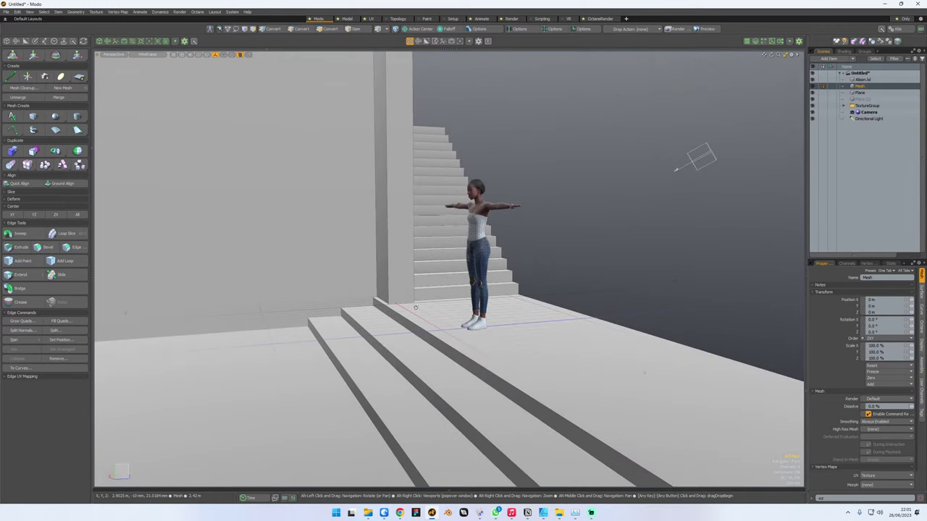
- Select the outer end edge of the lower pool floor and move it down 700 mm so the floor slopes away from the steps
key(2)
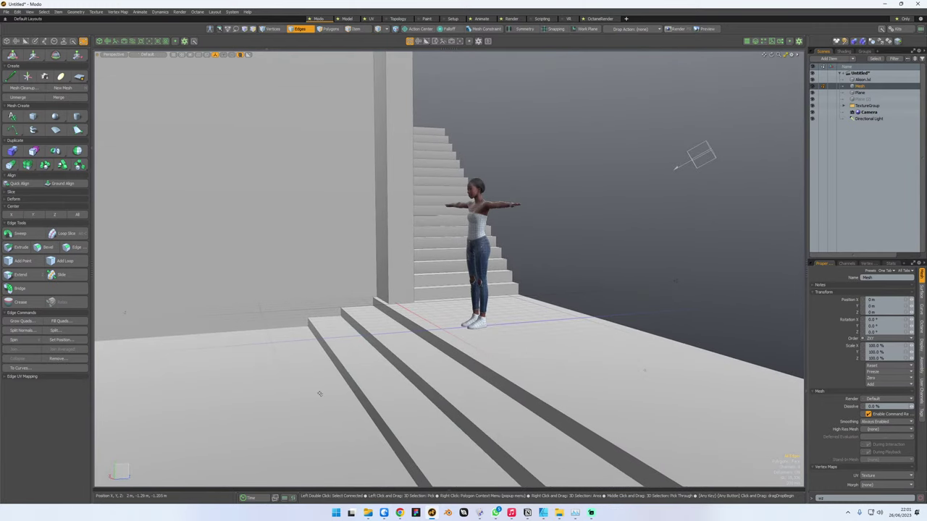
ctrl+alt+drag(299, 377, 379, 343)
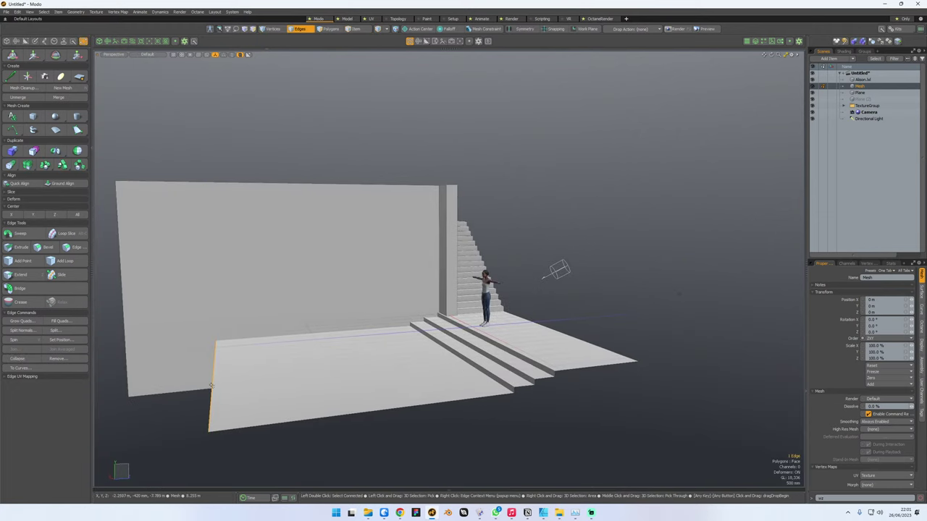
key(w)
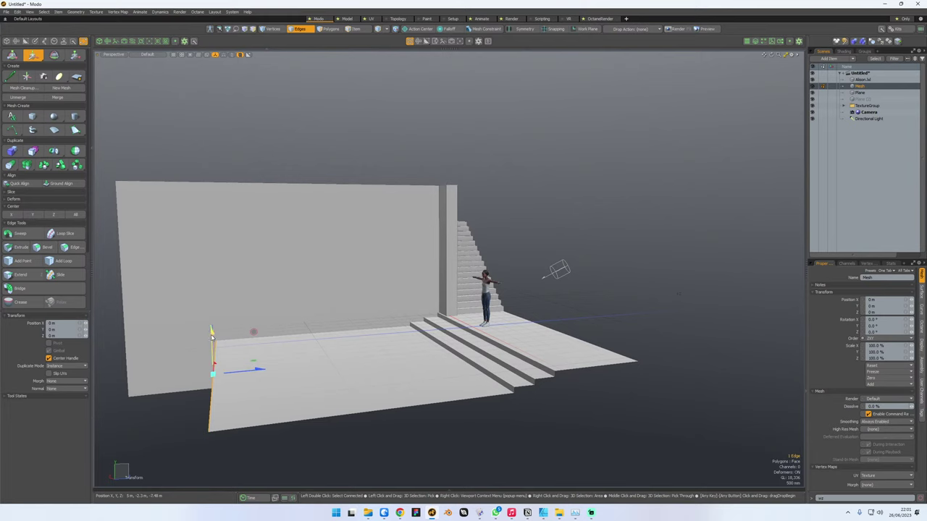
drag(210, 331, 213, 360)
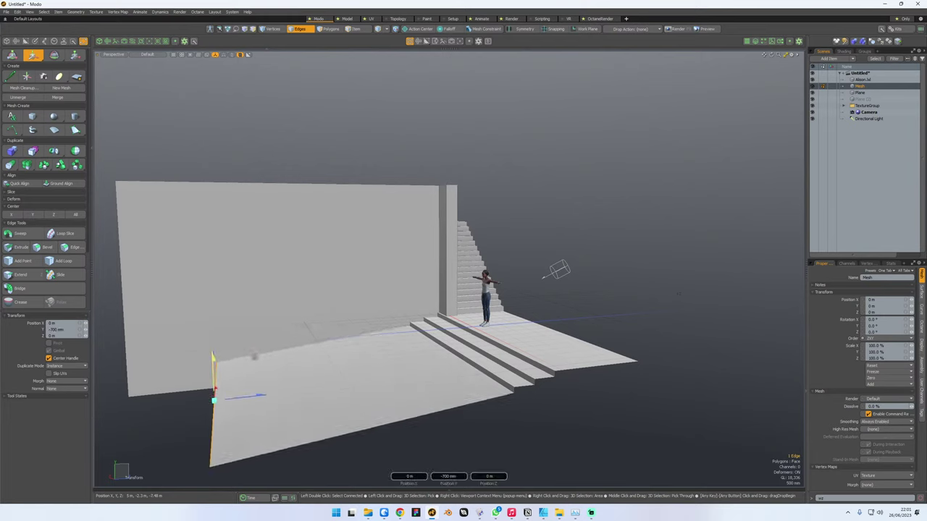
key(space)
key(Escape)
alt+drag(369, 377, 333, 356)
alt+right_drag(333, 357, 415, 356)
alt+drag(415, 357, 434, 384)
key(2)
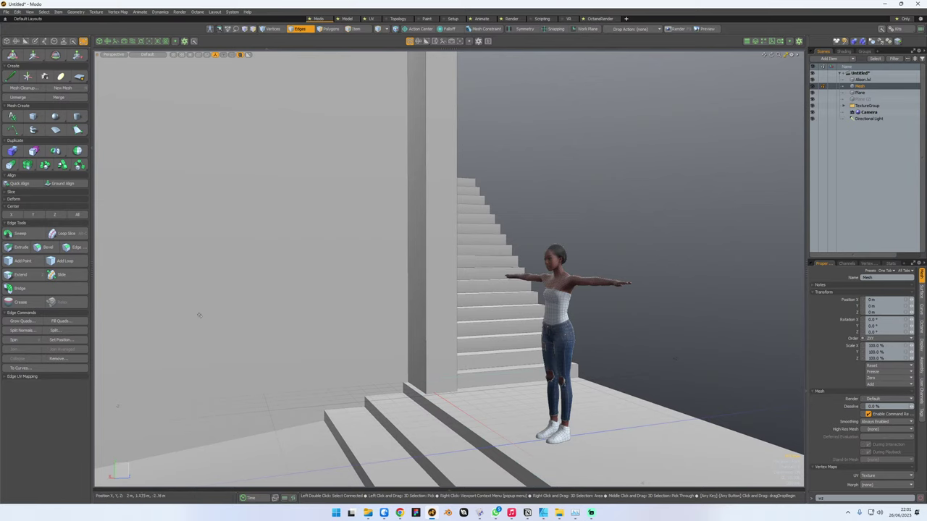
- Make the Plane item containing the walls and pillar active for component editing
key(alt)
scroll(390, 321, down, 5)
alt+drag(385, 313, 409, 270)
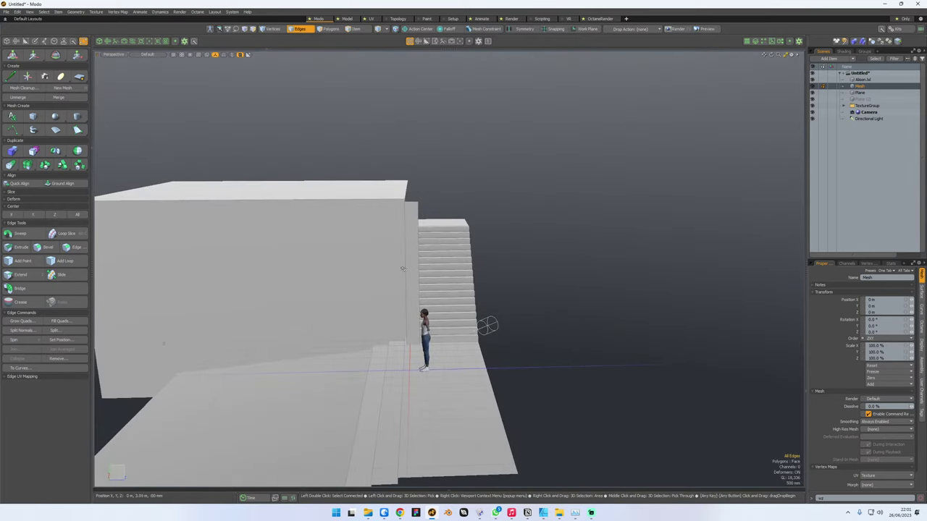
key(5)
click(404, 276)
alt+drag(378, 305, 424, 281)
key(3)
click(415, 278)
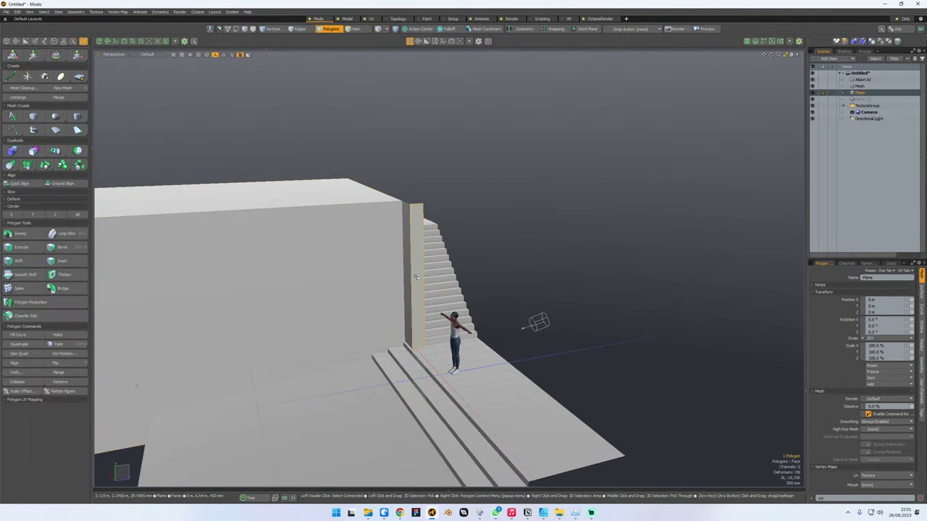
shift+double_click(408, 279)
key(ctrl+z)
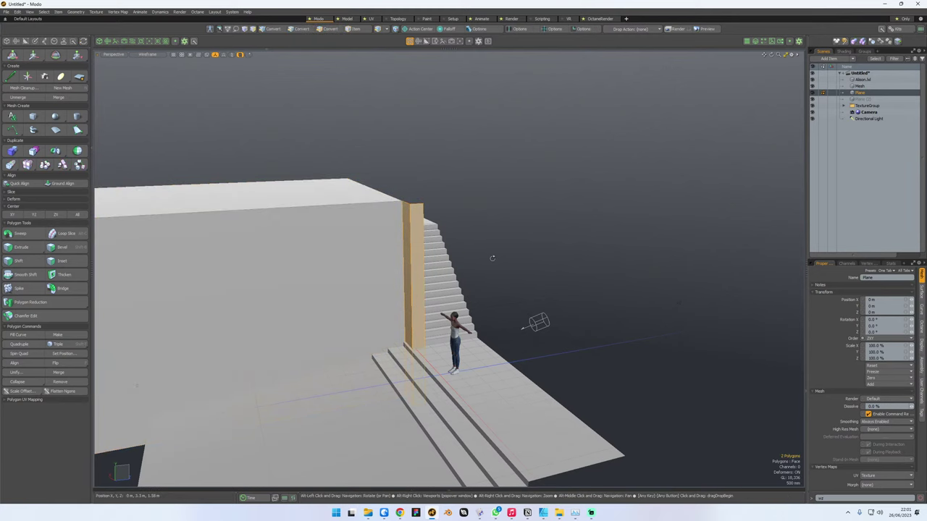
alt+drag(492, 259, 517, 252)
scroll(373, 295, down, 3)
alt+drag(365, 292, 352, 287)
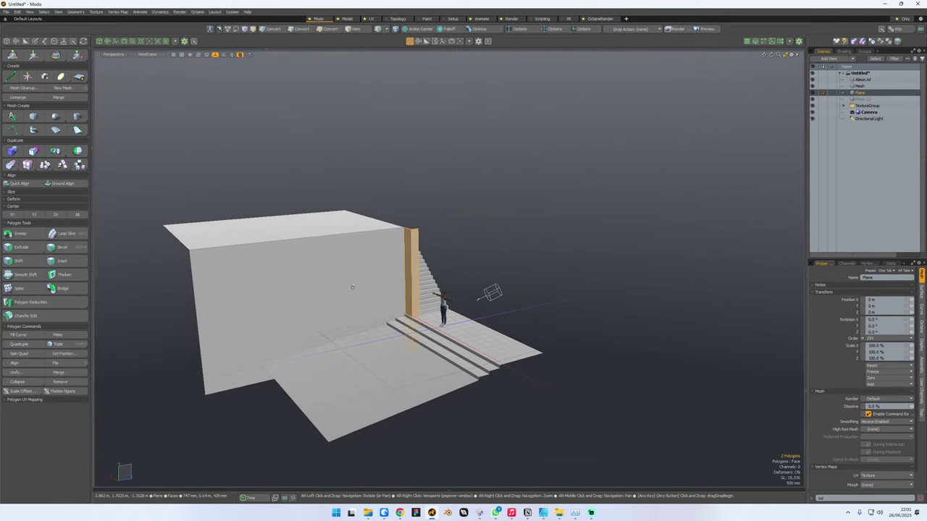
scroll(352, 287, up, 4)
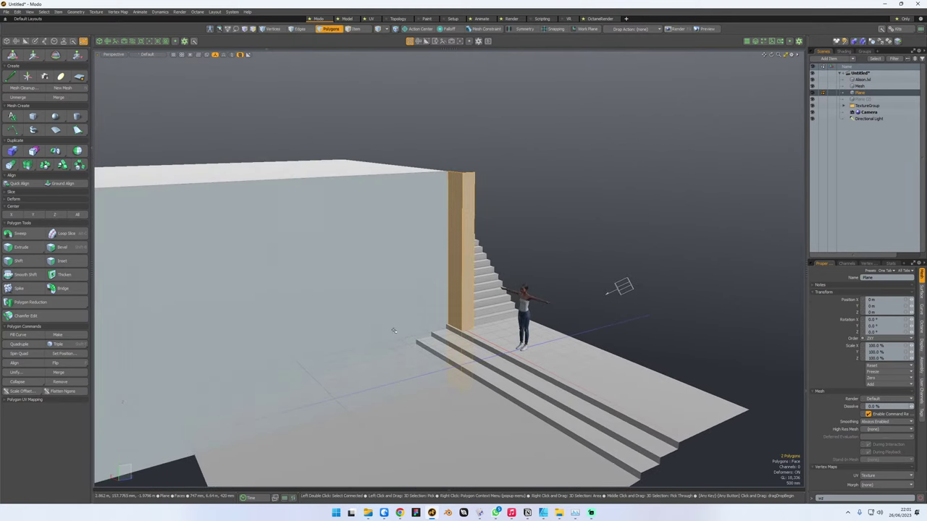
click(557, 266)
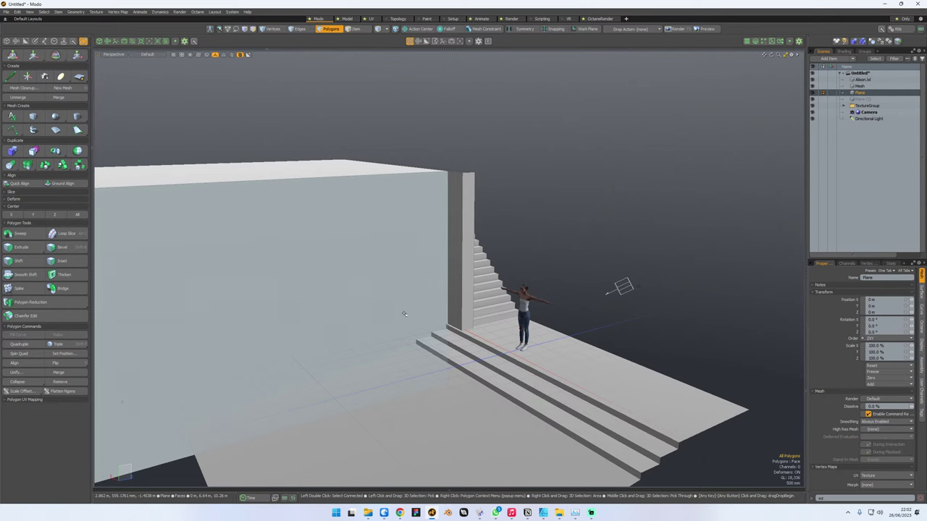
- Delete the top face of the large extruded wall block
alt+drag(361, 327, 354, 338)
scroll(389, 302, down, 3)
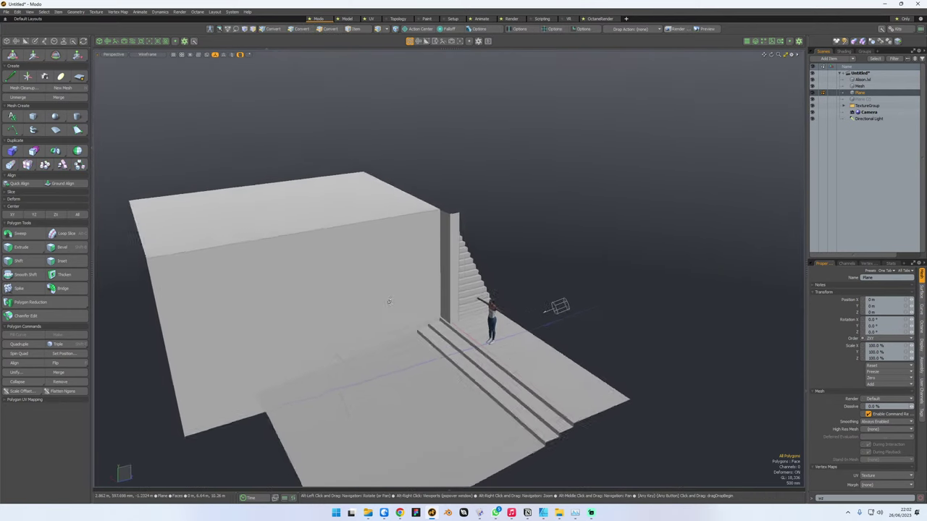
alt+drag(389, 302, 318, 300)
click(33, 118)
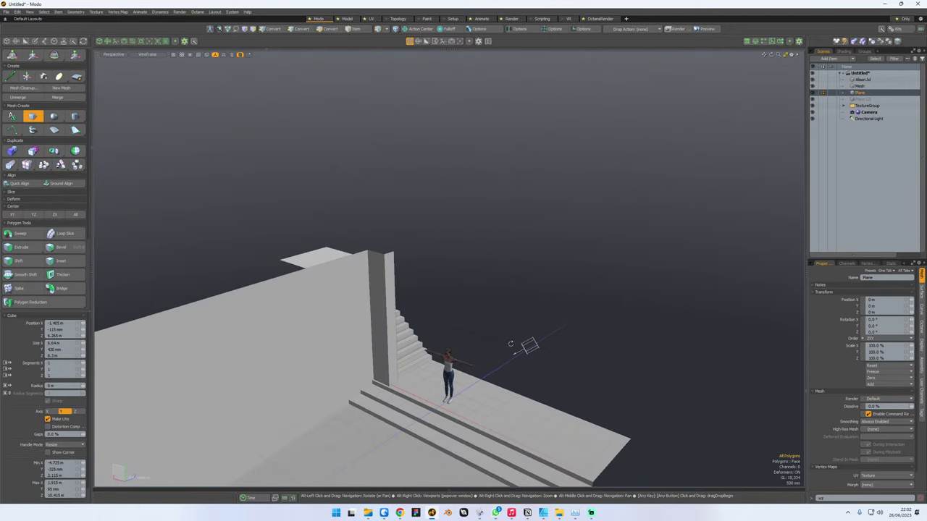
alt+drag(518, 345, 394, 335)
key(q)
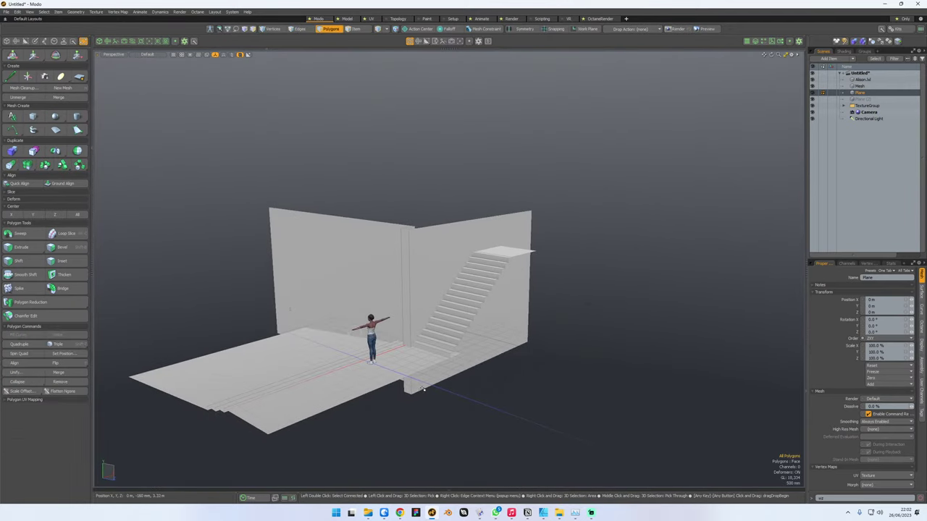
- Select the open side edge of the platform near the foot of the staircase in the Mesh item
key(2)
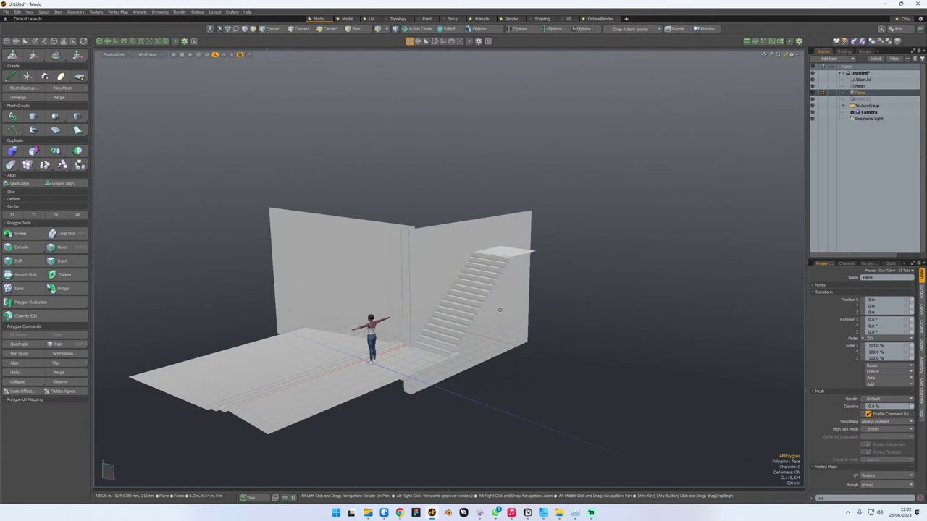
scroll(315, 421, up, 3)
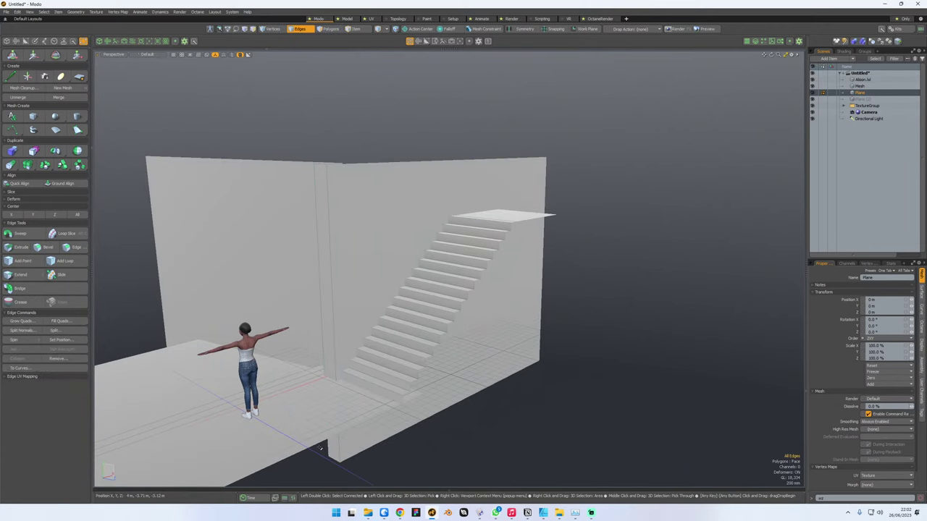
key(3)
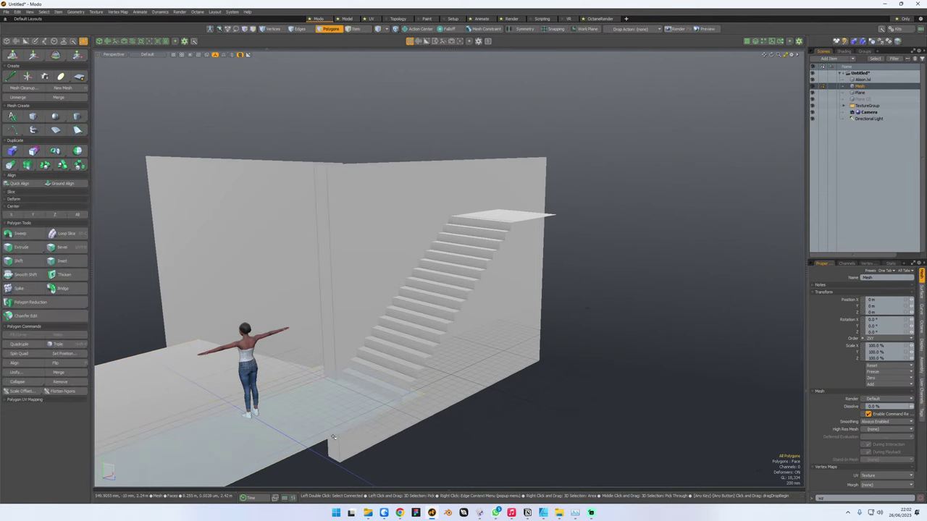
key(2)
click(408, 403)
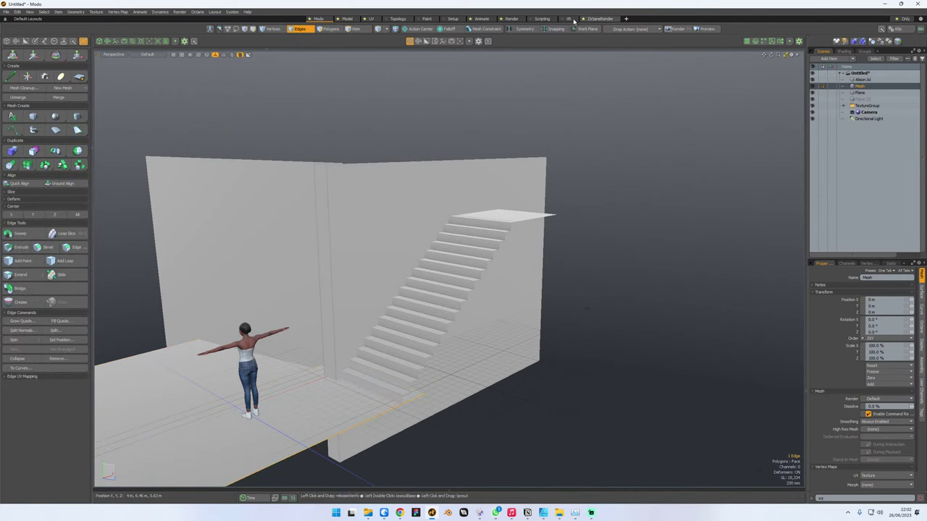
alt+drag(482, 301, 554, 311)
click(588, 29)
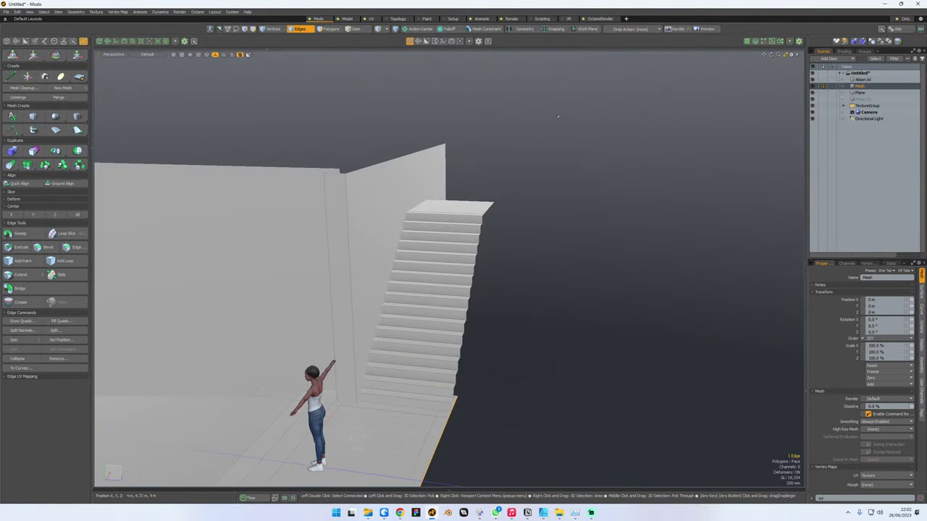
- Make the Plane item active again and select the tall wall face running beside the staircase
key(3)
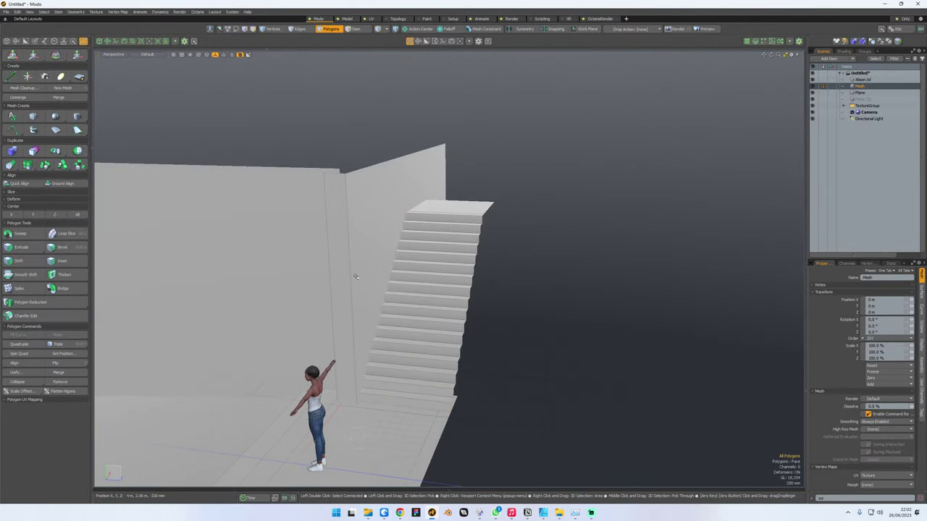
key(5)
click(355, 269)
key(3)
click(359, 258)
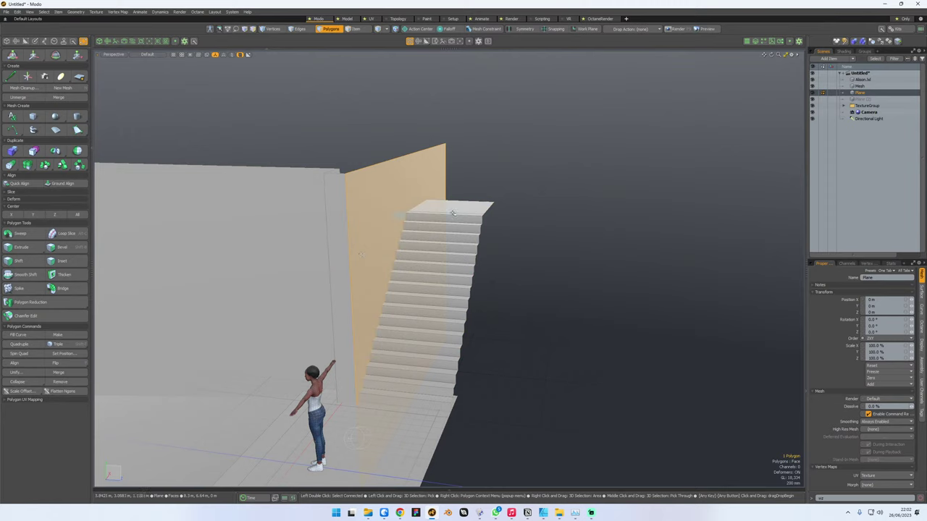
- Draw a box beside the staircase, about 1.84 m by 1.82 m and 3.43 m deep
click(595, 30)
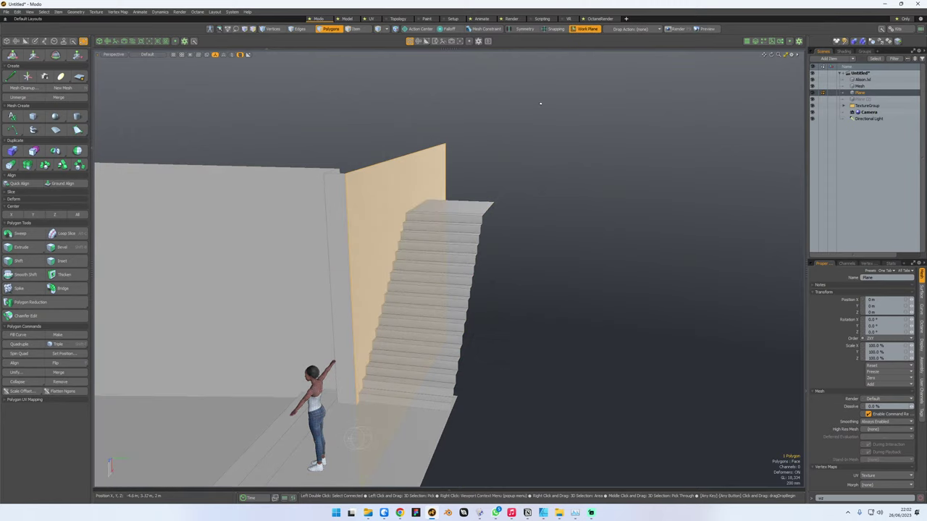
click(33, 116)
drag(517, 243, 605, 328)
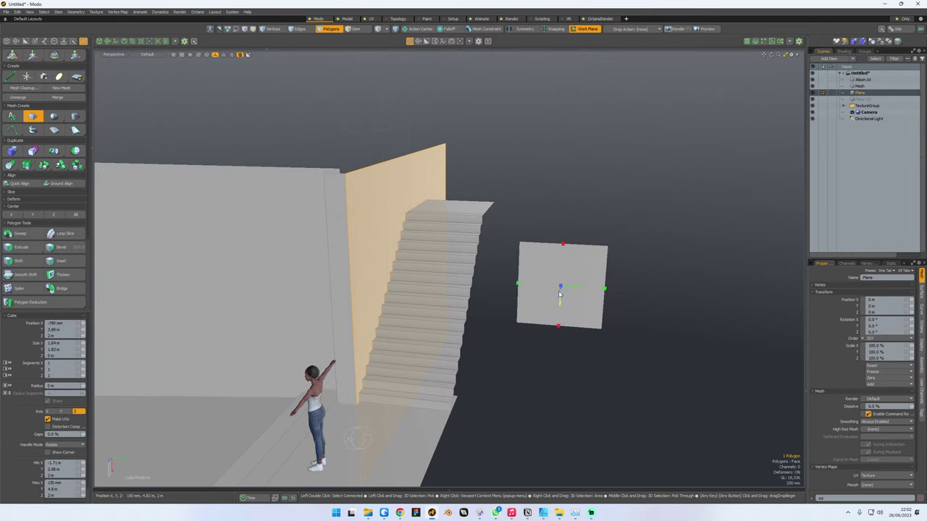
drag(561, 286, 553, 353)
alt+drag(637, 297, 502, 300)
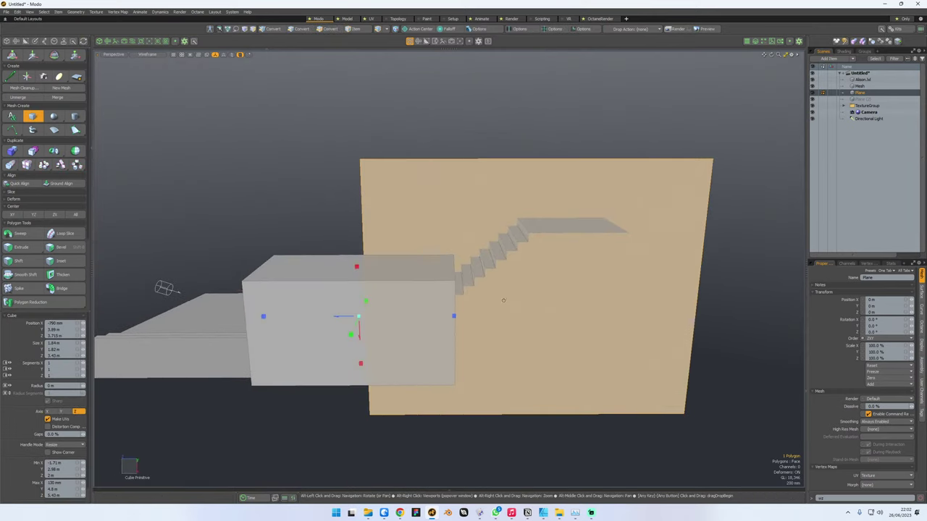
- Stretch the box into a long wall about 4.32 m high and 13.64 m long
drag(452, 318, 697, 316)
drag(482, 267, 484, 122)
alt+drag(362, 330, 546, 297)
alt+drag(607, 275, 456, 305)
alt+scroll(434, 310, down, 2)
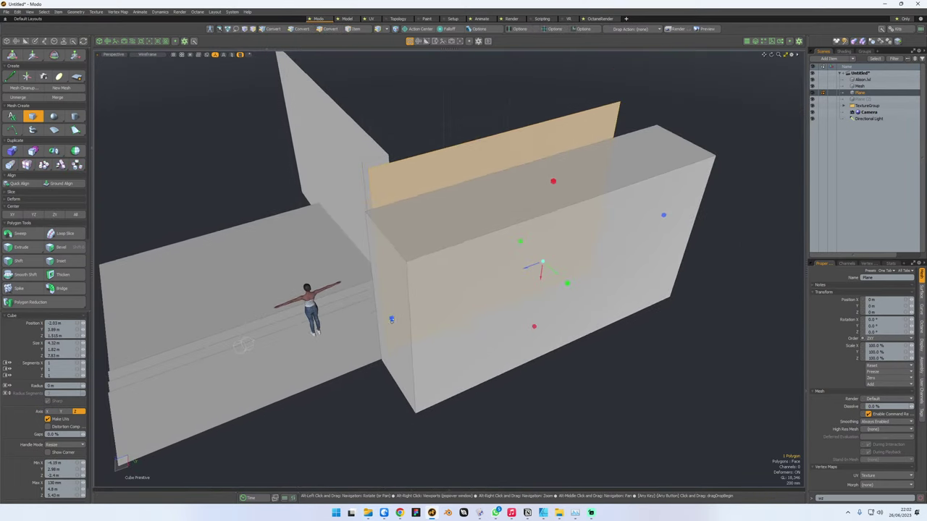
drag(394, 320, 148, 435)
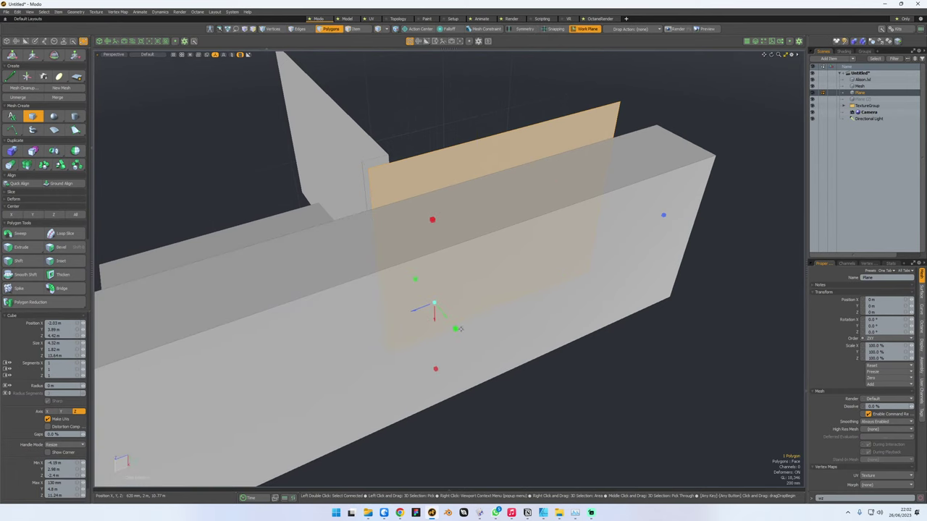
- Bring the wall in against the stairs, about 1.44 m thick, and extend it down to about 5.82 m tall
alt+drag(459, 329, 513, 401)
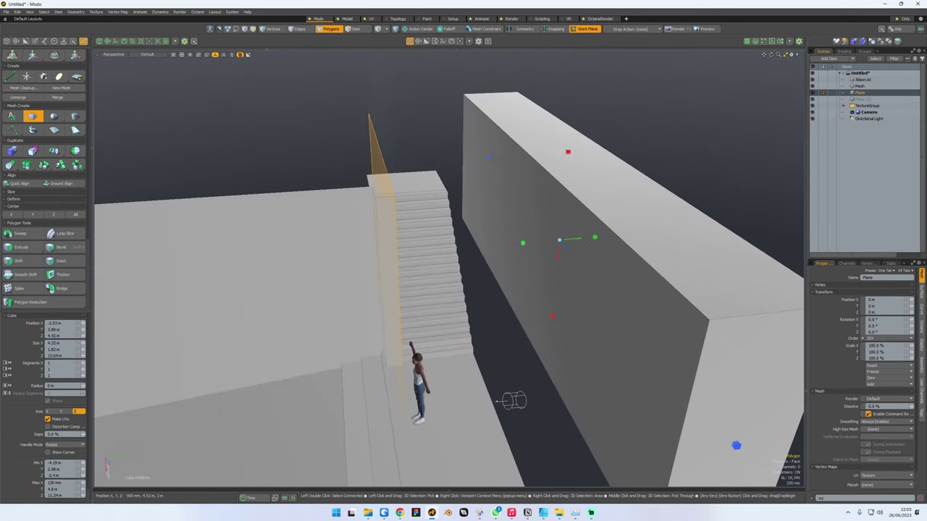
drag(594, 240, 515, 244)
alt+drag(515, 244, 595, 174)
drag(507, 307, 506, 362)
key(alt)
alt+shift+drag(541, 307, 531, 245)
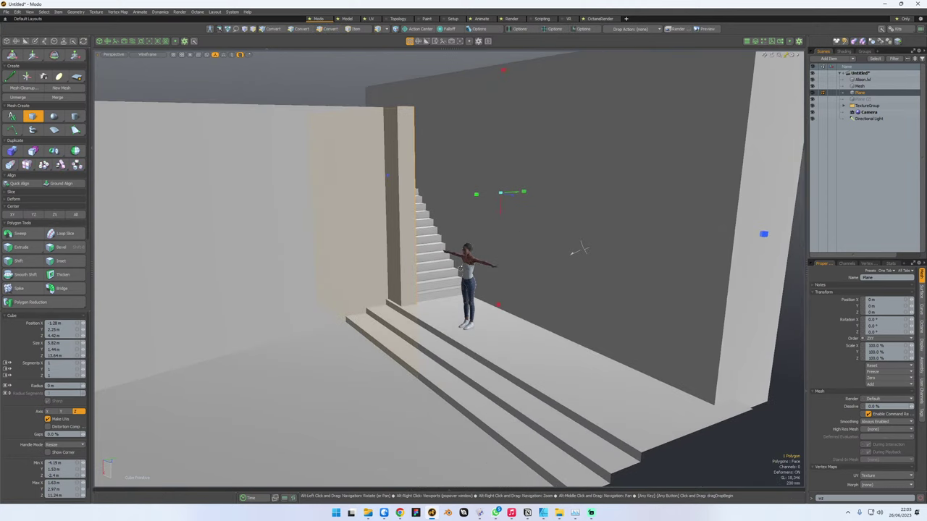
scroll(471, 279, up, 4)
alt+drag(472, 297, 479, 280)
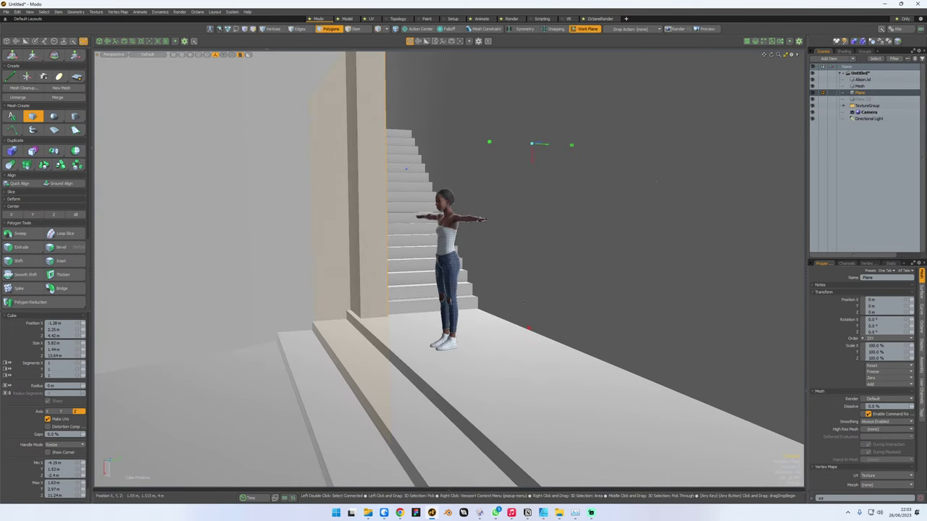
alt+drag(617, 290, 605, 289)
key(space)
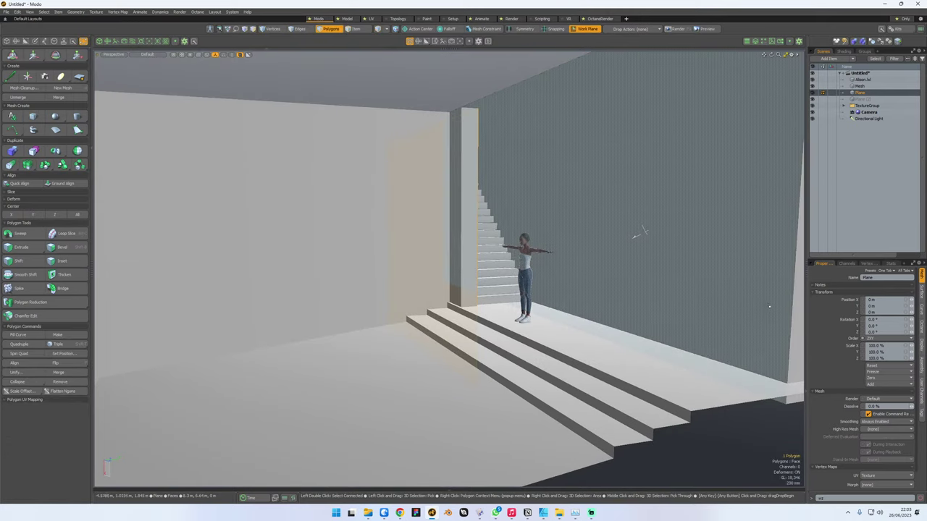
- Lengthen the wall by moving its near end face about 3.86 m along Z
alt+drag(564, 324, 580, 326)
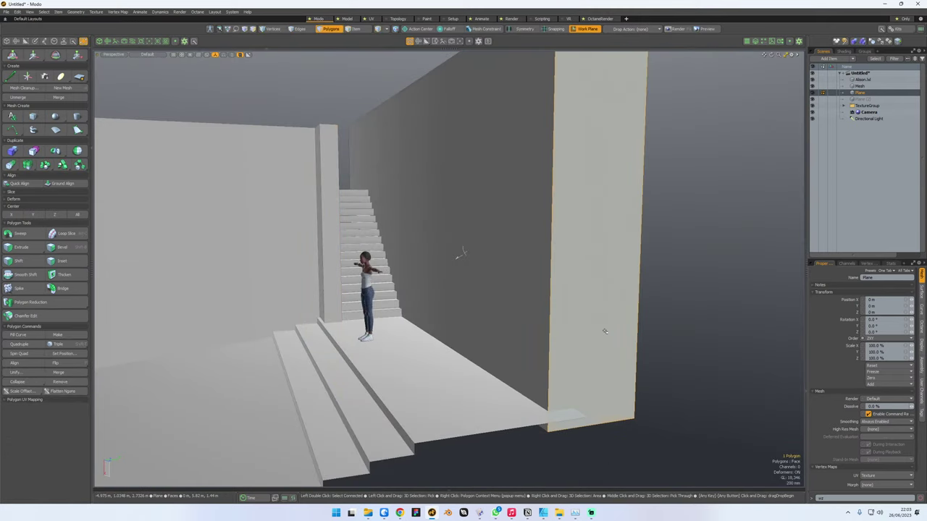
click(617, 249)
key(w)
alt+drag(616, 249, 805, 329)
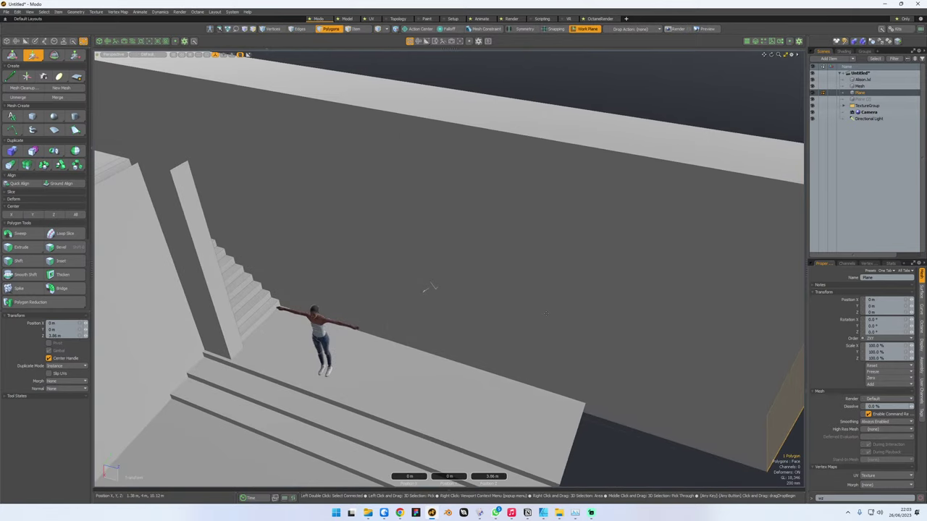
key(q)
- Start a loop slice on the whole wall with two horizontal cuts
alt+drag(545, 313, 478, 343)
scroll(467, 314, up, 5)
key(3)
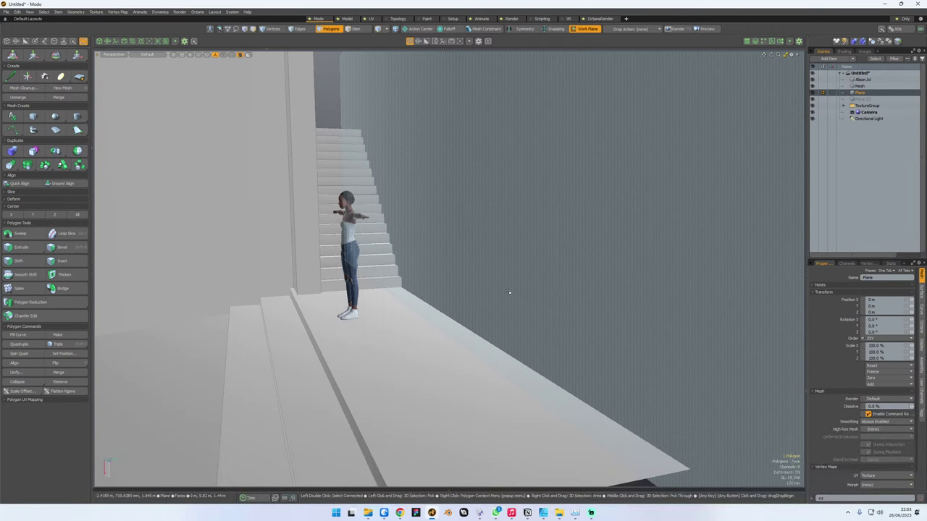
scroll(551, 290, down, 5)
alt+drag(550, 289, 466, 314)
shift+click(466, 314)
alt+drag(351, 327, 485, 319)
scroll(461, 315, down, 5)
scroll(481, 320, up, 5)
key(alt+c)
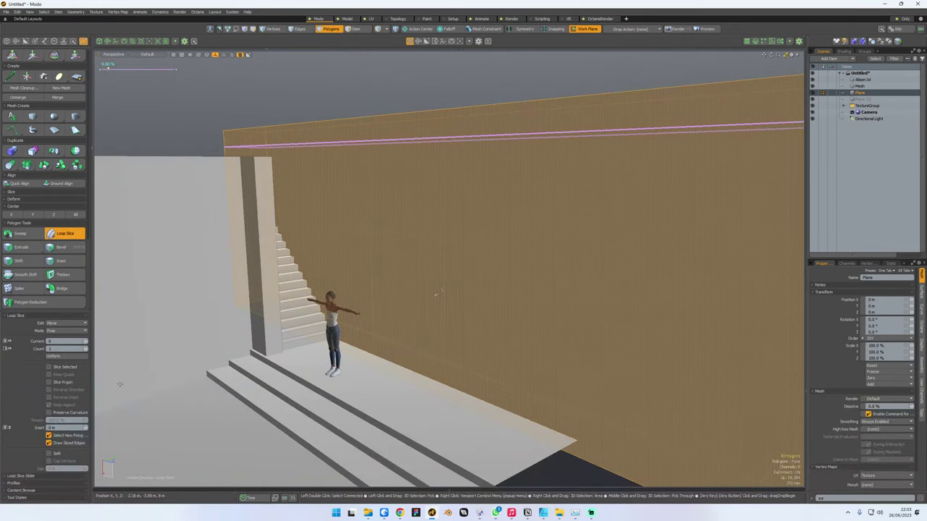
click(87, 349)
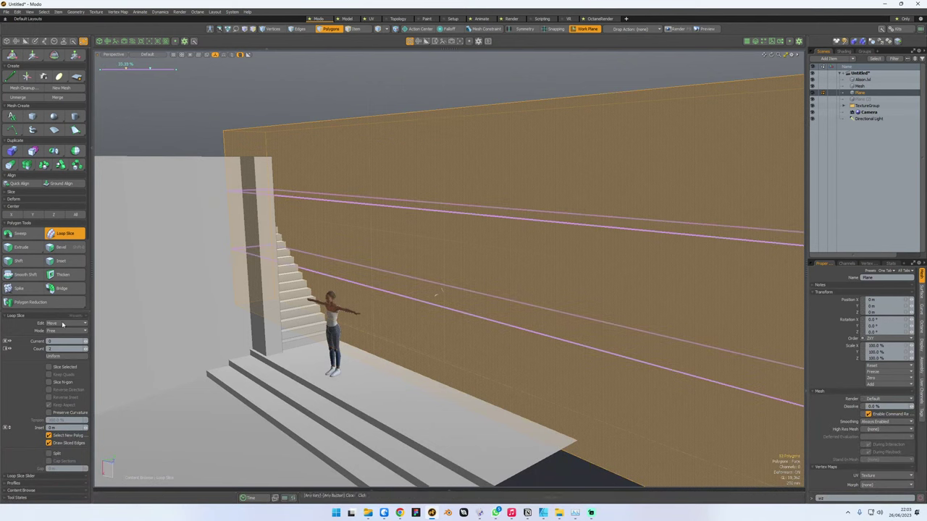
- Set the loop slice mode to Symmetry and spread the two cuts to 10% and 90% of the wall's height
click(73, 331)
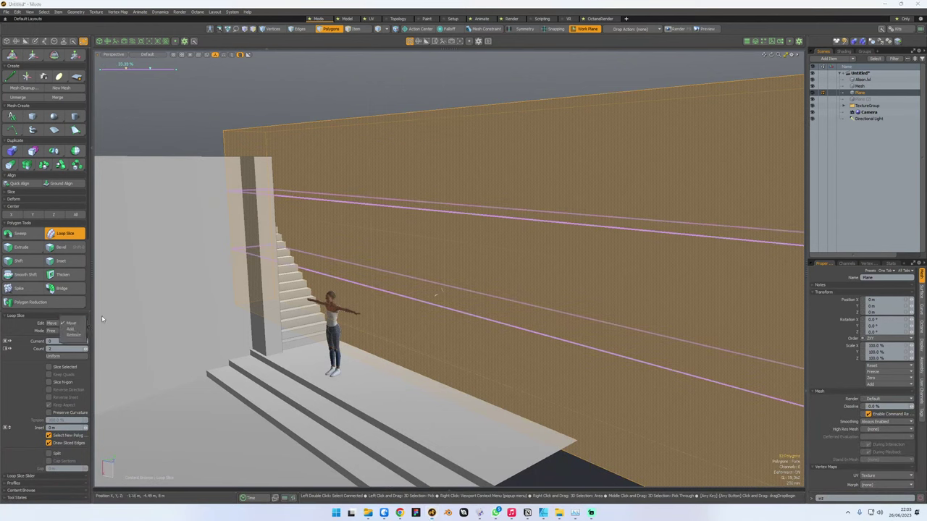
click(29, 332)
click(67, 332)
click(68, 337)
click(68, 333)
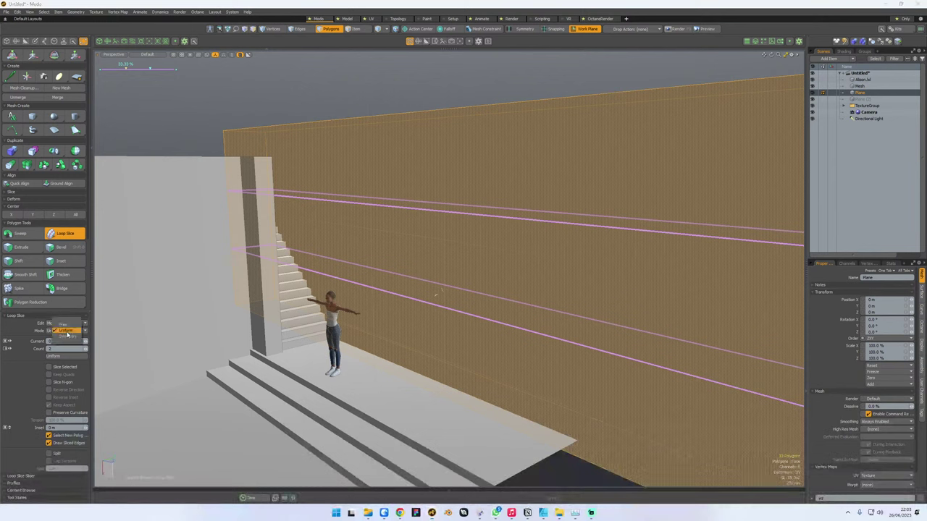
click(67, 335)
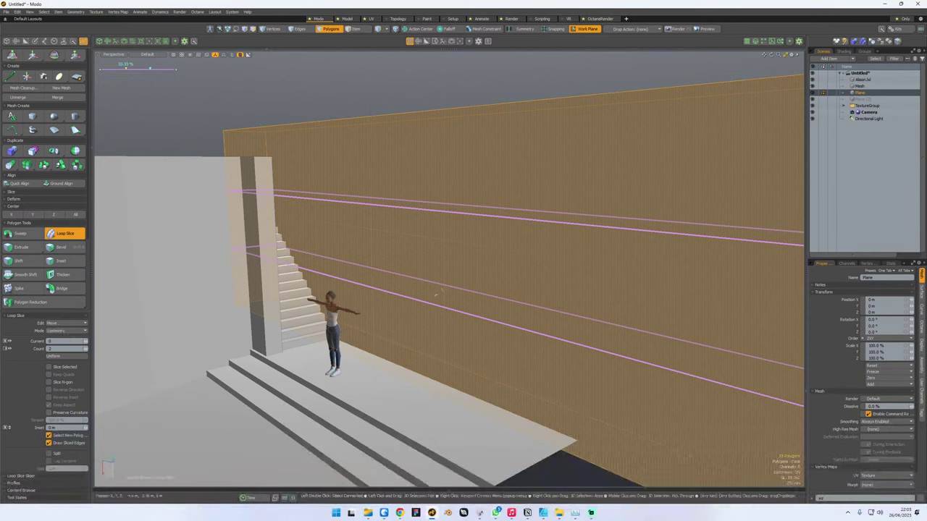
drag(150, 69, 167, 69)
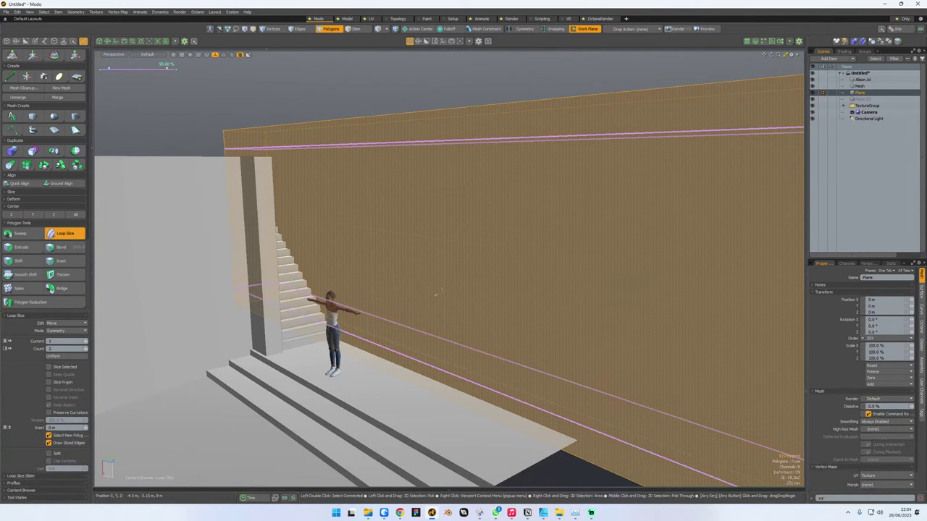
key(space)
- Select the whole wall and add two symmetrical vertical loop slices, moved inward to frame a central panel
click(384, 90)
alt+drag(399, 119, 434, 181)
shift+drag(434, 136, 430, 163)
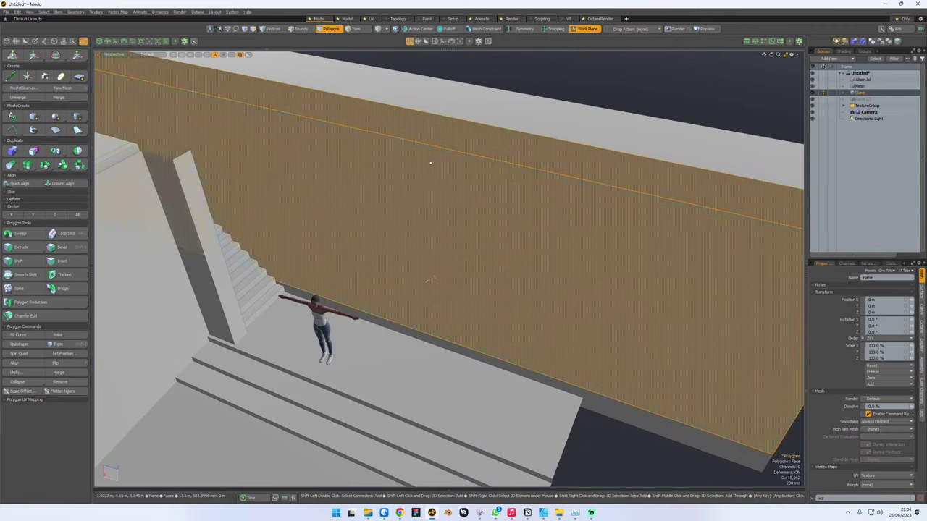
key(])
click(64, 235)
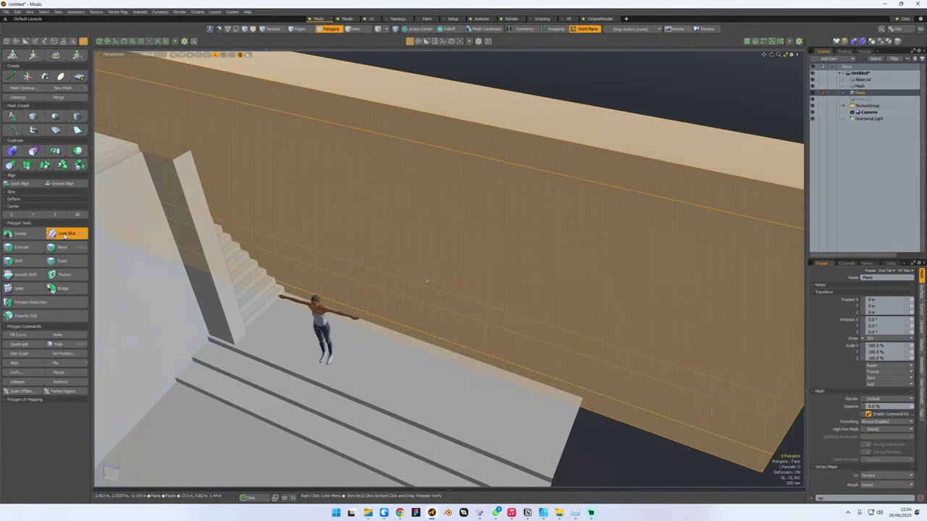
scroll(246, 218, down, 3)
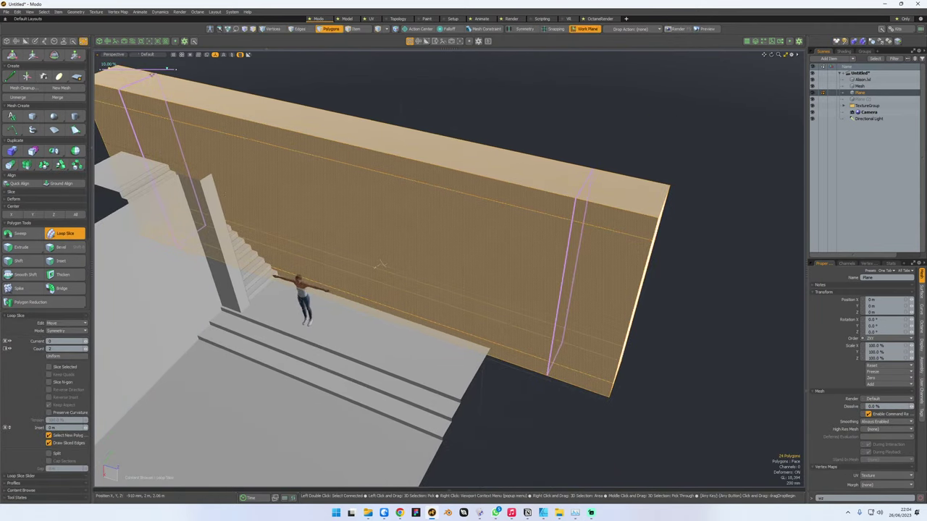
mouse_move(110, 68)
mouse_down()
mouse_move(132, 66)
mouse_move(123, 66)
mouse_up()
key(space)
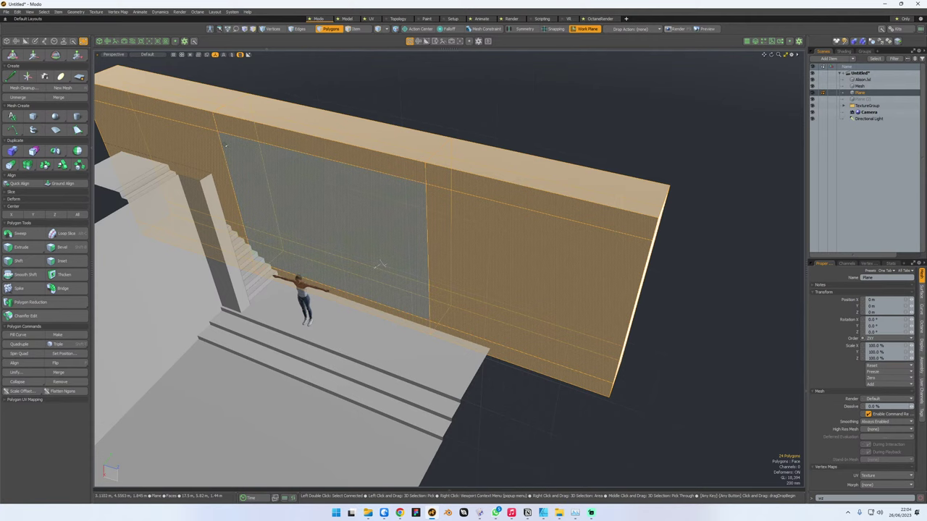
- Select both vertical edge loops around the wall and move them 1.33 m along Z
key(2)
double_click(221, 137)
shift+click(222, 134)
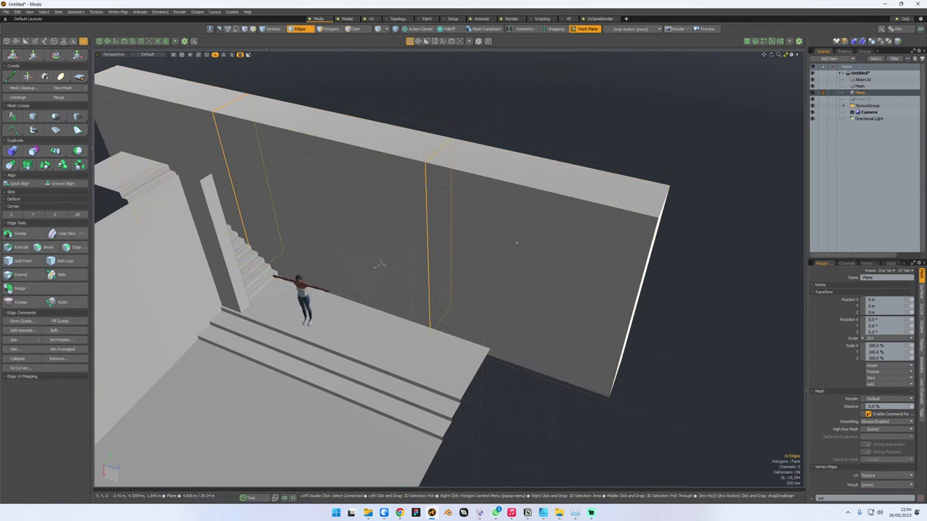
alt+drag(416, 219, 396, 248)
key(w)
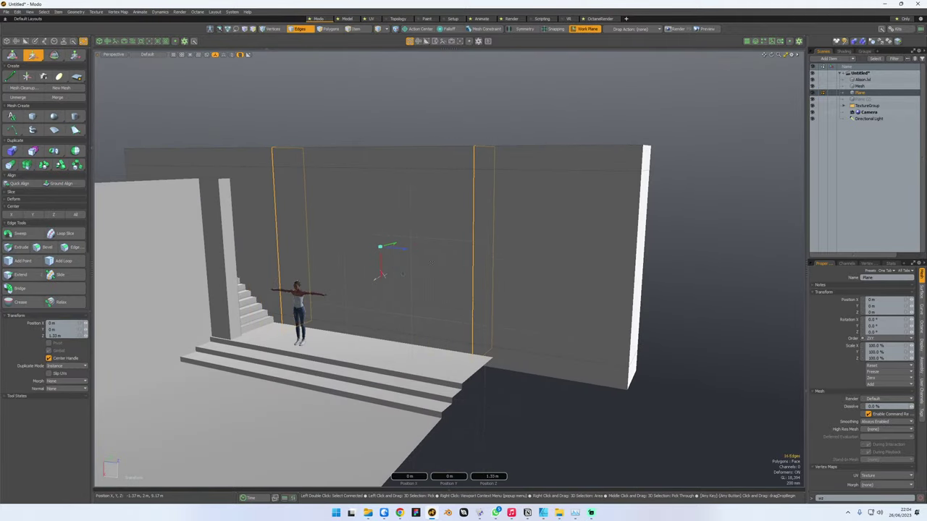
mouse_move(515, 293)
alt+mouse_down()
mouse_move(505, 291)
mouse_move(510, 309)
alt+mouse_up()
click(749, 263)
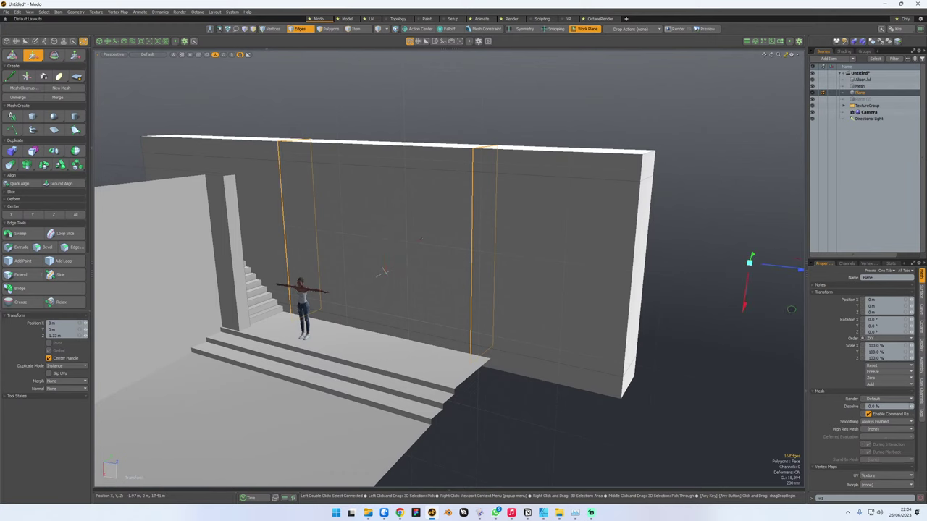
key(space)
- Delete the large central polygons on both sides of the wall to cut a window opening
key(space)
key(space)
click(422, 244)
key(space)
key(space)
click(422, 243)
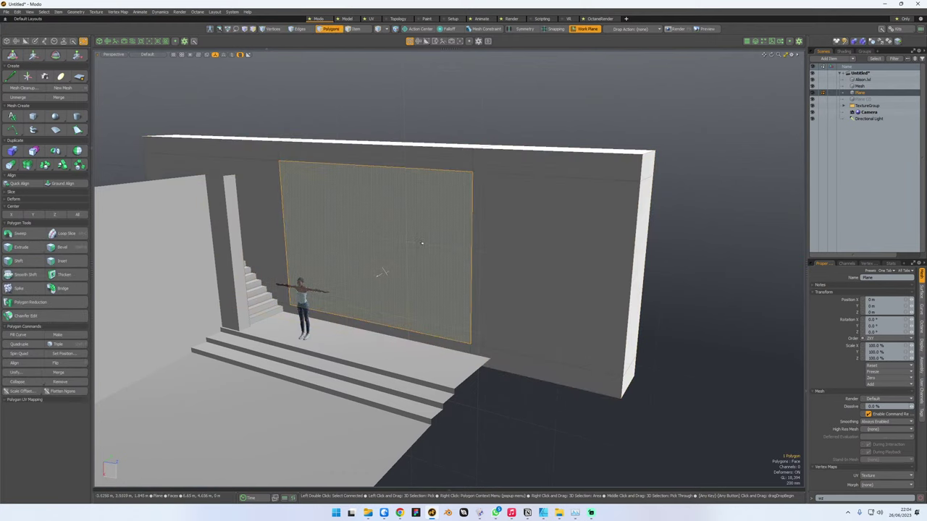
alt+drag(557, 254, 497, 260)
shift+click(501, 264)
key(Delete)
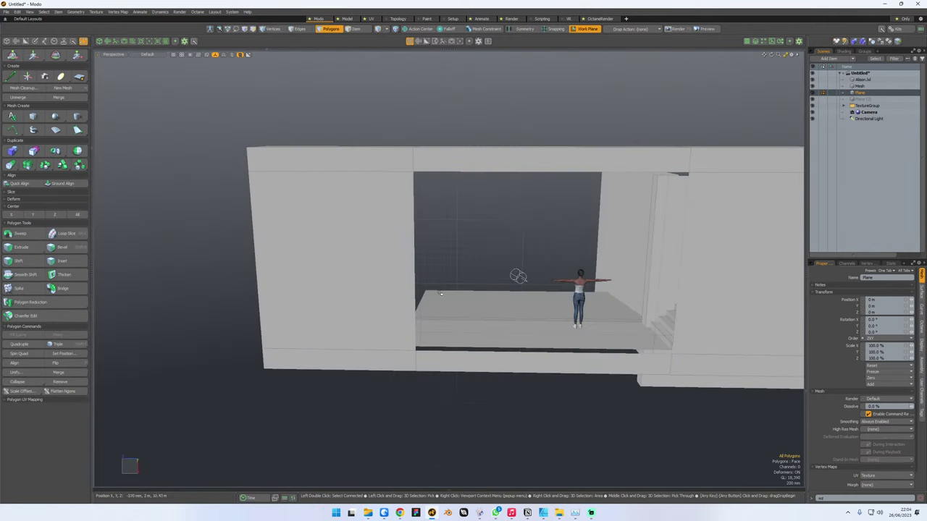
- Select the edge loops around both sides of the window opening and bridge them to close the wall's thickness
alt+drag(391, 305, 435, 308)
scroll(377, 316, up, 4)
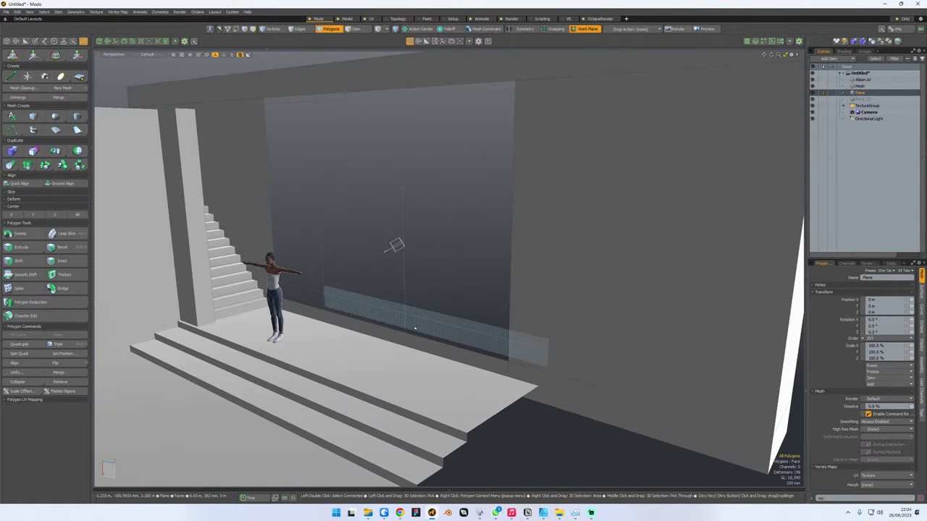
key(space)
key(space)
click(418, 341)
shift+click(435, 312)
alt+drag(449, 310, 439, 340)
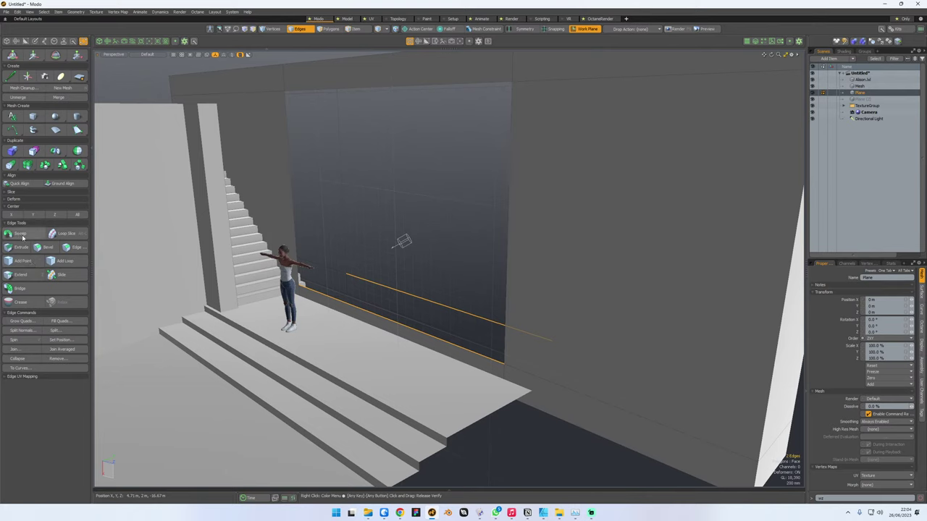
click(22, 234)
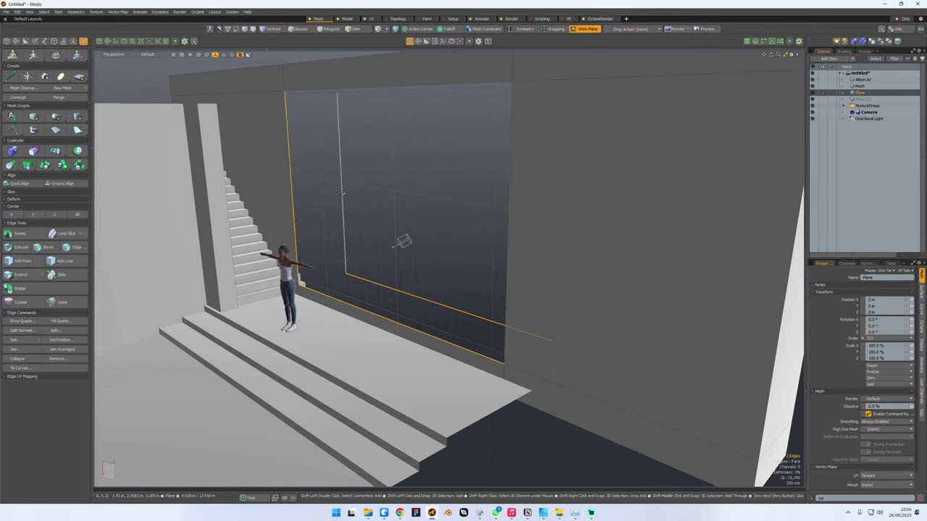
double_click(342, 191)
shift+double_click(288, 153)
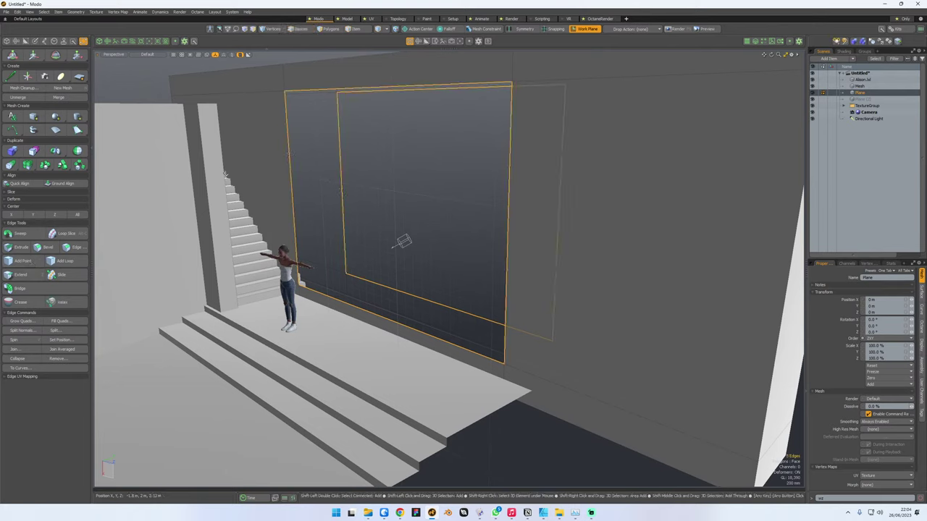
click(33, 290)
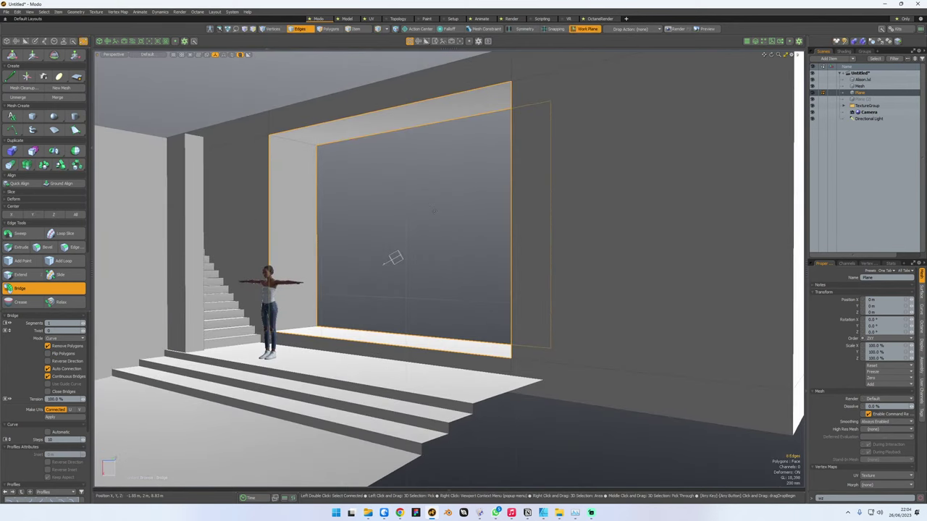
key(Escape)
alt+shift+drag(326, 135, 269, 140)
scroll(269, 140, up, 3)
key(3)
click(274, 141)
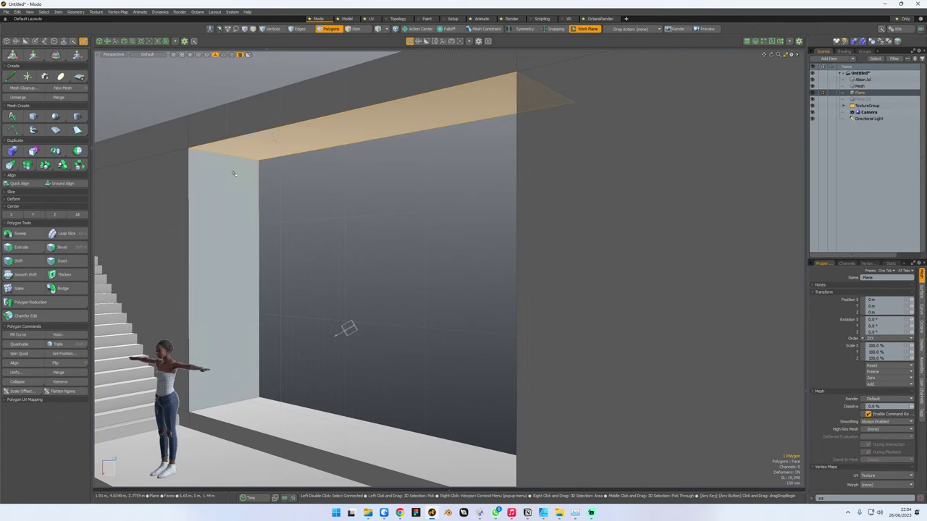
key(2)
click(172, 152)
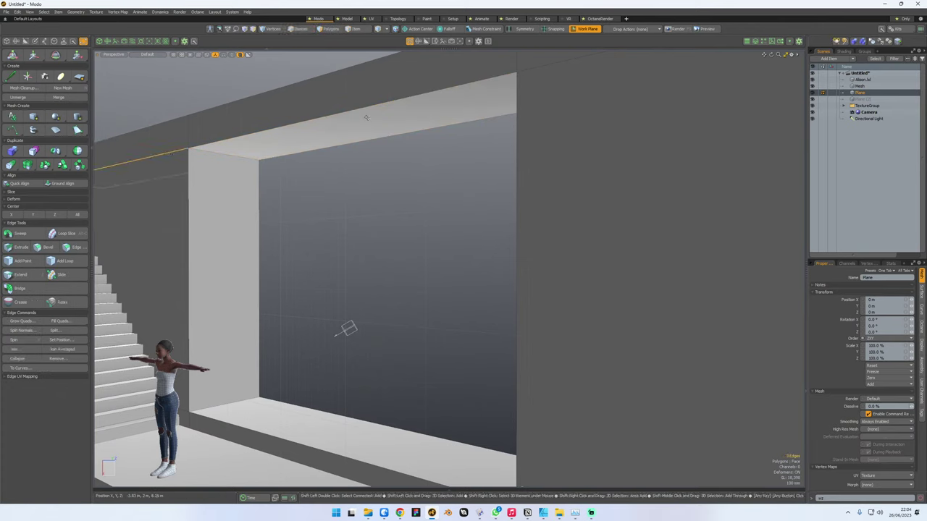
shift+double_click(367, 110)
- Select the horizontal edges around the wall level with the window's upper edge and move them down to lower the opening
click(530, 70)
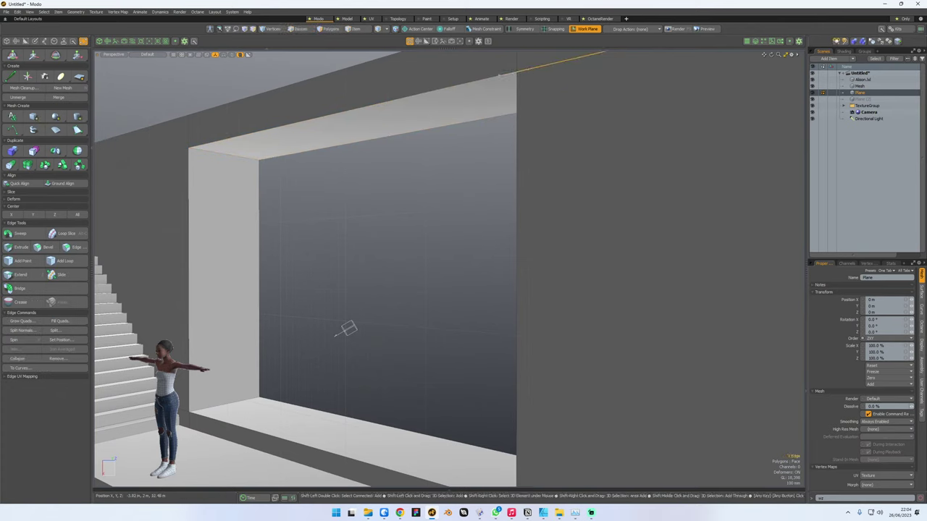
shift+click(171, 152)
alt+drag(463, 181, 297, 188)
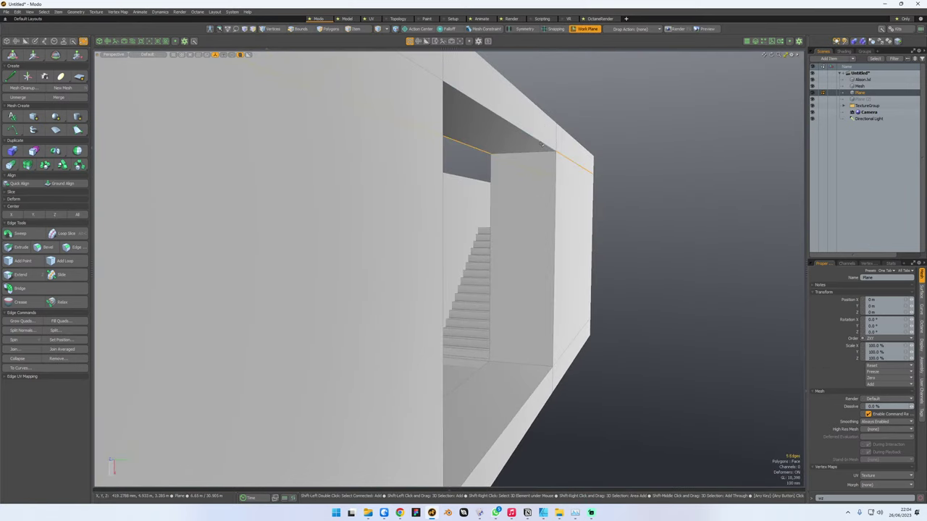
alt+drag(369, 141, 463, 157)
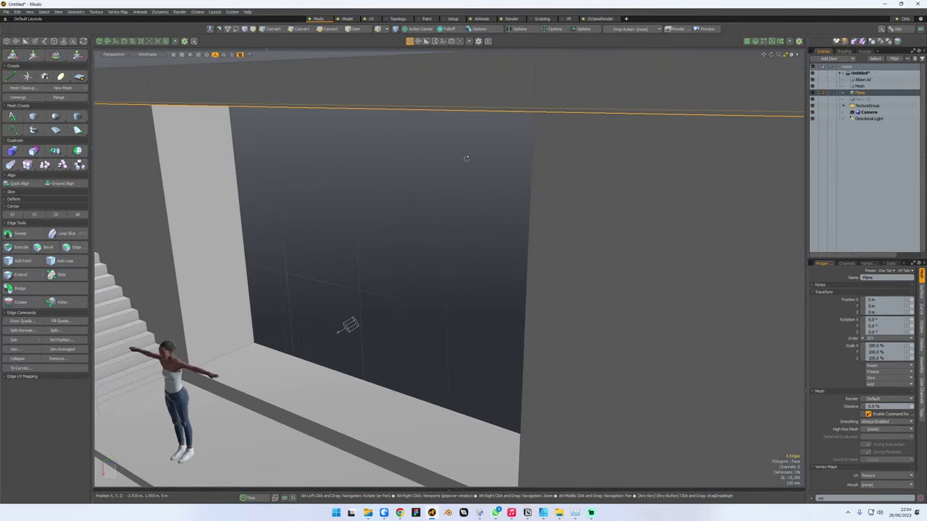
key(w)
drag(274, 134, 400, 345)
key(q)
click(401, 345)
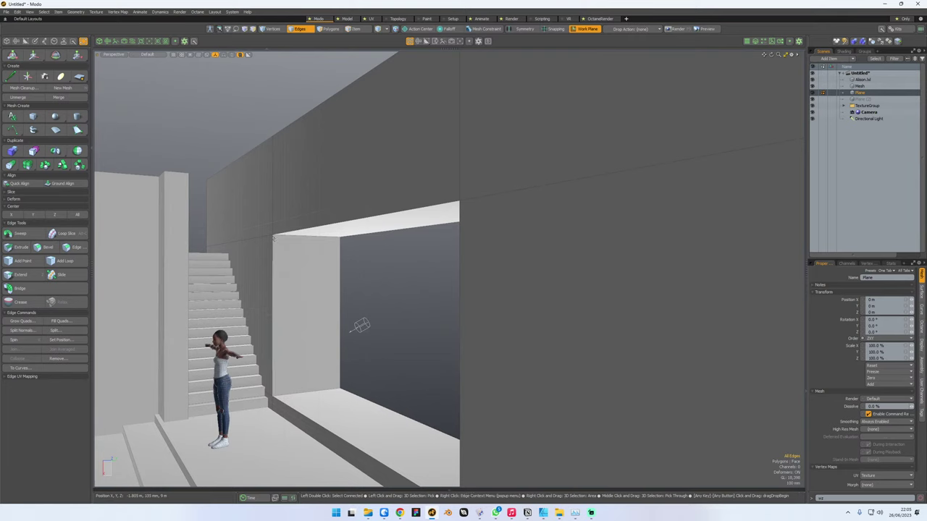
- Extend the outer edge of the landing above the stairs to lengthen its floor
key(3)
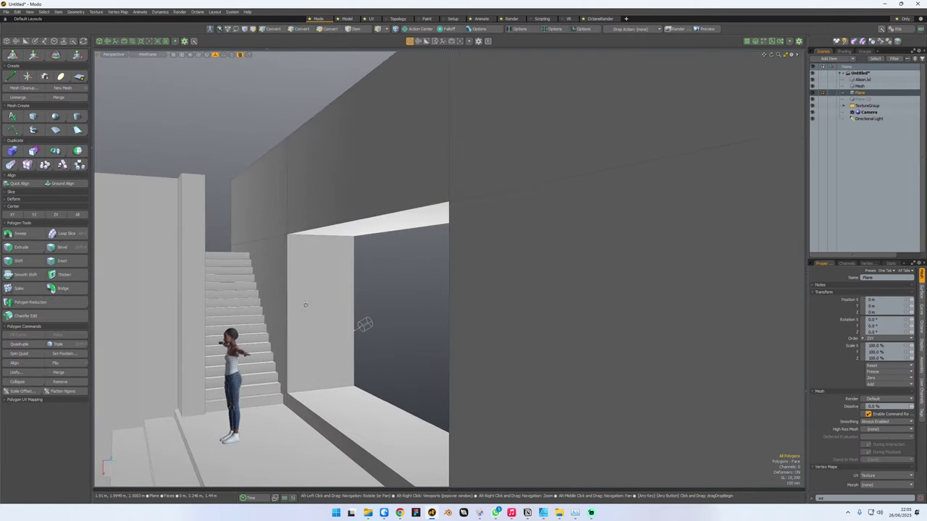
key(5)
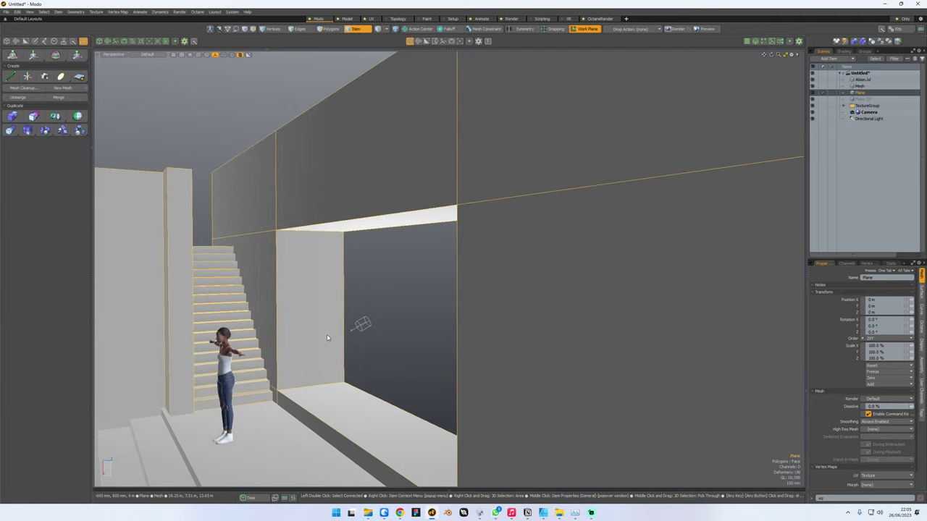
alt+drag(327, 338, 388, 348)
alt+middle_drag(387, 347, 603, 366)
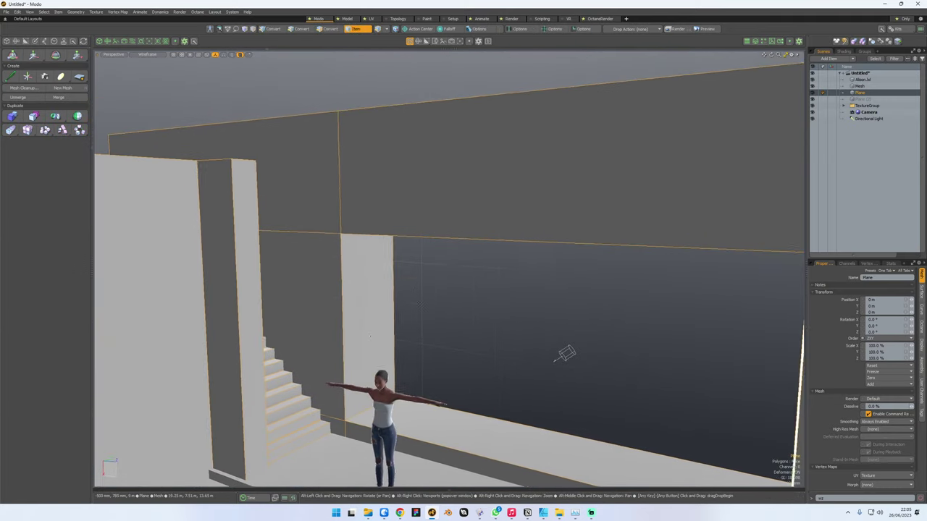
alt+drag(369, 337, 418, 253)
key(2)
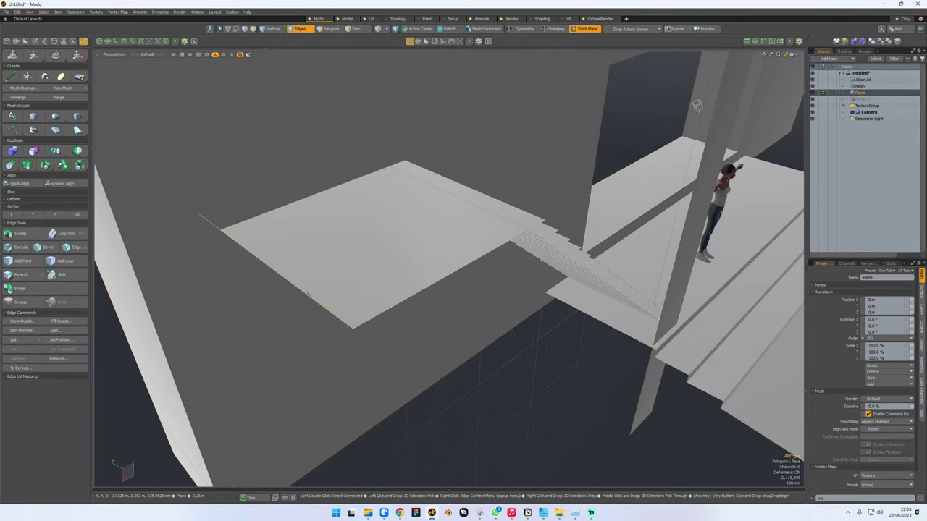
click(308, 296)
key(z)
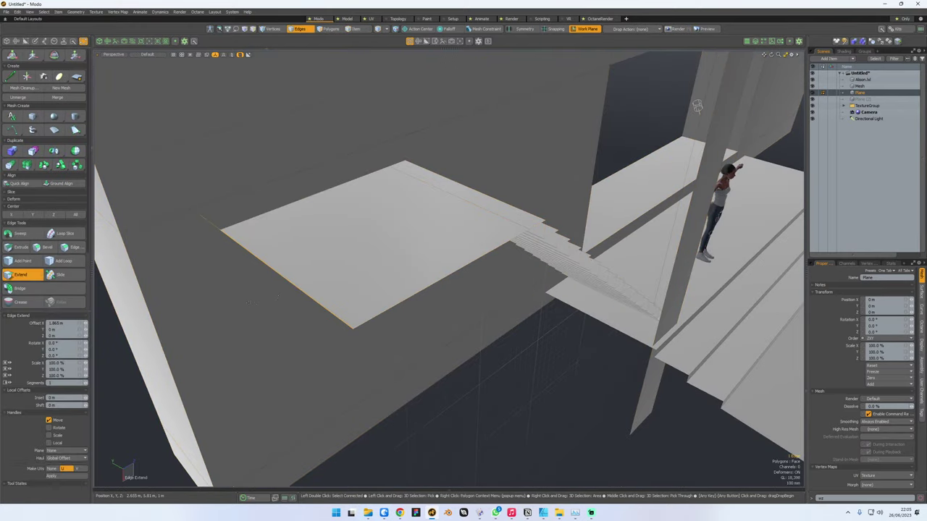
drag(304, 248, 356, 282)
key(space)
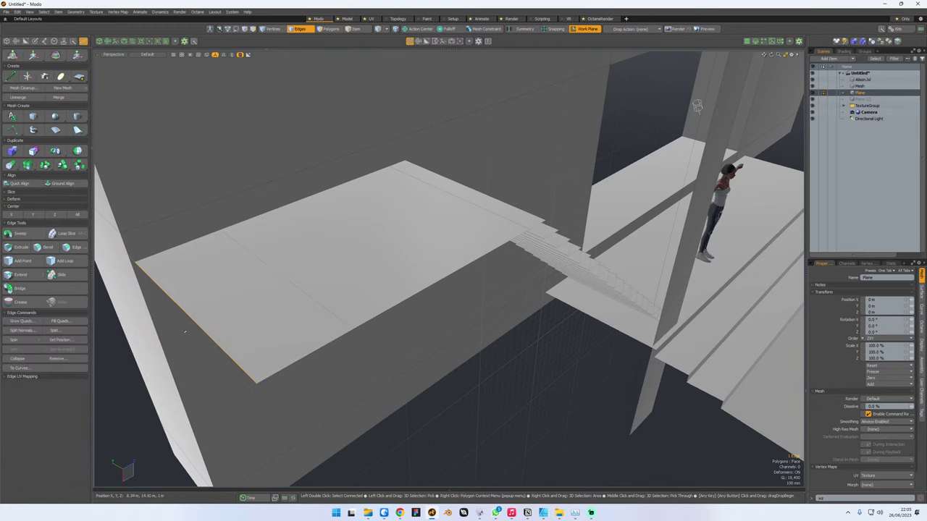
- Extend the landing's far edge upward with an X offset of -2.29 m to form an end wall
key(z)
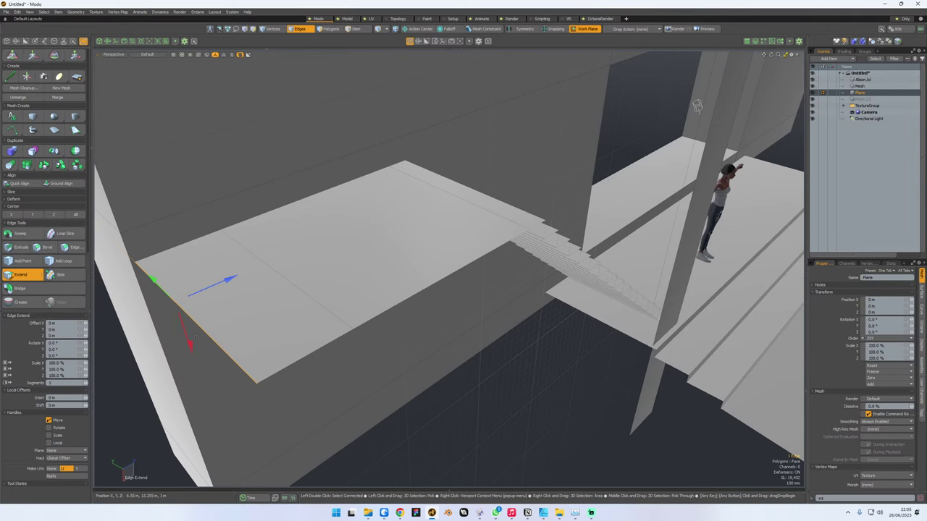
drag(192, 349, 135, 145)
alt+drag(352, 238, 380, 299)
drag(478, 372, 529, 376)
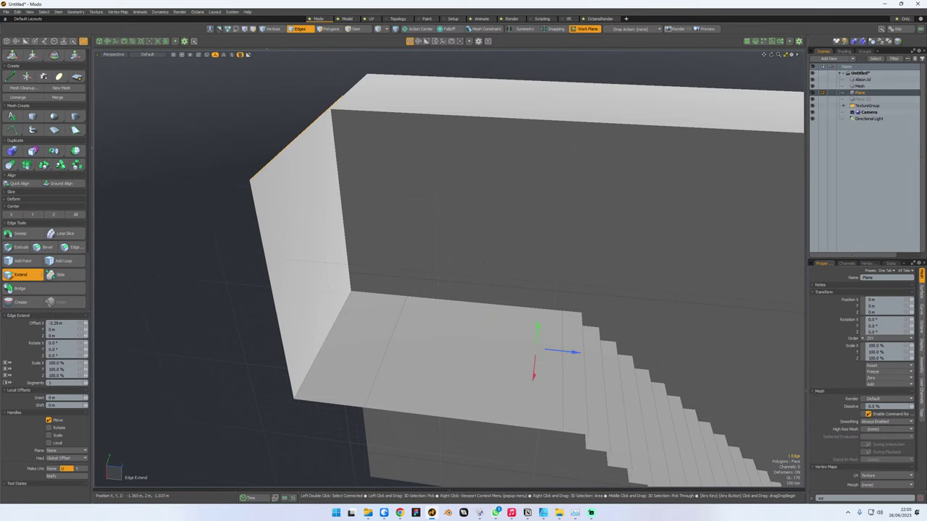
key(5)
click(204, 281)
- Examine the staircase, steps and window opening from inside the room
alt+drag(548, 303, 369, 237)
scroll(426, 260, down, 6)
scroll(418, 259, up, 6)
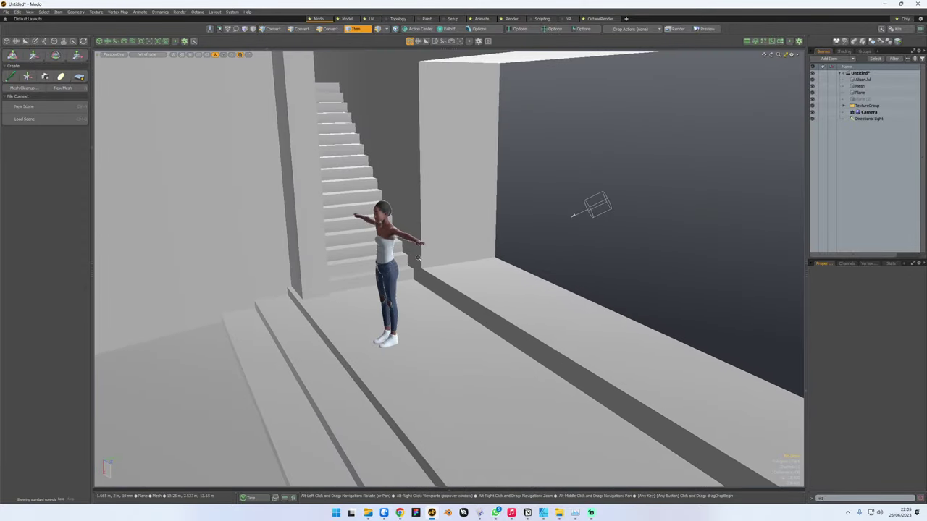
alt+drag(419, 258, 387, 304)
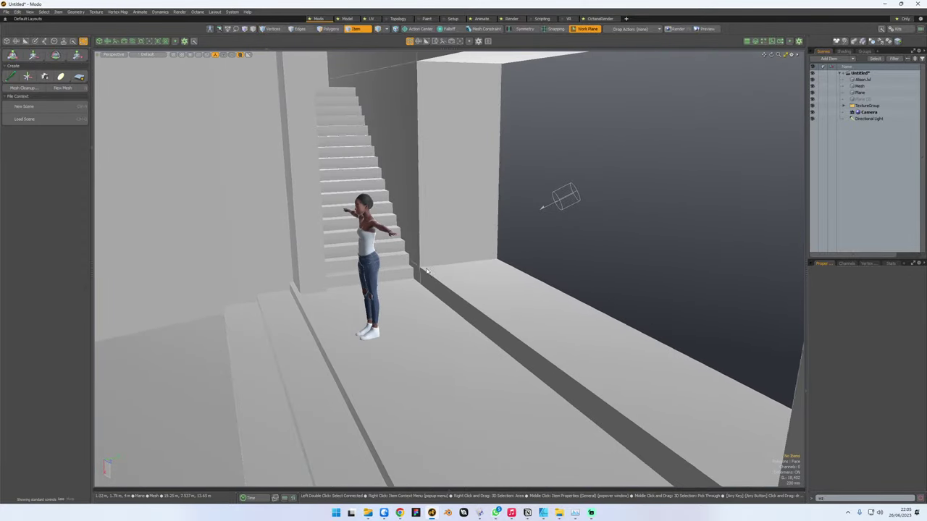
alt+drag(509, 259, 485, 260)
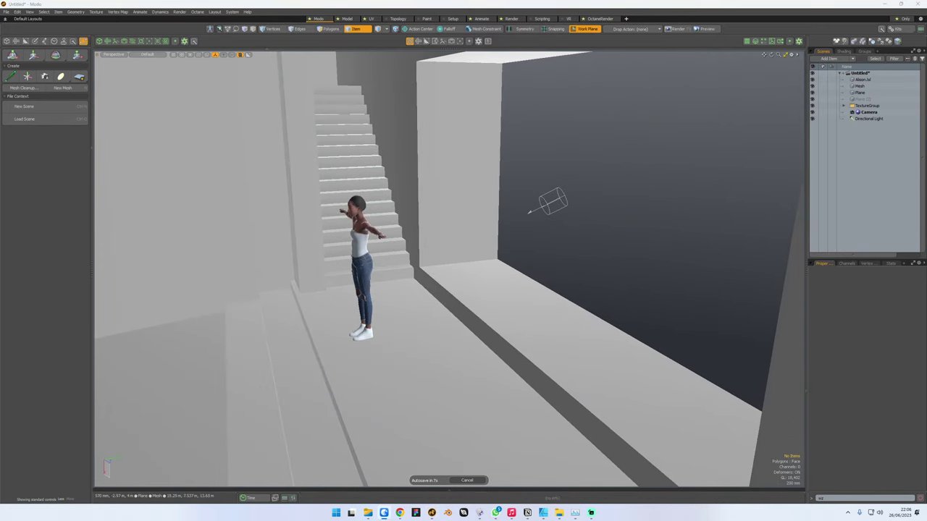
drag(0, 147, 0, 135)
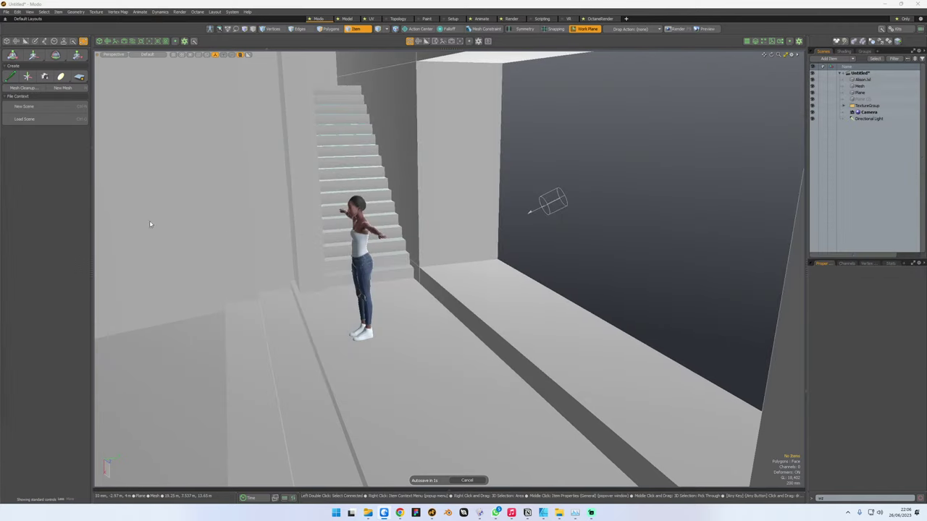
alt+drag(349, 369, 461, 343)
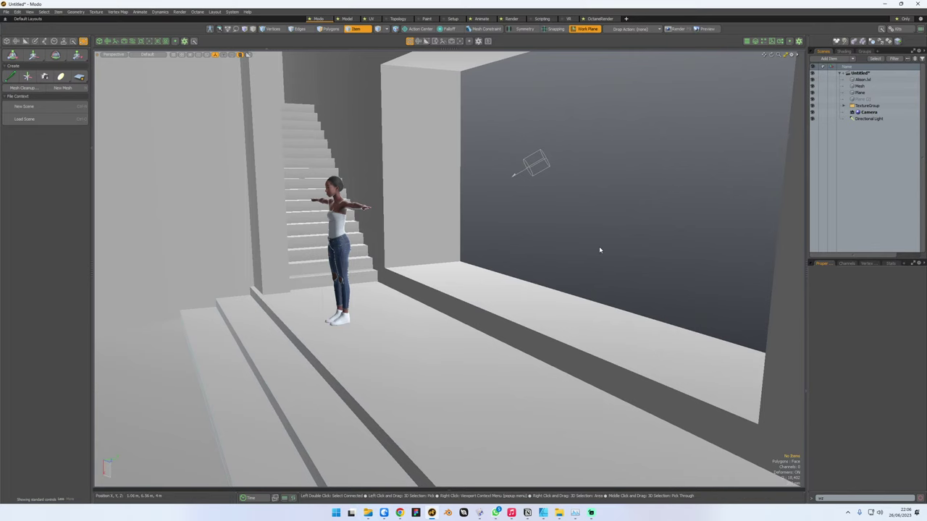
- Select the eight outer-side polygons around the window and move them inward to make the wall thinner
click(539, 299)
alt+drag(560, 293, 407, 348)
key(3)
click(407, 357)
shift+click(484, 265)
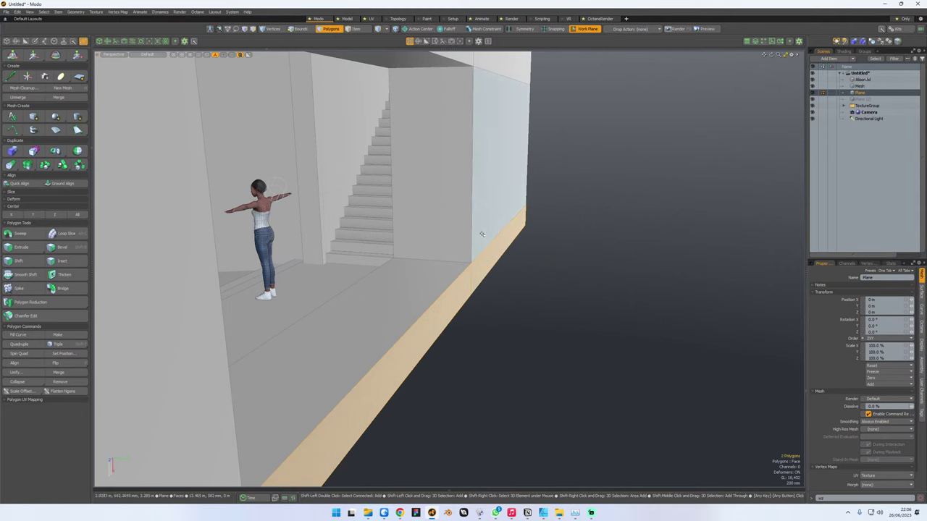
shift+click(482, 234)
ctrl+alt+drag(482, 235, 413, 244)
shift+click(480, 119)
shift+click(449, 117)
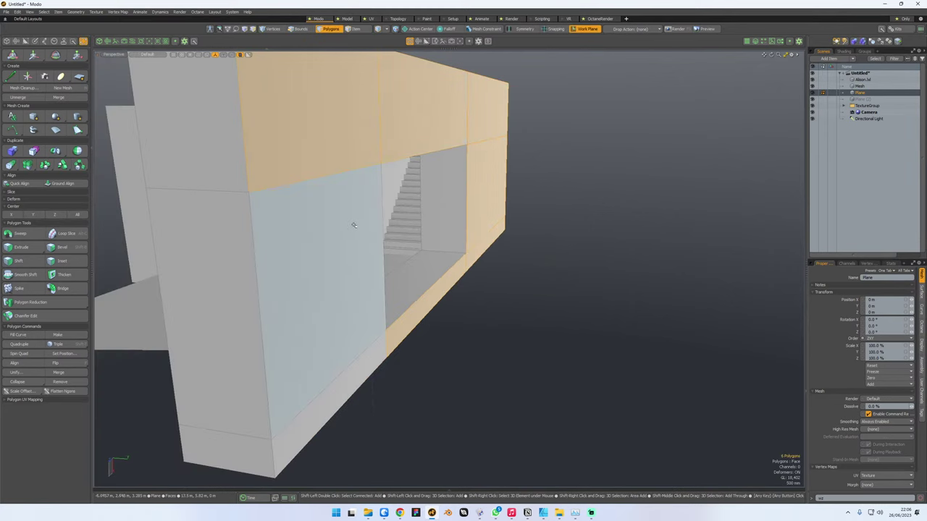
shift+click(374, 358)
alt+drag(327, 333, 482, 279)
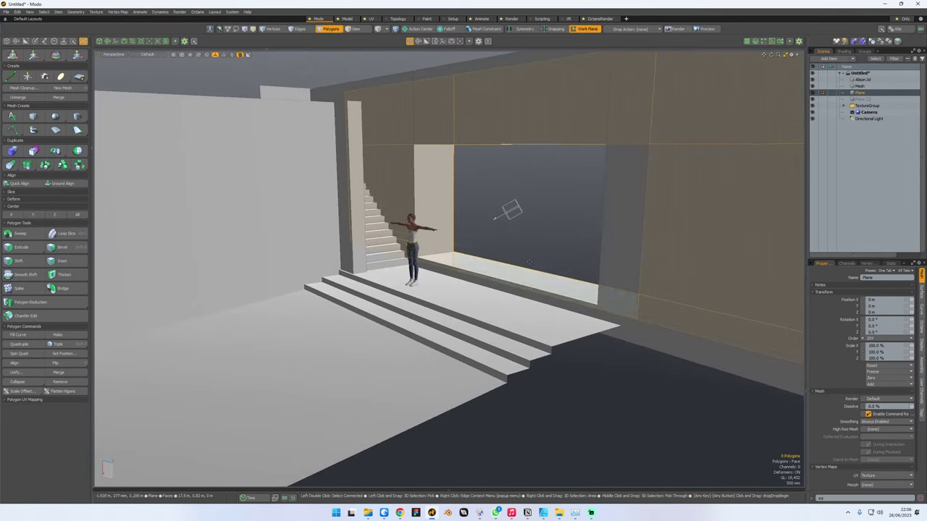
key(w)
ctrl+alt+drag(526, 254, 572, 246)
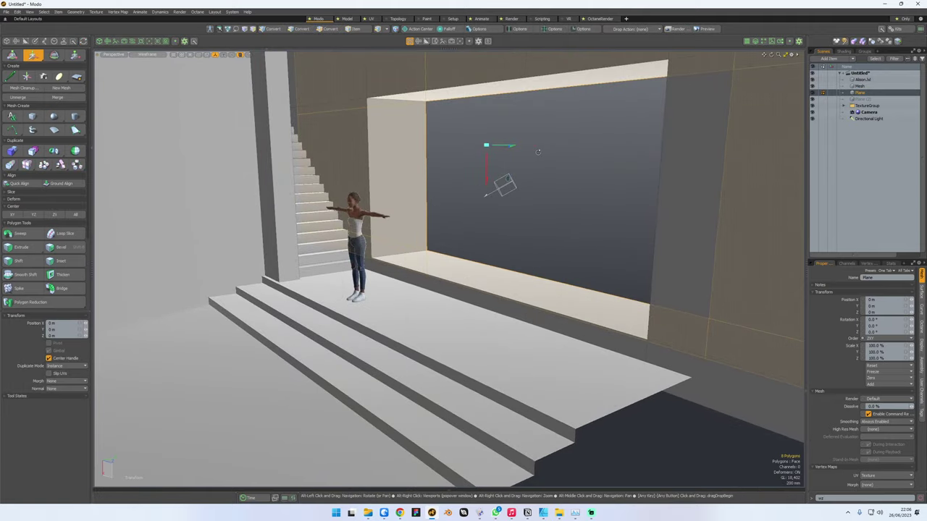
alt+drag(538, 149, 496, 157)
key(space)
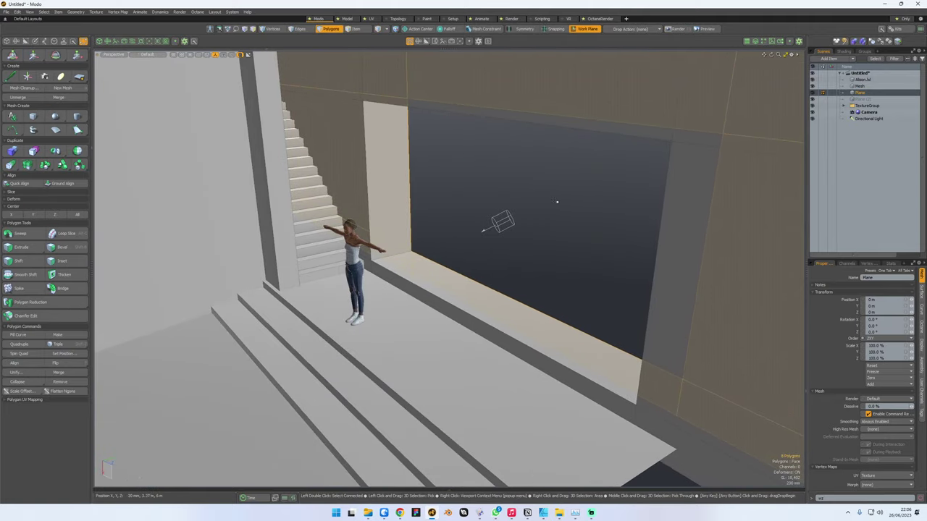
click(556, 201)
key(5)
click(565, 244)
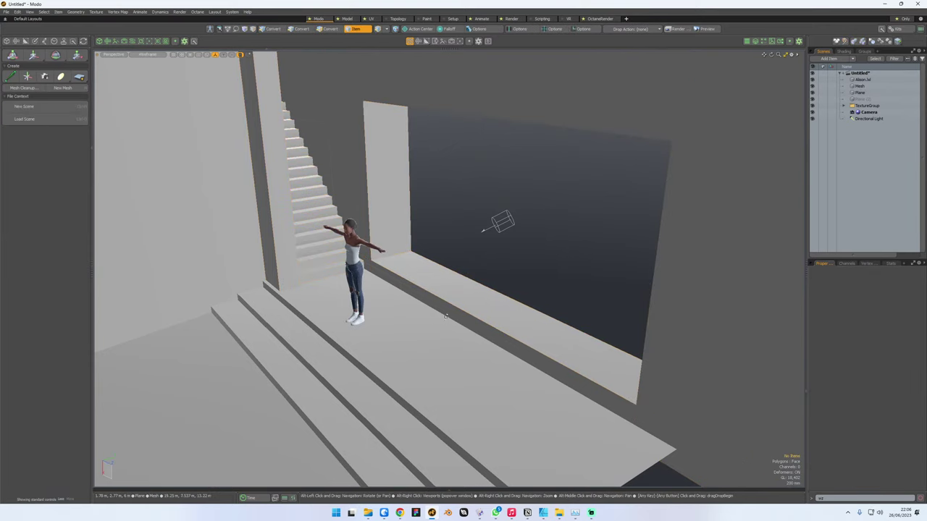
- Switch the viewport to the camera view and frame the staircase, figure and window opening
alt+drag(499, 319, 425, 330)
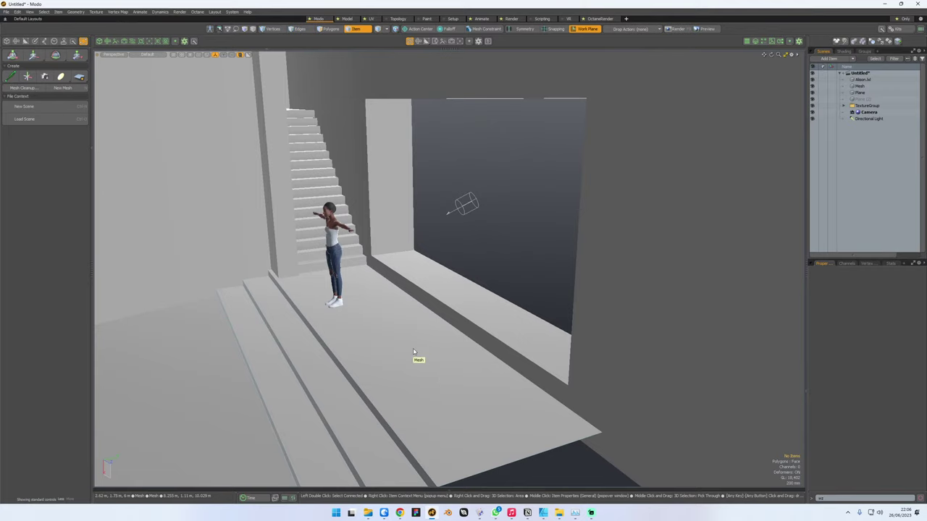
alt+drag(364, 288, 418, 348)
key(ctrl+space)
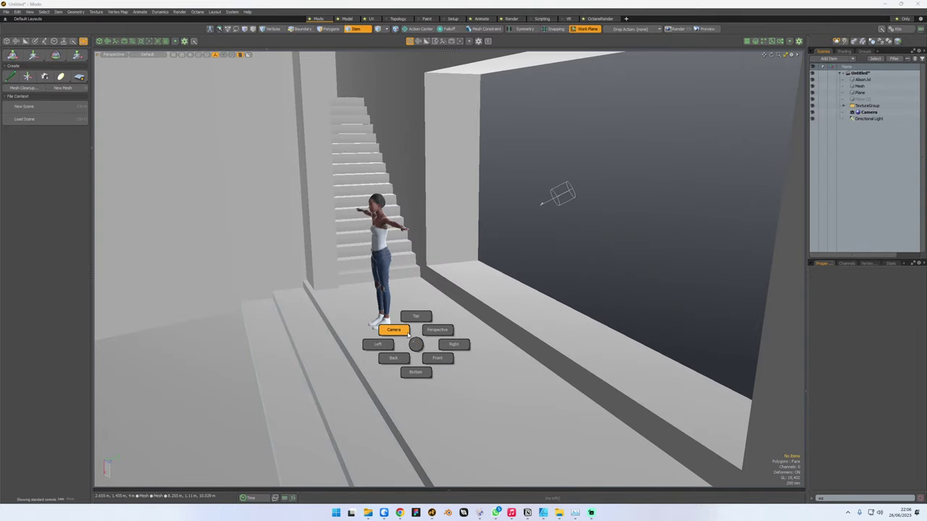
click(395, 331)
alt+drag(394, 328, 368, 320)
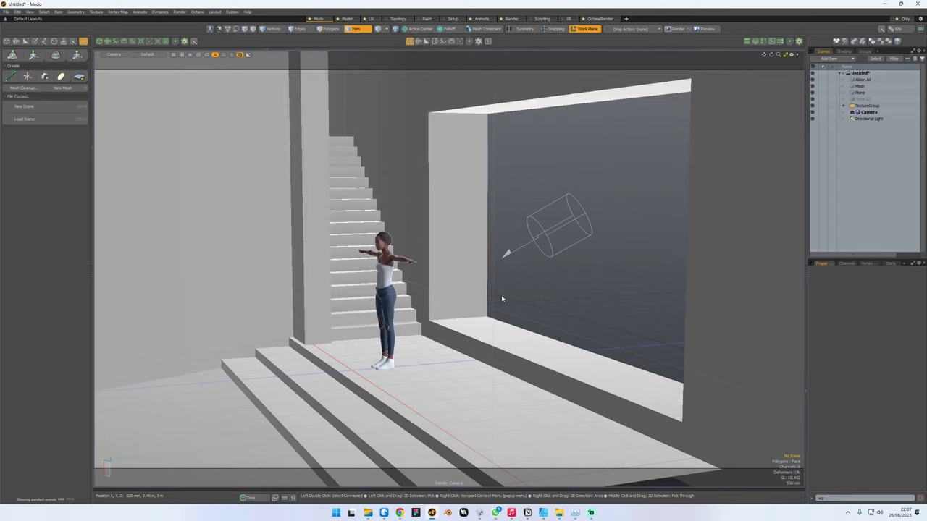
- Lock the Camera item to protect the framing
right_click(870, 112)
mouse_move(866, 223)
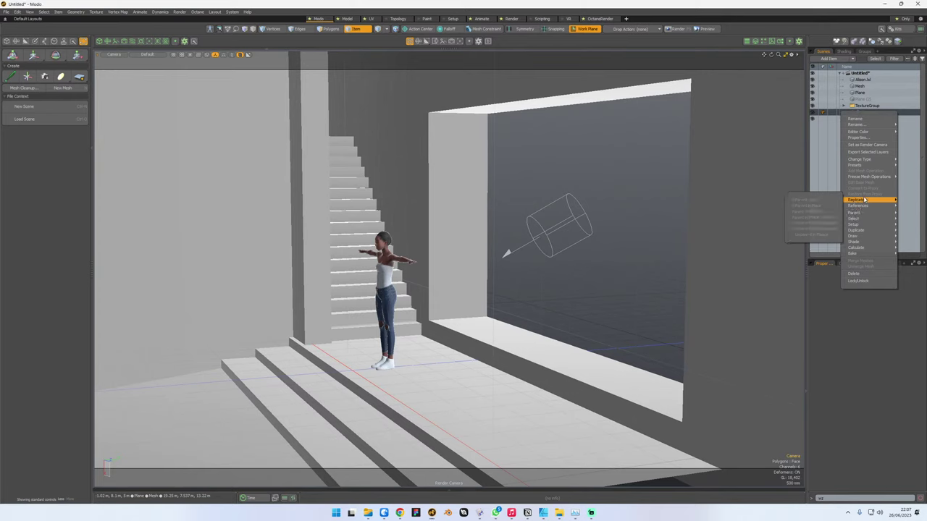
mouse_move(863, 250)
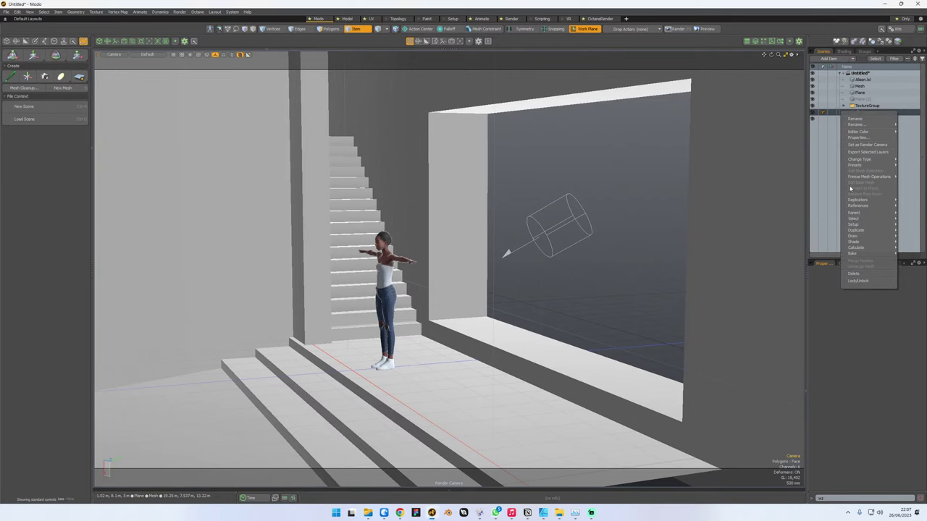
mouse_move(876, 200)
click(861, 280)
click(564, 292)
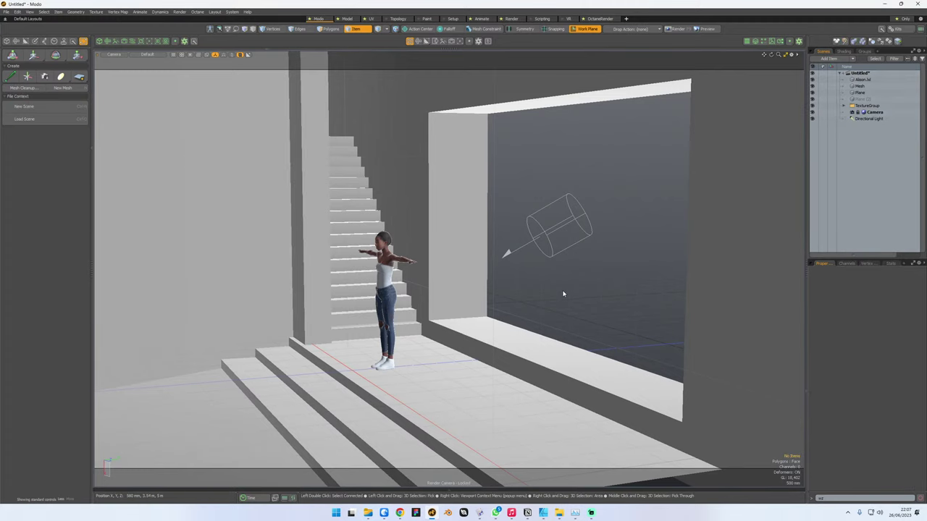
- Delete the directional light together with its child items
click(548, 238)
key(Delete)
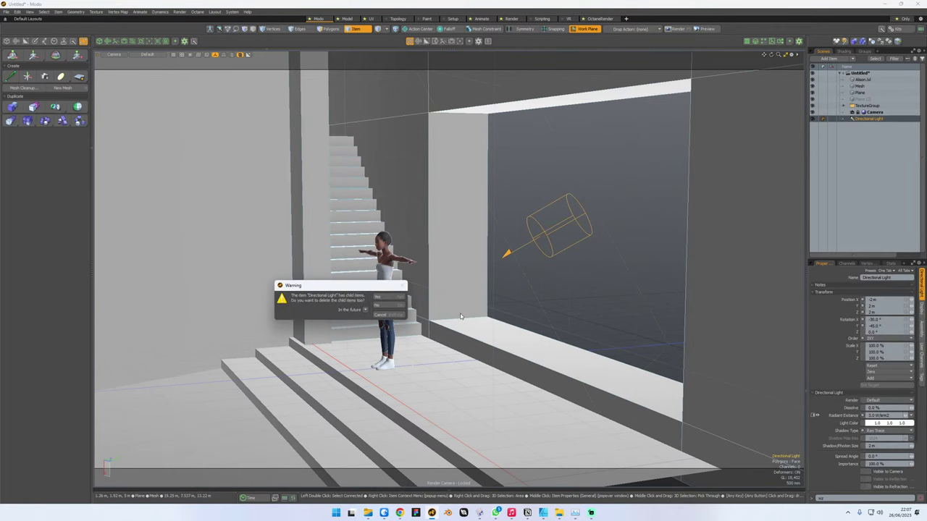
click(390, 297)
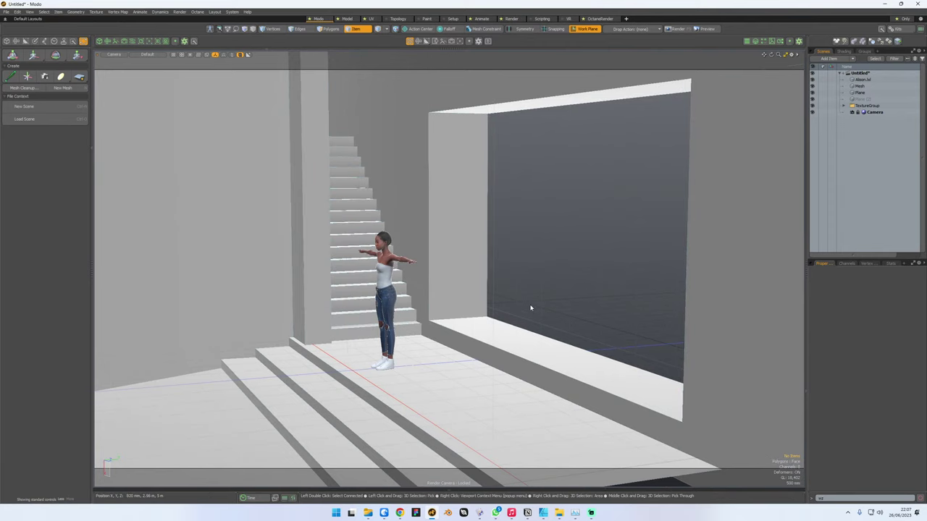
- Split the workspace and open the OctaneRender viewport and schematic beside the camera view
key(ctrl+space)
click(617, 297)
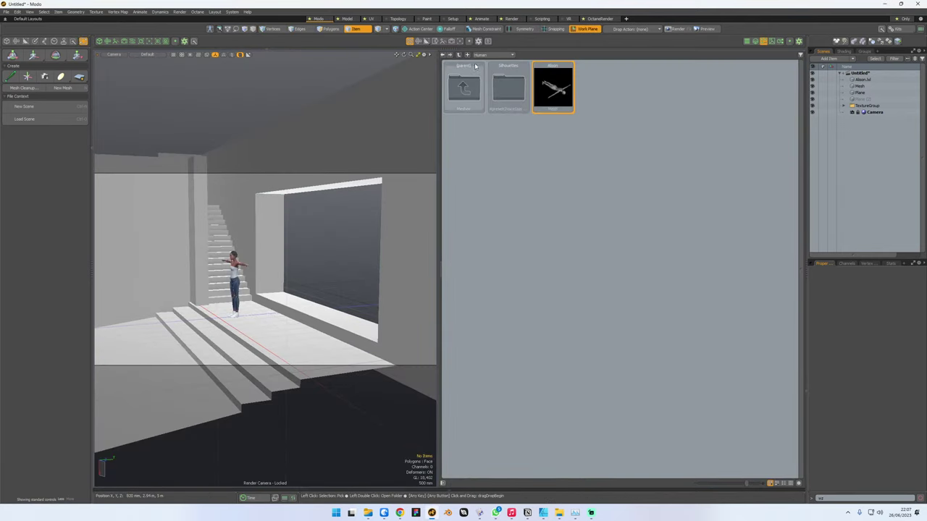
click(798, 41)
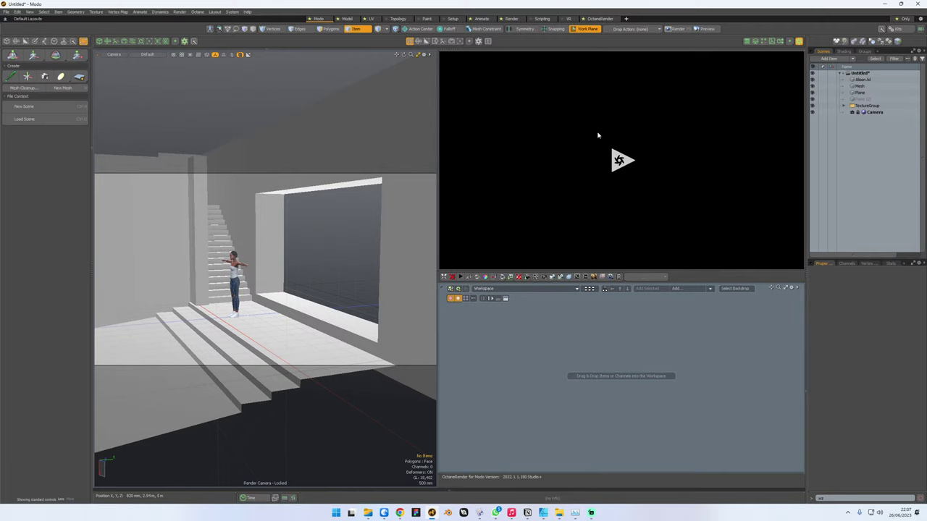
- Start the live Octane render of the scene and switch the modelling viewport to the perspective view
click(635, 162)
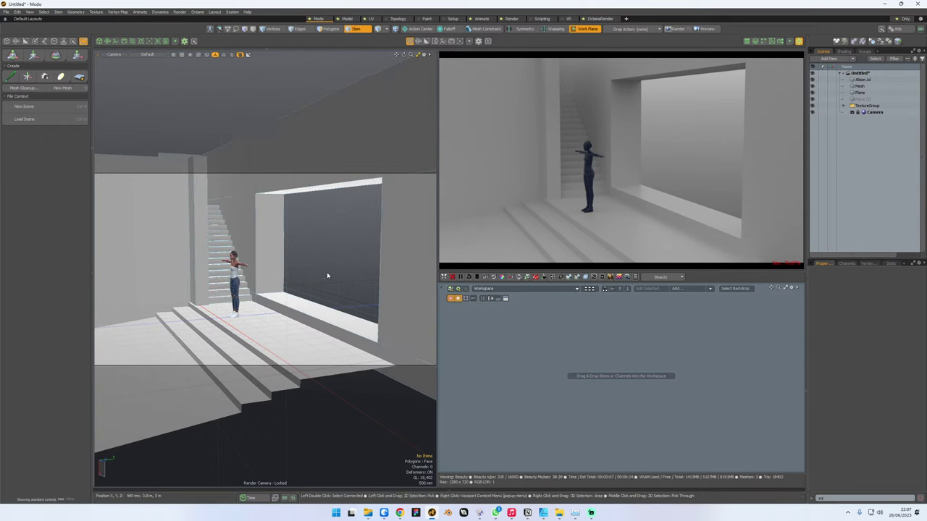
key(ctrl+space)
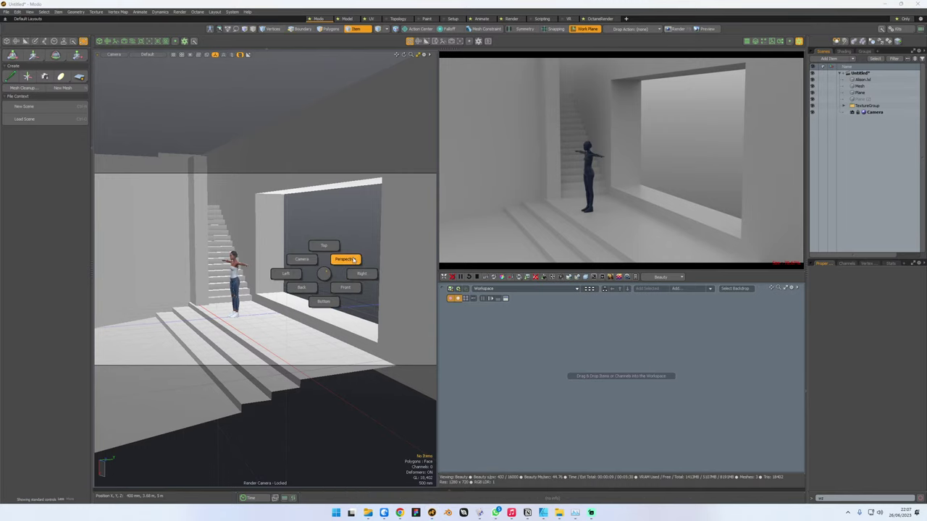
click(345, 260)
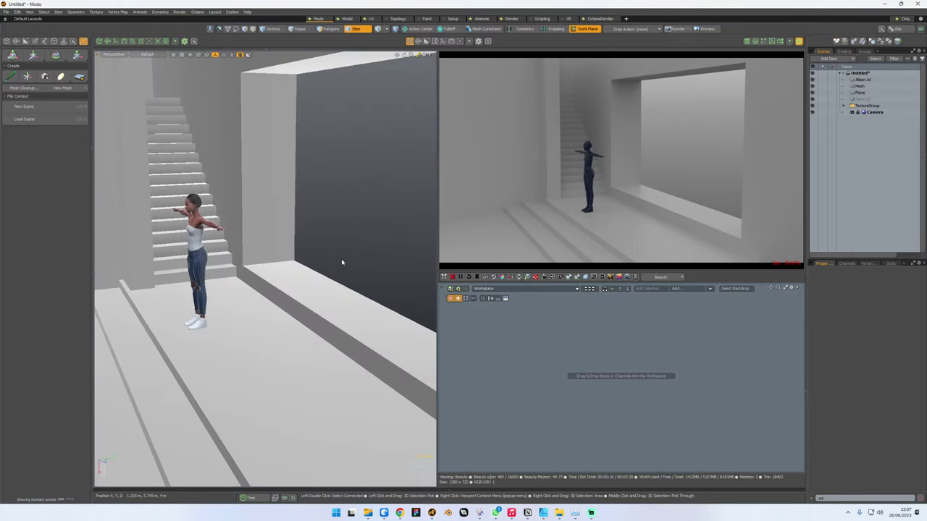
- Hide the OctaneRender panes and show a widened camera view beside the perspective view
click(802, 42)
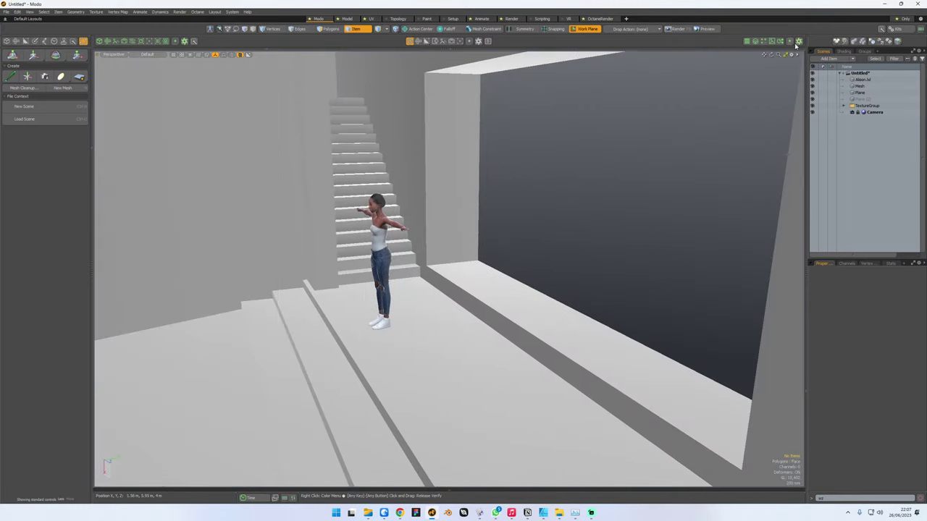
click(125, 42)
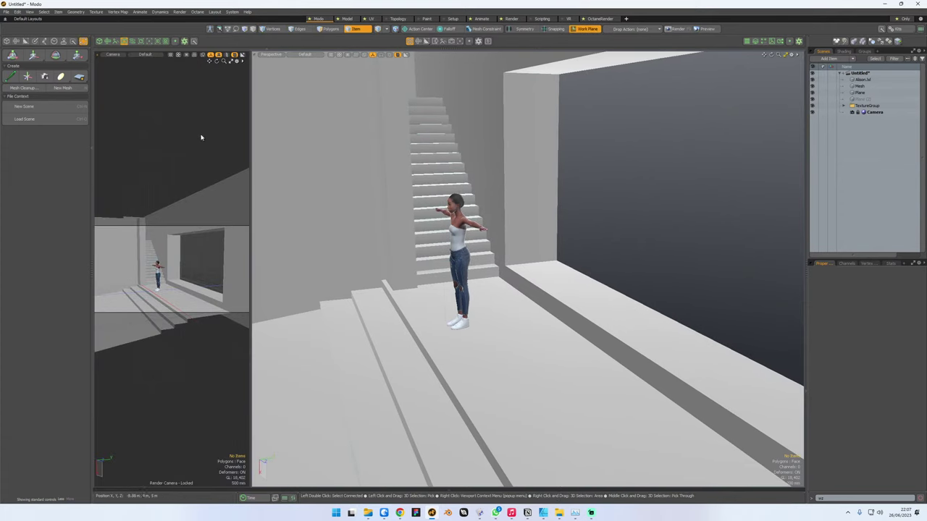
drag(255, 247, 323, 247)
- Delete the top faces of the thick windowed side wall
alt+drag(454, 264, 530, 225)
scroll(500, 245, down, 5)
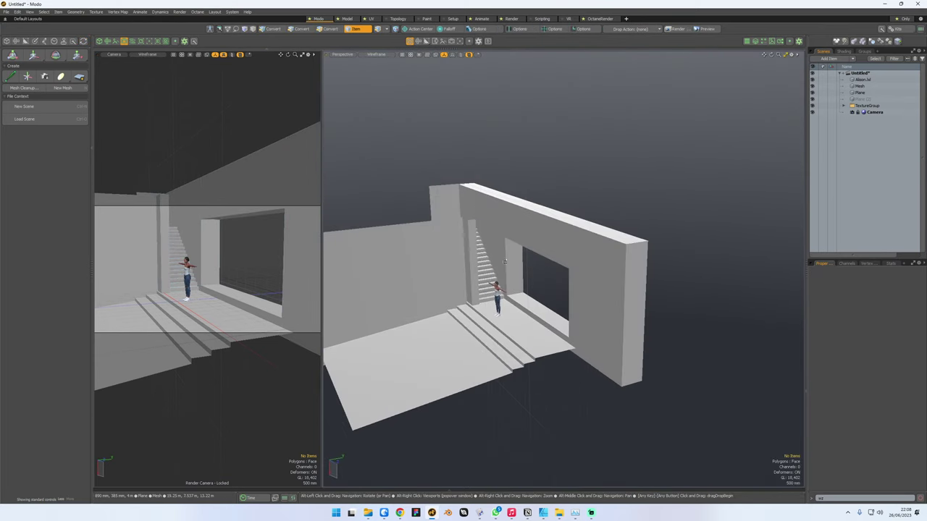
key(3)
click(548, 211)
shift+click(496, 193)
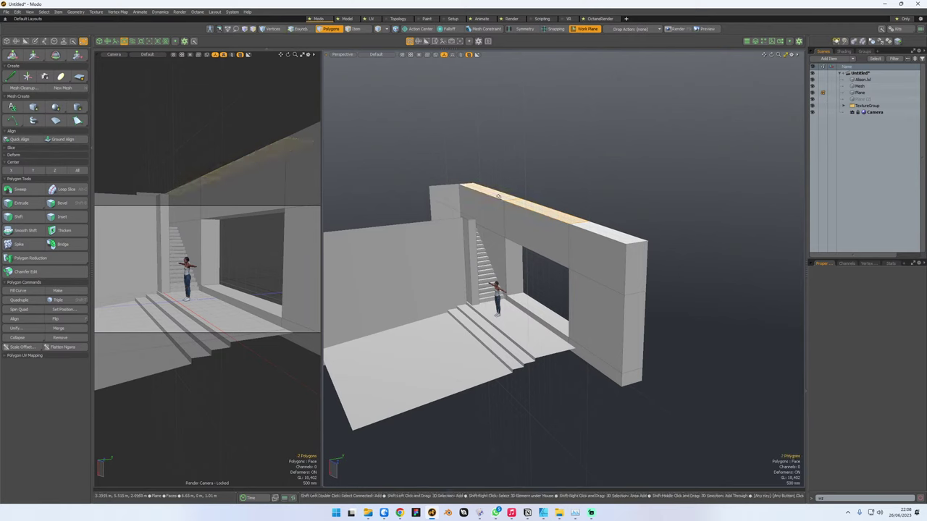
- Extend the three upper inner edges of the windowed wall about 13.24 m across the room as a ceiling
key(2)
click(447, 186)
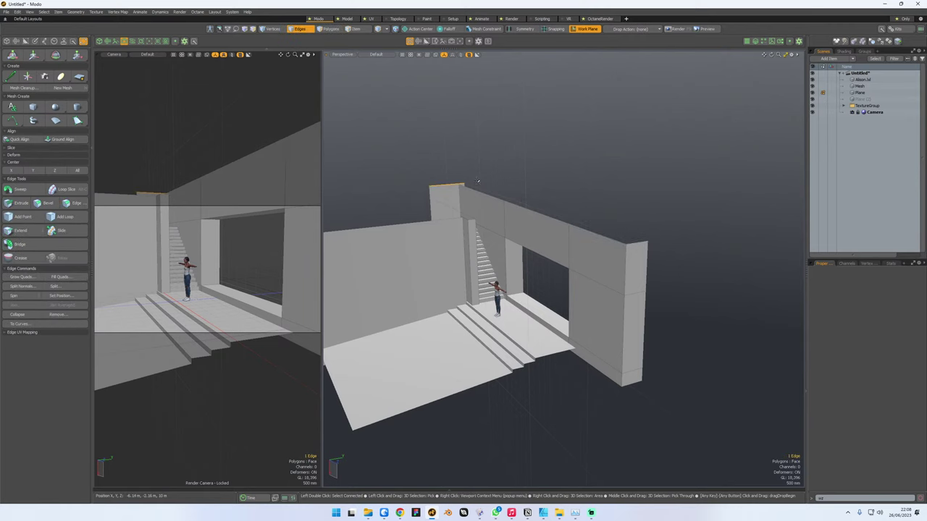
shift+click(538, 213)
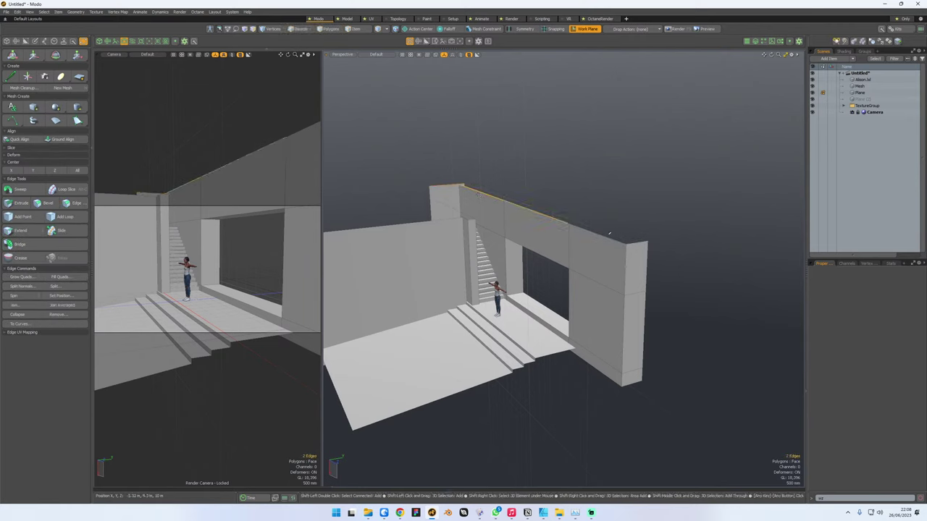
key(shift+x)
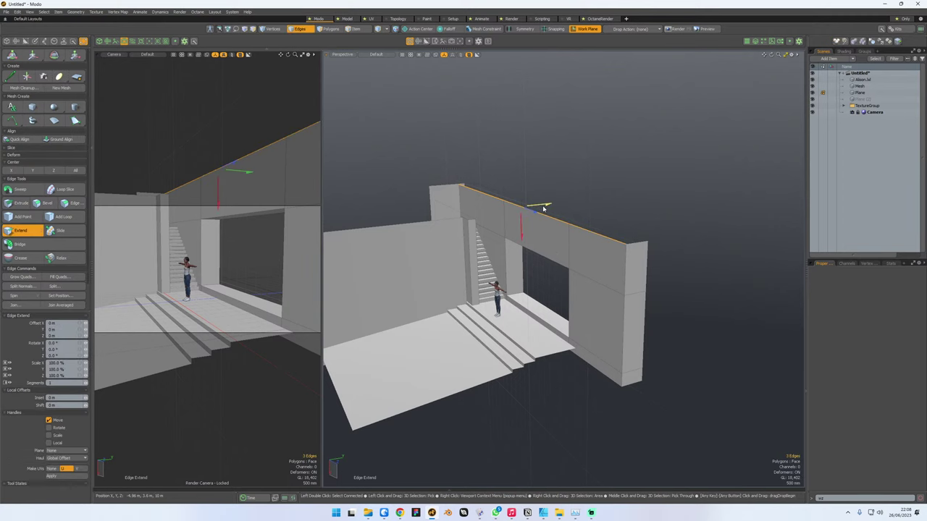
drag(544, 208, 544, 214)
drag(426, 224, 382, 229)
alt+drag(507, 312, 508, 333)
alt+drag(508, 250, 658, 377)
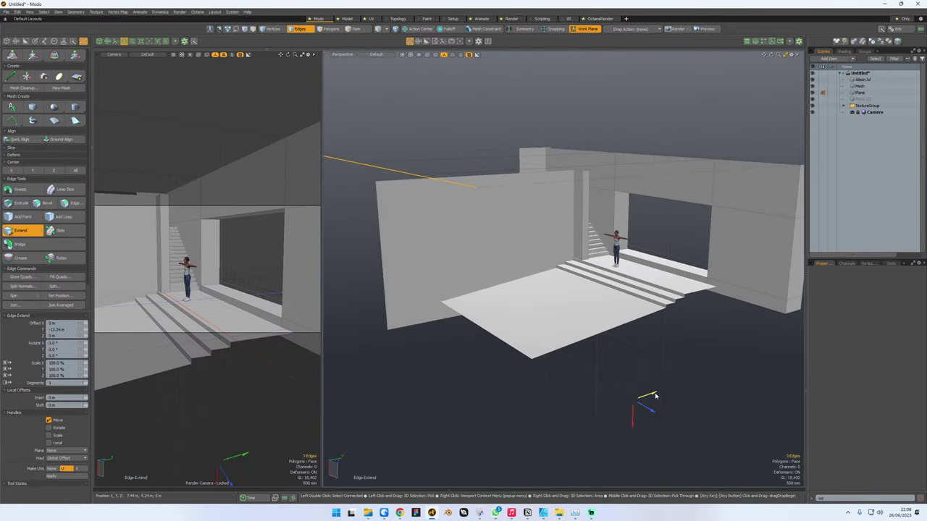
key(space)
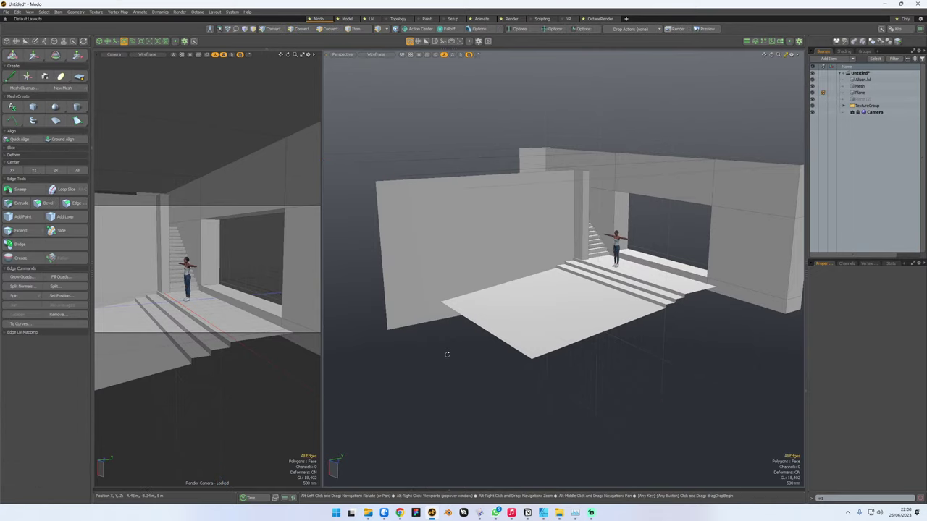
alt+drag(439, 352, 535, 262)
click(413, 154)
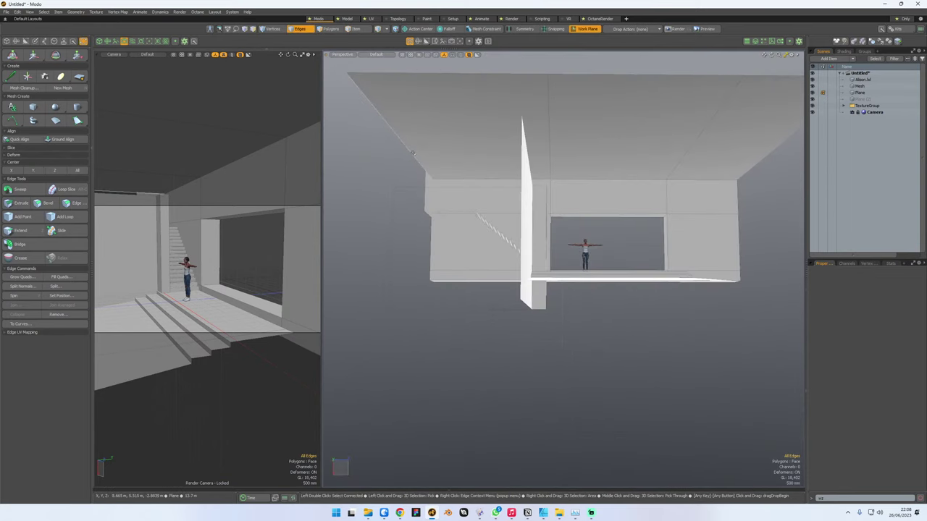
key(shift+x)
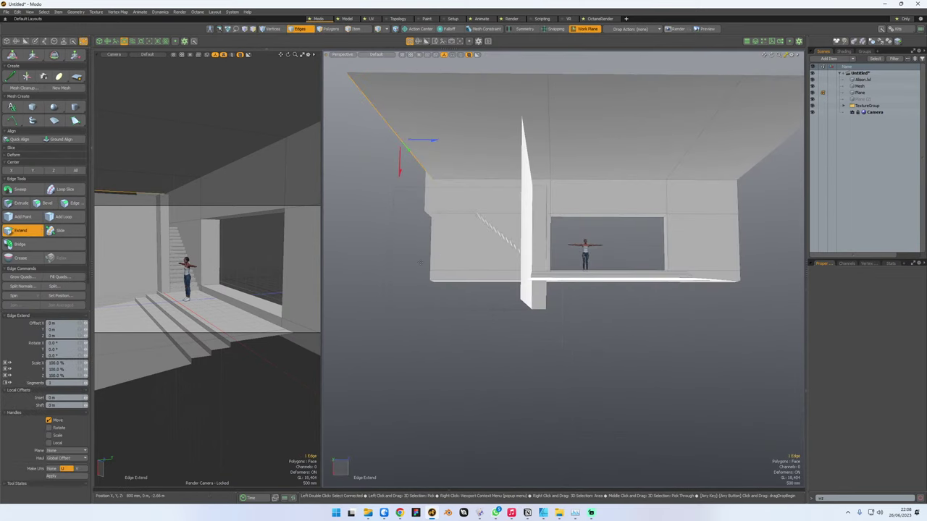
drag(400, 171, 401, 343)
key(space)
alt+drag(658, 318, 656, 330)
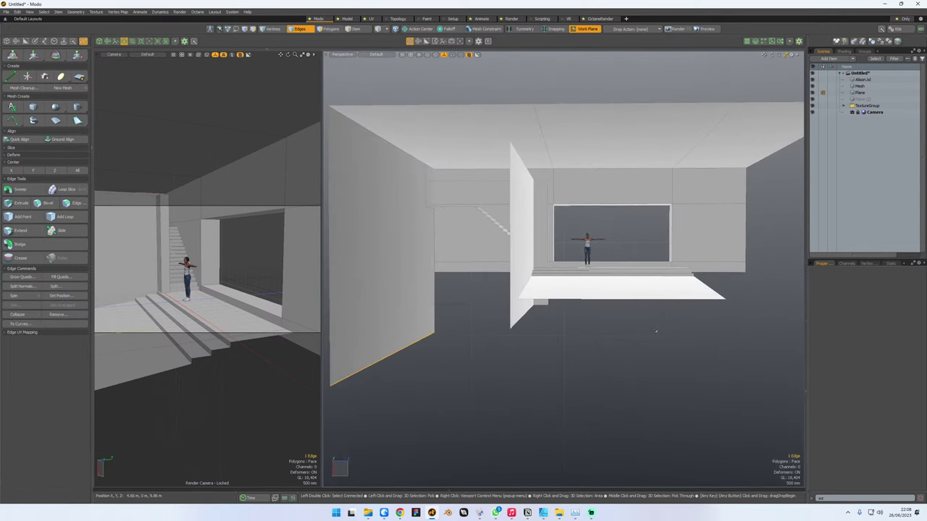
key(ctrl+z)
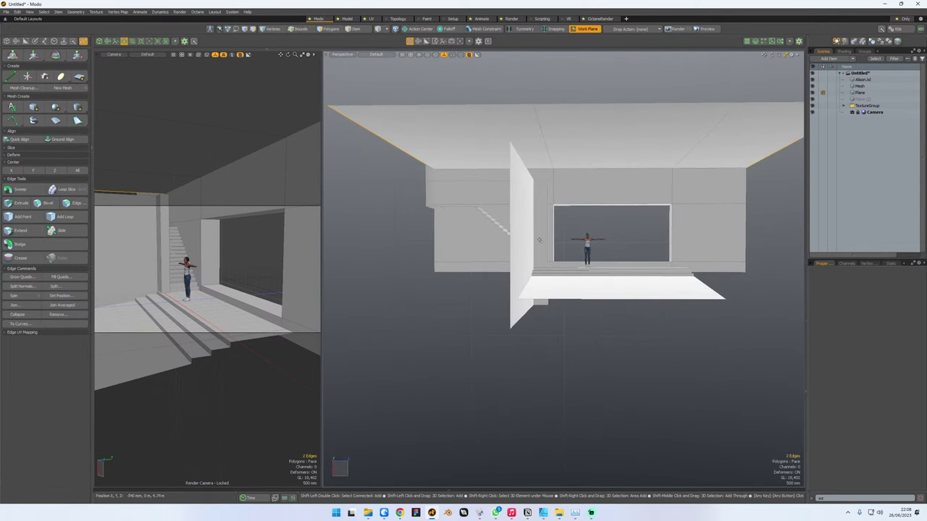
- Extend both side edges of the ceiling about 7.12 m downward to form two end walls
key(2)
key(shift+x)
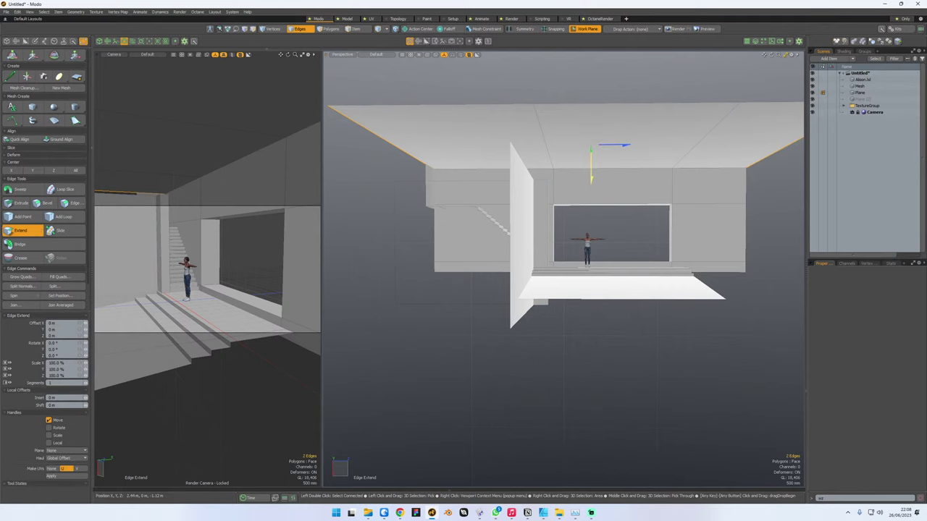
drag(592, 178, 592, 334)
alt+drag(694, 307, 664, 323)
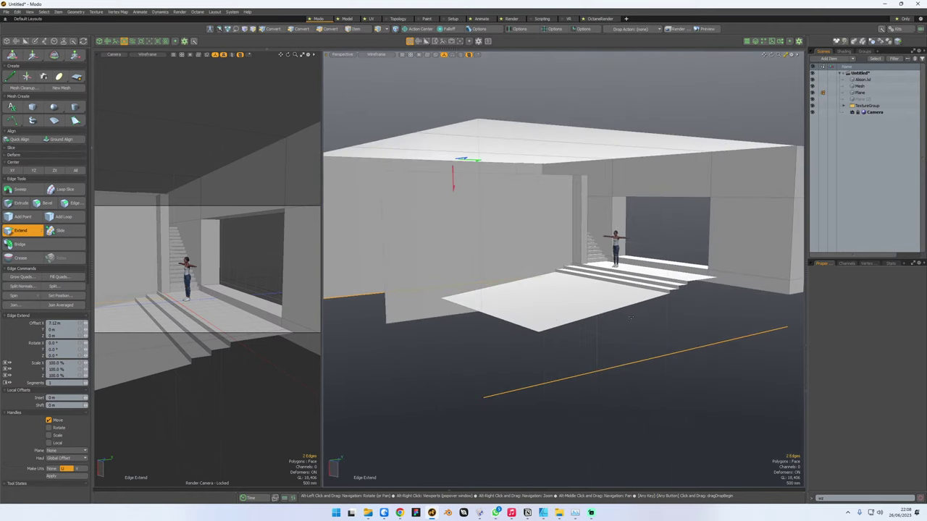
key(q)
- Bridge the free vertical edges of the two end walls to close the room opposite the window
alt+drag(434, 341, 405, 300)
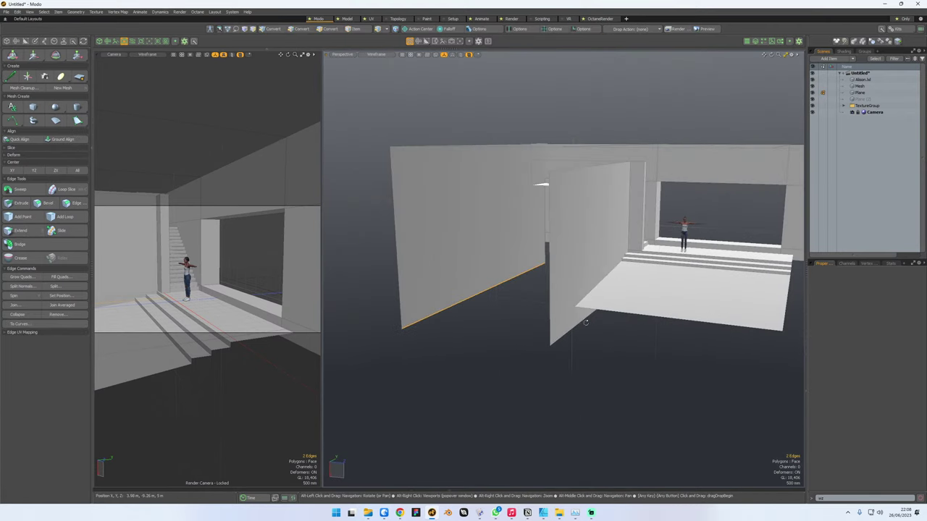
click(398, 286)
scroll(499, 297, down, 3)
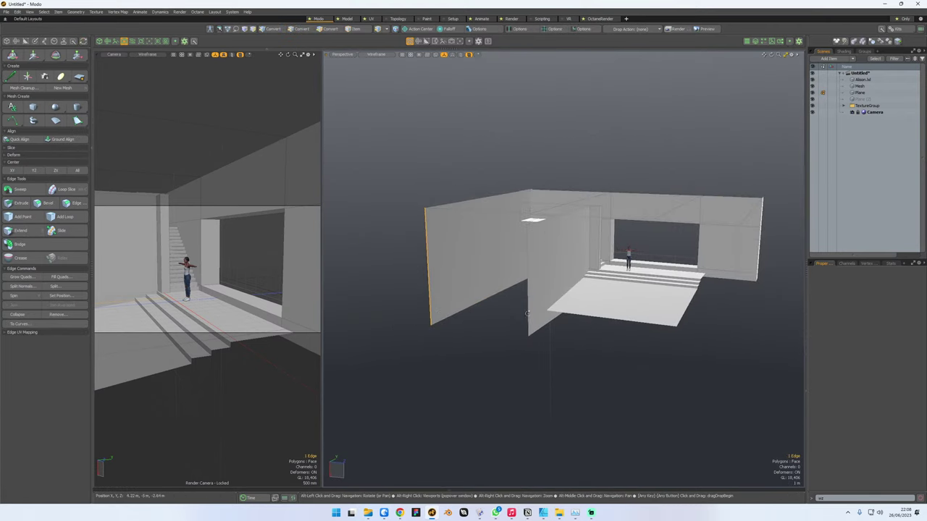
alt+drag(673, 291, 718, 287)
key(shift)
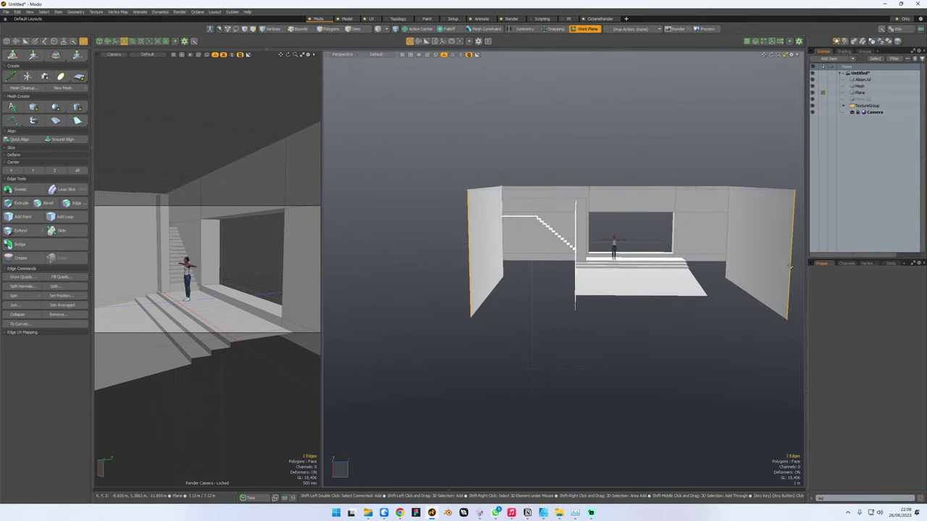
mouse_move(620, 323)
alt+mouse_down()
mouse_move(543, 322)
mouse_move(449, 265)
mouse_move(562, 304)
mouse_move(554, 370)
mouse_move(517, 306)
mouse_move(502, 305)
mouse_move(662, 327)
mouse_move(676, 341)
mouse_move(612, 314)
alt+mouse_up()
click(42, 248)
key(space)
- Bridge the bottom edges of the two end walls to form a floor beneath the room
shift+click(602, 328)
click(88, 247)
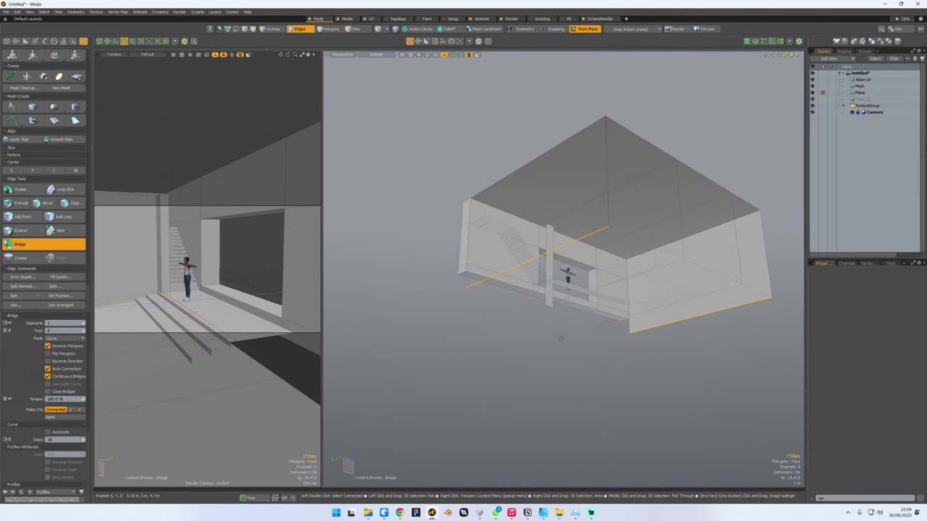
alt+drag(553, 337, 520, 276)
key(space)
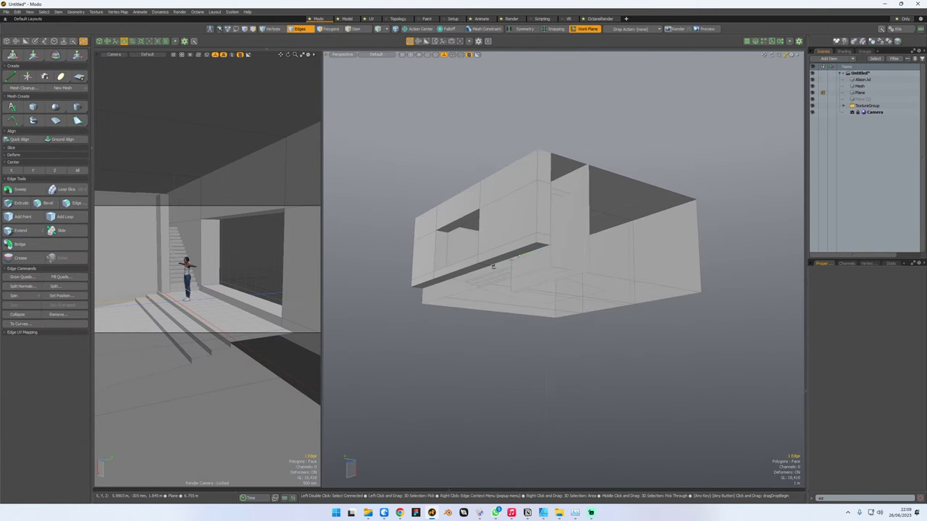
- Bridge the new floor's open edges to the lower edges of the windowed wall to close the remaining gap
click(518, 255)
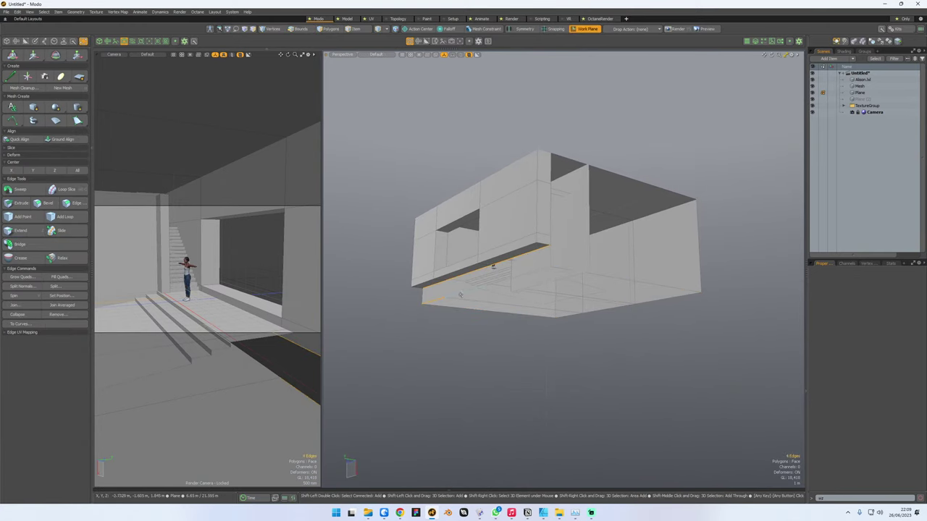
shift+click(520, 274)
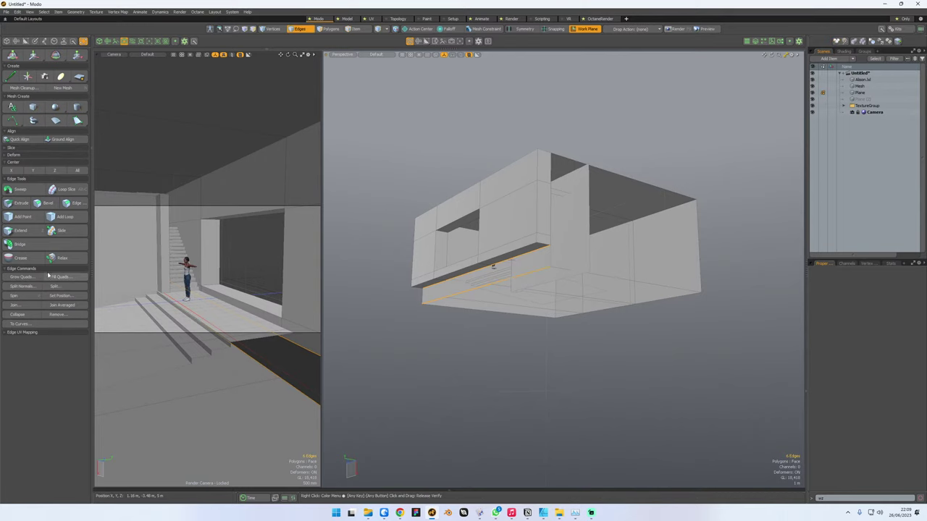
click(45, 245)
click(499, 272)
alt+drag(499, 272, 516, 323)
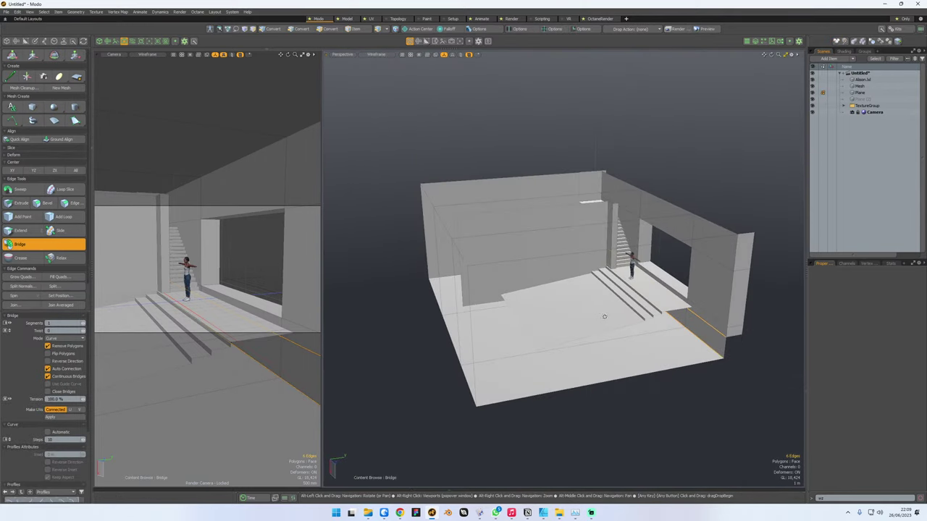
alt+drag(604, 317, 669, 278)
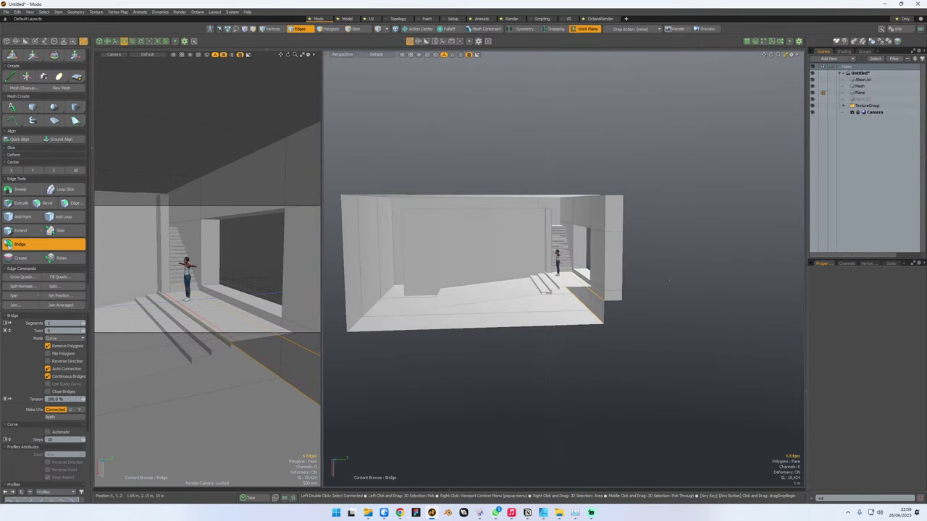
key(5)
click(674, 275)
- Hide the side camera view and reopen the OctaneRender viewport and schematic beside the perspective view
scroll(589, 285, up, 6)
alt+drag(589, 285, 643, 291)
alt+right_drag(643, 291, 637, 289)
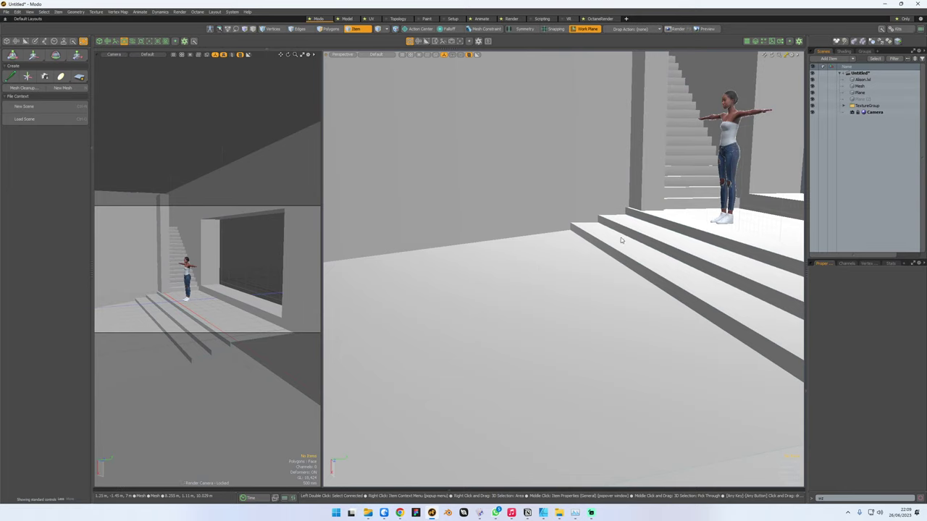
click(124, 42)
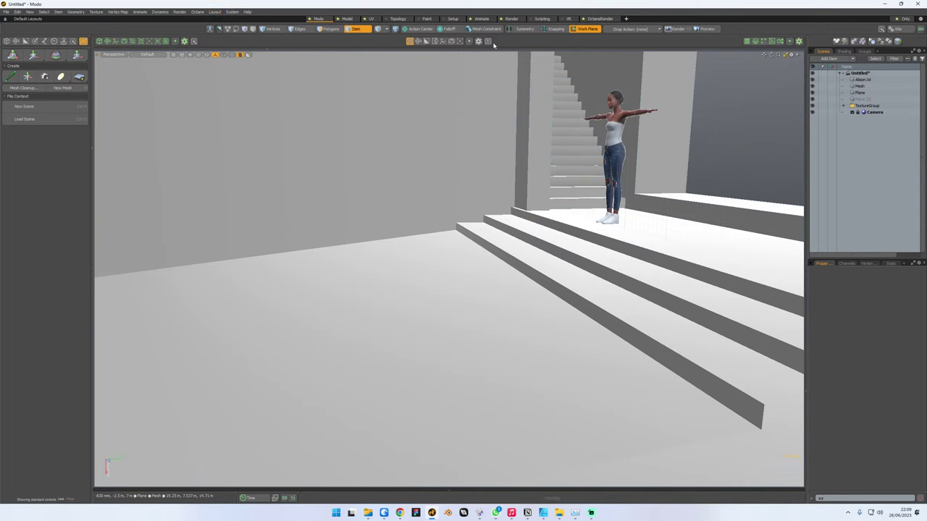
click(451, 40)
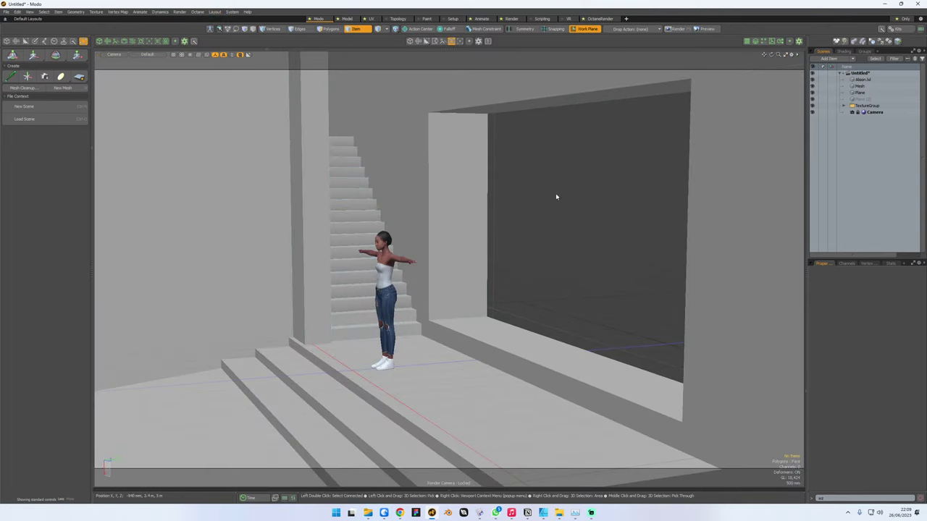
click(410, 40)
key(ctrl+space)
click(553, 232)
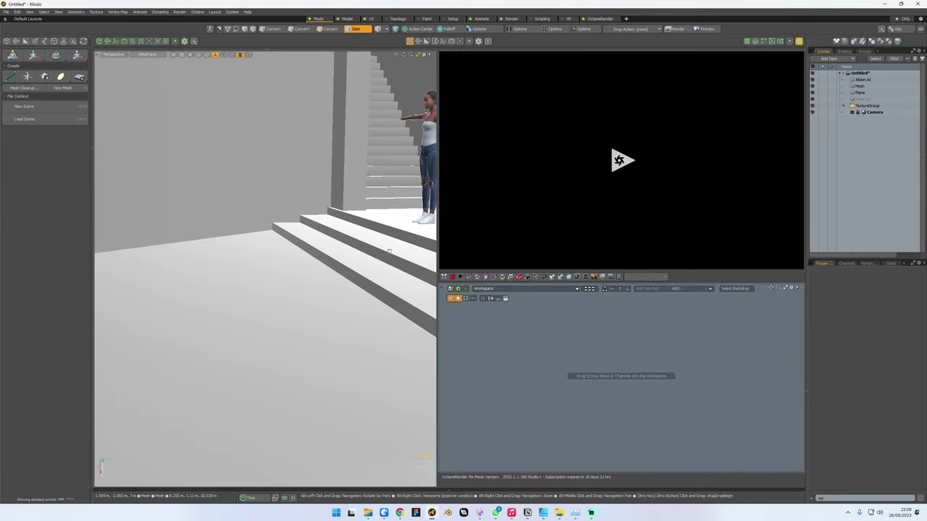
- Show the Octane material and node creation tools beside the viewport and start the live render
key(alt+space)
click(323, 249)
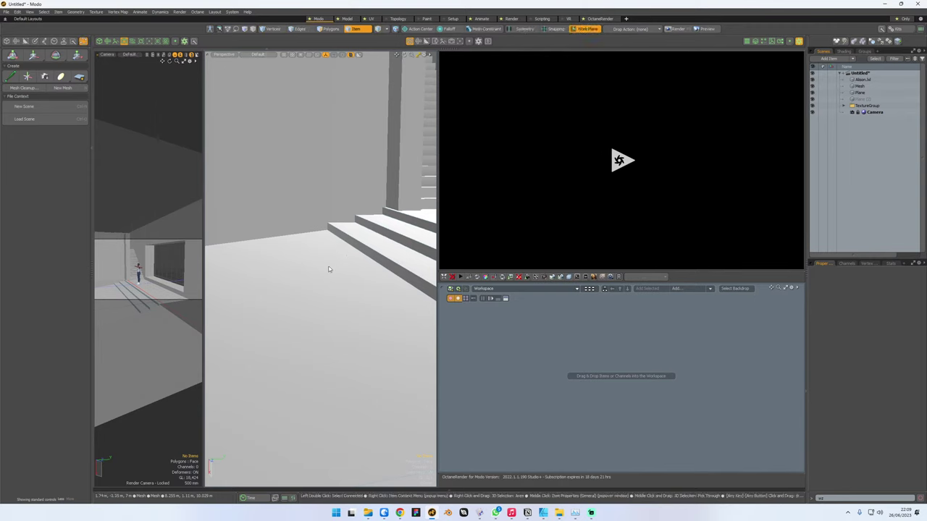
click(184, 42)
alt+drag(397, 245, 346, 265)
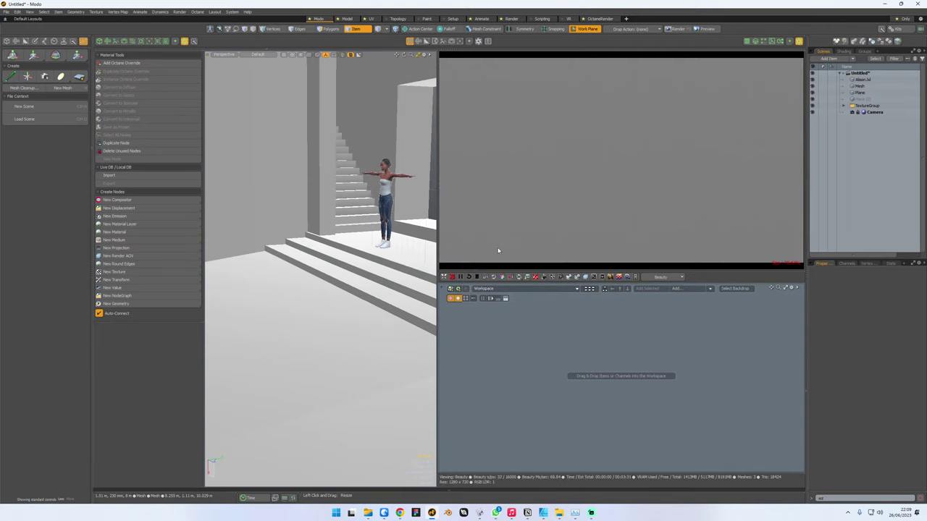
- Switch the modelling viewport from perspective to the locked camera view
alt+scroll(393, 277, down, 6)
alt+drag(392, 277, 389, 307)
key(ctrl+space)
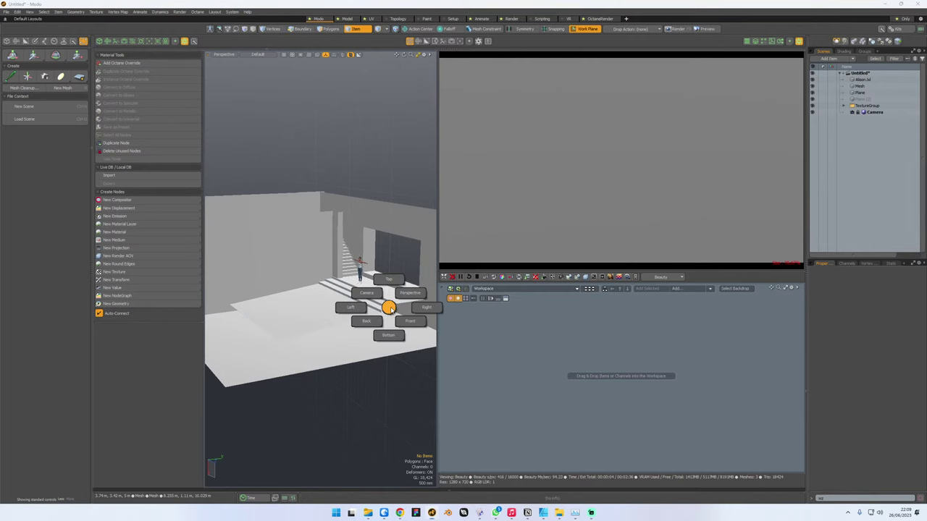
click(375, 297)
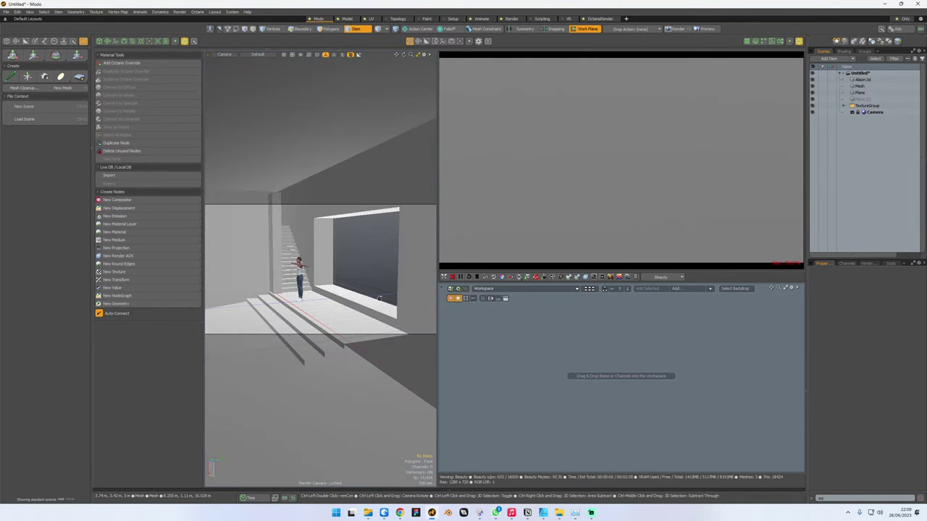
- Switch the modelling viewport to perspective view and select the large end wall polygon of the room
key(ctrl+space)
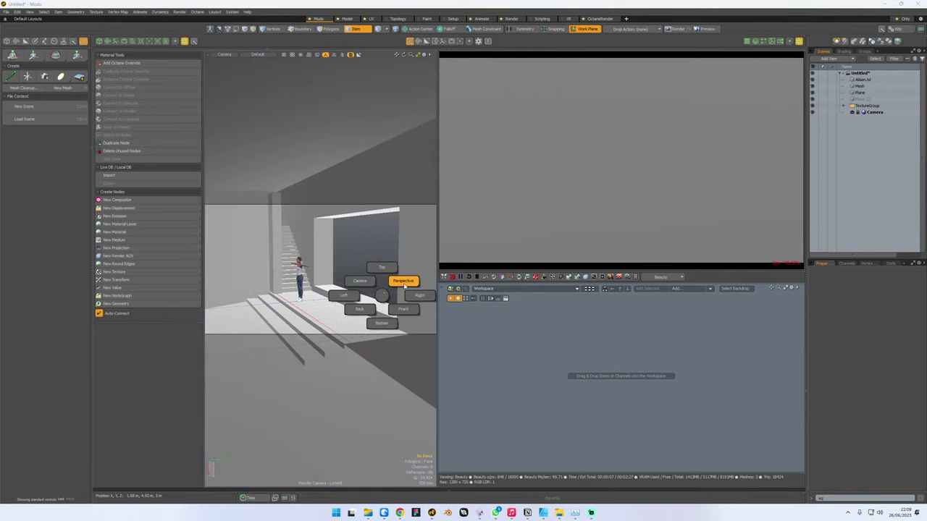
click(404, 283)
alt+drag(326, 298, 332, 323)
click(364, 294)
key(3)
click(363, 295)
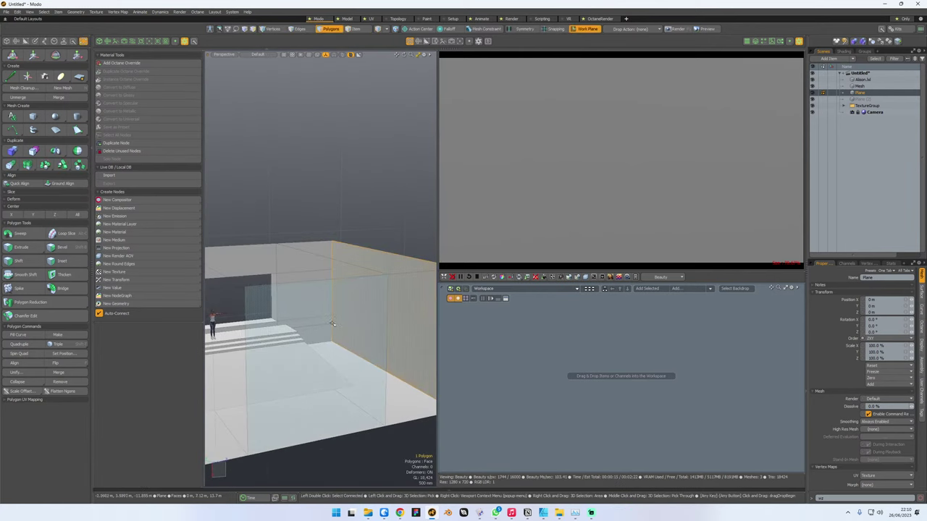
click(332, 324)
key(w)
drag(402, 312, 645, 271)
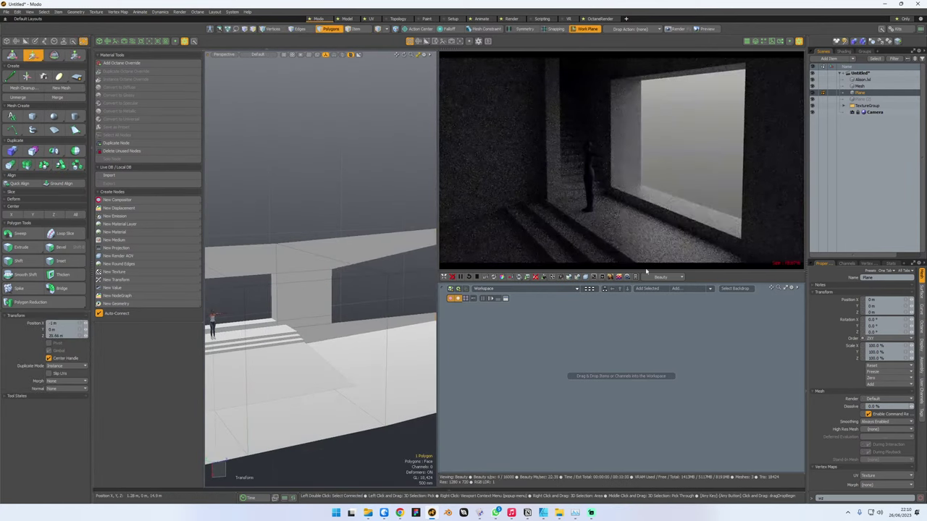
key(ctrl+z)
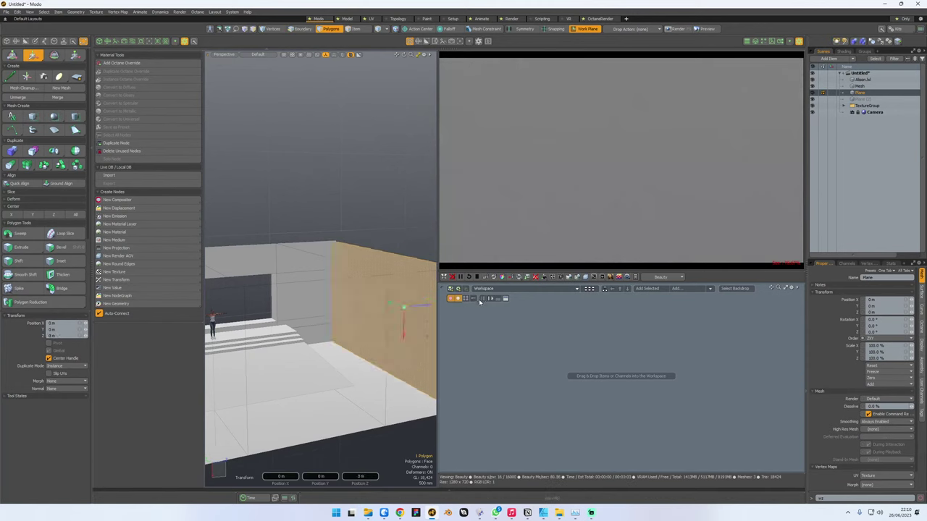
- Extrude the end wall polygon outward along Z by about 12 m to lengthen the room, and clear the selection
click(22, 247)
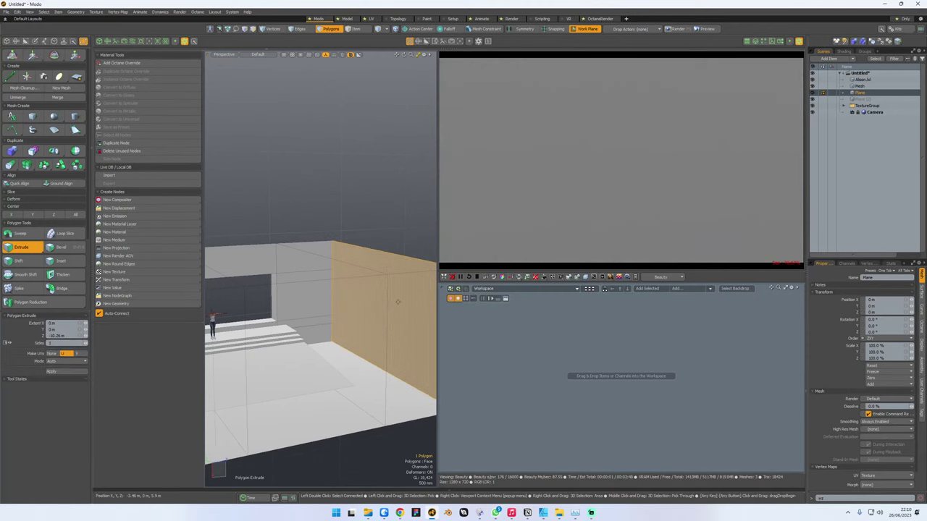
drag(414, 310, 547, 291)
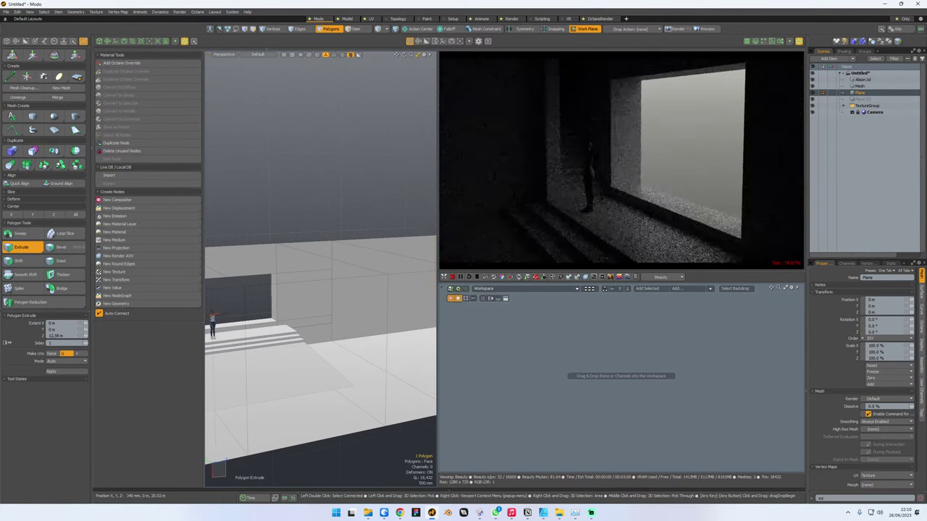
alt+drag(390, 291, 293, 316)
key(space)
click(385, 237)
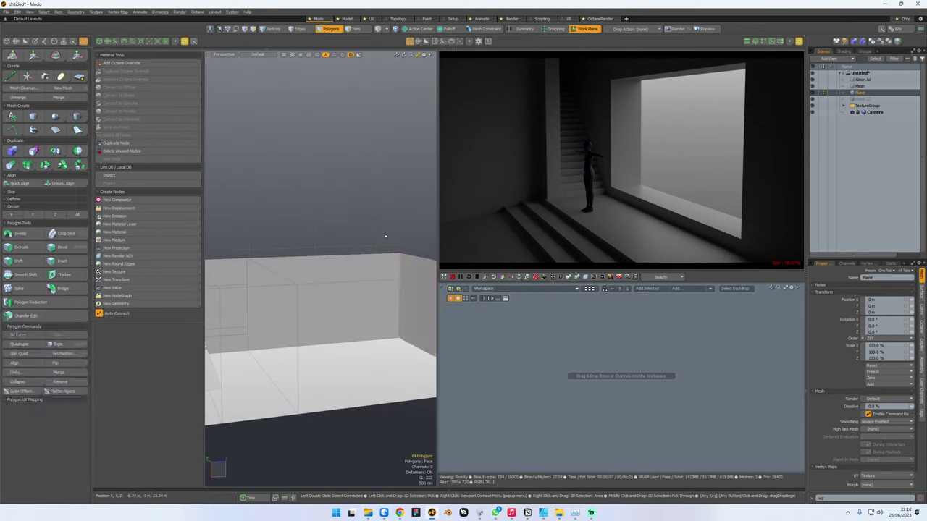
alt+drag(398, 257, 376, 324)
scroll(358, 317, up, 5)
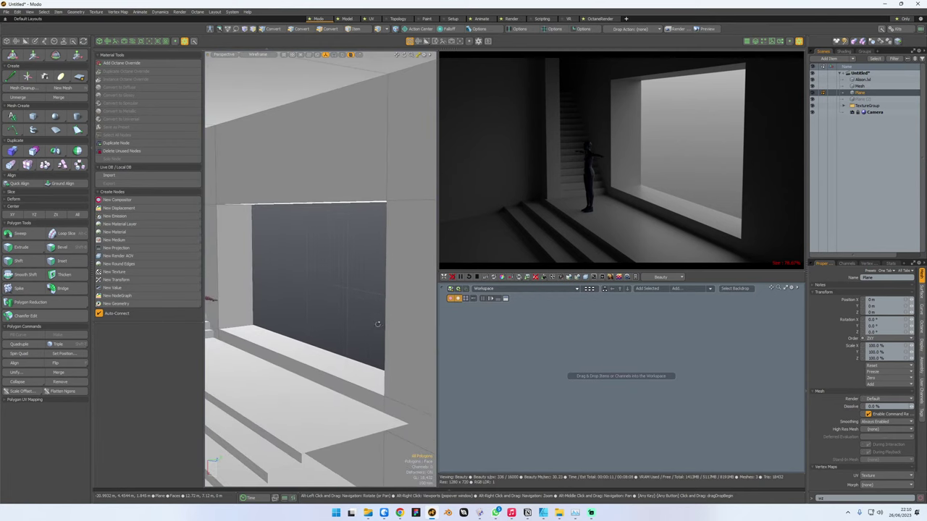
key(3)
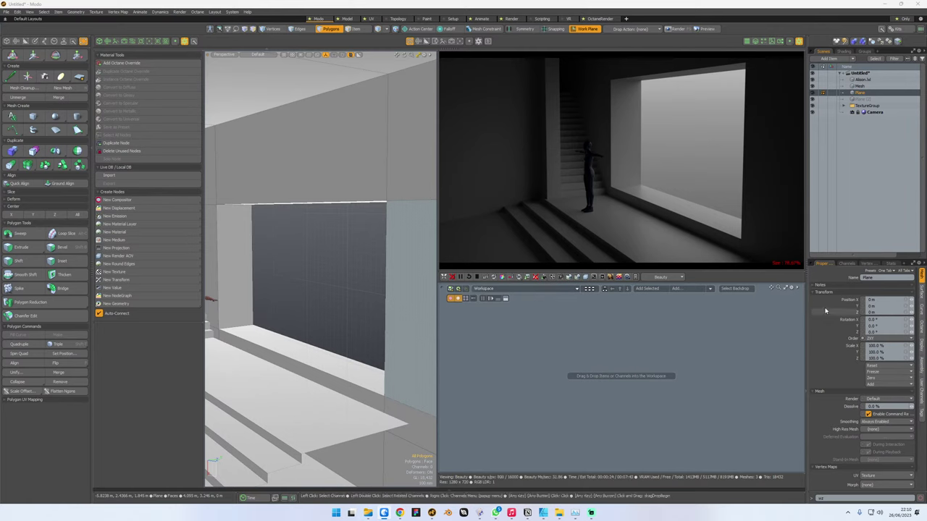
- Unlock the camera and set its focal length to 30 mm
click(869, 114)
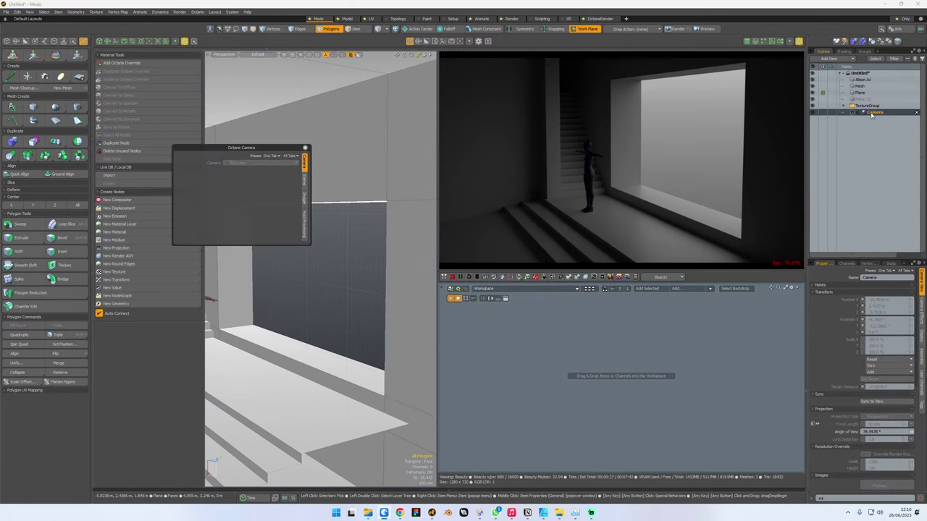
right_click(869, 116)
click(886, 283)
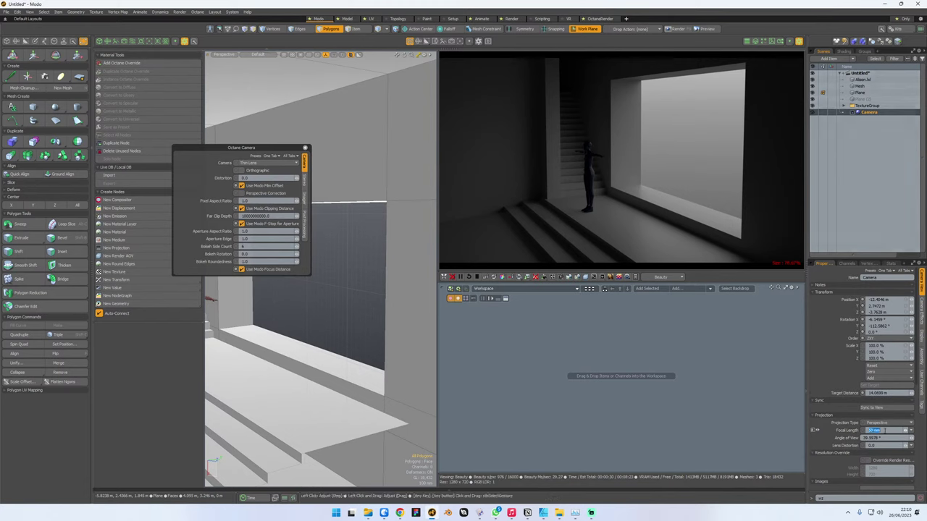
text(30)
key(Return)
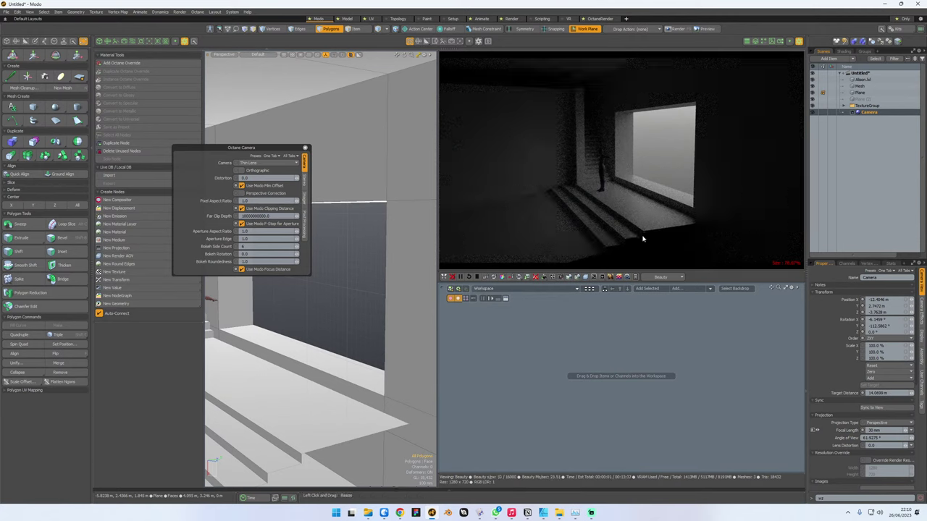
- Return to the camera view, dismiss the Octane Camera settings, and move the camera closer to the figure and window
key(ctrl+space)
click(337, 158)
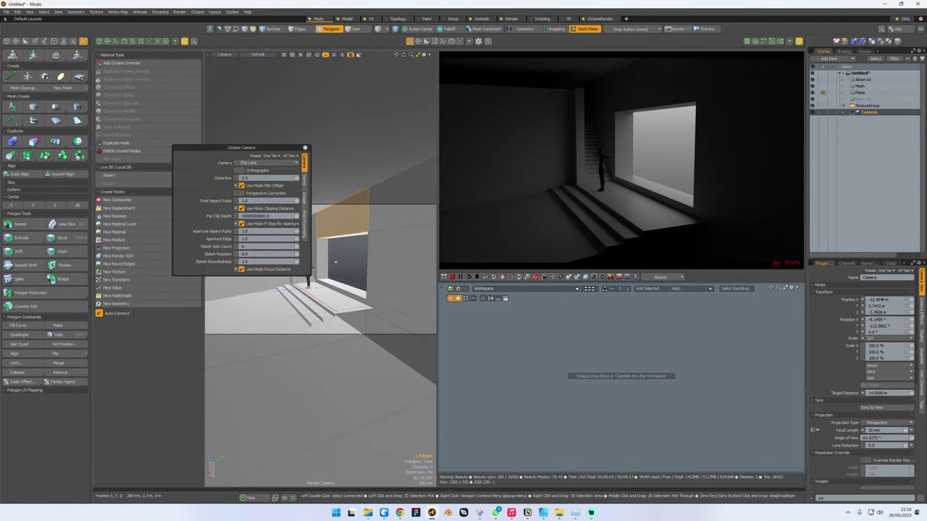
click(305, 147)
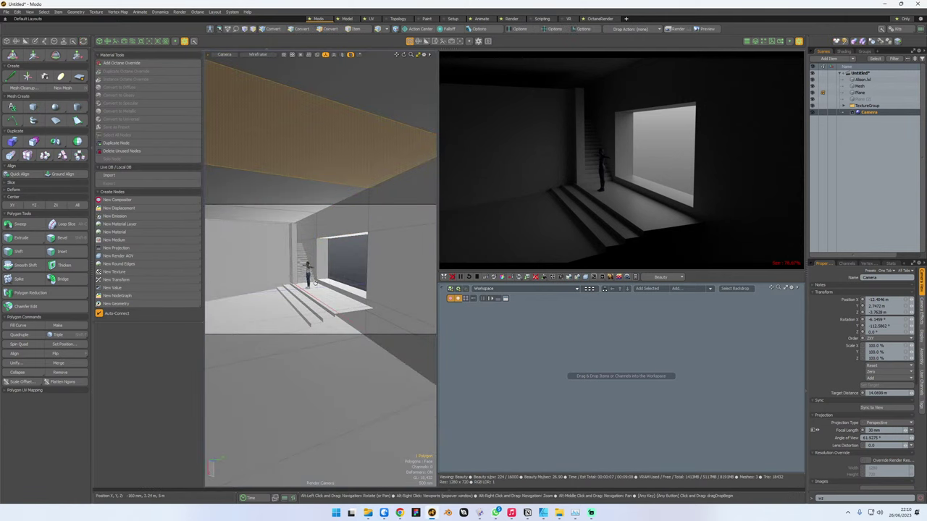
alt+right_drag(318, 283, 359, 283)
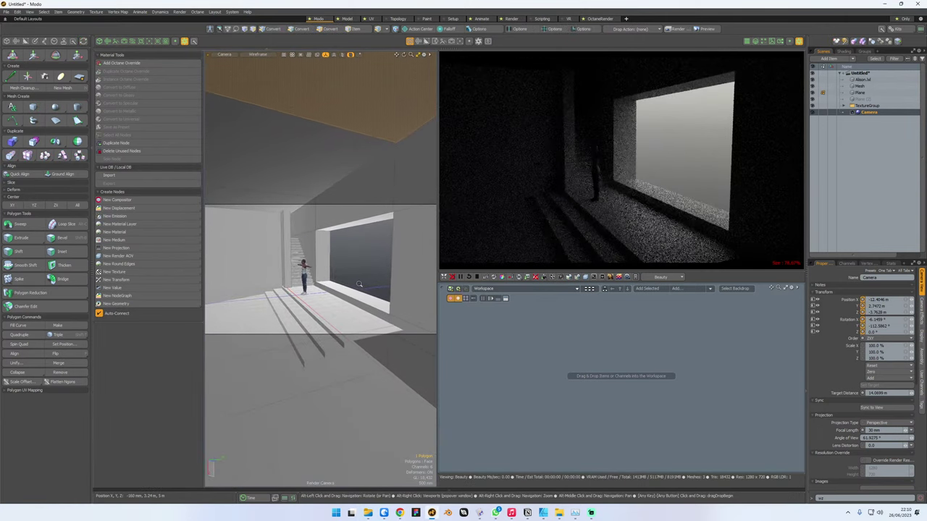
scroll(356, 285, up, 3)
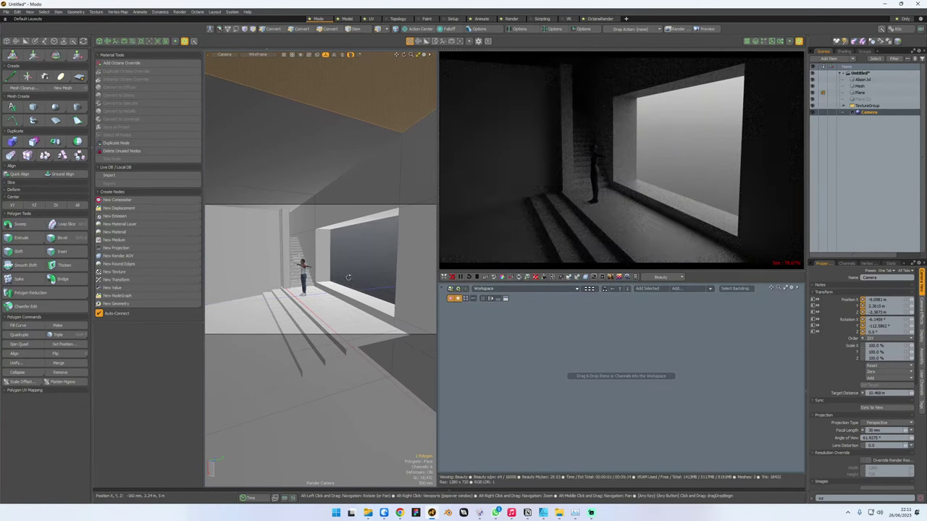
key(3)
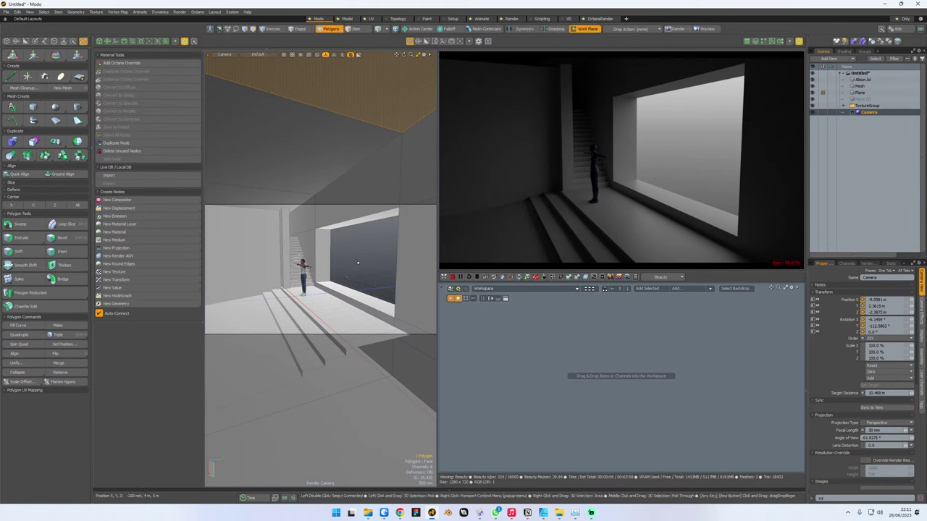
- In perspective view, select the top edges of the wall and pillar beside the staircase and raise them to the ceiling
key(ctrl+space)
click(355, 239)
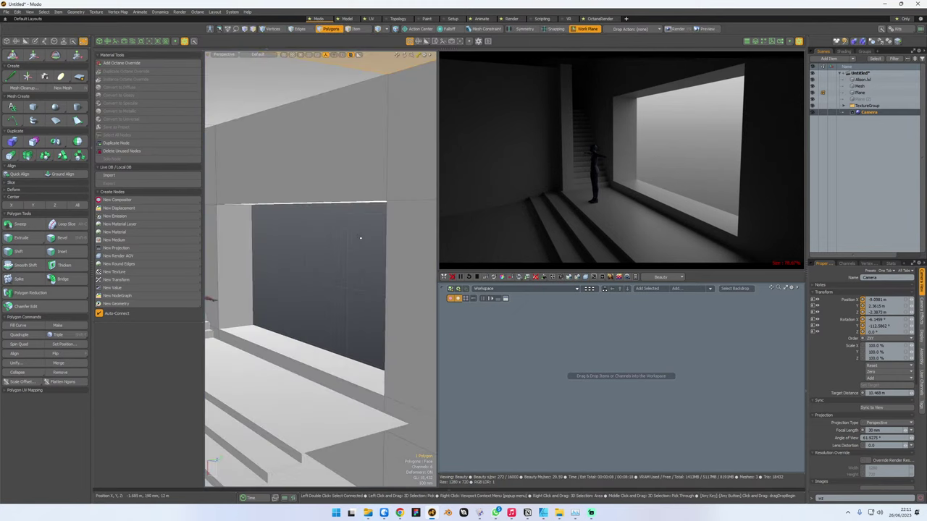
alt+drag(361, 239, 284, 238)
scroll(394, 228, up, 4)
alt+drag(401, 221, 340, 286)
scroll(331, 301, up, 3)
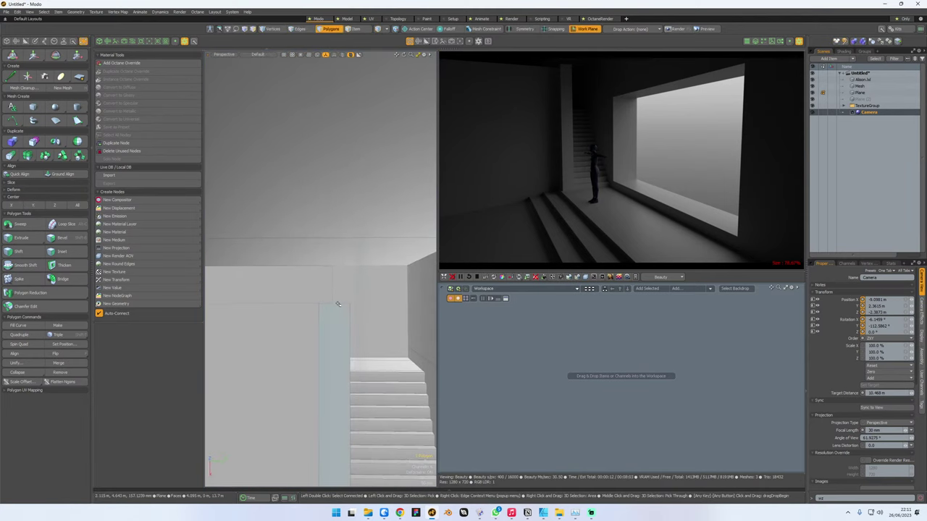
key(2)
shift+click(311, 304)
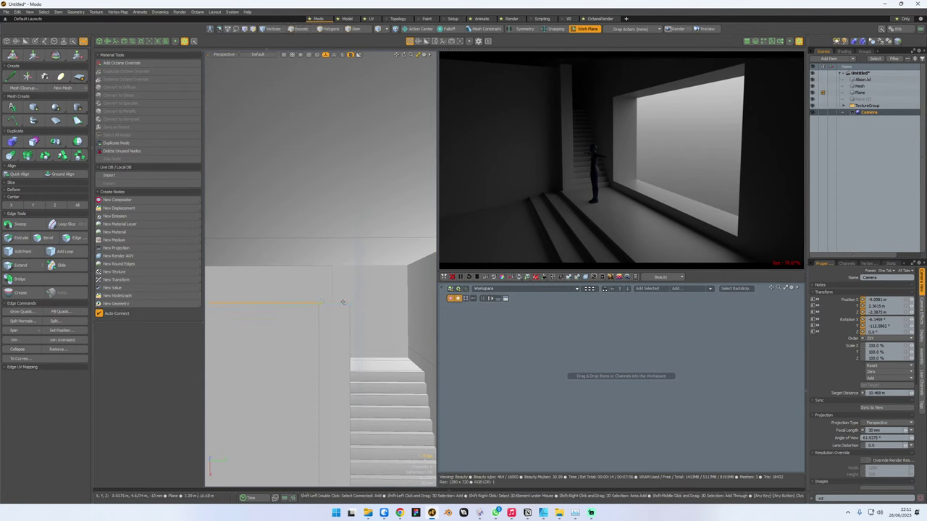
alt+drag(343, 302, 422, 311)
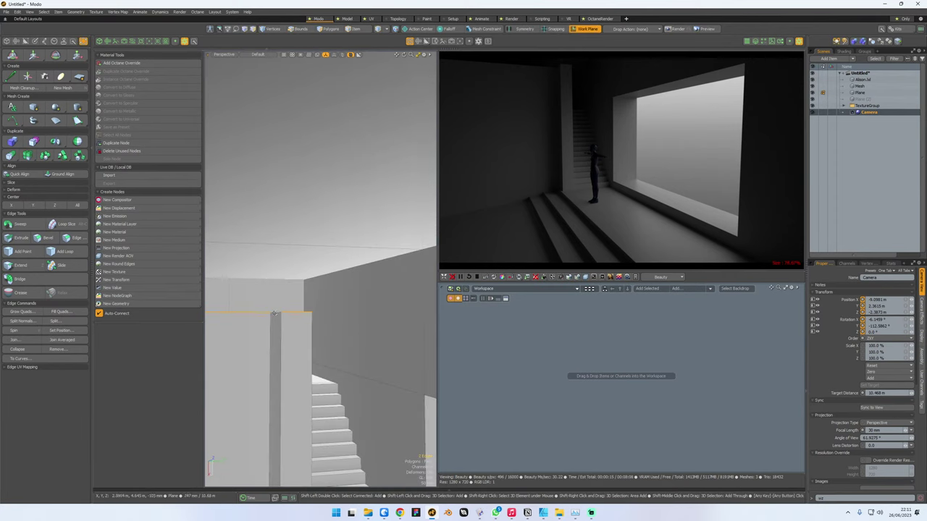
alt+drag(274, 312, 239, 278)
key(w)
key(q)
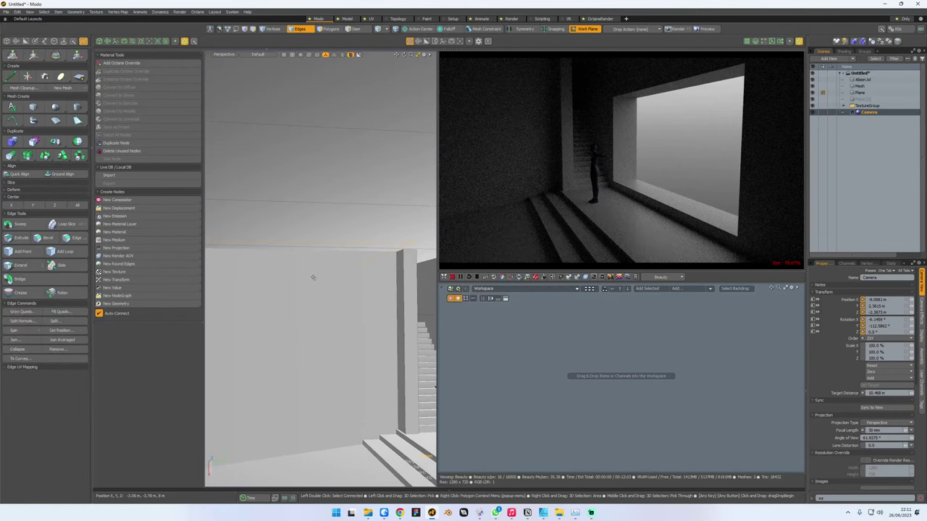
- Move the free vertical edge of the wall beside the stairs sideways to close the gap to the side wall
alt+drag(314, 276, 364, 294)
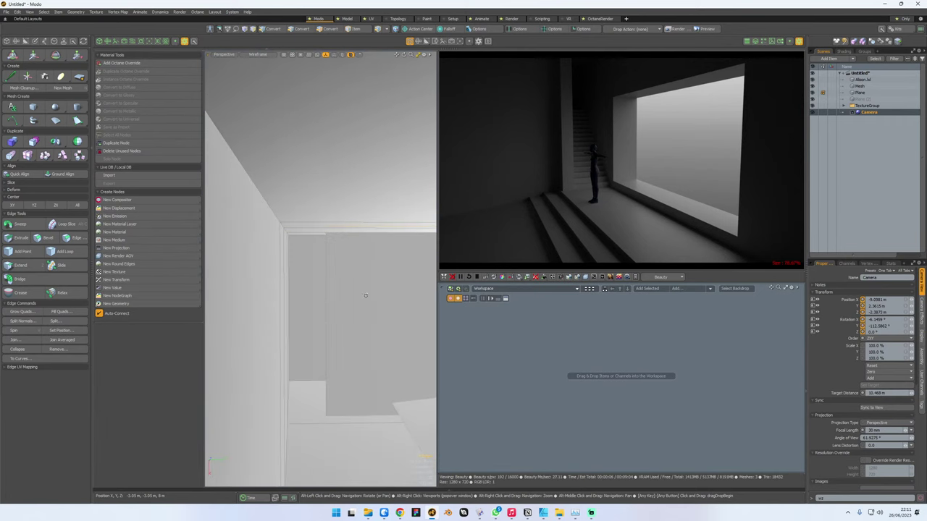
key(w)
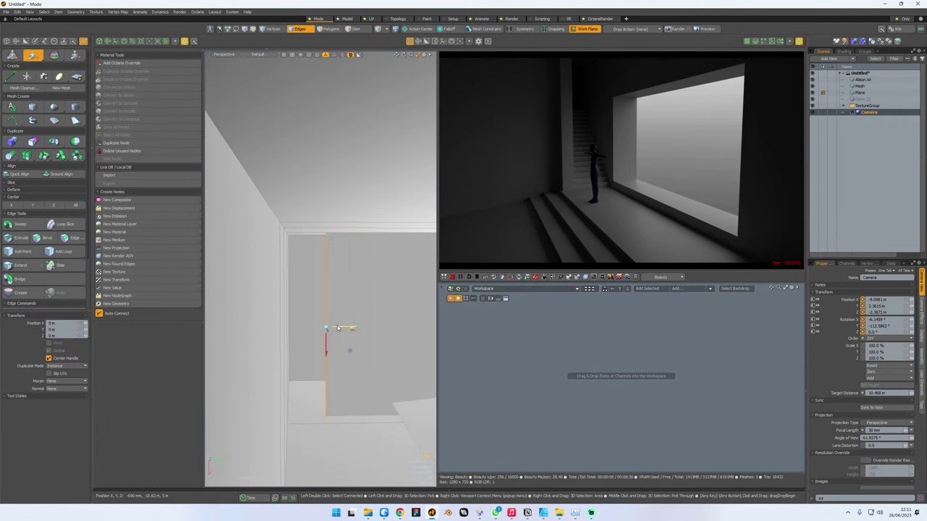
drag(350, 328, 299, 330)
key(q)
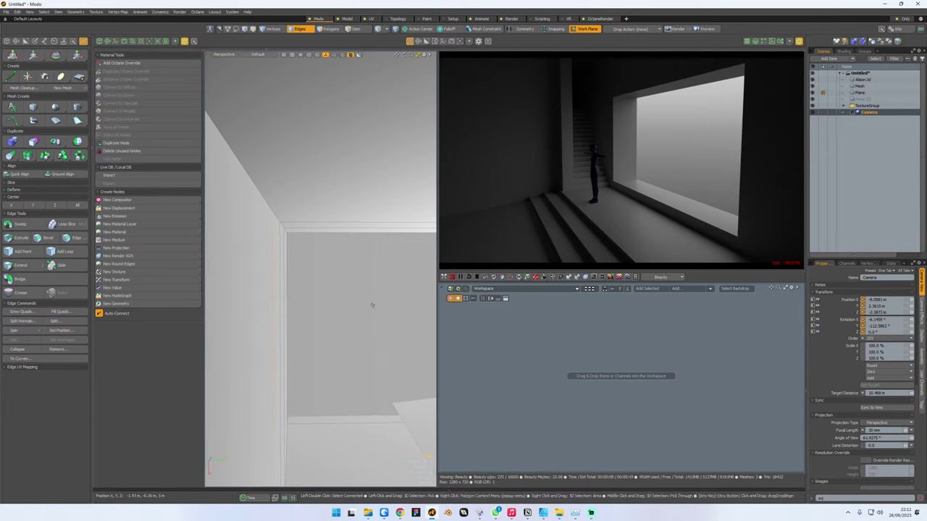
- Hide the Octane viewport, schematic and material tools so the perspective view fills the workspace, ready for polygon editing
alt+drag(372, 304, 283, 326)
scroll(296, 324, up, 3)
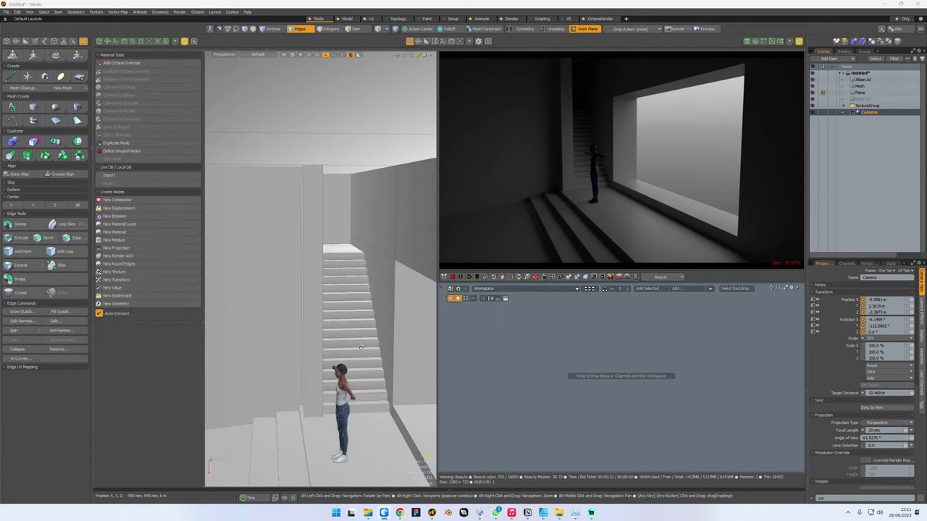
alt+drag(360, 347, 317, 330)
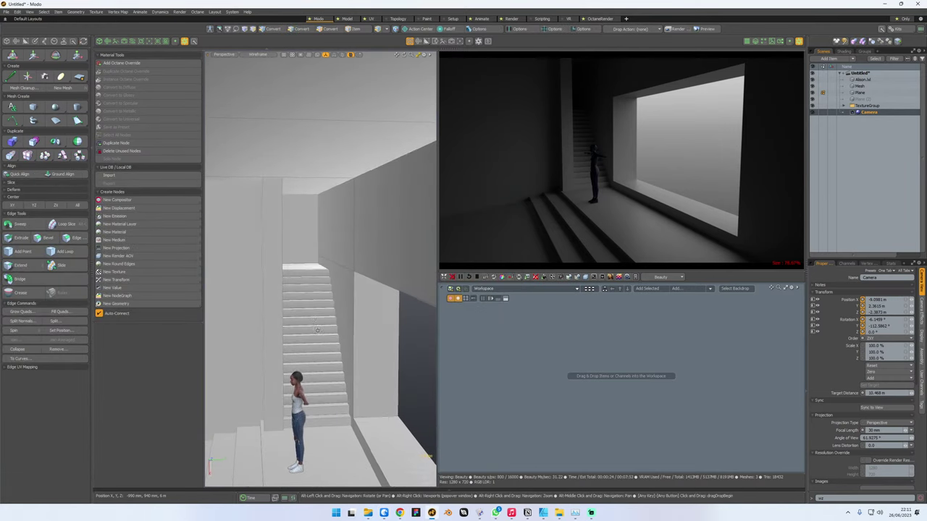
key(3)
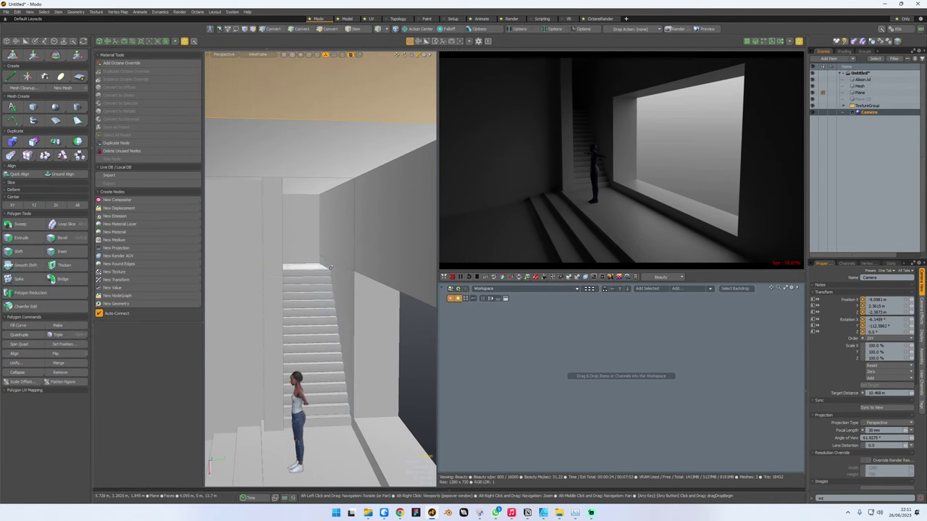
key(ctrl+Tab)
click(369, 268)
key(ctrl+Tab)
click(321, 272)
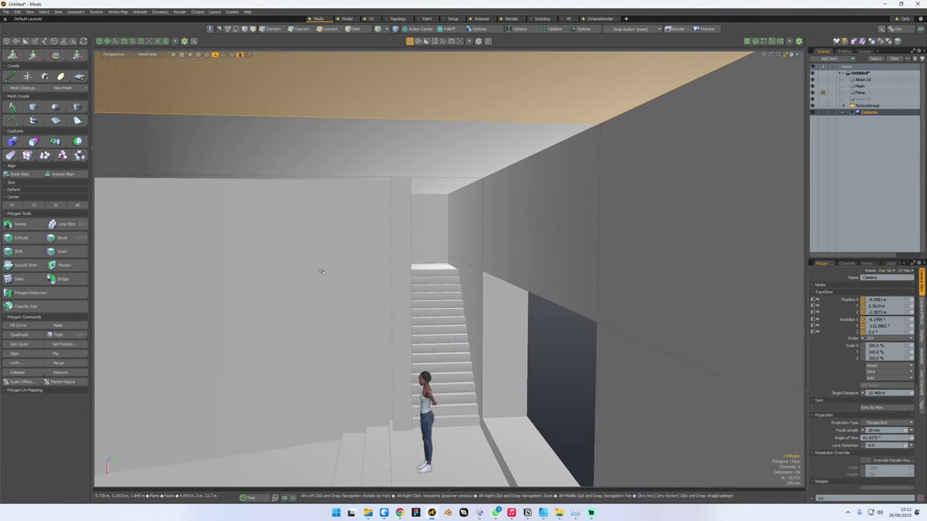
- Select the landing, the wall face behind it, and the stair treads and risers down to the lowest tread
click(441, 279)
alt+drag(504, 271, 502, 295)
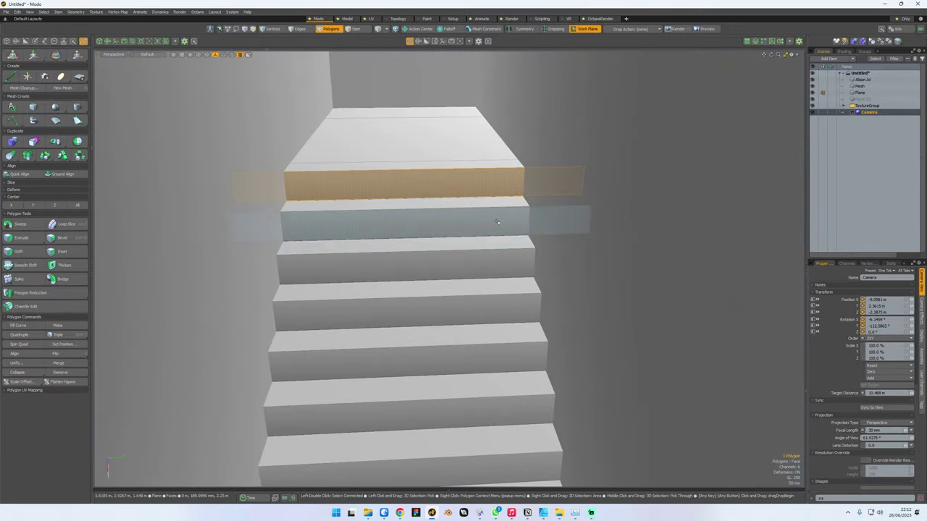
shift+click(448, 163)
shift+click(444, 150)
shift+click(442, 116)
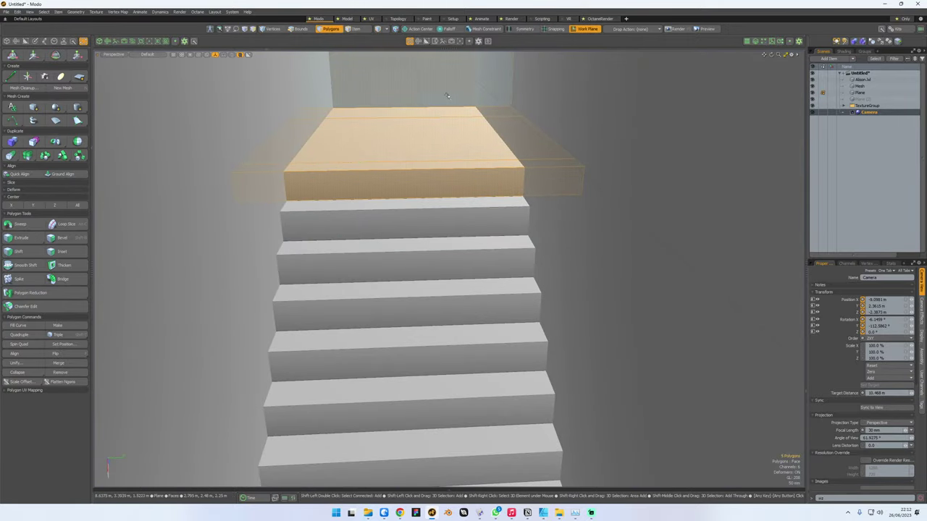
shift+click(460, 203)
shift+click(459, 221)
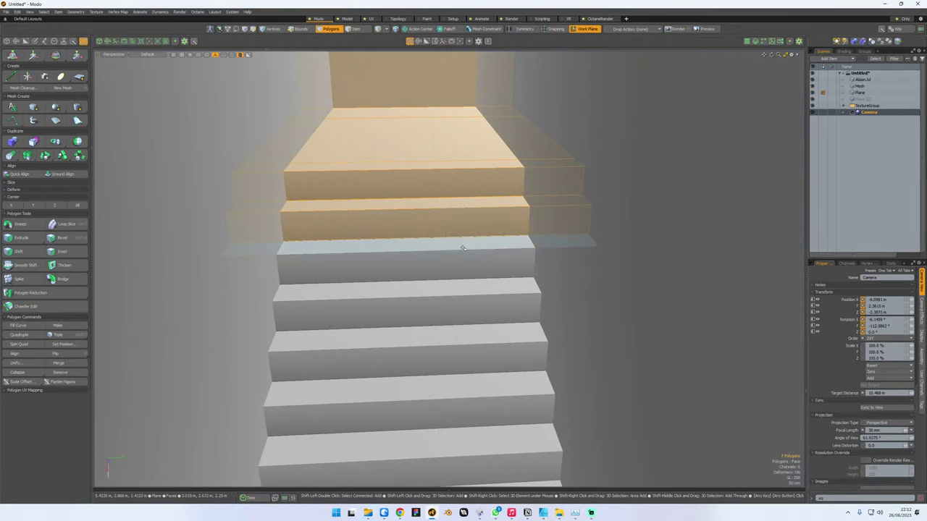
shift+click(462, 248)
shift+click(462, 297)
shift+click(467, 337)
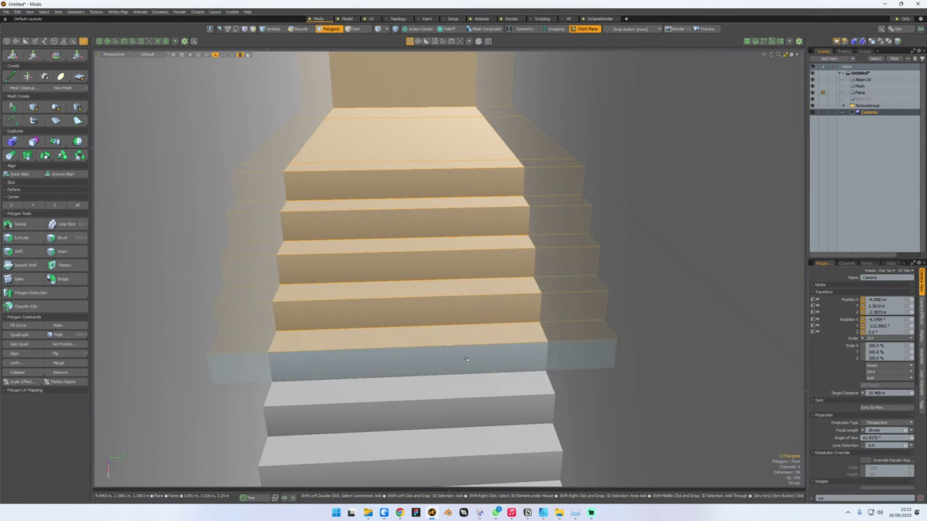
shift+click(466, 359)
shift+click(478, 417)
alt+drag(480, 427, 450, 341)
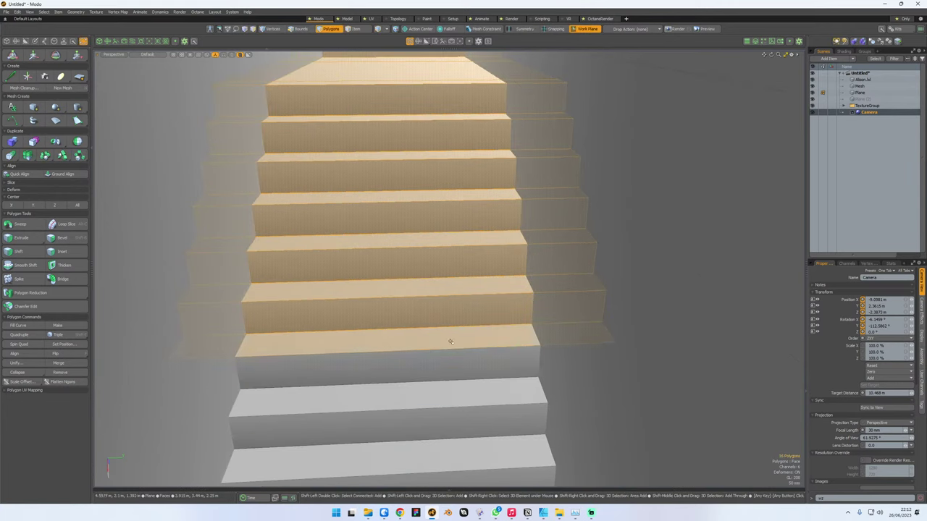
shift+click(454, 365)
shift+click(456, 428)
alt+drag(456, 427, 412, 343)
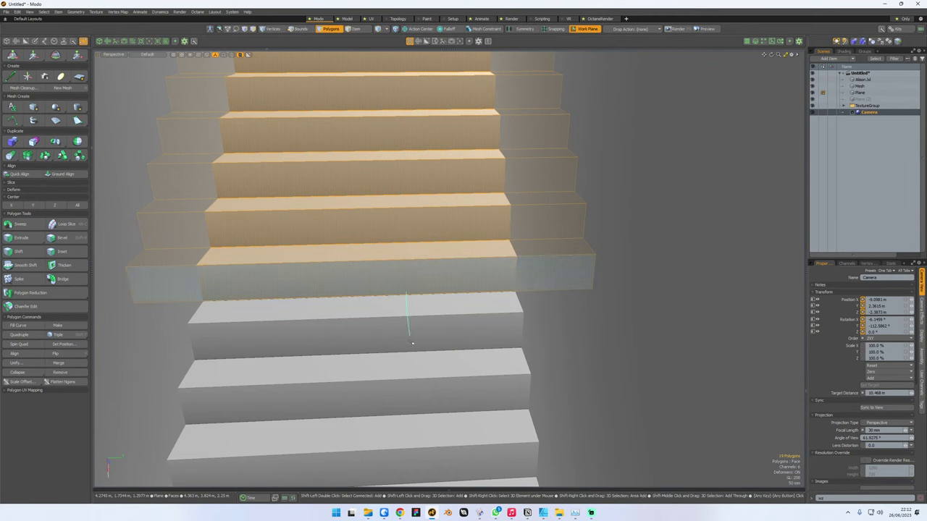
shift+click(400, 312)
shift+click(422, 405)
alt+drag(422, 439, 396, 147)
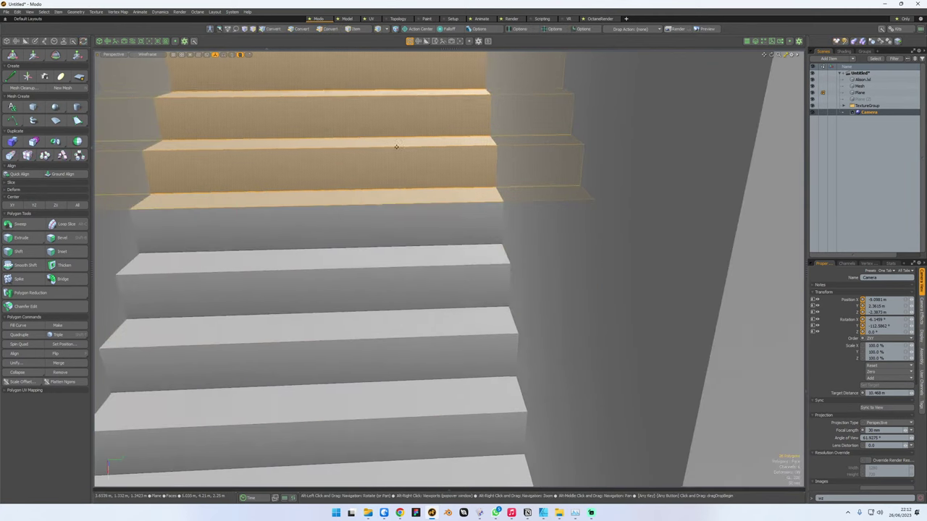
shift+drag(386, 227, 430, 468)
alt+drag(438, 236, 451, 287)
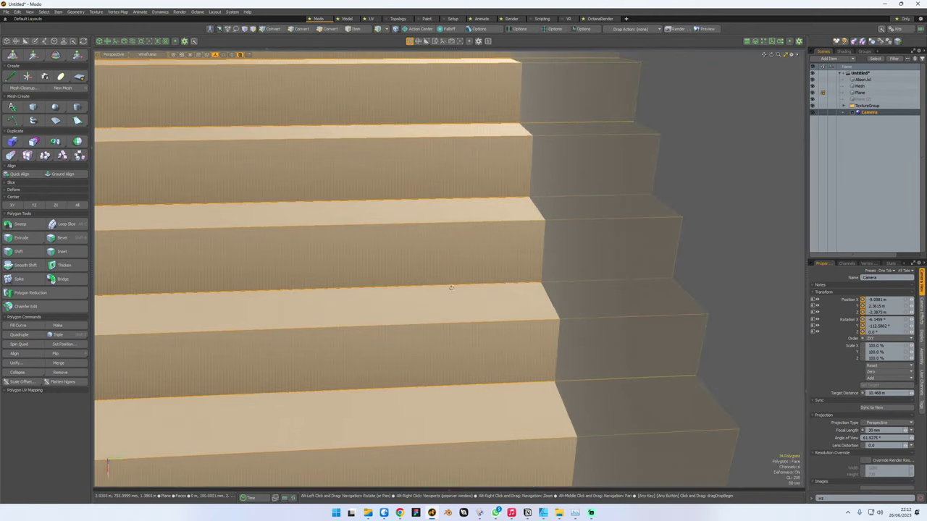
alt+right_drag(451, 287, 317, 319)
scroll(460, 306, up, 10)
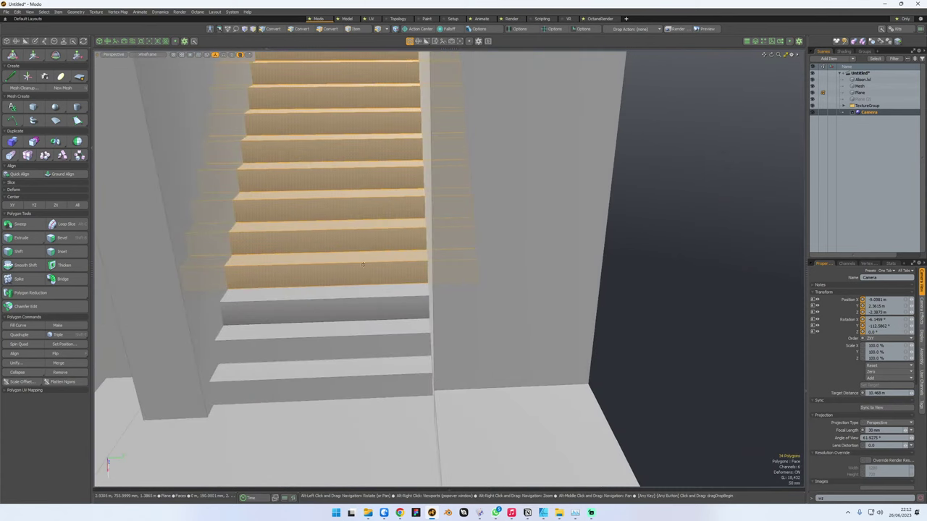
shift+drag(361, 292, 371, 360)
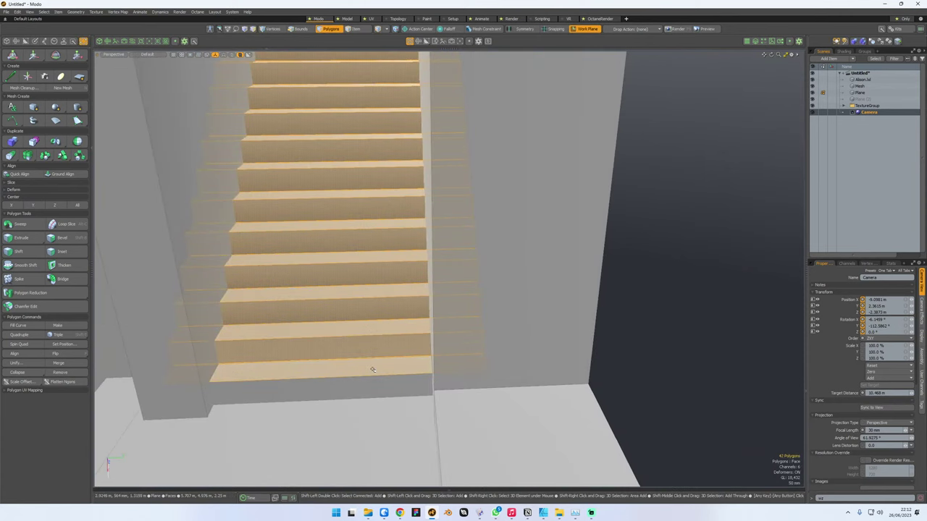
- Try to move the selected stair faces along the staircase's run and undo the move
key(w)
scroll(323, 296, down, 4)
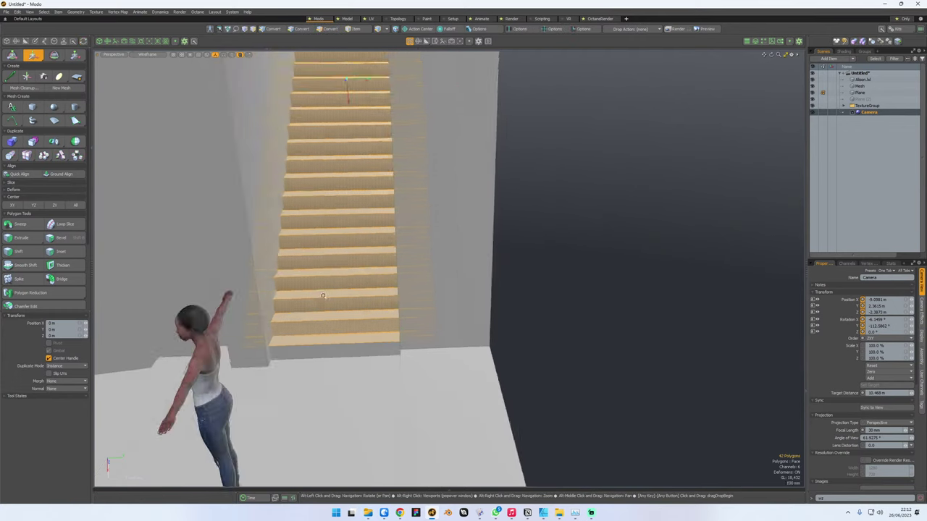
alt+drag(323, 296, 352, 285)
drag(286, 155, 279, 129)
key(ctrl+z)
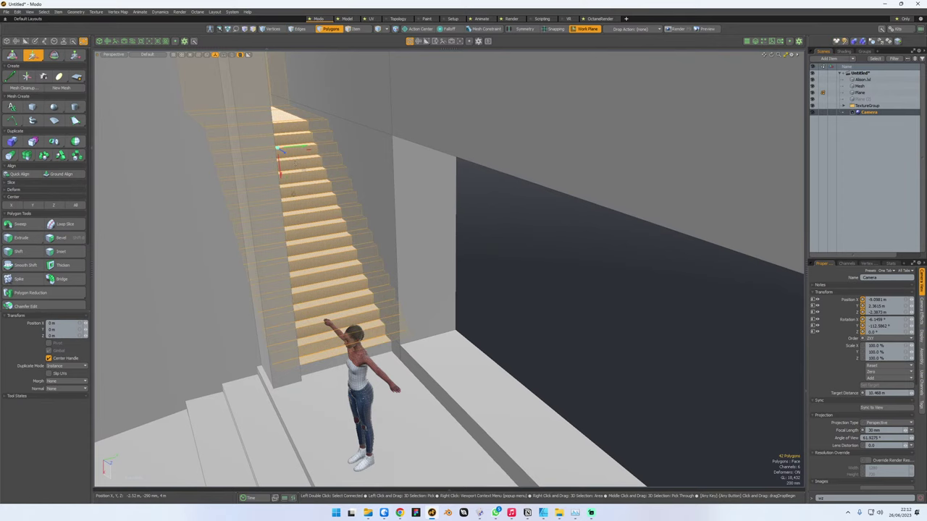
- Try to stretch the selected stair faces lengthwise with the Scale tool and revert the change
key(r)
drag(286, 154, 250, 132)
key(w)
alt+drag(432, 230, 463, 244)
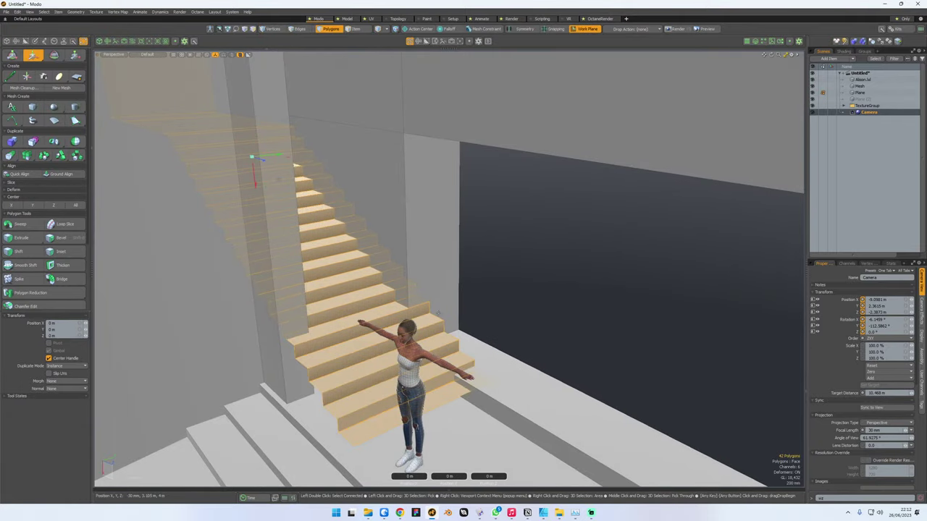
key(r)
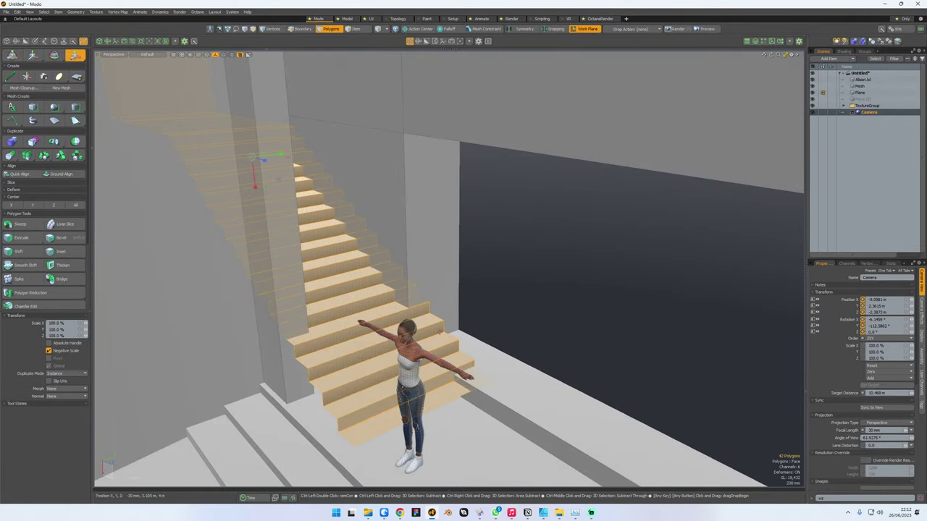
key(space)
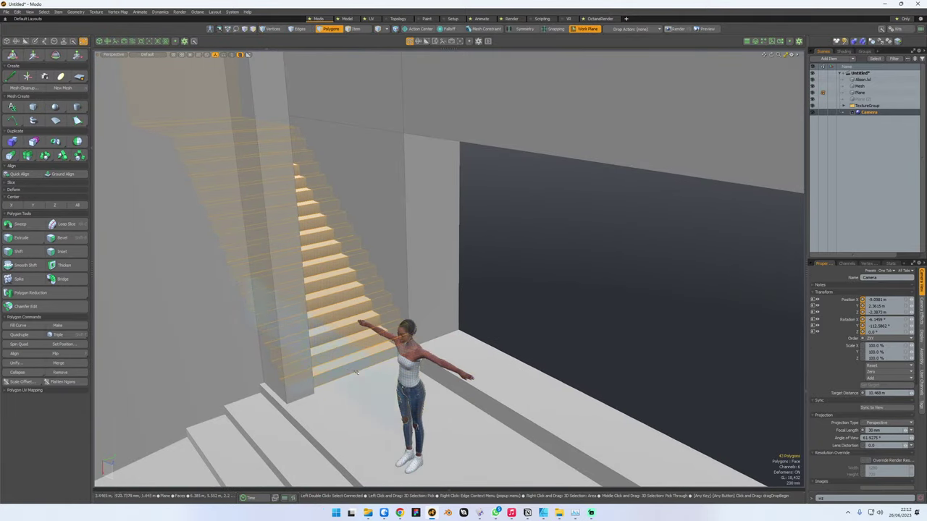
- Clear the selection and reselect all the staircase's treads and risers together with the top landing
click(523, 283)
alt+drag(522, 283, 490, 268)
mouse_move(314, 174)
alt+mouse_down()
mouse_move(310, 102)
mouse_move(323, 157)
alt+mouse_up()
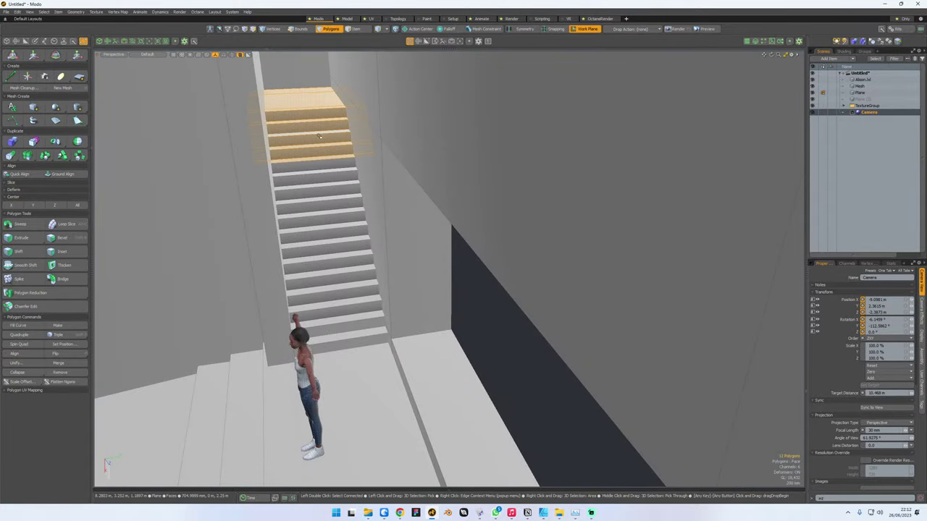
key(Up)
key(Up)
key(Up)
key(Up)
key(Up)
key(Up)
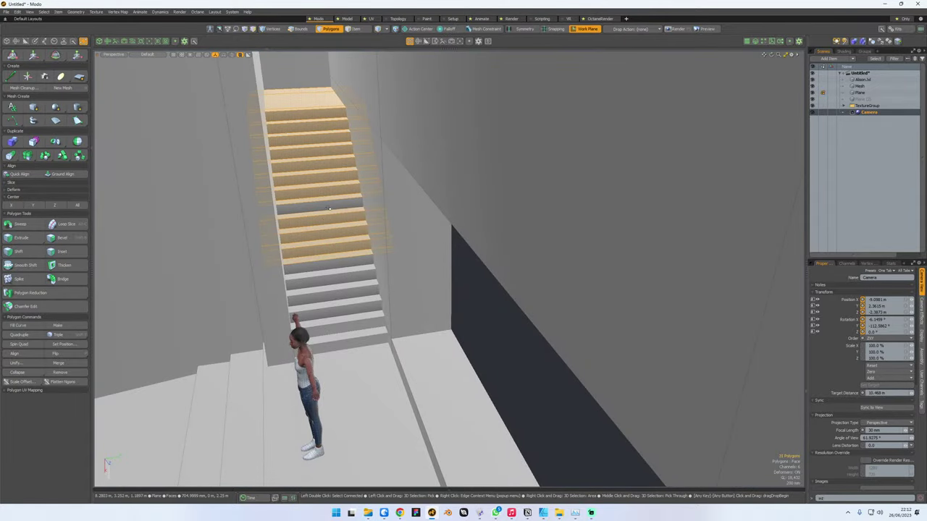
alt+drag(332, 217, 370, 344)
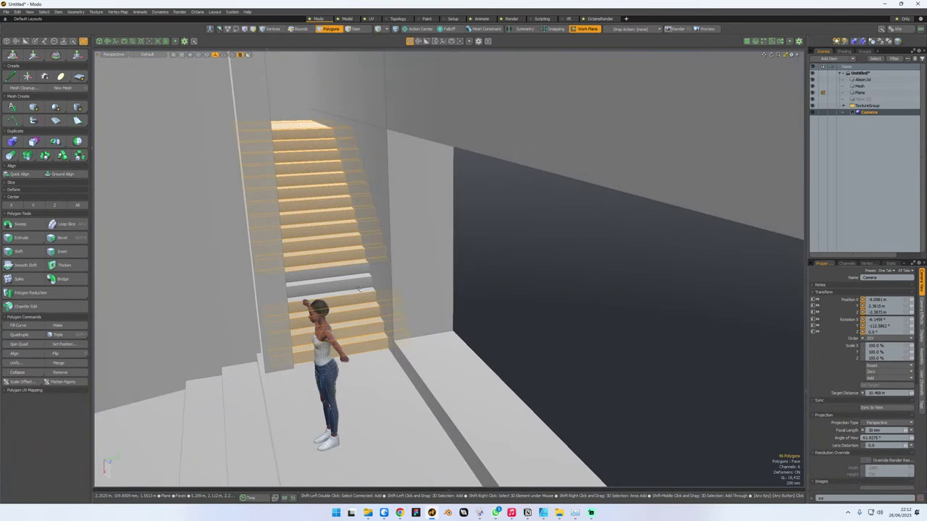
shift+drag(359, 289, 348, 262)
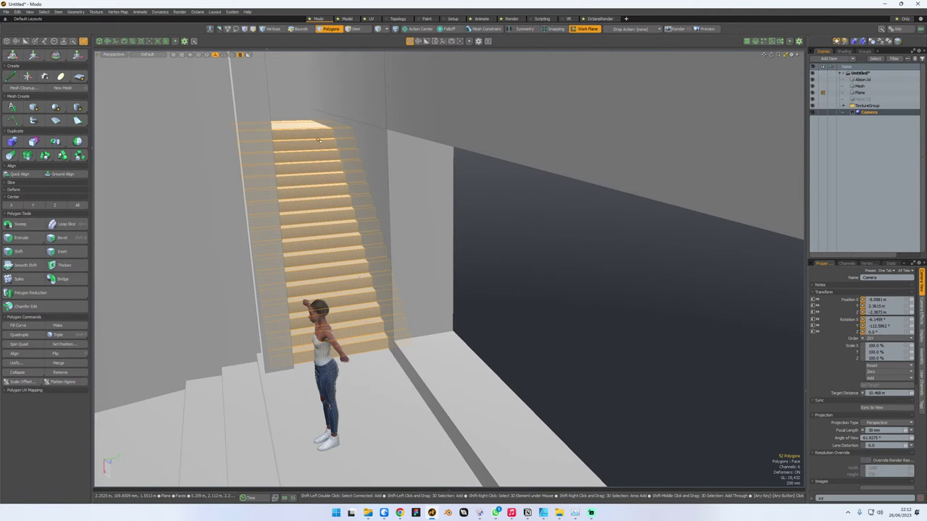
- Save the selected staircase faces as a selection set named stairs and remove them from the current selection
click(220, 30)
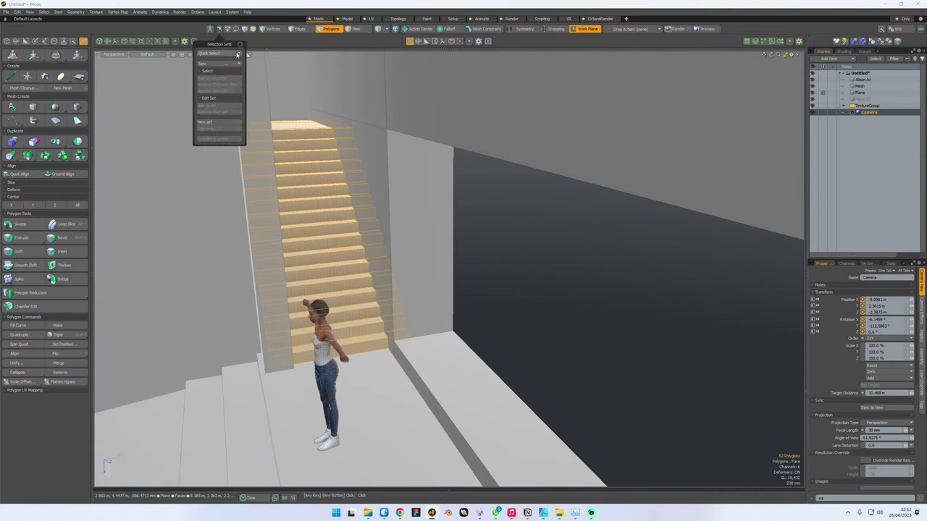
click(217, 120)
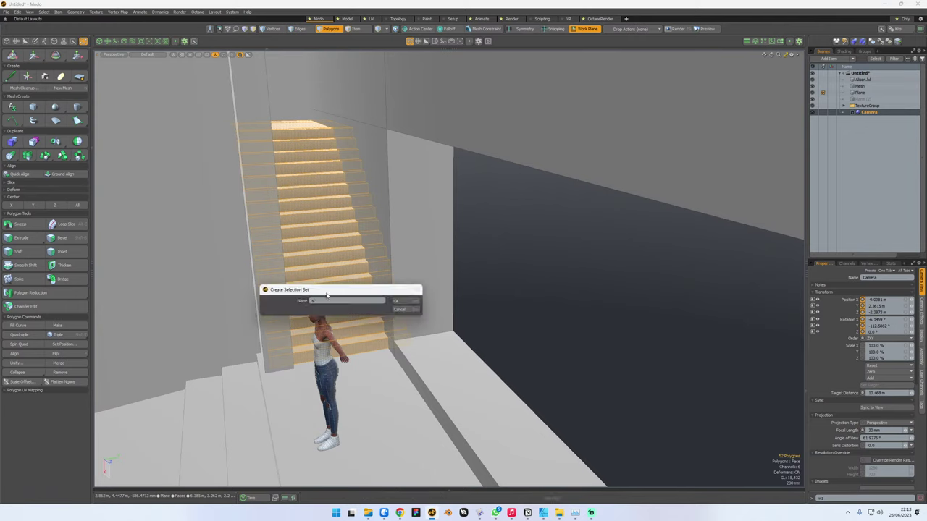
click(410, 303)
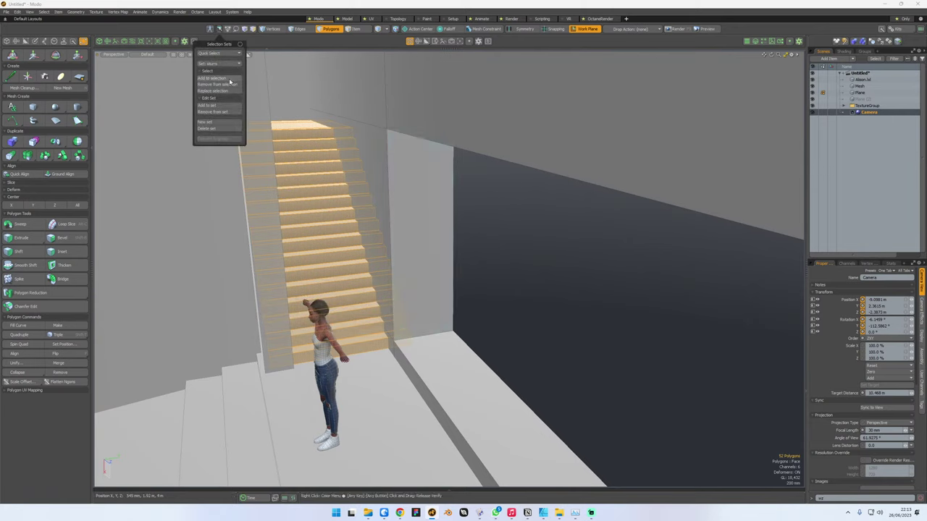
click(229, 84)
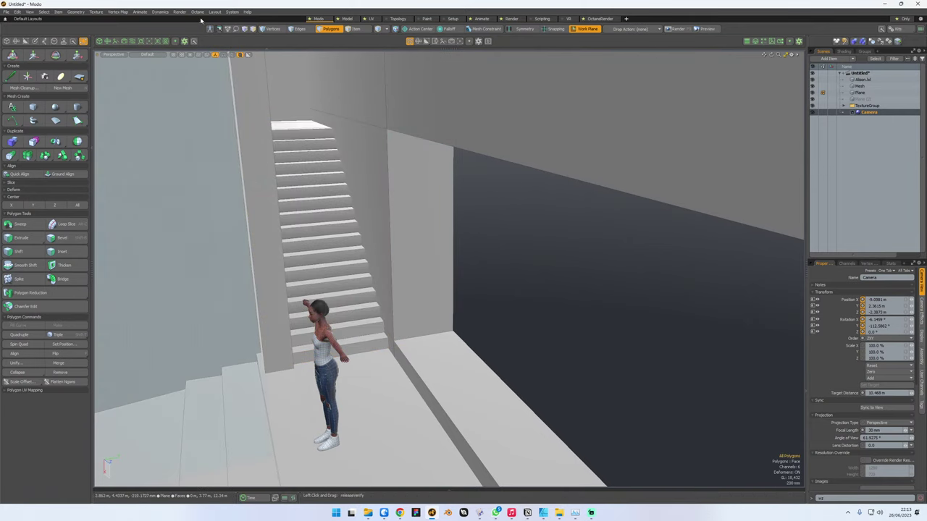
- Recall the staircase faces through the stairs selection set
click(220, 29)
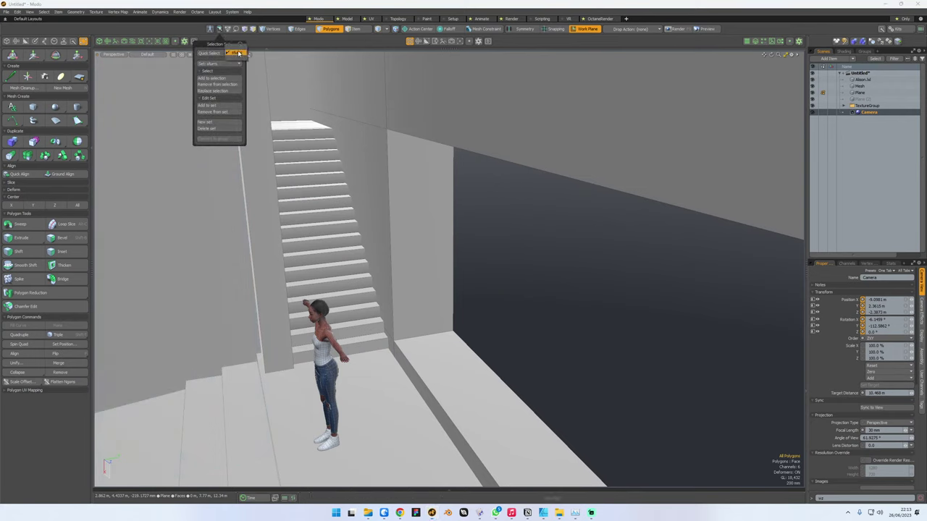
click(238, 54)
click(581, 334)
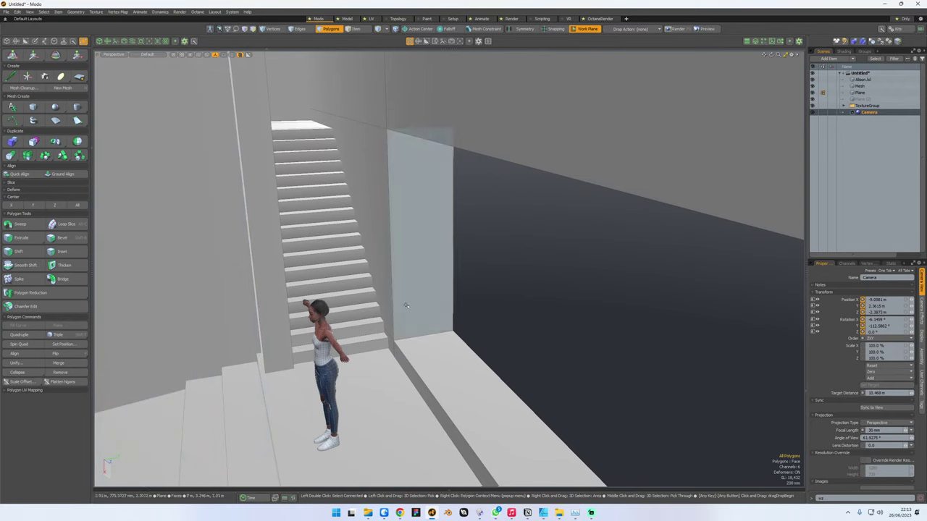
click(221, 29)
click(231, 54)
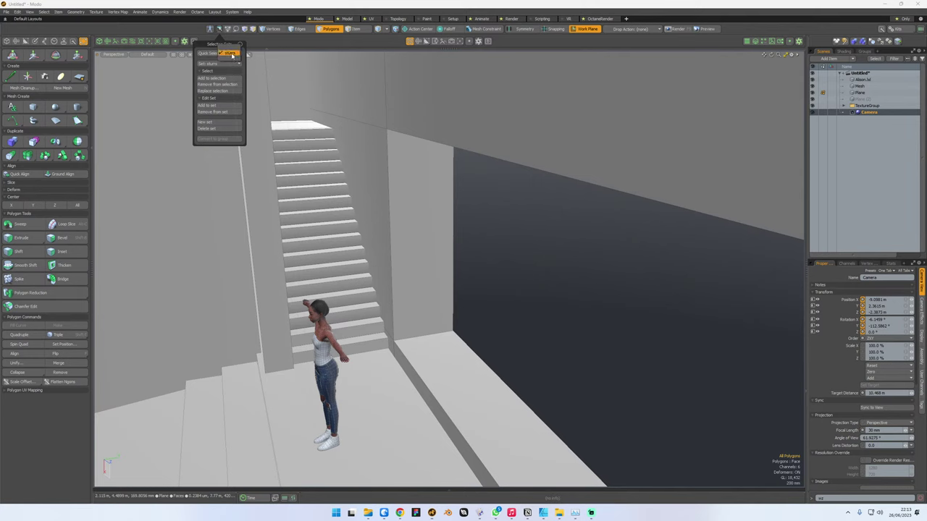
click(232, 55)
- Scale the staircase lengthwise along Z and move it back about 2.2 m in negative Z between the walls
key(r)
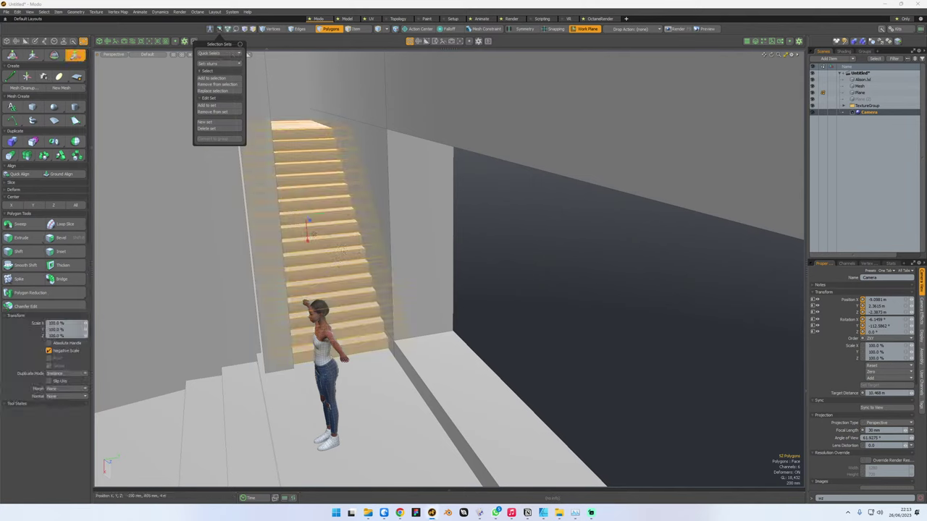
drag(312, 223, 355, 283)
key(w)
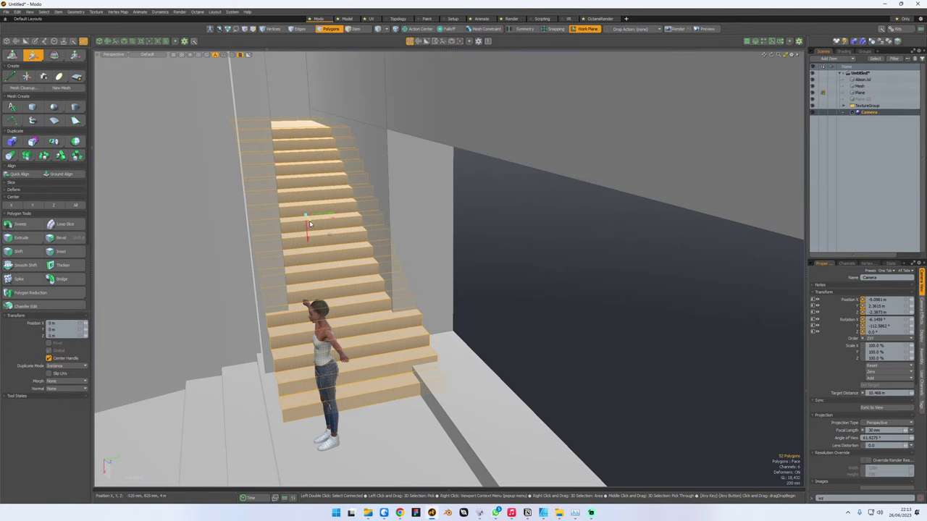
drag(309, 224, 296, 206)
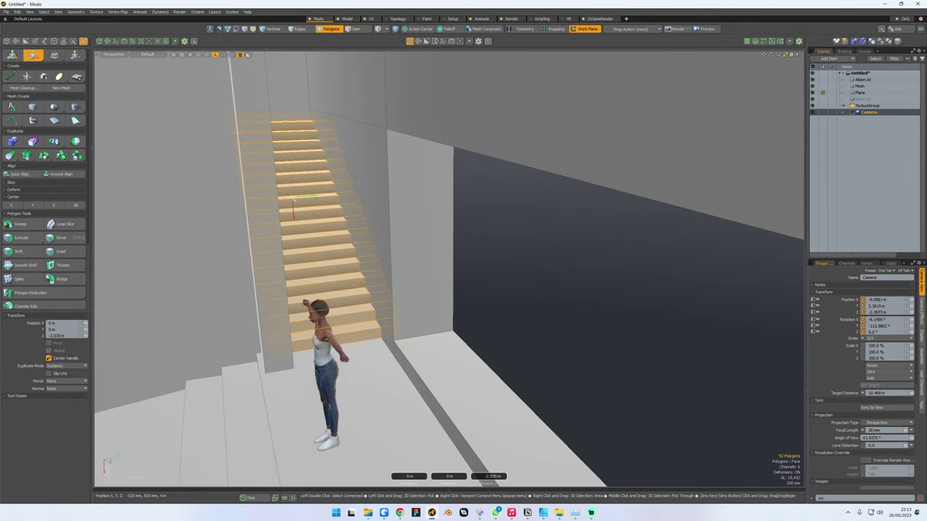
alt+drag(492, 229, 462, 235)
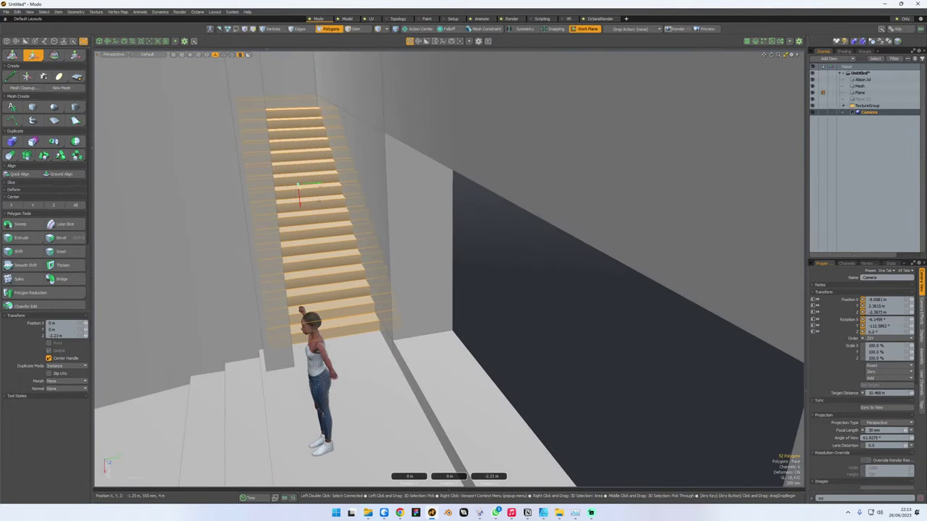
alt+drag(299, 190, 330, 303)
key(q)
- Select the room's end wall behind the stair landing and extrude it outward about 2.9 m in negative Z
alt+drag(305, 159, 277, 301)
click(335, 221)
key(a)
key(y)
key(ctrl+z)
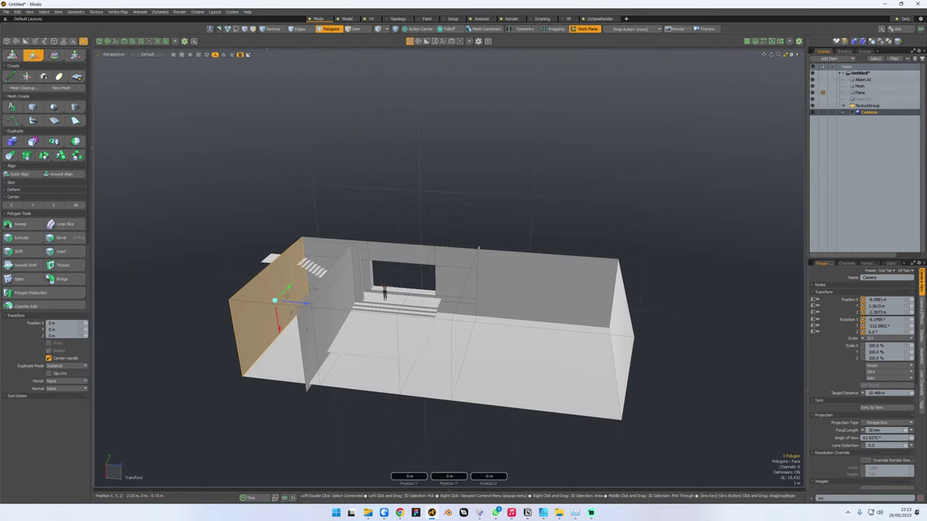
click(21, 238)
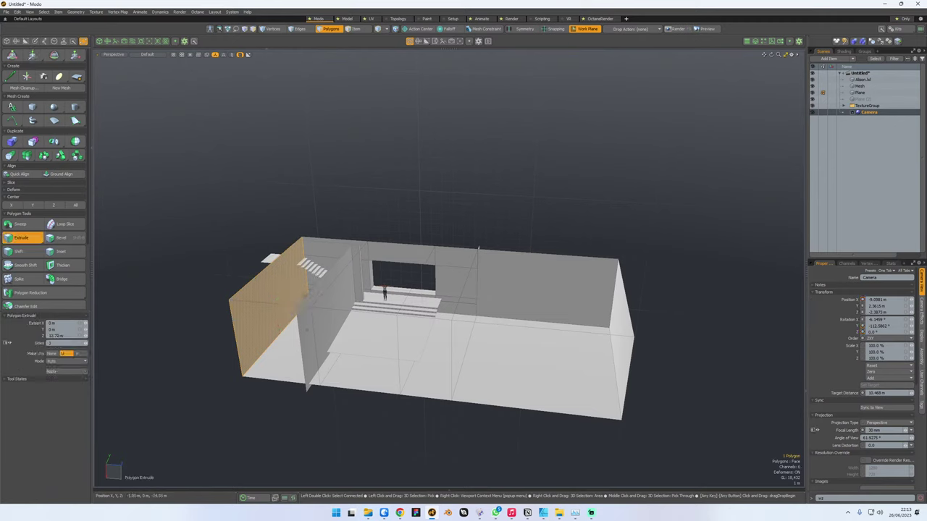
drag(312, 330, 282, 329)
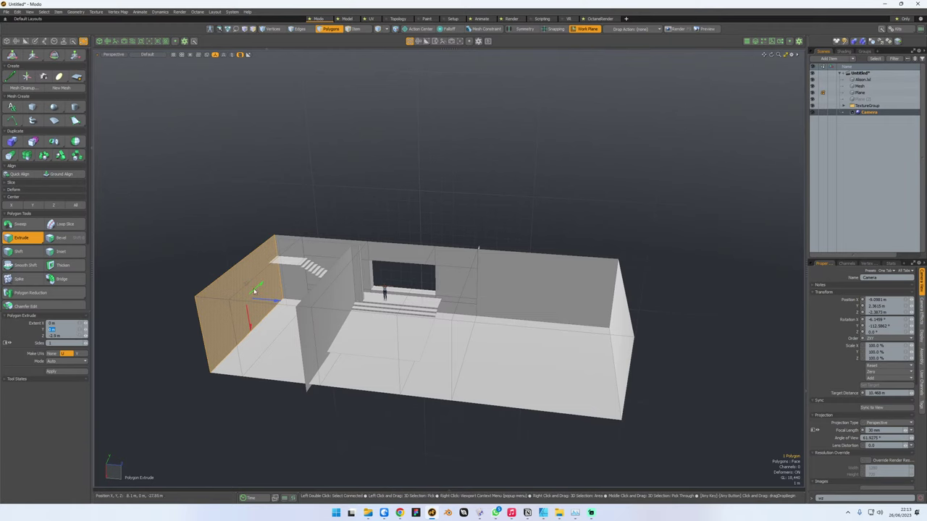
drag(274, 301, 293, 250)
key(q)
- Delete the stray slanted face above the stair landing
click(374, 203)
scroll(333, 249, up, 8)
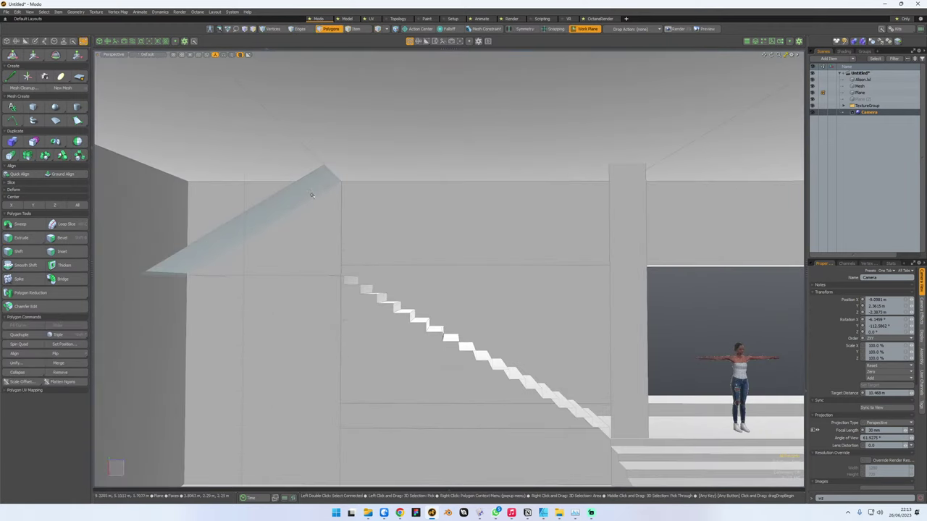
click(315, 181)
alt+drag(341, 191, 328, 254)
key(Delete)
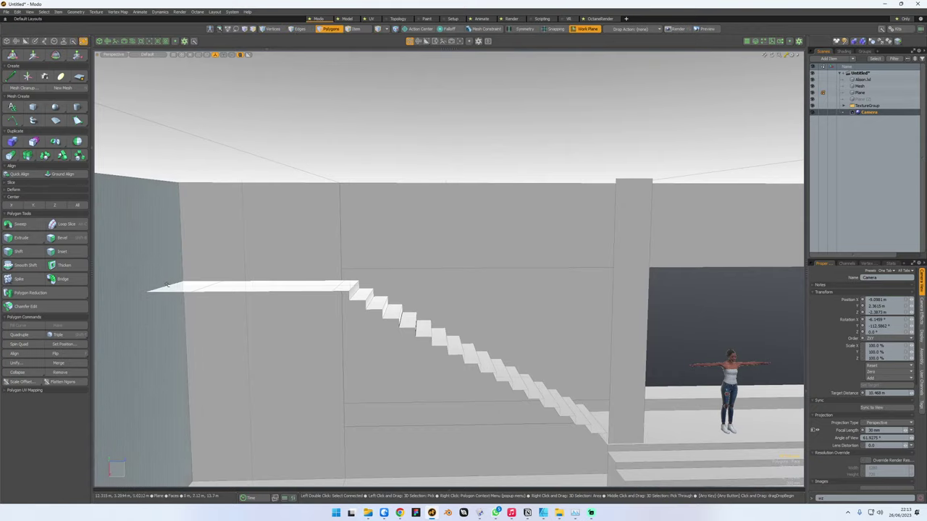
- Extend the open side edges of the upper stair landing by about 1.96 m in negative Y with Edge Extend
mouse_move(376, 279)
alt+mouse_down()
mouse_move(265, 275)
mouse_move(372, 271)
mouse_move(379, 285)
alt+mouse_up()
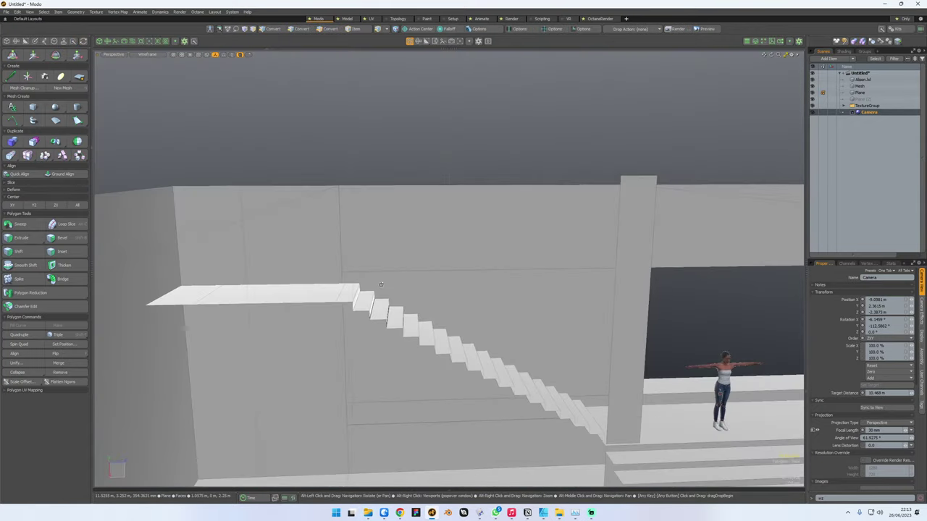
key(2)
click(303, 307)
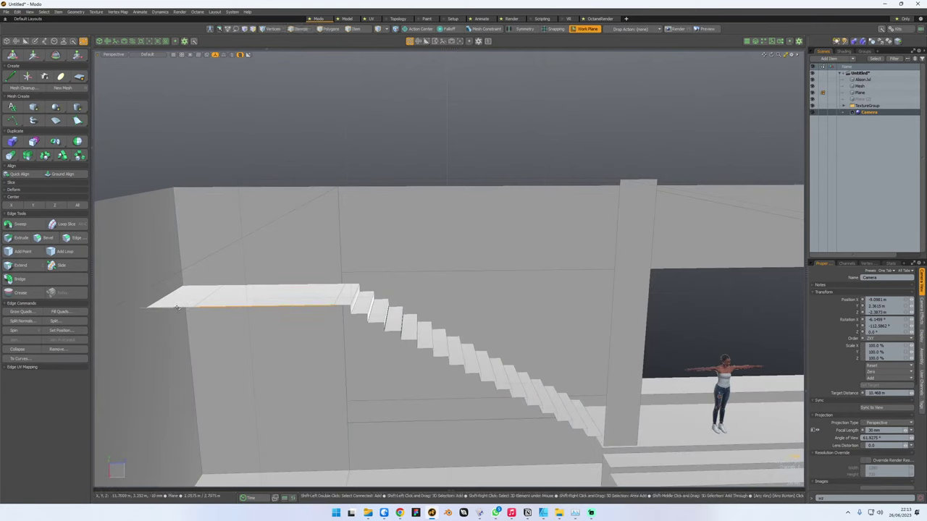
key(shift+x)
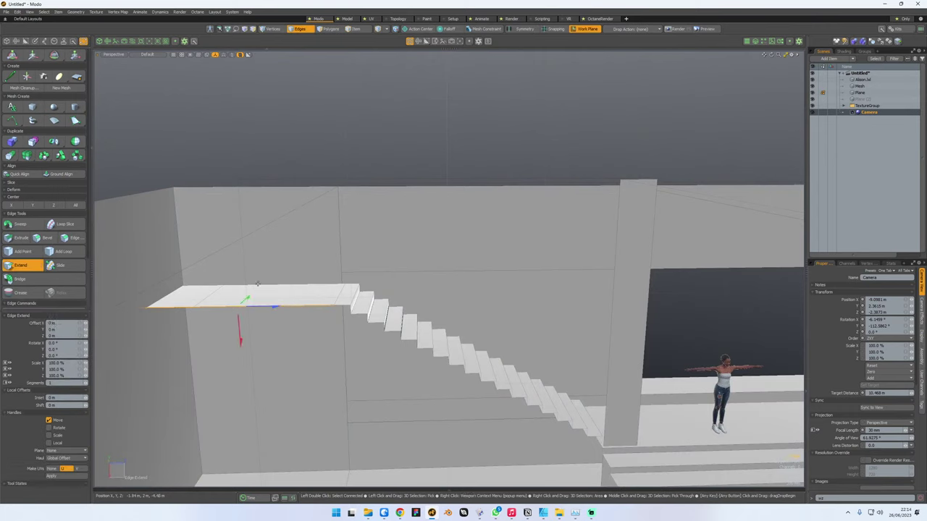
drag(246, 301, 249, 341)
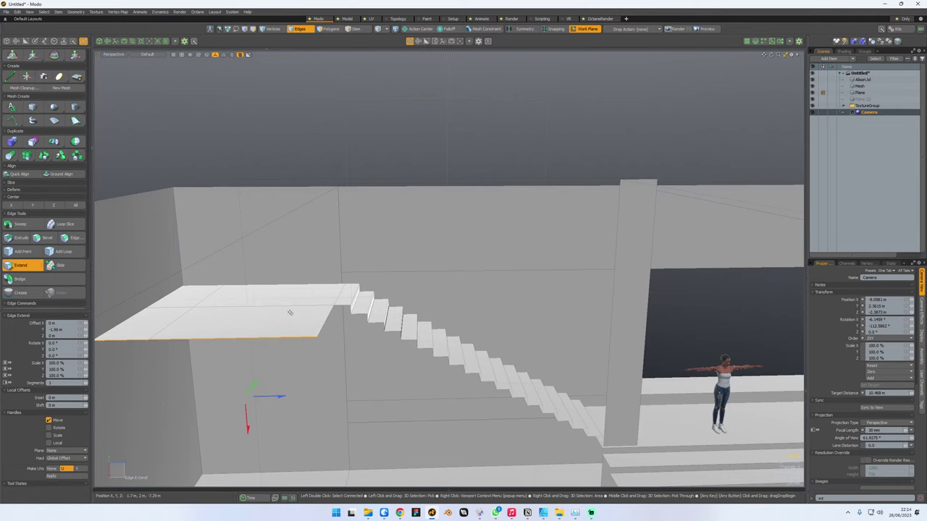
key(space)
- Look through the render camera and reframe it lower to include the broad floor steps and the window opening
alt+drag(450, 276, 354, 267)
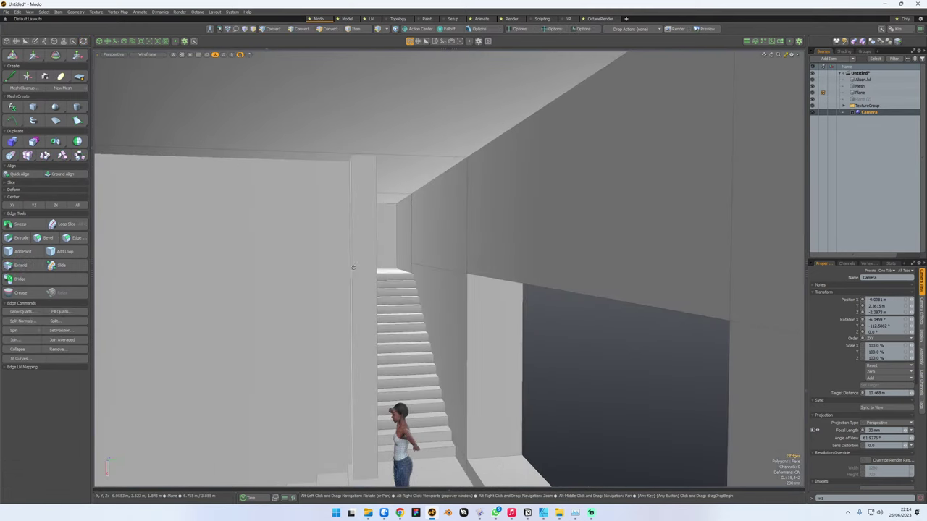
key(ctrl+space)
click(338, 263)
key(2)
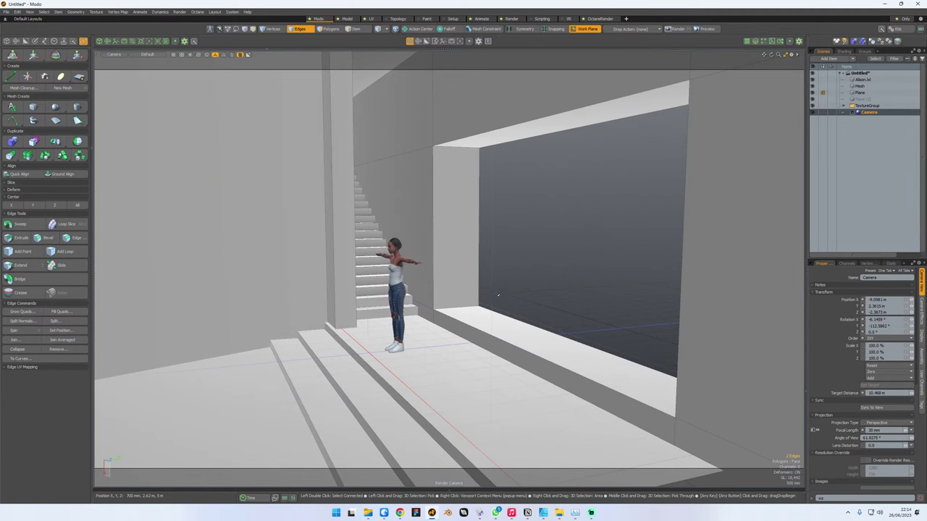
alt+drag(497, 295, 472, 320)
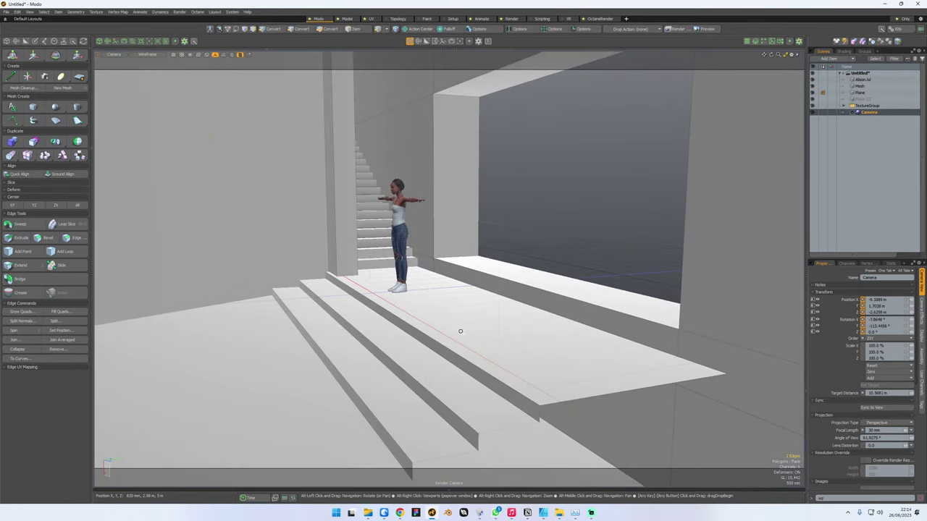
alt+right_click(461, 331)
click(461, 331)
alt+middle_drag(472, 320, 480, 319)
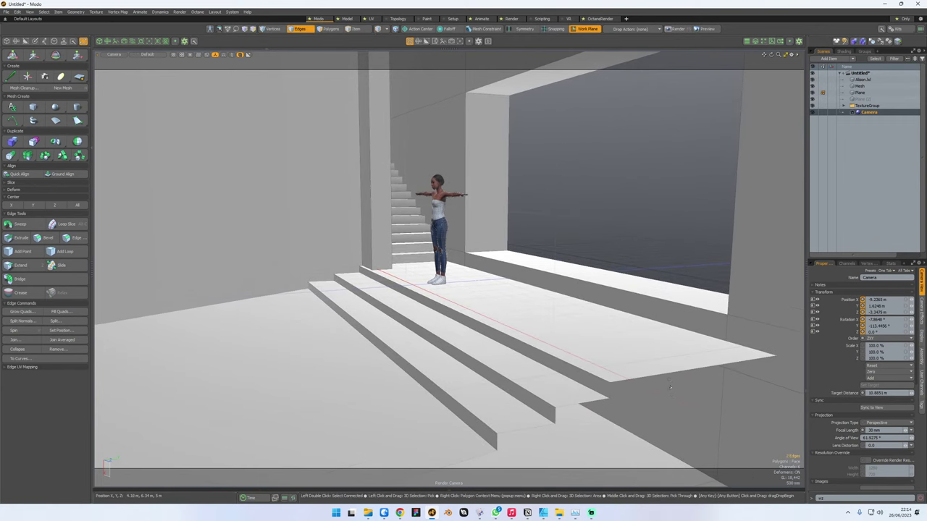
- Select the open end edges of the platform and broad steps mesh and move them about 4.74 m in positive Z
key(5)
click(648, 375)
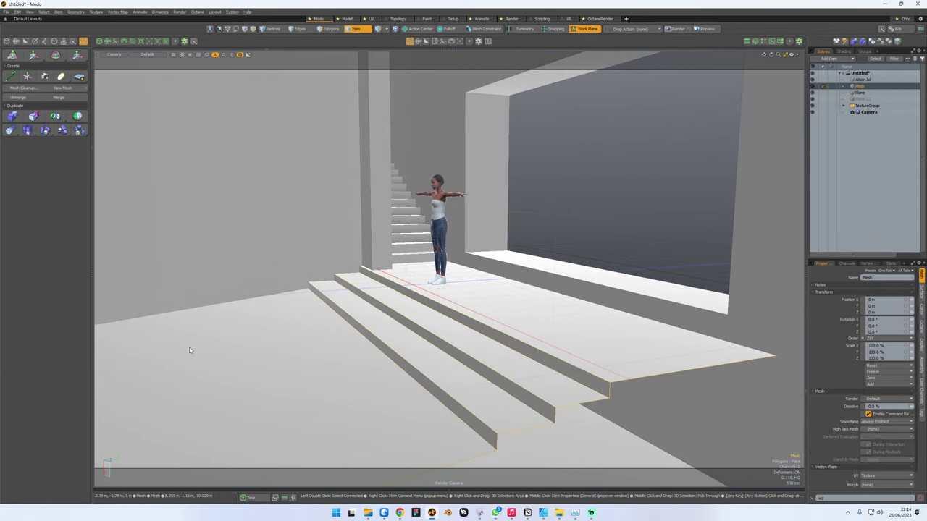
drag(0, 64, 473, 89)
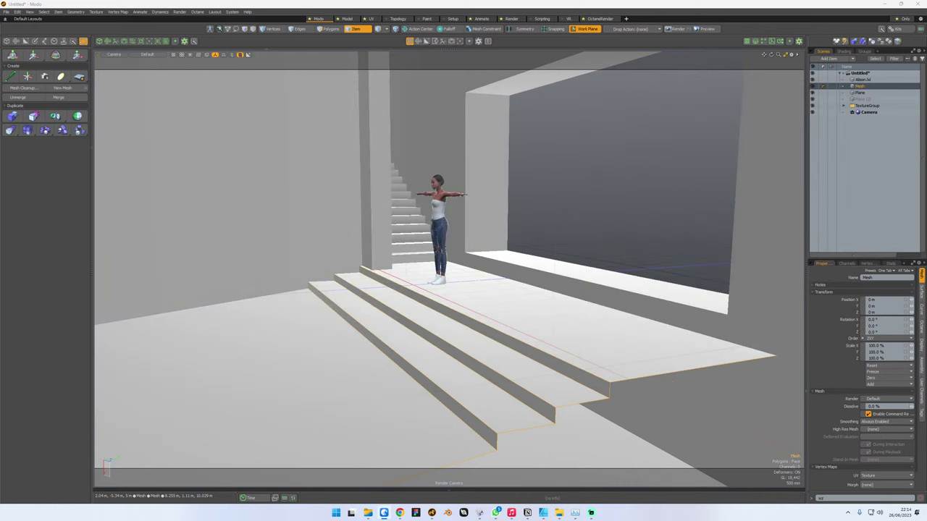
key(2)
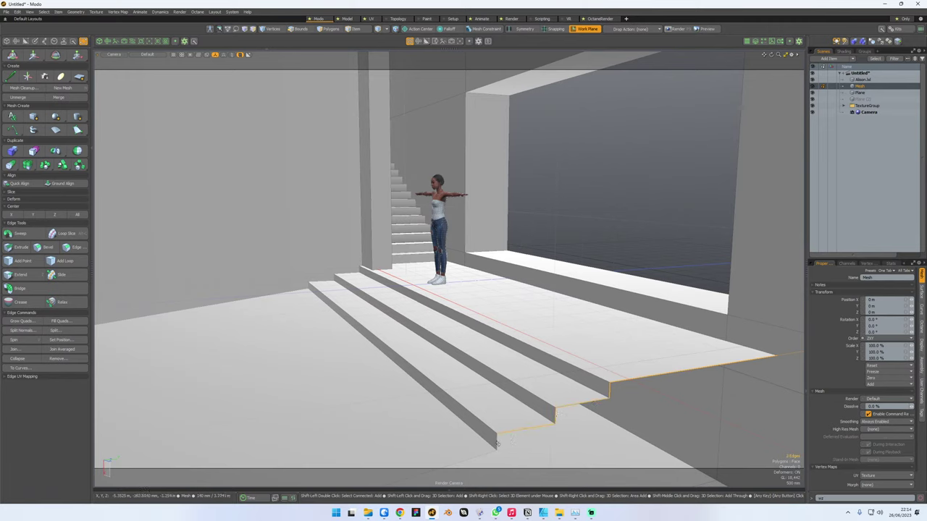
shift+click(493, 453)
key(w)
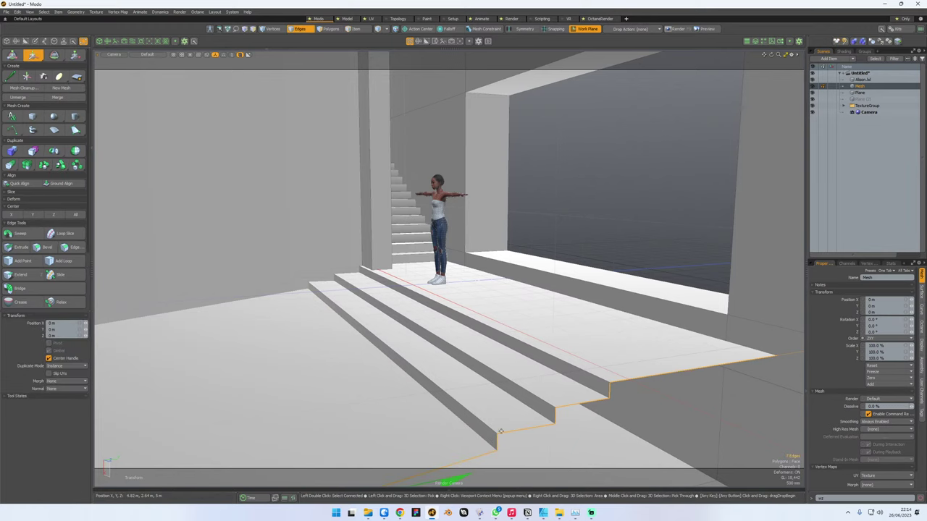
key(ctrl+space)
click(539, 391)
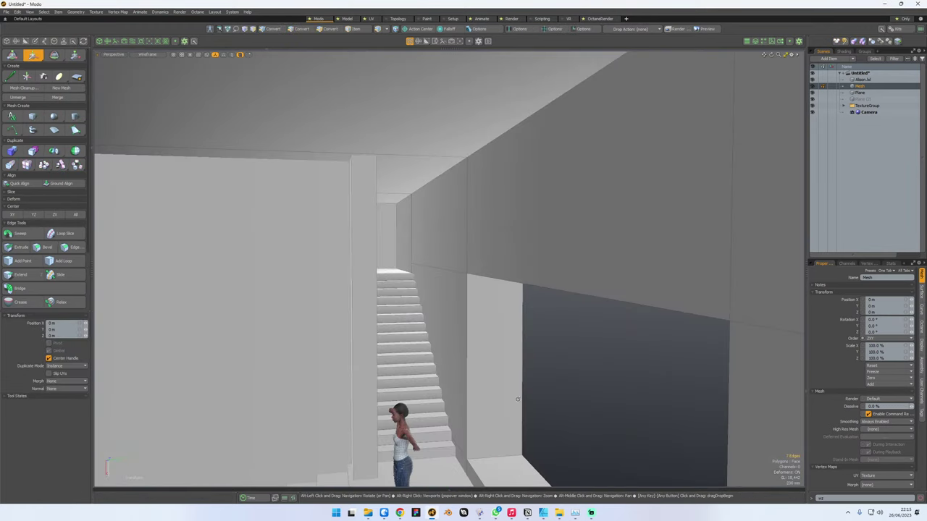
alt+drag(518, 399, 504, 356)
scroll(507, 360, down, 8)
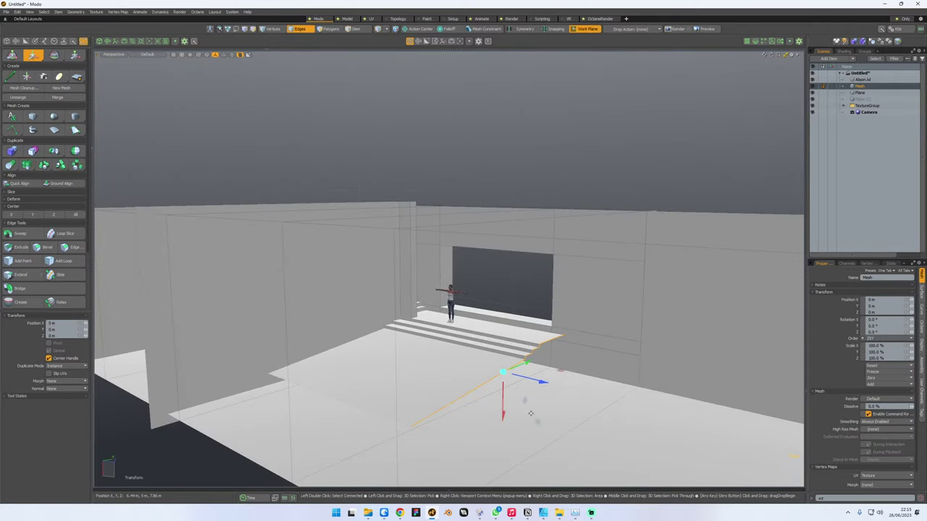
drag(541, 386, 662, 415)
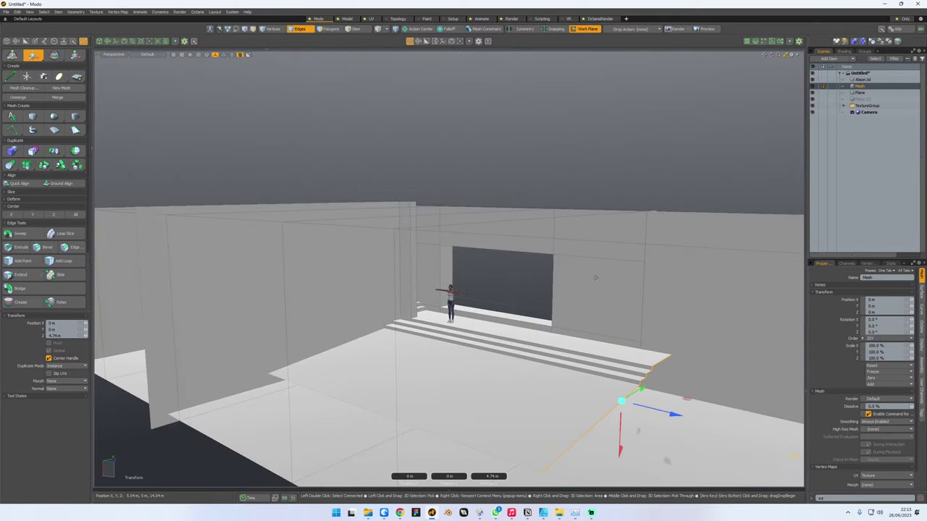
key(space)
- In the camera view, select the broad steps' treads and risers and move them about 100 mm in X and 40 mm in Y
key(ctrl+space)
click(583, 242)
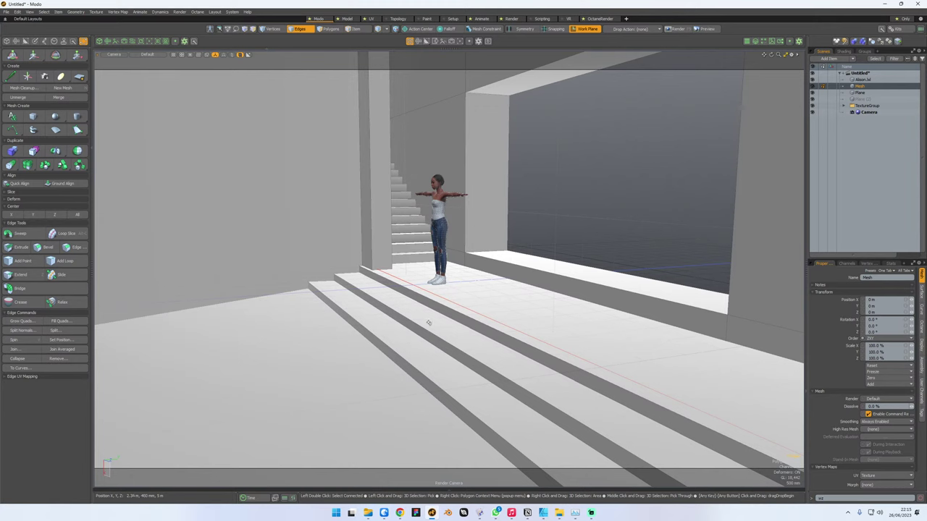
key(3)
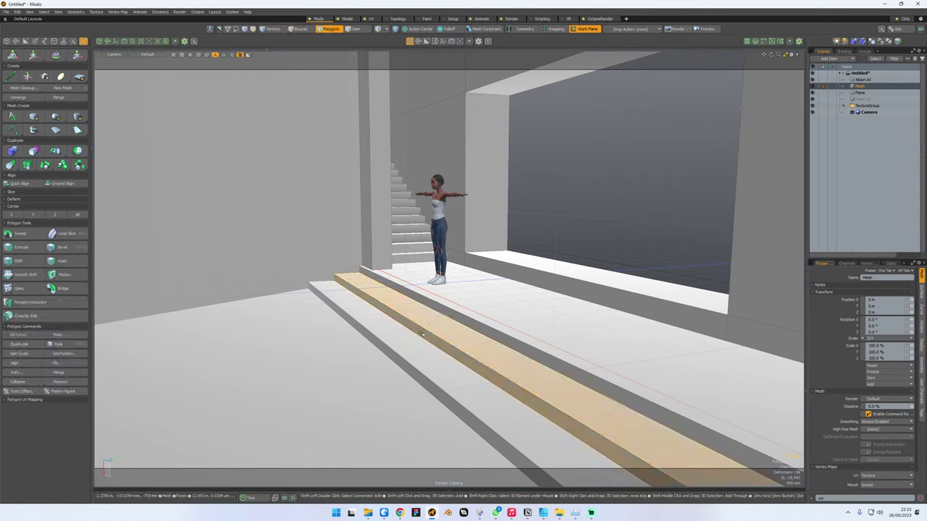
shift+click(419, 349)
shift+click(416, 371)
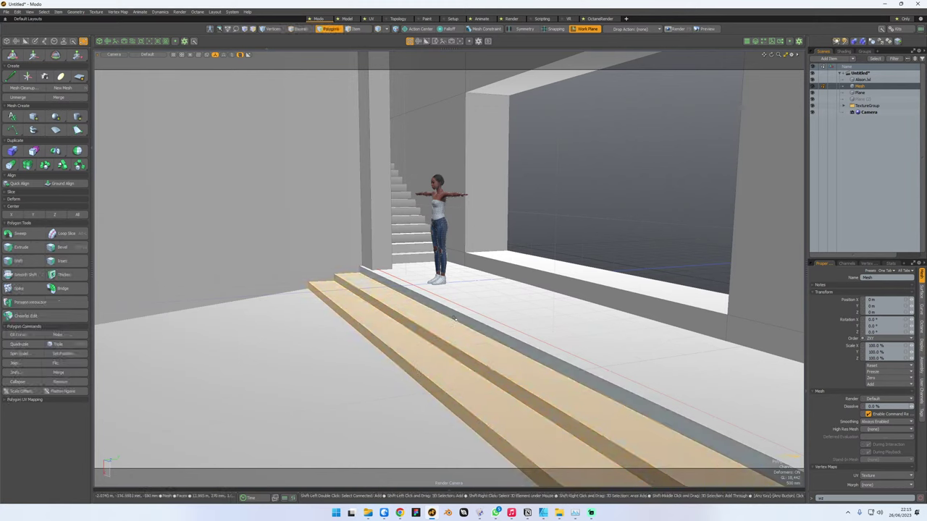
shift+click(454, 317)
key(y)
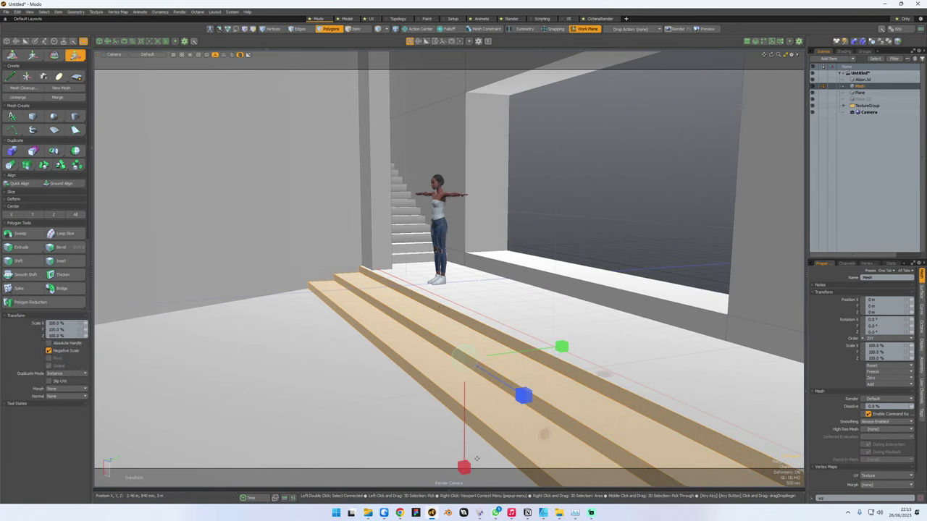
key(w)
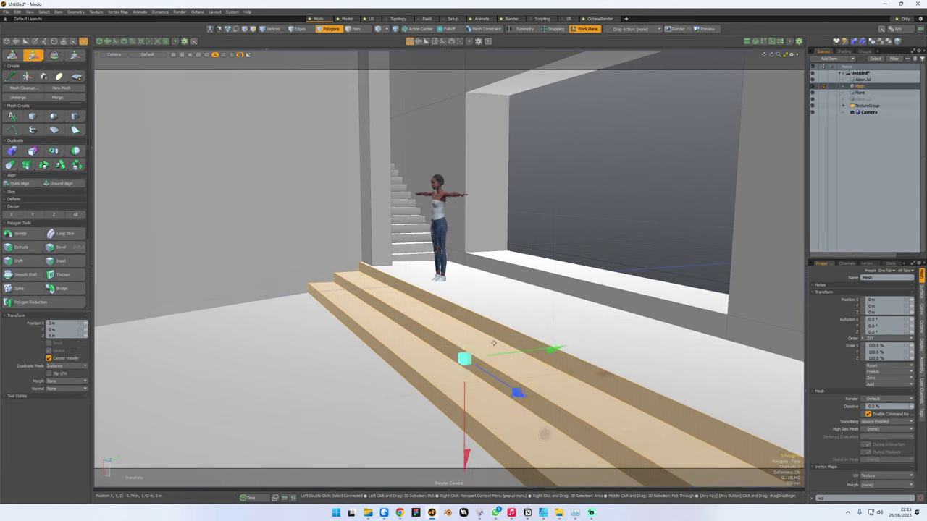
drag(474, 471, 469, 461)
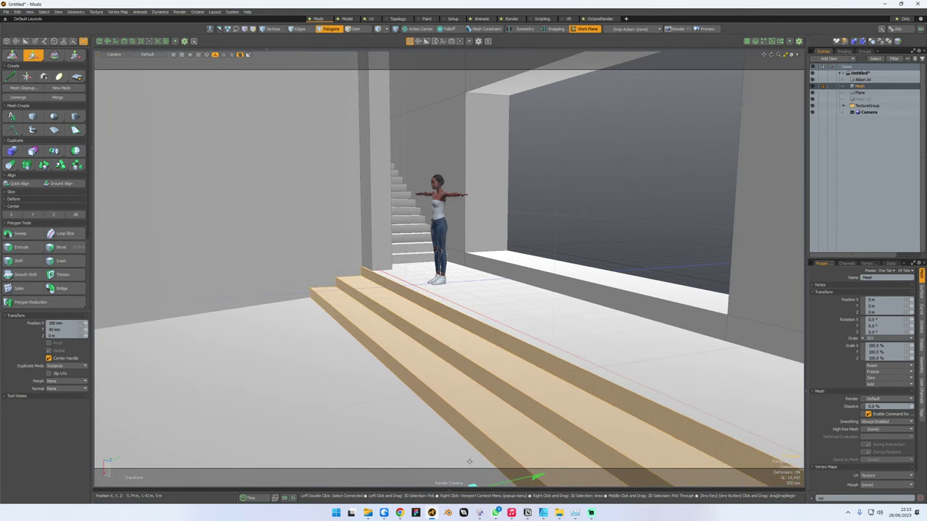
key(q)
click(590, 250)
- Reframe the render camera to a lower viewpoint that takes in the steps, the staircase and the top of the pillar
alt+drag(563, 302, 383, 349)
key(3)
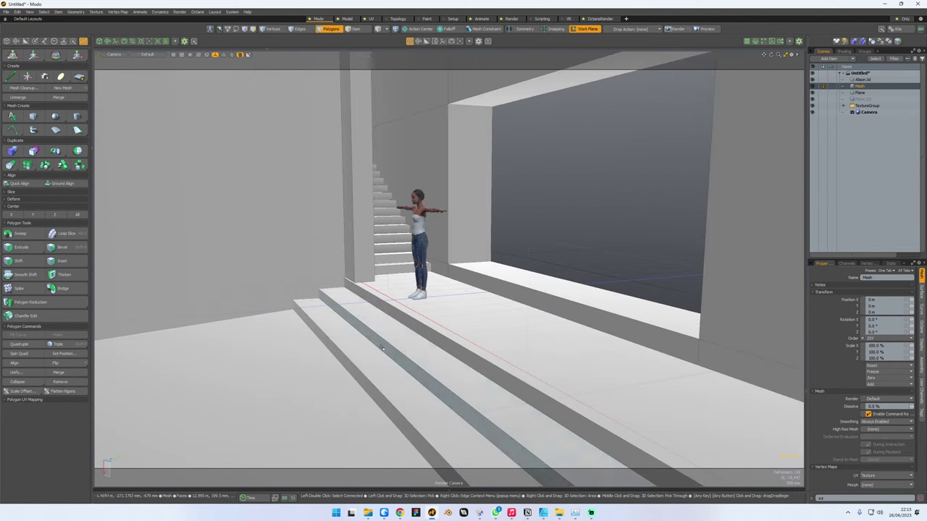
alt+drag(383, 349, 315, 359)
key(3)
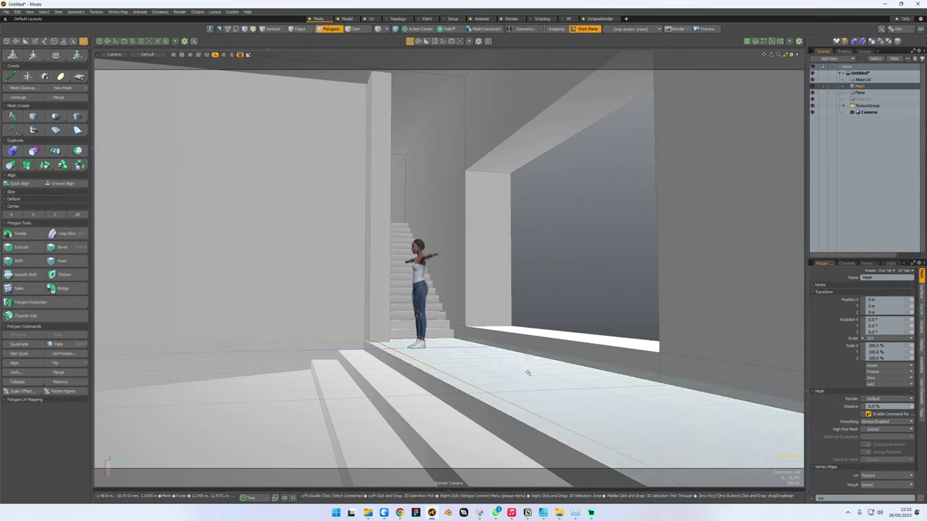
- Return to the perspective view inside the room and show the live Octane render beside it
key(ctrl+space)
click(570, 314)
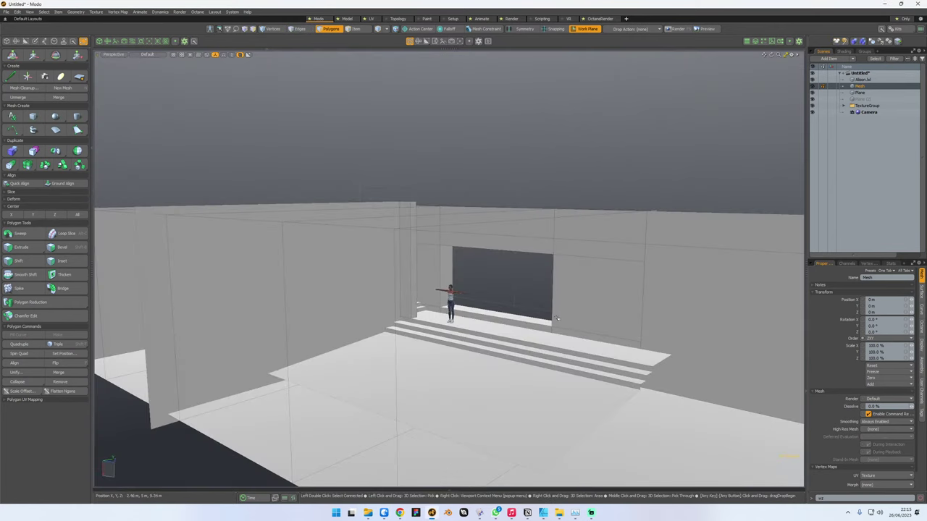
alt+drag(570, 313, 516, 326)
key(ctrl+space)
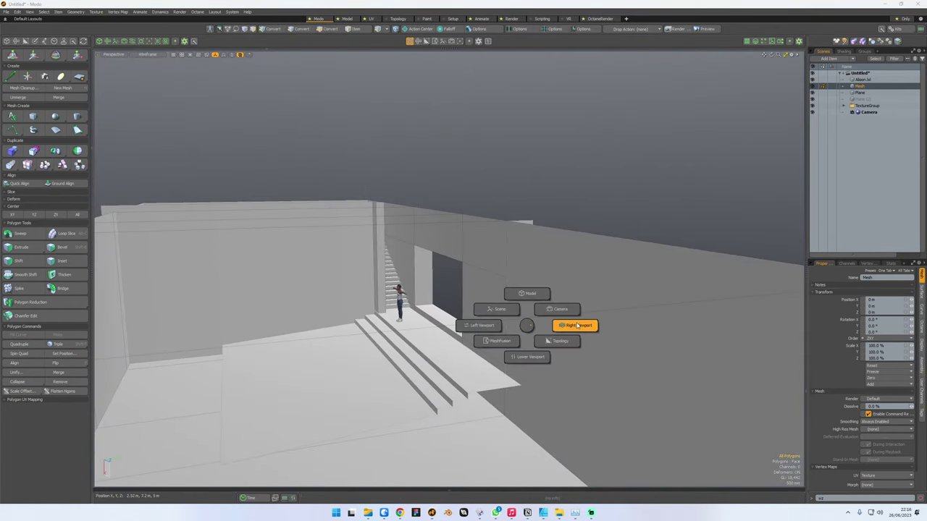
click(574, 325)
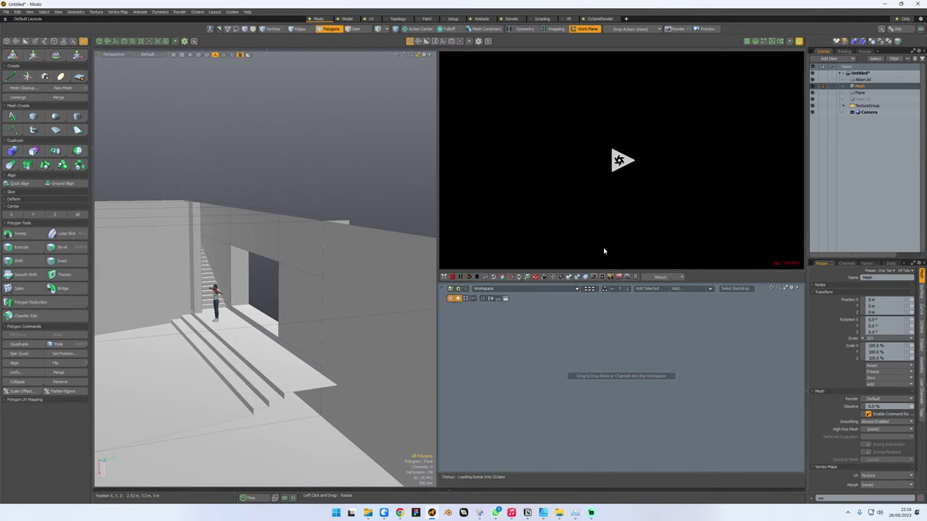
- Save the scene as pool.lxo
click(19, 13)
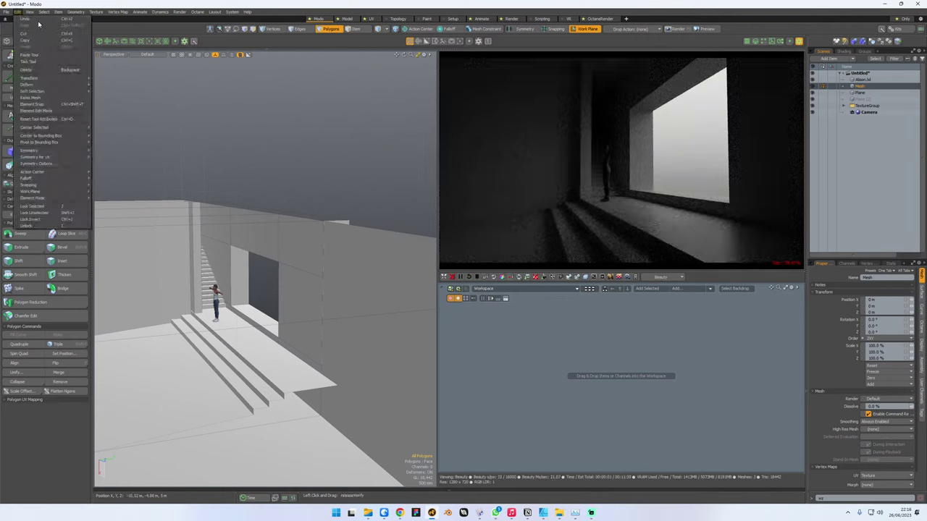
mouse_move(7, 13)
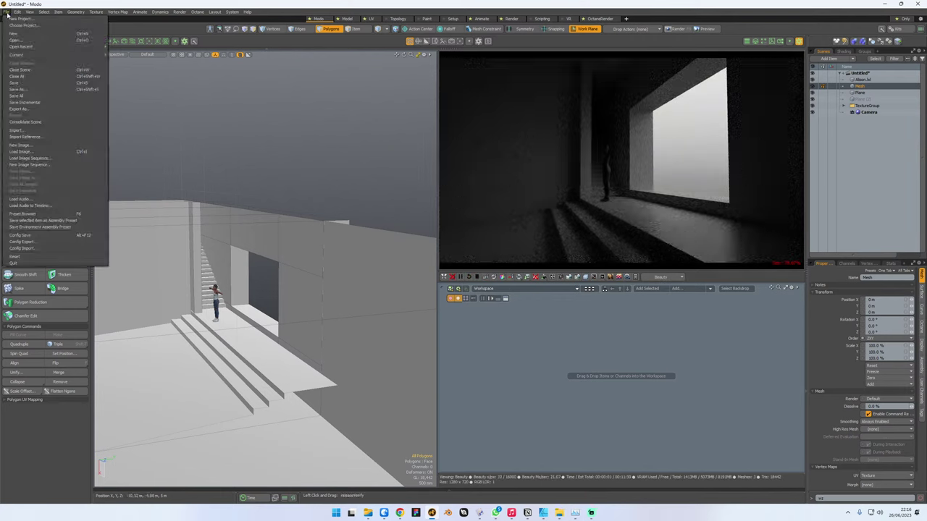
click(21, 85)
drag(145, 20, 0, 45)
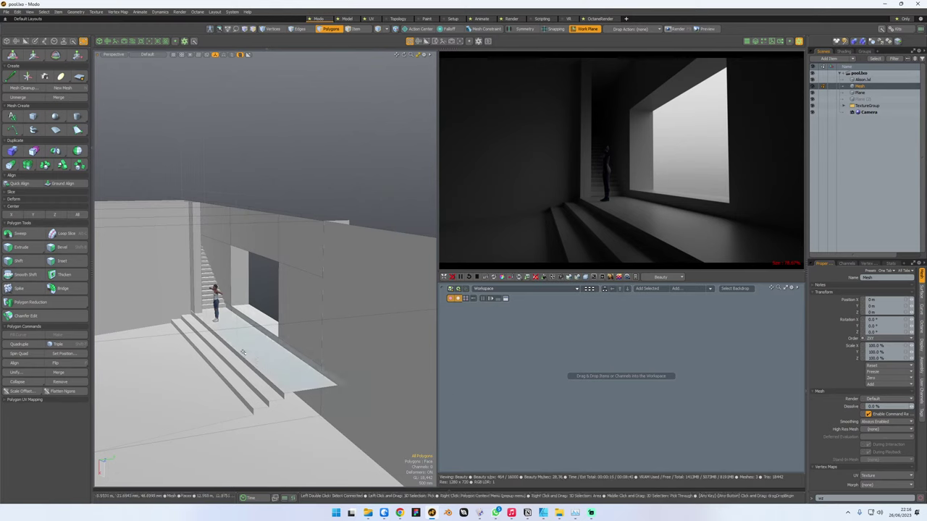
- Try to move the bottom edge of the staircase's lowest riser downward, below the landing floor
alt+right_drag(211, 316, 278, 301)
scroll(275, 301, up, 10)
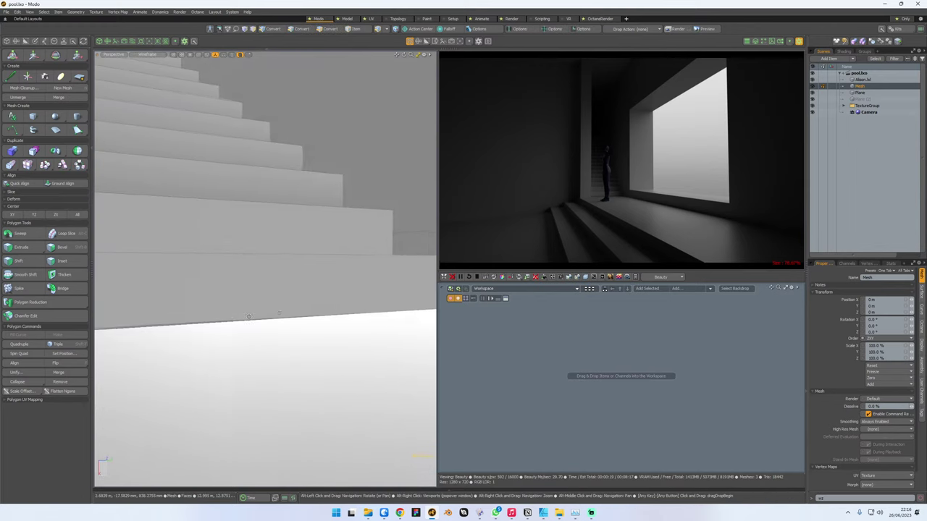
alt+drag(279, 302, 223, 245)
key(2)
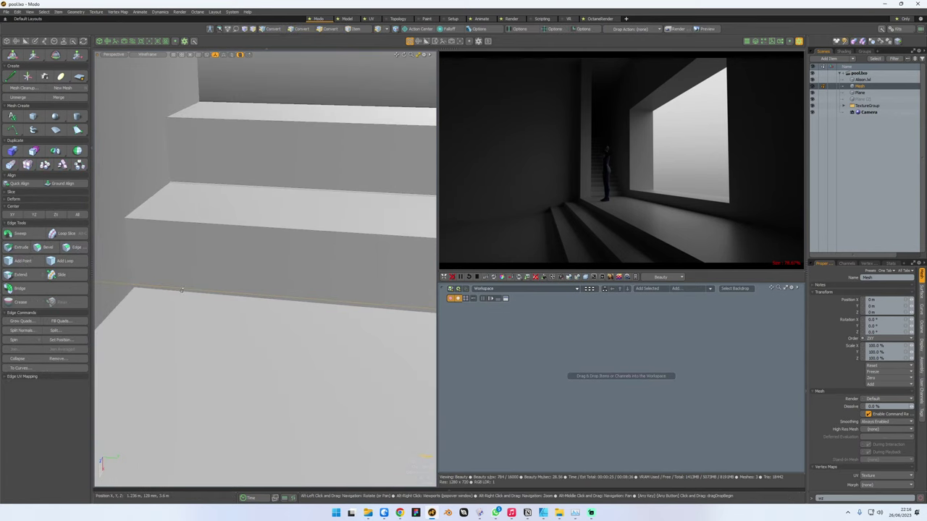
key(5)
click(163, 291)
key(2)
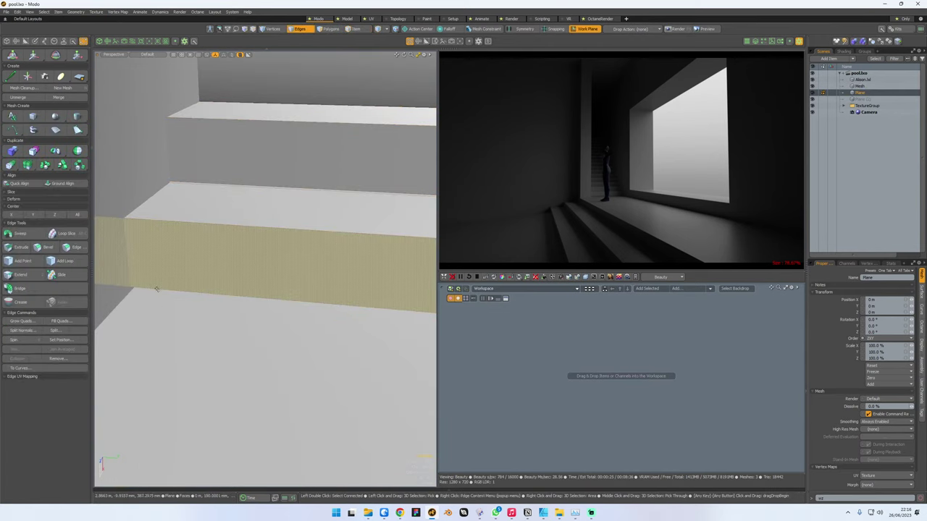
click(275, 300)
key(w)
ctrl+alt+drag(261, 275, 314, 343)
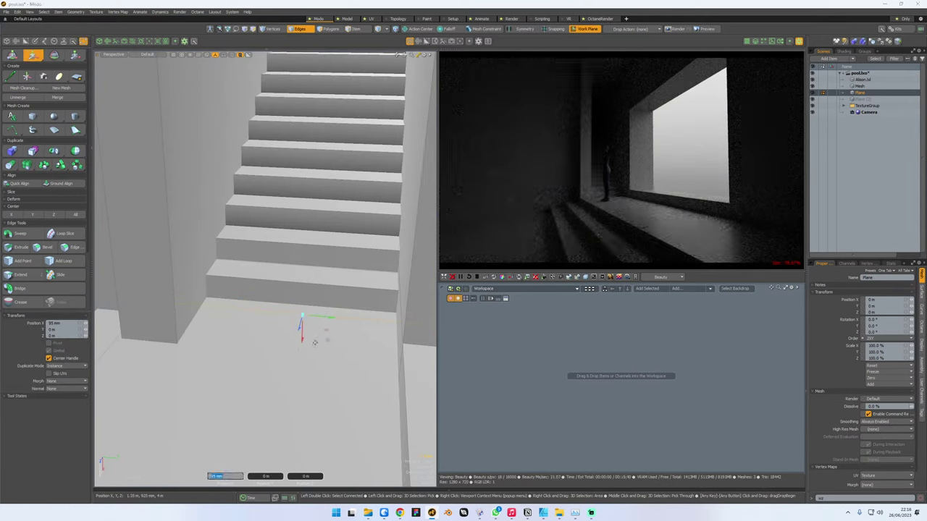
key(space)
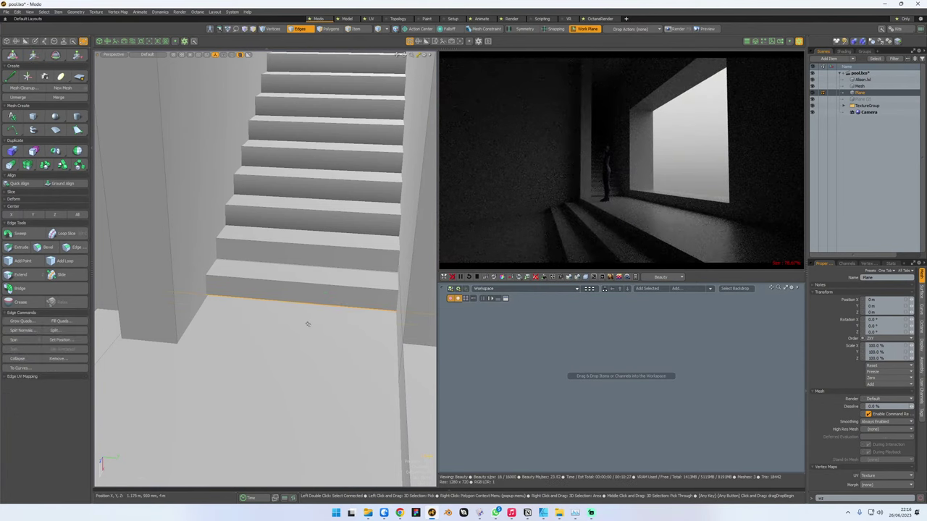
key(w)
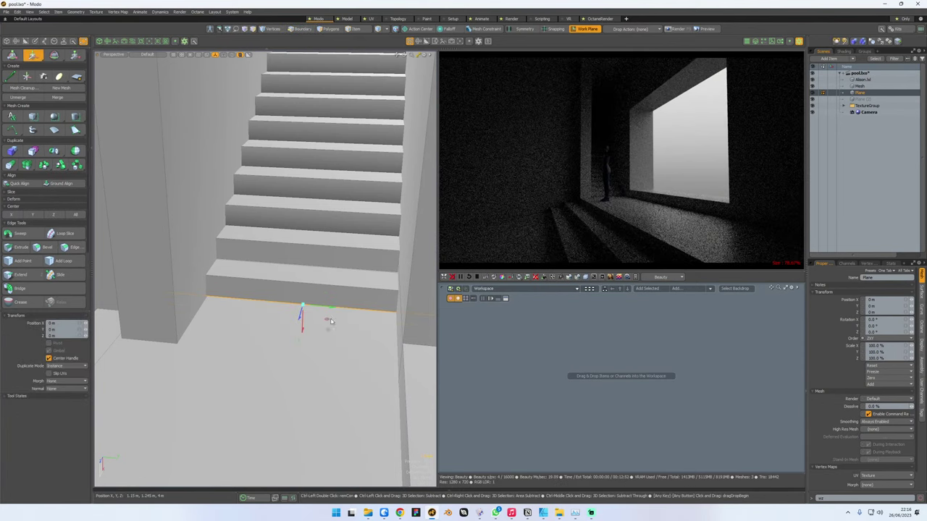
alt+drag(341, 322, 303, 328)
key(q)
- Run Mesh Cleanup with its default options on the mesh containing the staircase and room, and dismiss its report
key(3)
double_click(265, 250)
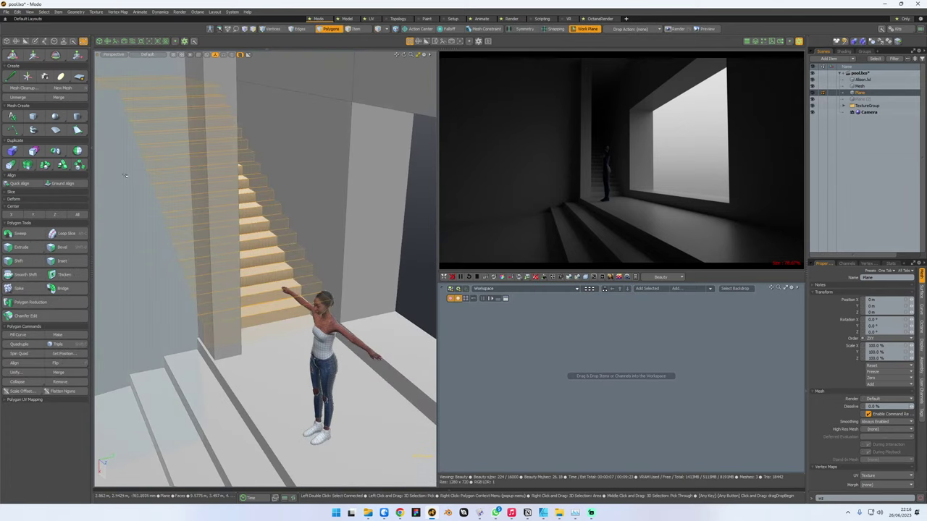
click(16, 87)
click(391, 344)
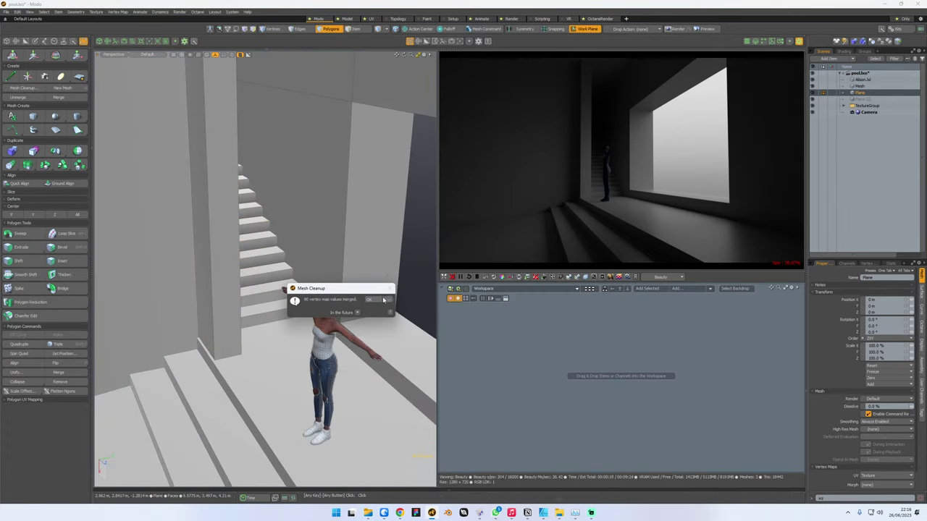
click(382, 300)
- Select the broad steps' mesh item and save the scene
key(5)
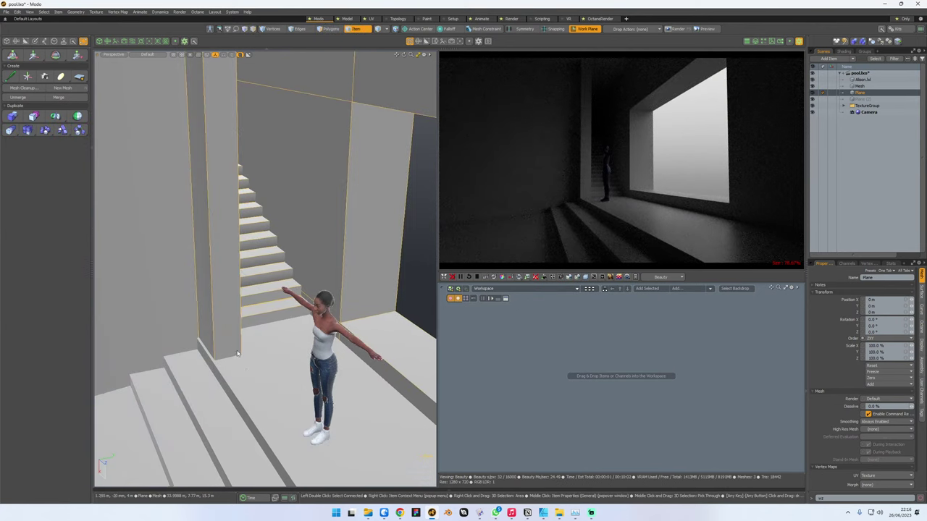
click(237, 353)
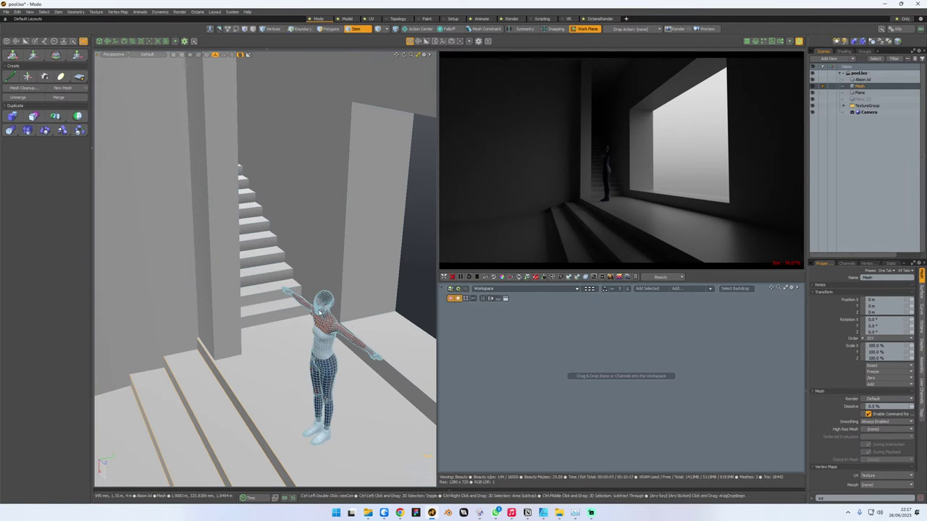
key(ctrl+s)
alt+drag(319, 312, 302, 297)
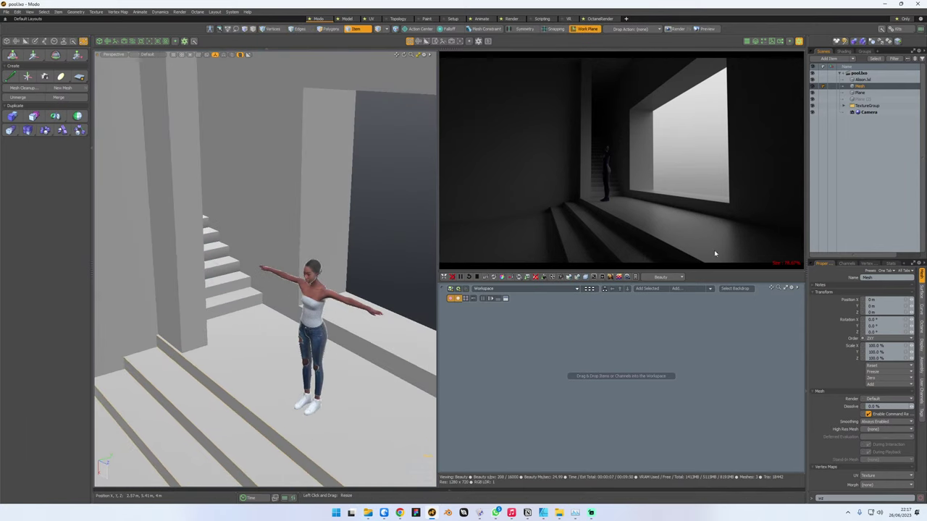
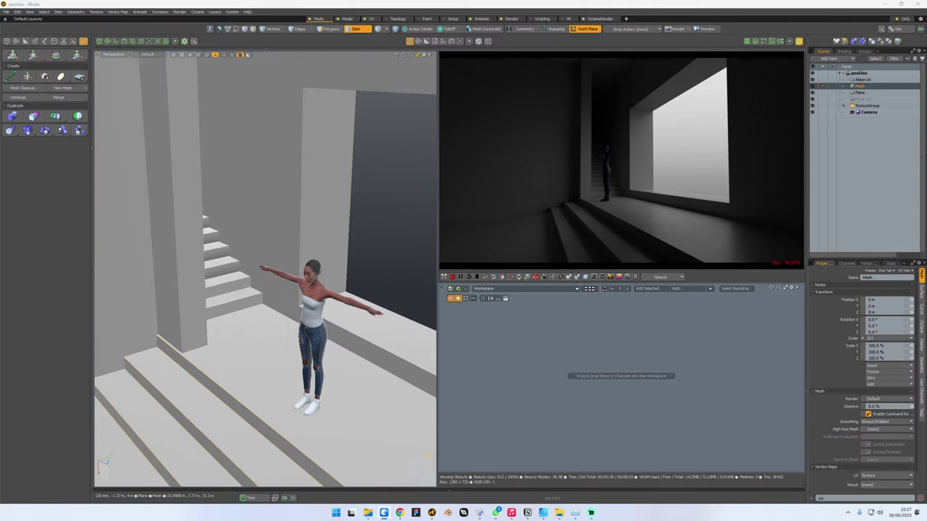
- Open the dream pool reference image in the reference image library, examine its lighting and composition, and move the library off the workspace
drag(0, 101, 428, 115)
double_click(233, 152)
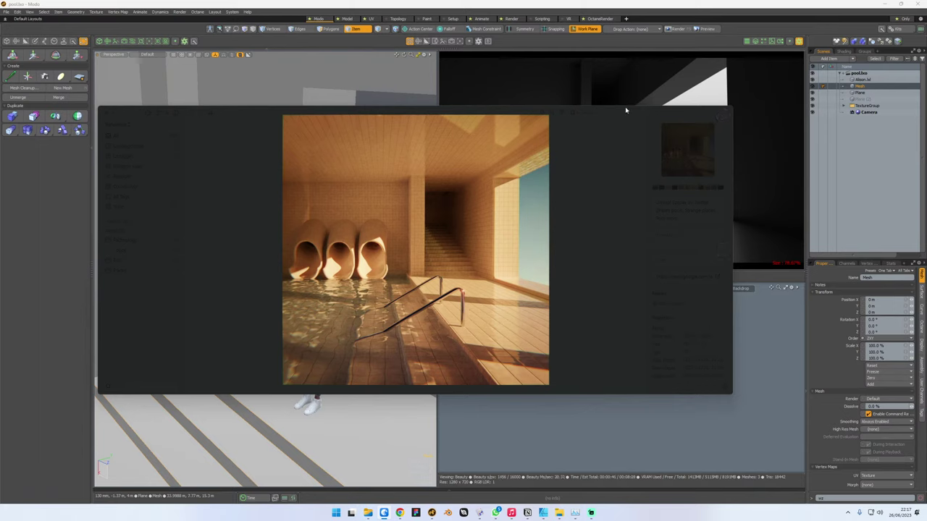
mouse_move(622, 108)
mouse_down()
mouse_move(471, 113)
mouse_move(624, 117)
mouse_up()
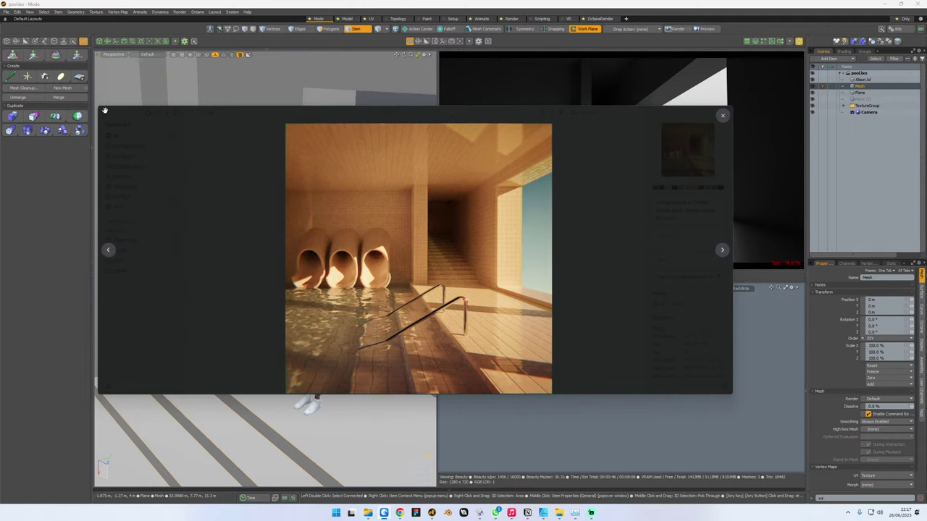
drag(105, 110, 171, 109)
click(722, 117)
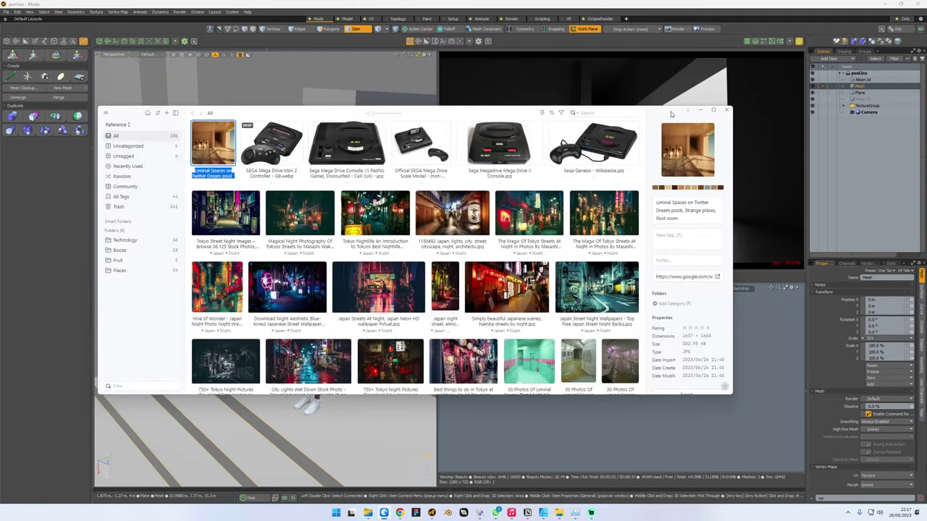
drag(670, 114, 0, 189)
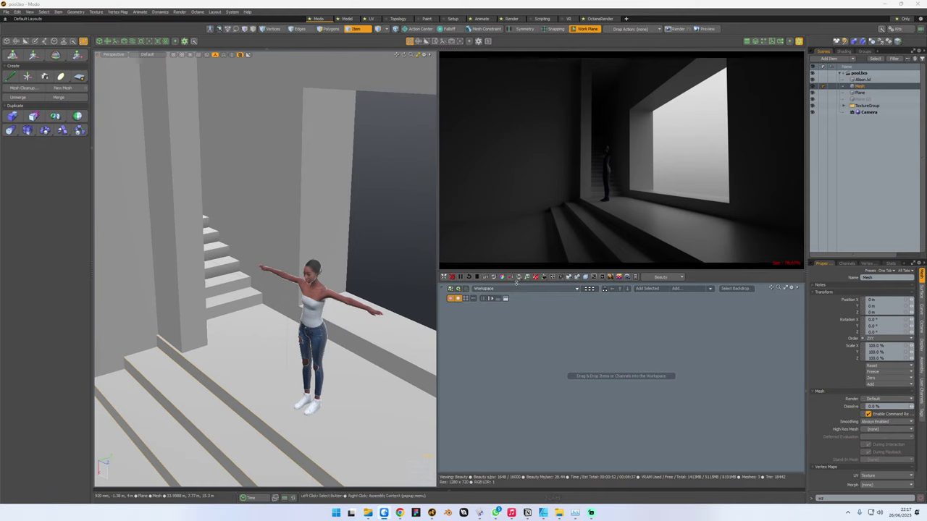
- Set the Octane environment to Daylight Environment and its sky model to Preetham
click(587, 276)
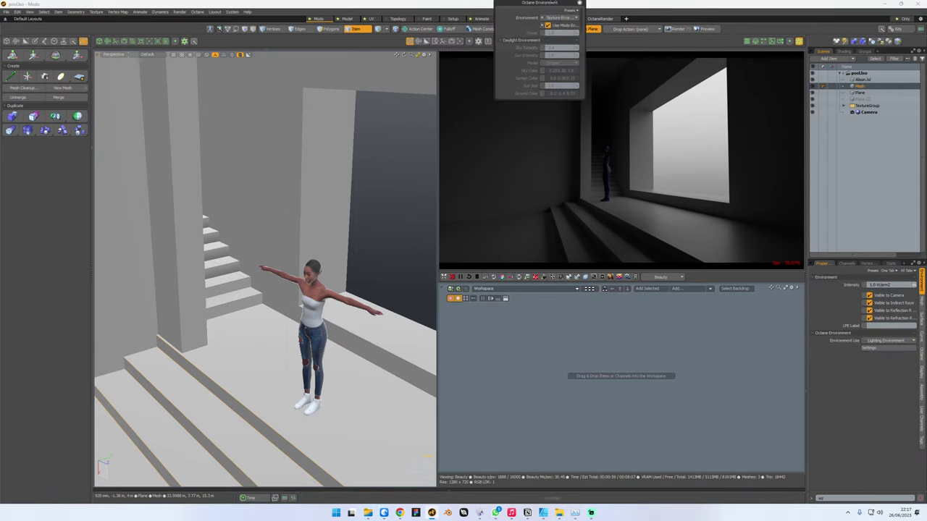
drag(543, 3, 565, 257)
click(590, 271)
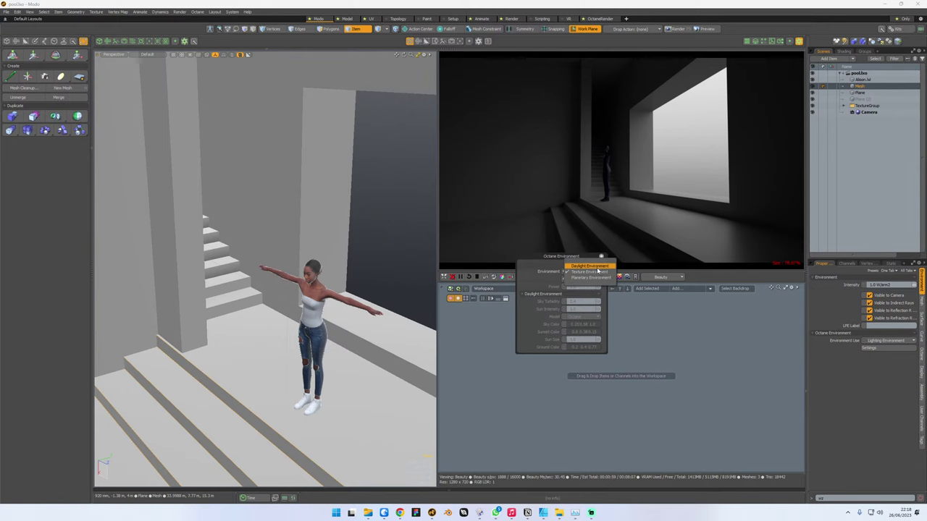
click(596, 266)
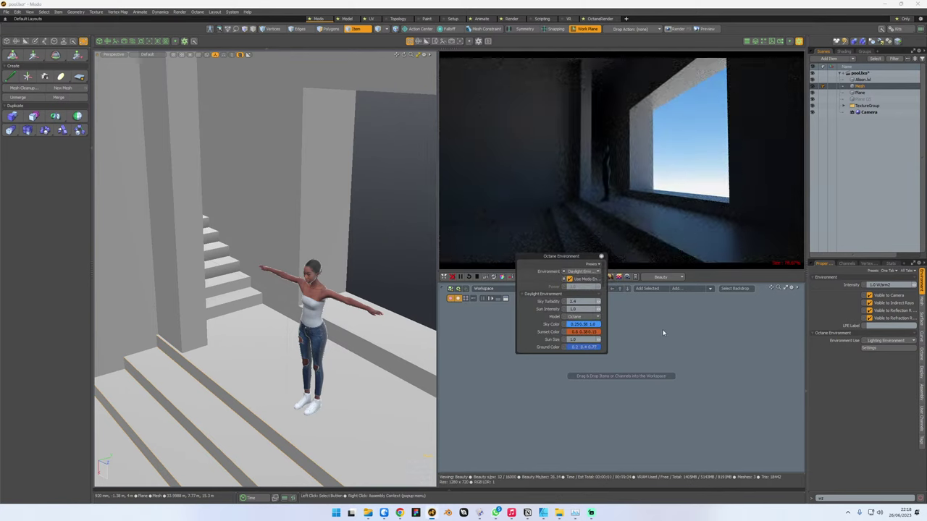
click(583, 316)
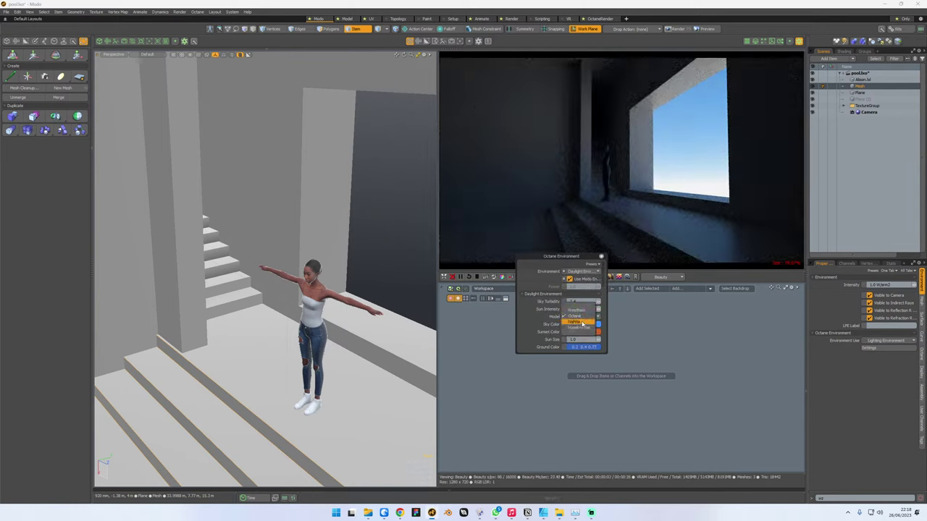
click(589, 320)
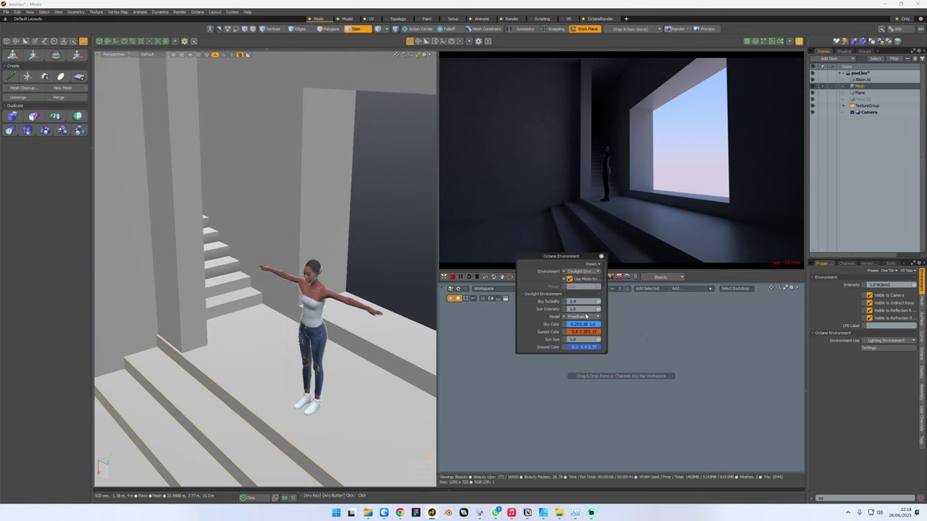
- Try the daylight's sun intensity at 2 and 5, and set it back to 1
click(584, 310)
text(2)
key(Tab)
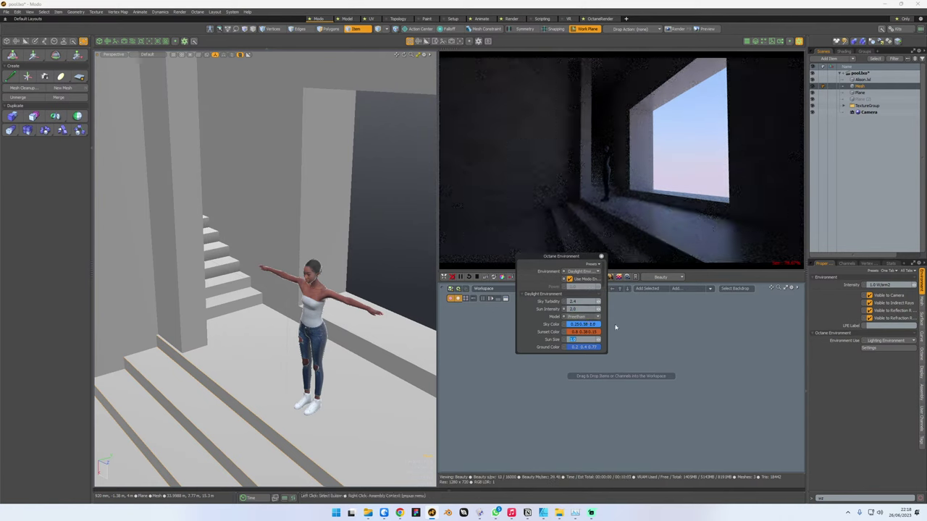
text(5)
key(Tab)
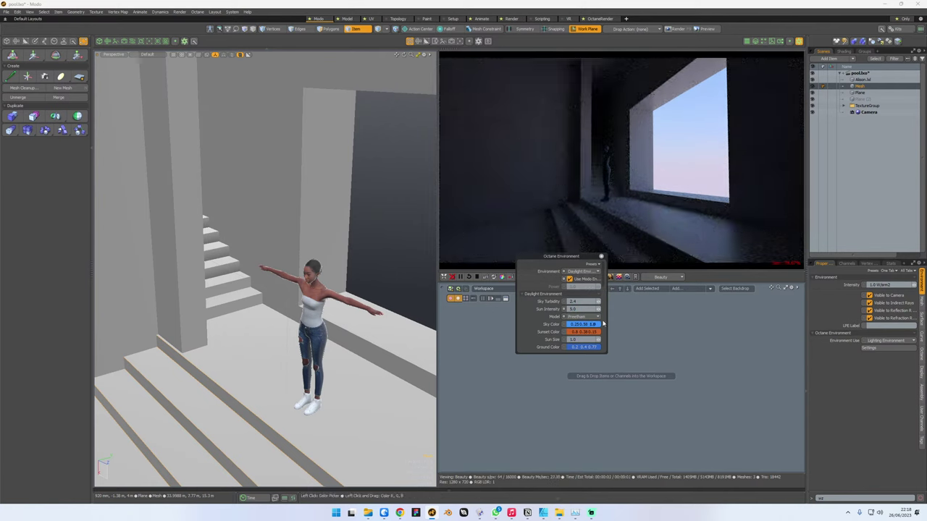
text(1)
key(Return)
- Try the Nishita sky model, return to Preetham, and close the Octane environment settings
click(586, 317)
click(593, 326)
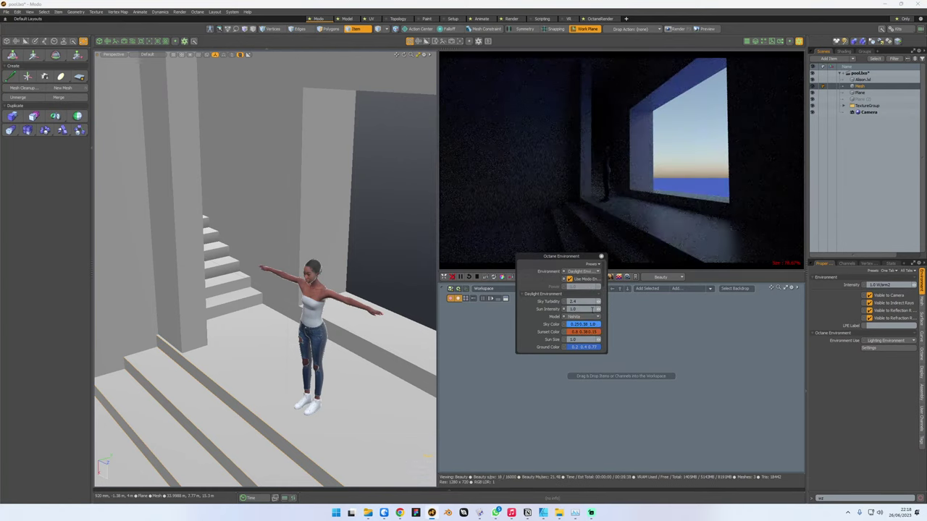
click(585, 316)
click(587, 302)
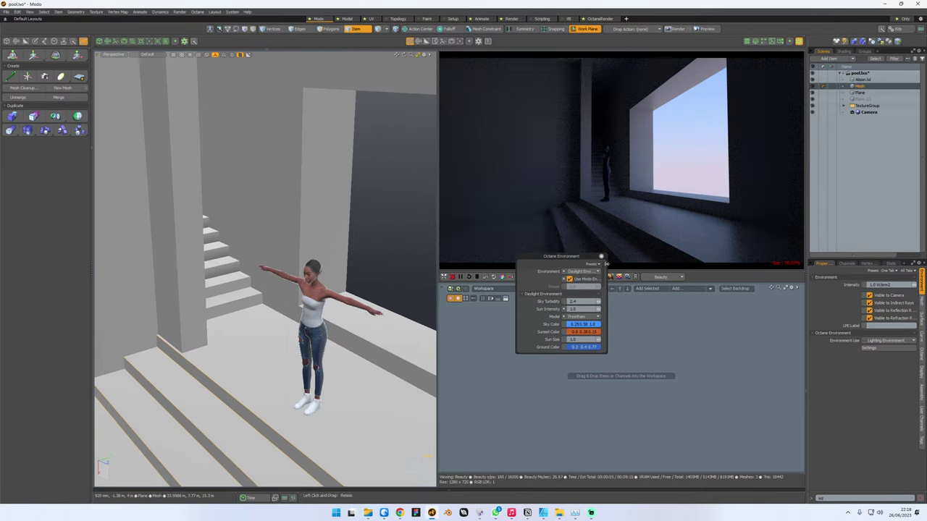
click(601, 256)
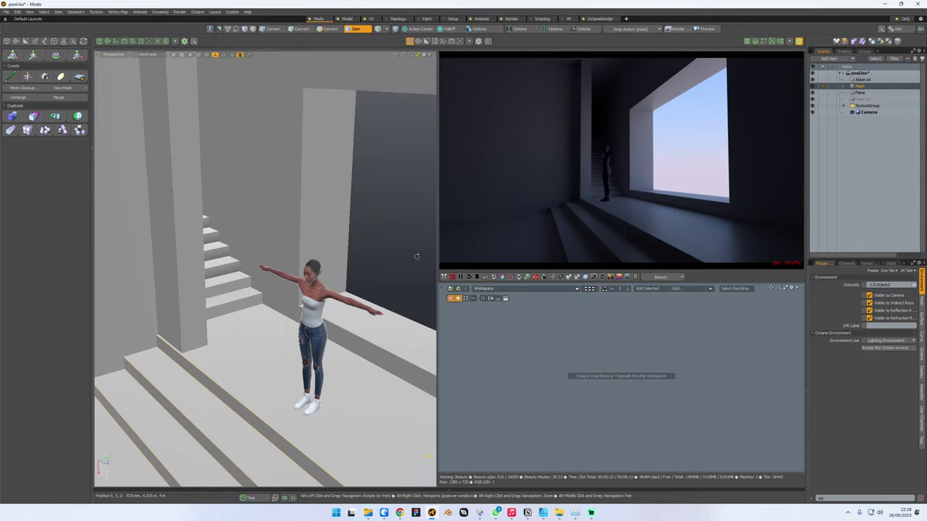
- View the large window from outside the building and add a portal light to the scene
alt+drag(415, 256, 269, 272)
scroll(312, 267, down, 6)
scroll(271, 268, up, 5)
alt+drag(235, 199, 263, 206)
click(60, 76)
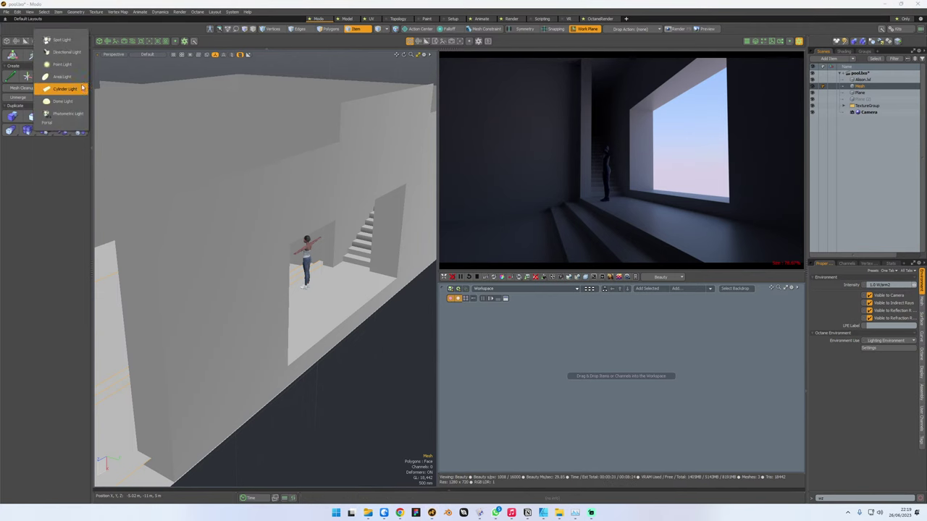
click(63, 122)
- Move the portal to the large window at Y 1.96 m and Z 3.16 m, and scale it uniformly to about 395%
alt+drag(235, 273, 411, 281)
key(w)
alt+drag(411, 280, 242, 318)
key(r)
key(ctrl+z)
drag(371, 290, 523, 221)
alt+drag(377, 340, 290, 334)
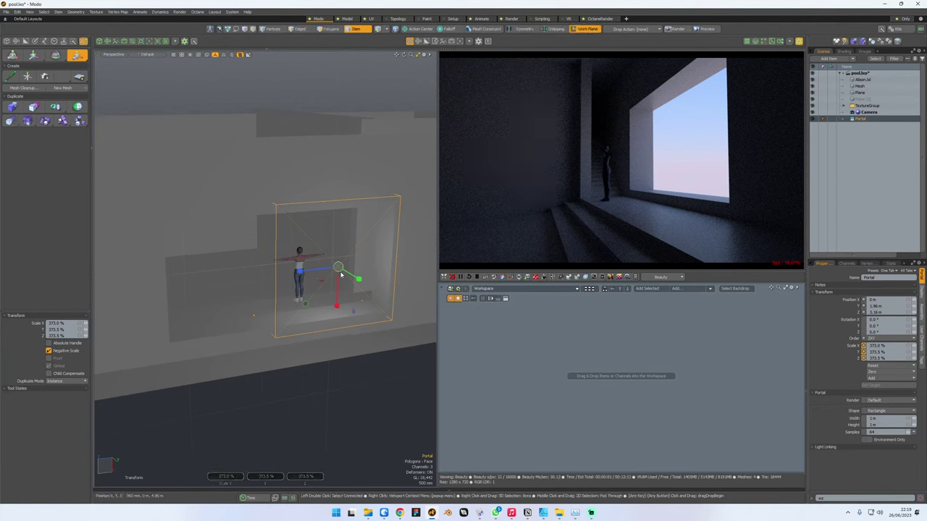
drag(338, 267, 344, 309)
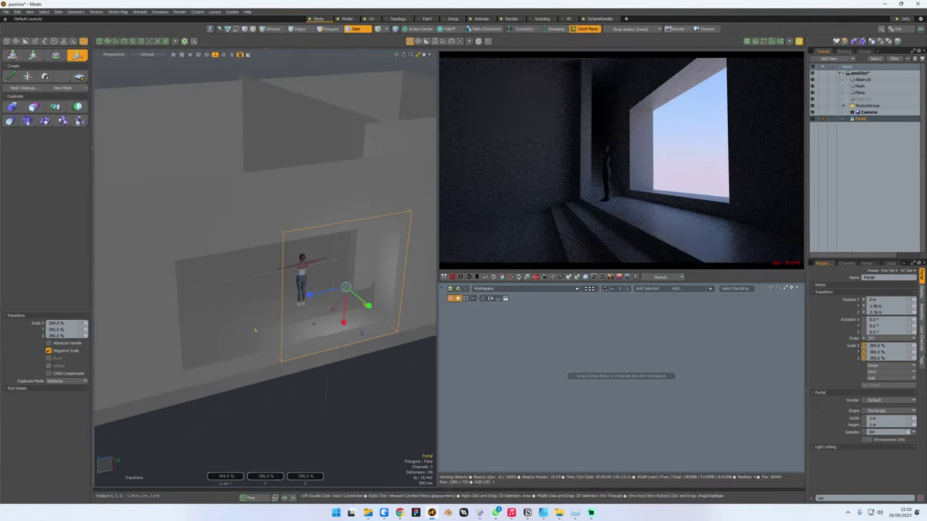
- Turn off the Work Plane, stretch the portal to about 772% in X and shift it to X -1.46 m to cover the window
click(587, 30)
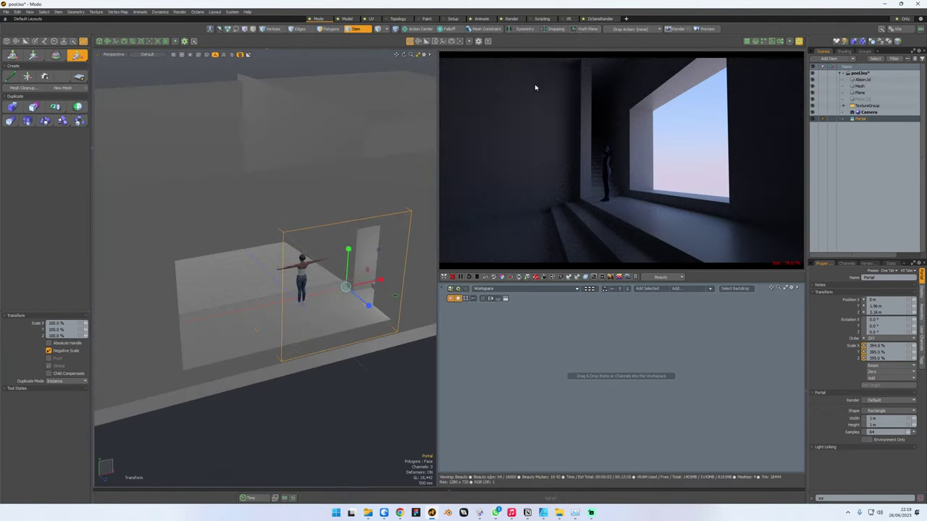
drag(381, 279, 317, 258)
key(w)
key(r)
key(w)
key(q)
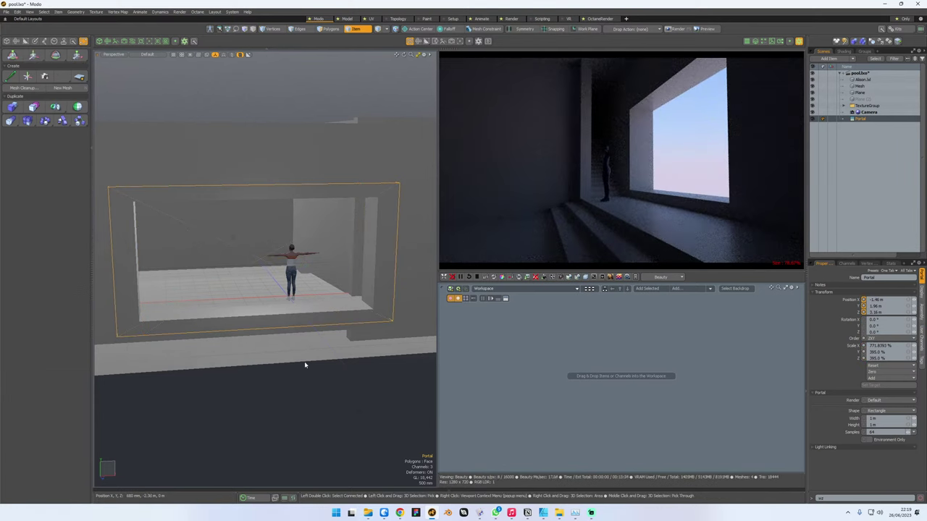
click(307, 363)
- Set the Octane kernel's Max Samples to 512
alt+drag(312, 359, 381, 297)
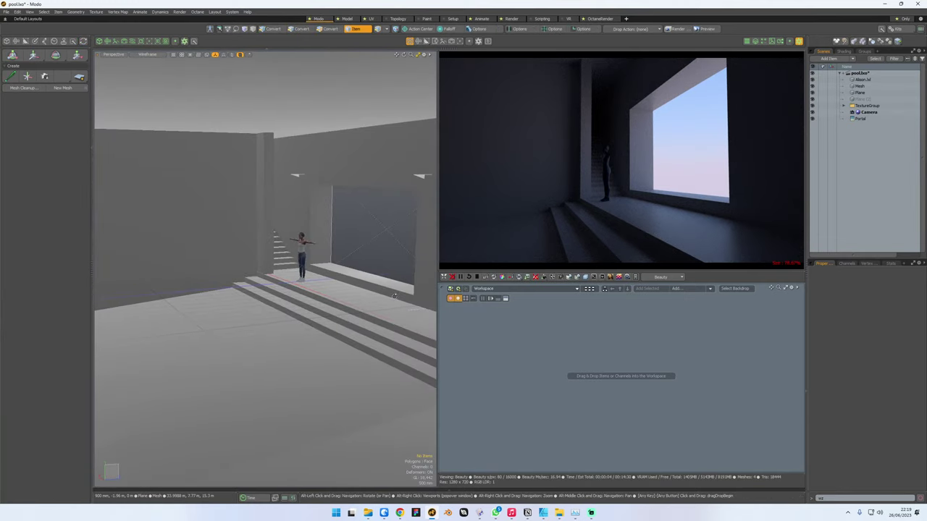
click(865, 119)
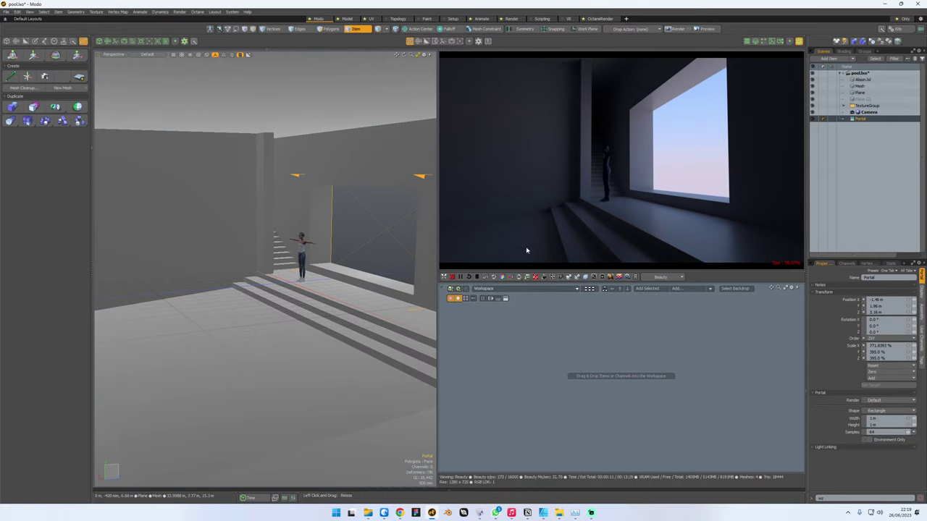
click(553, 278)
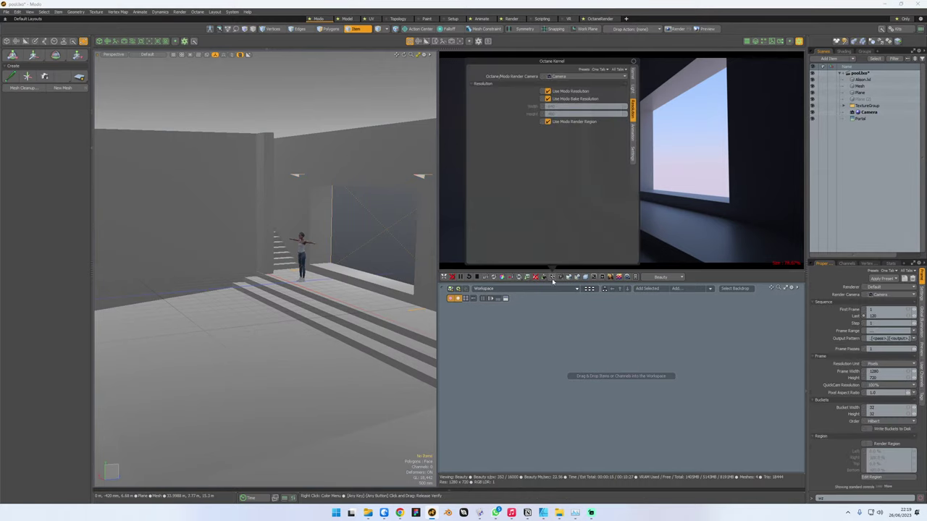
click(633, 72)
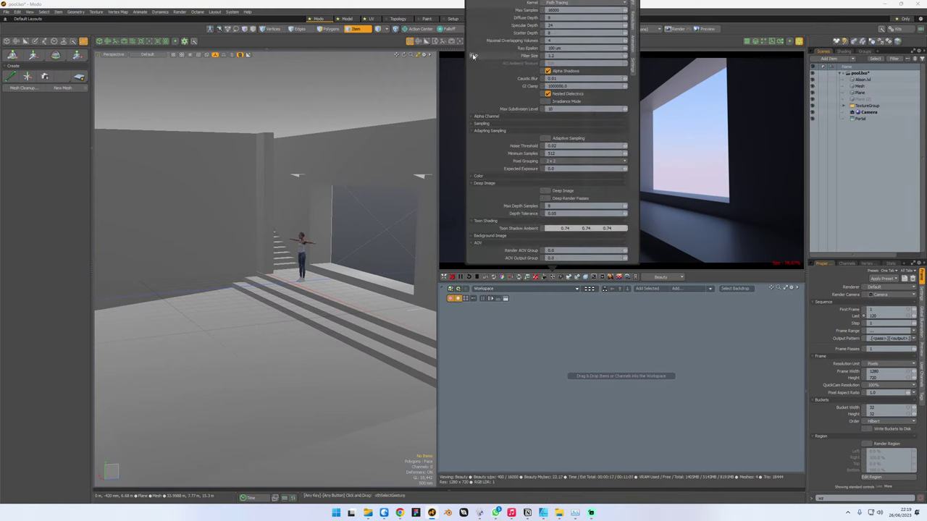
drag(466, 57, 204, 251)
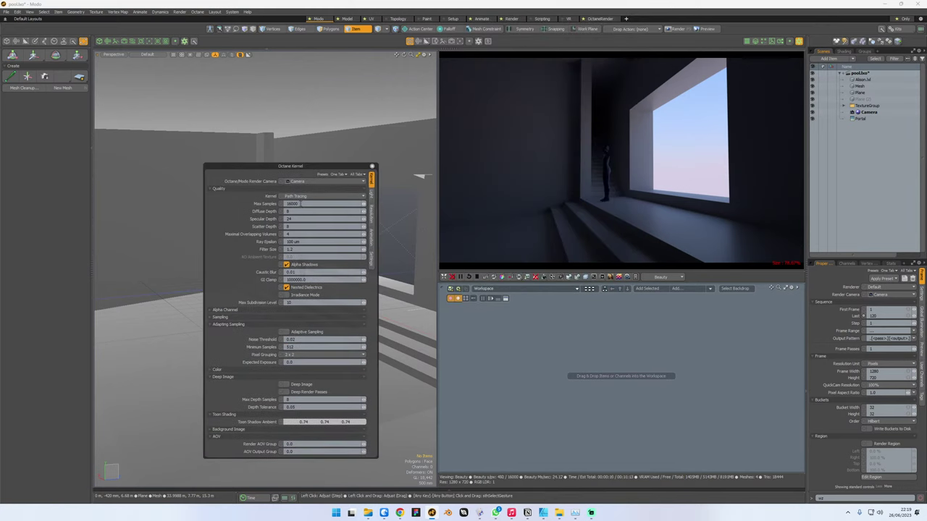
click(301, 203)
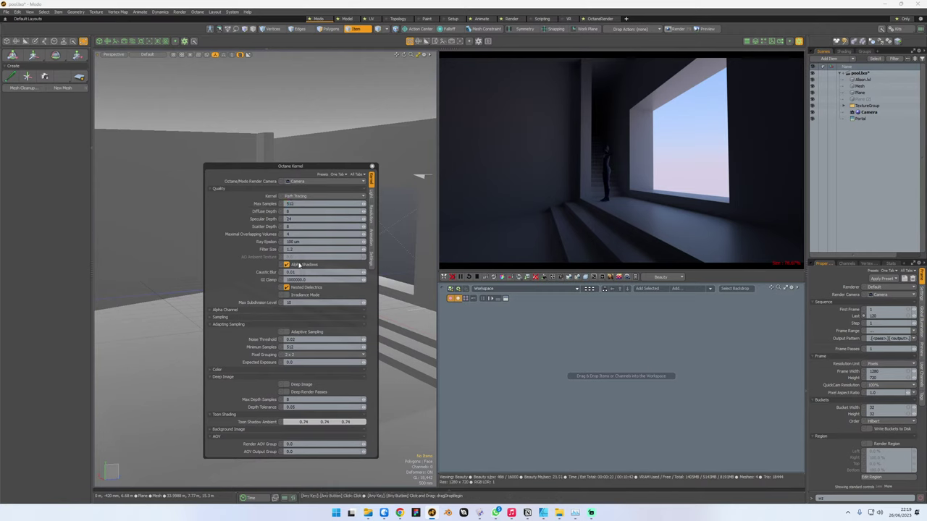
key(Tab)
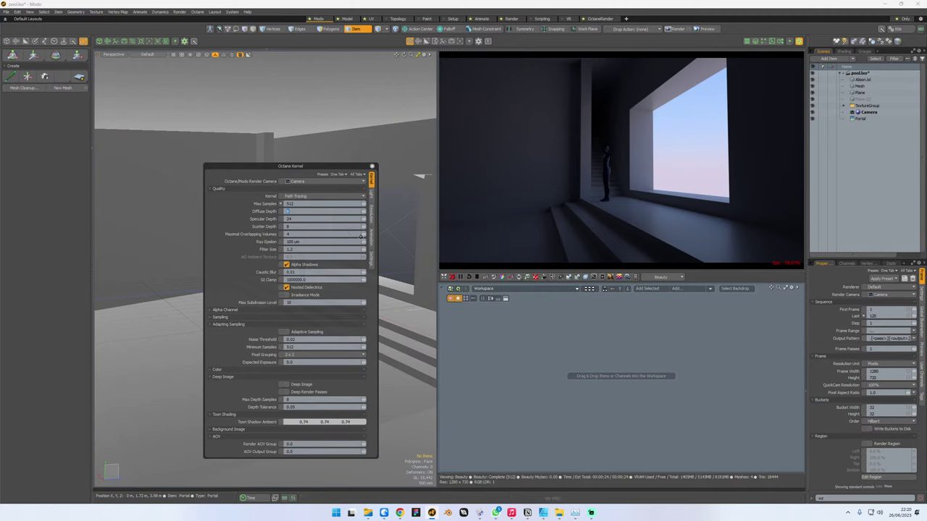
- Switch to the image library, examine the warm-lit pool reference image, and return to the scene with the kernel settings closed
key(alt+Tab)
drag(0, 142, 184, 110)
key(space)
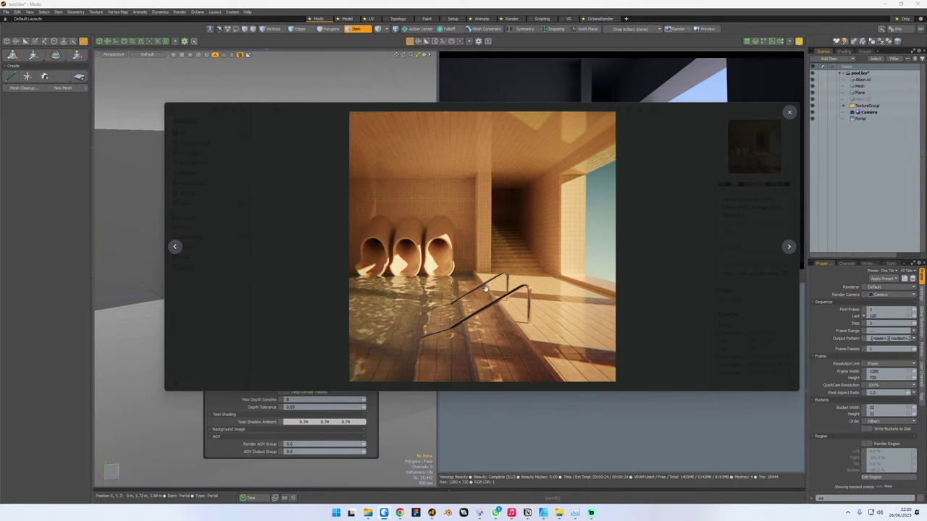
drag(670, 107, 748, 112)
click(766, 106)
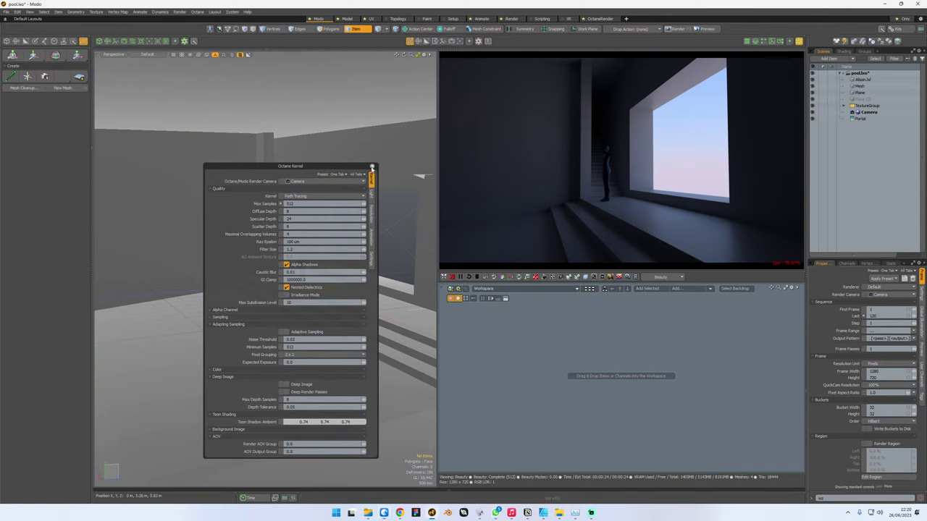
click(371, 167)
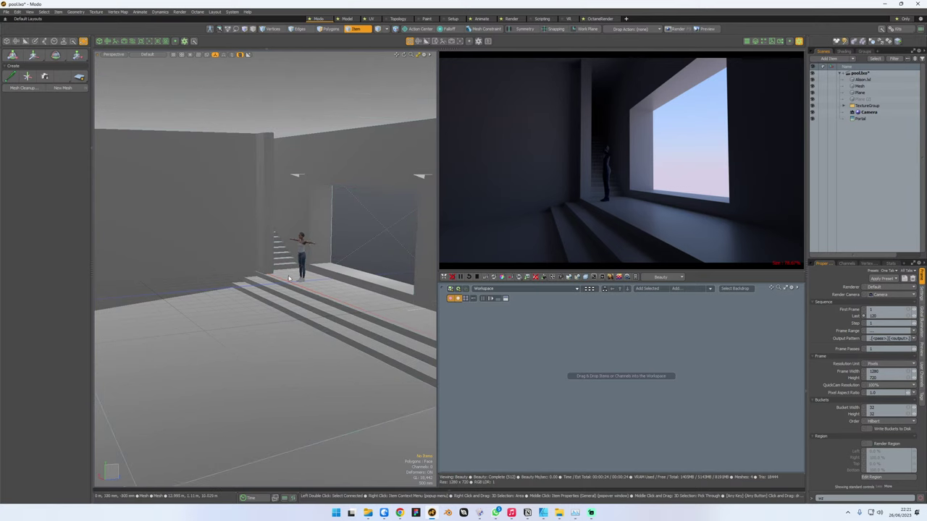
- Enable Adaptive Sampling in the Octane kernel settings and close them
click(403, 171)
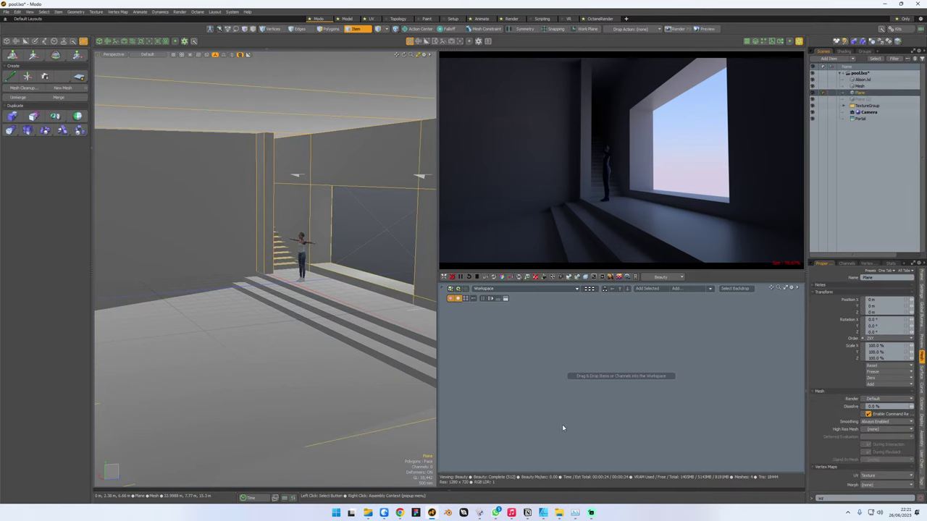
click(551, 278)
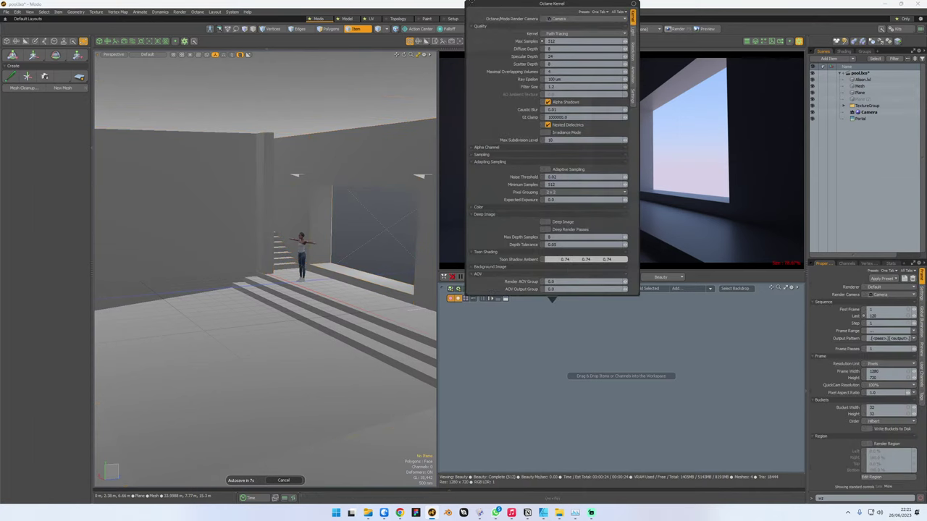
drag(552, 4, 323, 128)
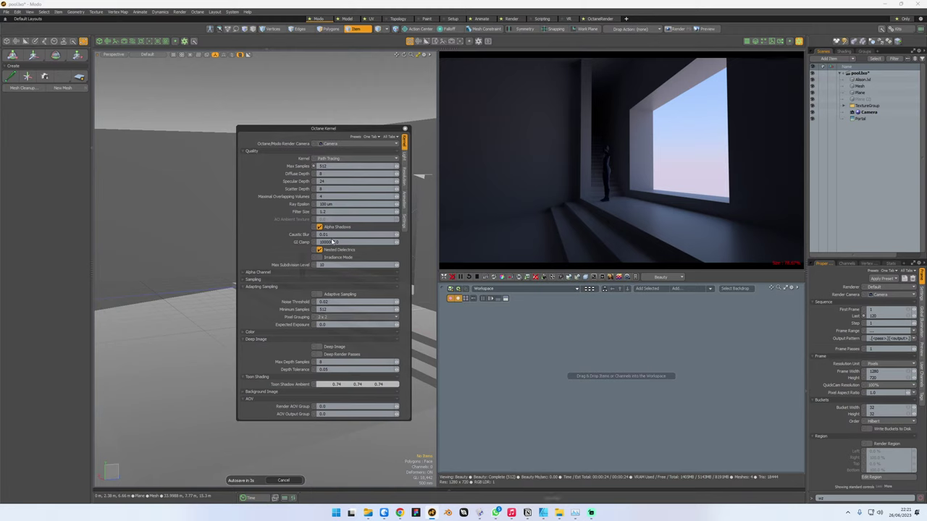
click(316, 294)
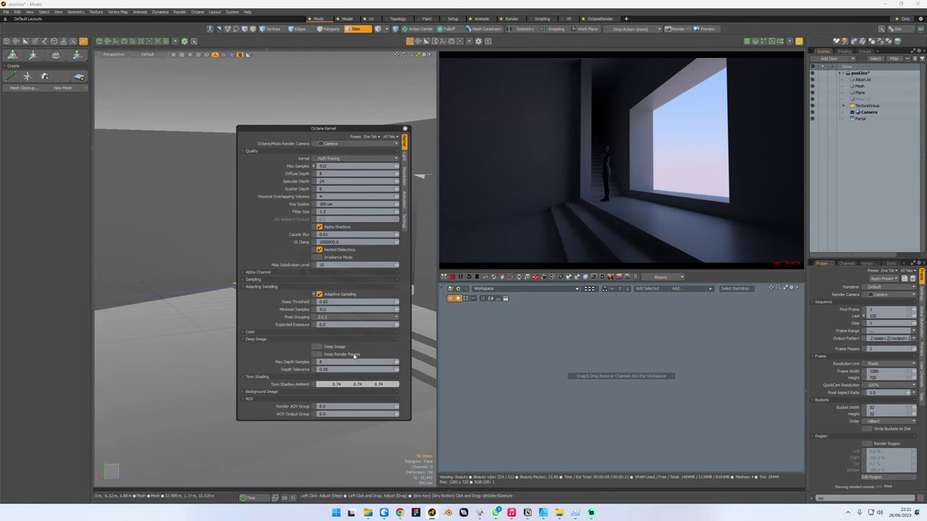
click(405, 128)
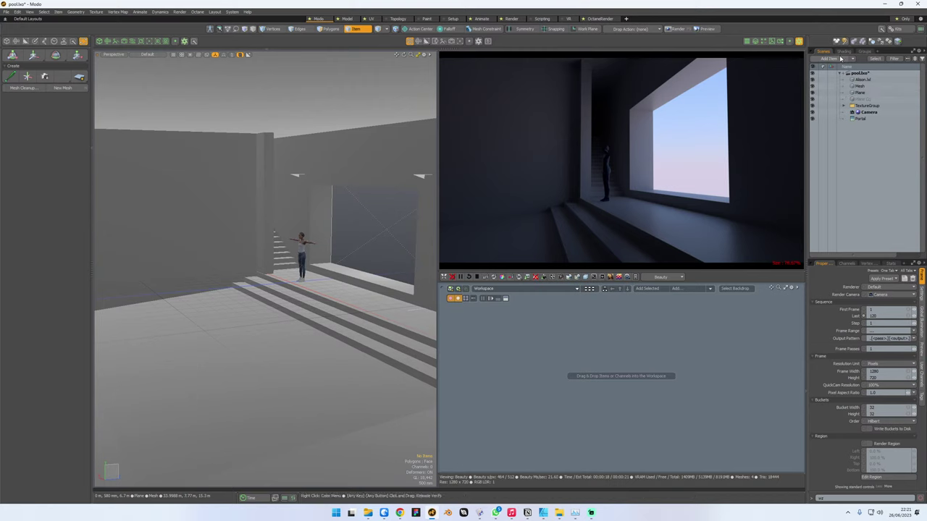
- Add a directional light to the scene and enable its Physical Sun option
click(840, 58)
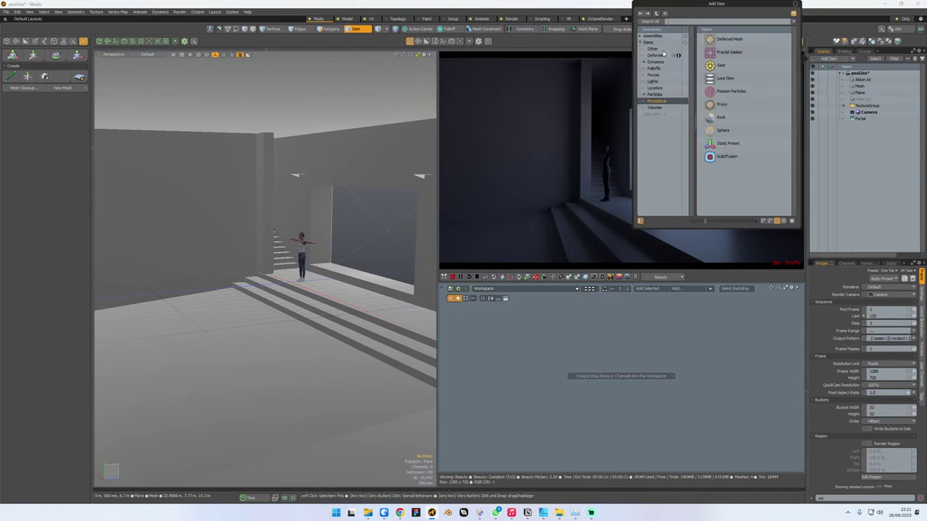
click(67, 183)
click(68, 79)
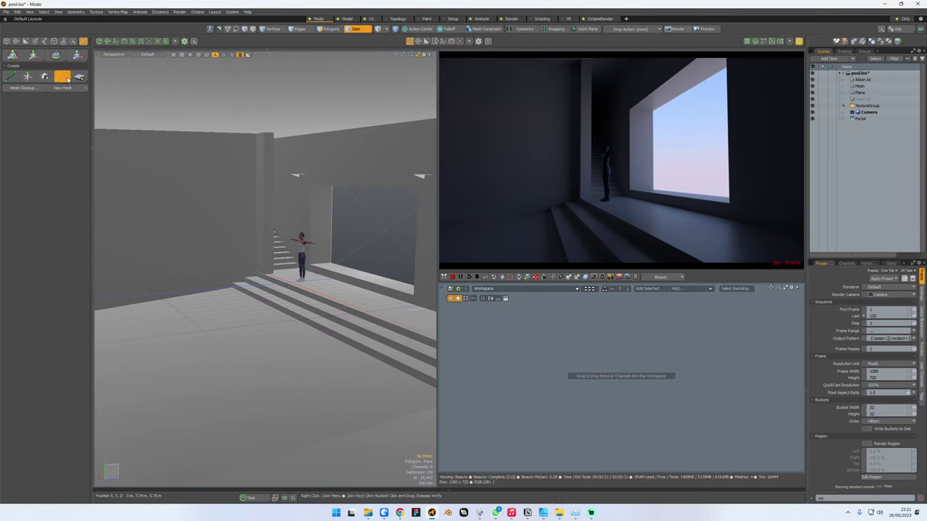
click(65, 77)
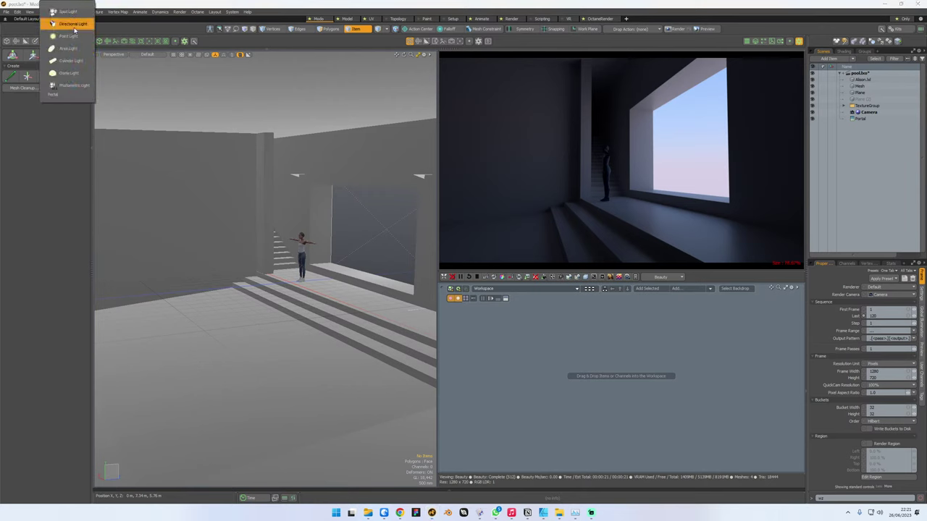
click(73, 25)
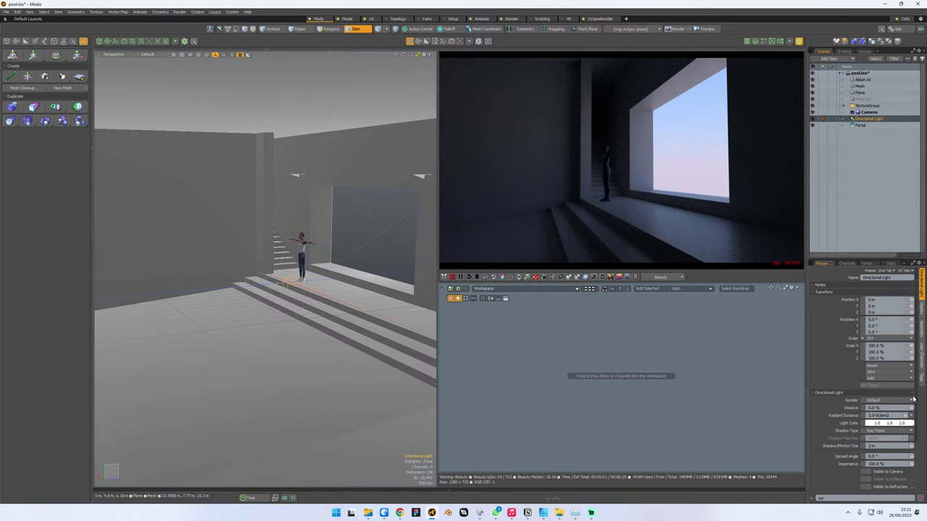
scroll(869, 428, down, 3)
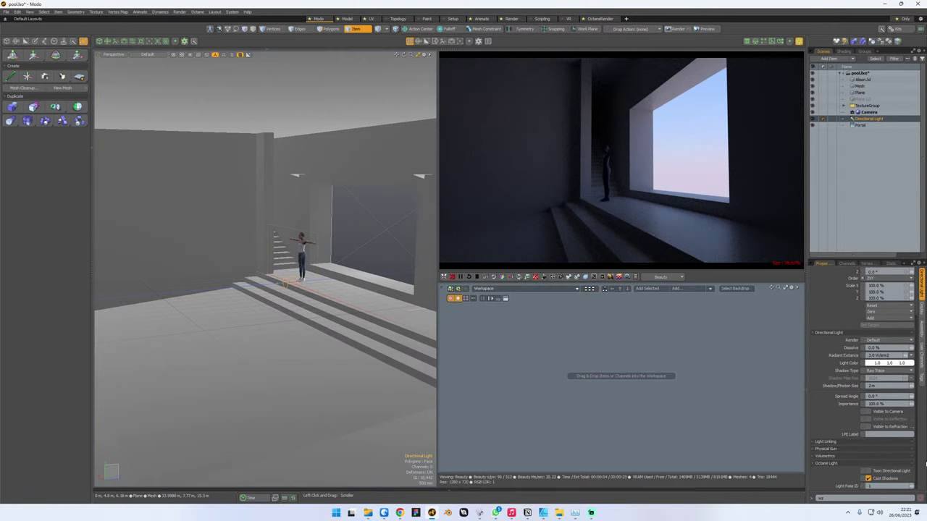
click(812, 449)
click(868, 456)
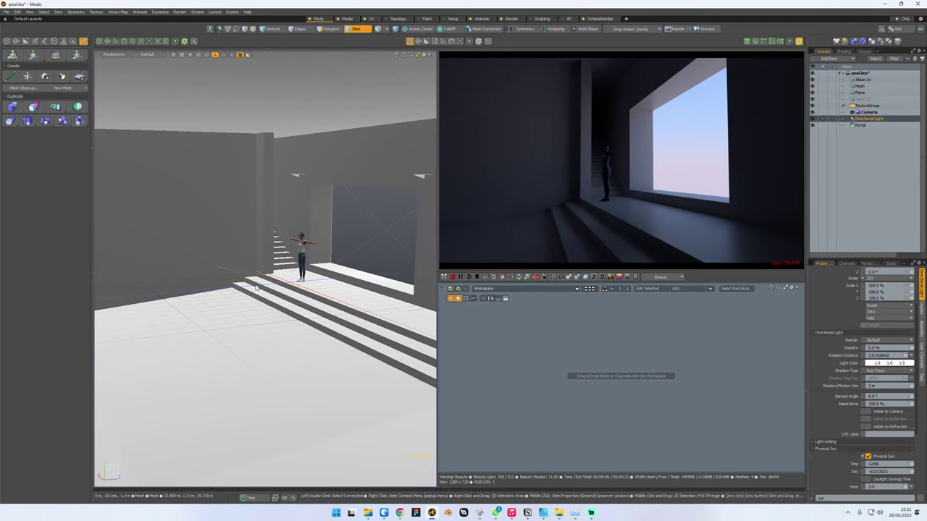
- Raise the directional light above the building to Y 12.7 m
alt+drag(347, 287, 338, 284)
scroll(322, 285, down, 8)
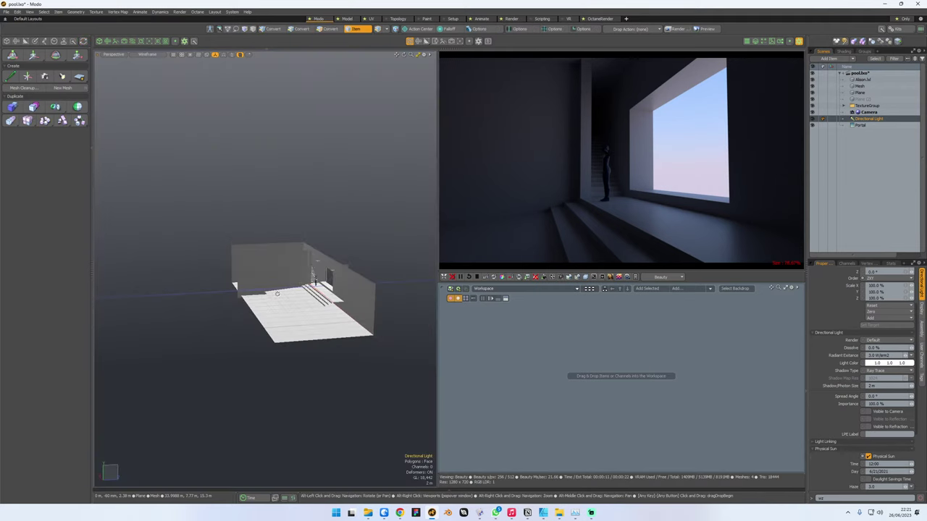
alt+drag(277, 293, 329, 224)
key(w)
scroll(304, 297, up, 8)
alt+drag(344, 210, 321, 243)
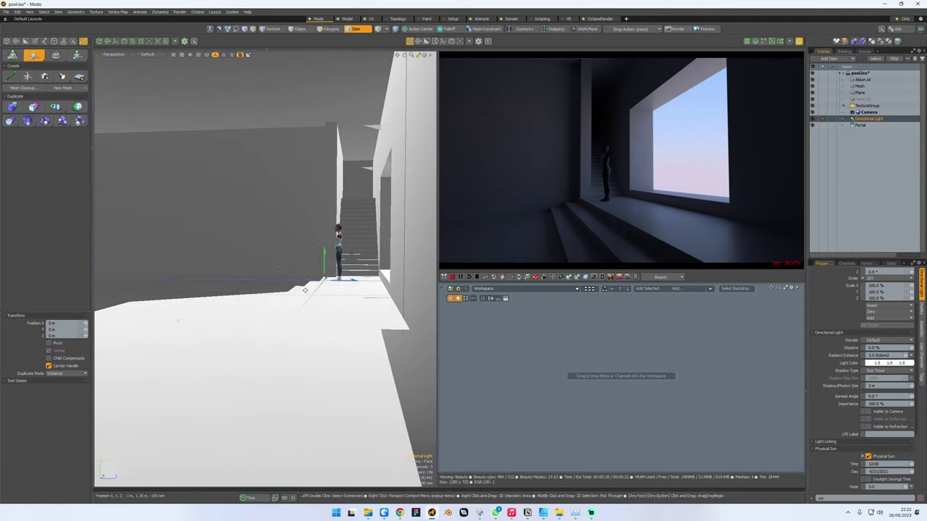
key(e)
drag(310, 254, 331, 85)
key(w)
scroll(322, 167, down, 5)
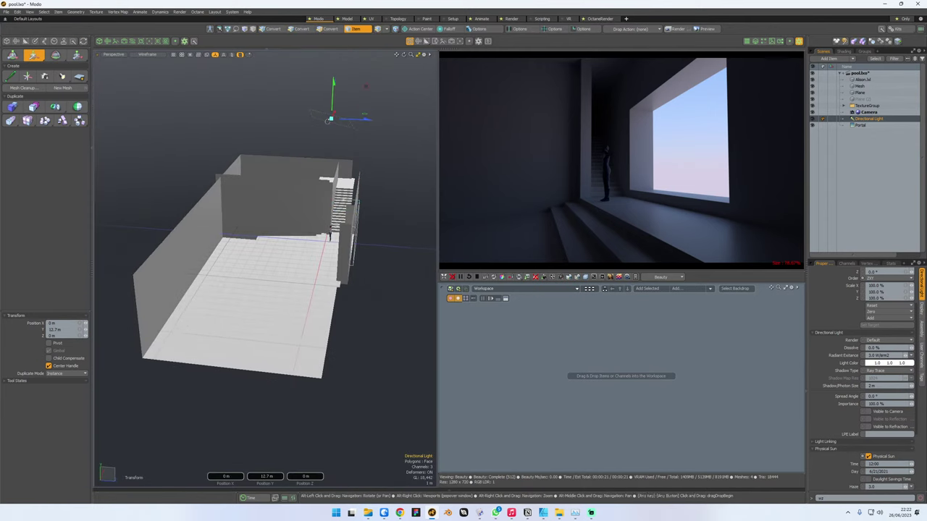
- Try to rotate the directional light about its X axis
alt+drag(293, 188, 323, 140)
alt+middle_drag(323, 140, 275, 251)
scroll(275, 251, up, 3)
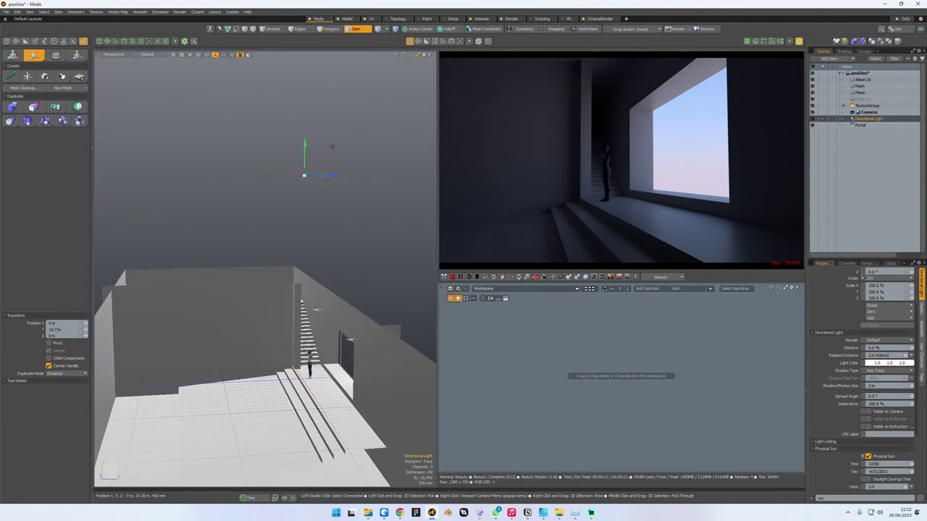
key(e)
drag(304, 142, 321, 216)
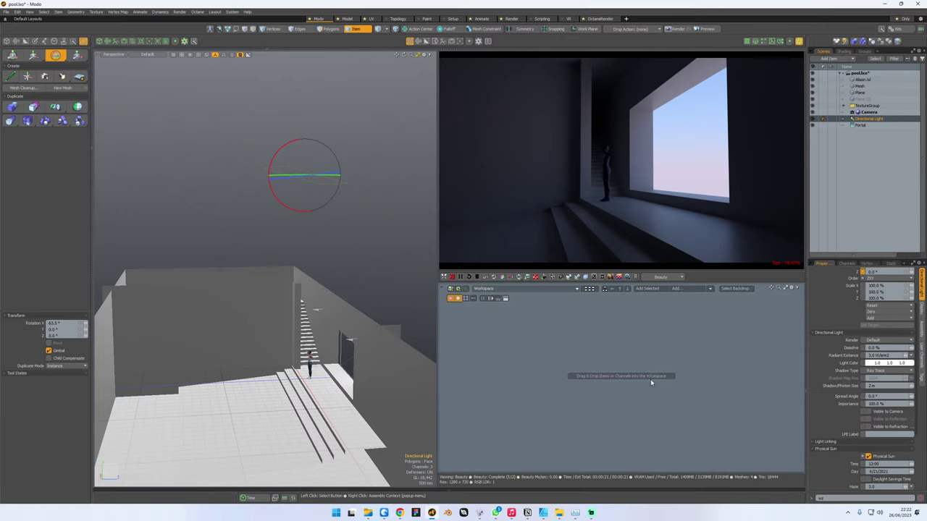
click(560, 277)
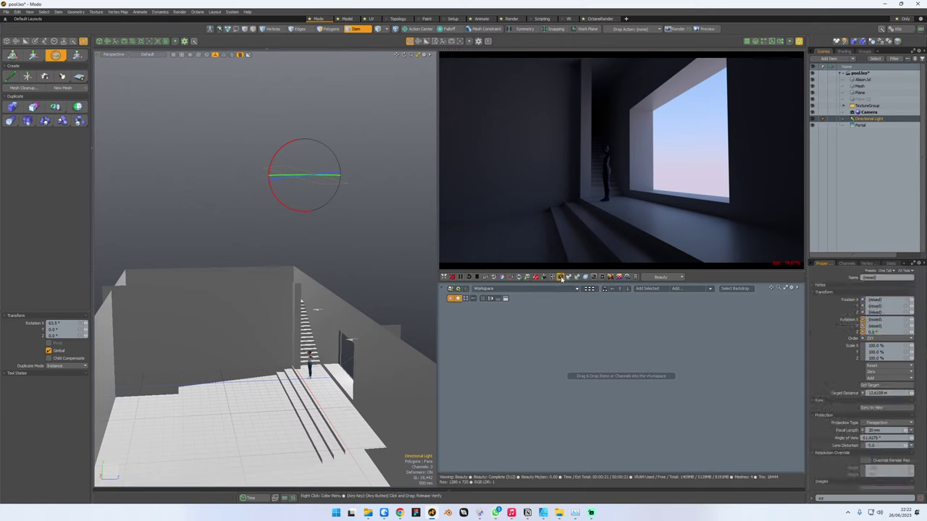
click(552, 277)
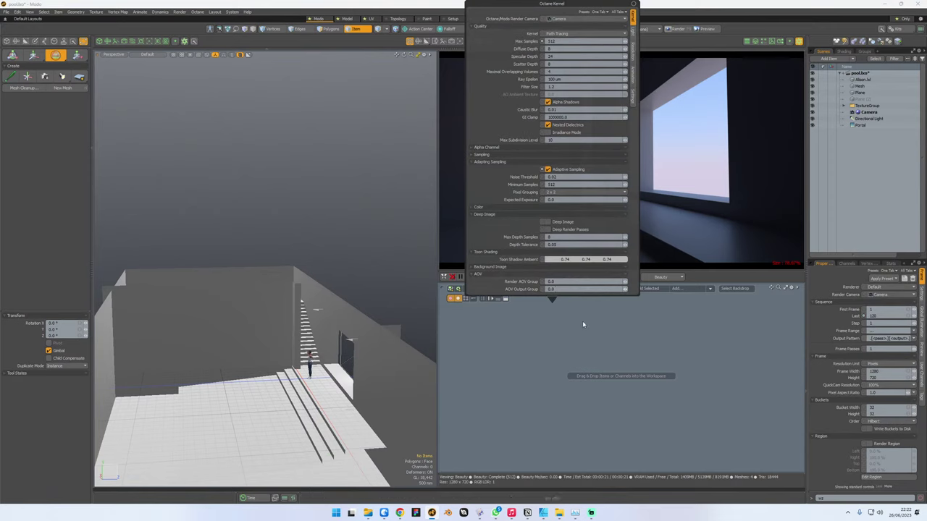
click(747, 377)
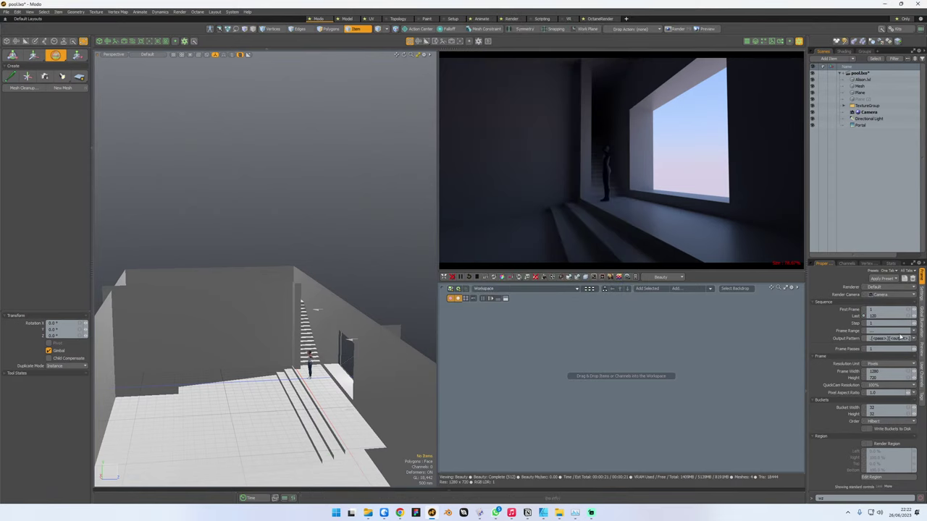
- Set the directional light's Physical Sun time to 18:00
click(866, 118)
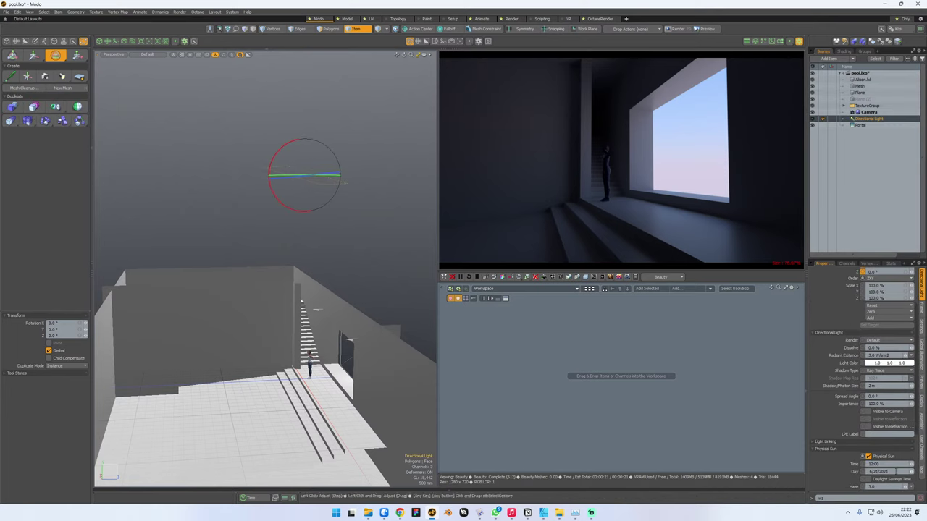
click(894, 465)
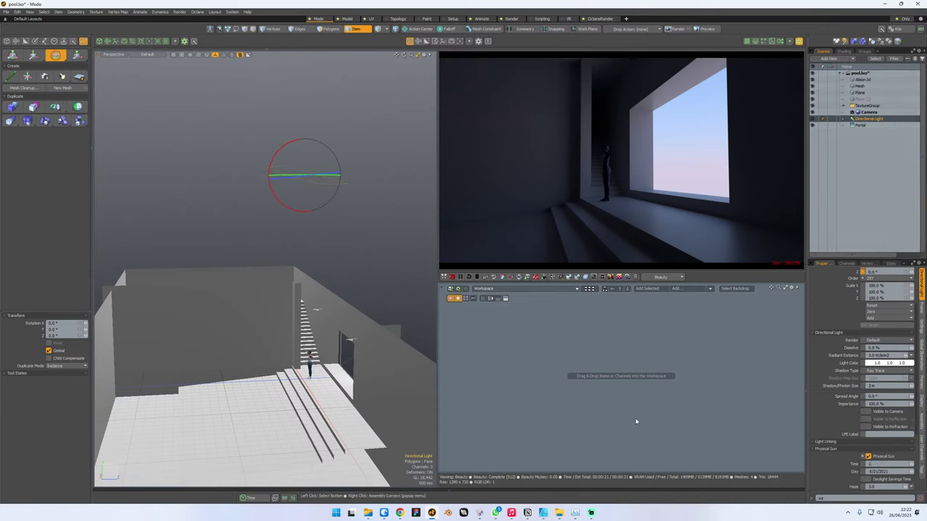
click(385, 292)
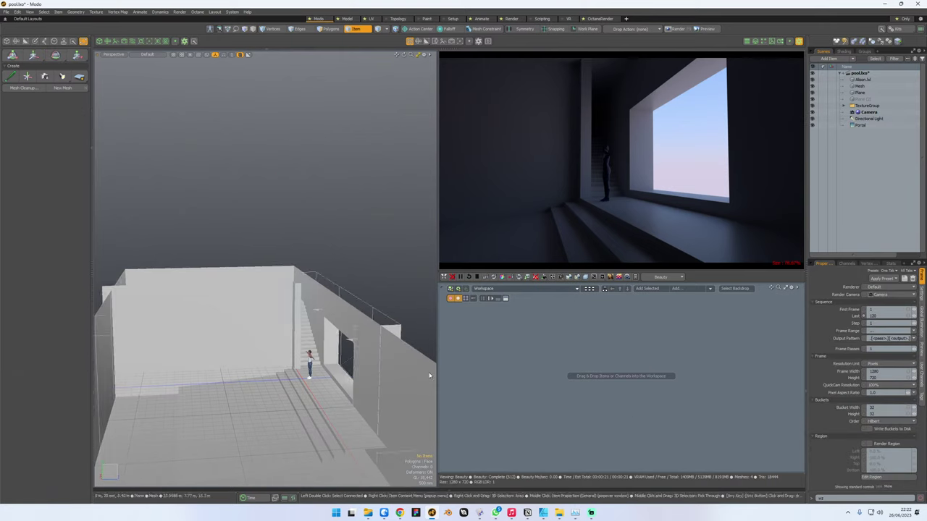
click(866, 119)
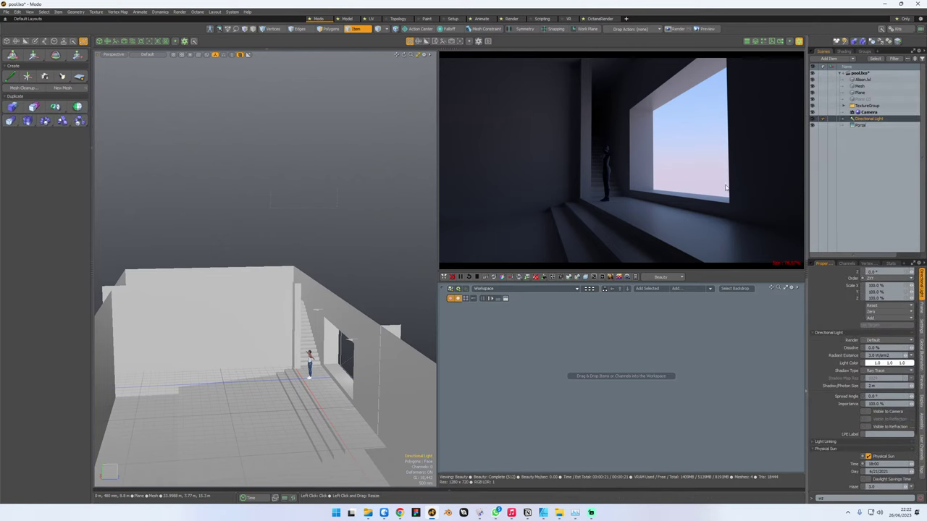
mouse_move(247, 268)
alt+mouse_down()
mouse_move(314, 260)
mouse_move(241, 270)
alt+mouse_up()
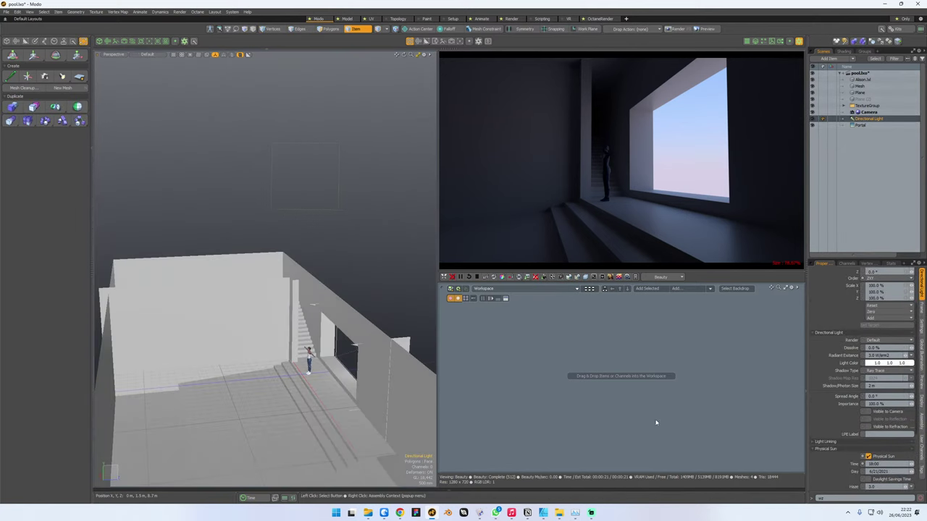
- Set the Octane environment type to Texture Environment
click(561, 278)
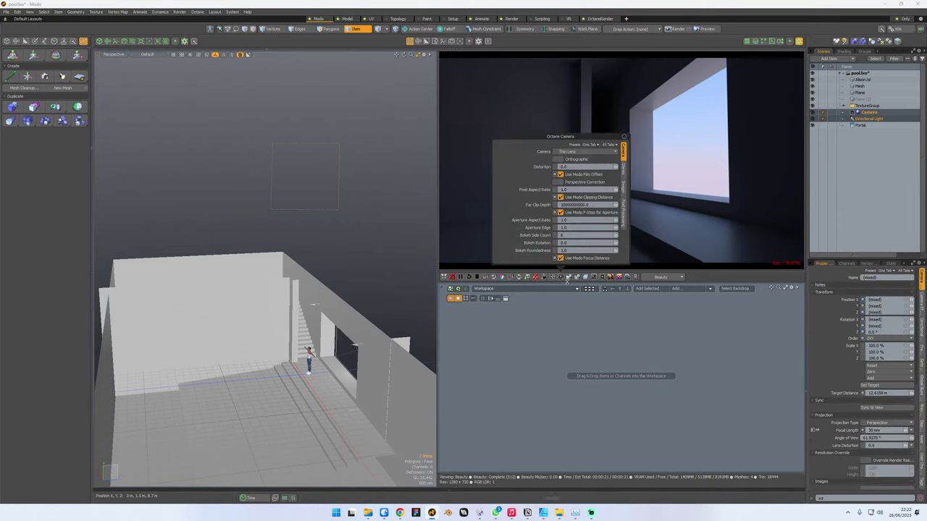
click(569, 279)
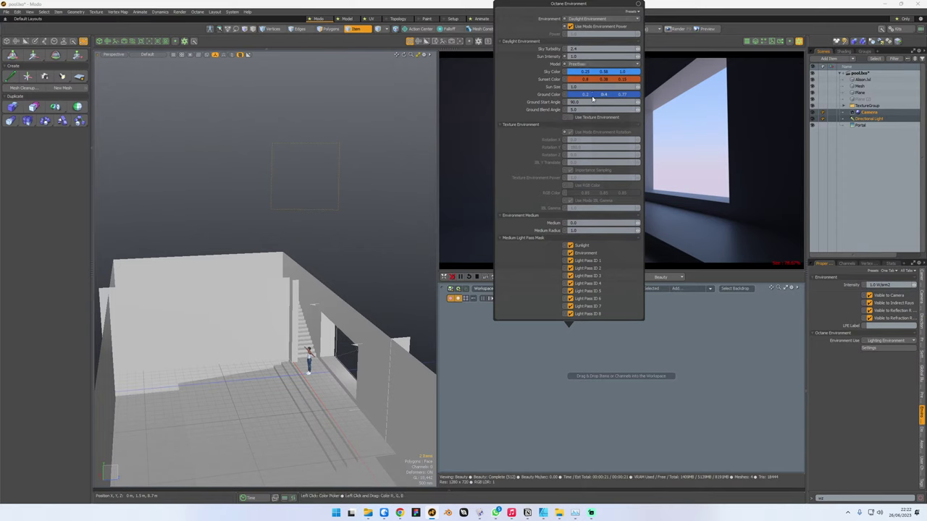
click(570, 26)
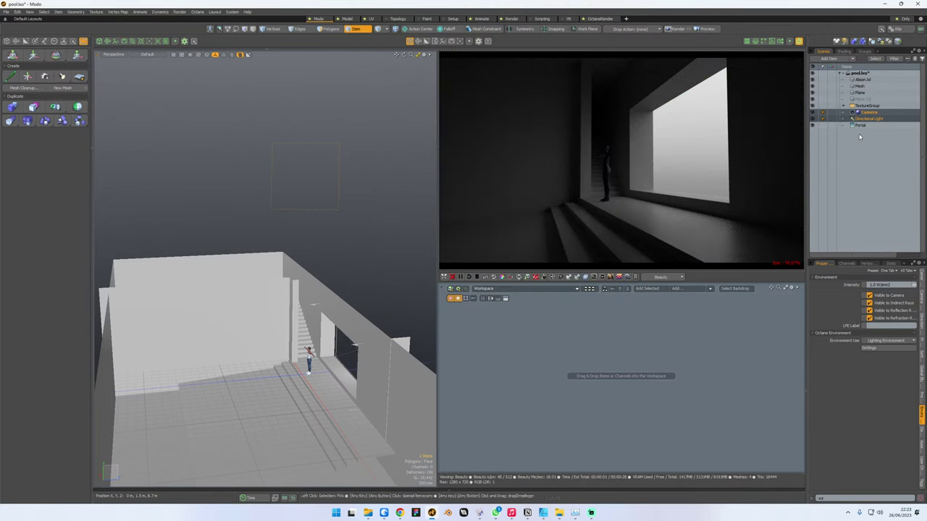
- Change the environment type of the scene's Environment Material to Physically-based Daylight
click(844, 51)
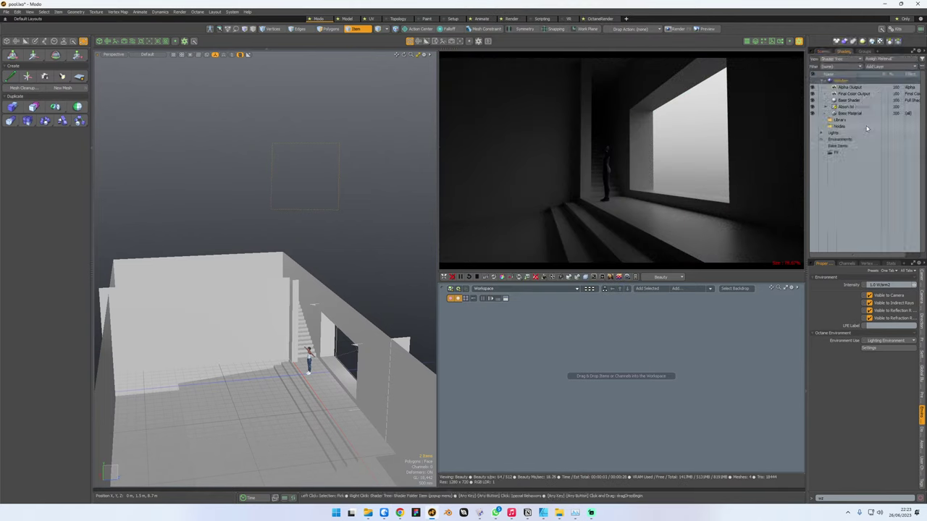
click(825, 139)
click(833, 146)
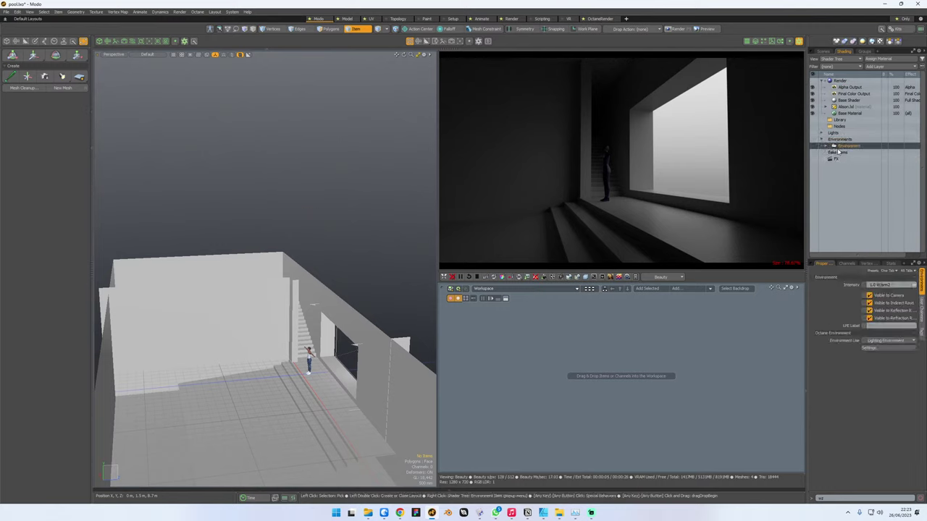
click(833, 146)
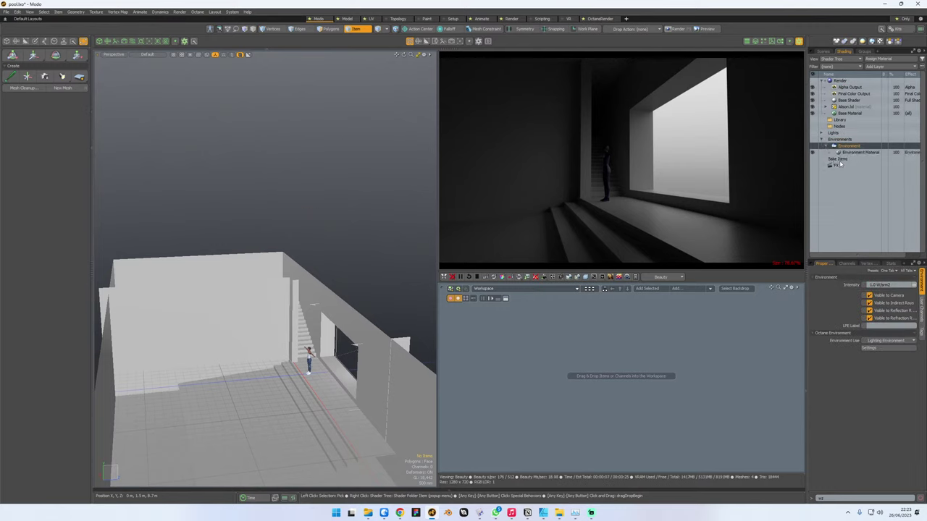
click(855, 152)
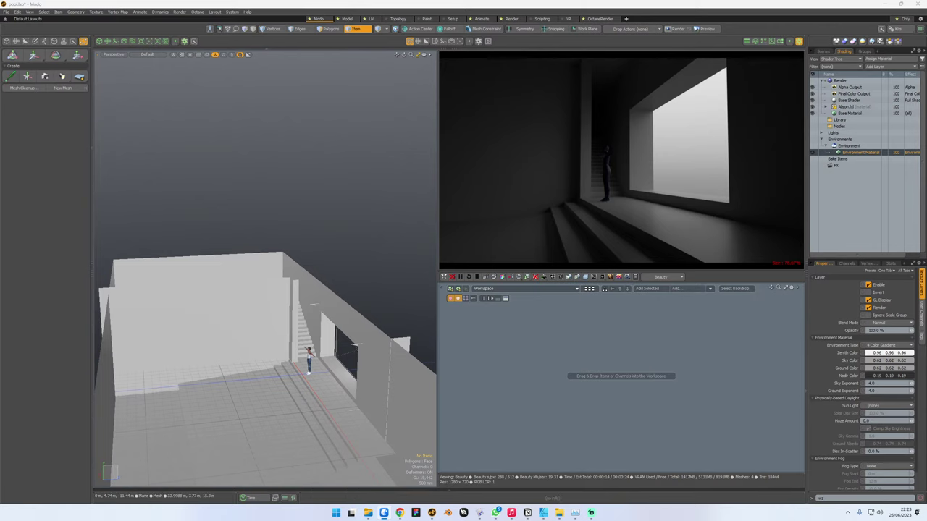
drag(0, 156, 0, 189)
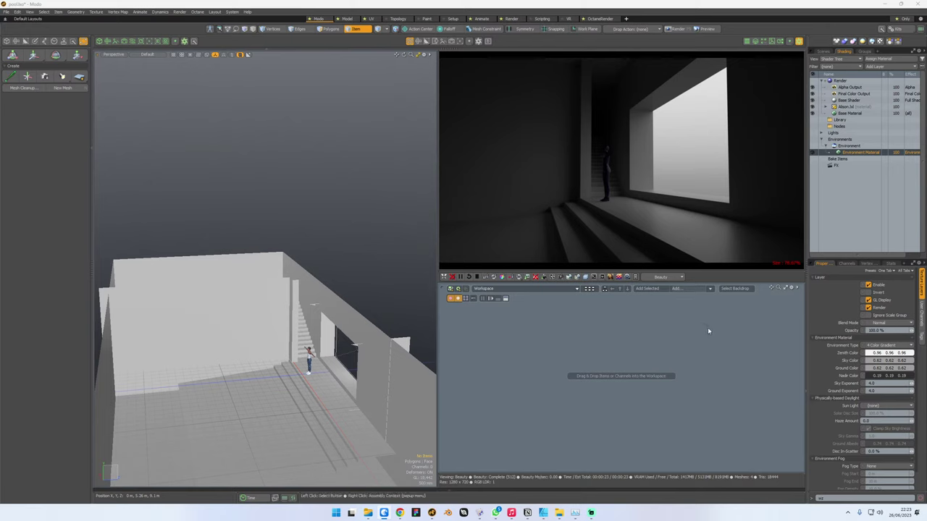
click(876, 345)
click(879, 359)
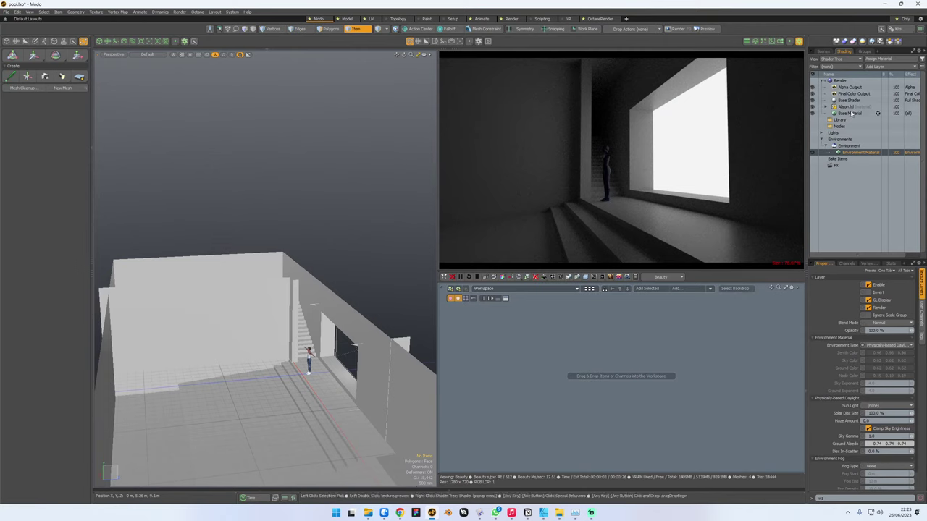
- Set the directional light's Physical Sun time to 19:00
click(826, 52)
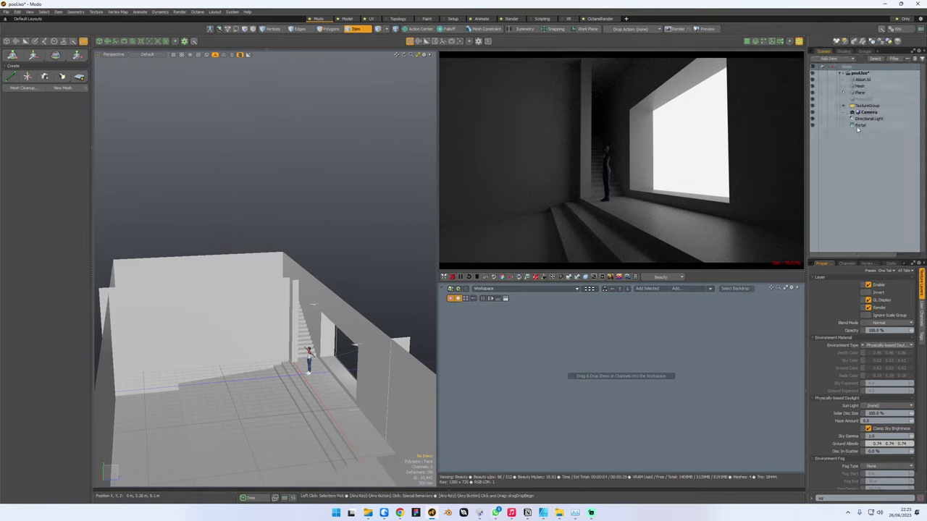
click(863, 119)
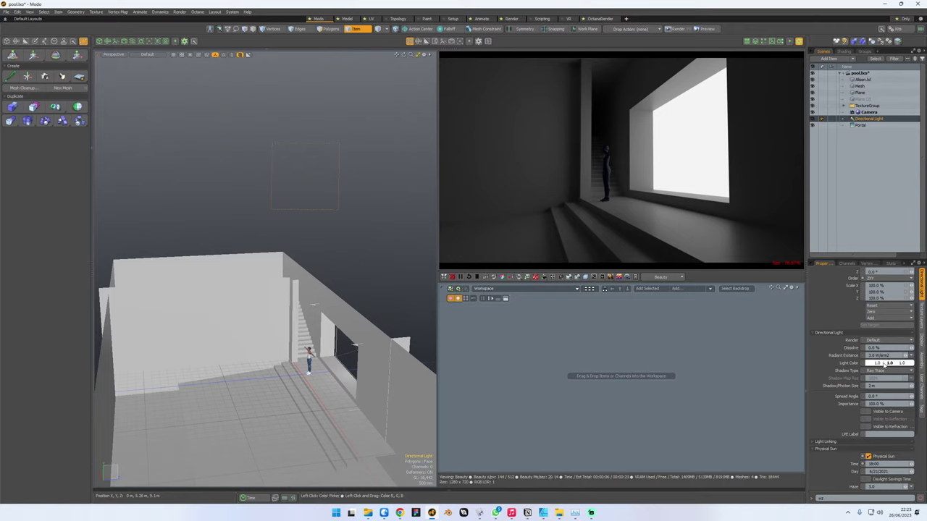
drag(882, 464, 854, 464)
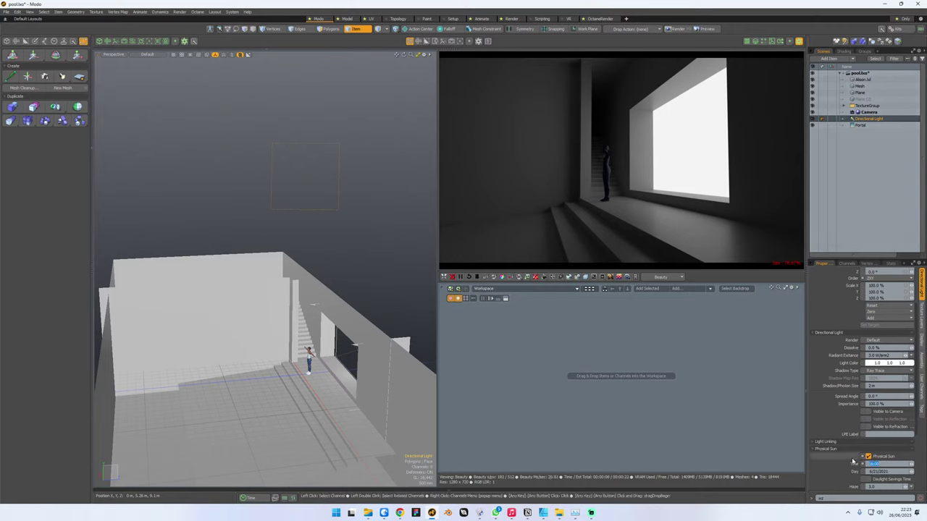
text(19)
key(Return)
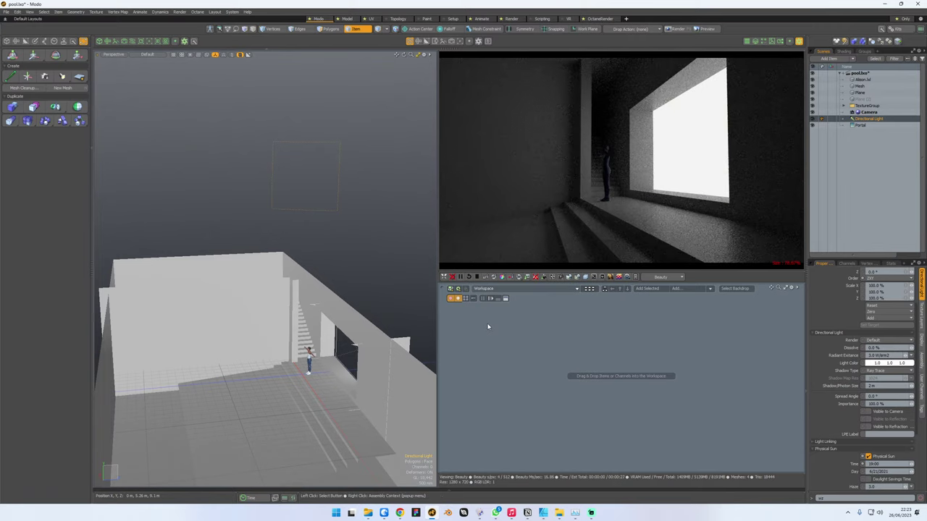
- Switch the Octane environment type back to Daylight Environment
click(569, 278)
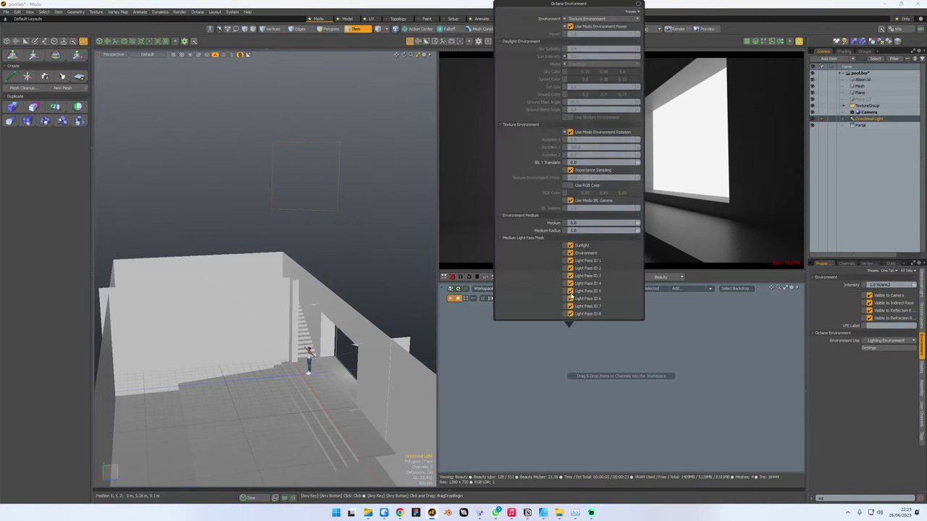
click(590, 20)
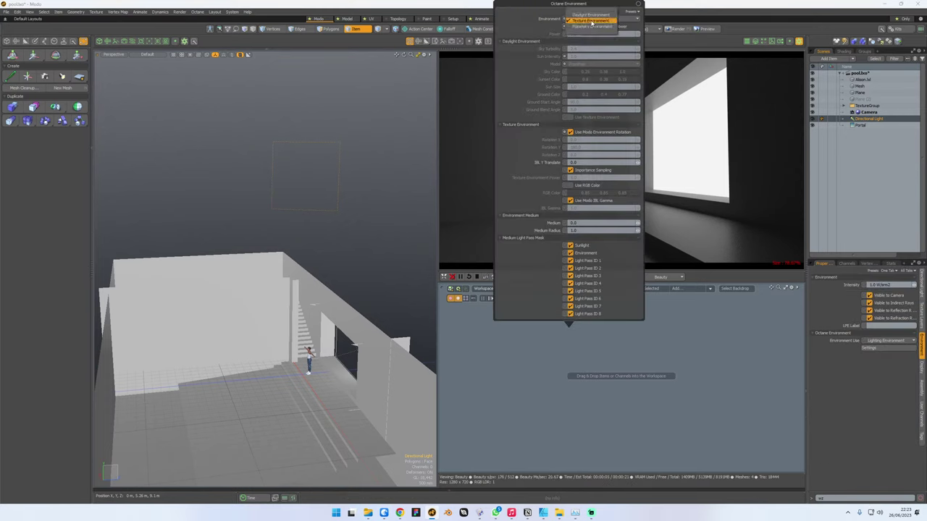
click(594, 16)
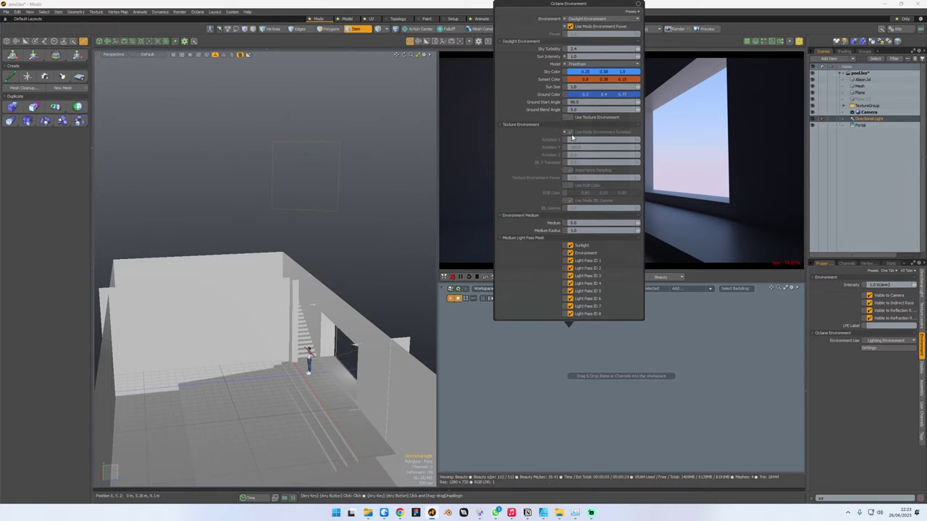
click(556, 395)
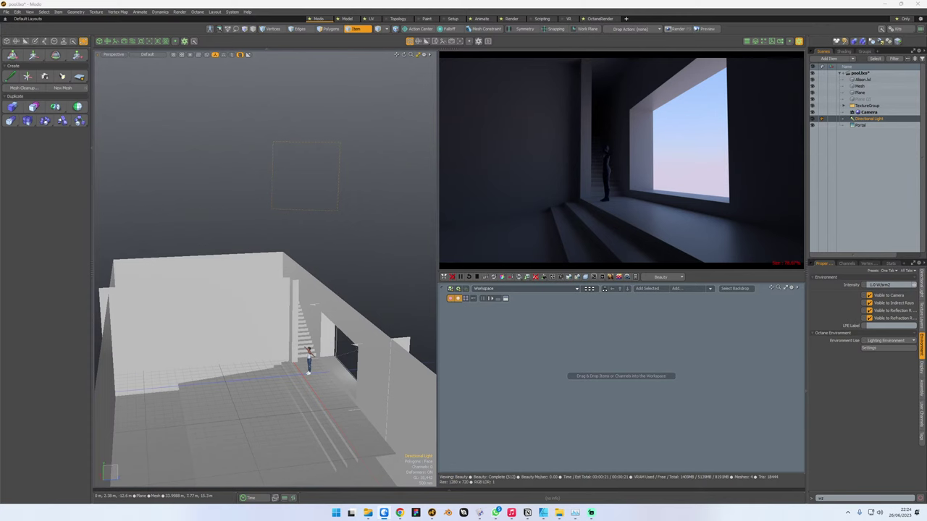
- Open the asset library and browse the HDR images in the Outdoor folder and the whole Environments collection
drag(0, 101, 327, 135)
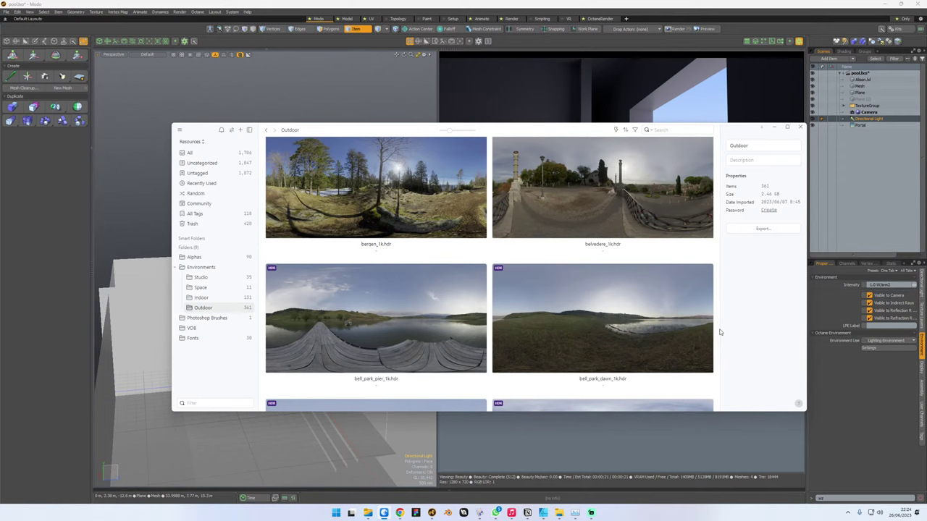
drag(718, 331, 717, 161)
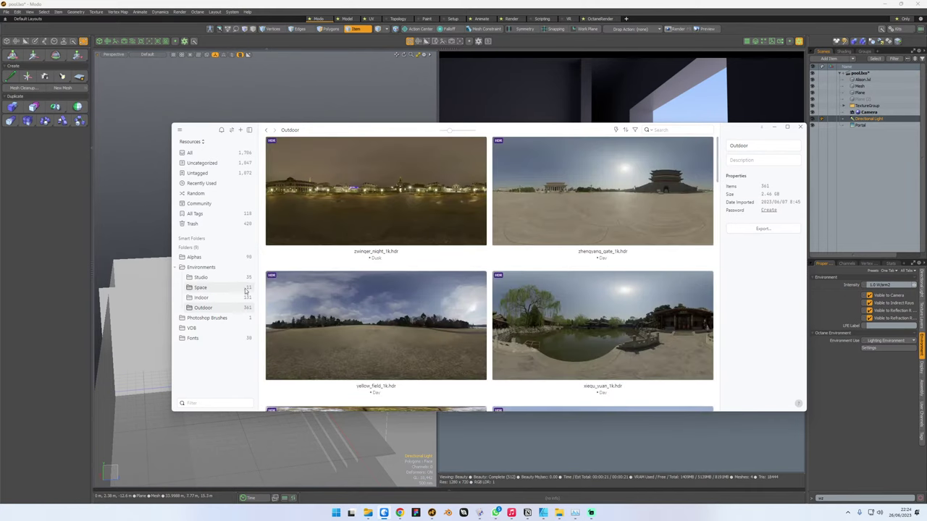
click(202, 268)
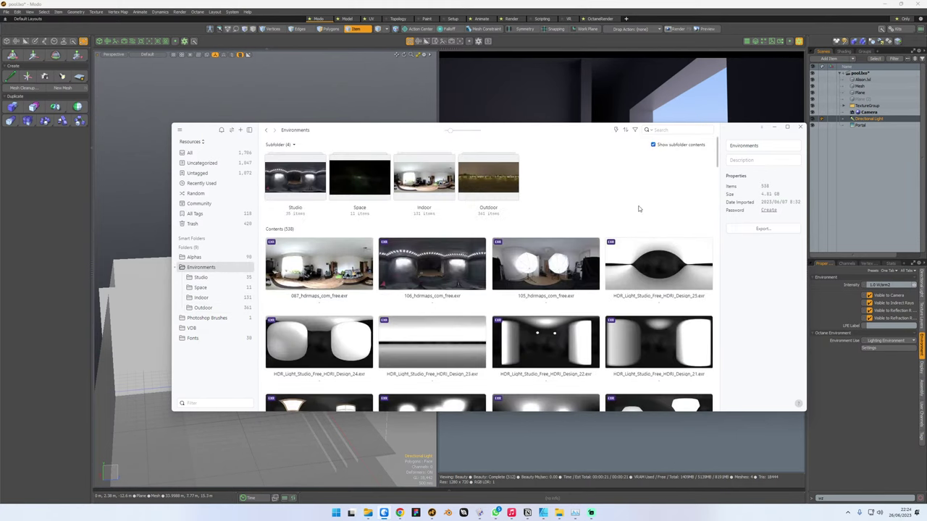
drag(719, 155, 740, 376)
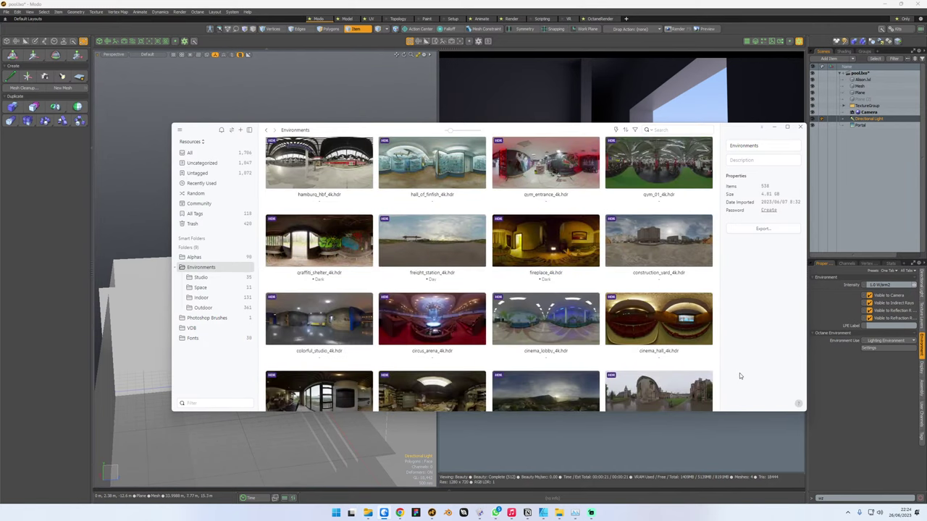
drag(733, 132, 0, 203)
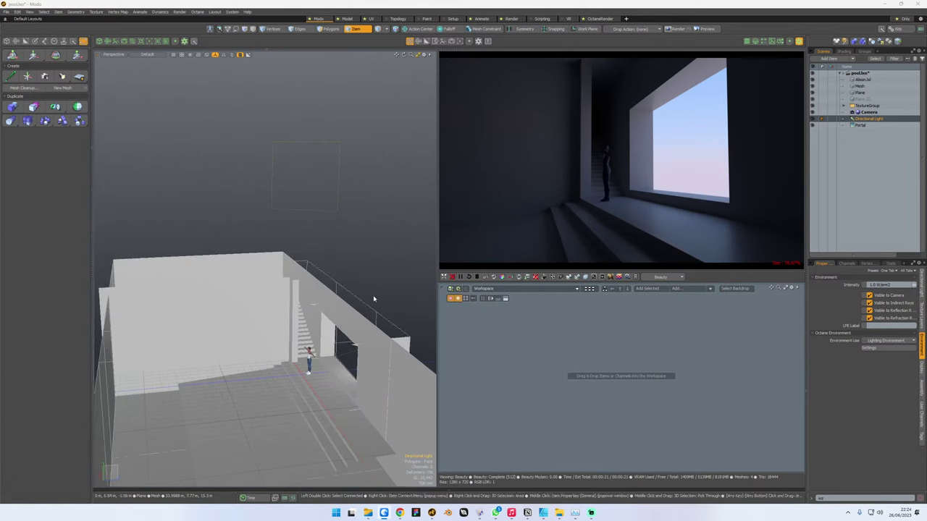
- Hide the window portal to compare the render, show it again, and return to the directional light's properties
click(813, 127)
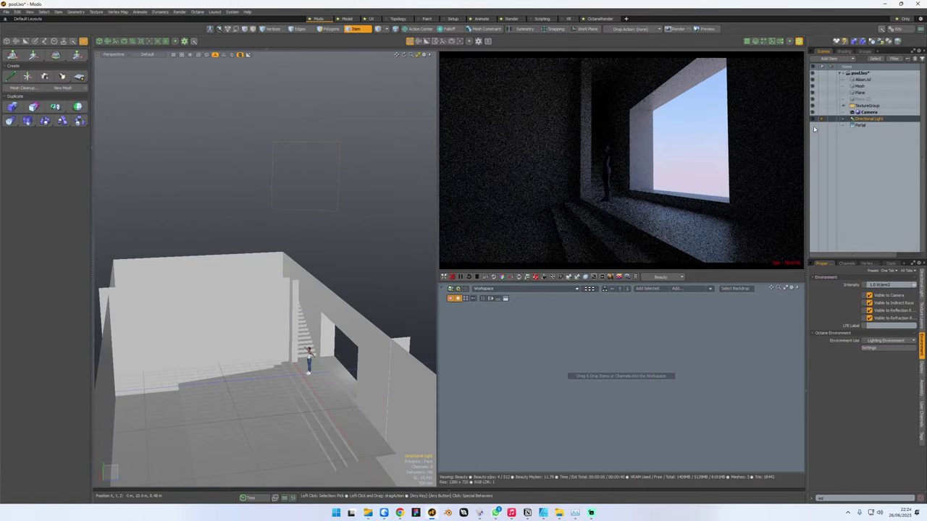
click(813, 127)
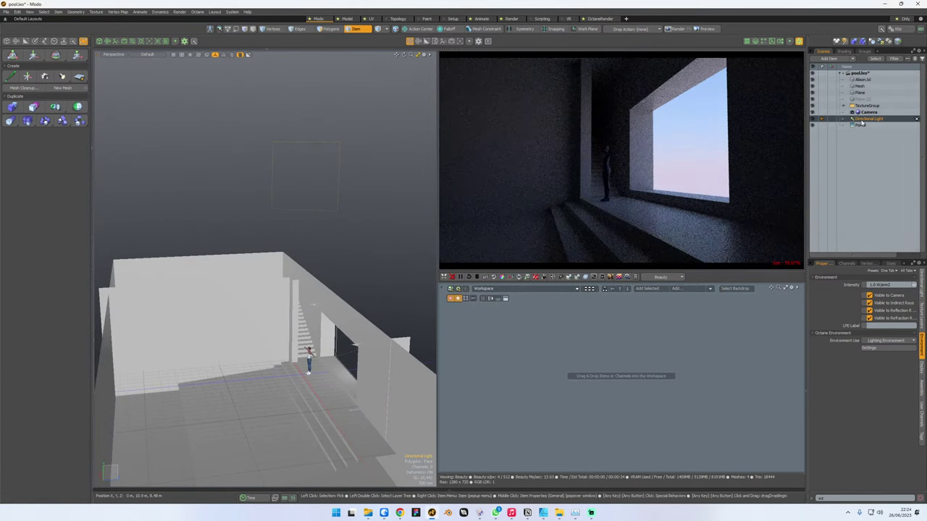
click(922, 285)
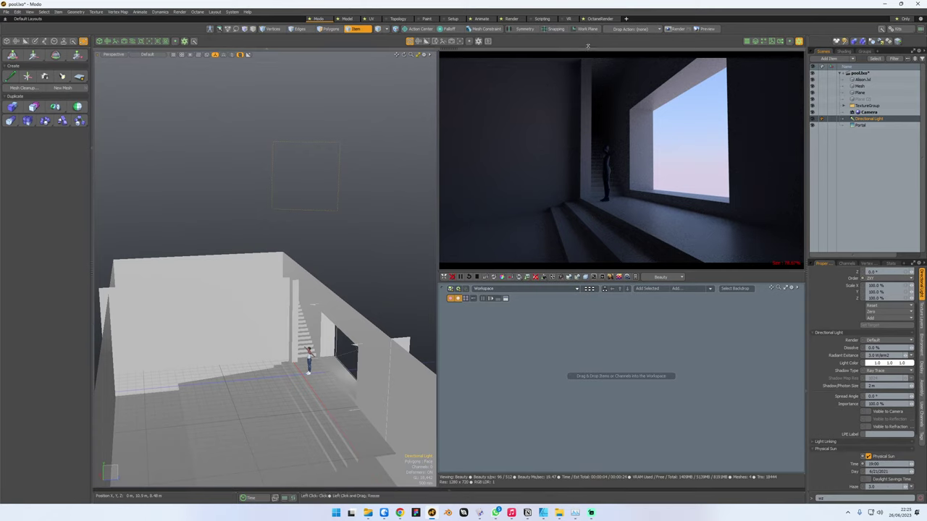
- Start the native render preview in the Render layout and set the directional light's Physical Sun time to 21:00
click(511, 19)
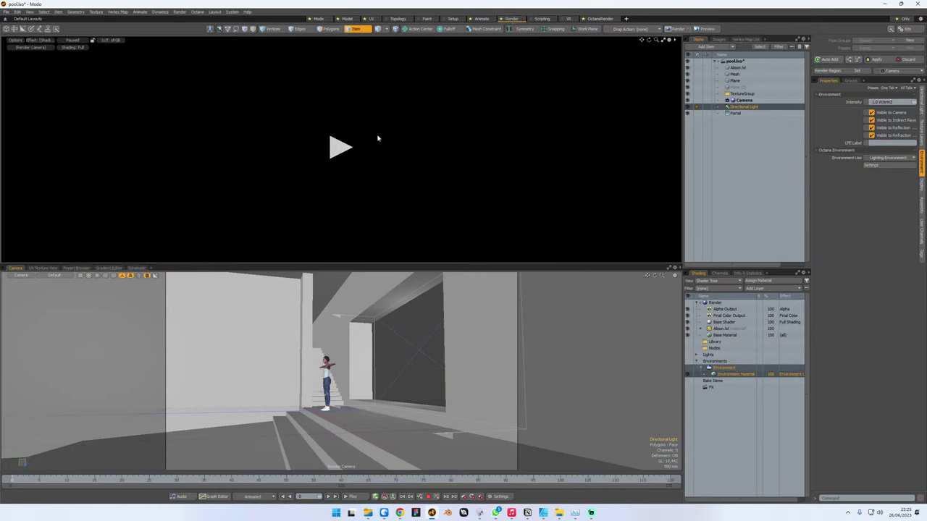
click(341, 148)
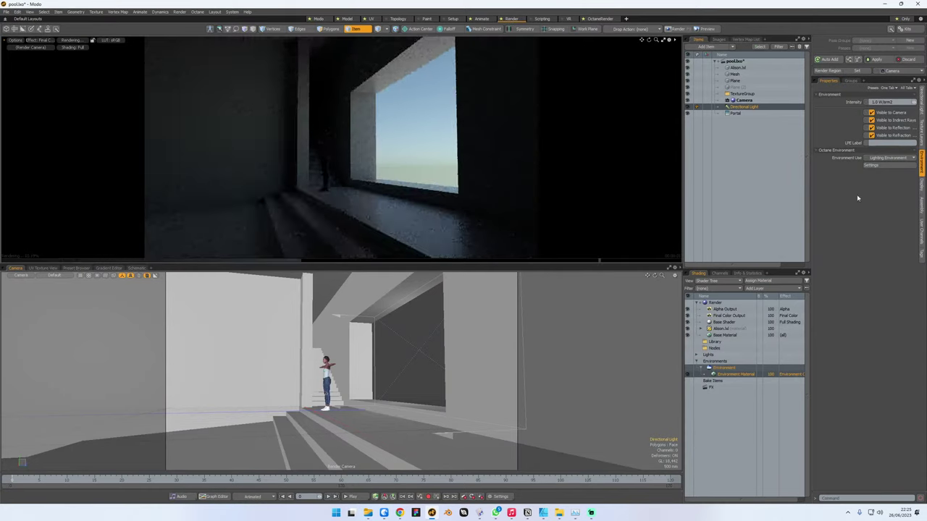
click(921, 105)
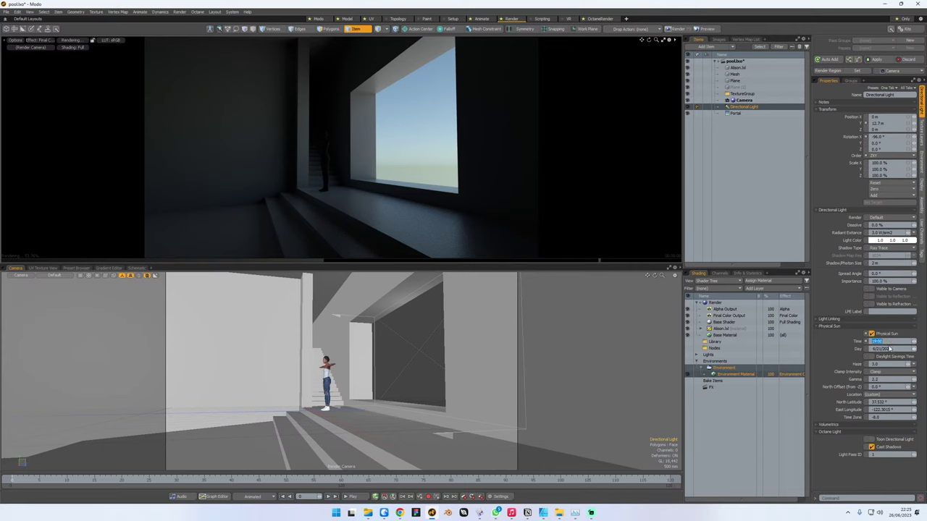
key(Return)
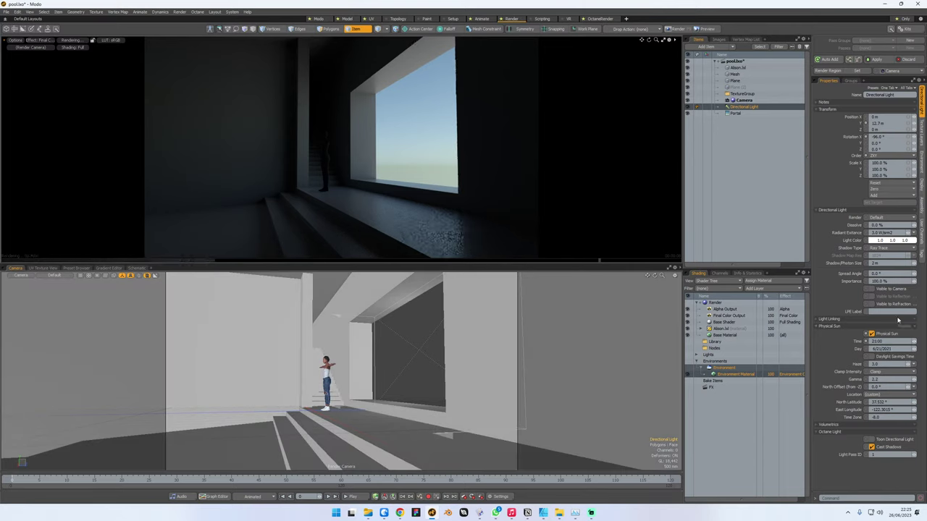
- Assign the directional light as the Environment Material's sun light and restart the Octane preview in the Modo layout
click(728, 375)
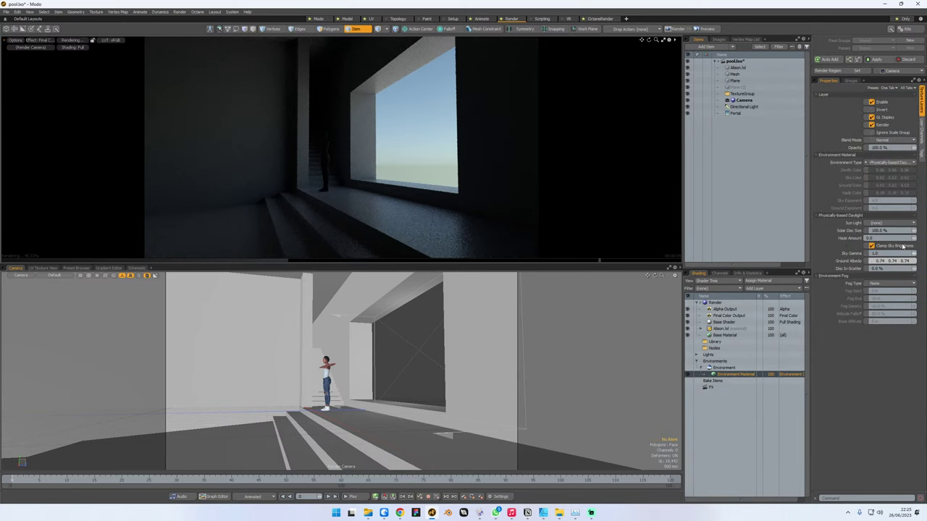
click(902, 162)
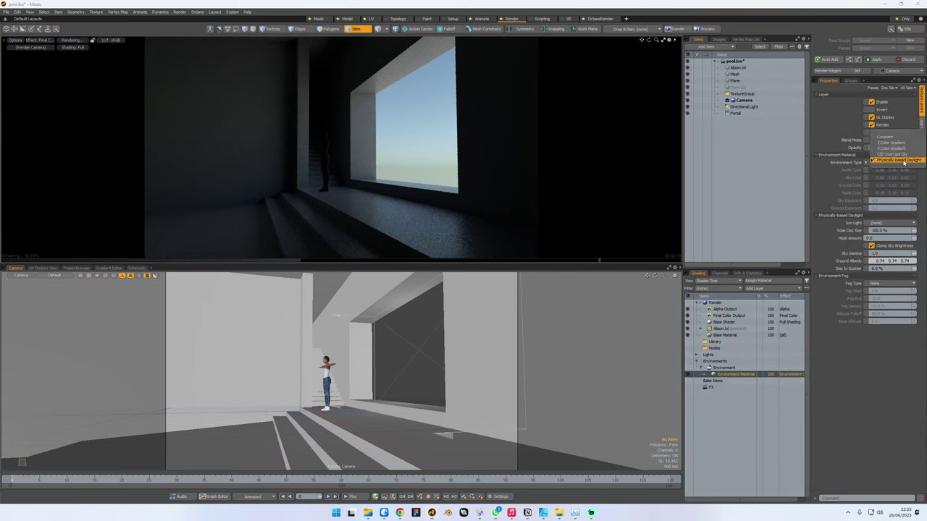
click(903, 161)
click(887, 230)
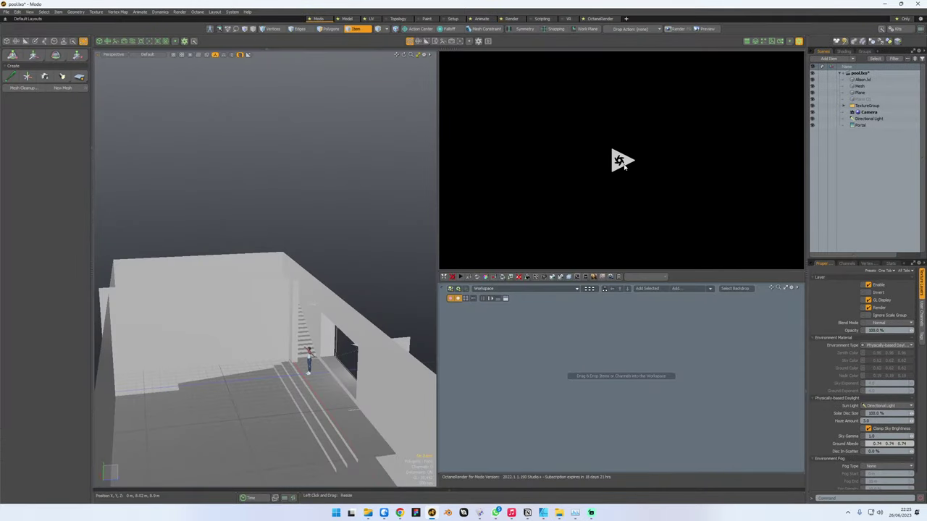
click(621, 216)
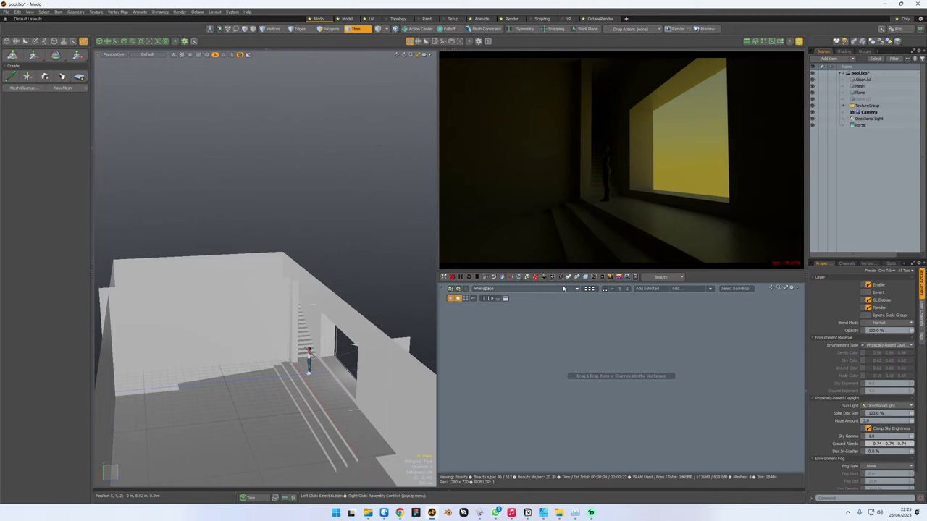
- Select the directional light and set its Physical Sun time to 12:00
click(863, 120)
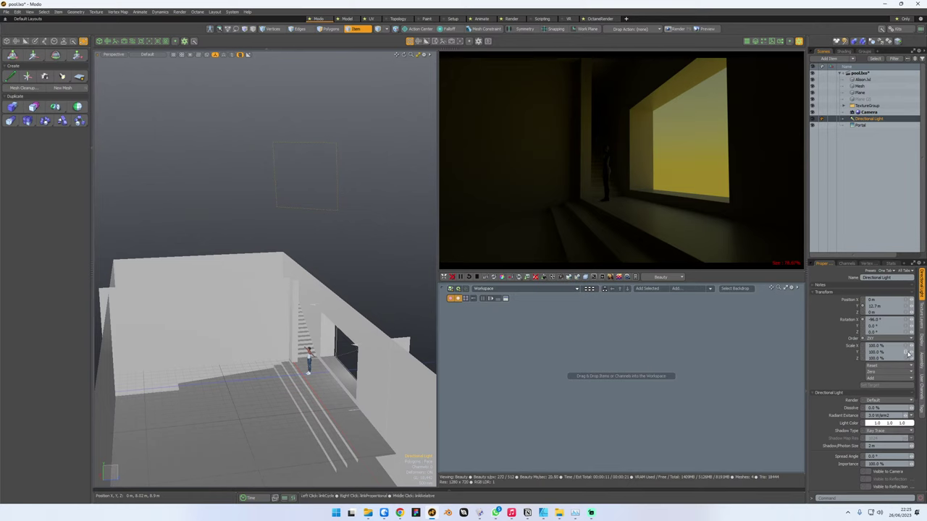
scroll(890, 362, down, 5)
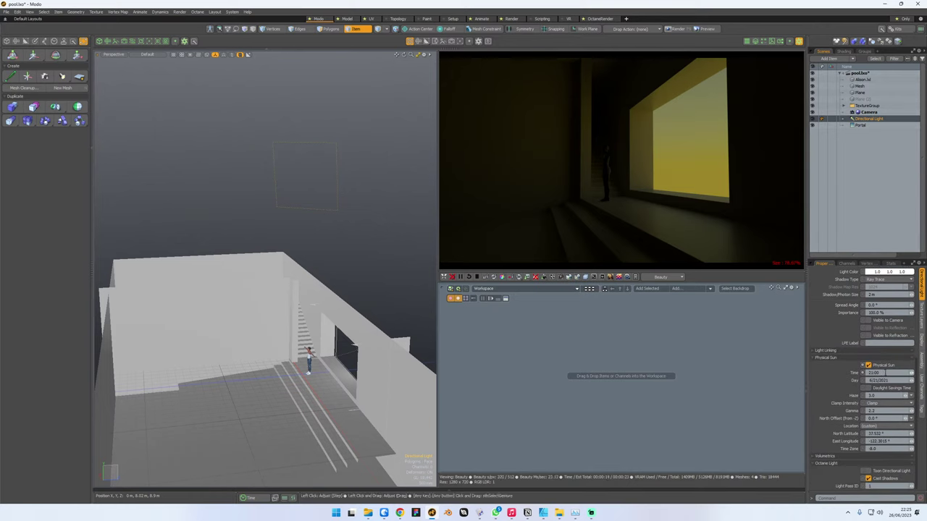
click(874, 372)
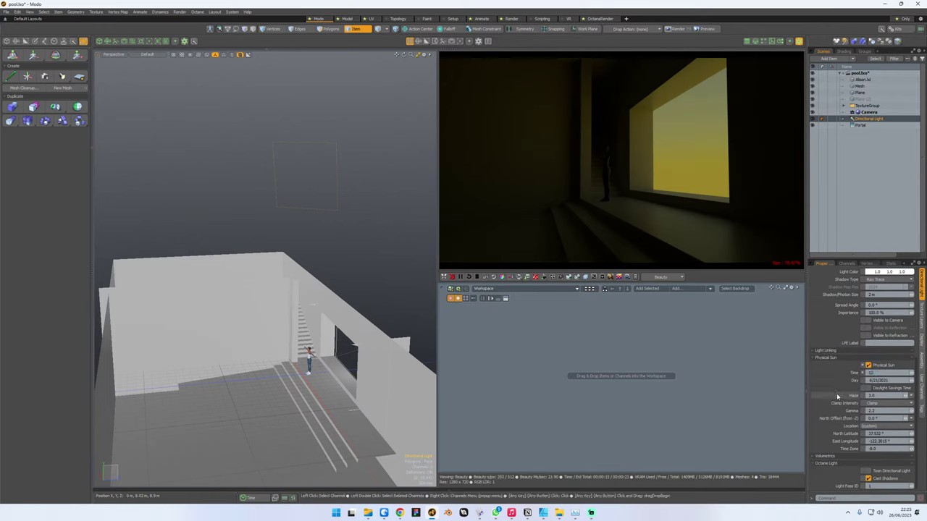
text(12)
key(Tab)
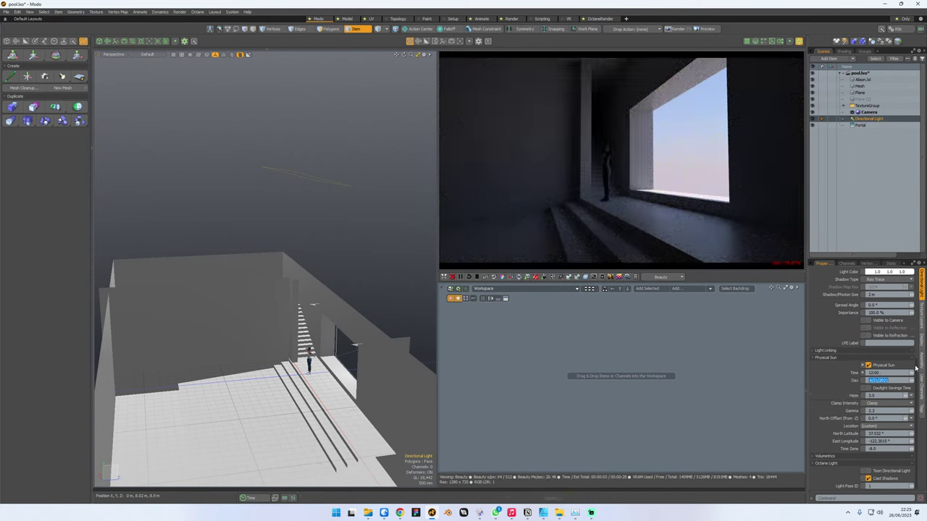
- Test the directional light's Radiant Exitance at 10 and 500 W/srm2, and restore it to 3.0
drag(915, 368, 916, 332)
click(890, 330)
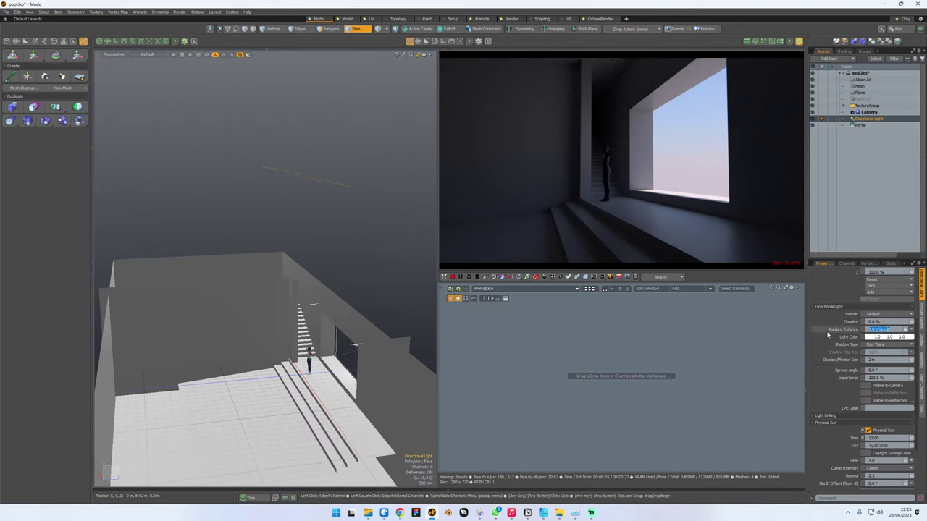
text(10)
key(Return)
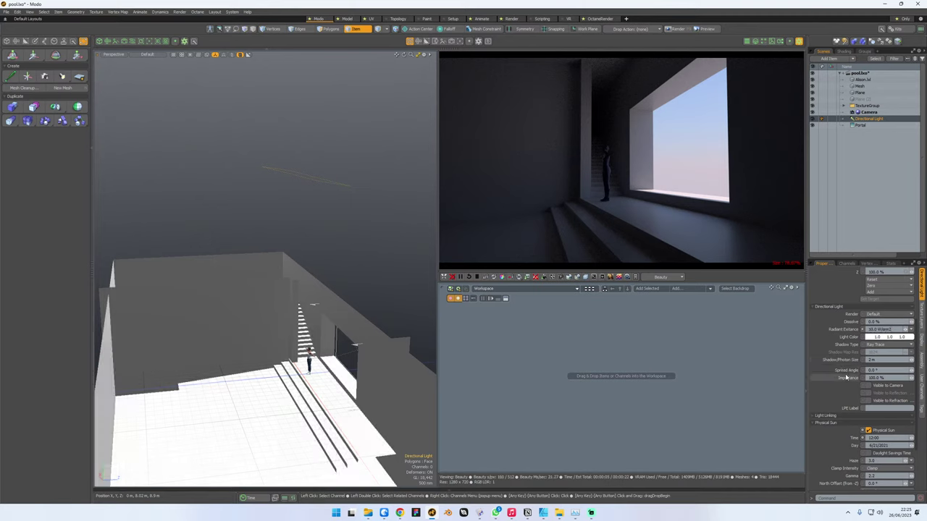
drag(894, 330, 847, 334)
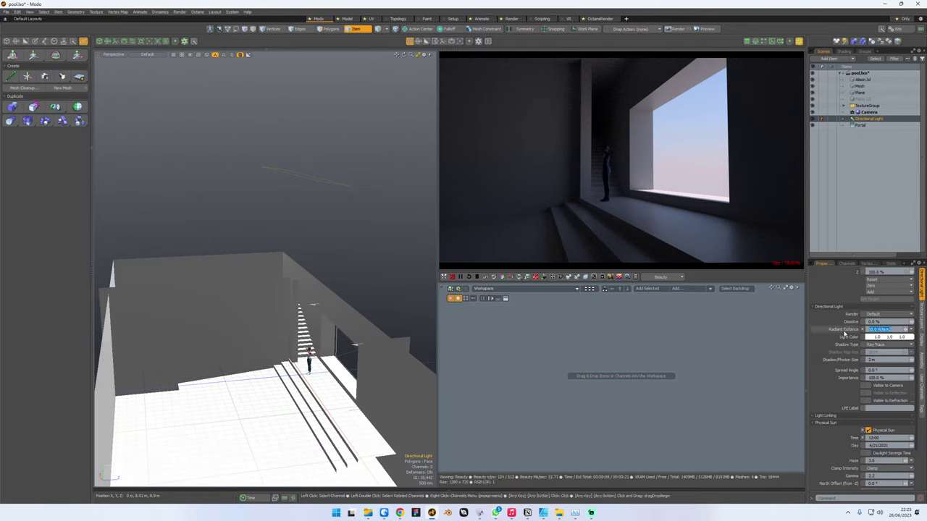
text(500)
key(Return)
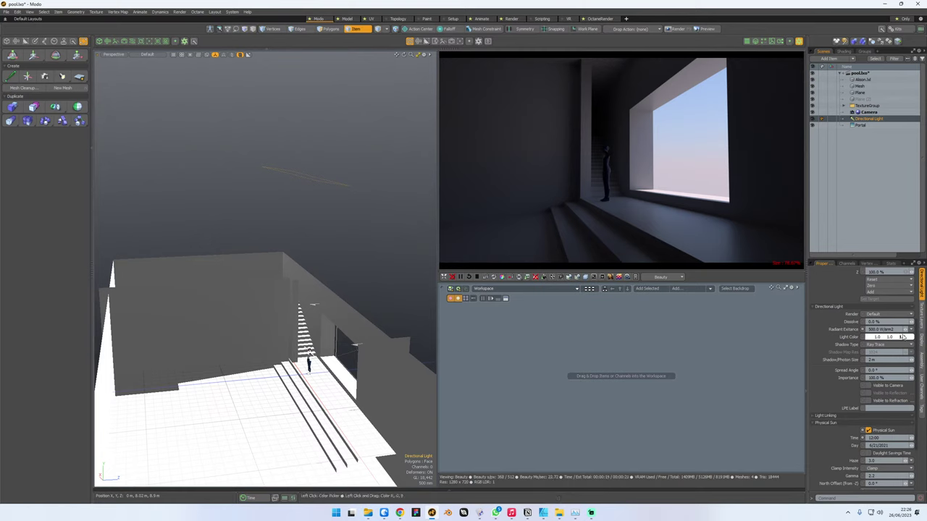
drag(897, 329, 850, 332)
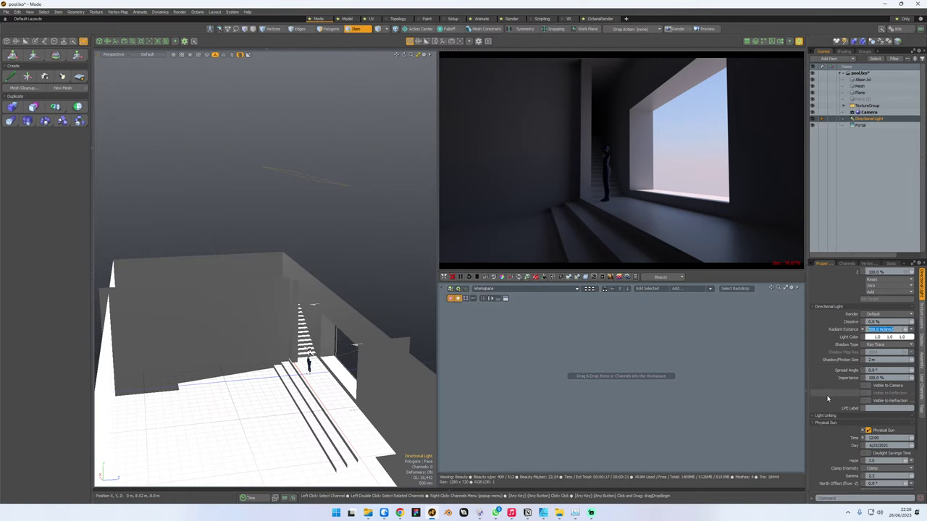
text(3)
key(Return)
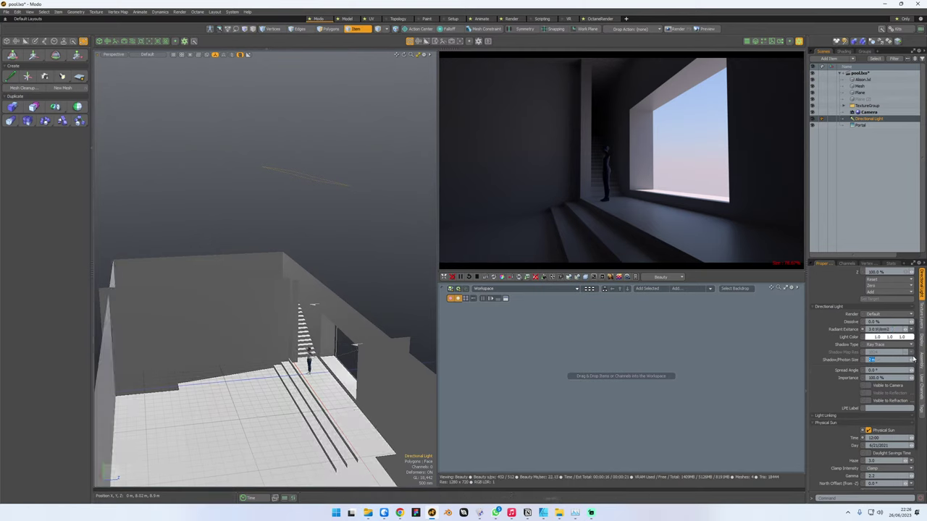
- Reduce the directional light's Shadow/Photon Size to about 1 m, leave Toon Directional Light off, and set the sun time to 09:00
drag(912, 360, 911, 362)
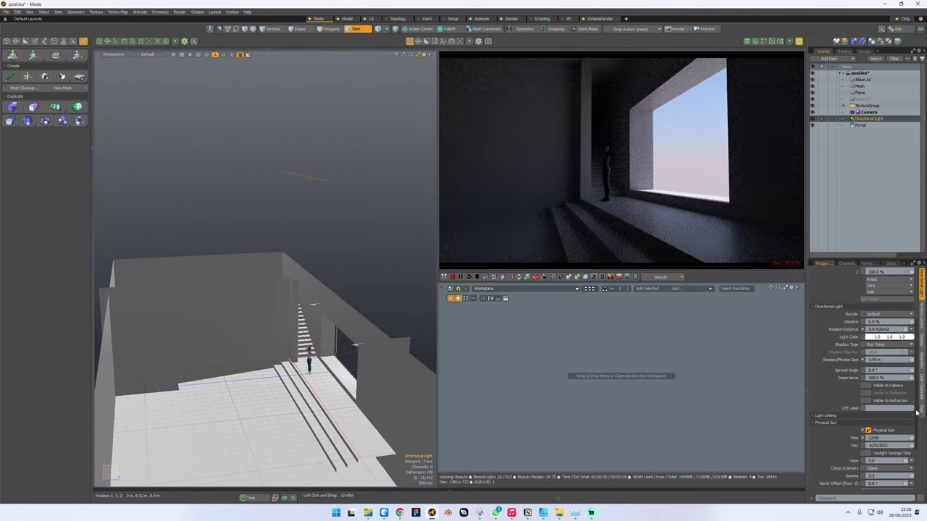
scroll(916, 411, down, 3)
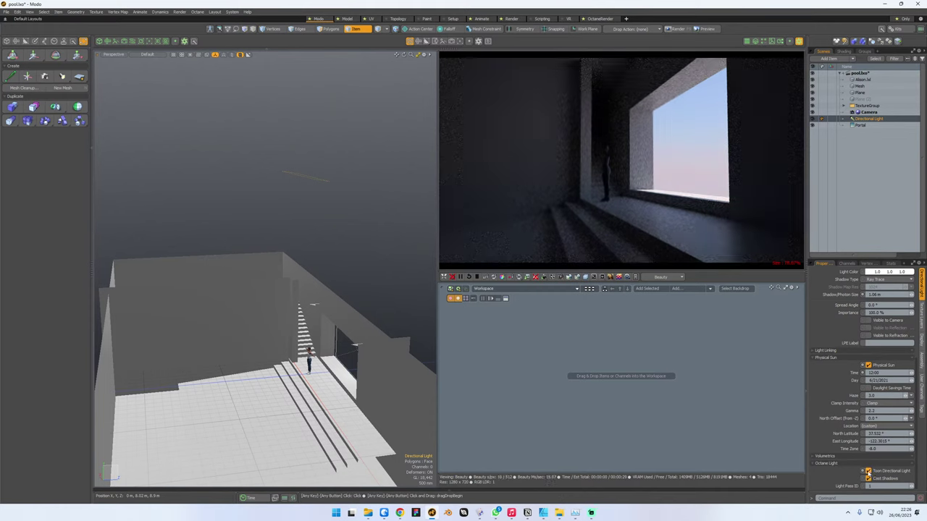
click(868, 470)
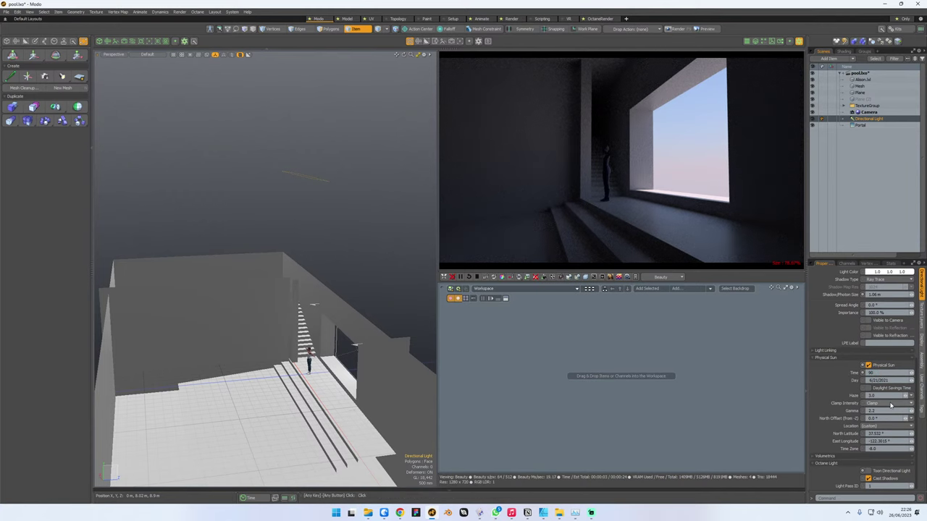
key(Return)
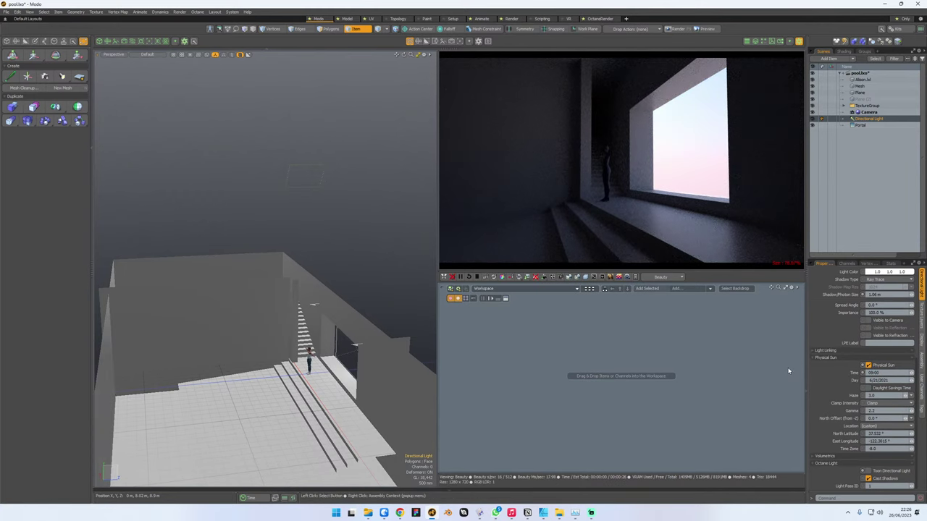
- Try to rotate the directional light about -86.6° around its Y axis
alt+drag(339, 251, 327, 299)
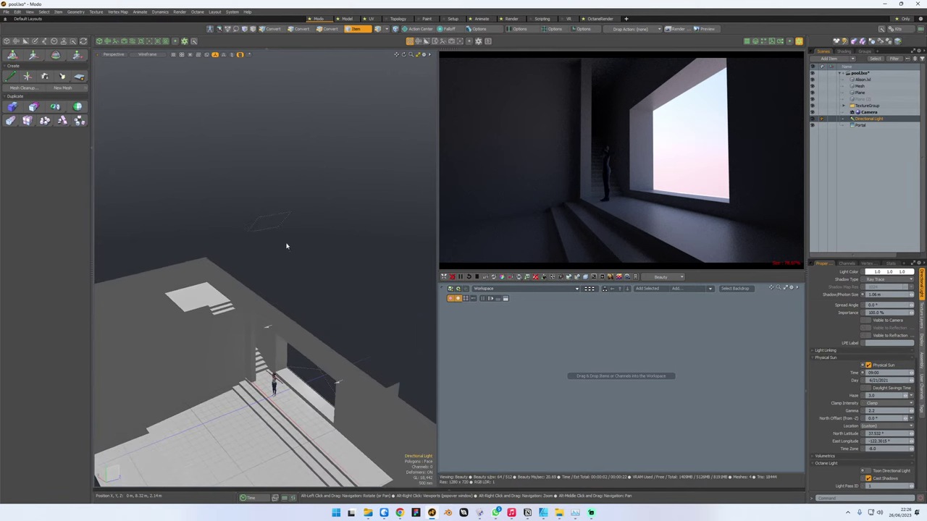
key(3)
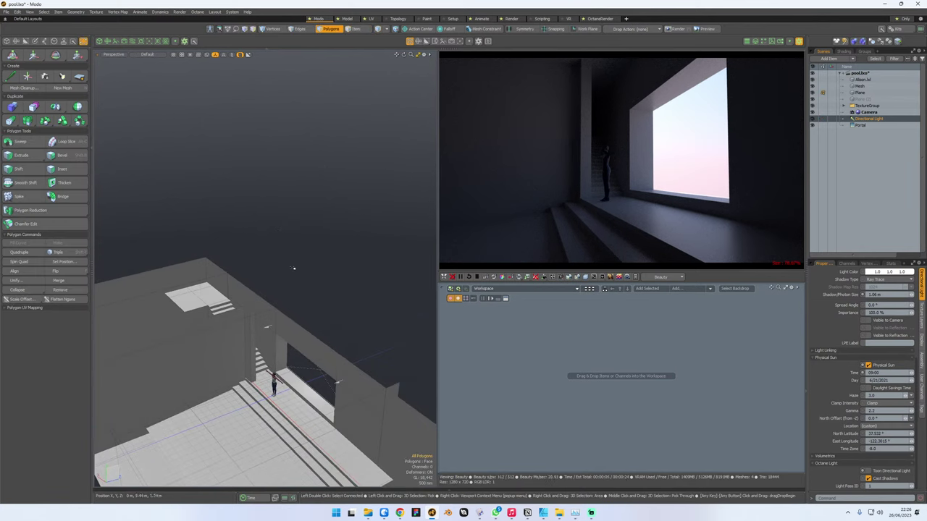
key(5)
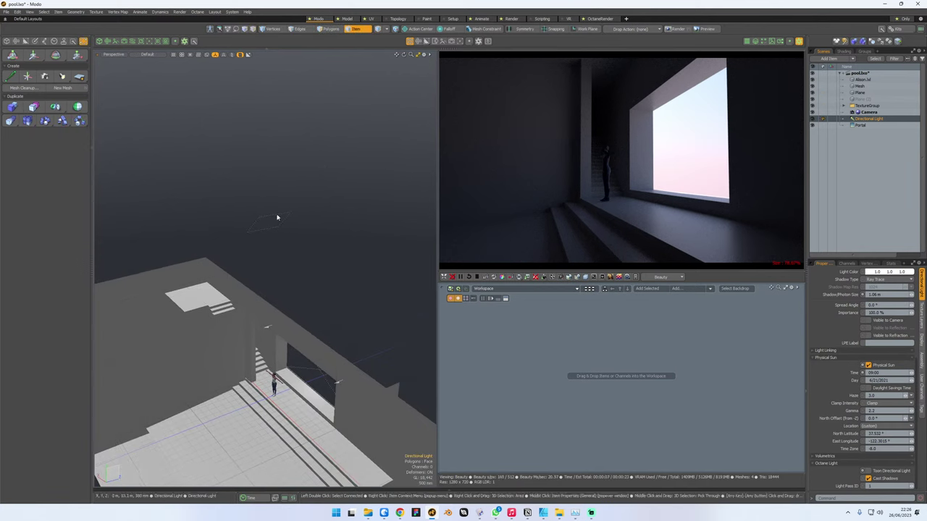
key(e)
drag(294, 234, 225, 235)
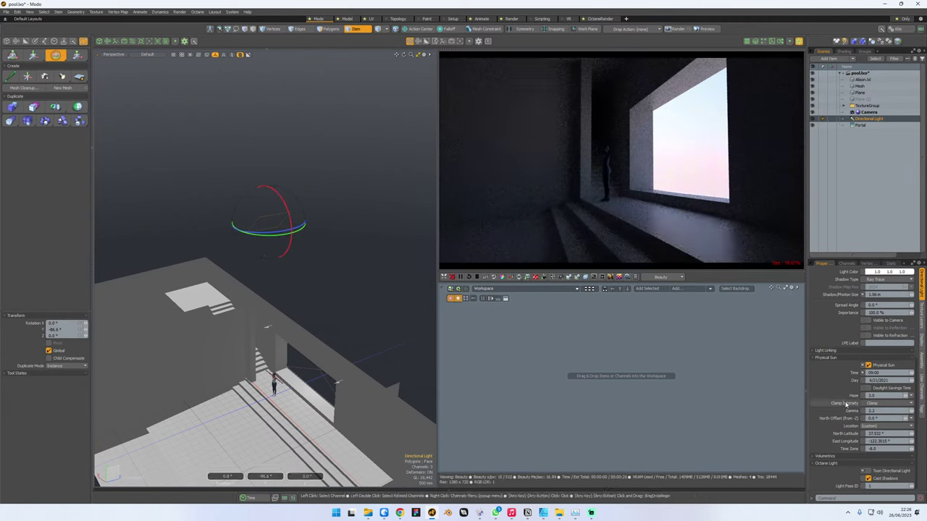
- Set the Physical Sun location to Foundry, California, test Clamp Intensity at None, and return it to Clamp
click(886, 426)
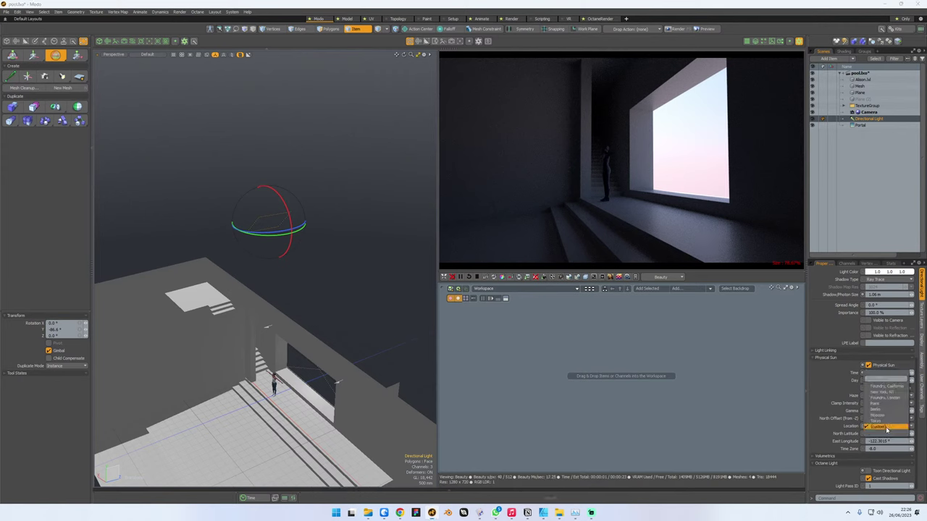
click(883, 387)
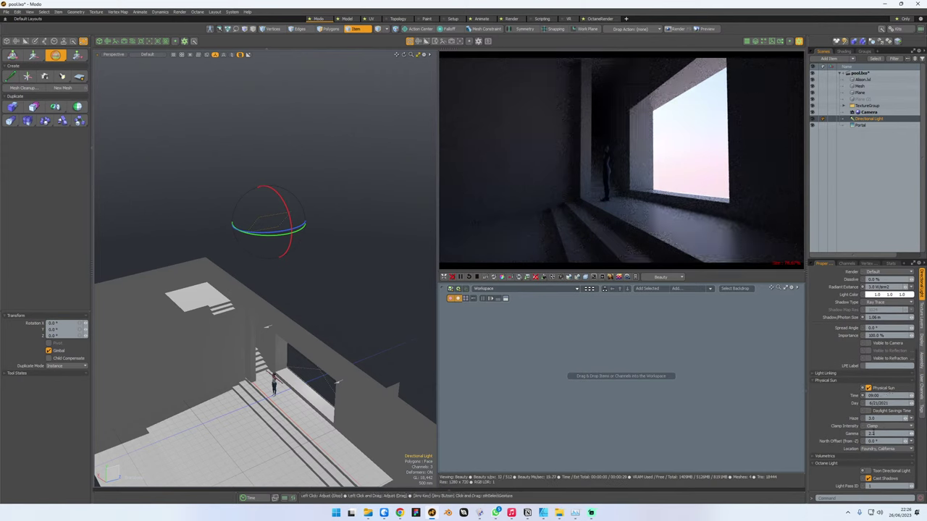
click(887, 426)
click(887, 419)
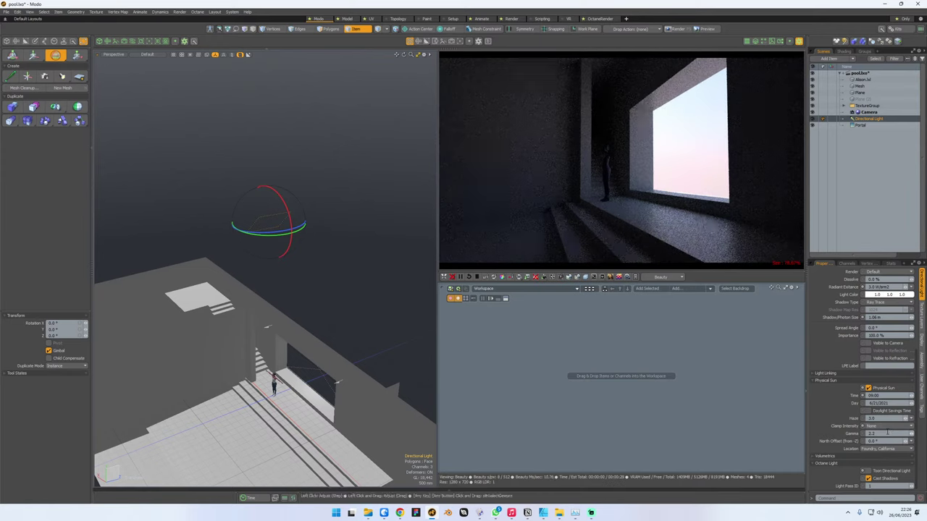
click(888, 426)
click(883, 432)
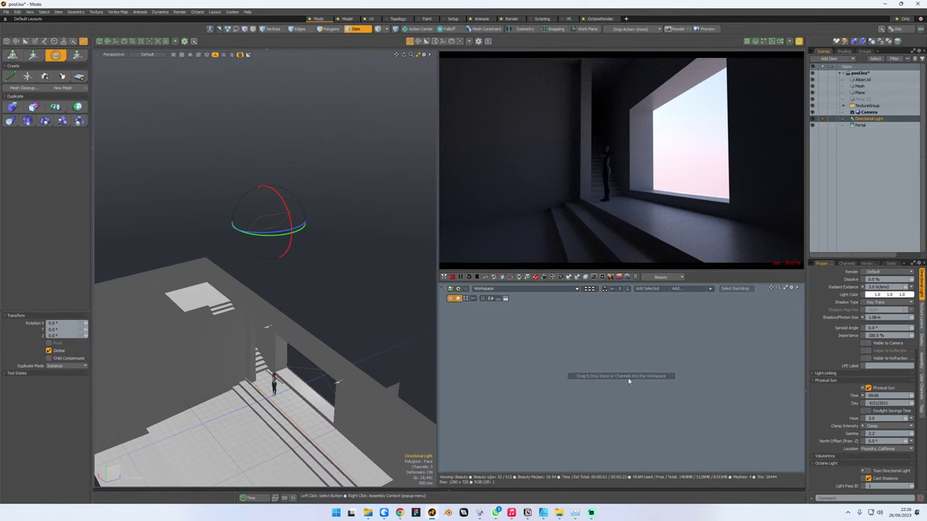
- Turn off Use Modo Environment Power in the Octane Environment settings and test higher Power values up to 4.0
click(569, 277)
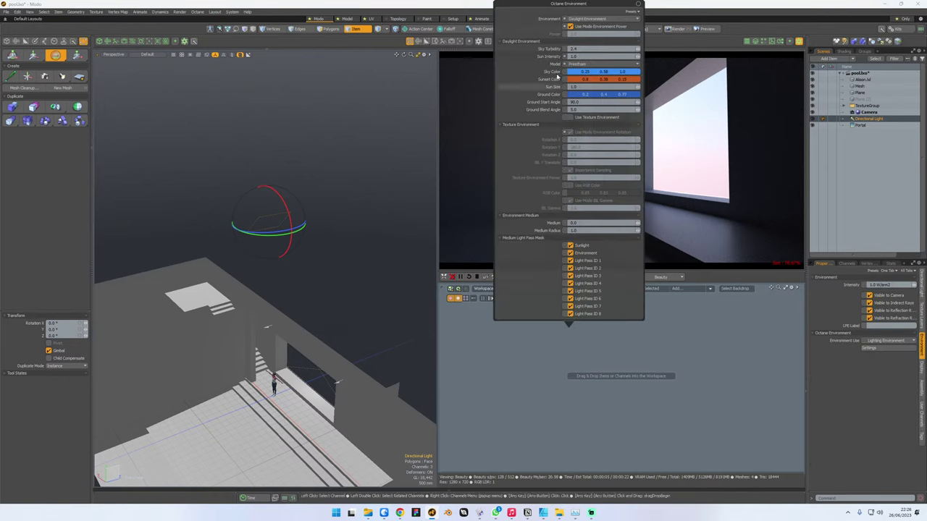
click(570, 26)
drag(578, 5, 323, 150)
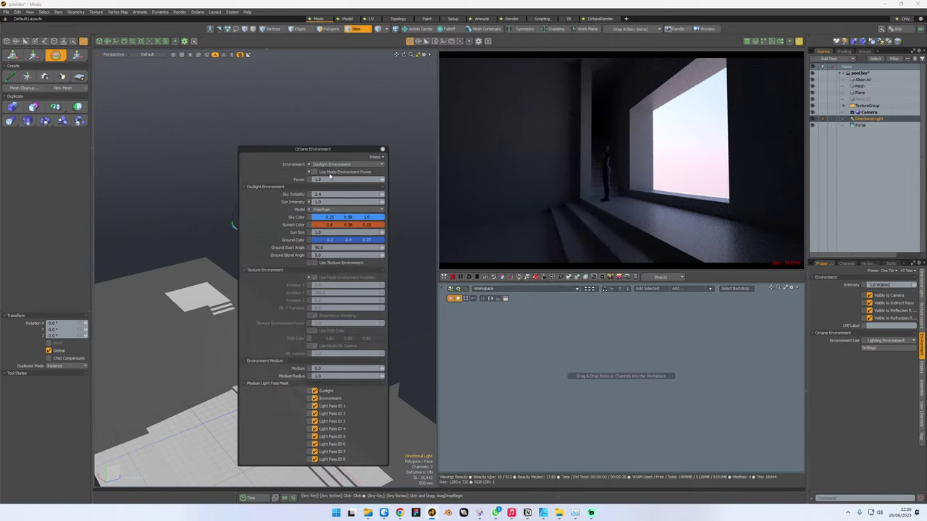
text(2)
key(Tab)
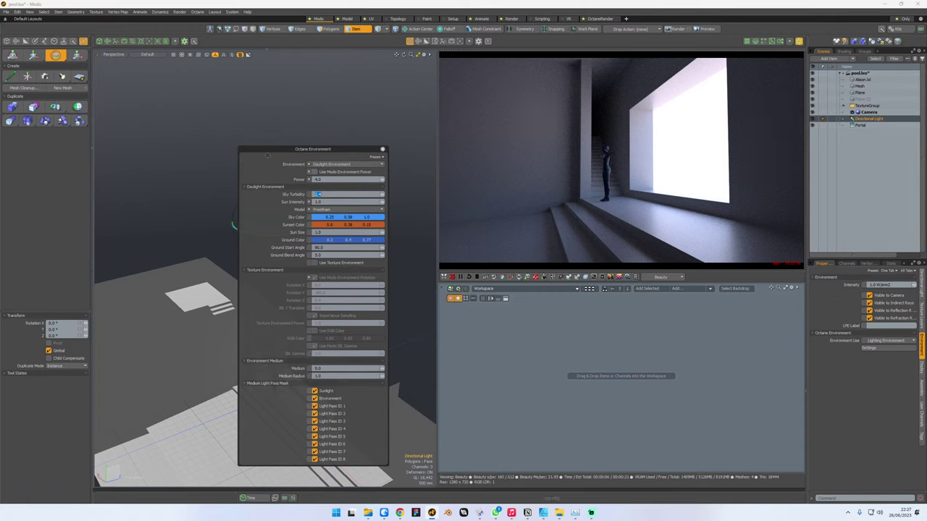
- Set the Octane daylight environment's Power to 1.0 and close its settings
double_click(323, 180)
text(1)
key(Tab)
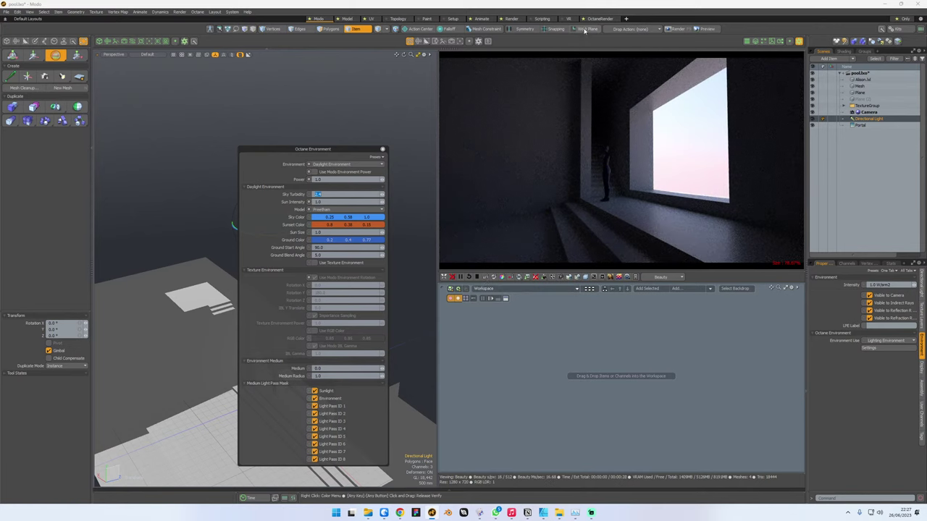
click(690, 16)
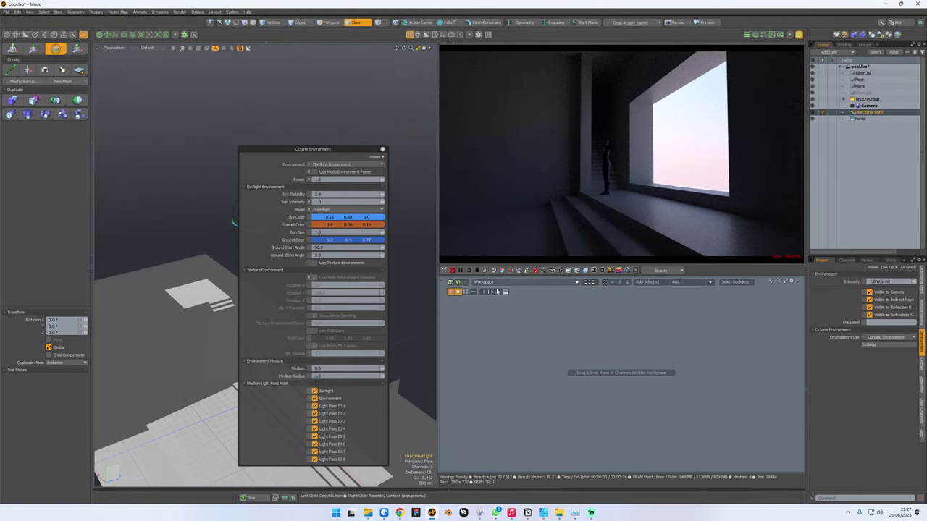
click(382, 149)
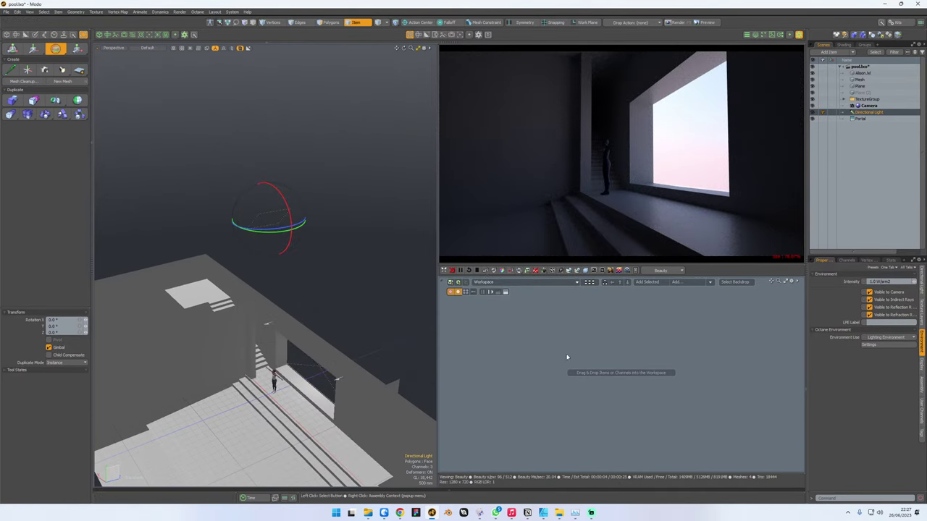
- Select the room's Plane mesh and open the material assignment dialog for it
click(353, 302)
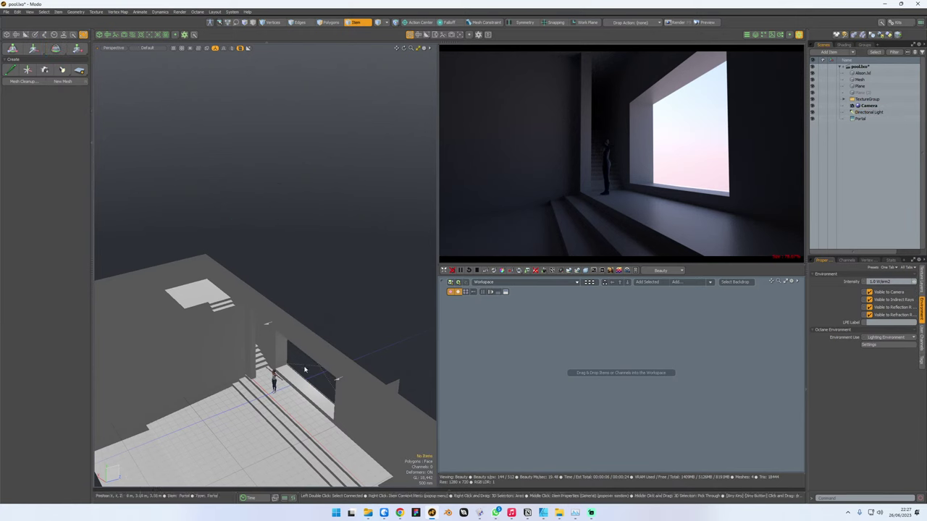
click(353, 401)
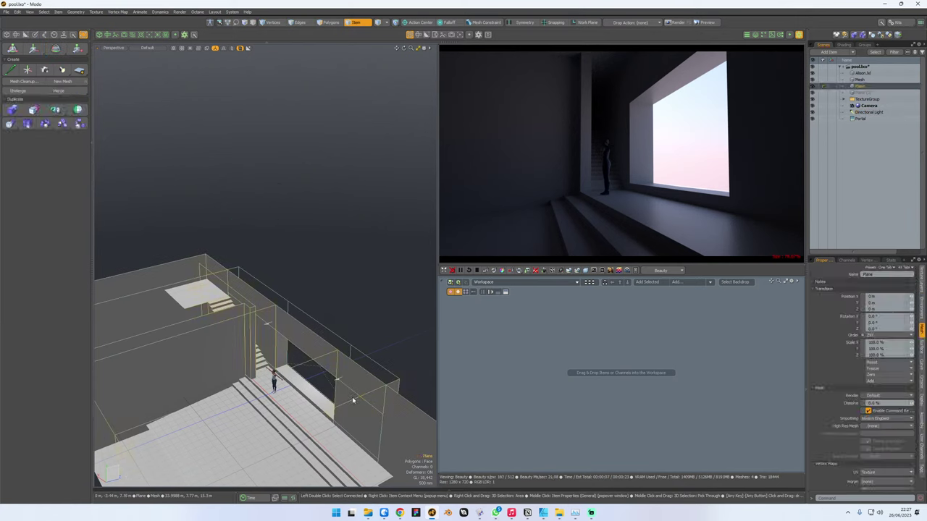
key(m)
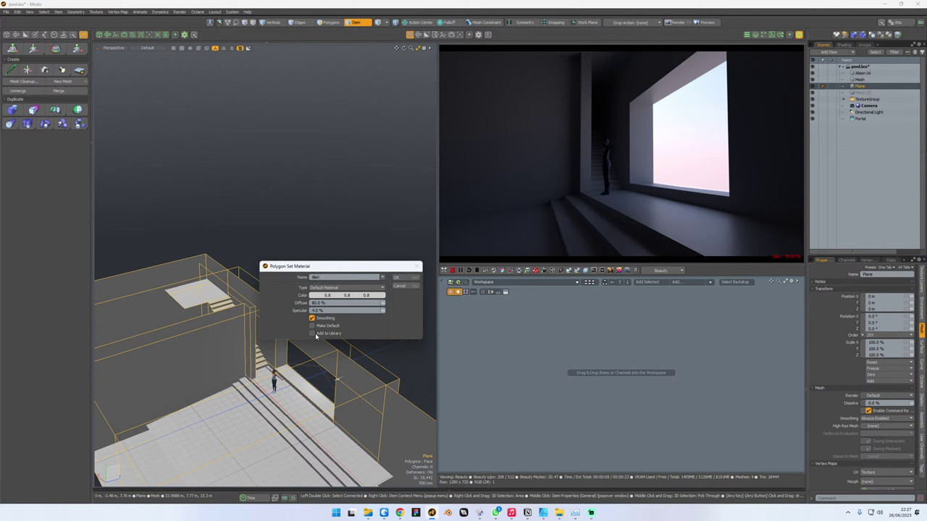
- Name the Plane's new polygon material tiles and add an Octane override to it
text(tile)
key(Return)
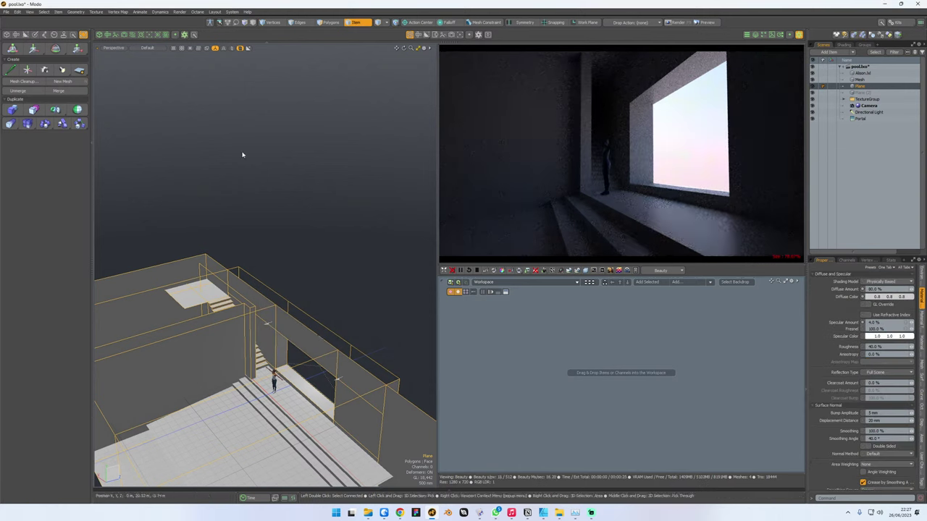
key(ctrl+space)
click(269, 187)
click(111, 56)
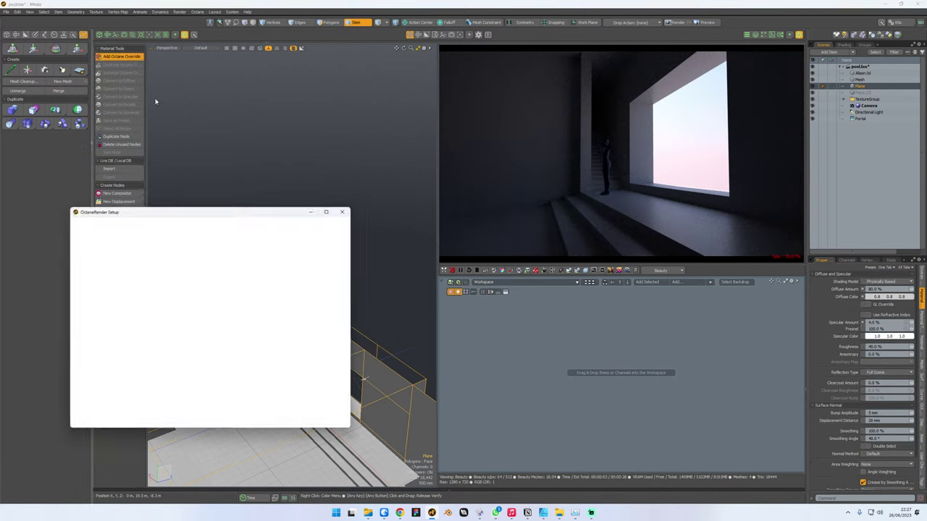
click(563, 356)
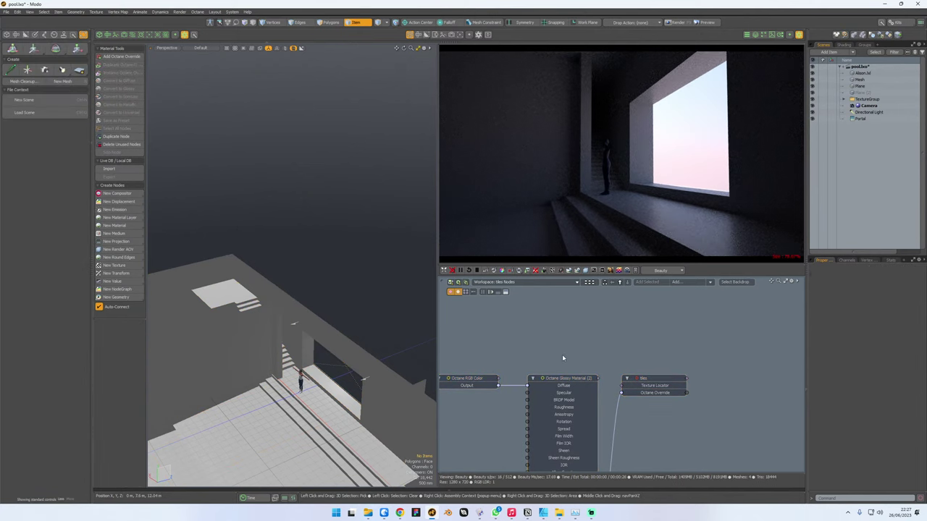
- Collapse the modelling toolbox so that only the Octane material tools remain beside the viewport
drag(146, 239, 181, 239)
click(93, 225)
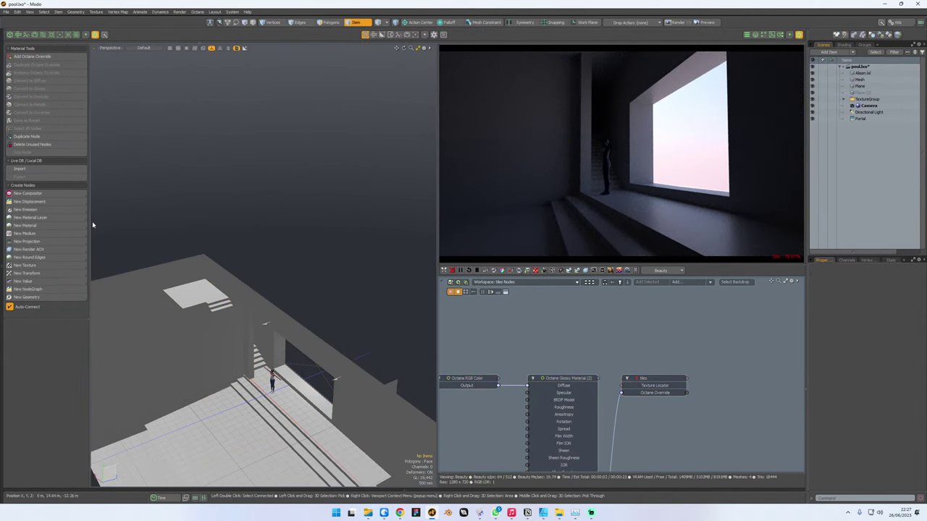
alt+drag(275, 338, 322, 263)
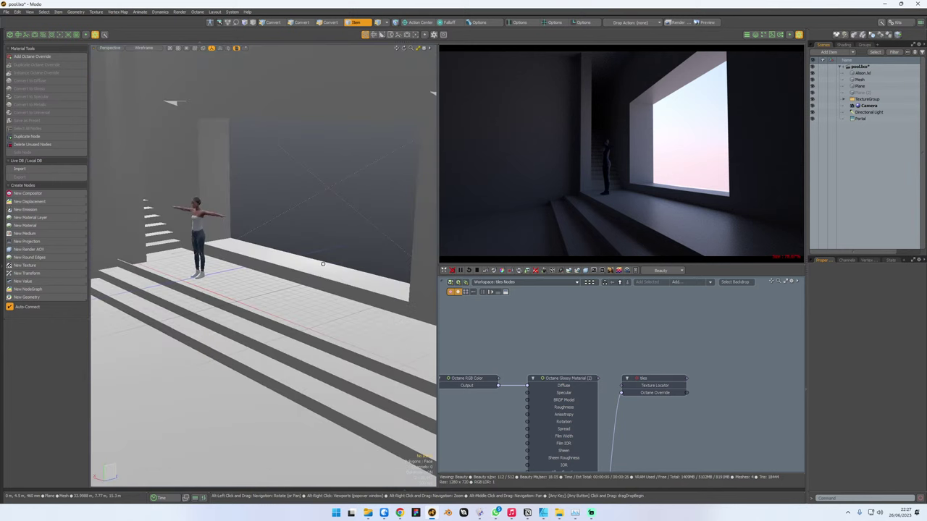
- Set the Octane Glossy Material's BRDF model to GGX (energy preserving) and its roughness to 0.0
click(582, 378)
middle_drag(631, 355, 714, 315)
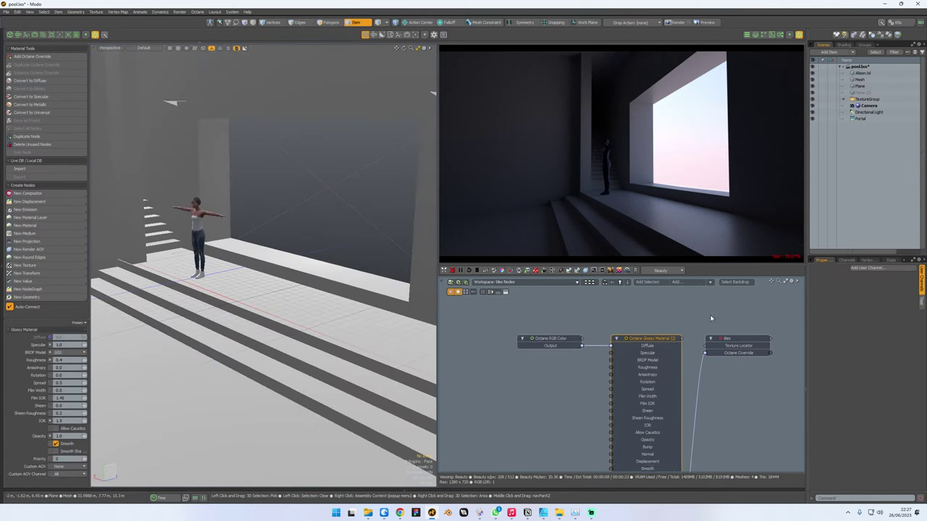
click(69, 352)
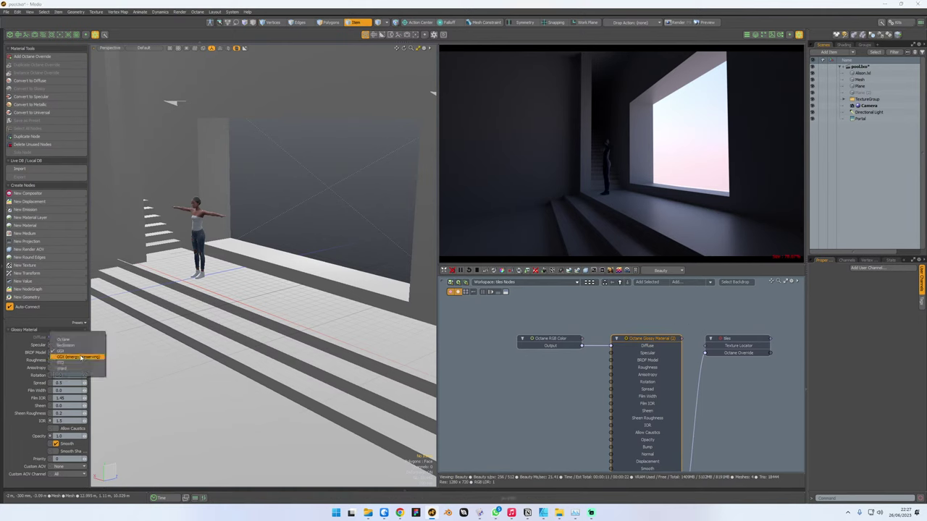
click(72, 359)
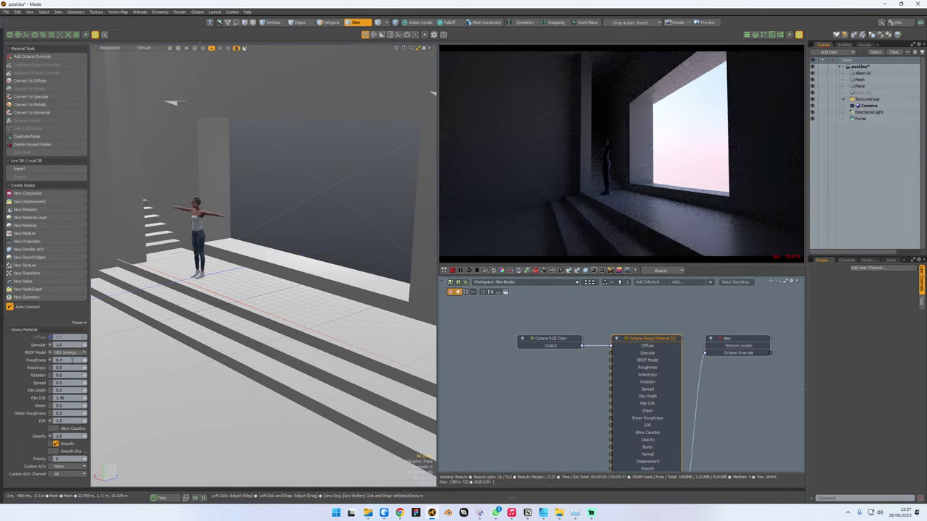
click(76, 398)
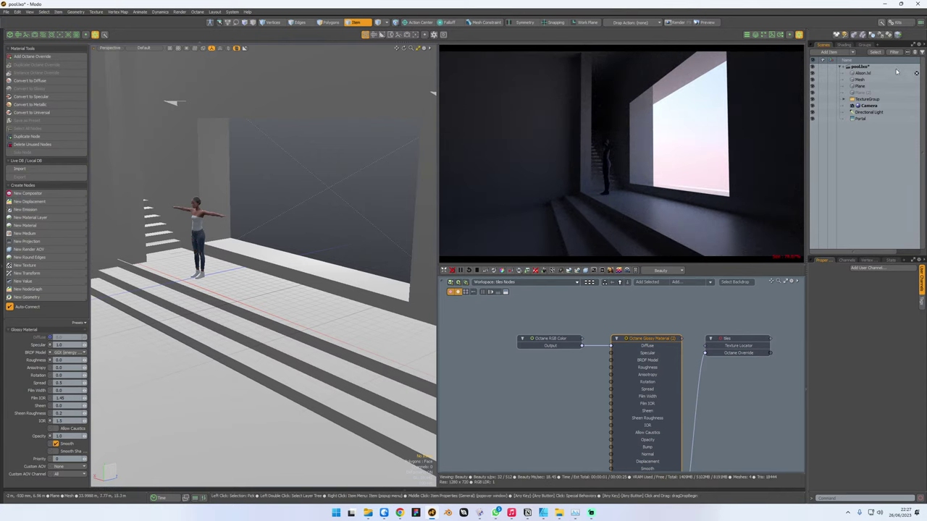
- Show the shader tree and set the RGB color node feeding the glossy material's Diffuse to orange, 0.72, 0.3, 0.0
click(844, 45)
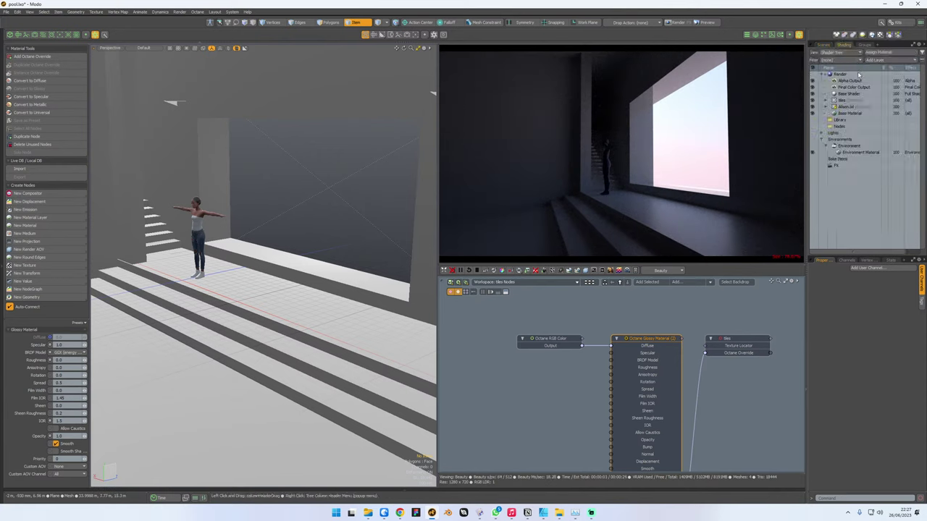
click(563, 333)
click(557, 340)
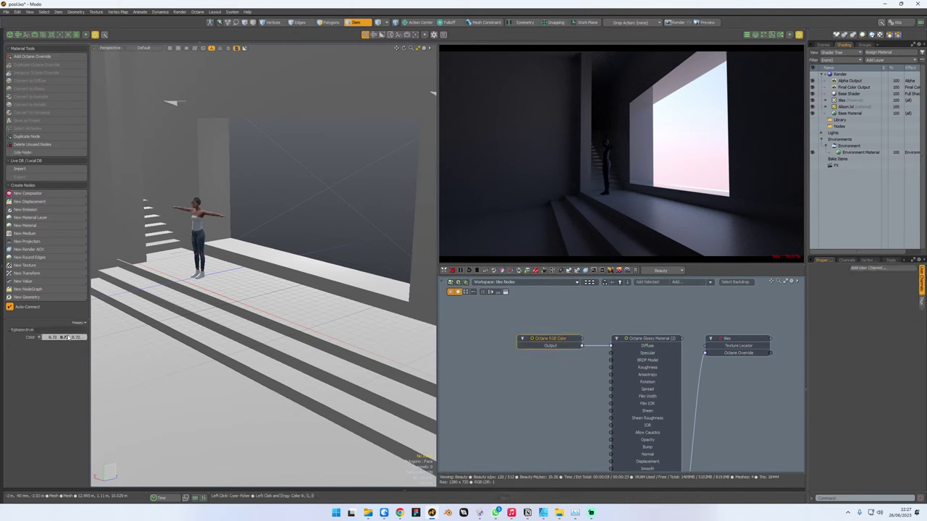
click(65, 338)
drag(160, 294, 206, 286)
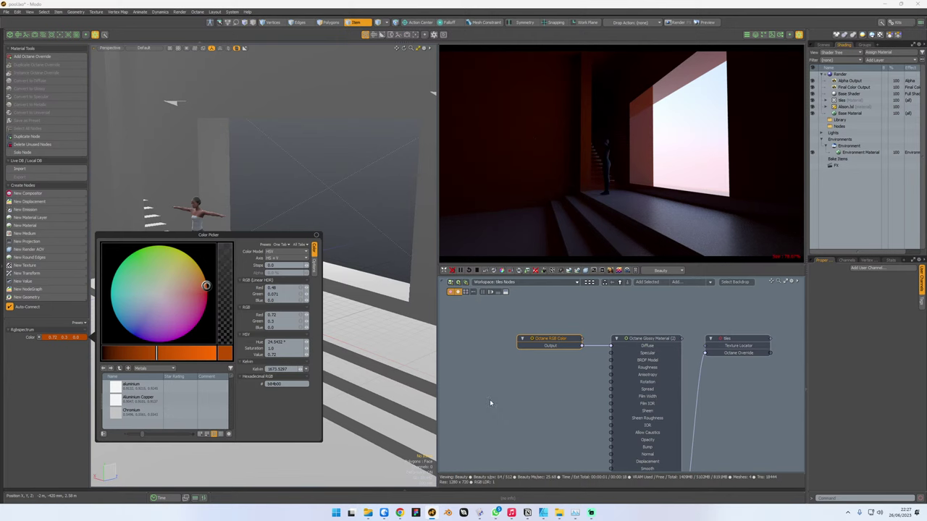
- Assign the existing tiles material to the Mesh item containing the floor and steps
click(355, 353)
key(m)
click(361, 352)
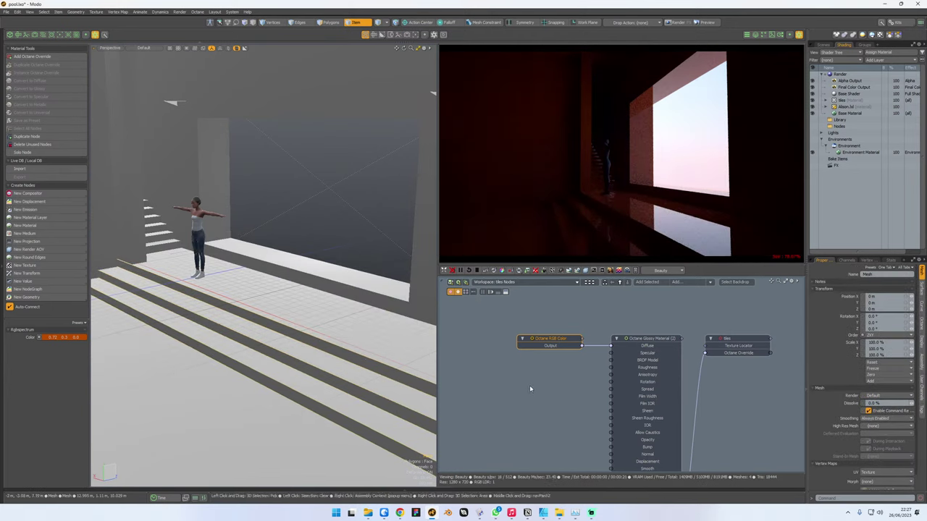
click(553, 381)
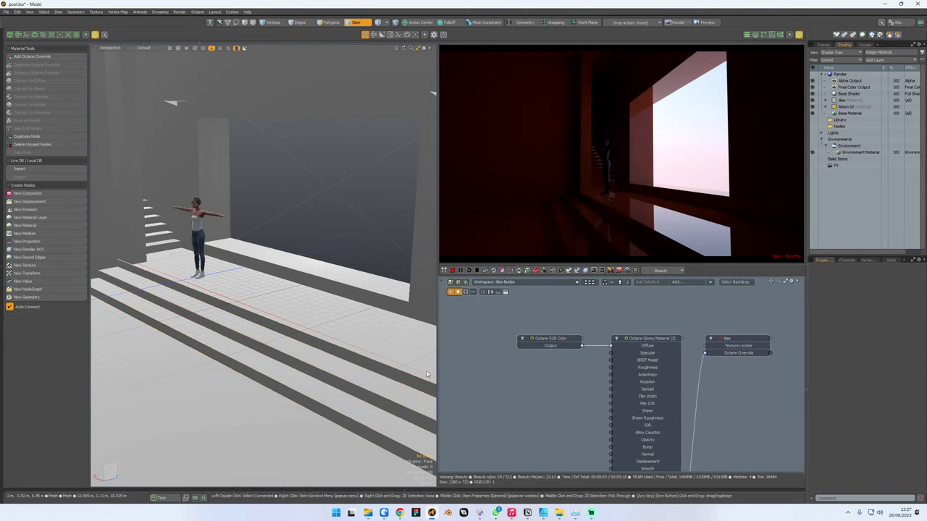
- Examine the tiled pool reference image in the image viewer for its tile color and layout, and close it
click(550, 345)
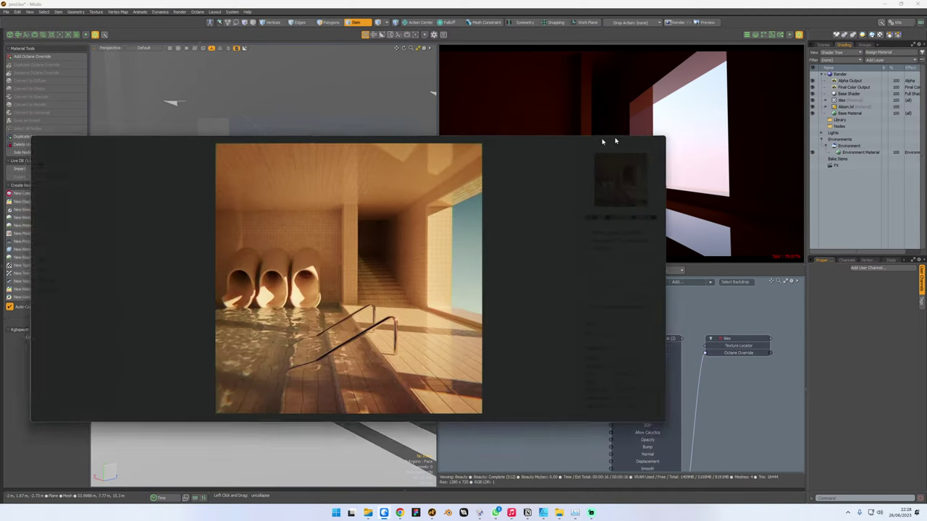
drag(602, 142, 638, 129)
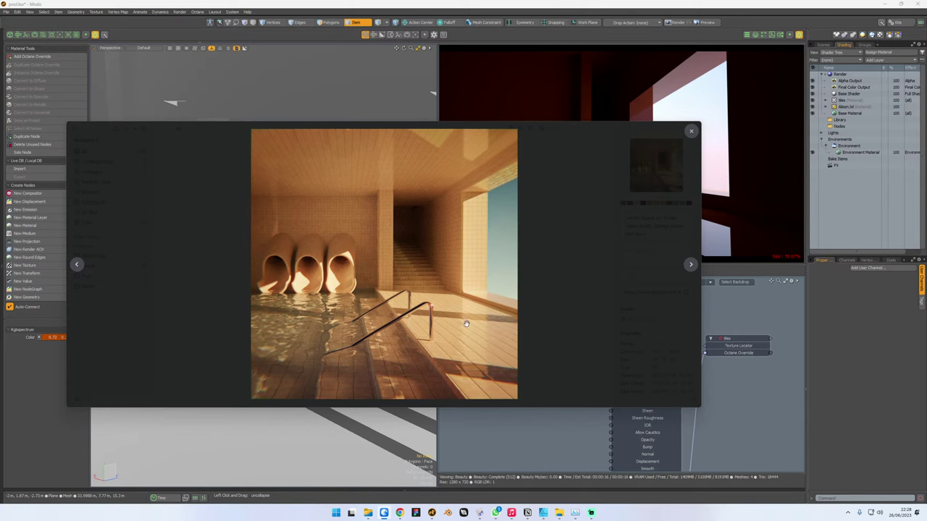
drag(649, 127, 0, 230)
click(691, 131)
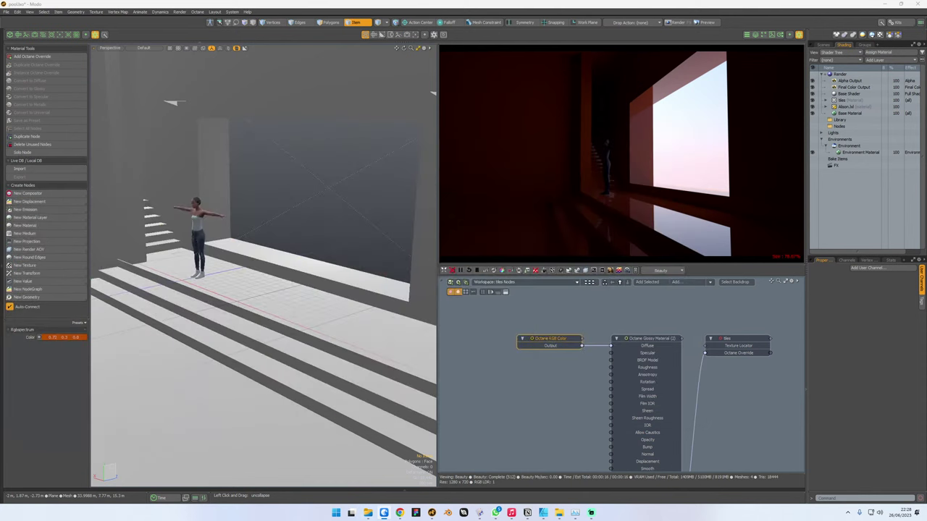
- Change the RGB color node feeding the glossy material's Diffuse to a pale warm beige, about 0.86, 0.82, 0.75
click(557, 339)
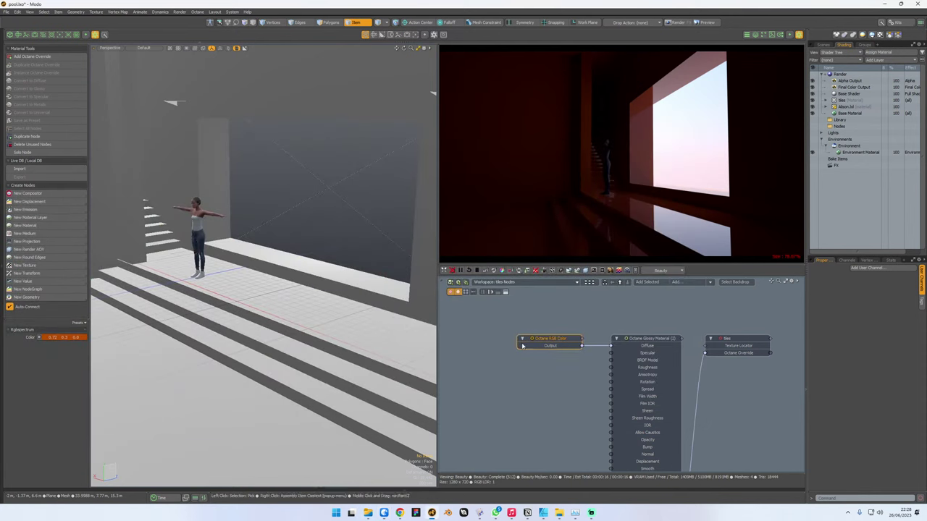
click(48, 337)
click(155, 353)
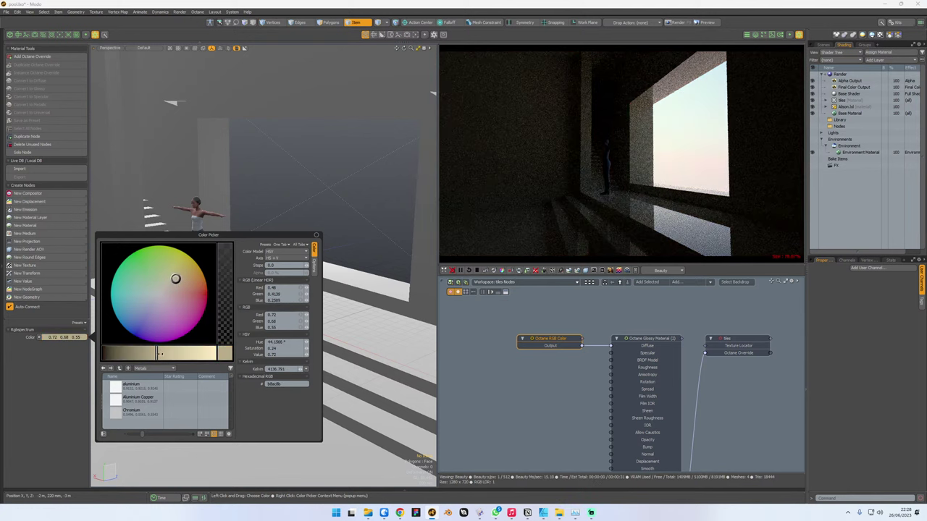
drag(168, 354, 183, 354)
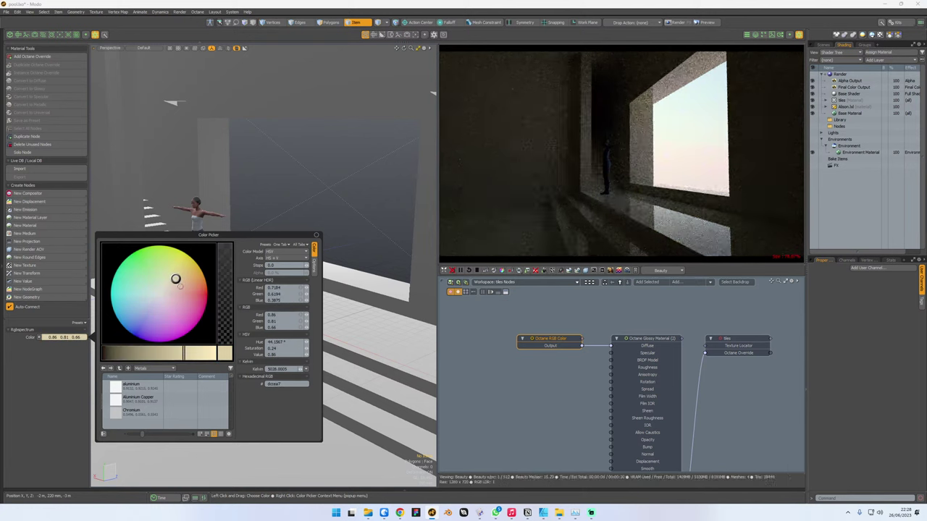
click(166, 289)
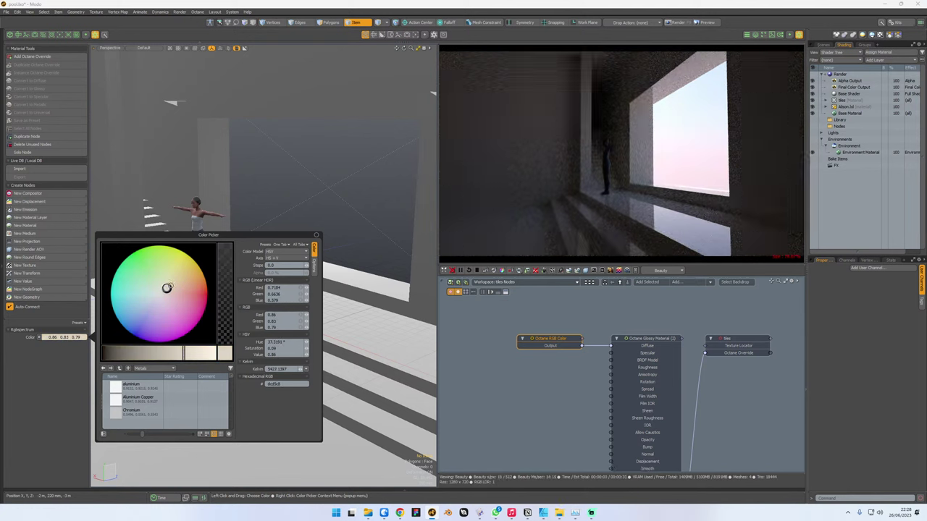
drag(166, 288, 169, 285)
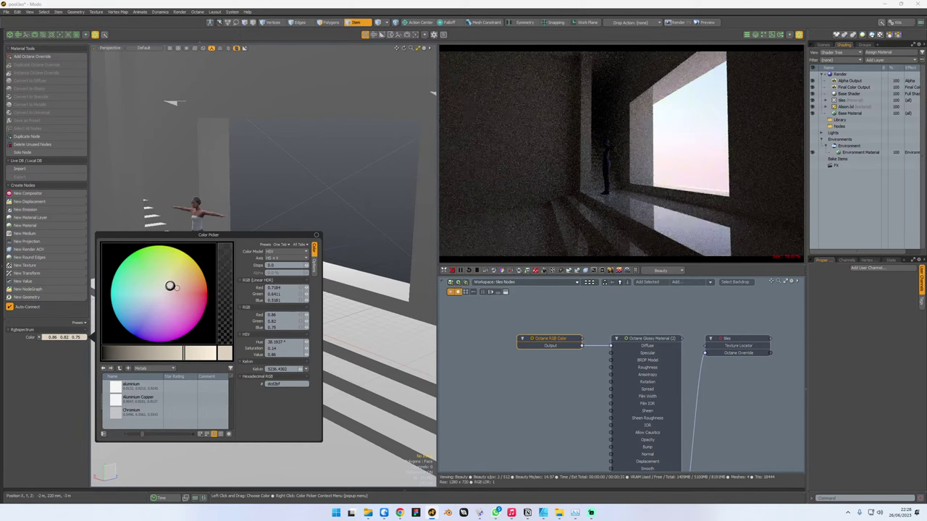
click(551, 406)
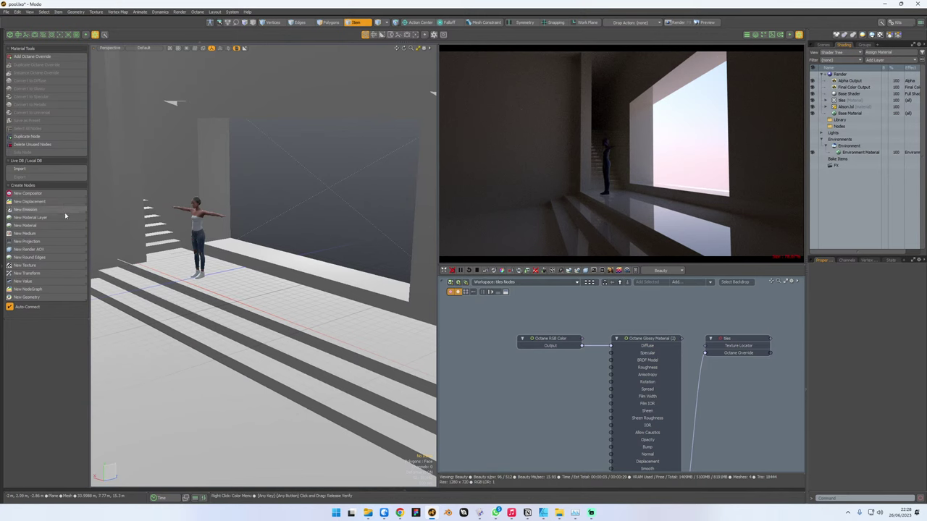
- Add a Tile patterns procedural texture and connect its output to the glossy material's Diffuse in place of the RGB color
click(63, 268)
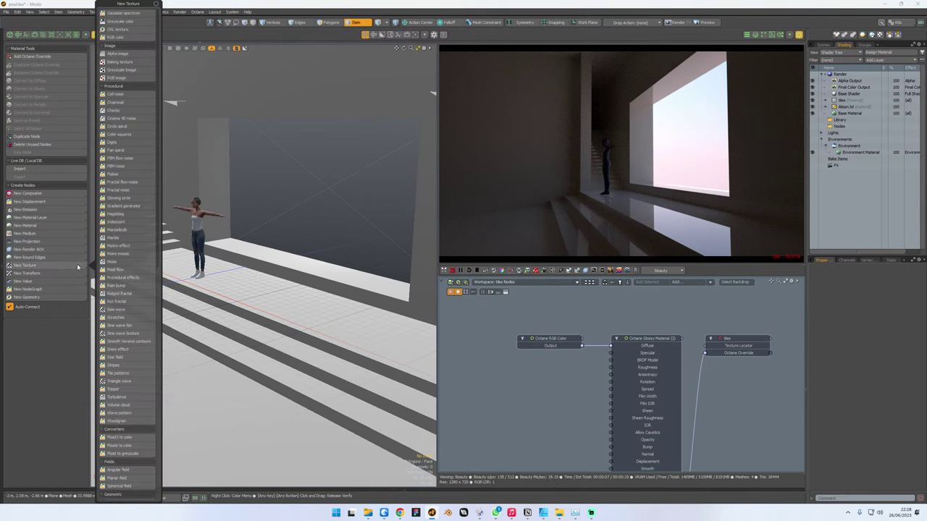
click(123, 372)
drag(654, 369, 546, 370)
middle_drag(591, 406, 567, 400)
click(578, 359)
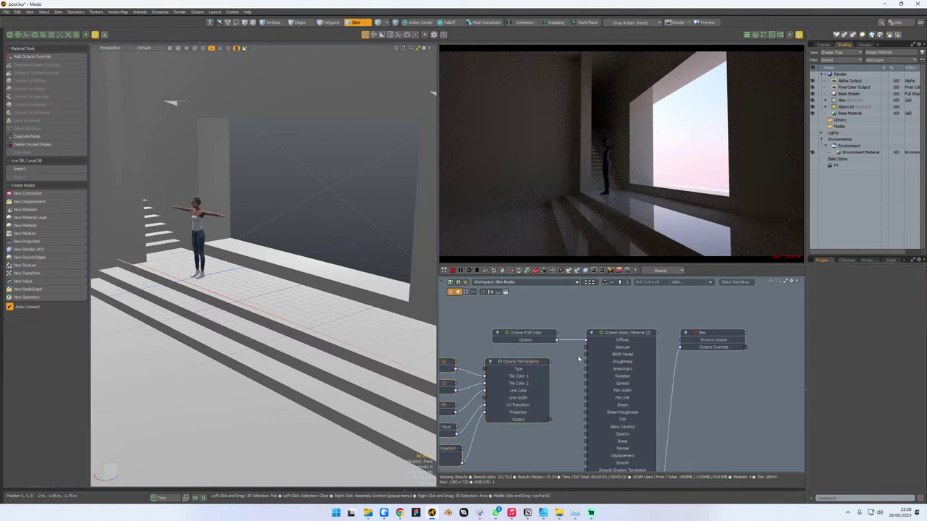
drag(551, 421, 575, 386)
drag(568, 355, 585, 340)
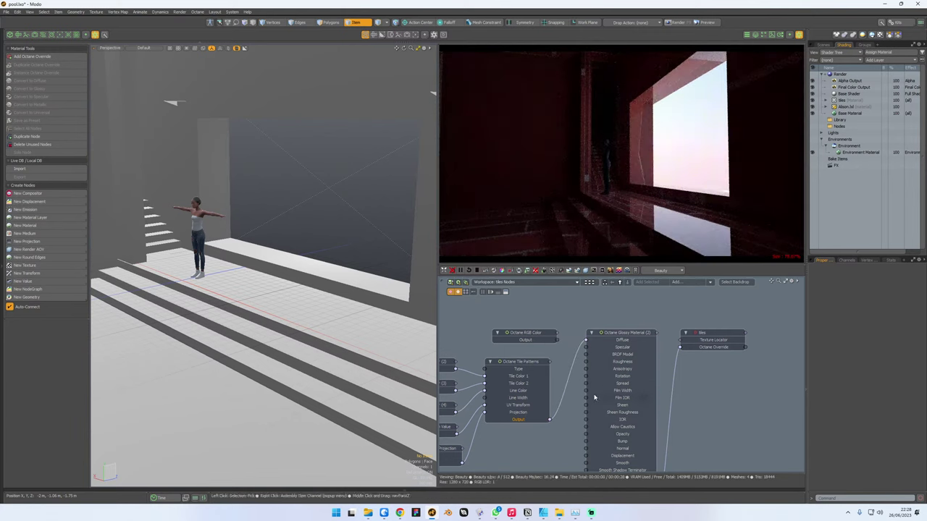
- Replace the Mesh UV Projection node of the Tile Patterns texture with a Box projection connected to its Projection input
middle_drag(507, 373, 576, 360)
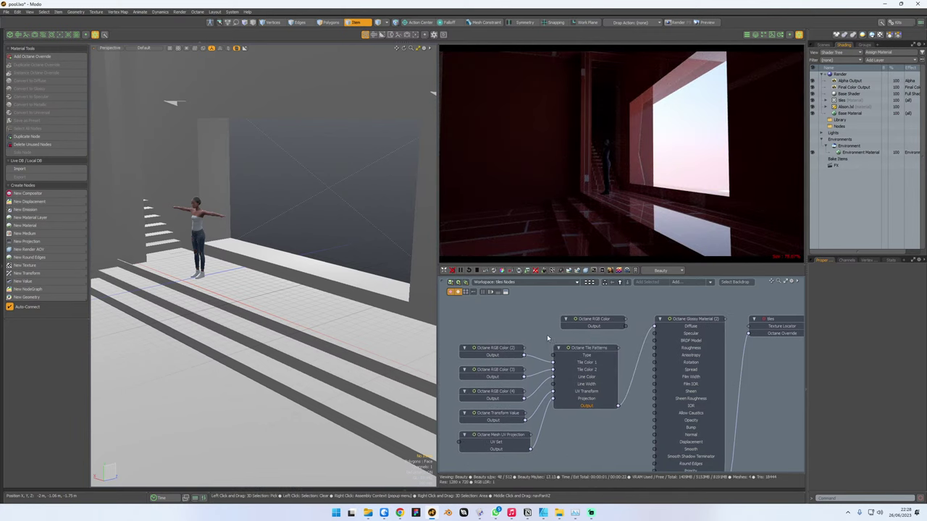
click(515, 435)
key(Delete)
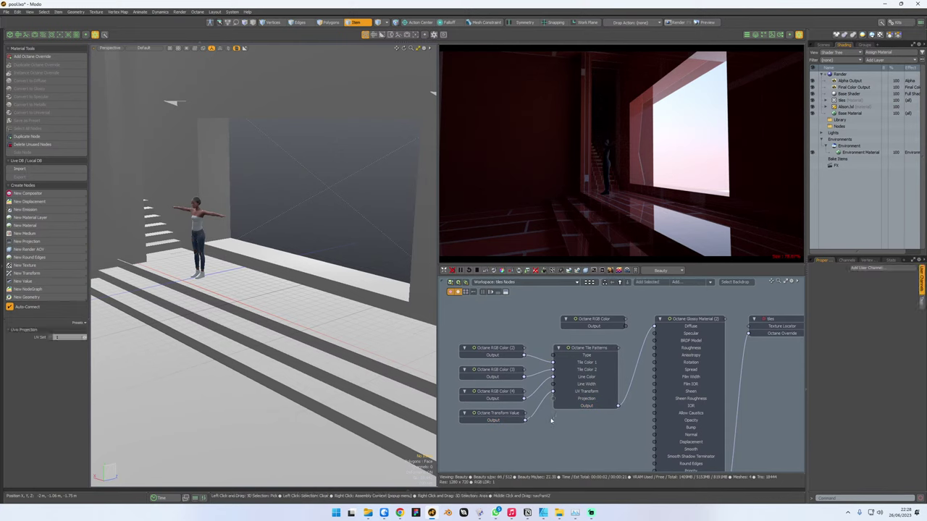
click(44, 241)
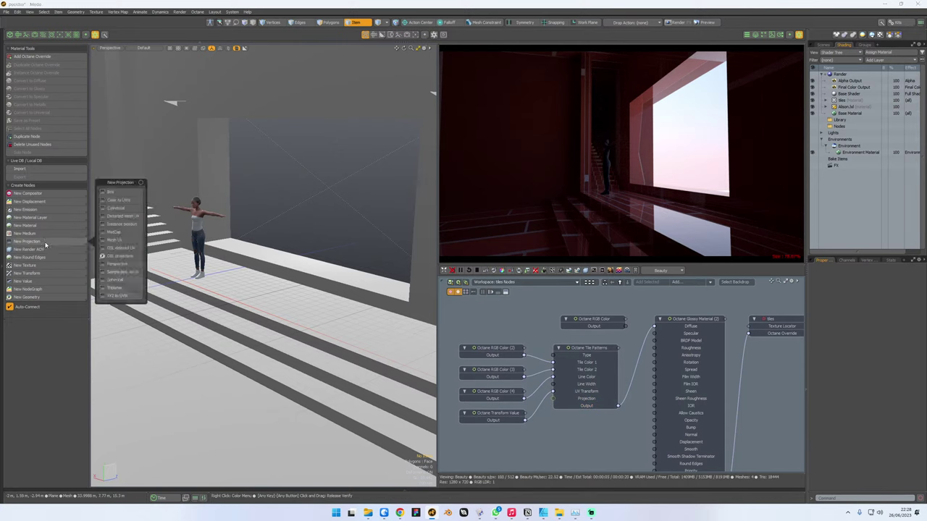
click(111, 192)
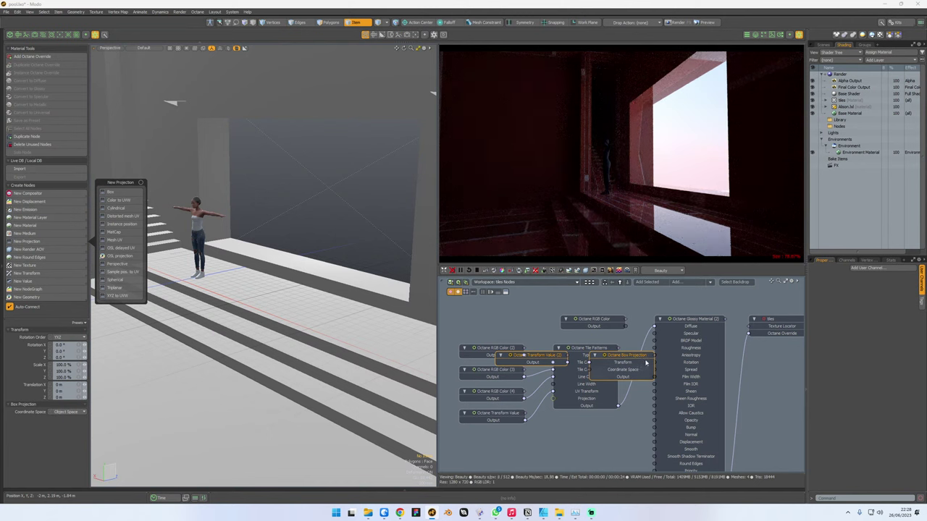
drag(645, 362, 552, 398)
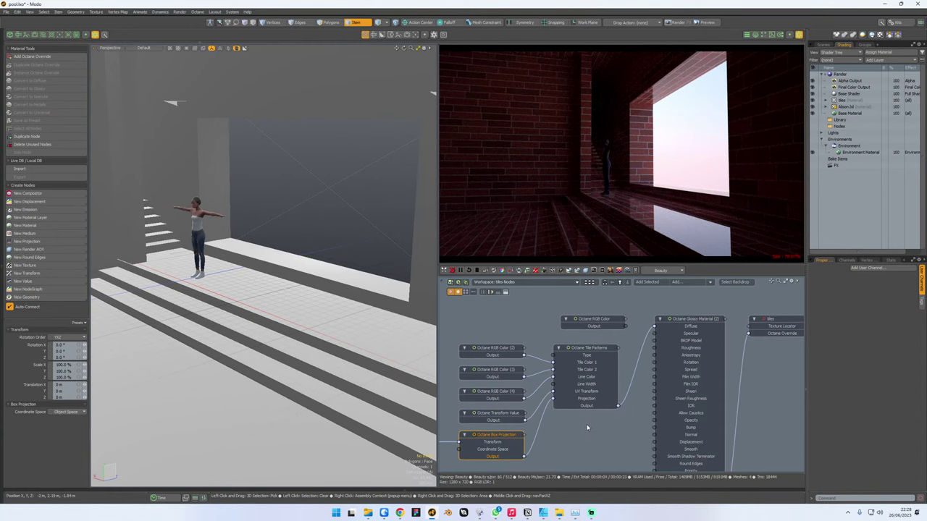
- Check the settings of the Tile Patterns node and its Box Projection node
middle_drag(570, 439, 604, 423)
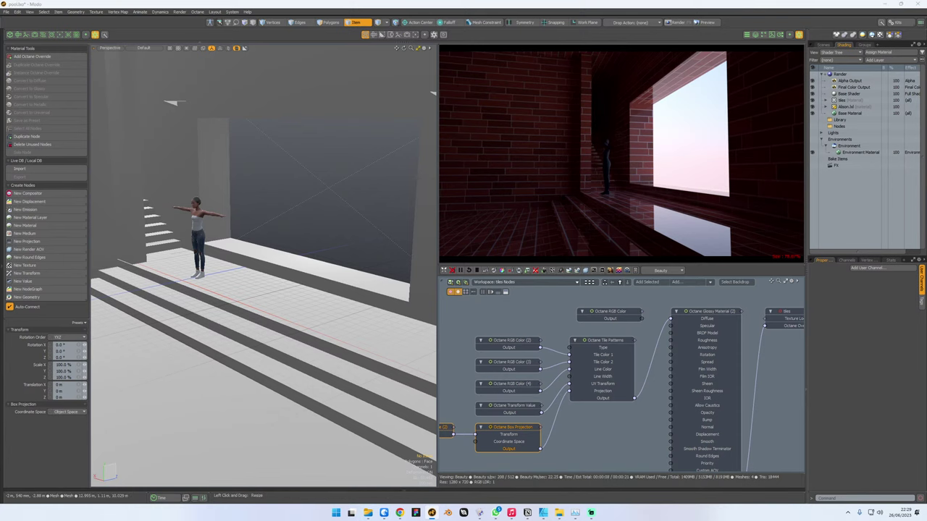
drag(0, 169, 0, 168)
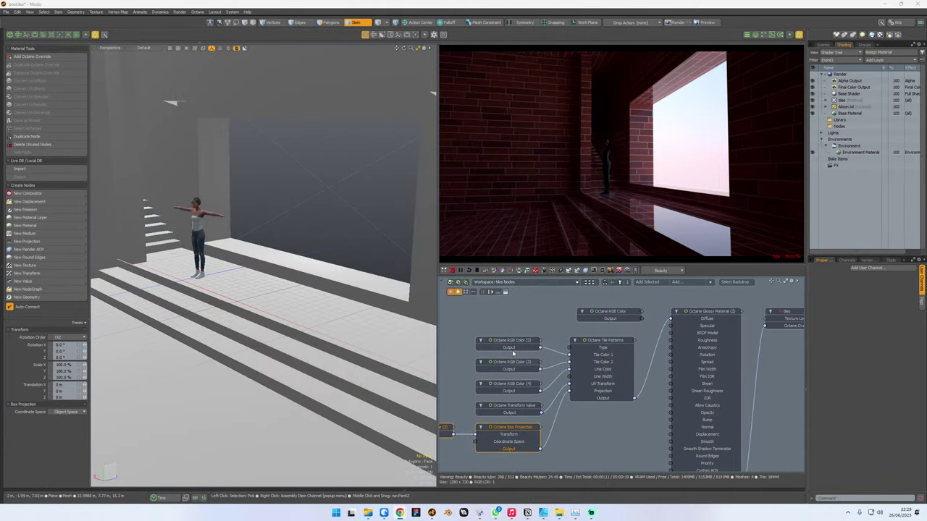
click(585, 416)
click(617, 339)
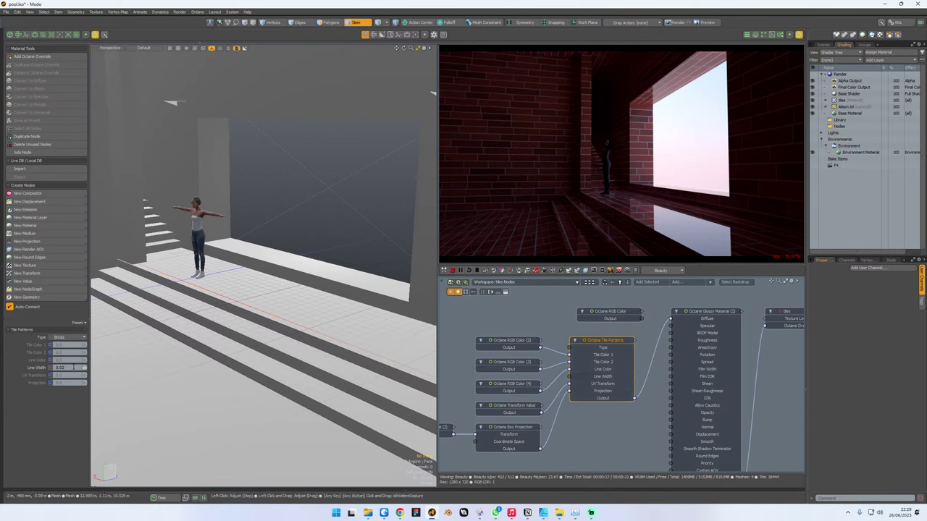
click(510, 434)
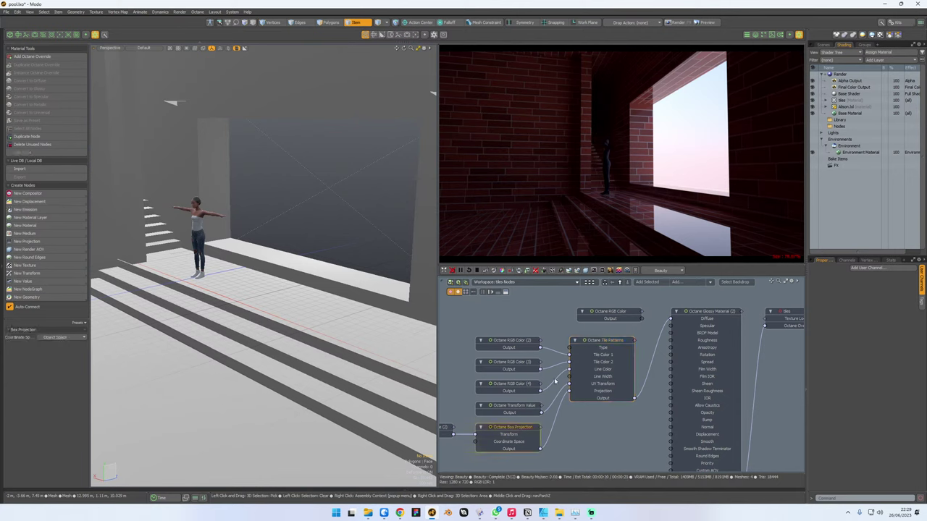
- Try the Fancy tiles, Hexagons, Scales, Triangles and Voronoi types on the Tile Patterns texture
click(526, 387)
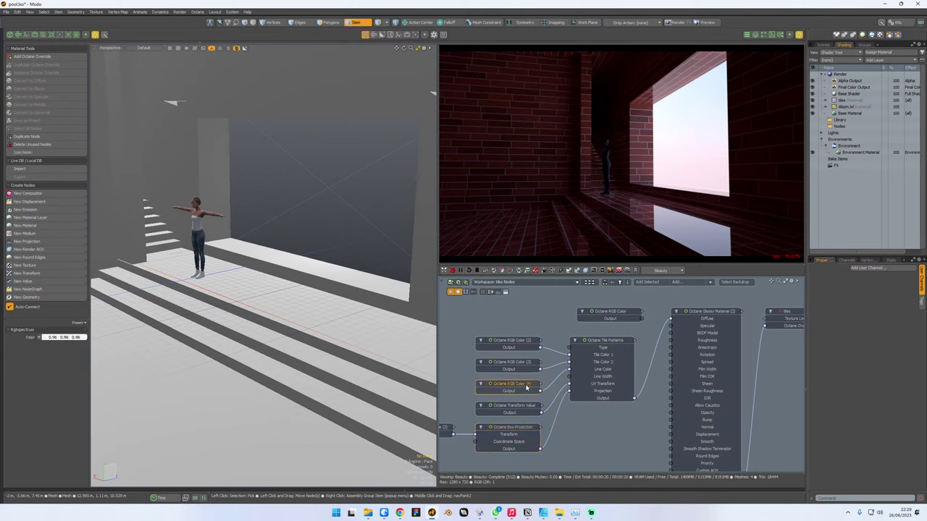
click(600, 343)
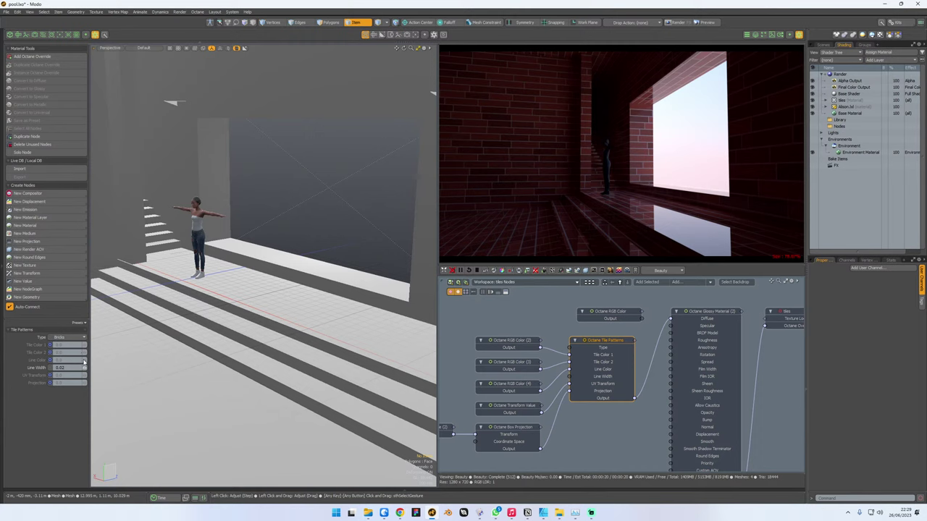
click(72, 337)
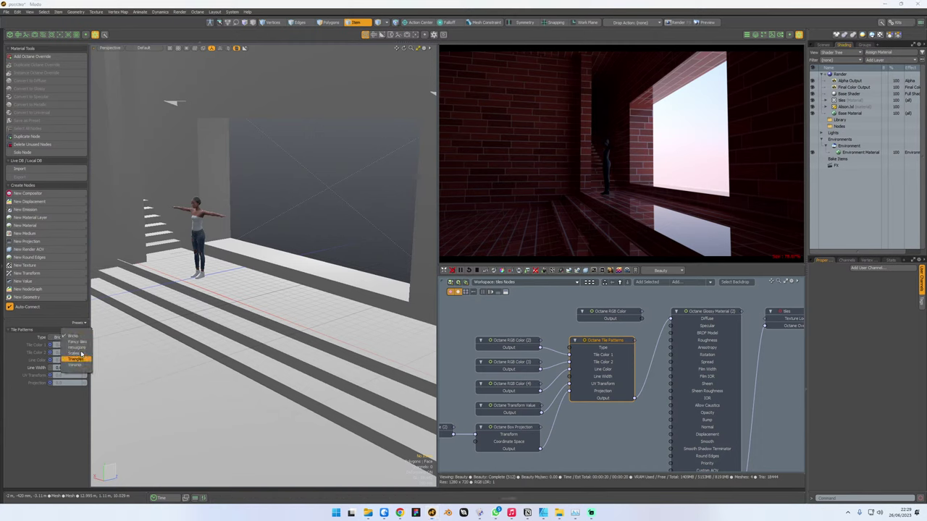
click(76, 342)
click(80, 338)
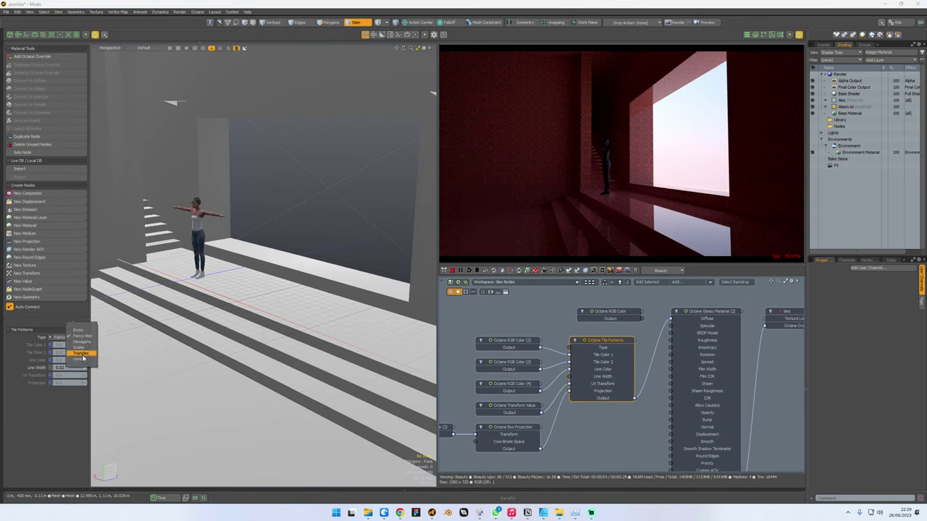
click(80, 342)
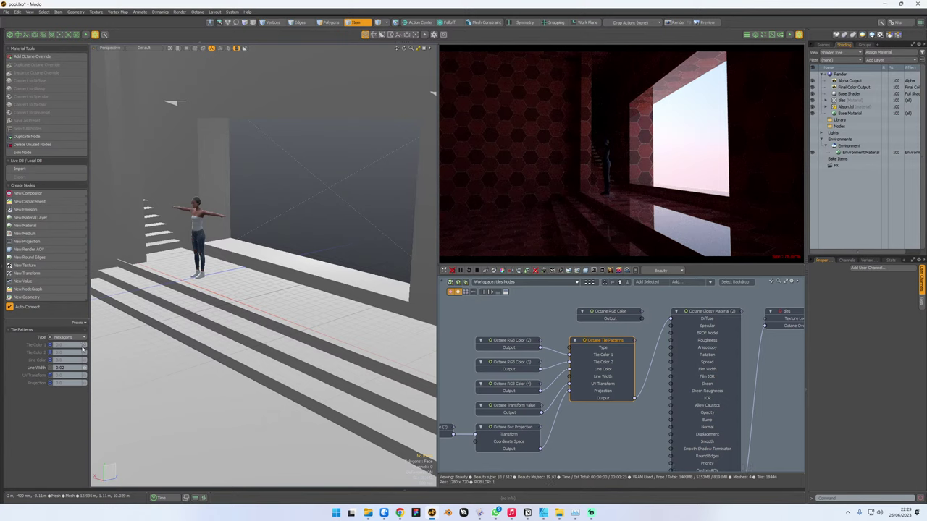
click(82, 339)
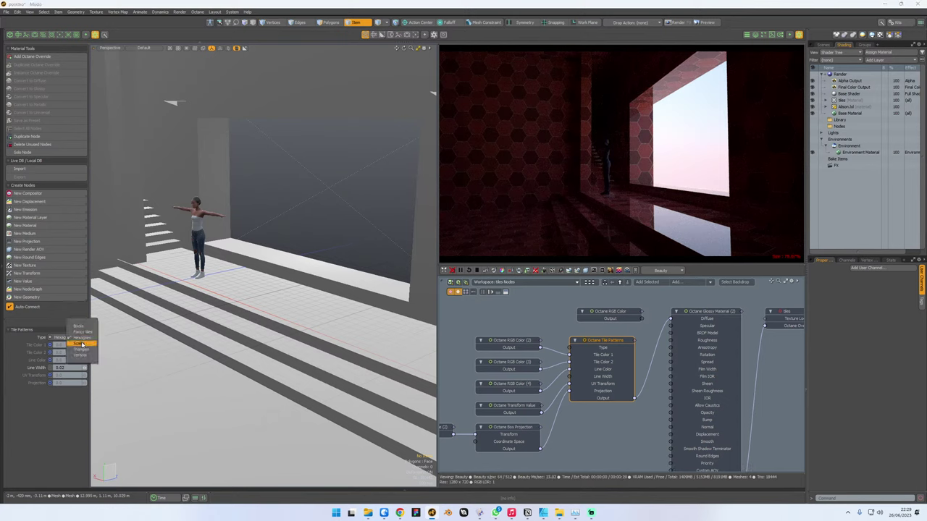
click(83, 345)
click(82, 338)
click(83, 349)
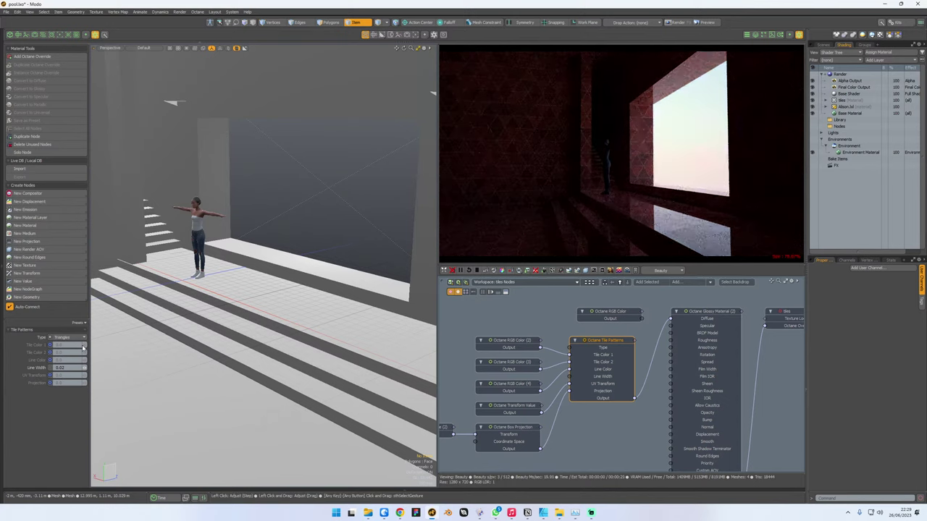
click(82, 339)
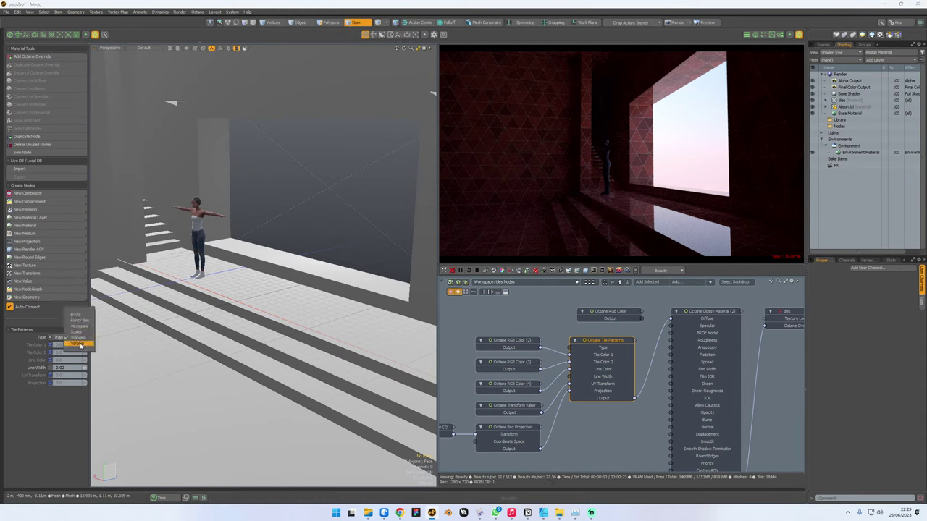
click(82, 351)
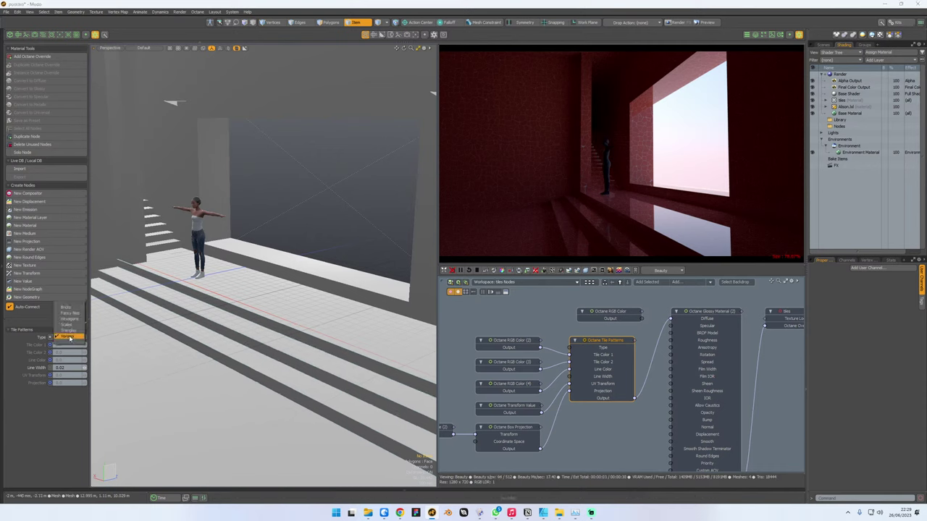
- Add a Stripes procedural texture and place its nodes below the Tile Patterns and Box Projection nodes
click(55, 266)
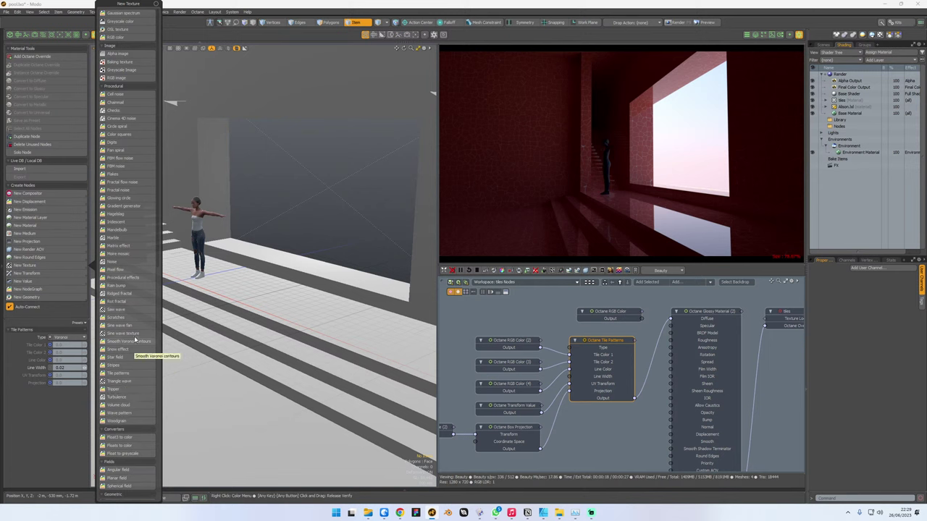
click(124, 367)
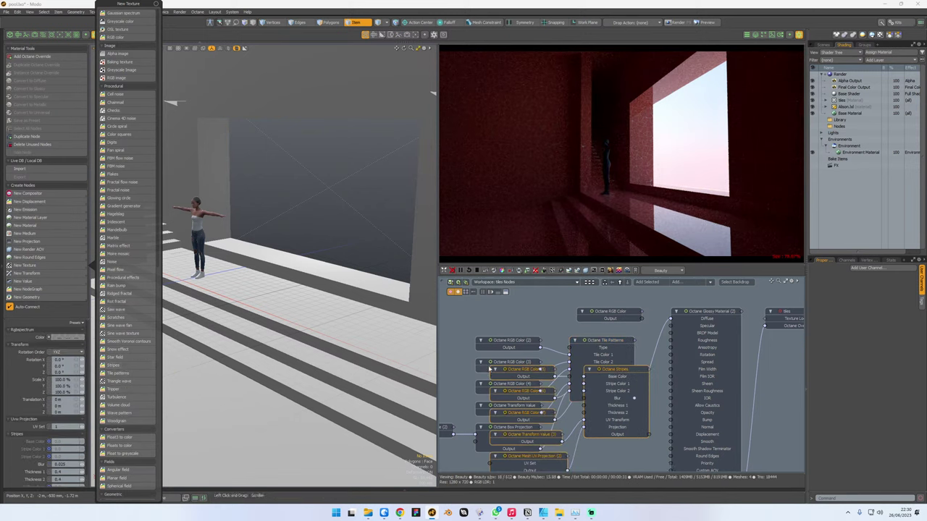
middle_drag(524, 347, 550, 292)
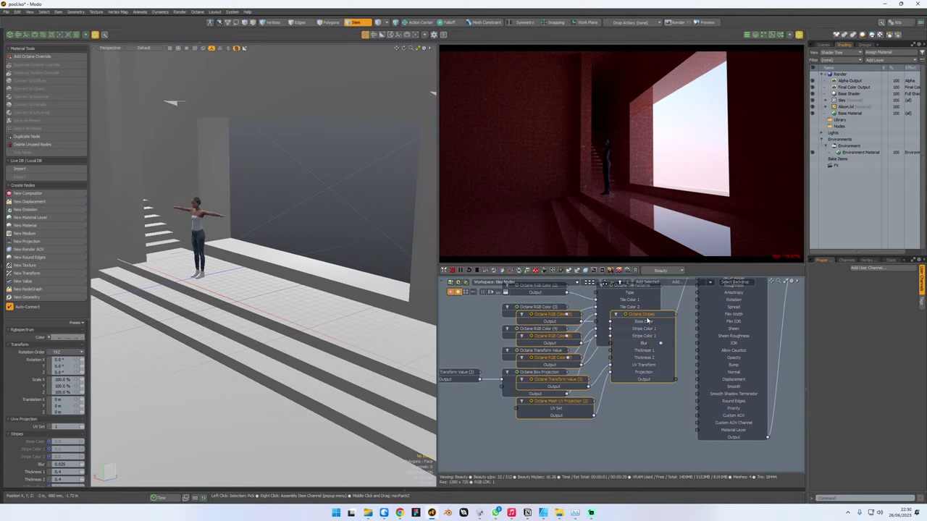
drag(647, 321, 598, 425)
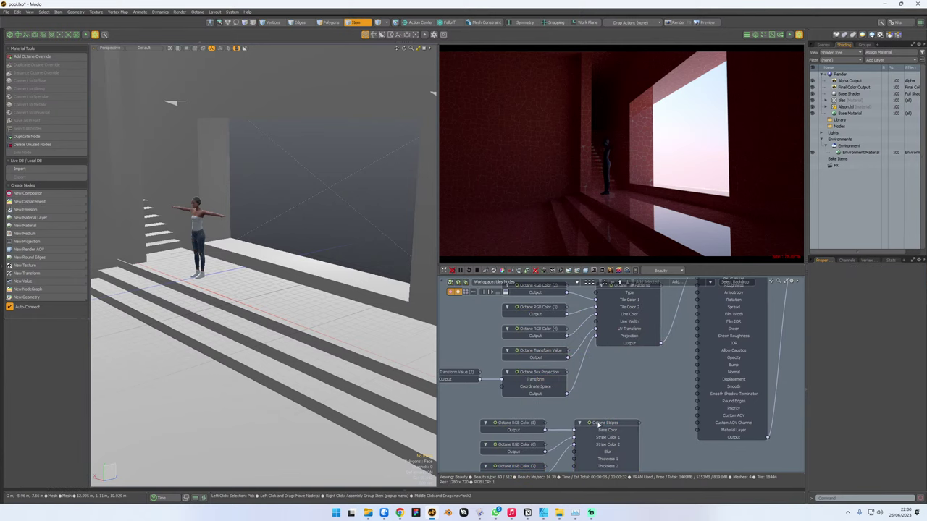
click(601, 430)
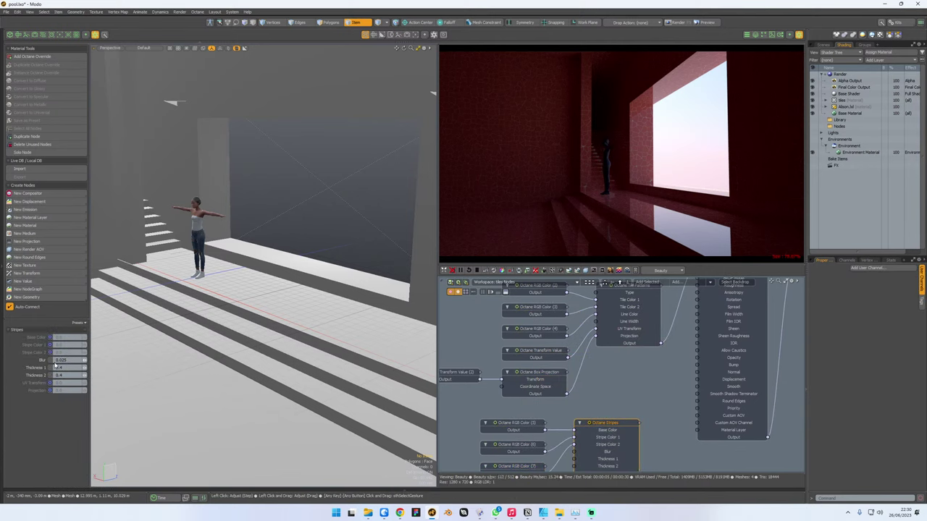
- Disconnect Tile Patterns from the glossy material's Diffuse and connect the Stripes output to Diffuse instead
middle_drag(648, 392, 525, 381)
scroll(510, 419, down, 2)
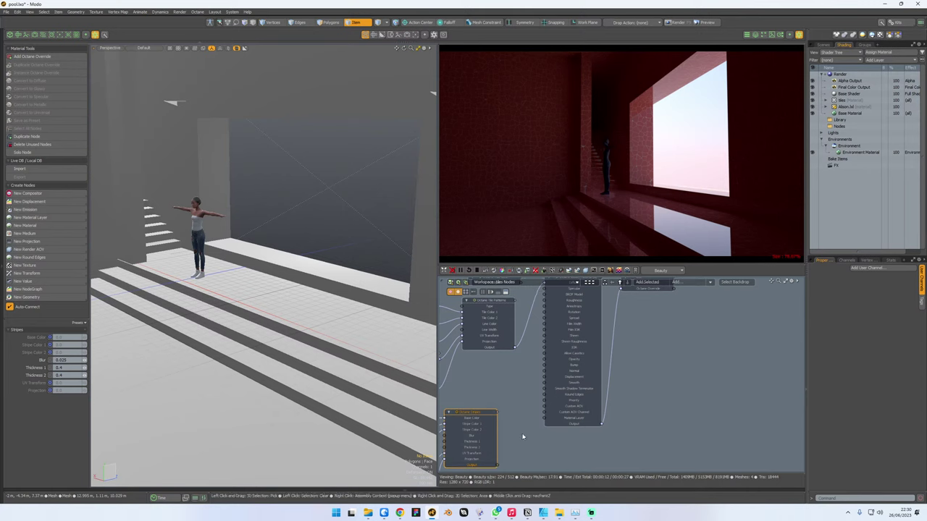
scroll(536, 405, up, 1)
click(541, 300)
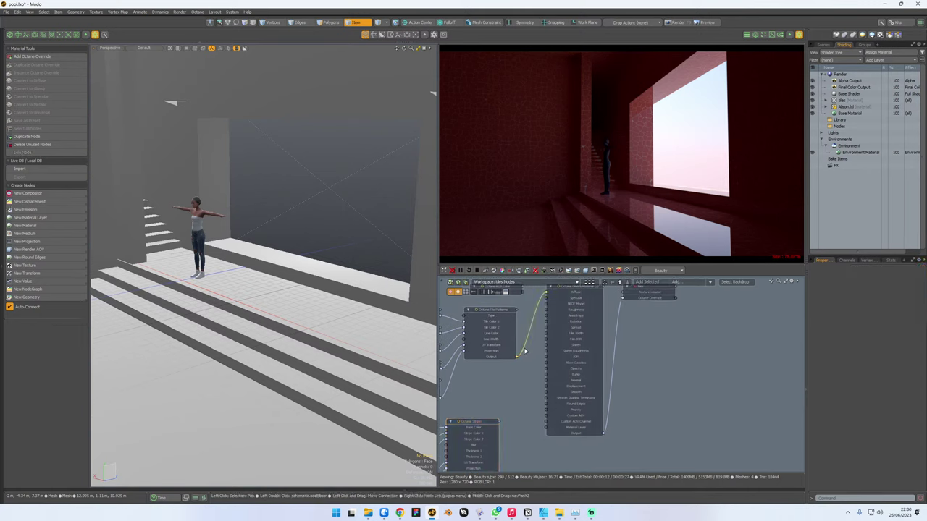
click(536, 307)
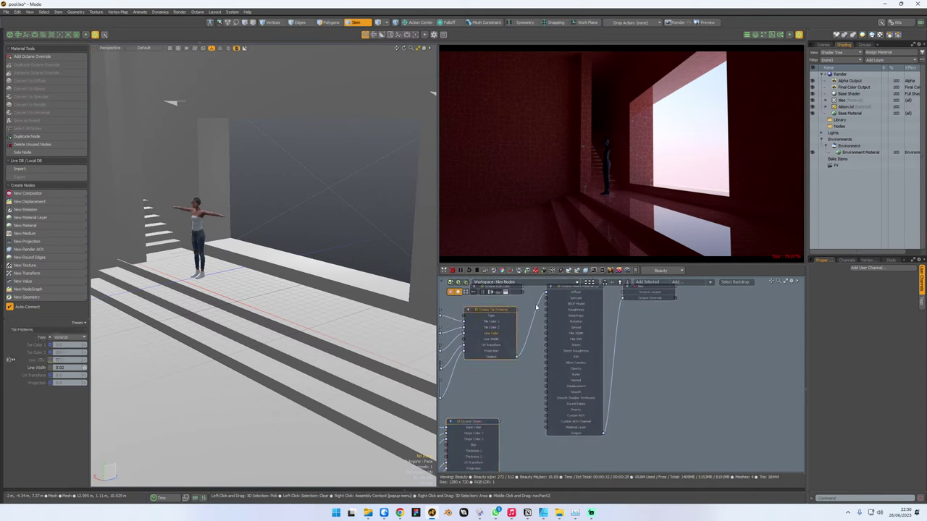
click(539, 304)
key(Delete)
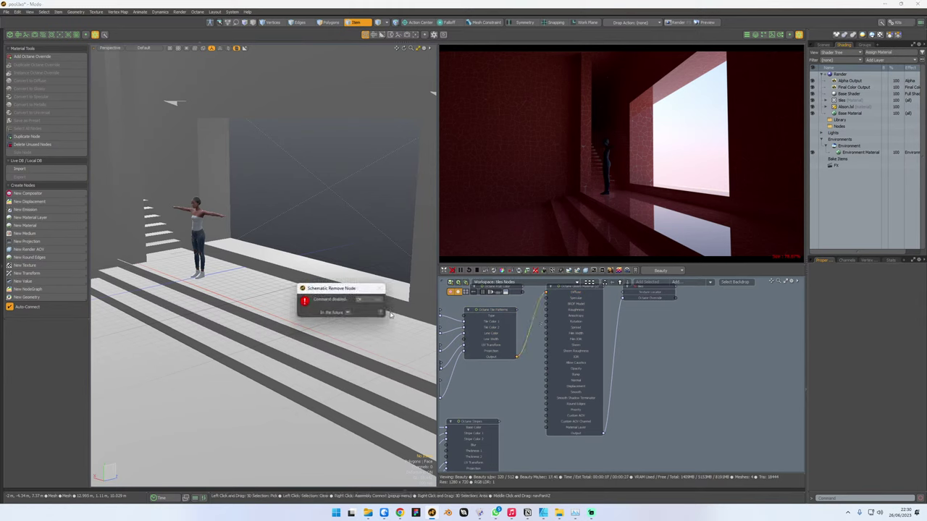
drag(545, 293, 535, 307)
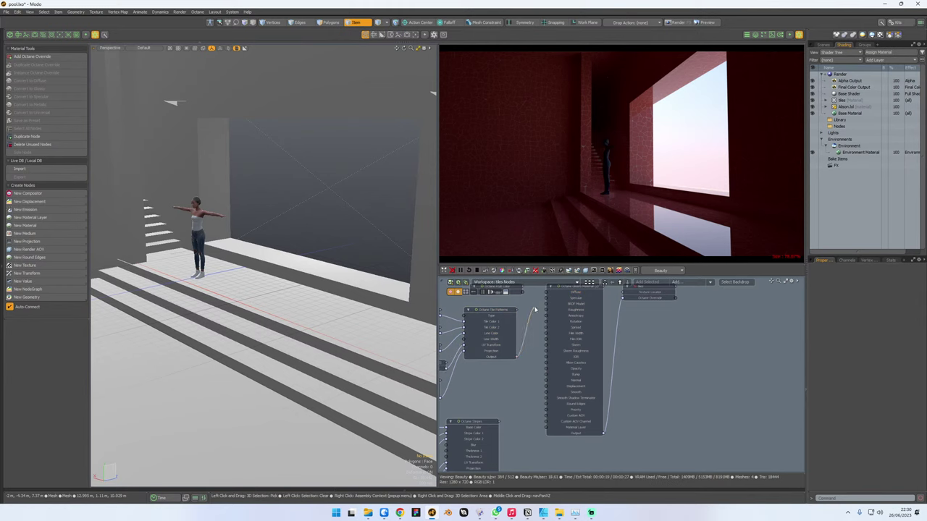
middle_drag(535, 432, 507, 422)
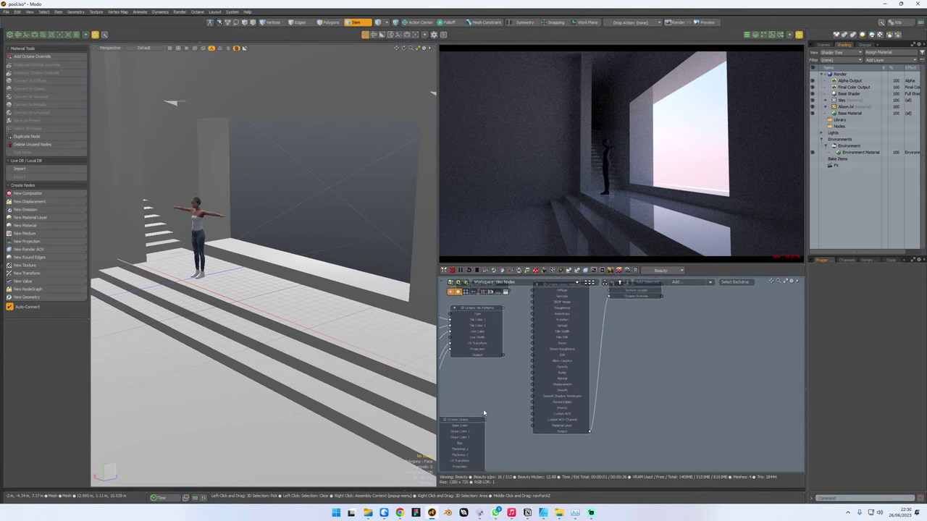
drag(471, 421, 484, 375)
drag(497, 426, 533, 290)
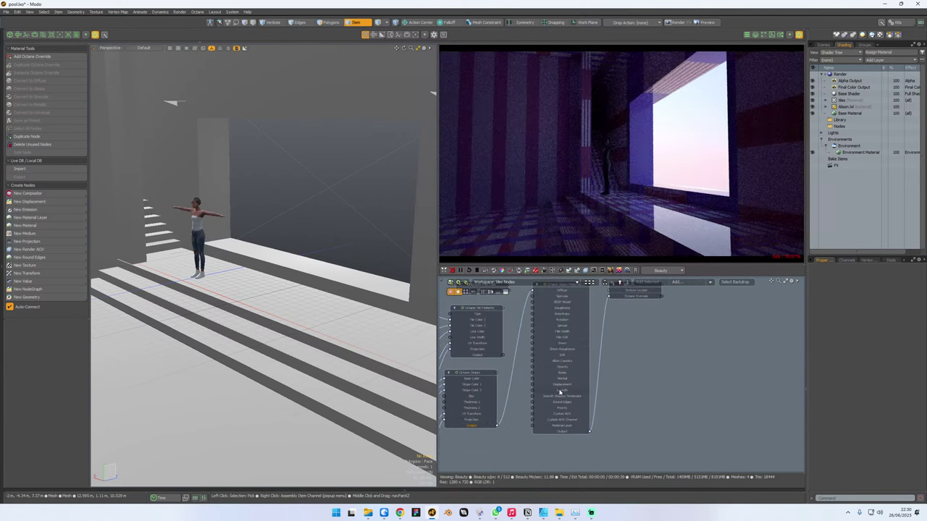
- Disconnect the Stripes texture from Diffuse and delete it together with its color, transform and UV projection nodes
middle_drag(509, 370, 558, 368)
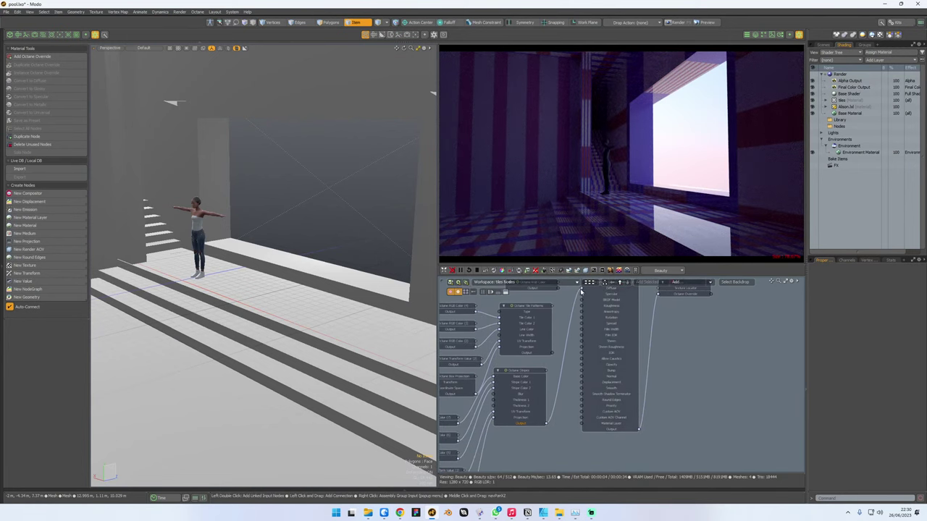
drag(580, 289, 558, 321)
middle_drag(548, 374, 600, 352)
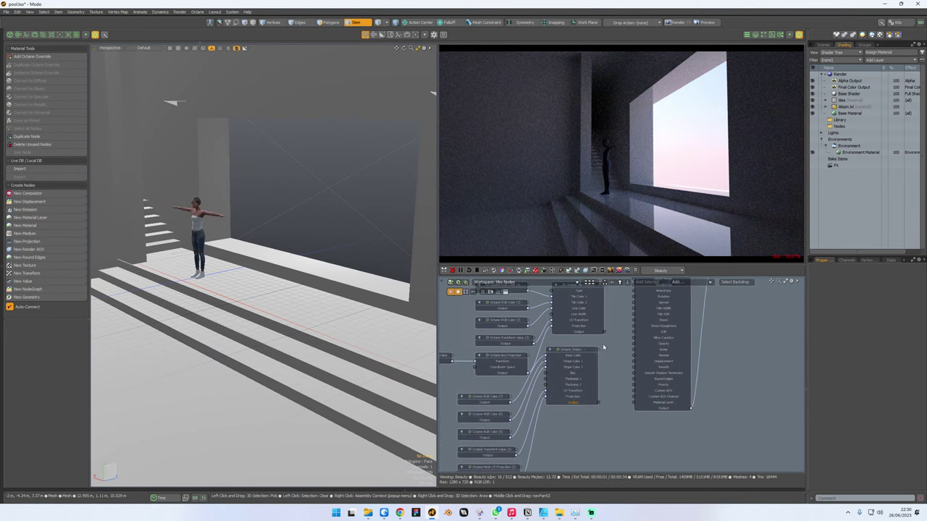
click(575, 351)
key(Delete)
click(493, 398)
key(Delete)
click(496, 415)
key(Delete)
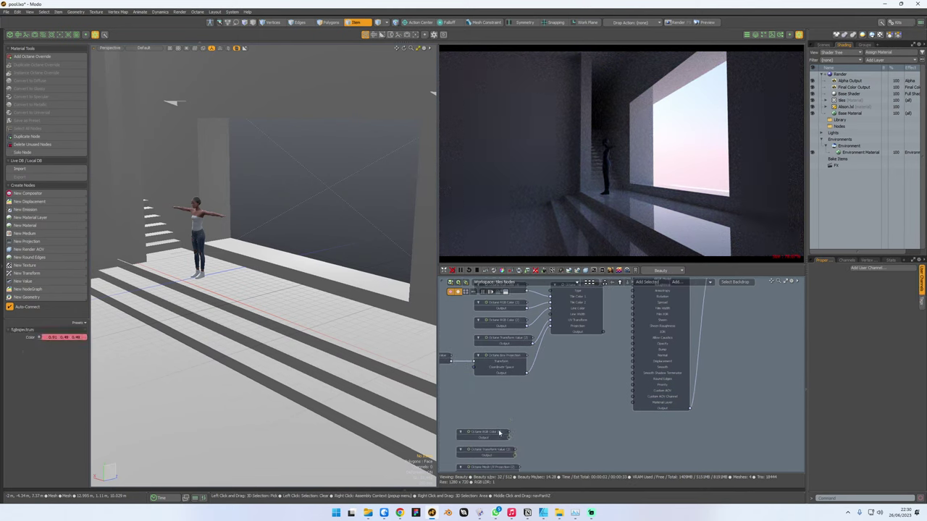
click(500, 432)
key(Delete)
click(505, 450)
key(Delete)
mouse_move(506, 451)
middle_down()
mouse_move(522, 407)
mouse_move(505, 461)
middle_up()
click(527, 414)
key(Delete)
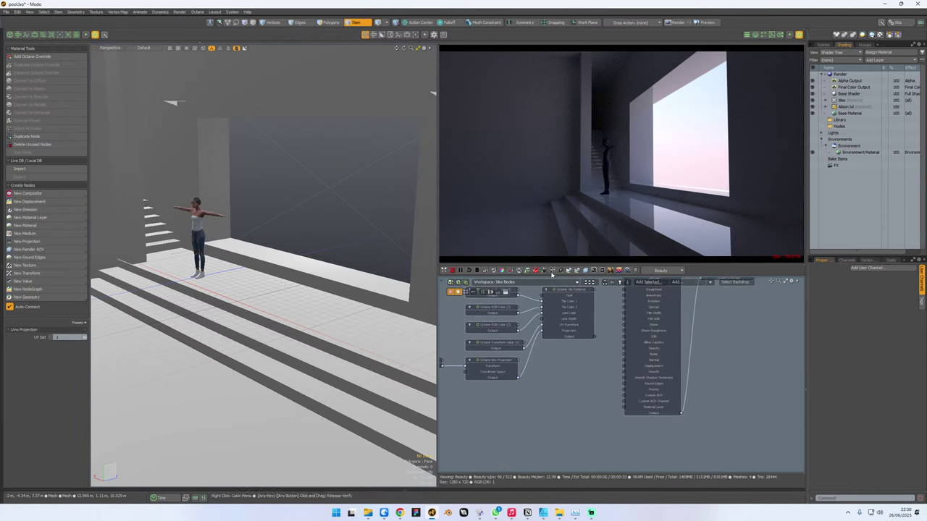
- Reconnect the Tile Patterns output to the glossy material's Diffuse and set its pattern type to Bricks
middle_drag(598, 353, 553, 394)
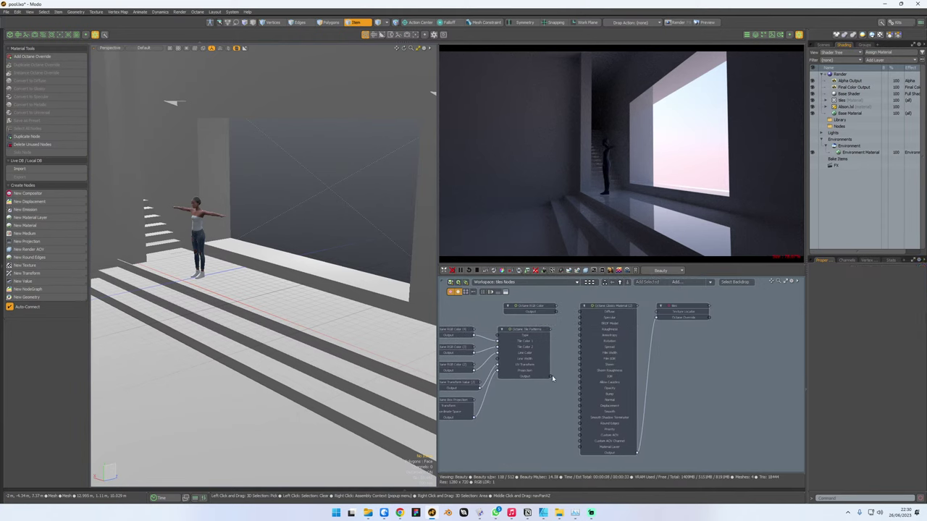
drag(551, 376, 581, 319)
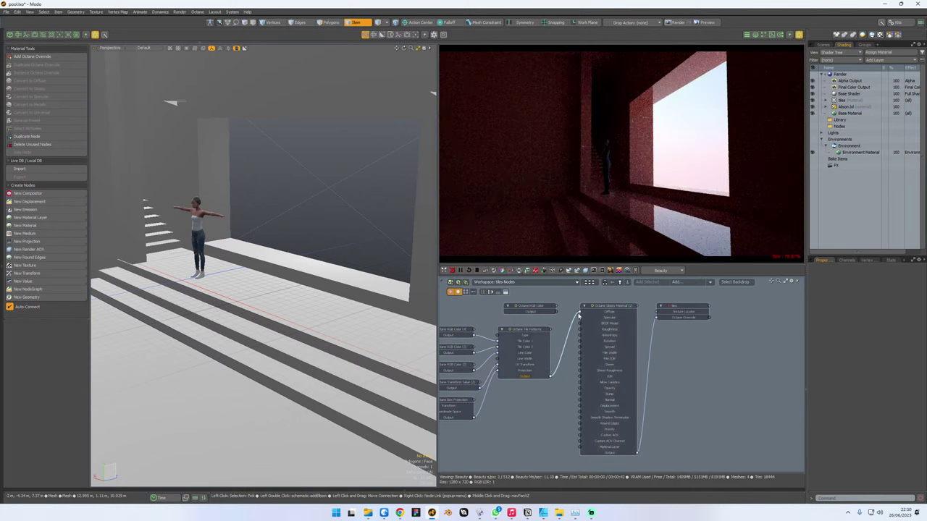
click(534, 331)
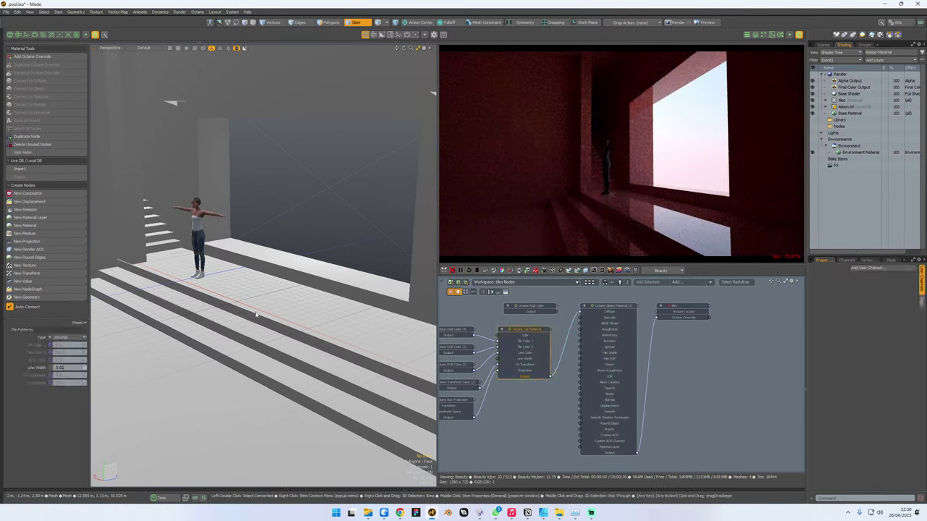
click(62, 338)
click(85, 307)
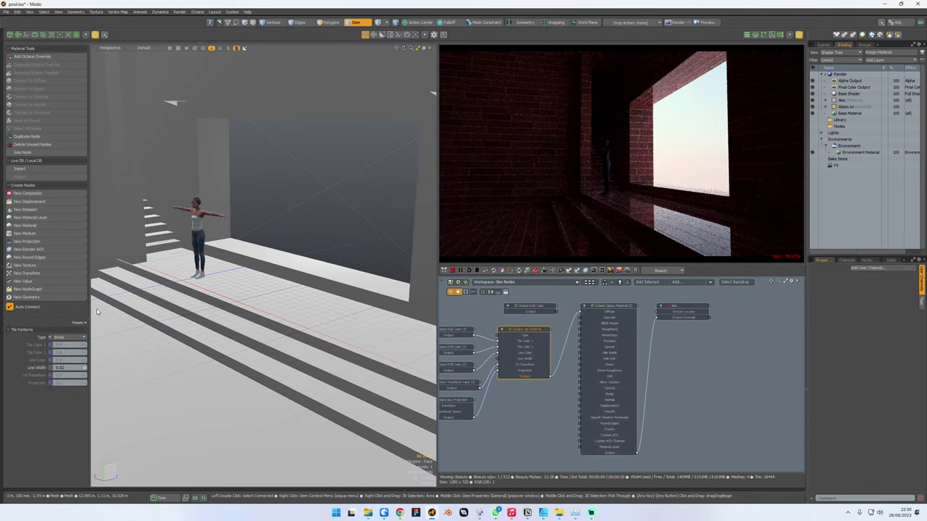
- Try the Fancy tiles type on the Tile Patterns texture, then set its type to Hexagons
click(73, 337)
click(74, 341)
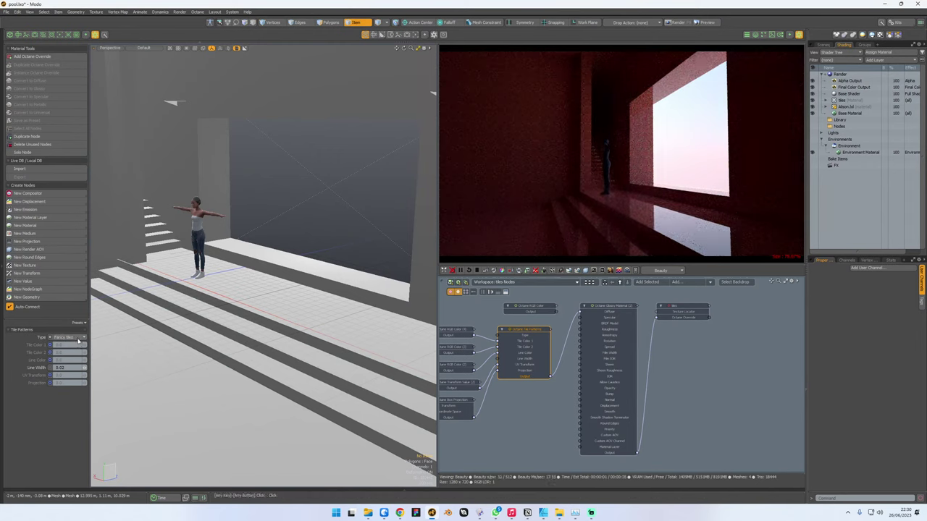
click(78, 339)
click(81, 348)
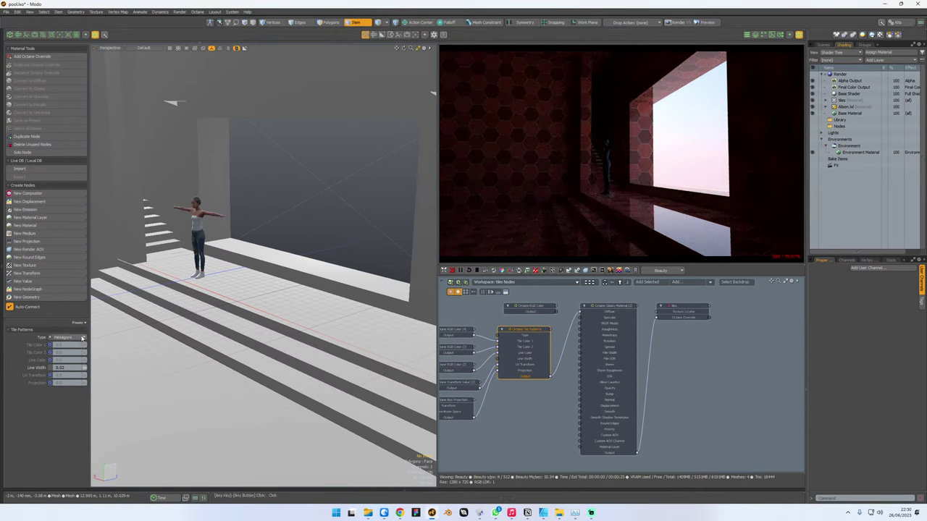
click(82, 338)
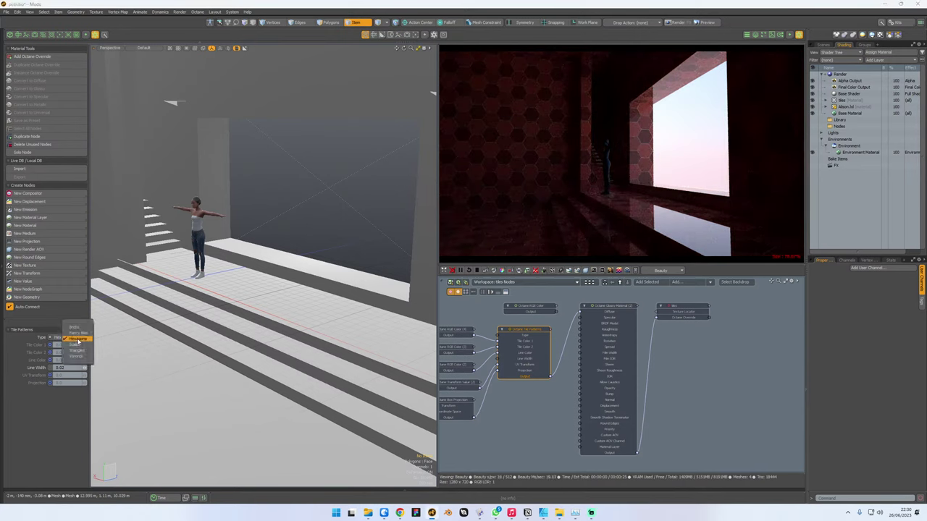
click(53, 329)
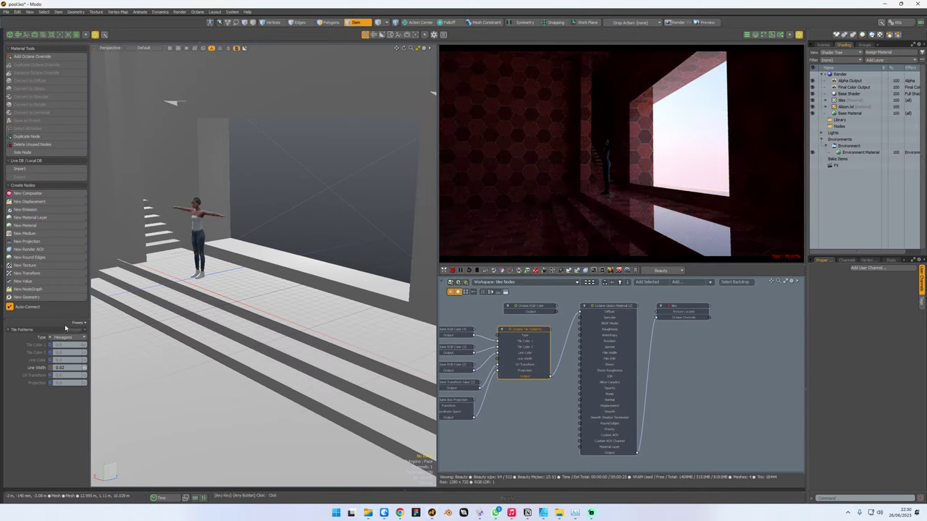
- Look through the procedural, field and geometric textures available for a new texture node
click(52, 265)
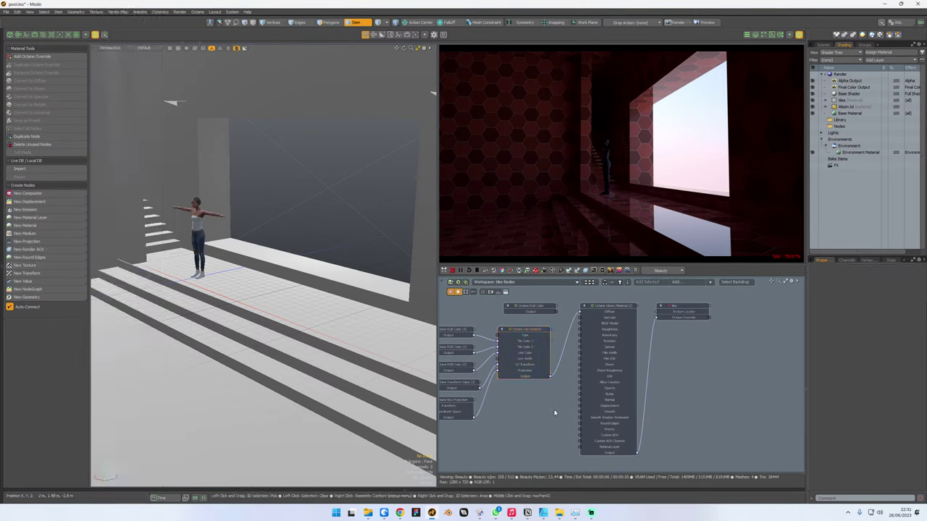
click(33, 266)
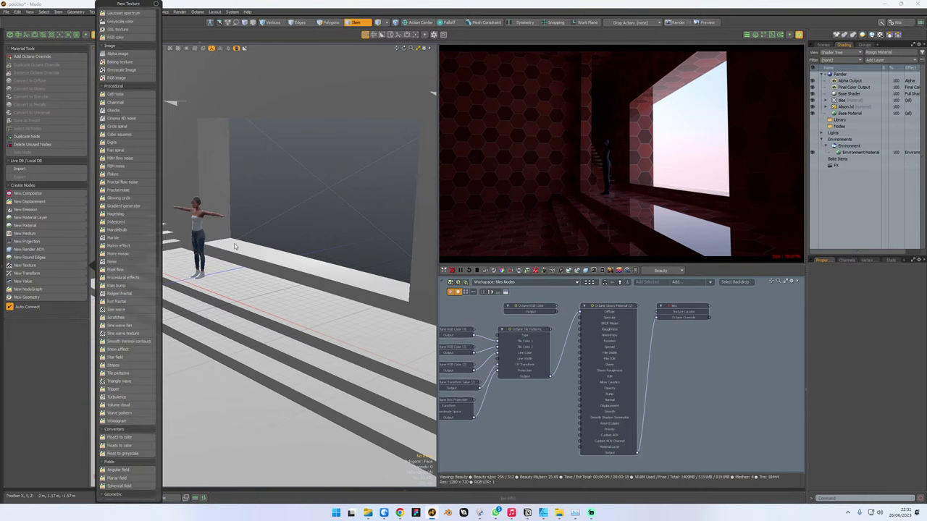
scroll(159, 207, down, 2)
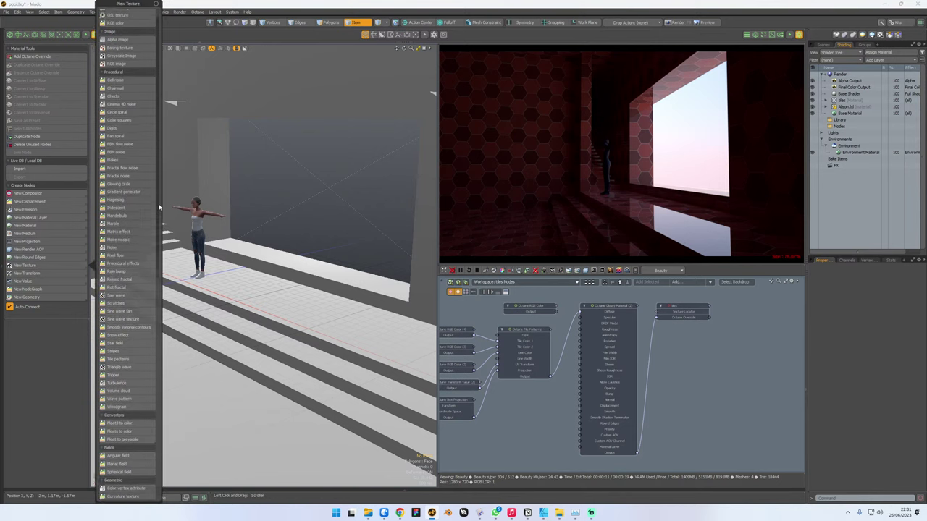
scroll(160, 217, down, 3)
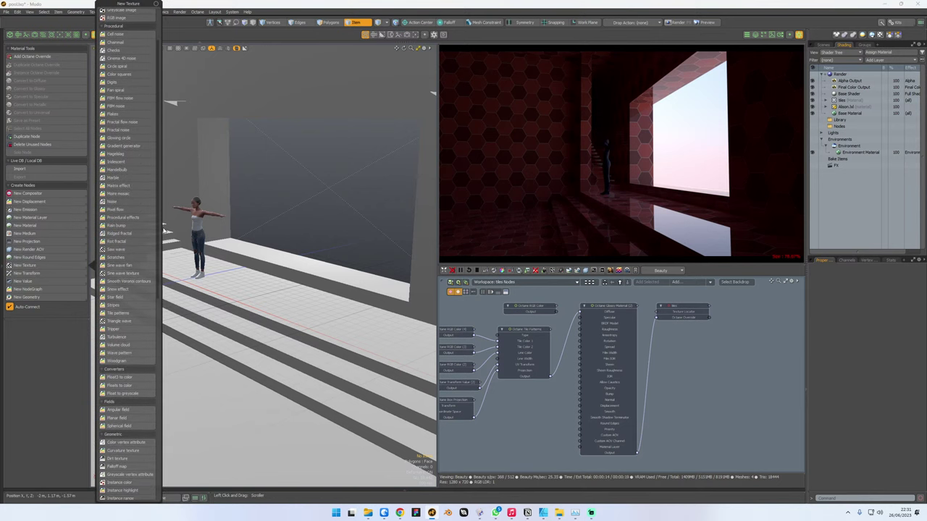
scroll(165, 235, down, 2)
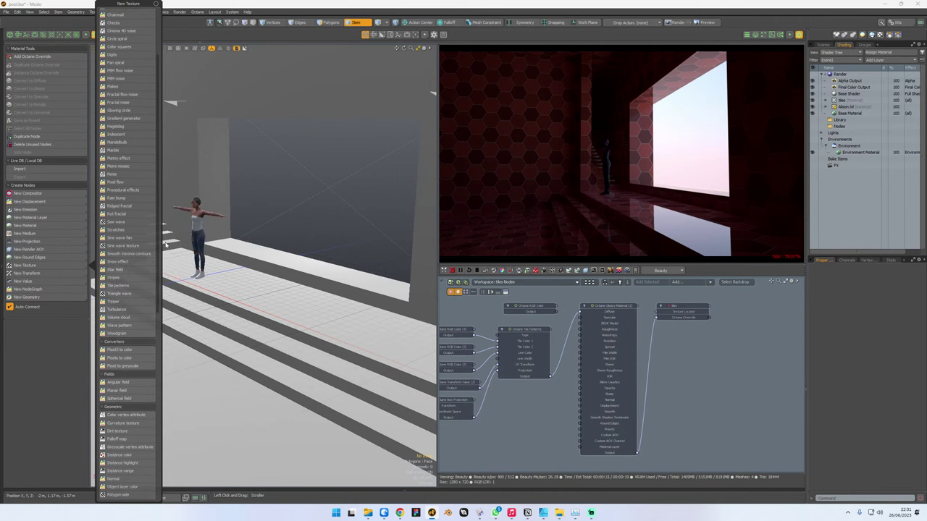
scroll(166, 250, down, 3)
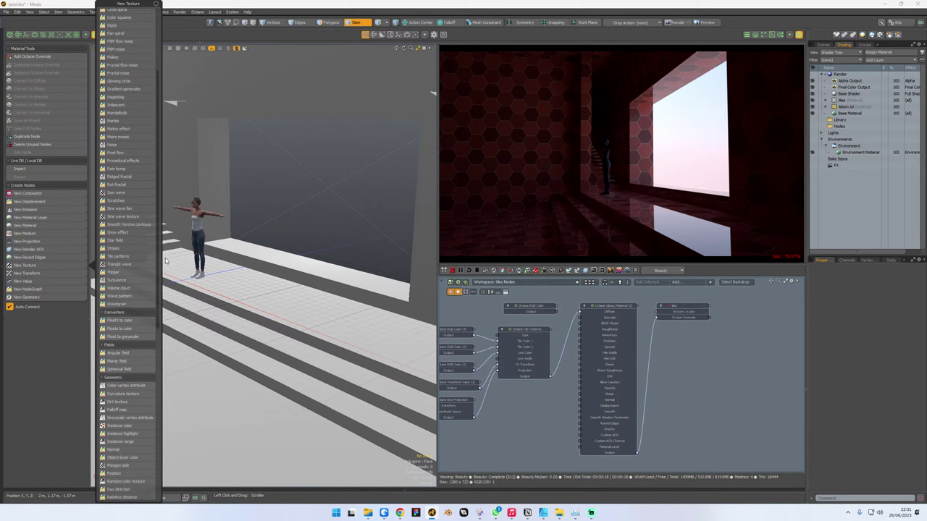
scroll(160, 302, down, 5)
scroll(160, 303, up, 10)
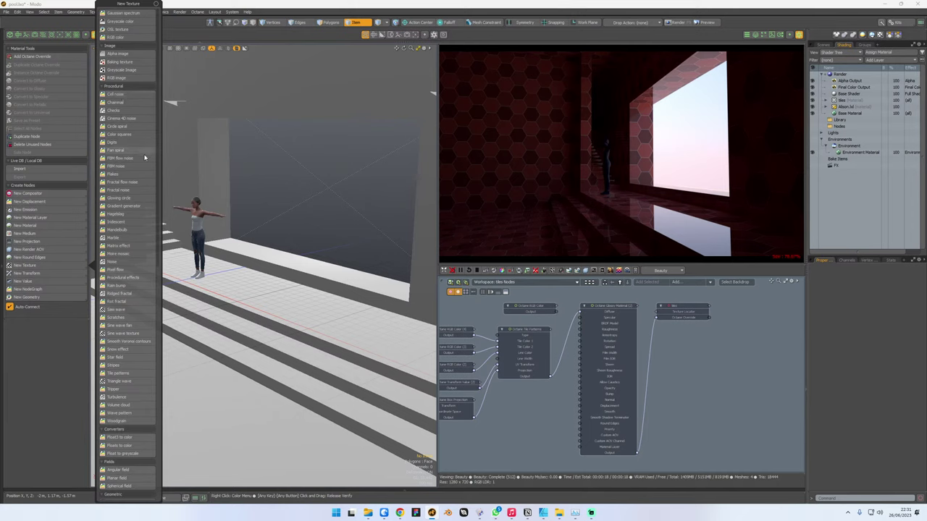
click(556, 439)
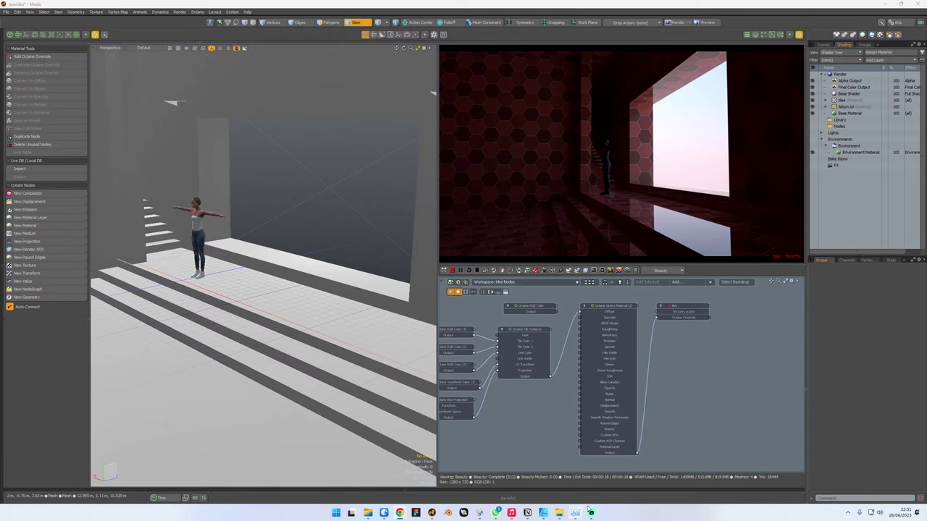
- Review the pattern types offered by the Tile Patterns texture, keeping Hexagons
mouse_move(592, 511)
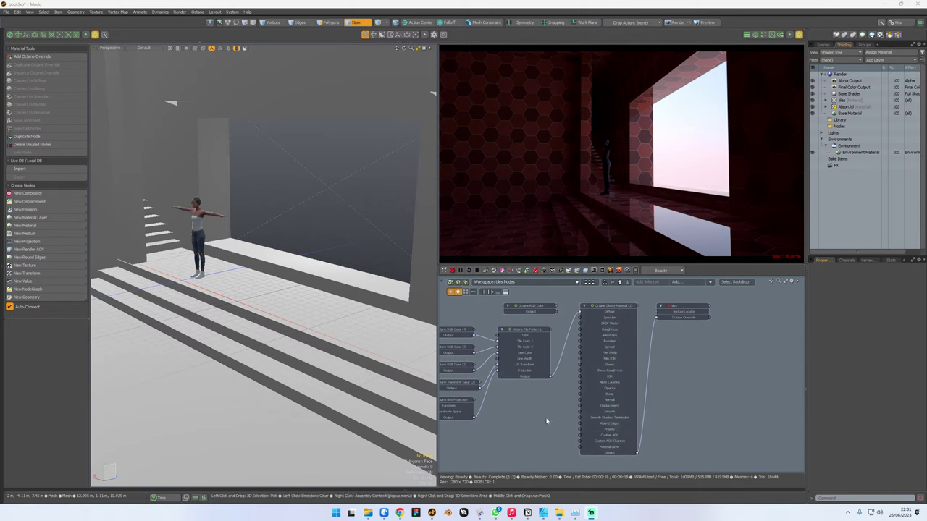
click(539, 331)
click(67, 338)
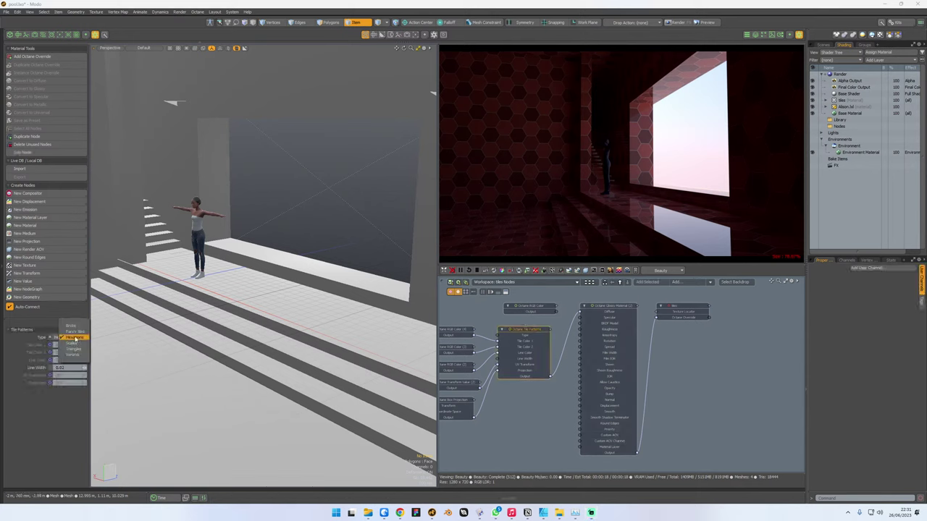
click(500, 429)
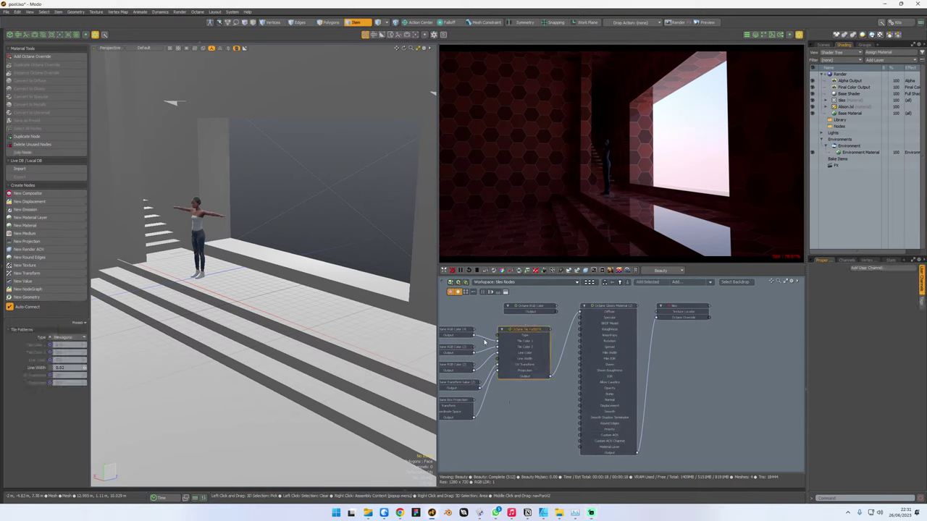
- Set the RGB color feeding Tile Color 1 of the Tile Patterns texture to black
middle_drag(520, 381, 562, 375)
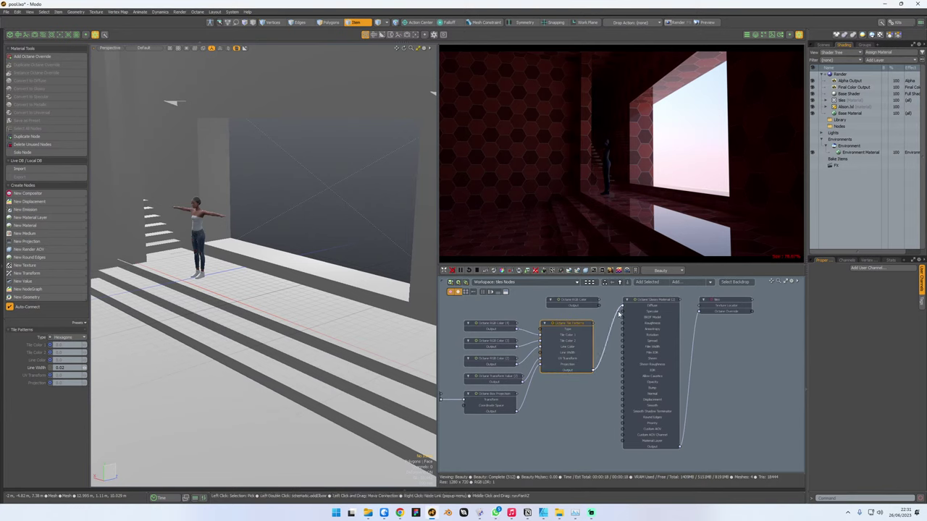
click(494, 324)
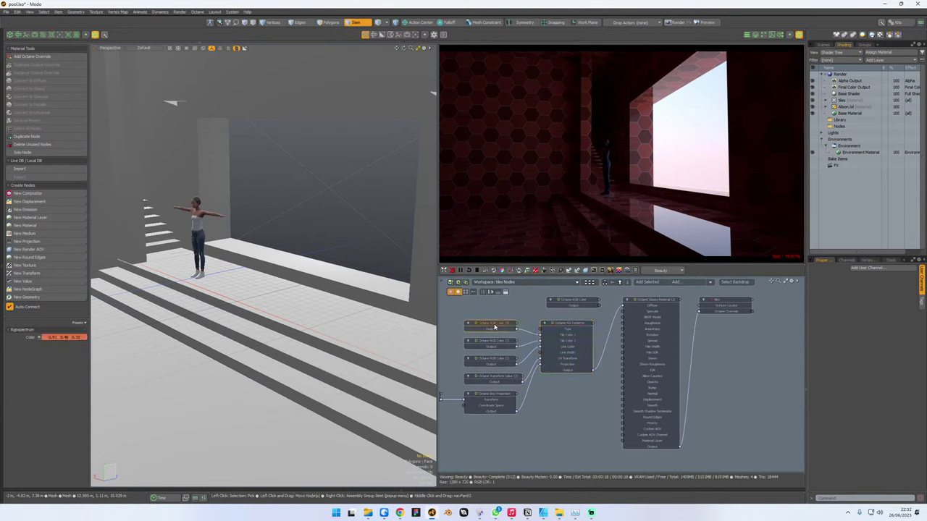
click(45, 338)
drag(114, 353, 33, 350)
click(566, 404)
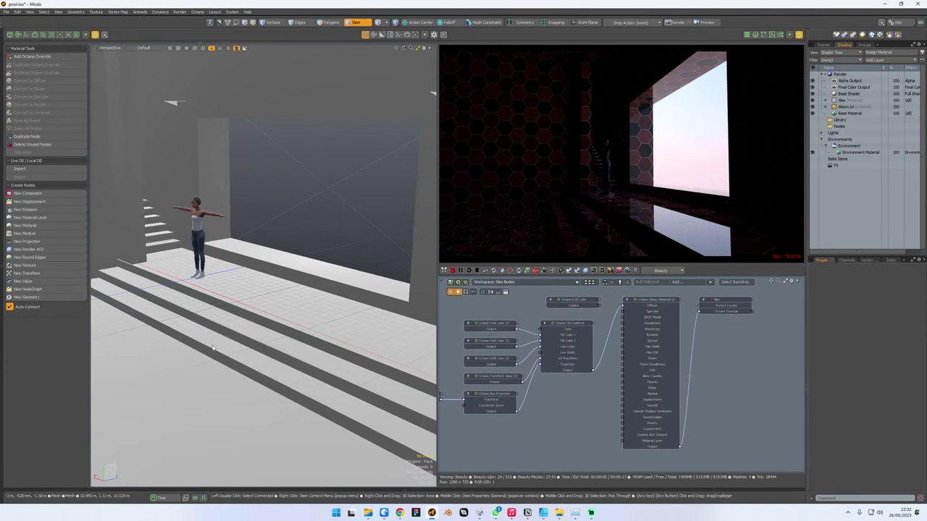
- Set the RGB color feeding Tile Color 2 of the Tile Patterns texture to black
click(490, 341)
click(48, 341)
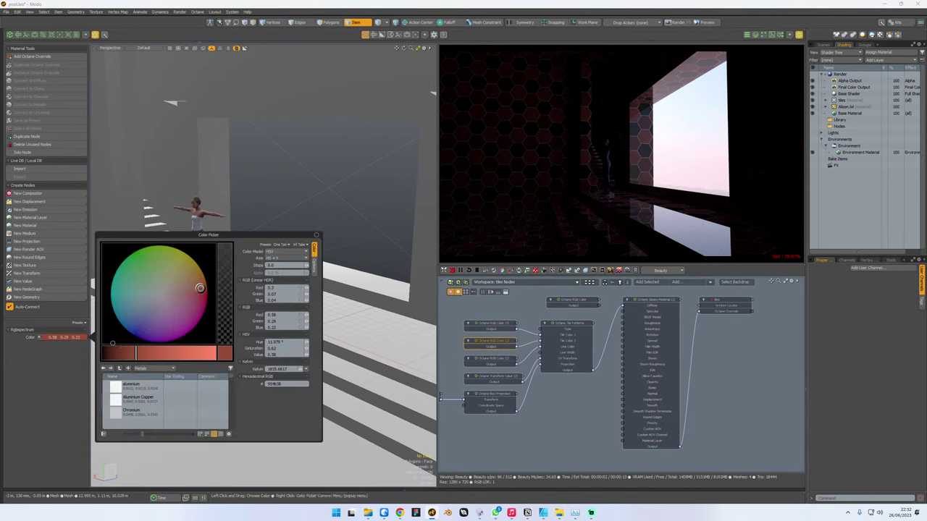
drag(128, 354, 218, 354)
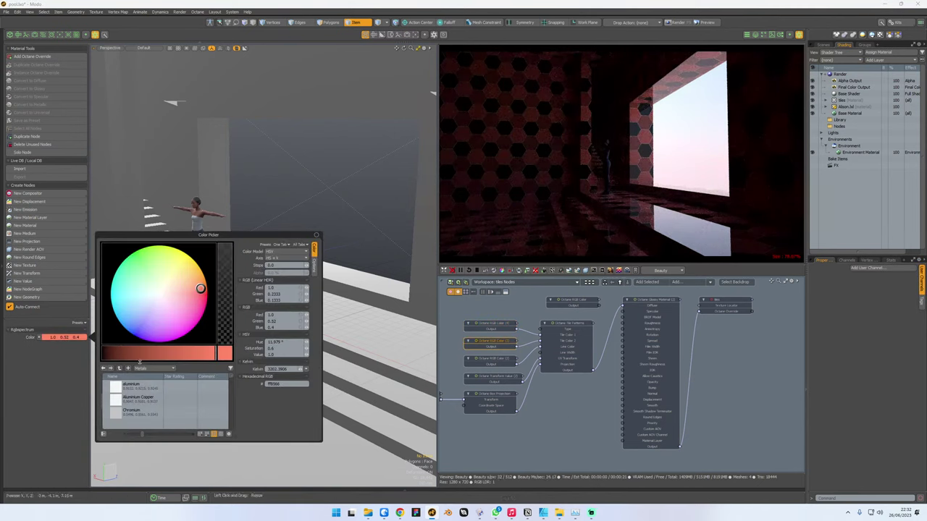
drag(113, 354, 66, 350)
click(540, 410)
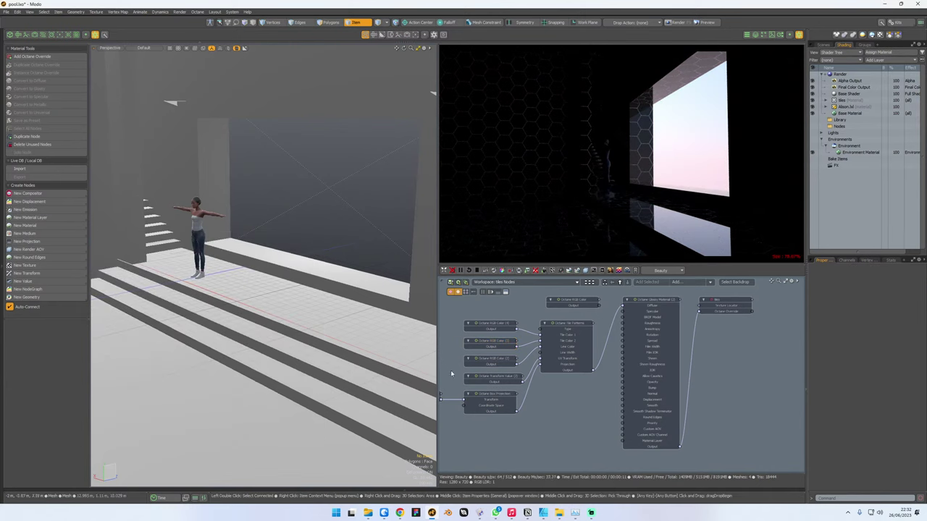
- Open the RGB color feeding the tile pattern's Line Color for editing, then close it
click(492, 376)
click(490, 360)
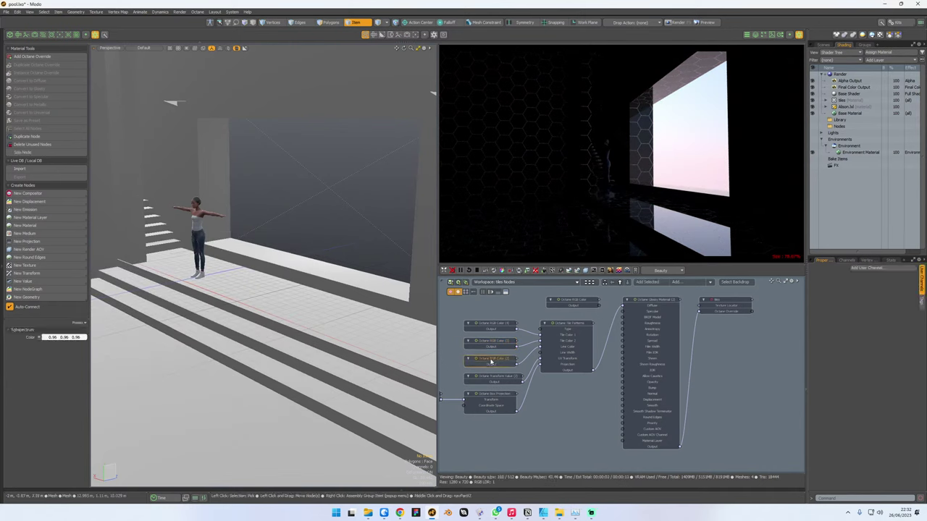
click(41, 337)
click(548, 408)
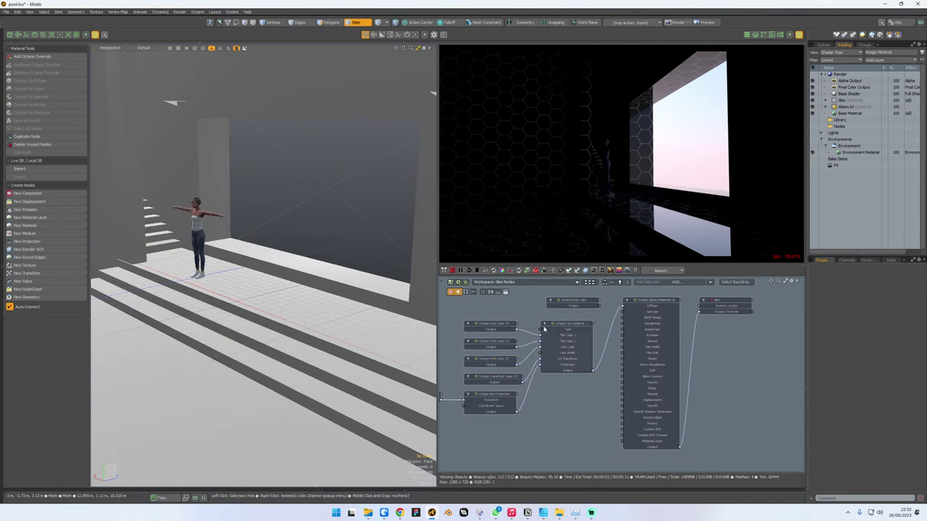
- Scale the transform value feeding the tile pattern's UV Transform down uniformly on X, Y and Z to 35%
click(492, 377)
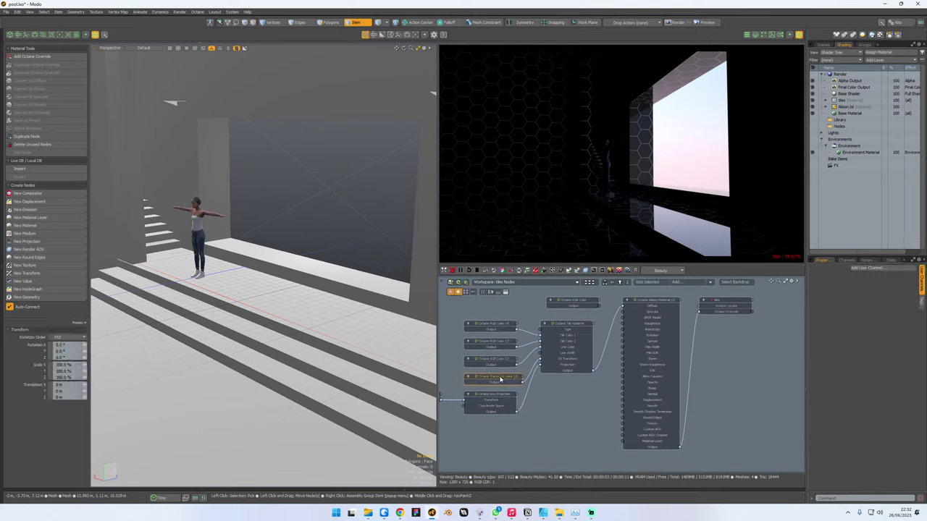
click(64, 364)
text(10)
key(Return)
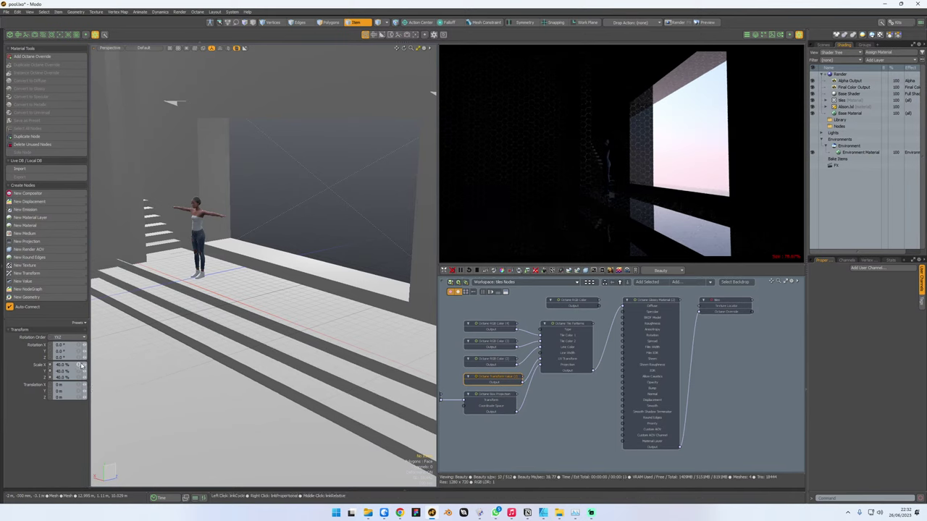
key(Return)
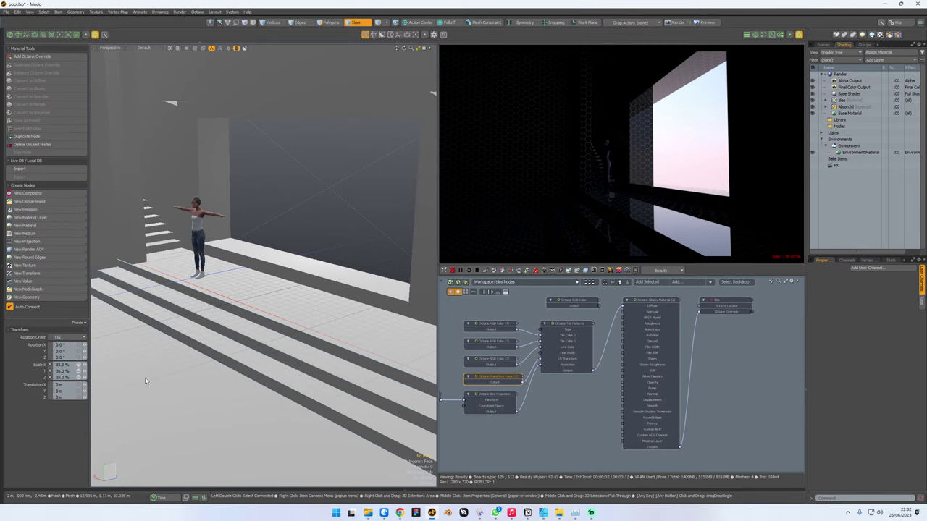
- Move the Tile Patterns output from the glossy material's Diffuse to Bump, and connect the separate Octane RGB Color to Diffuse
click(589, 417)
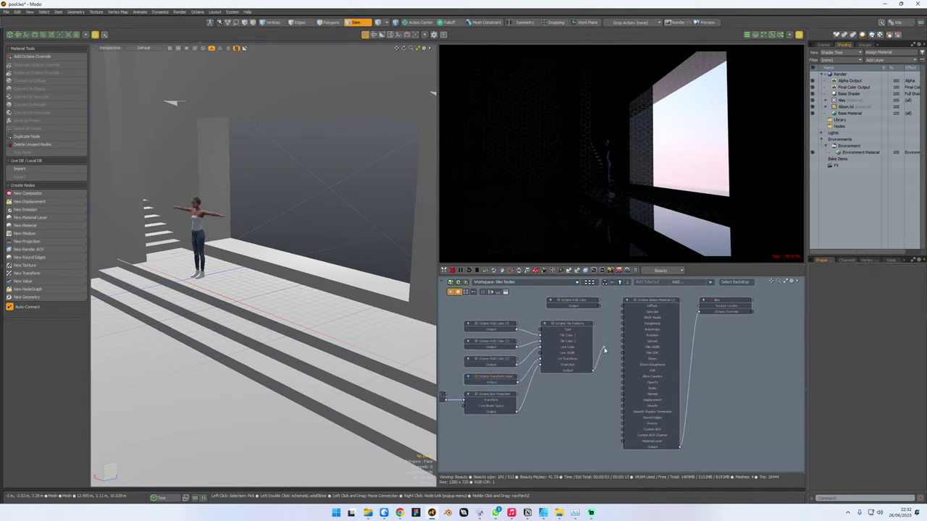
drag(623, 388, 622, 386)
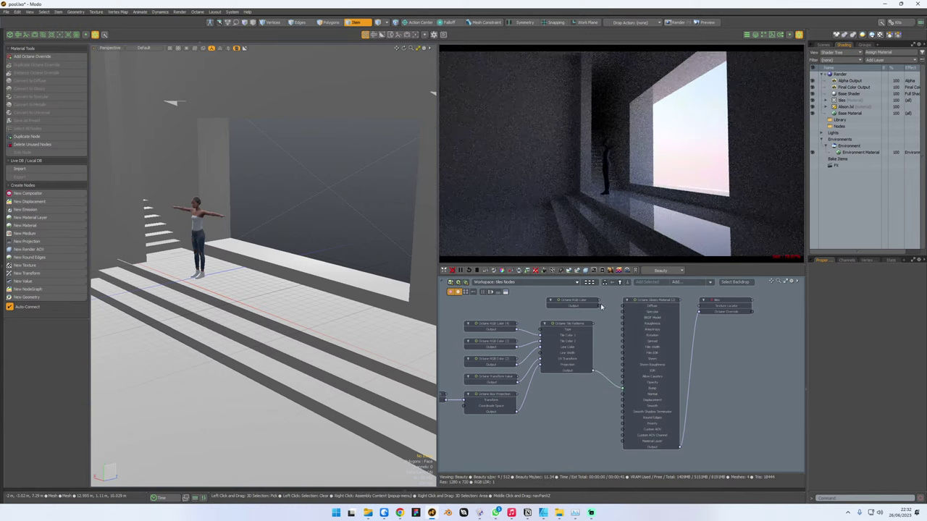
drag(598, 305, 623, 307)
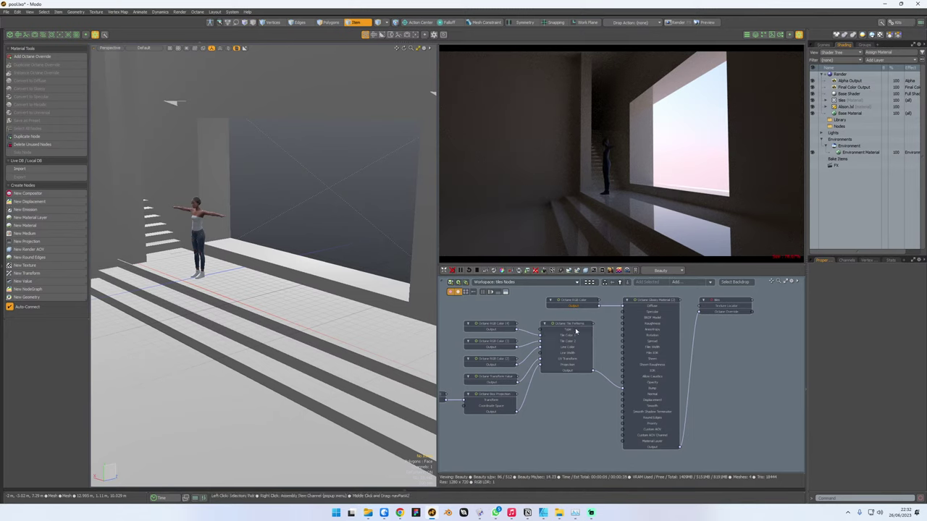
- Try a line width of 1 on the Tile Patterns texture, then set it to 0.2
click(576, 331)
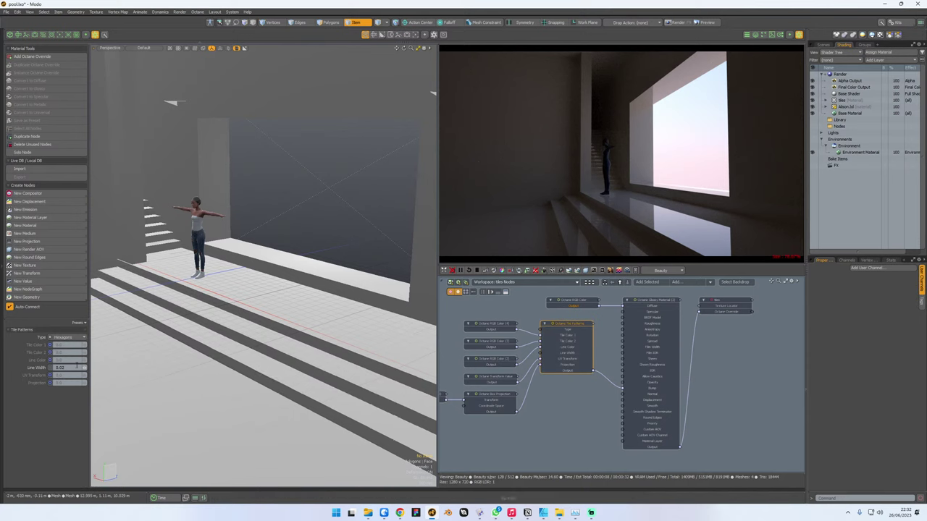
drag(78, 367, 34, 372)
text(1)
key(Return)
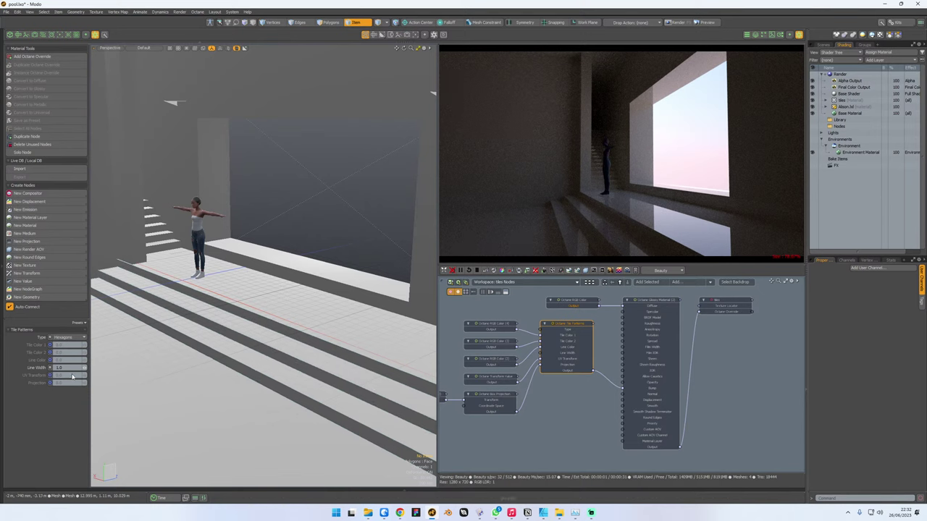
drag(74, 369, 42, 369)
text(0.2)
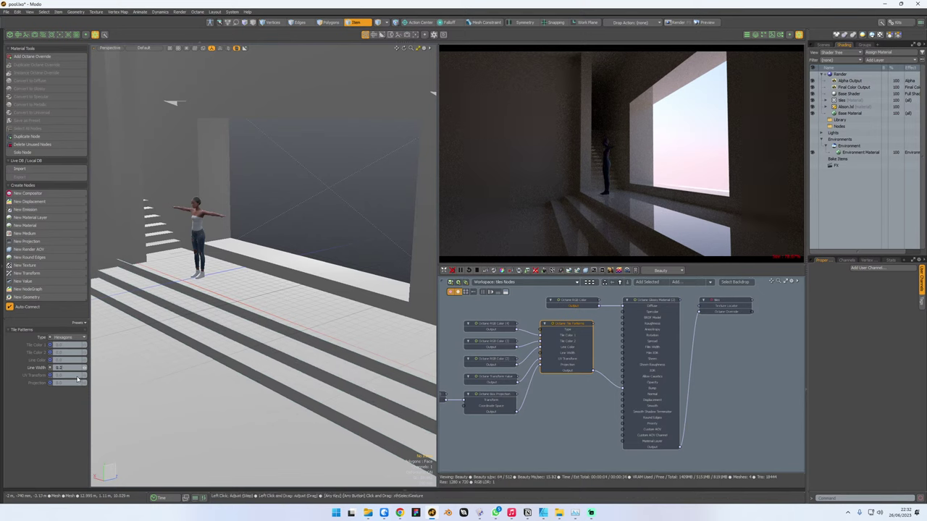
key(Return)
click(581, 395)
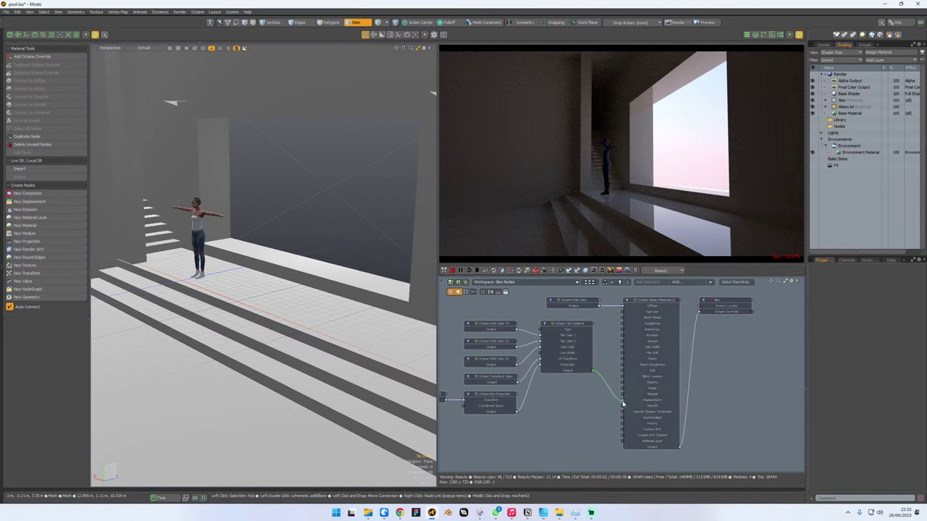
- Try the Tile Patterns output on the glossy material's Displacement and Roughness inputs, then reconnect it to Bump
drag(623, 404, 623, 406)
click(546, 262)
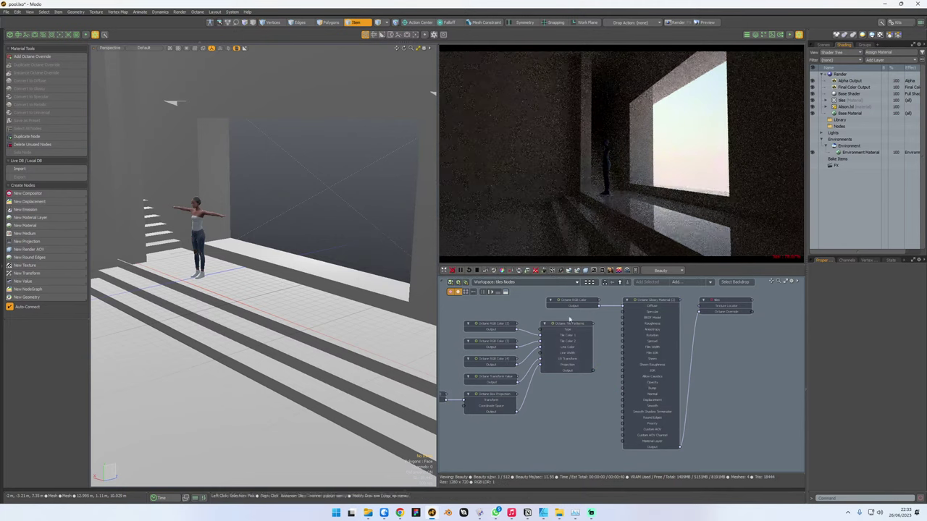
click(589, 368)
drag(593, 370, 624, 325)
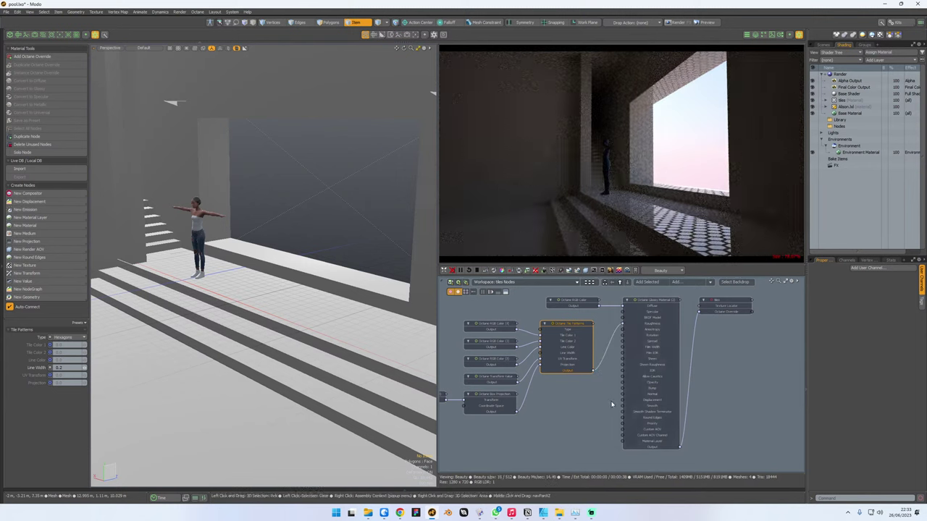
mouse_move(636, 344)
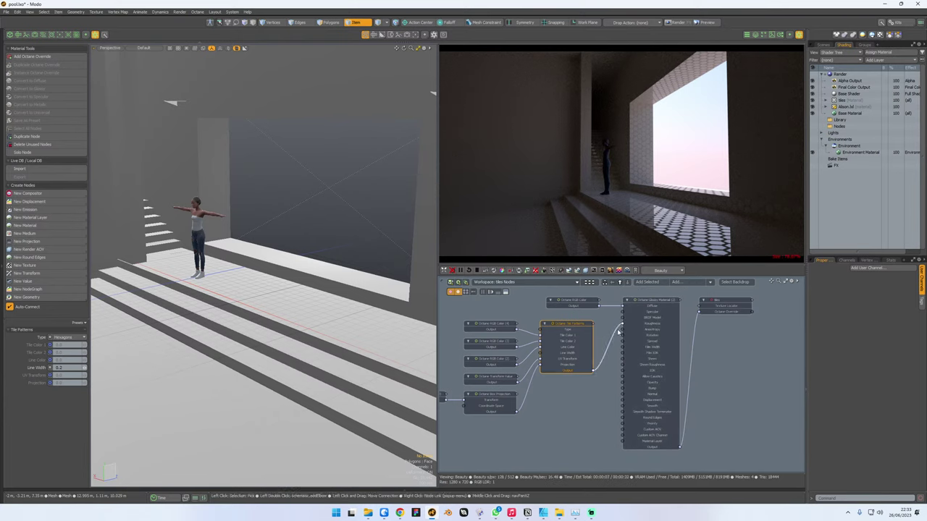
drag(619, 331, 617, 354)
drag(627, 391, 621, 387)
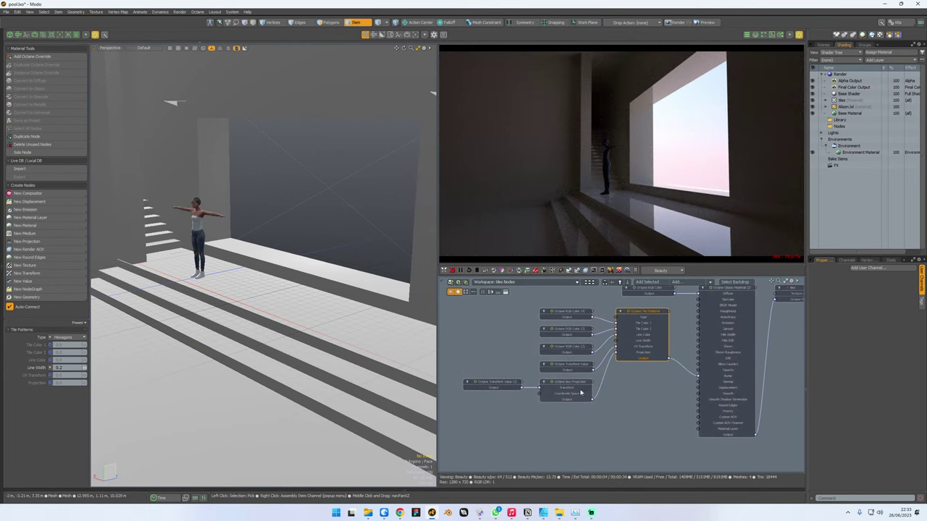
- Inspect the settings of the transform nodes feeding the box projection and the tile pattern's UV Transform
click(490, 381)
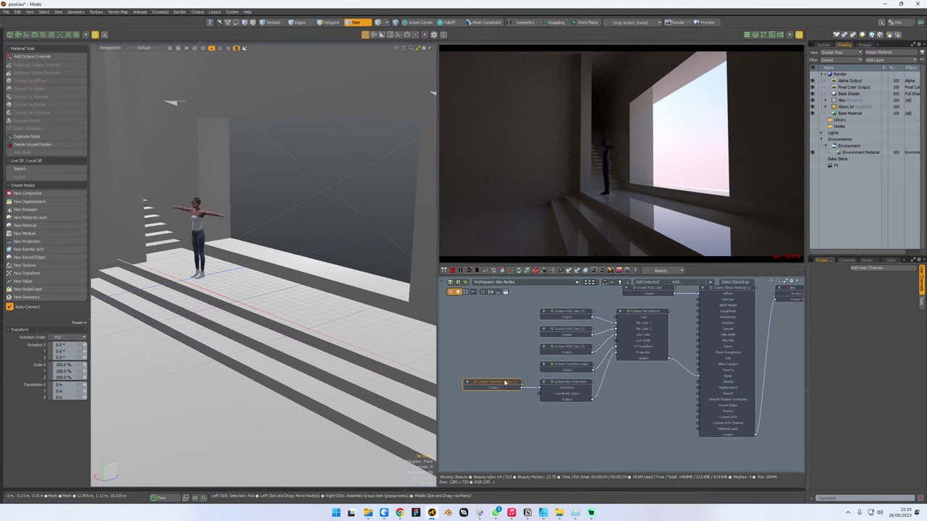
click(561, 366)
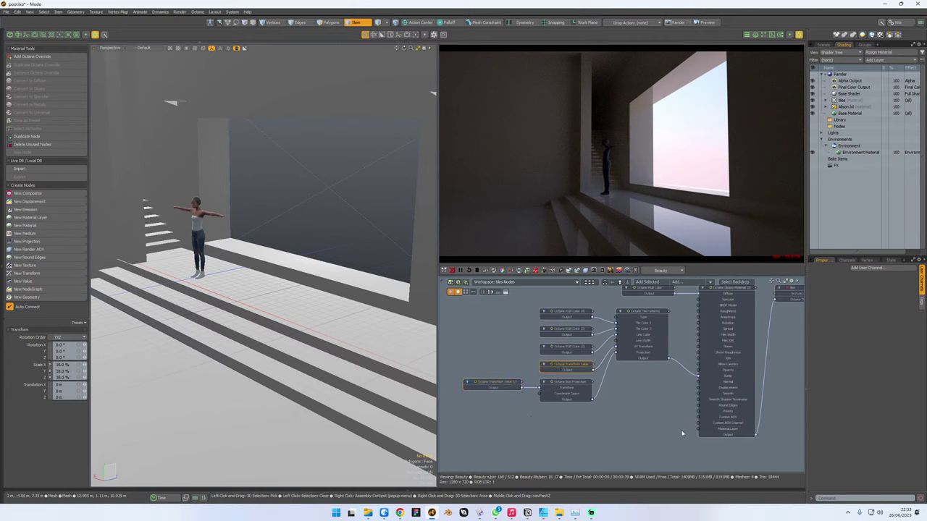
- Inspect the colors of the three RGB Color nodes feeding the Tile Patterns texture
click(572, 351)
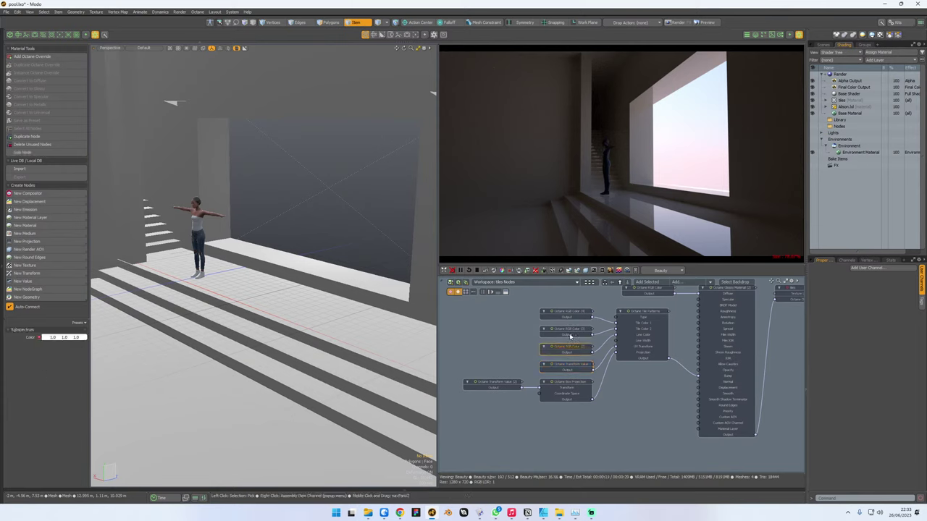
click(570, 331)
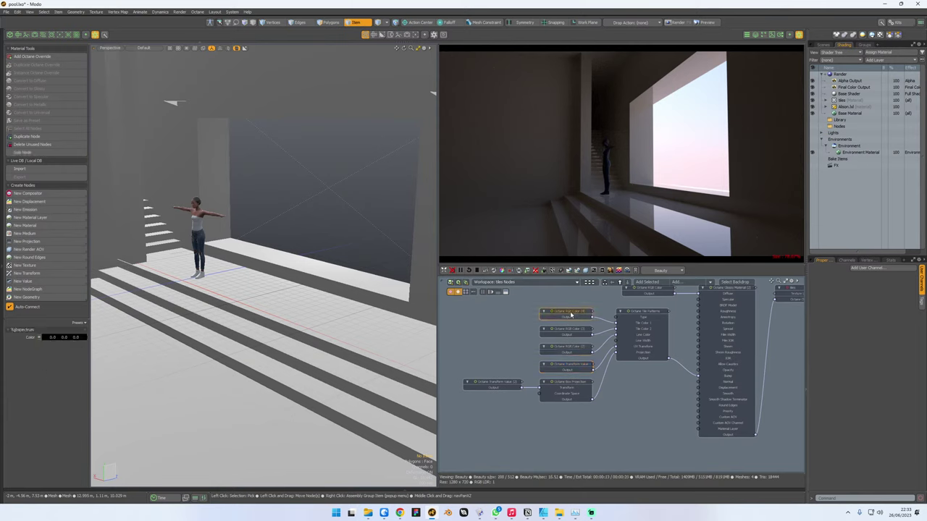
click(571, 315)
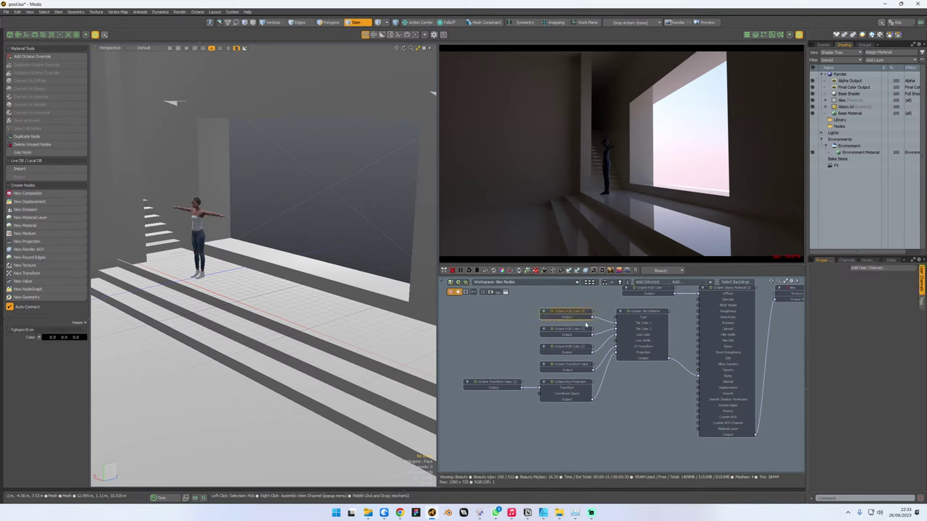
click(641, 419)
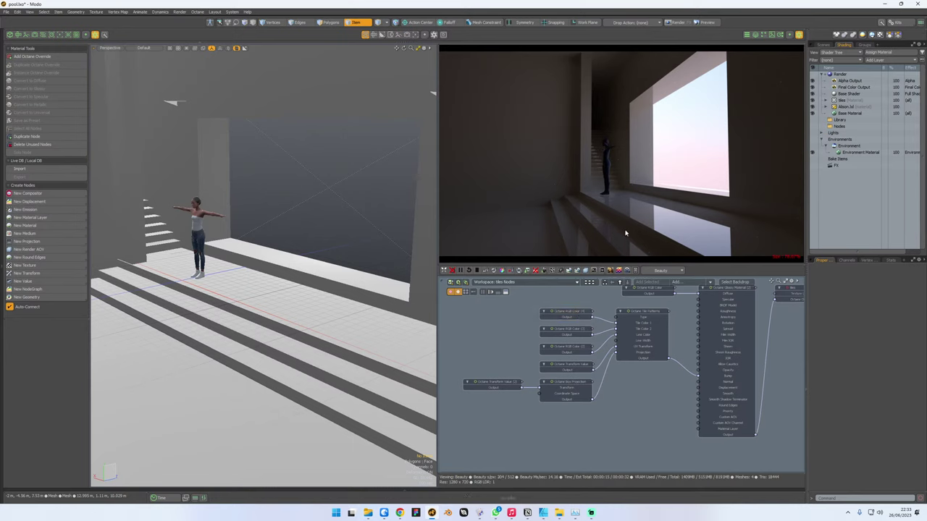
- Try an Octane Clamp texture with a minimum of 0.5 between the Tile Patterns output and the material's Bump, then delete it
middle_drag(638, 386, 613, 397)
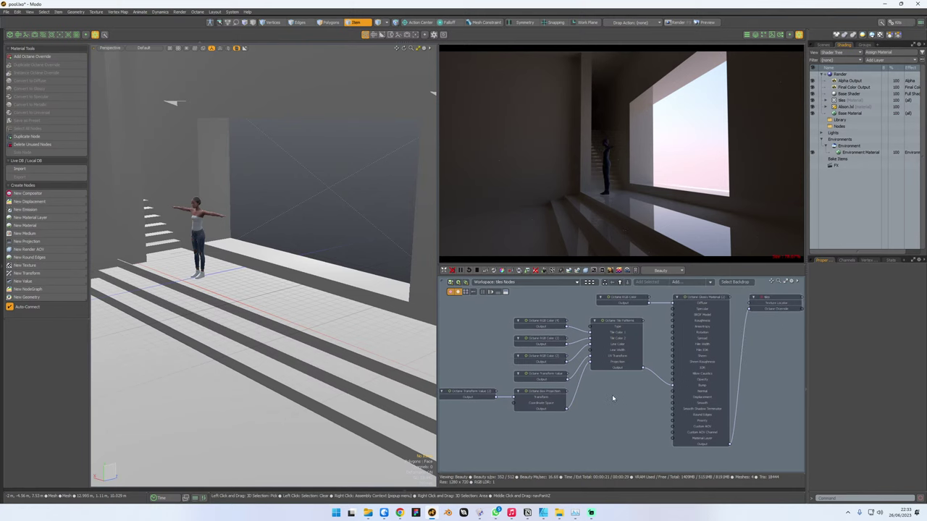
text(ncla)
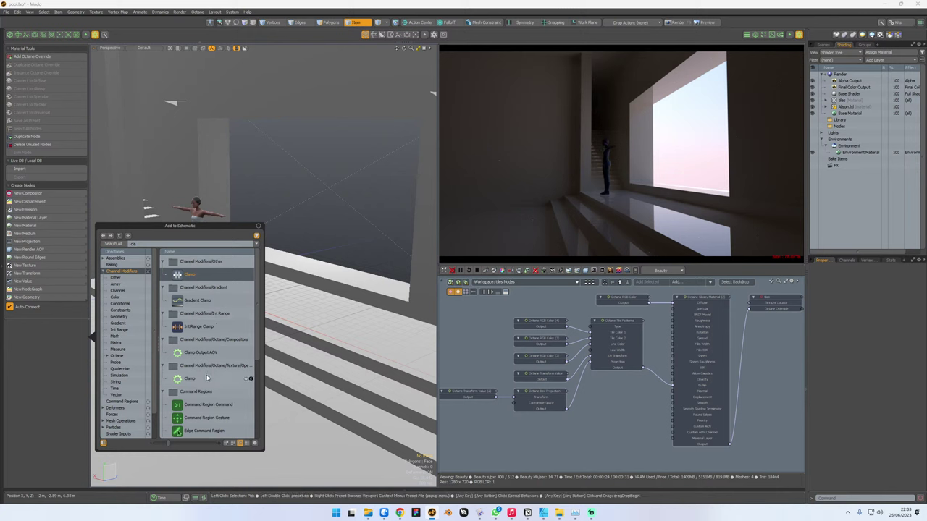
click(205, 379)
double_click(205, 379)
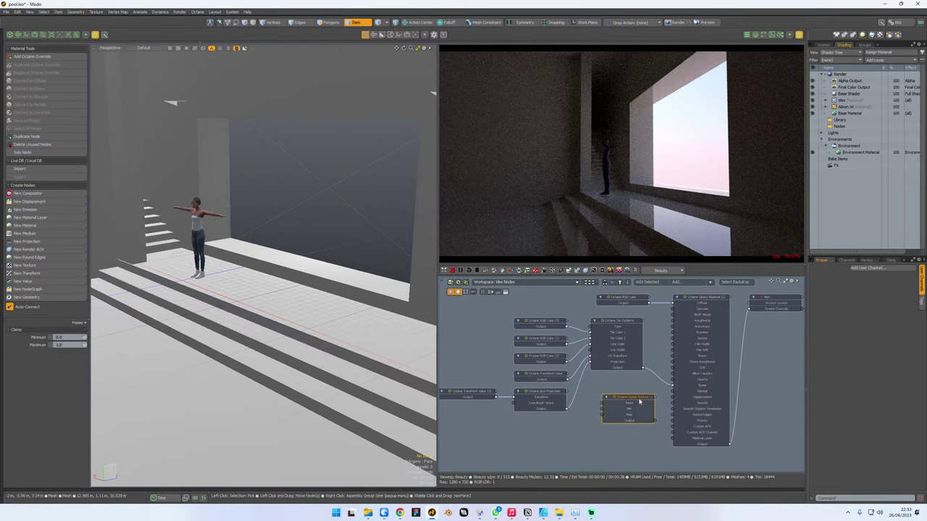
drag(637, 405, 581, 416)
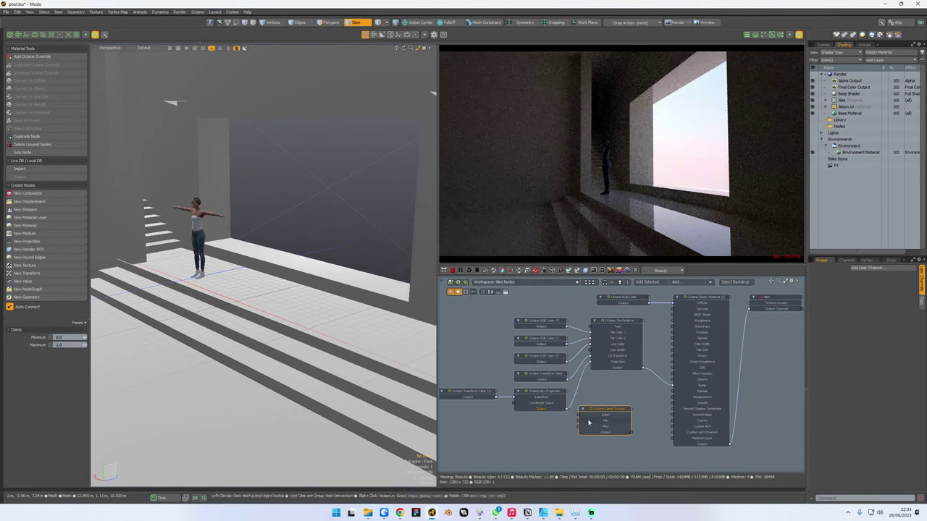
drag(641, 368, 620, 403)
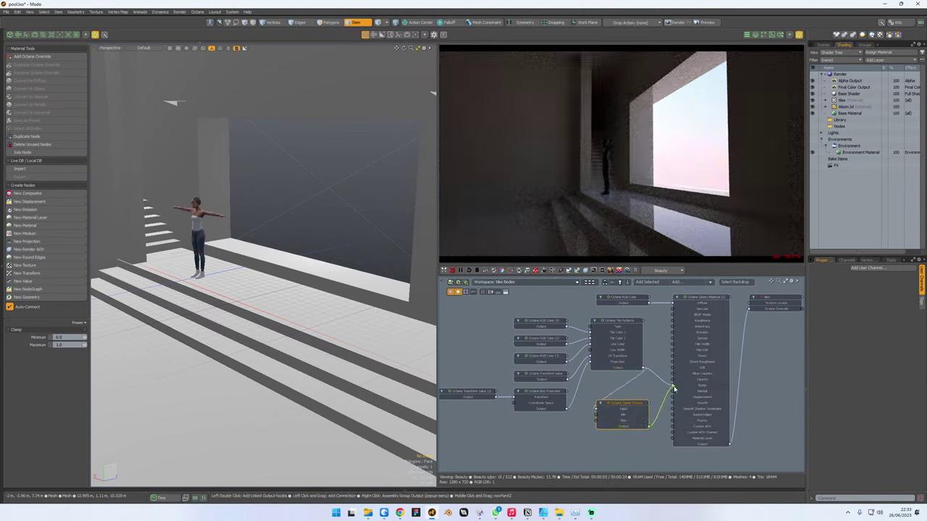
drag(674, 389, 670, 385)
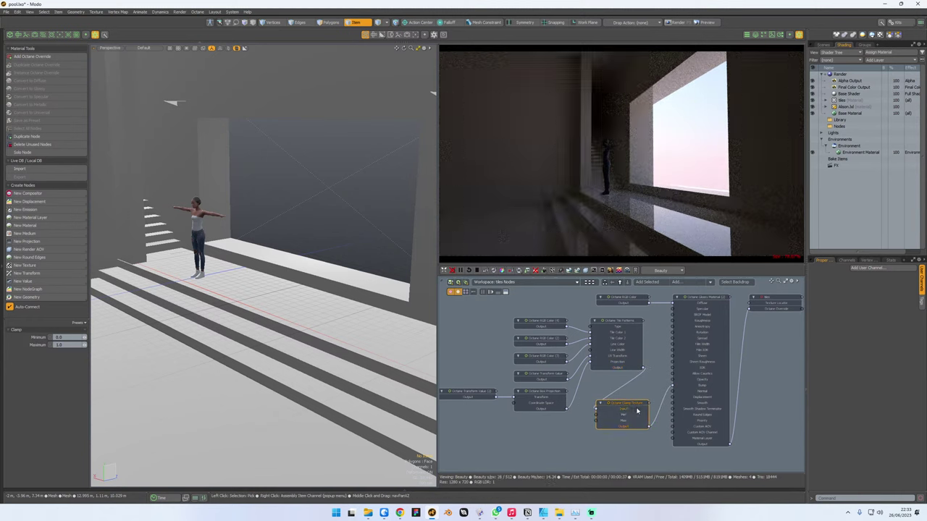
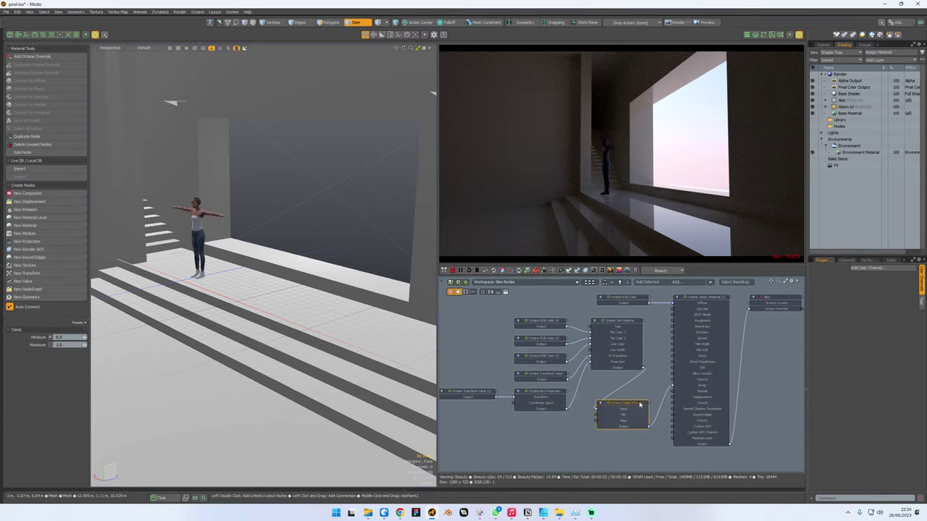
key(Delete)
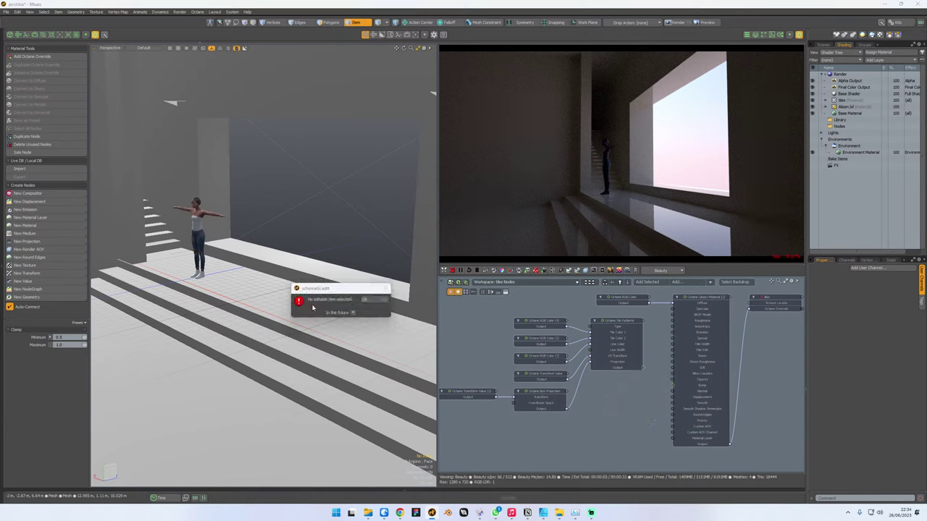
click(363, 300)
- Try an Octane Invert texture between the Tile Patterns output and the glossy material's Bump, then delete it
text(niinvert)
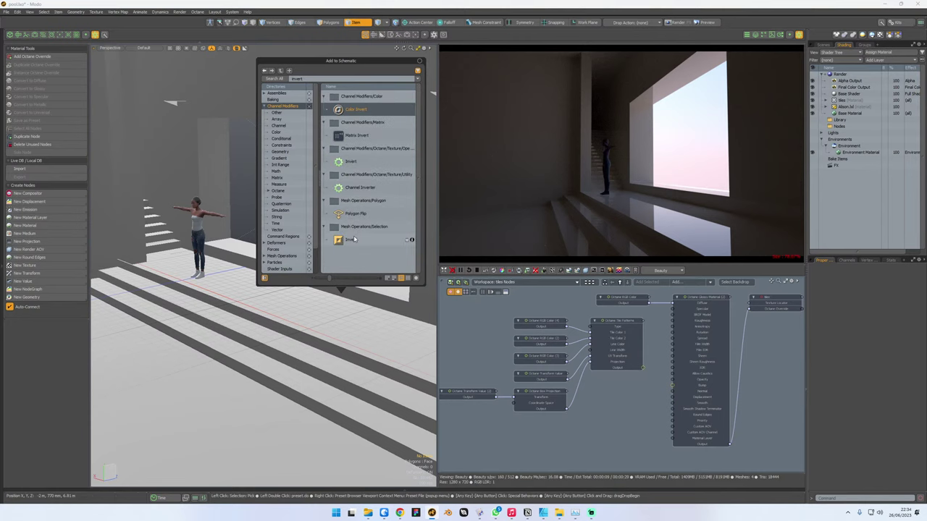
double_click(357, 166)
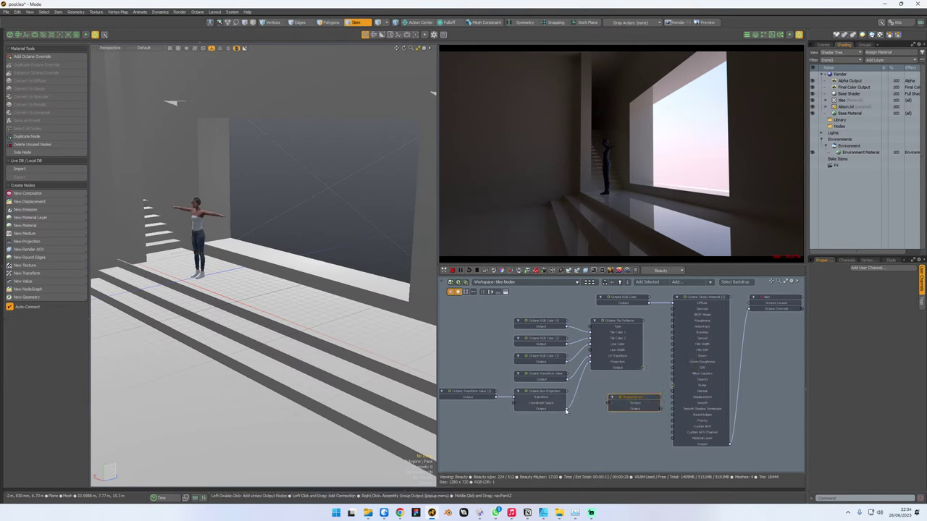
drag(606, 406, 610, 404)
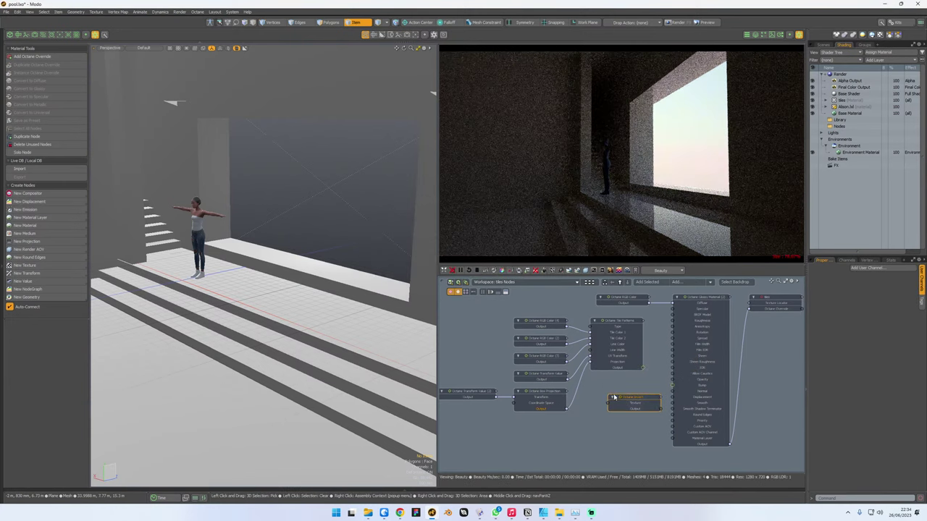
drag(642, 368, 610, 403)
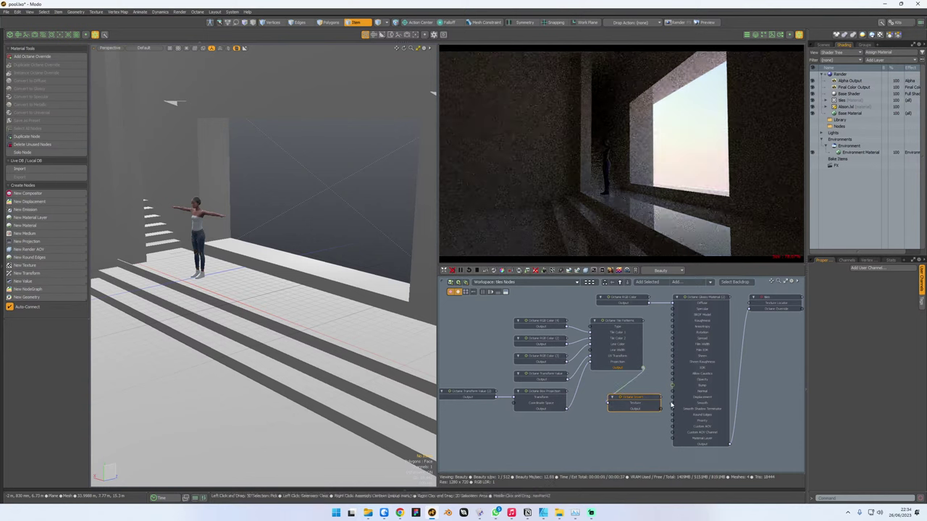
drag(672, 388, 672, 386)
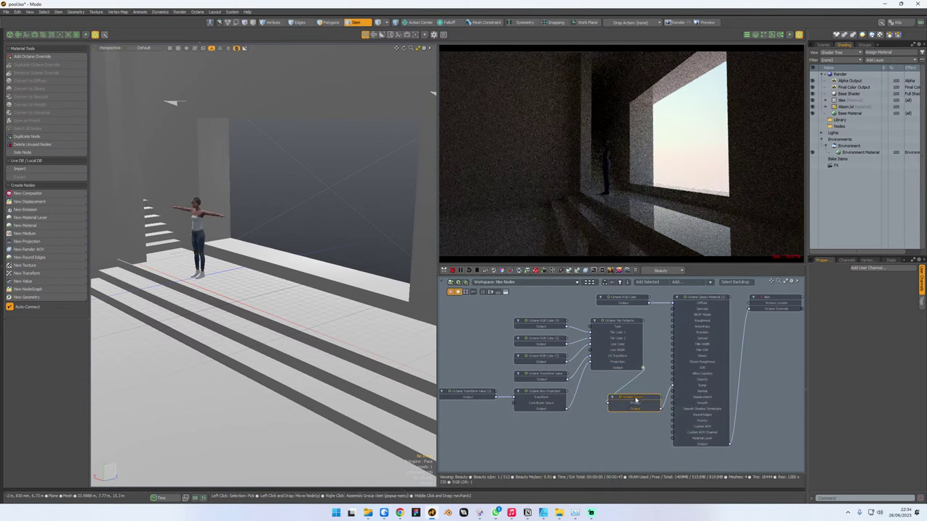
double_click(635, 399)
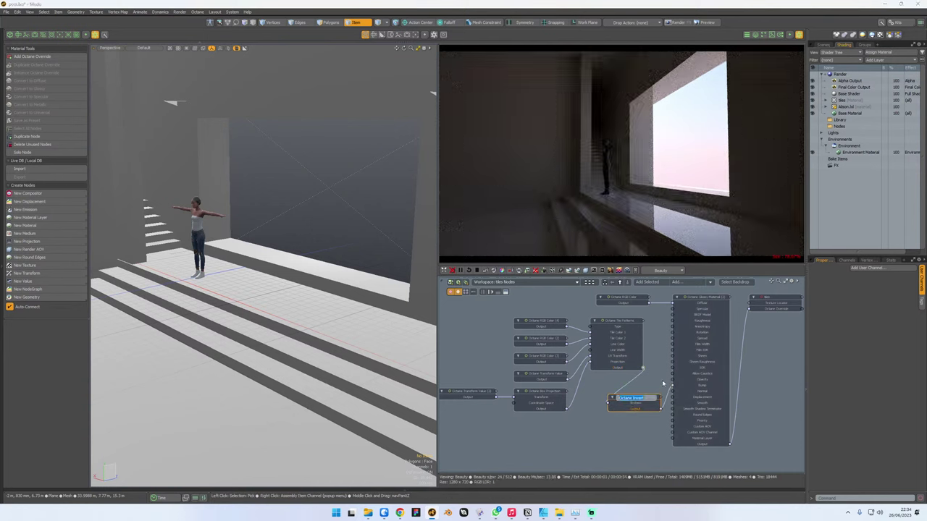
key(Return)
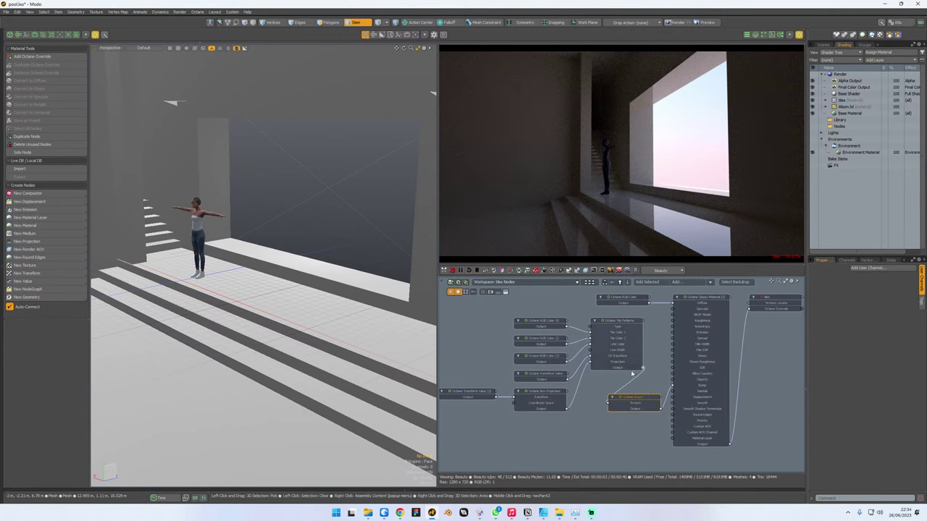
click(621, 418)
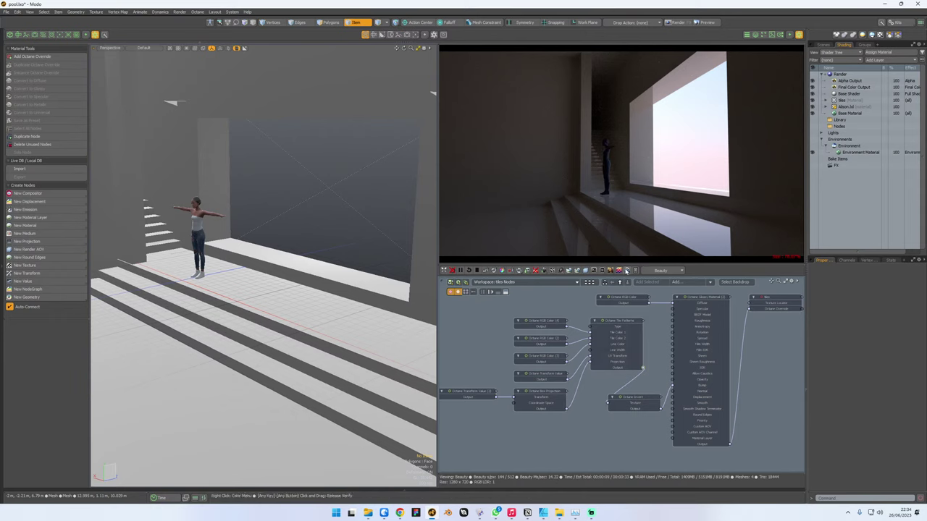
click(648, 398)
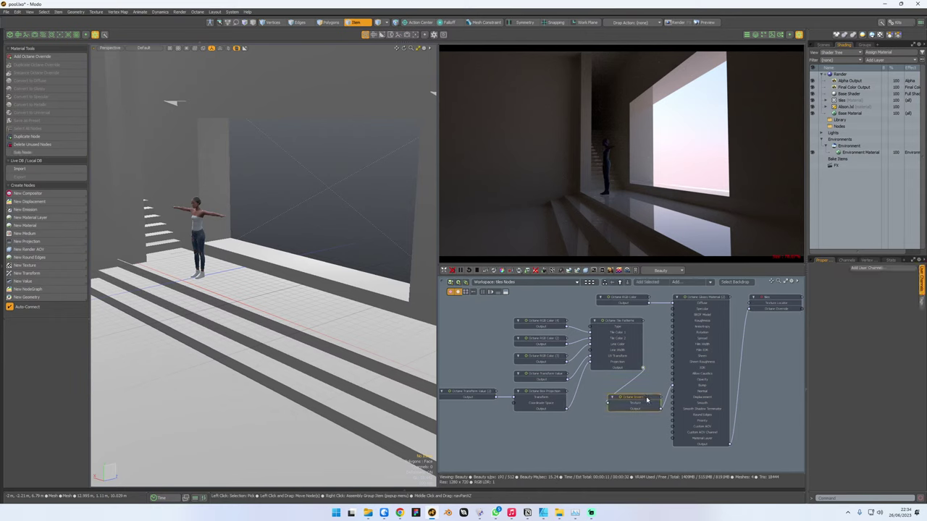
key(Delete)
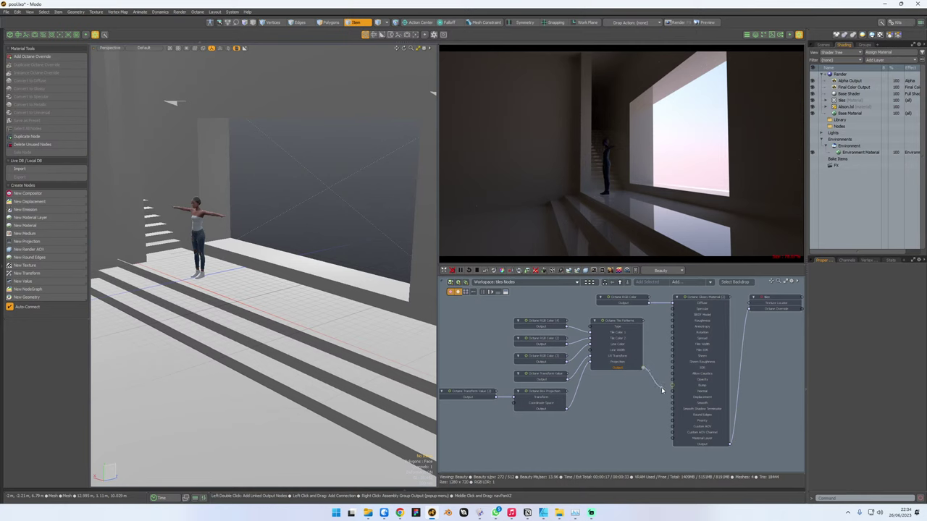
- Connect the Tile Patterns output to the glossy material's Roughness input
drag(661, 389, 672, 326)
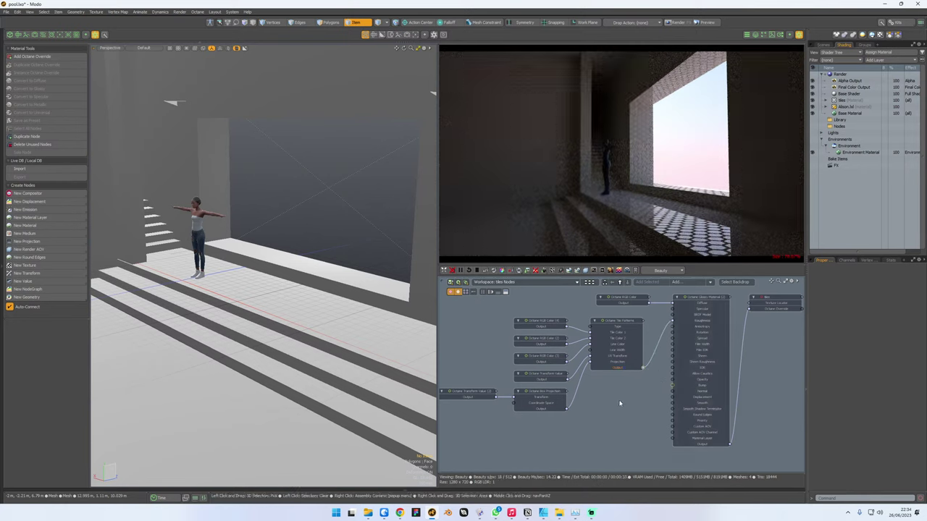
click(68, 265)
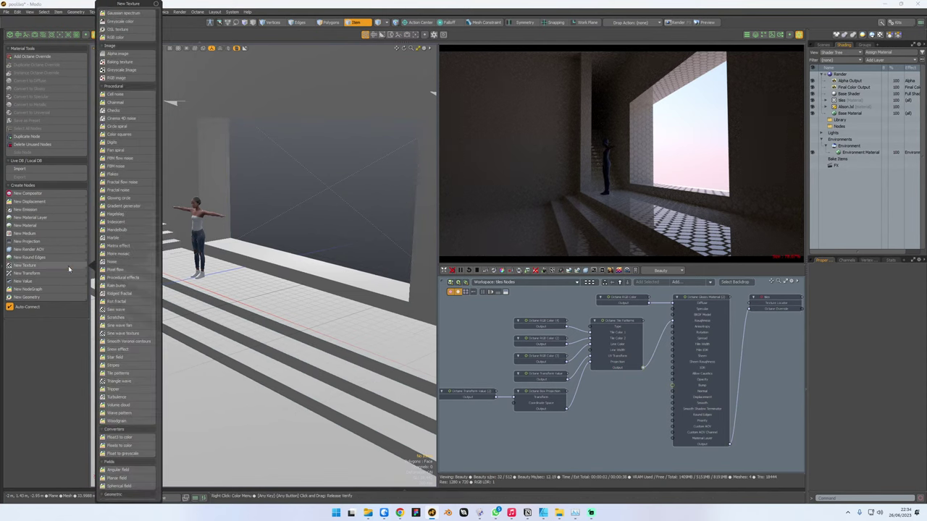
click(466, 313)
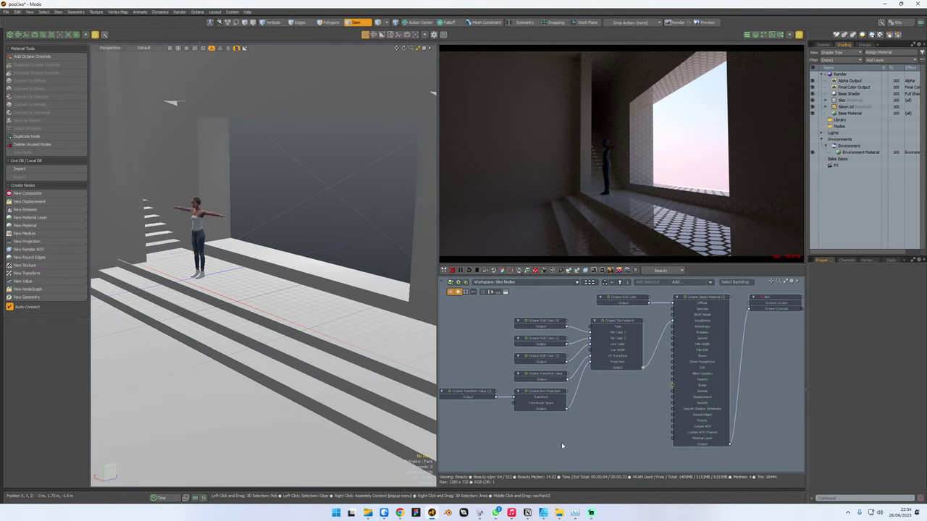
- Disconnect the Transform Value node from the Tile Patterns' UV Transform, try deleting the node, and undo its deletion and move
click(551, 402)
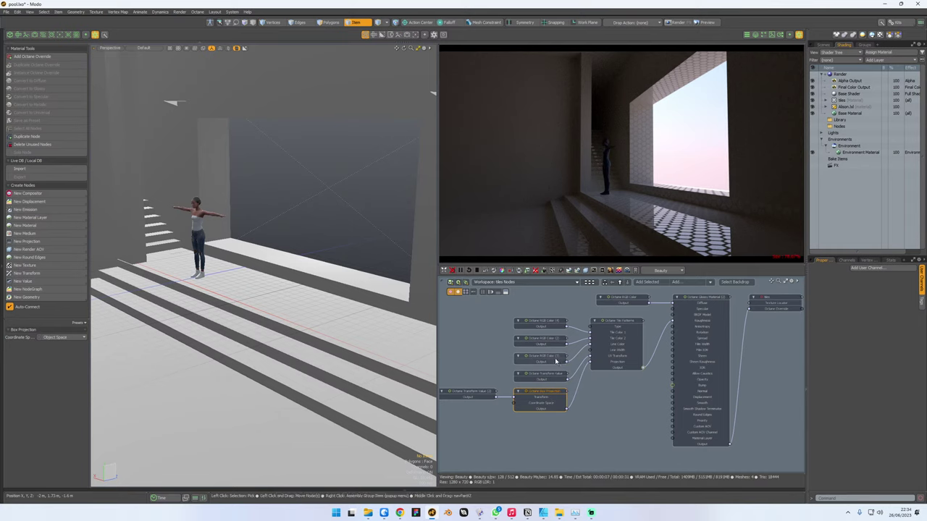
click(552, 376)
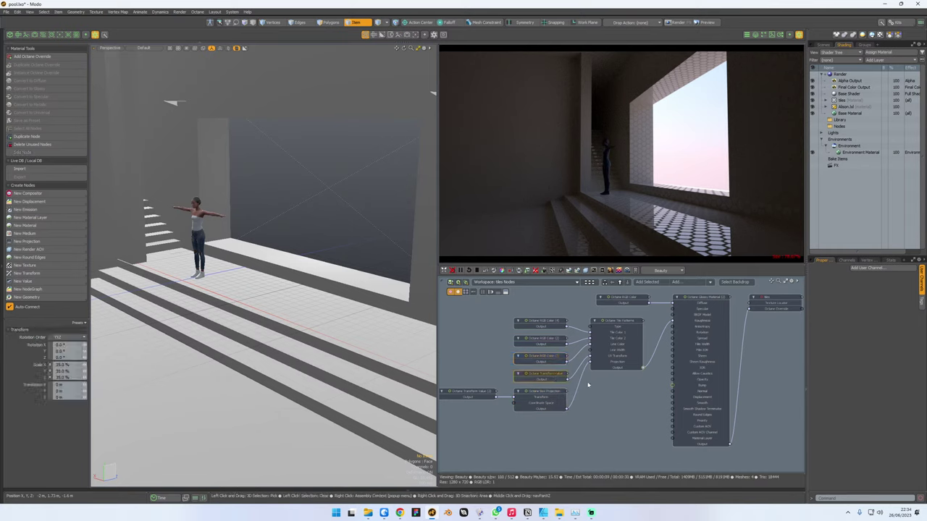
middle_drag(552, 378, 629, 409)
drag(664, 395, 525, 396)
key(Delete)
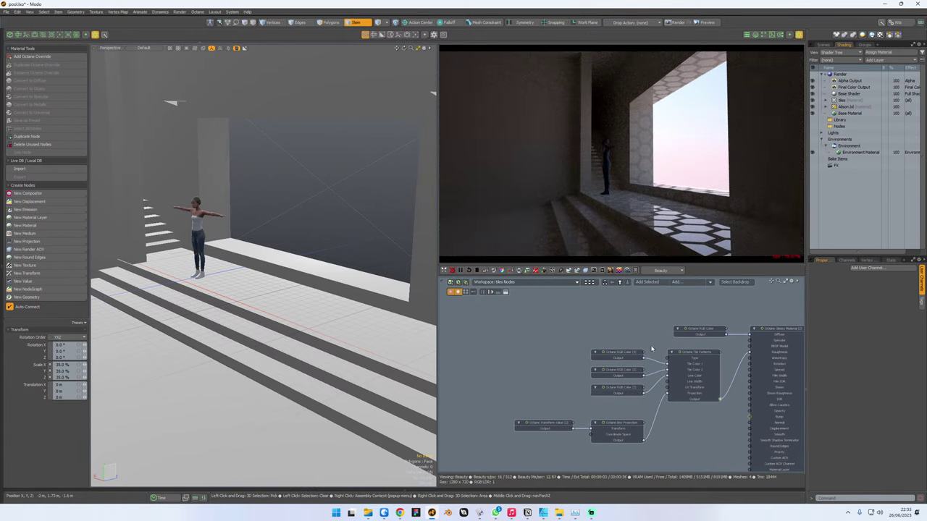
middle_drag(659, 353, 633, 353)
key(ctrl+z)
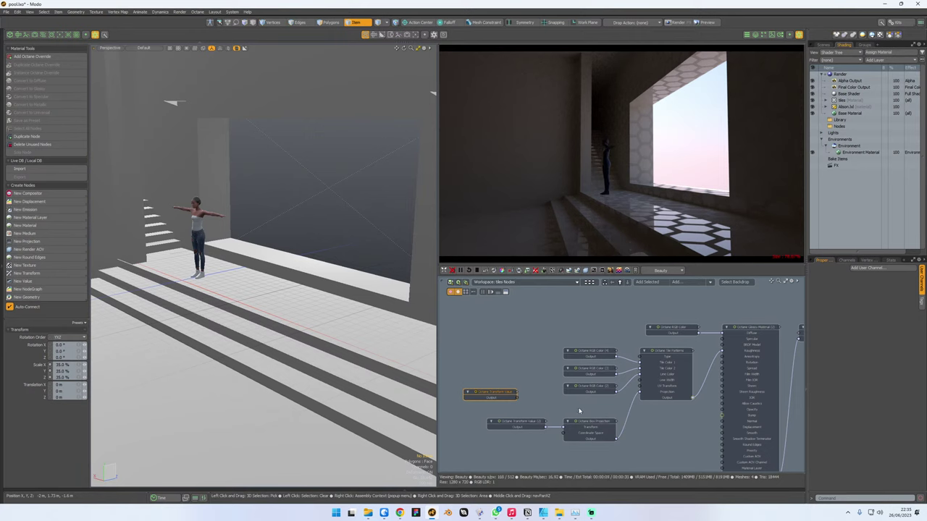
key(ctrl+z)
- Set the box projection's coordinate space to World Space
click(637, 420)
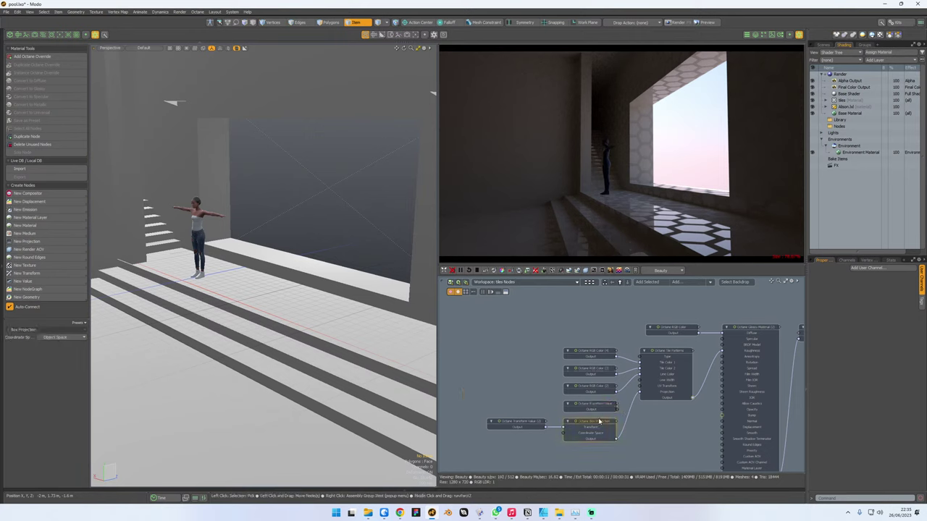
click(590, 427)
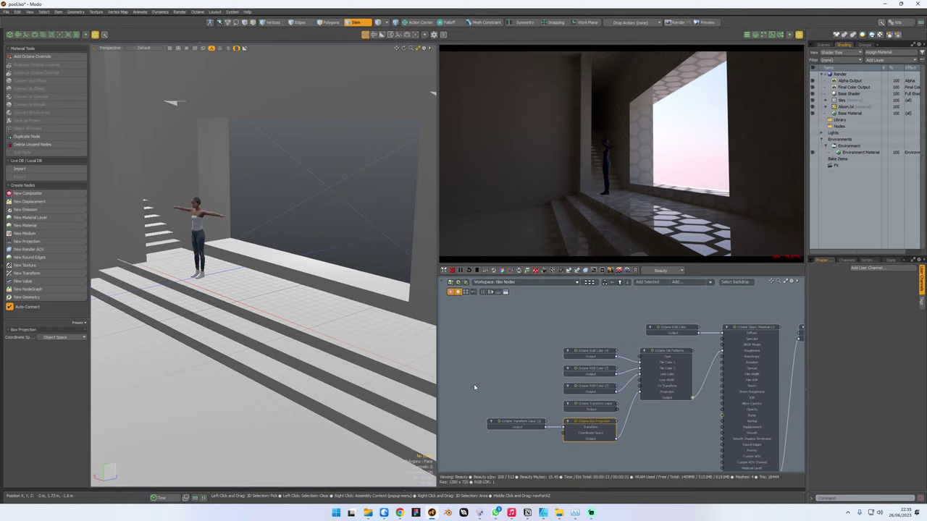
click(71, 330)
click(73, 331)
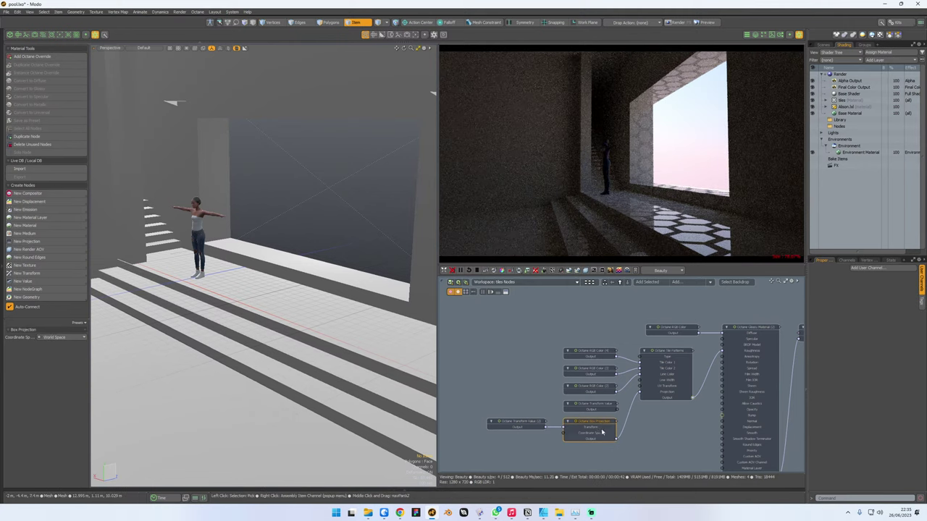
click(671, 437)
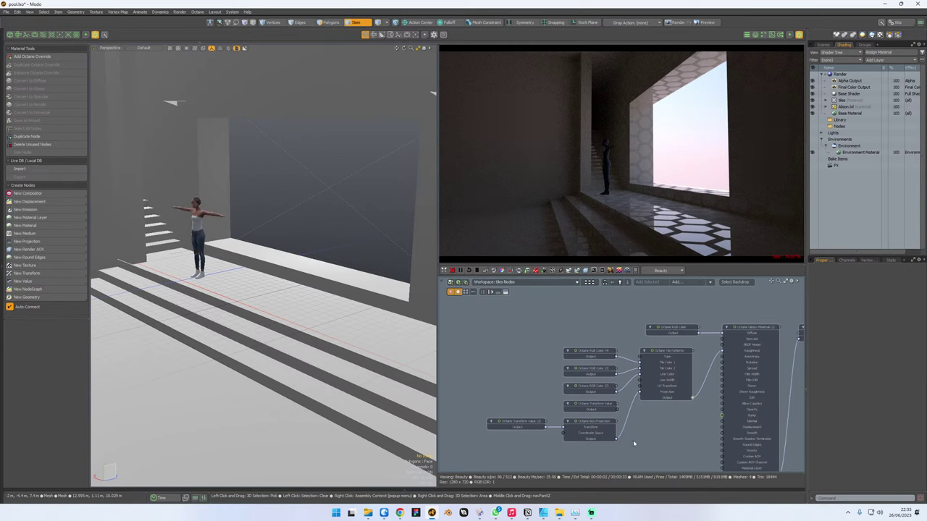
- Add an Octane Noise texture to the tile material's node graph
click(50, 265)
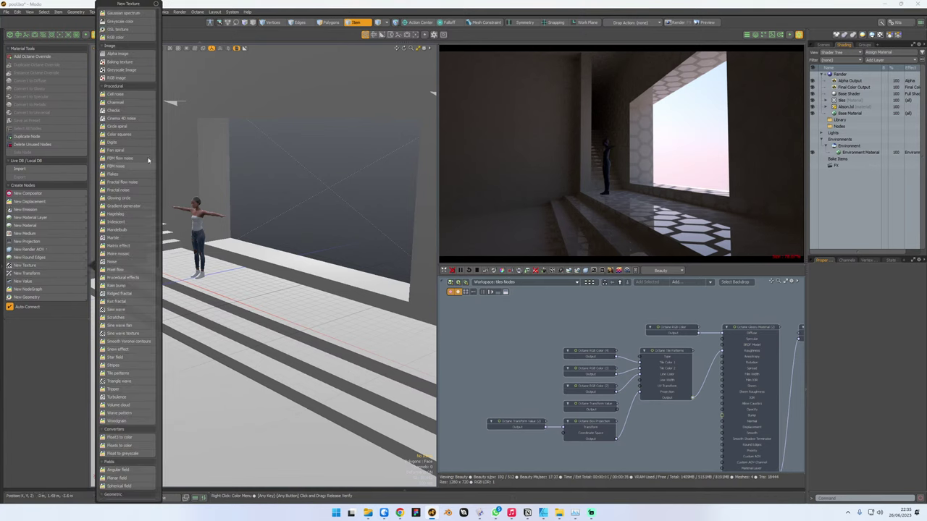
click(115, 263)
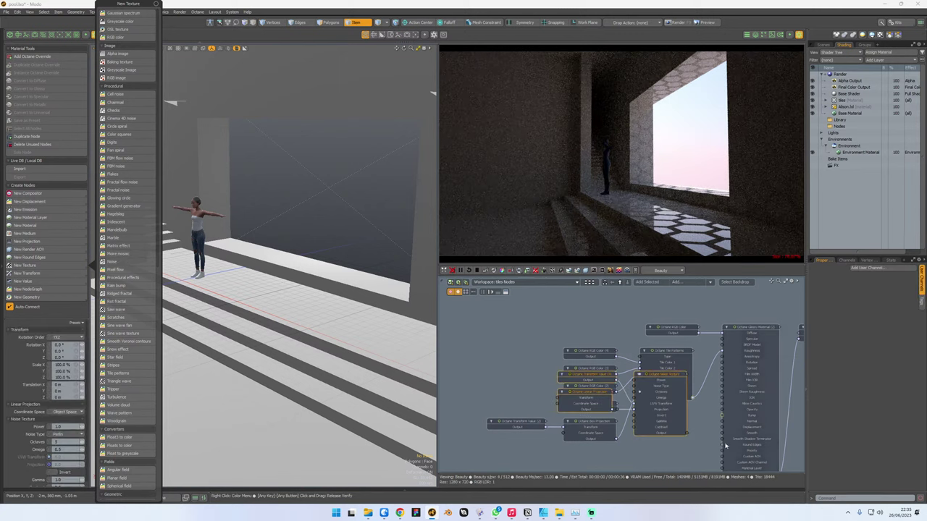
- Place the noise nodes below the tile pattern nodes and connect the Noise Texture output to the glossy material's Bump input
middle_drag(652, 465, 572, 393)
drag(598, 443, 639, 352)
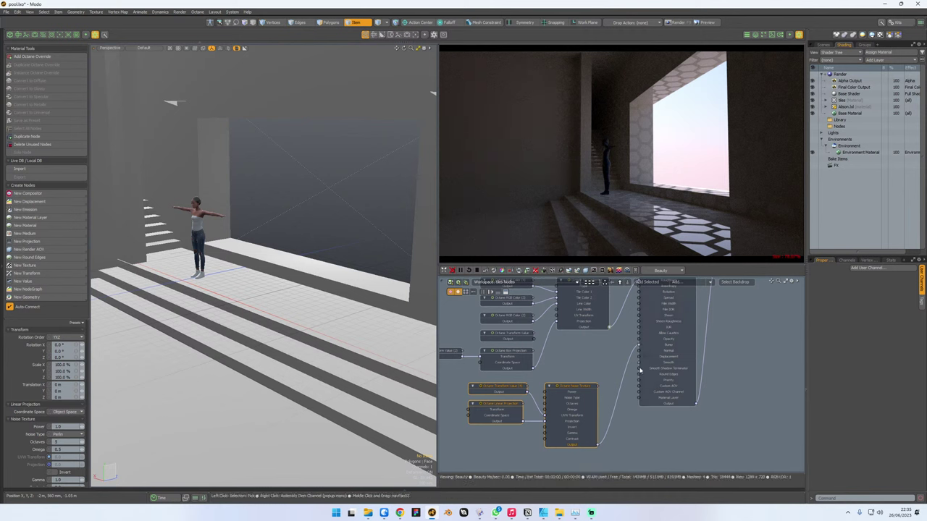
middle_drag(612, 368, 618, 385)
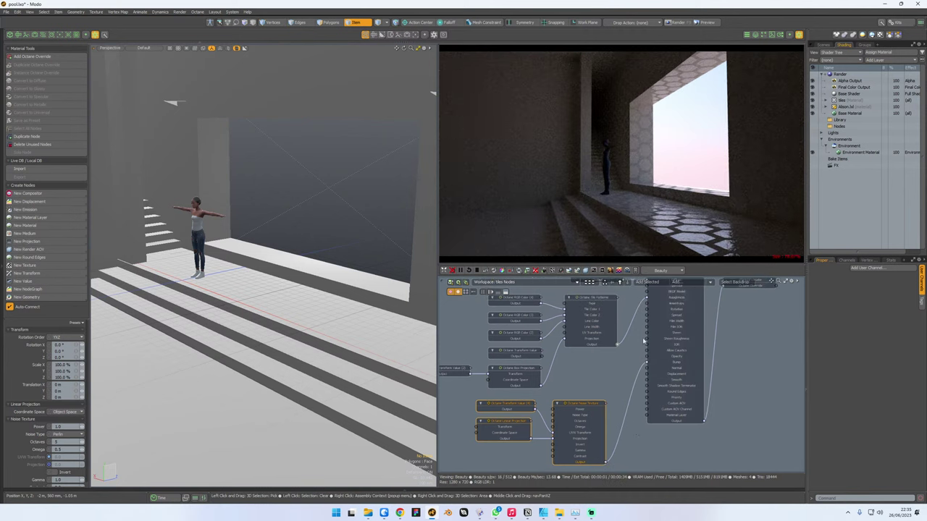
middle_drag(562, 407, 578, 386)
click(487, 380)
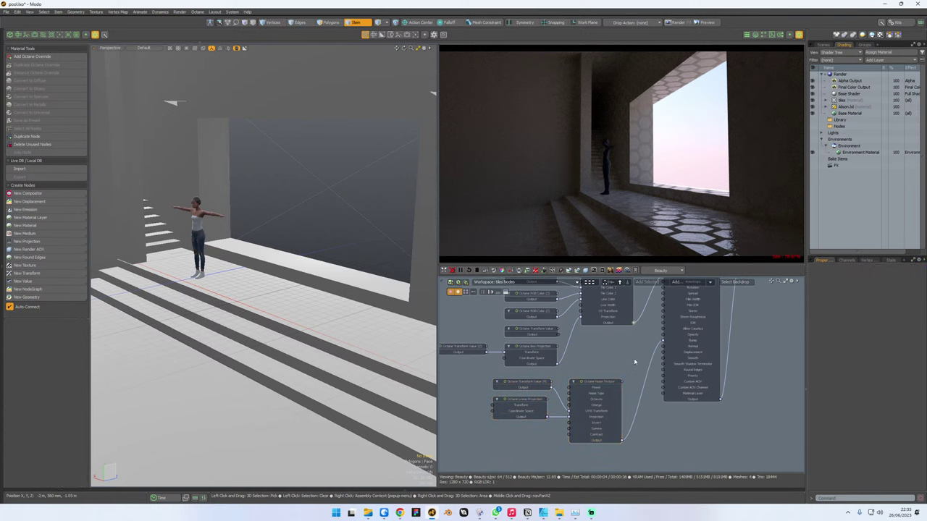
- Disconnect the Tile Patterns output from the glossy material's Roughness input
middle_drag(635, 362, 619, 391)
drag(642, 312, 625, 350)
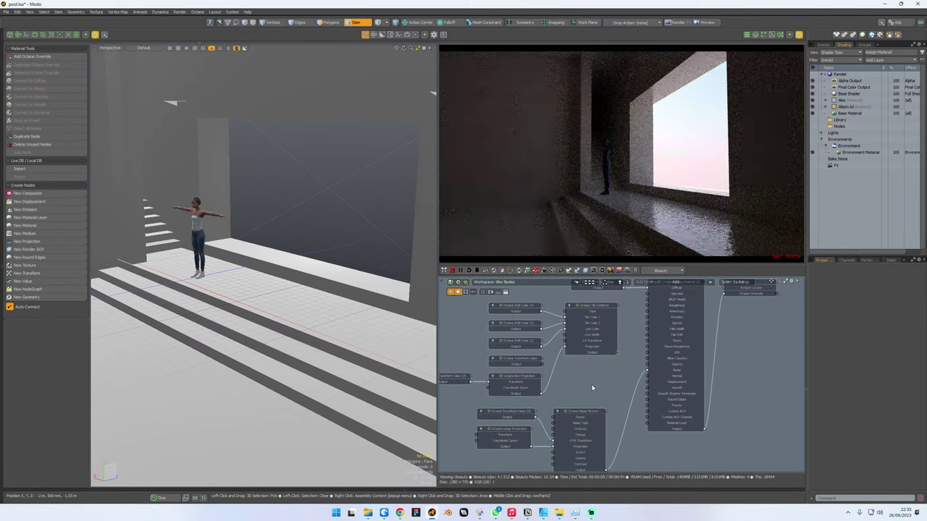
- Search the node presets for a math operator and place a Boolean Logic Operator node below the Tile Patterns node
text(n)
text(math)
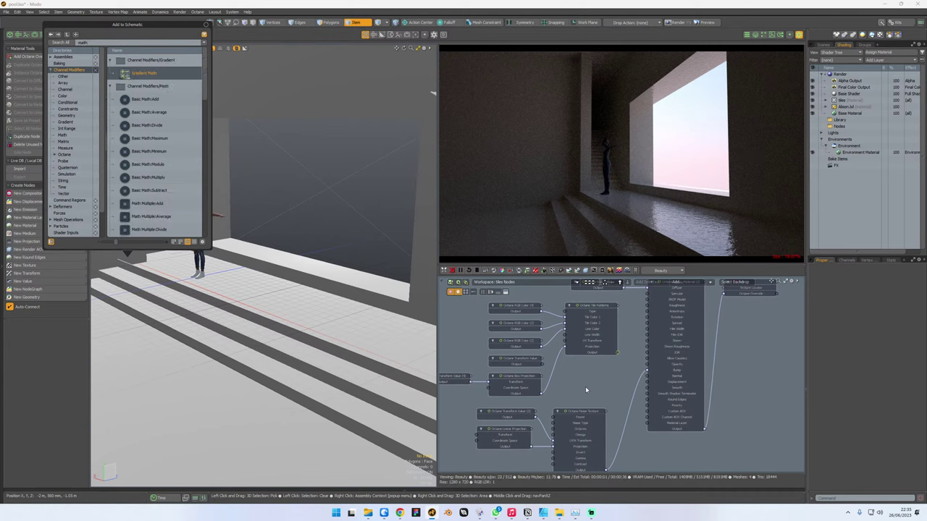
key(BackSpace)
key(BackSpace)
key(BackSpace)
text(operat)
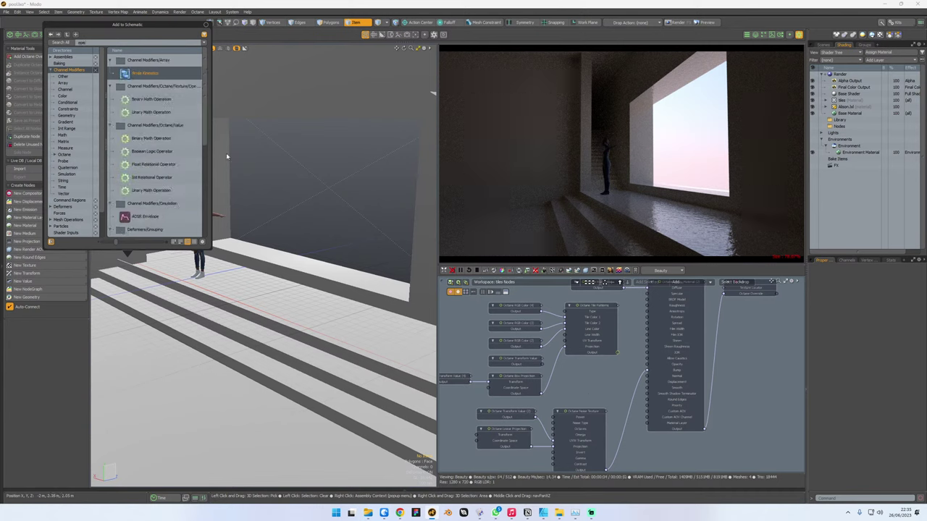
text(o)
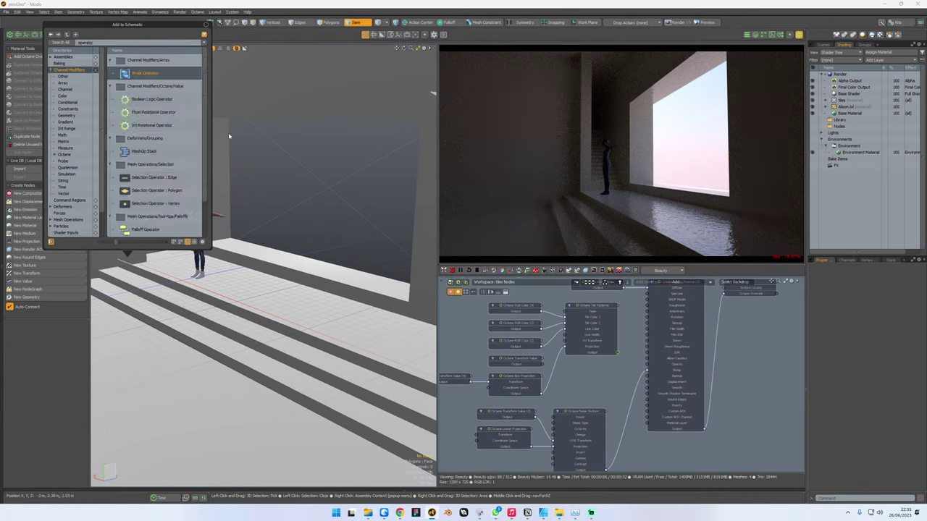
text(r)
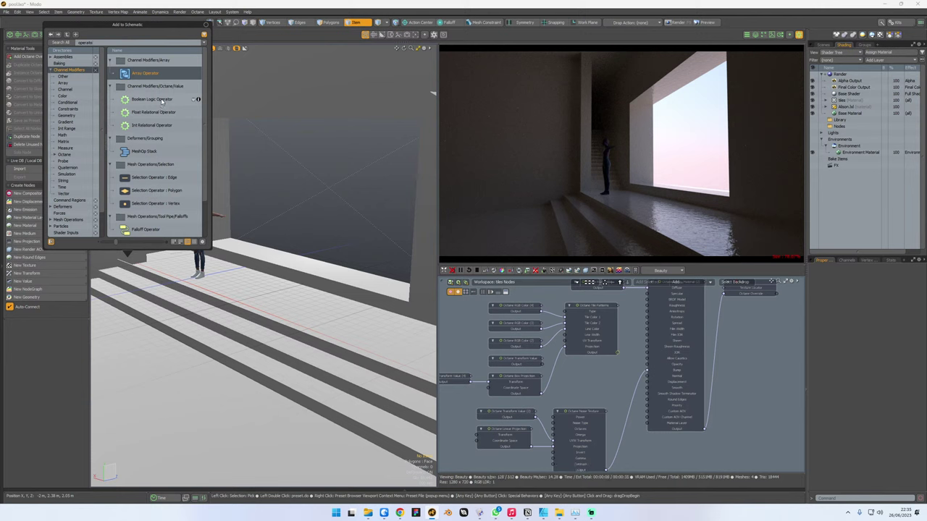
double_click(162, 101)
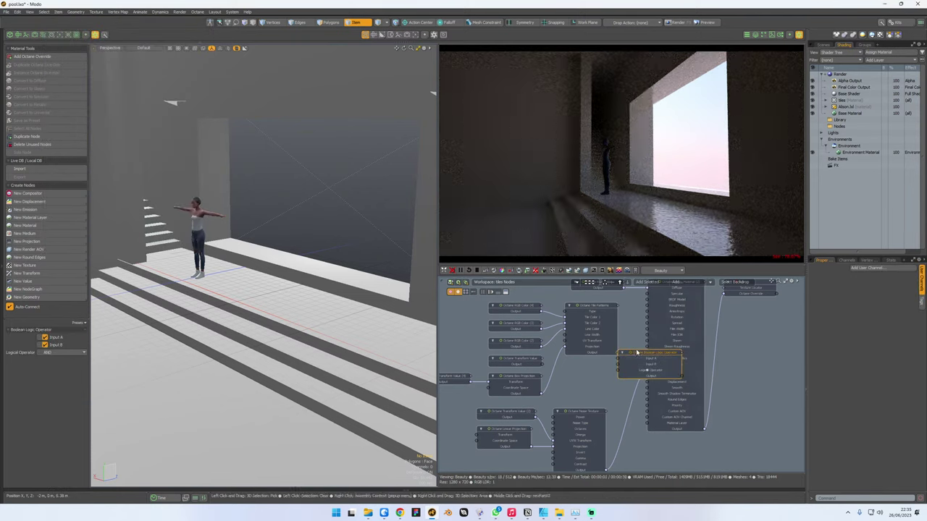
drag(640, 359, 591, 370)
- Check the Boolean Logic Operator's logical operator choices and delete the node
double_click(600, 368)
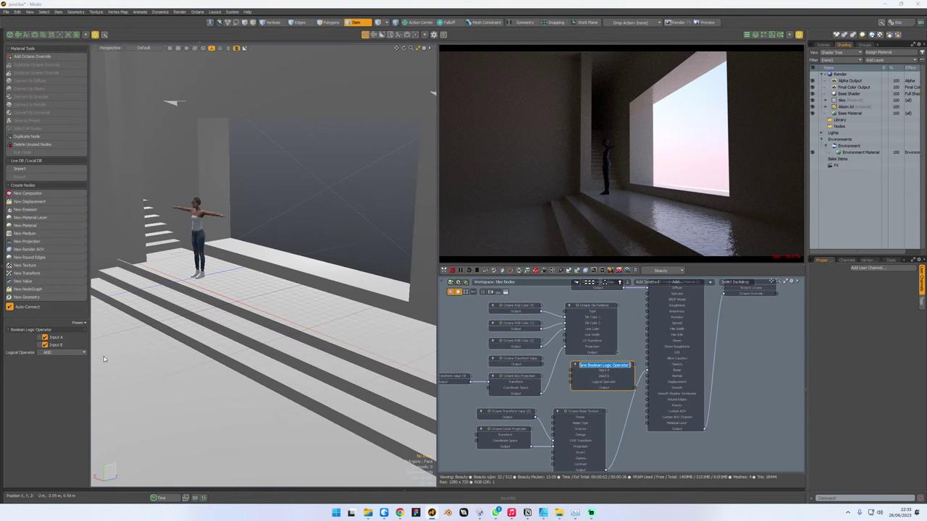
click(79, 353)
click(594, 369)
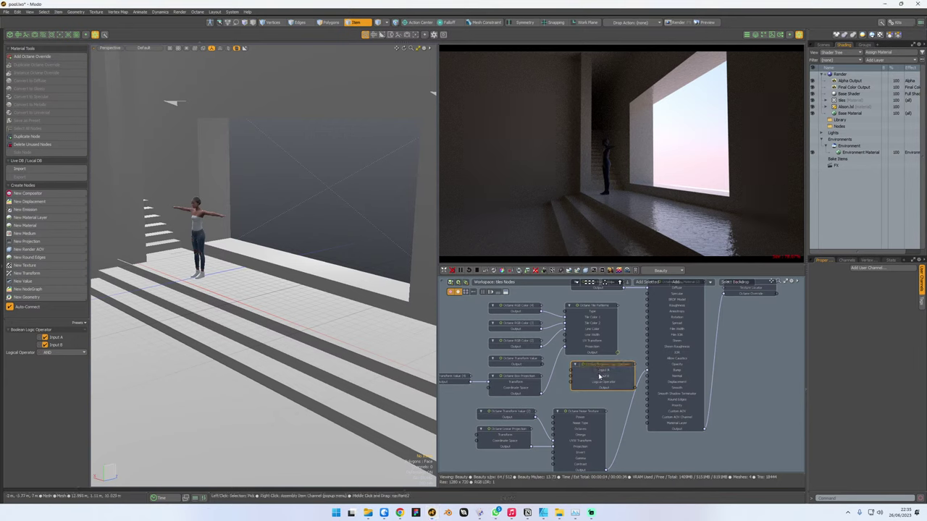
double_click(599, 372)
click(630, 353)
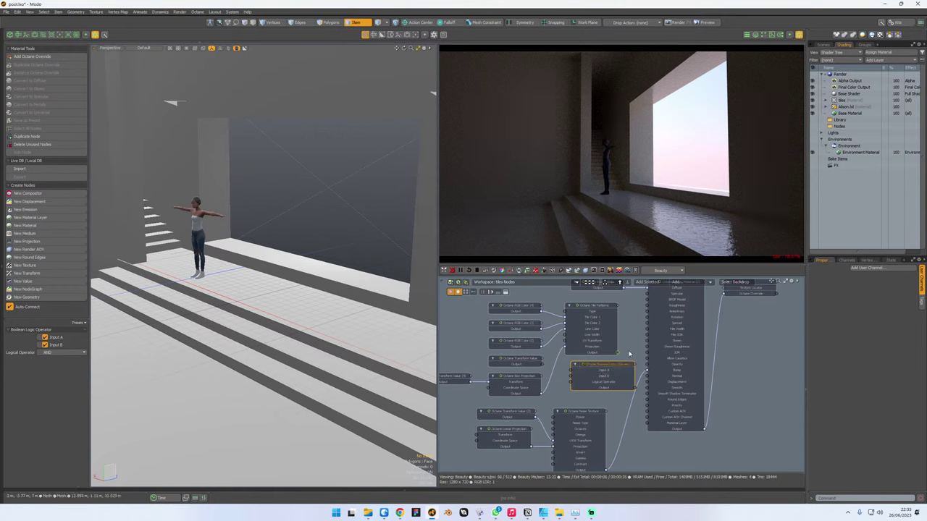
key(Delete)
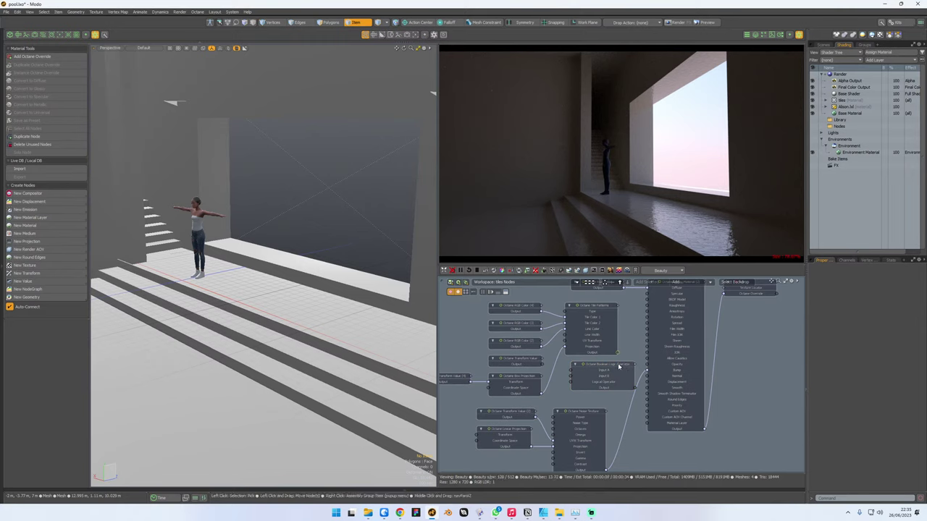
click(621, 367)
key(Delete)
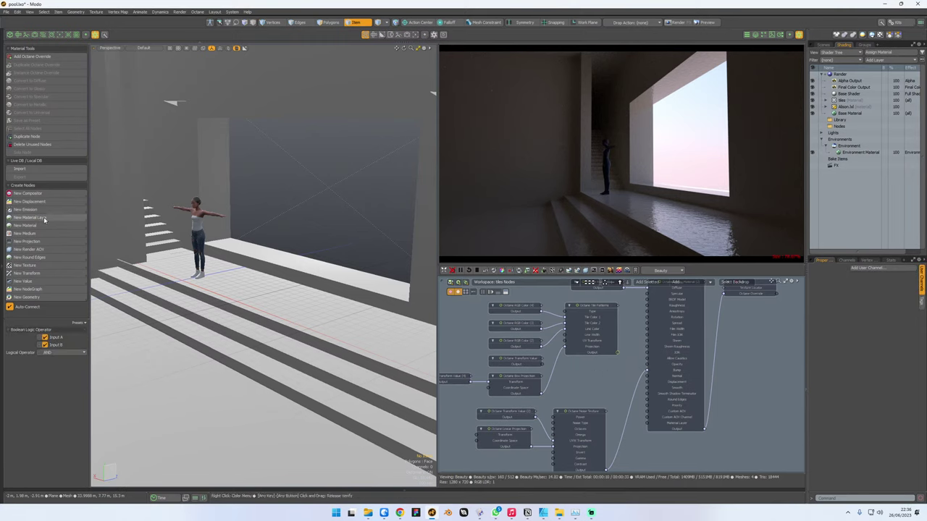
- Add a Binary Math Operation value node with its float inputs and place the group below the noise nodes
click(50, 281)
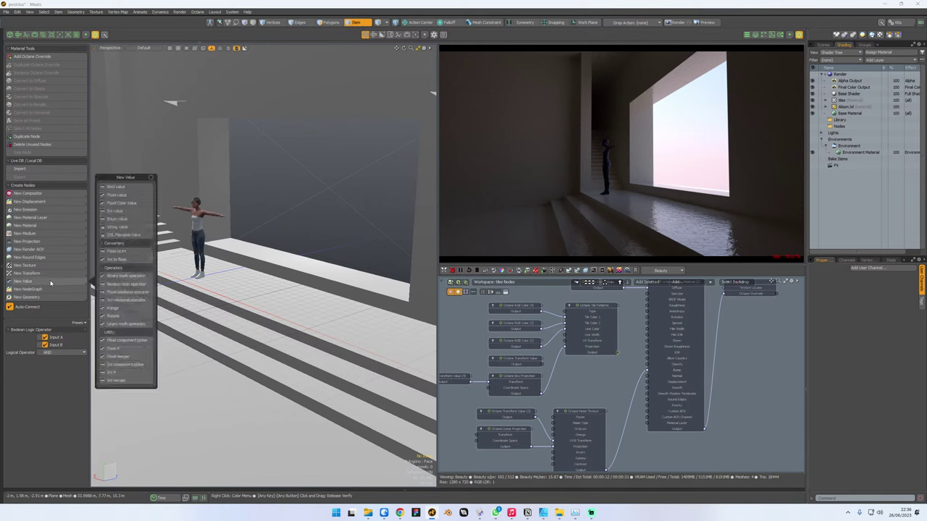
click(127, 276)
drag(622, 355, 572, 413)
middle_drag(574, 414, 582, 292)
drag(599, 299, 676, 395)
middle_drag(570, 380, 540, 421)
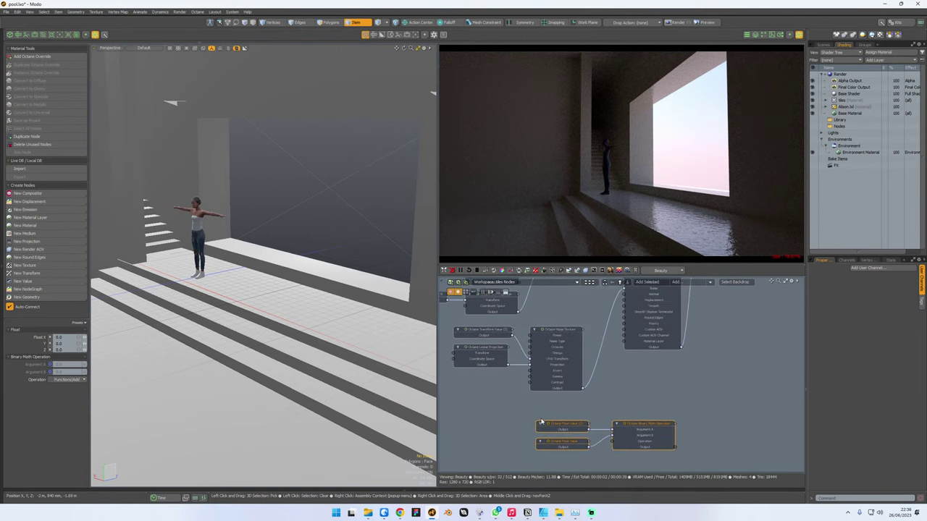
- Move the Noise Texture with its transform and projection nodes away from the material node to make room
drag(456, 325, 570, 392)
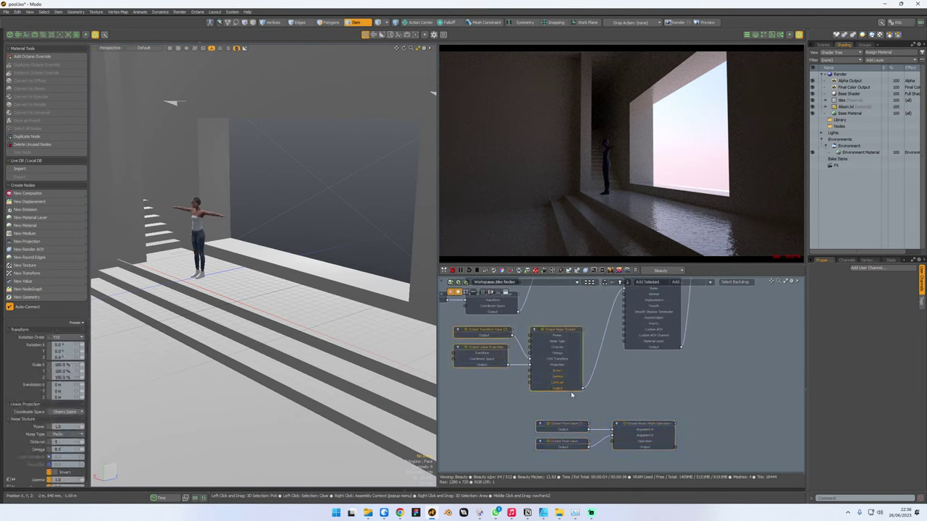
drag(567, 330, 514, 336)
click(637, 392)
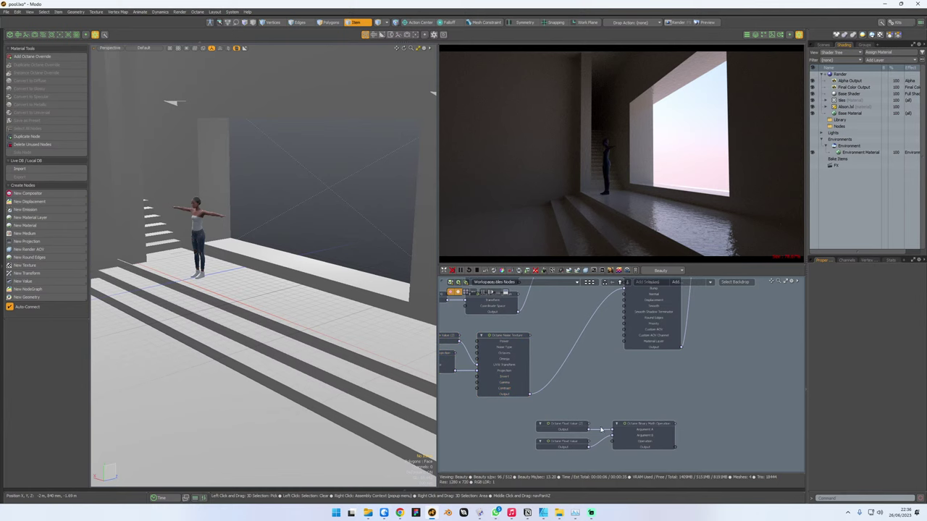
- Disconnect the two Float Value nodes from the Binary Math Operation and delete them
drag(611, 430, 599, 443)
click(557, 424)
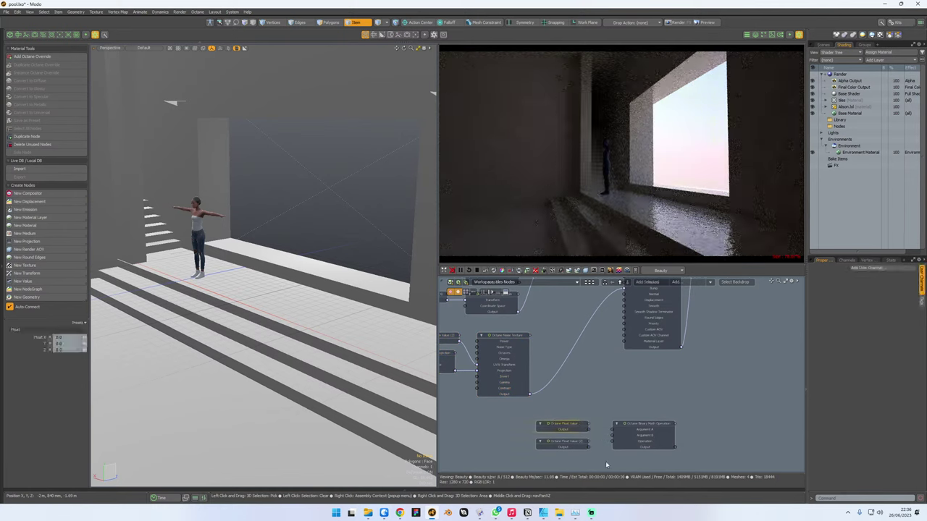
key(Delete)
key(Delete)
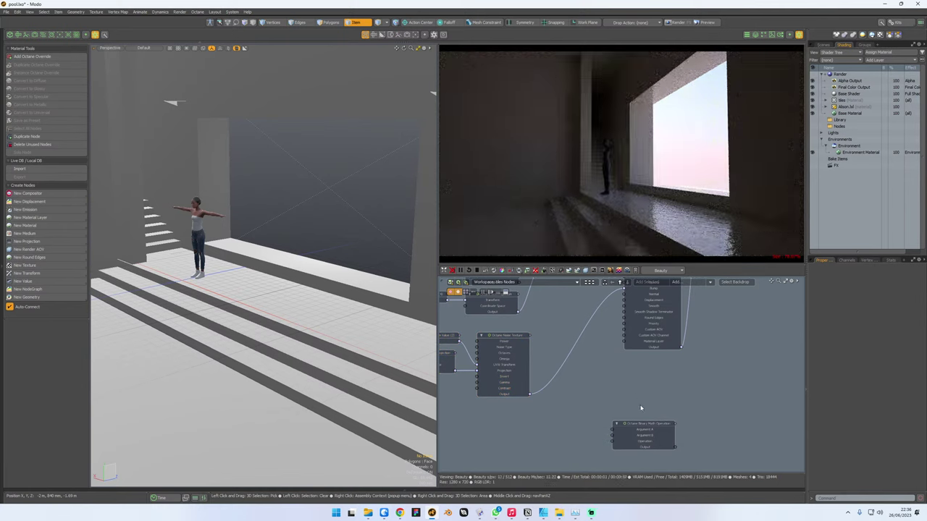
- Disconnect the noise from Bump, try to connect it to the Binary Math Operation, and remove the math node
drag(642, 423, 589, 340)
middle_drag(591, 348, 588, 408)
drag(624, 349, 557, 417)
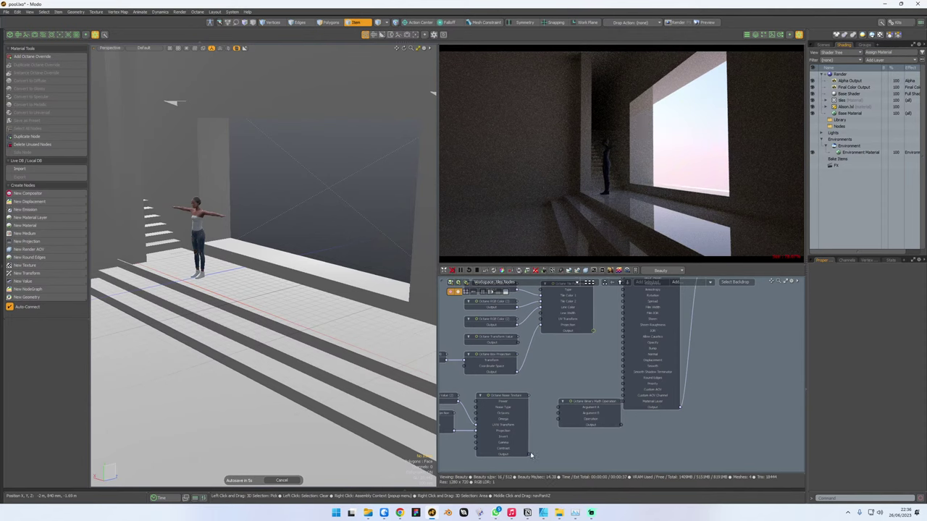
drag(530, 452, 558, 418)
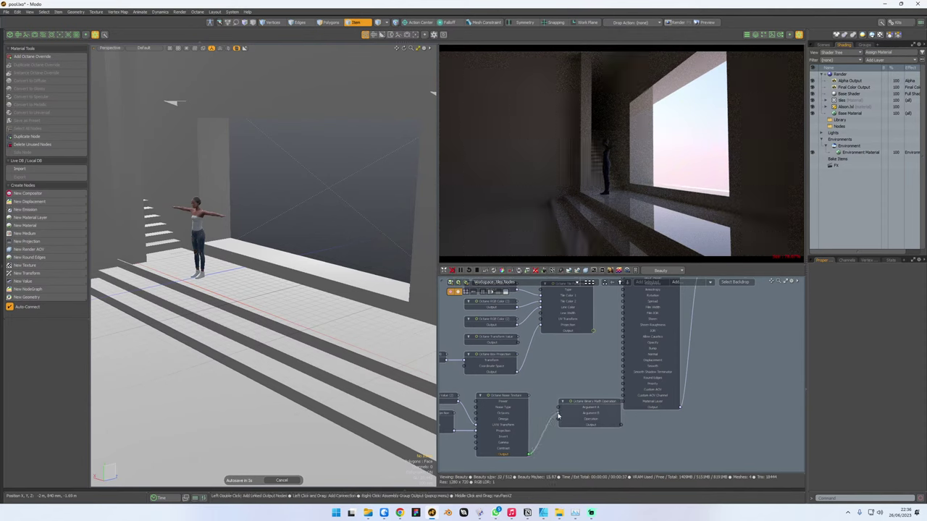
click(547, 263)
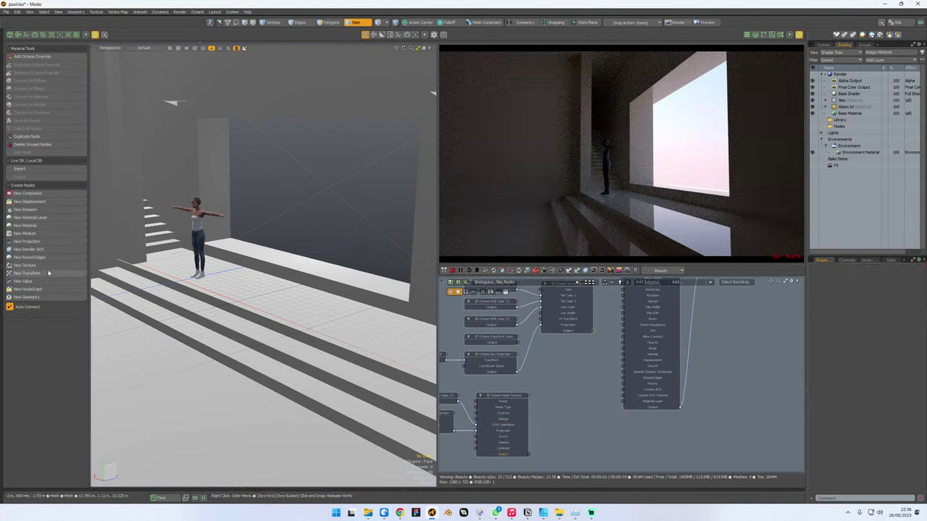
- Add an Octane Mix Texture node and place it below the Tile Patterns node
click(75, 266)
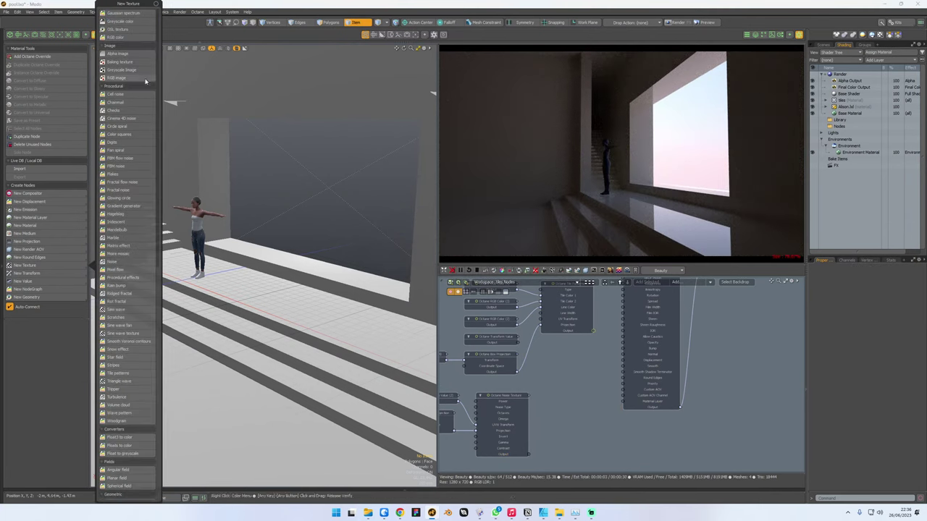
click(582, 418)
key(Tab)
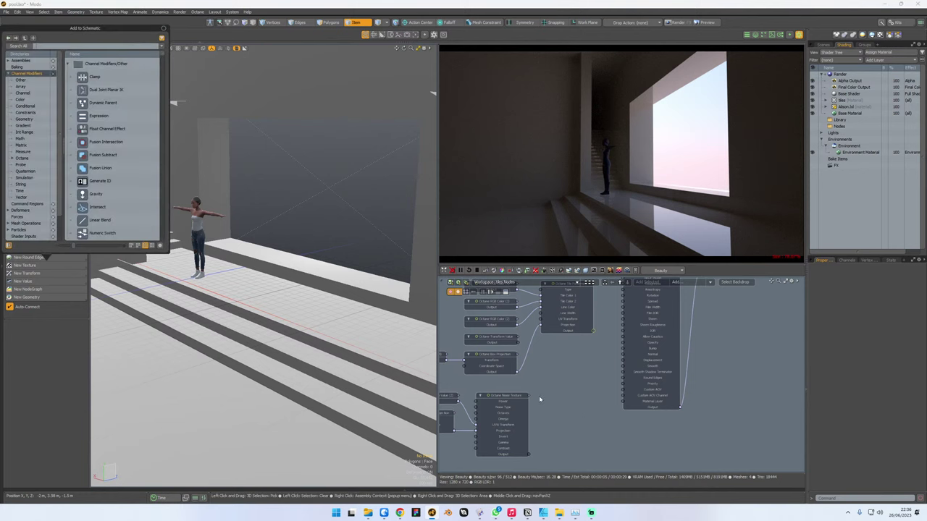
text(mix)
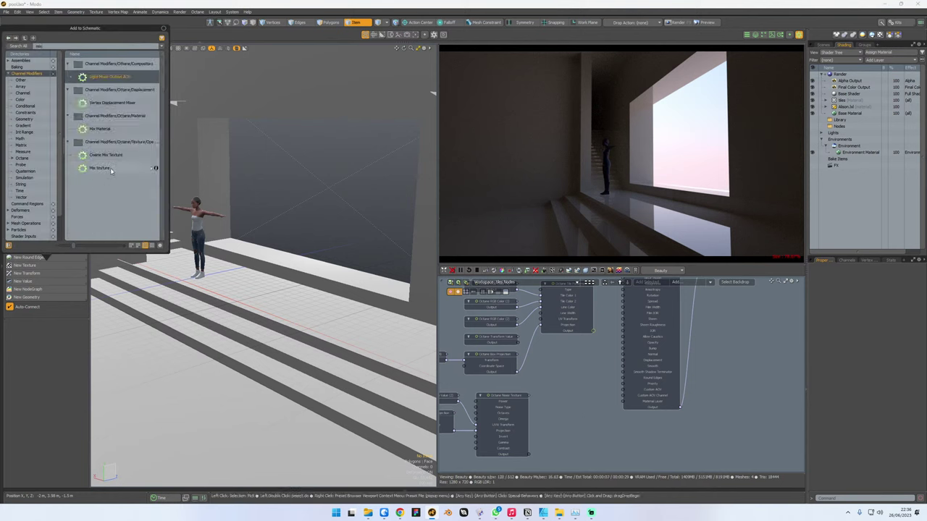
click(99, 167)
drag(646, 353, 568, 367)
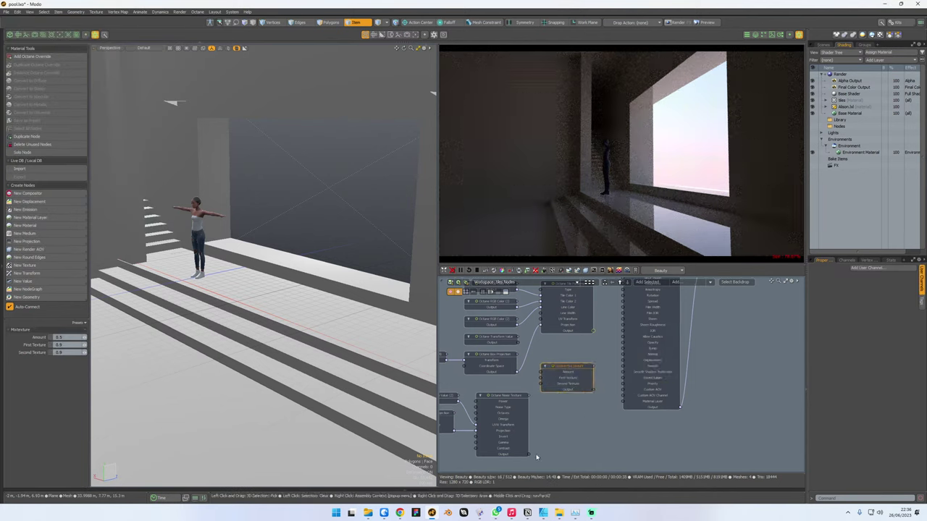
- Connect Tile Patterns and Noise Texture to the Mix Texture's First and Second Texture inputs, and its output to the material's Bump
drag(529, 454, 551, 384)
middle_drag(551, 385, 519, 429)
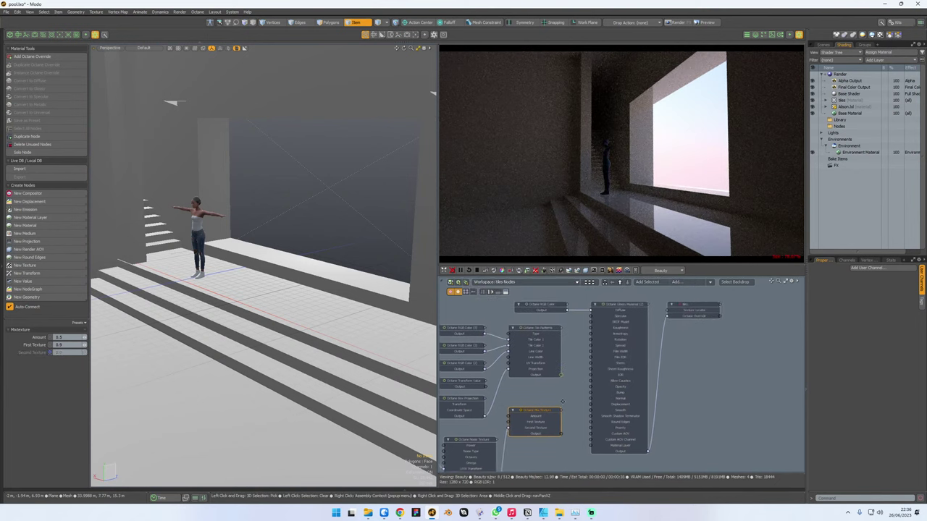
drag(562, 376, 509, 421)
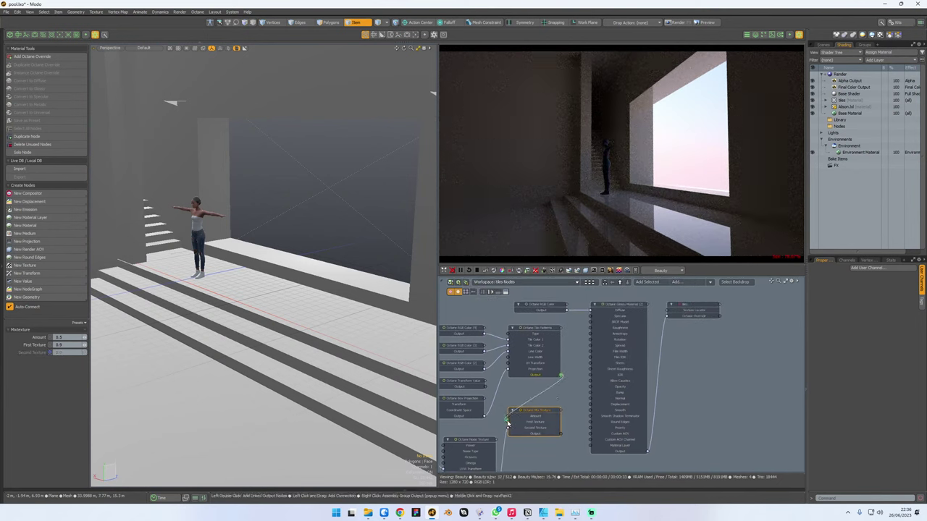
drag(577, 422, 592, 393)
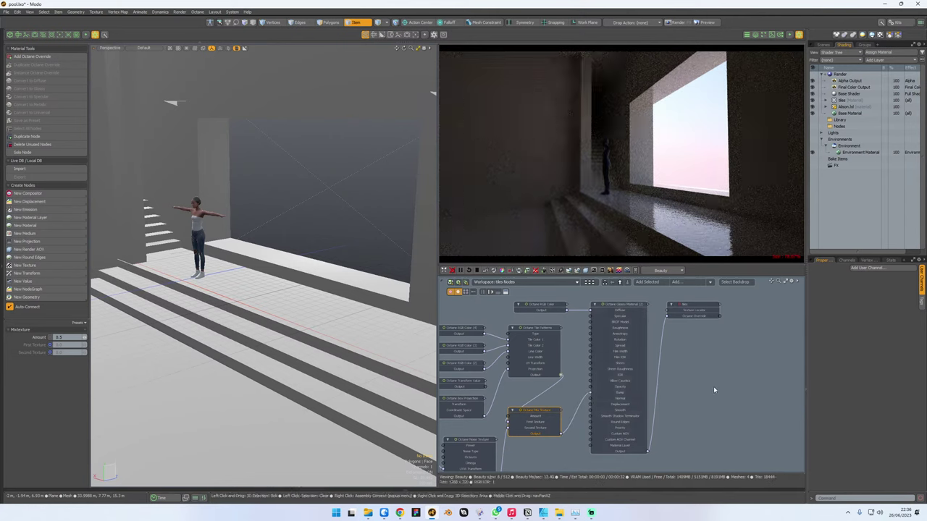
- Set the Mix Texture's amount to 1
double_click(535, 410)
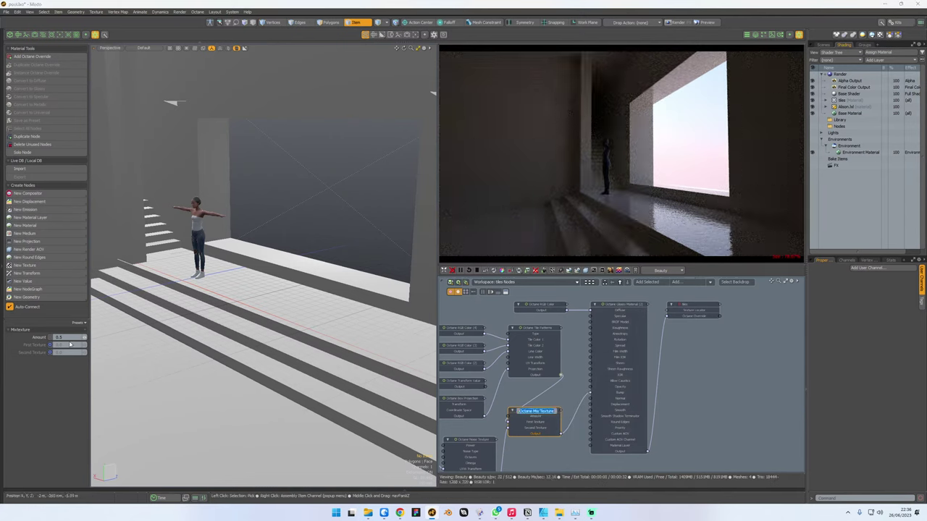
drag(71, 338, 45, 342)
text(1)
key(Return)
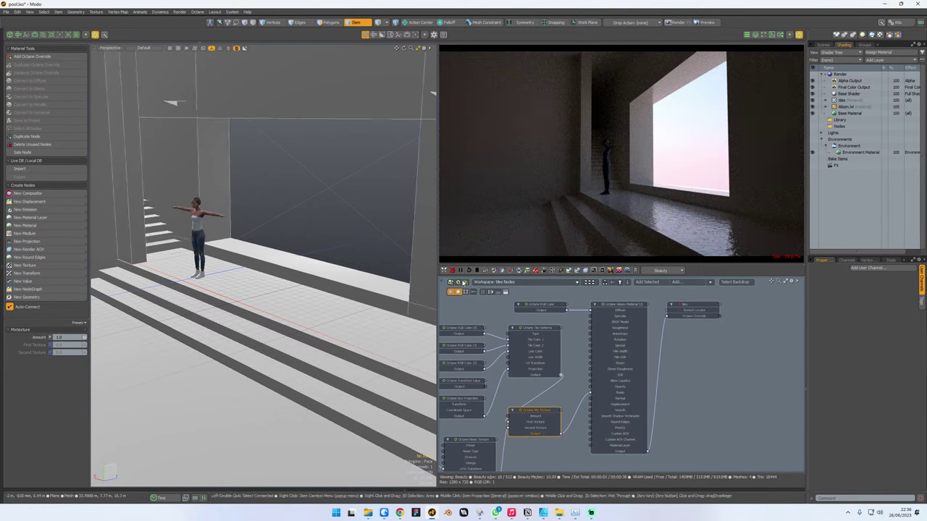
- Set the Mix Texture's amount to 0 and shift the node slightly closer to the material
drag(66, 337, 28, 340)
text(0)
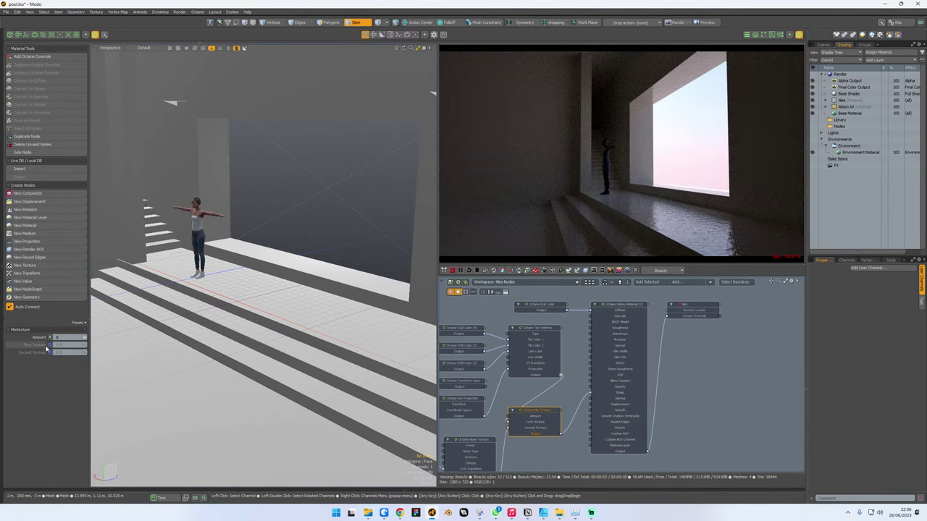
middle_drag(550, 401, 609, 390)
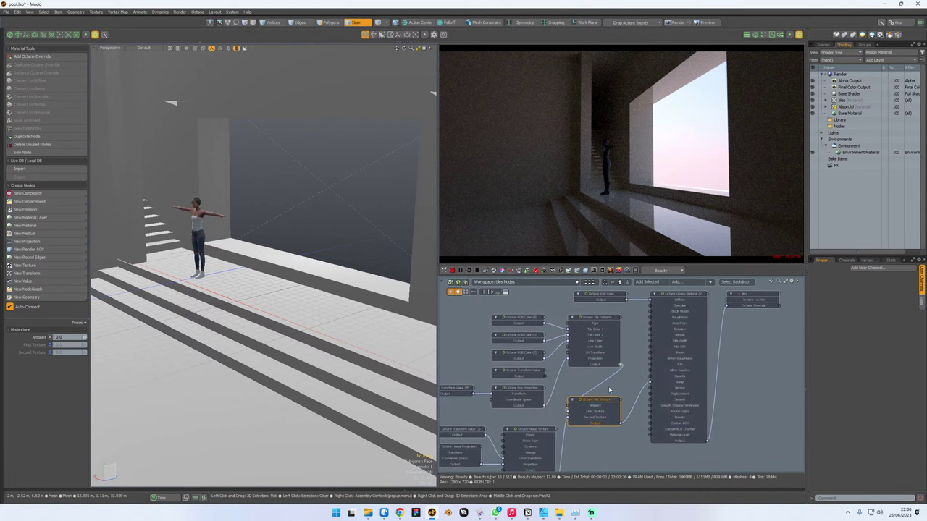
drag(607, 404, 617, 404)
- Set the RGB color feeding the Tile Patterns node's Line Color to black
click(593, 319)
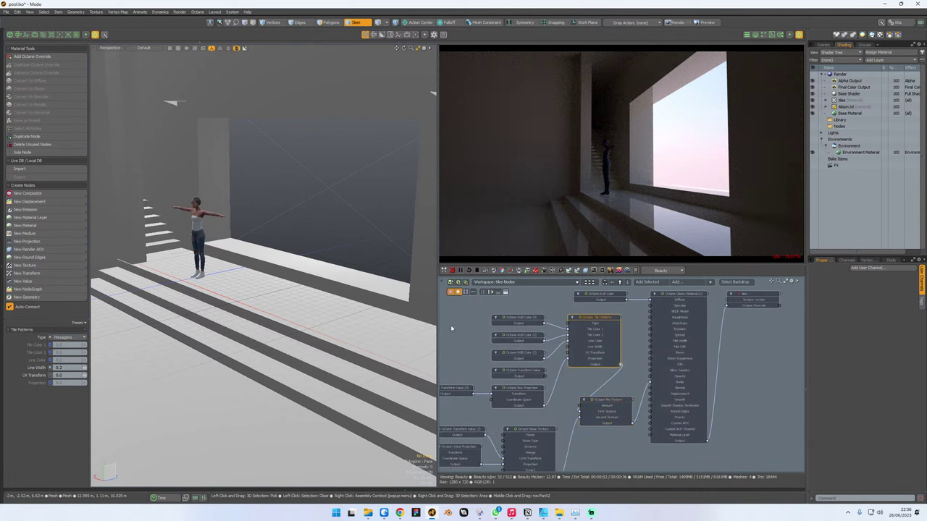
click(517, 319)
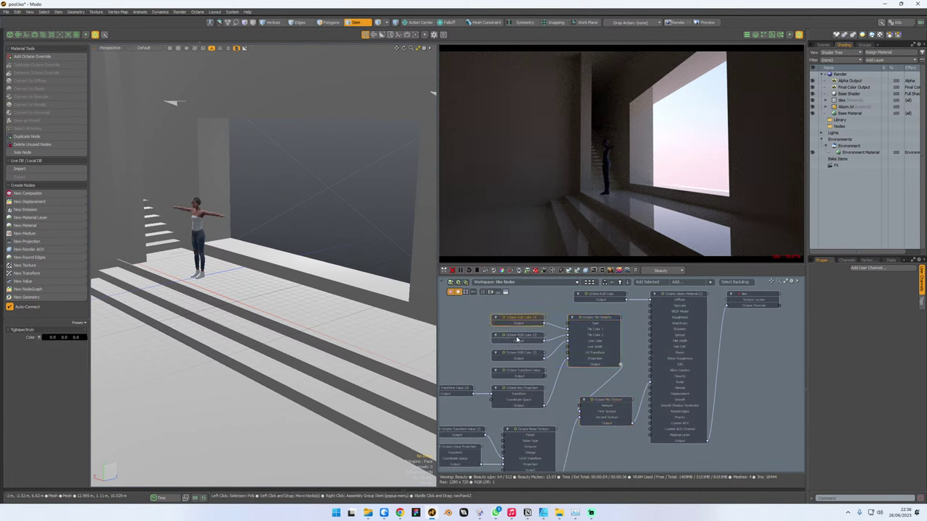
click(517, 338)
click(516, 355)
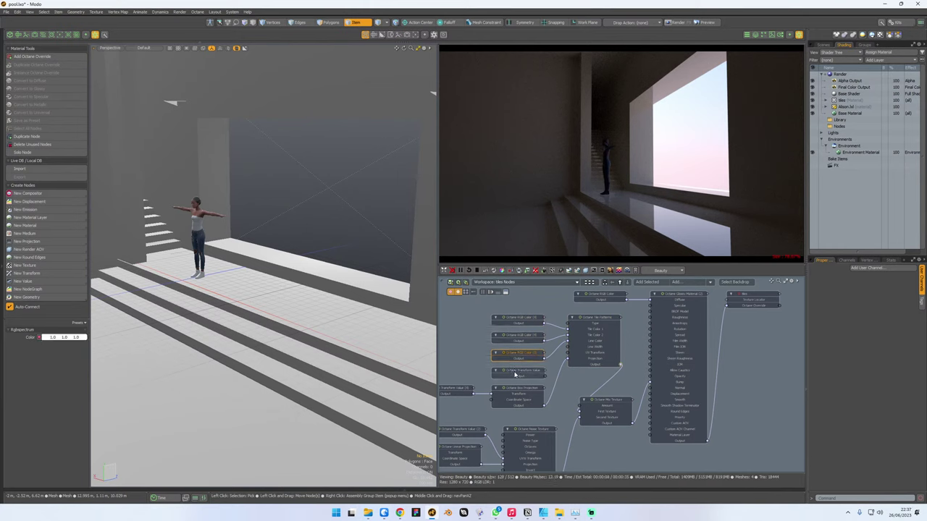
click(50, 339)
drag(149, 352, 100, 353)
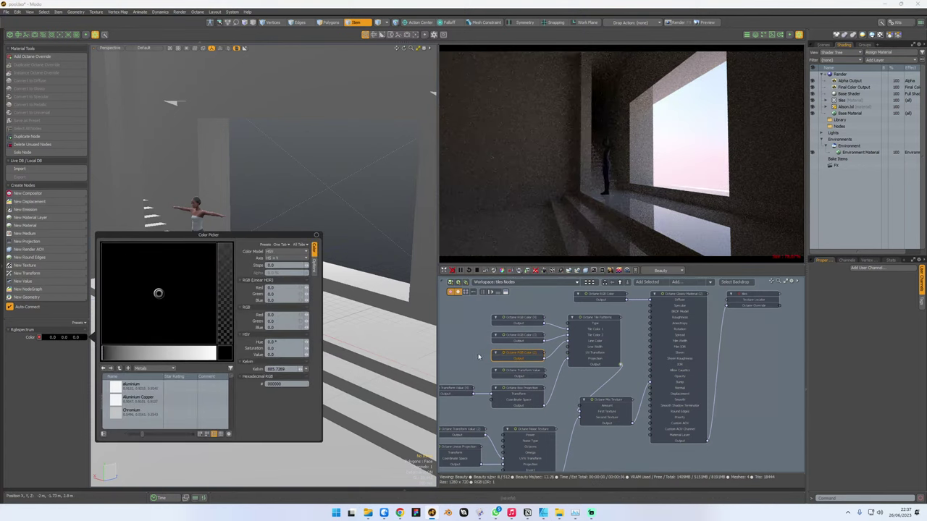
click(478, 356)
- Set the two RGB colors feeding Tile Color 1 and Tile Color 2 of the Tile Patterns node to white
click(518, 337)
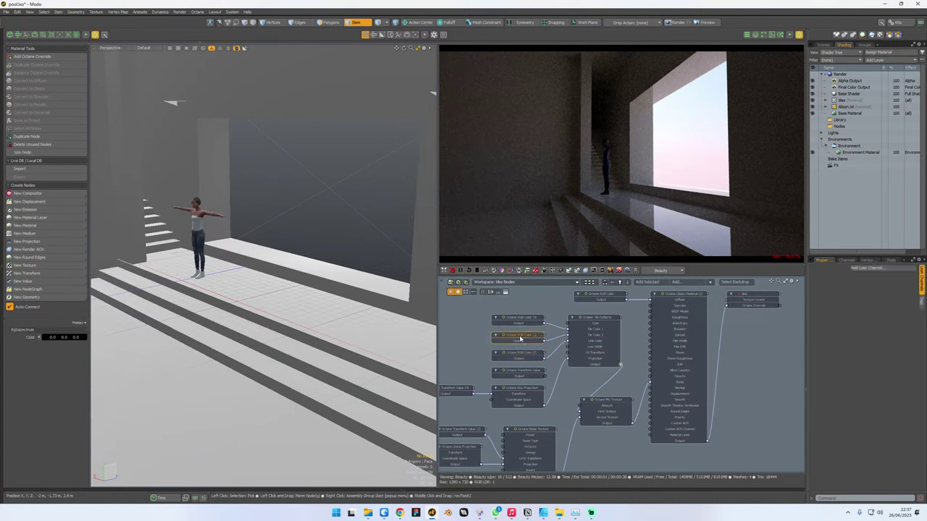
click(50, 339)
click(212, 353)
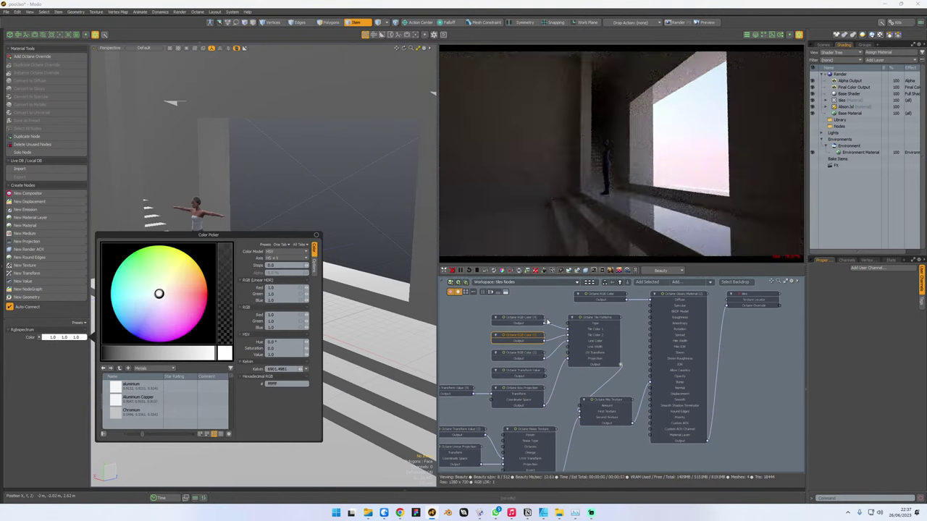
click(528, 320)
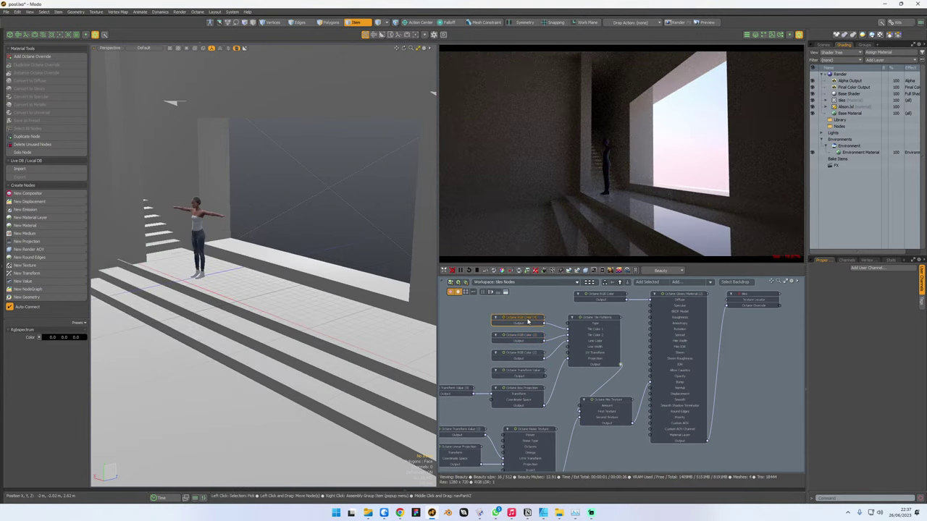
click(51, 339)
click(142, 354)
drag(161, 353, 217, 353)
click(474, 338)
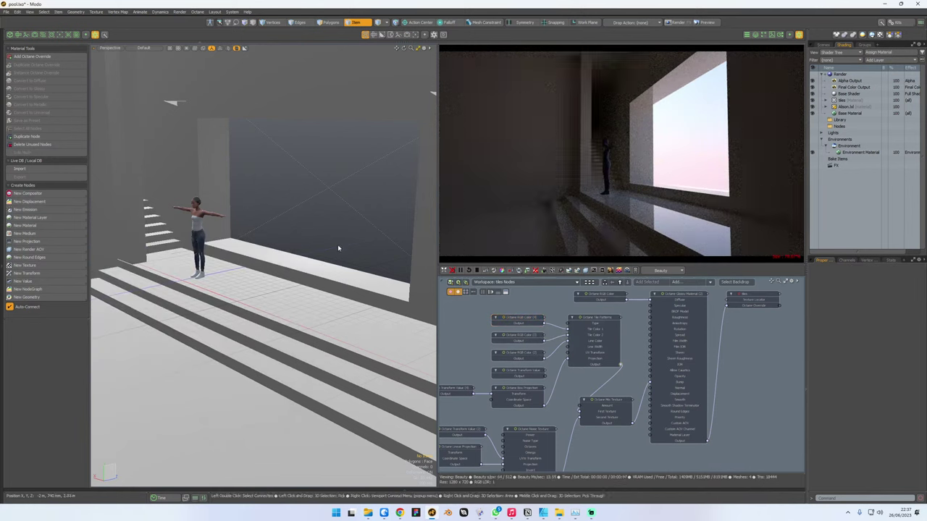
- Open the Hallway.lxo scene from File Explorer in Modo, declining to locate any missing files
click(368, 513)
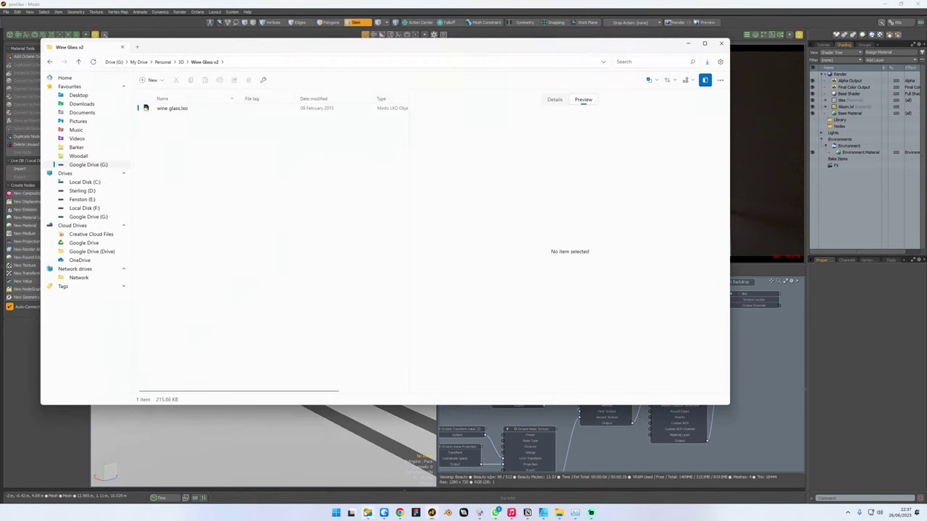
drag(351, 48, 0, 90)
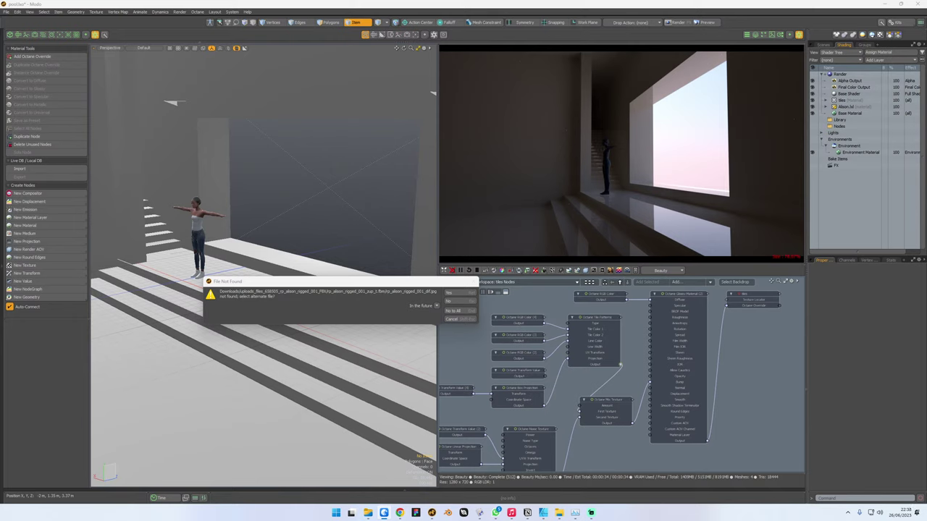
click(466, 315)
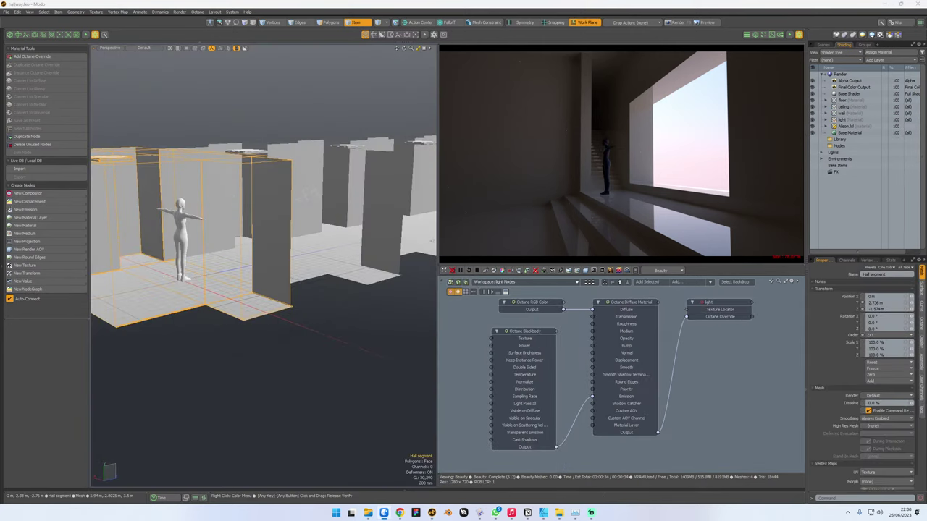
click(310, 103)
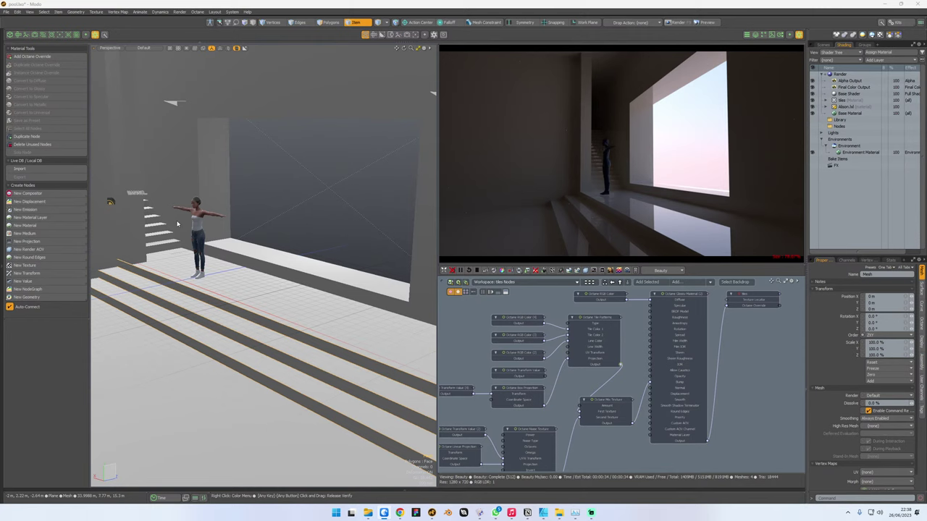
- Open hallway_0005.lxo, skipping all missing files, and display the node network of the floor material's Octane override
key(ctrl+s)
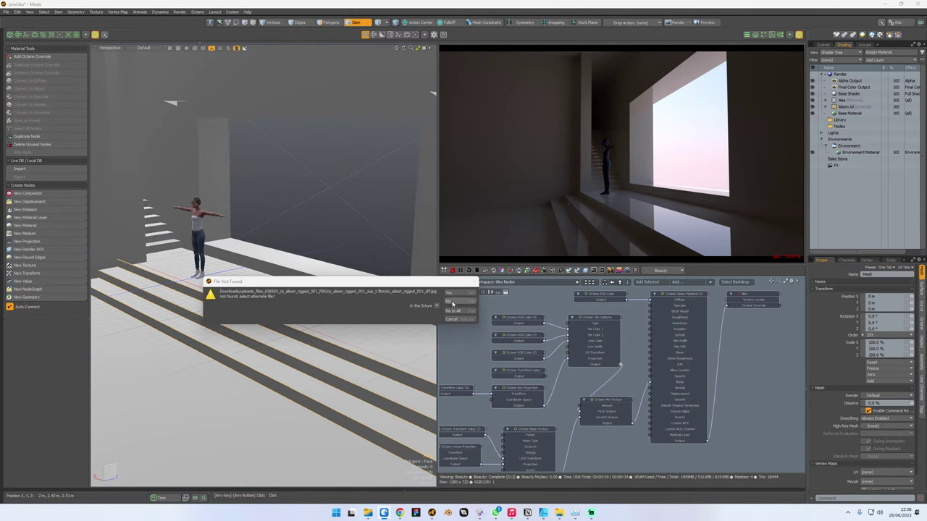
click(459, 313)
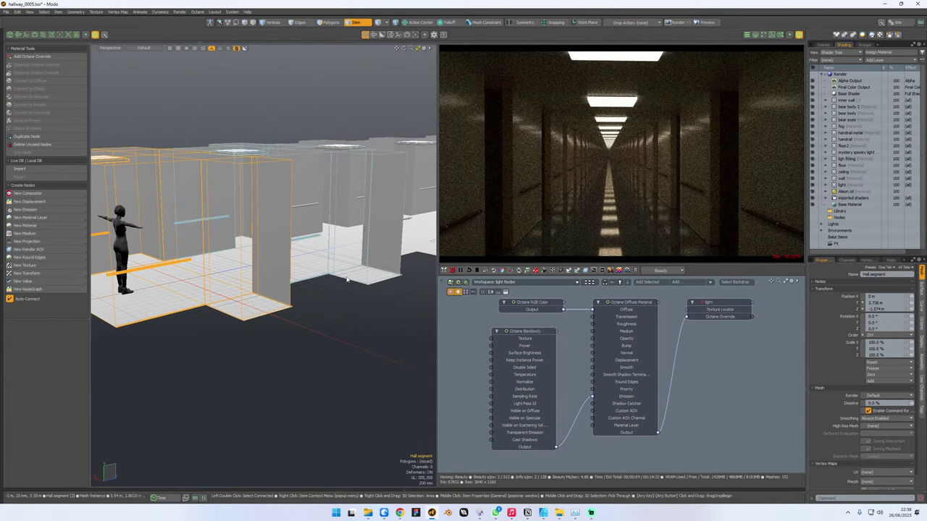
alt+drag(225, 341, 289, 331)
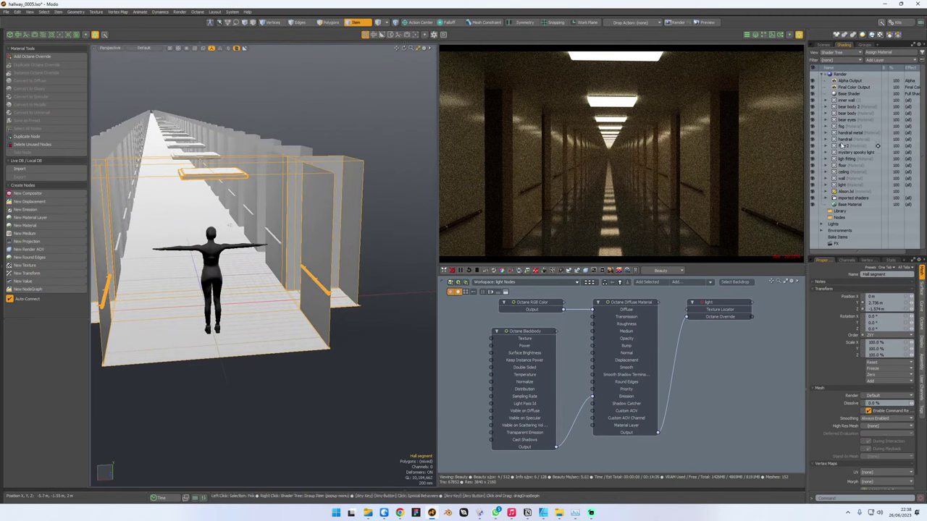
click(843, 165)
click(830, 165)
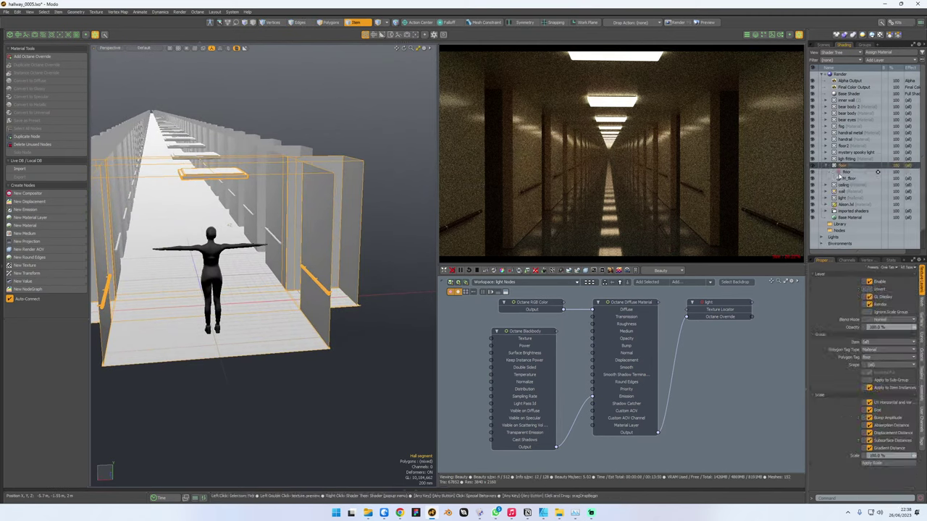
click(845, 172)
- Examine the floor network from its Mix Textures back to the Box Projection shared by the texture nodes
scroll(690, 391, up, 3)
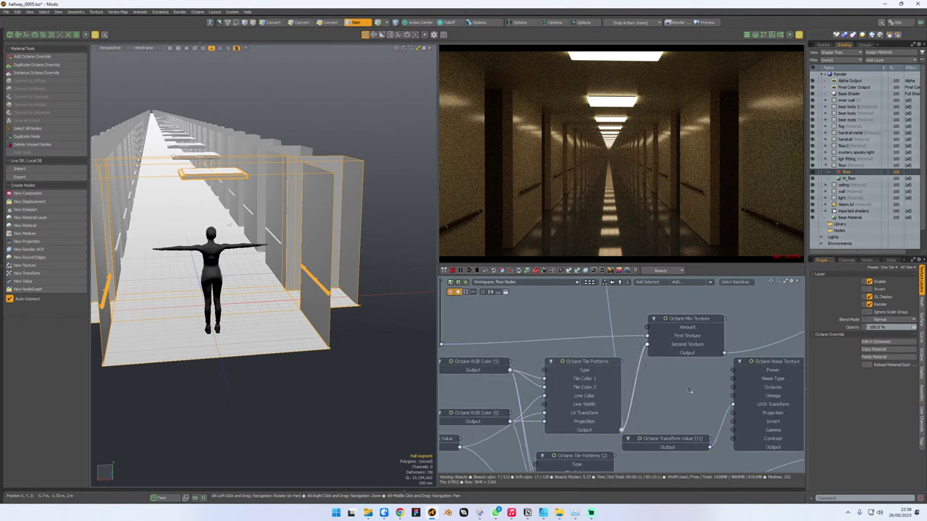
middle_drag(689, 391, 593, 392)
scroll(593, 392, down, 3)
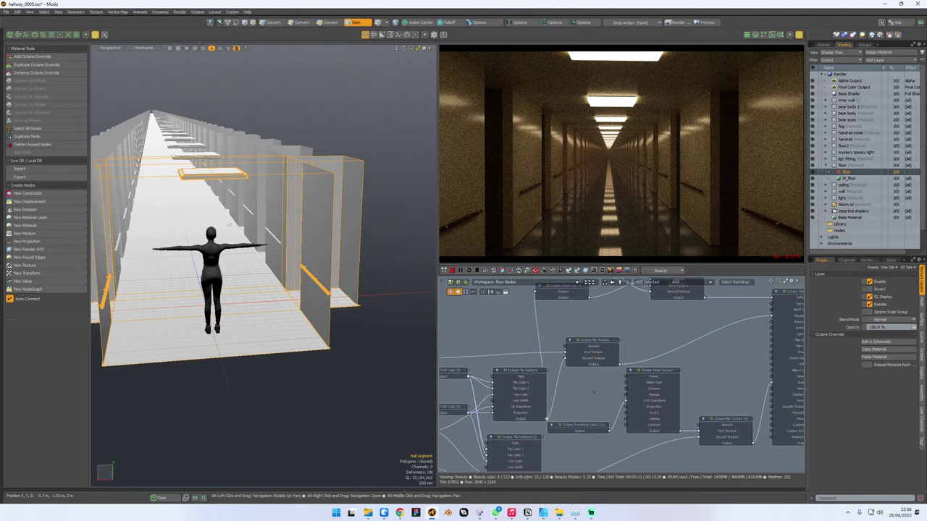
alt+drag(594, 392, 664, 381)
scroll(568, 386, down, 2)
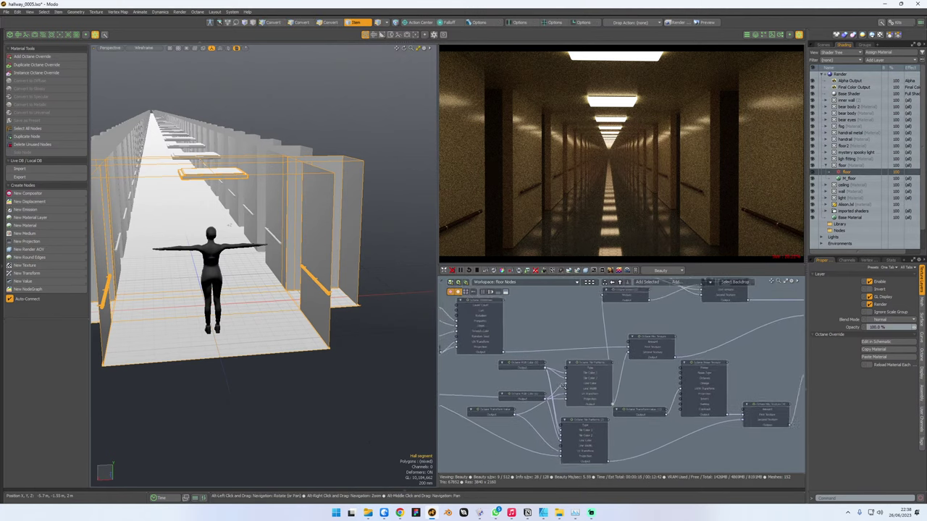
scroll(563, 386, down, 1)
alt+drag(563, 386, 575, 392)
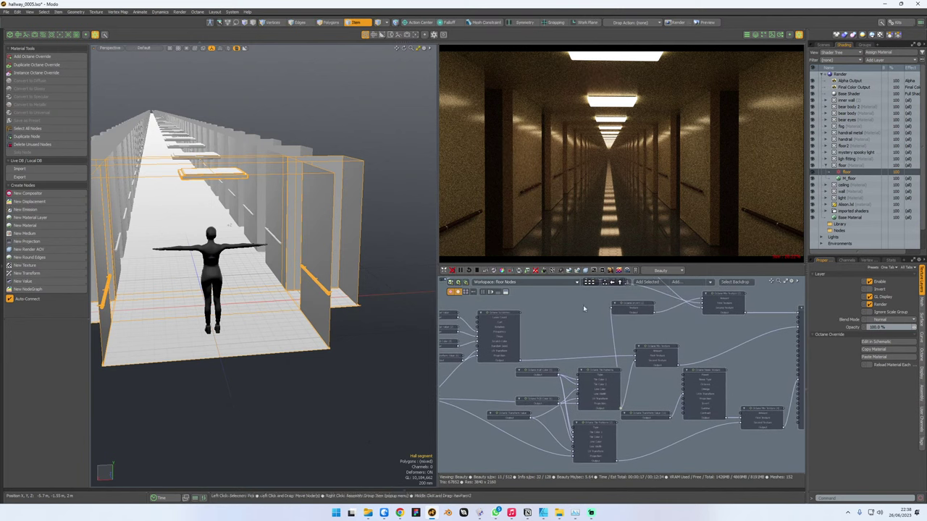
scroll(619, 385, up, 2)
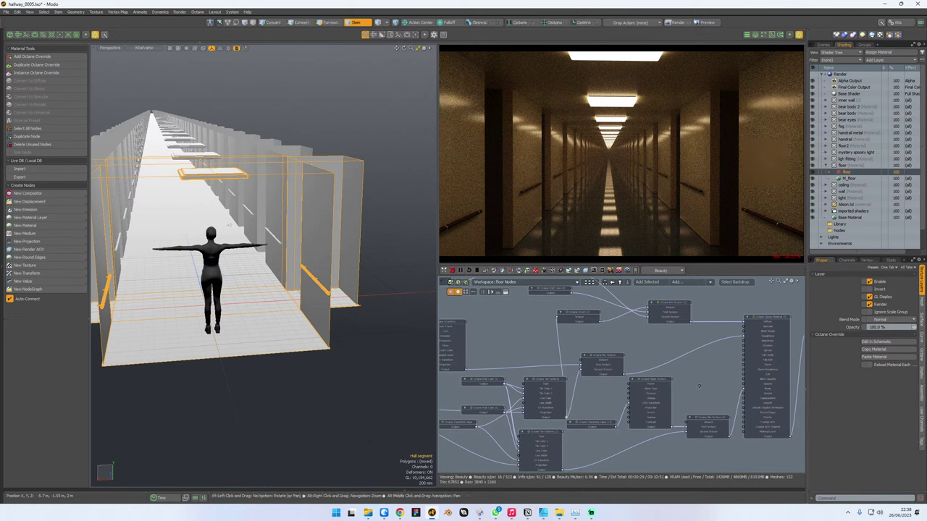
alt+drag(703, 380, 732, 350)
alt+drag(564, 409, 633, 426)
alt+drag(505, 386, 546, 393)
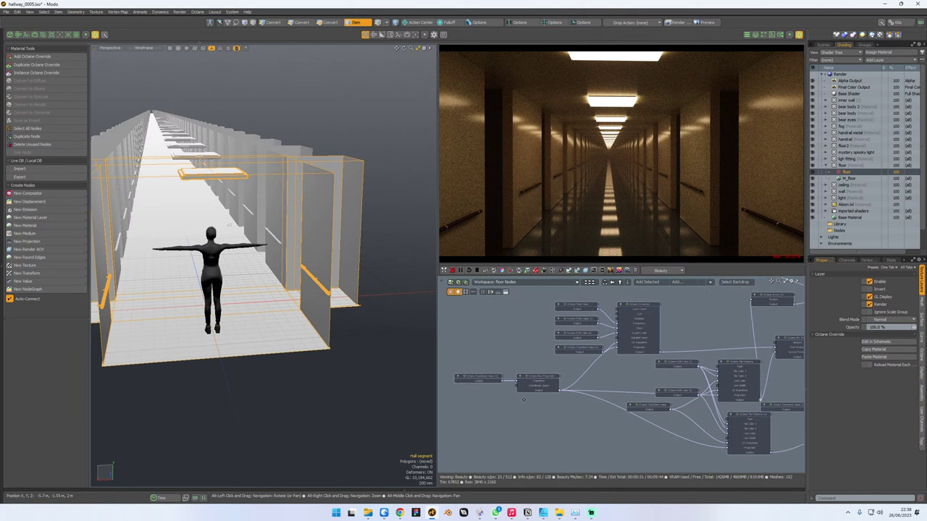
mouse_move(546, 393)
alt+right_down()
mouse_move(567, 396)
mouse_move(558, 397)
alt+right_up()
alt+drag(557, 396, 521, 379)
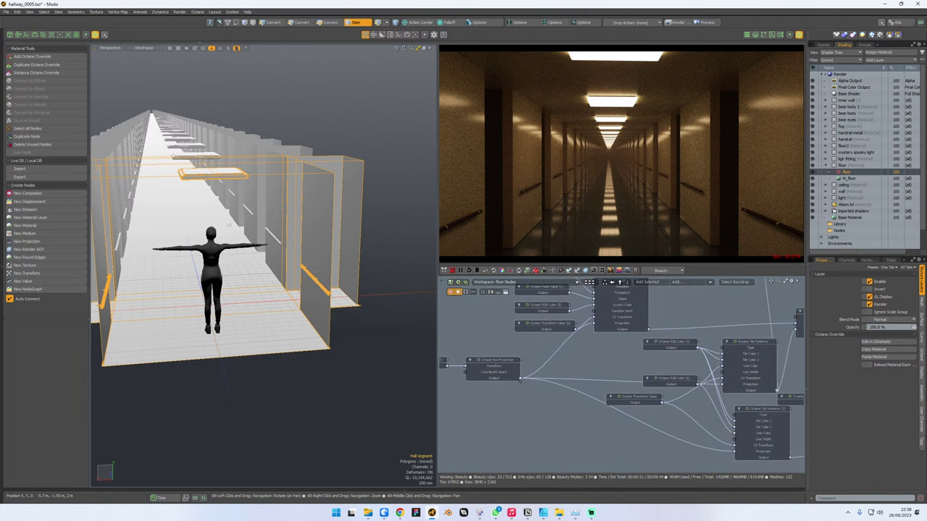
- Examine how the floor's Tile Patterns, Noise and Mix Texture nodes connect to the Glossy Material's Diffuse, Roughness and Bump inputs
alt+drag(628, 394, 593, 403)
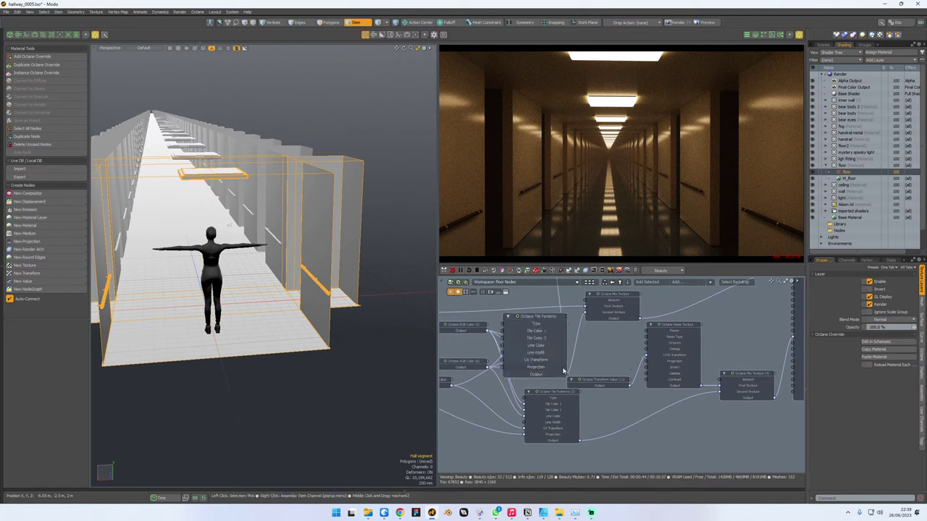
middle_drag(562, 336, 571, 352)
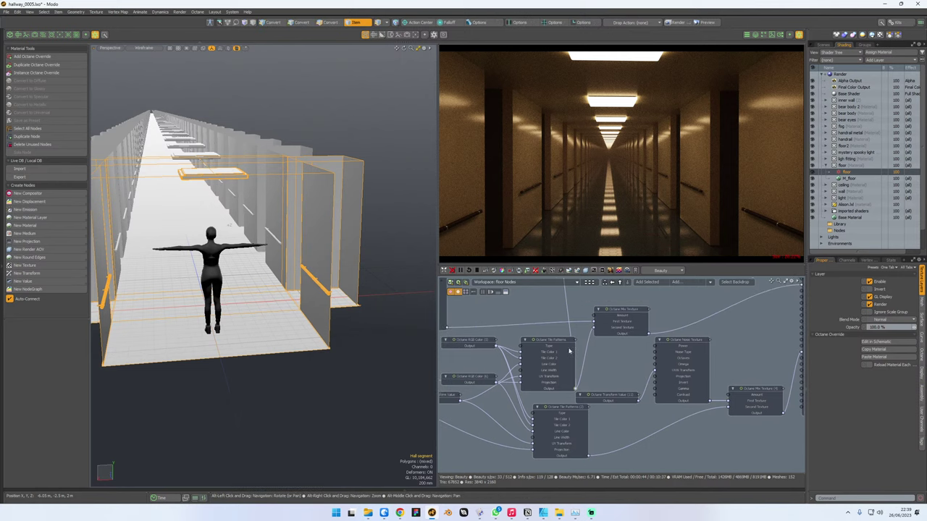
drag(564, 346, 558, 333)
middle_drag(688, 319, 617, 359)
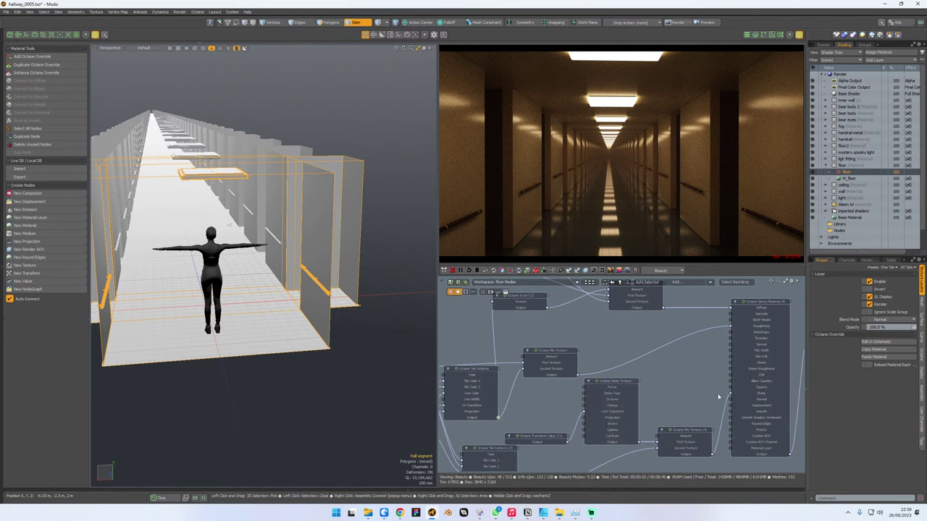
middle_drag(614, 399, 665, 368)
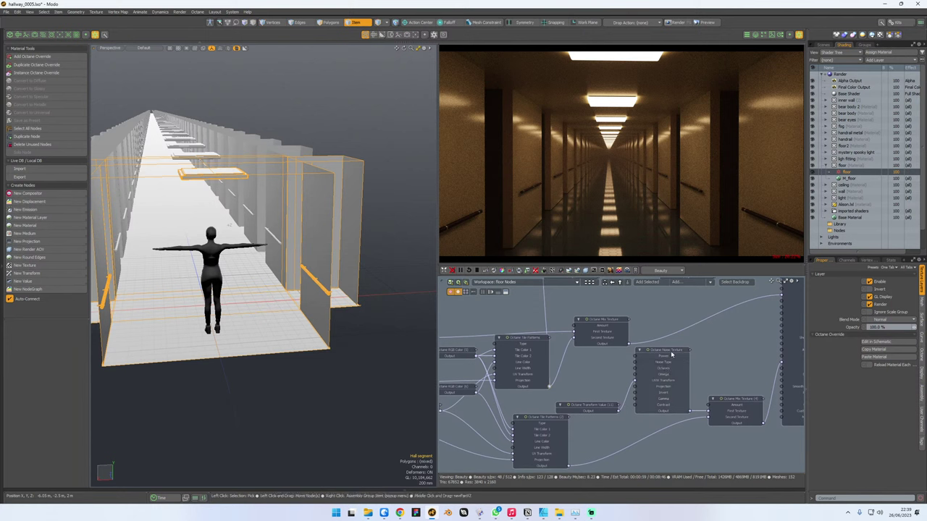
middle_drag(596, 385, 685, 393)
middle_drag(551, 338, 571, 424)
middle_drag(577, 386, 528, 351)
middle_drag(693, 373, 510, 381)
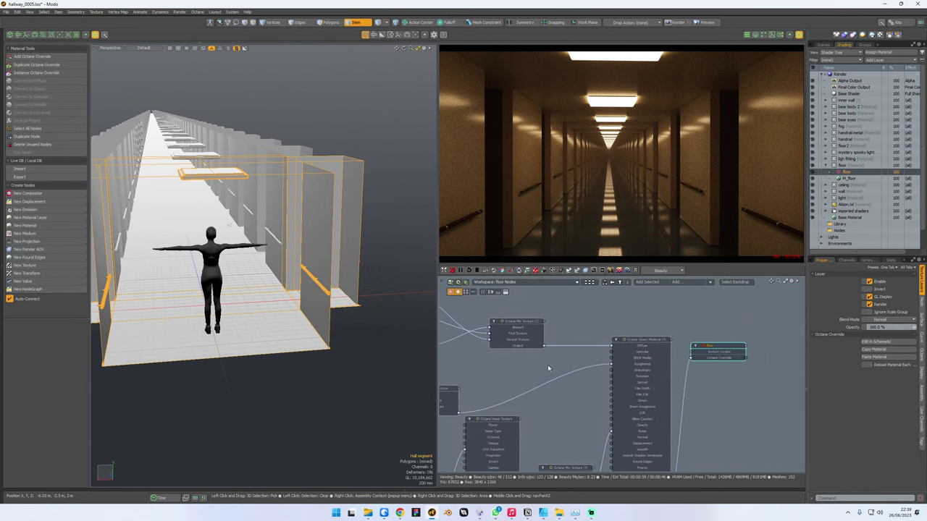
middle_drag(447, 387, 597, 343)
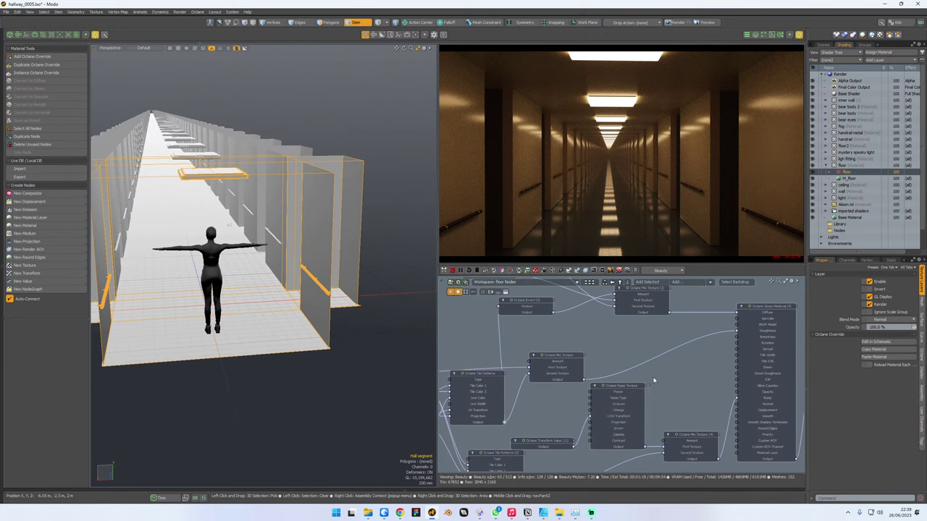
scroll(652, 377, down, 2)
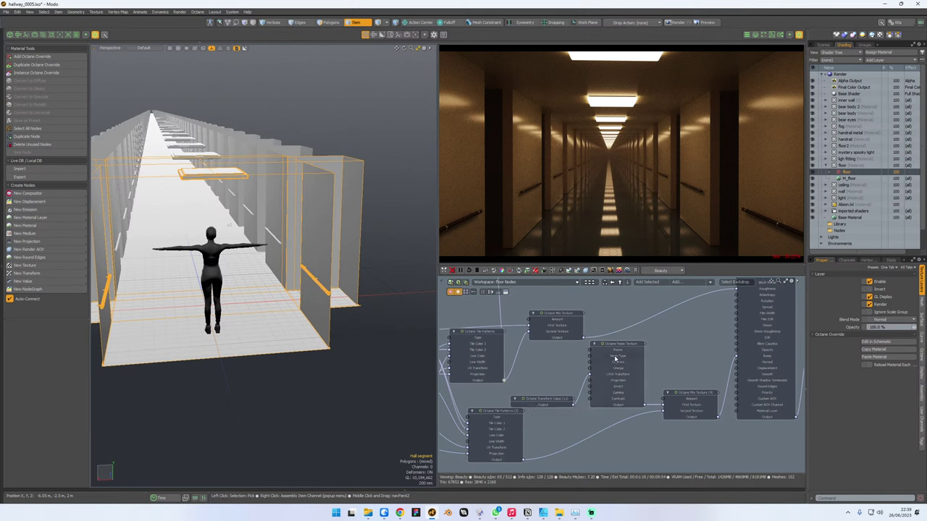
- Inspect the settings of the Mix Texture driving the floor's Bump, its Tile Patterns source and the connected Transform Value
click(693, 396)
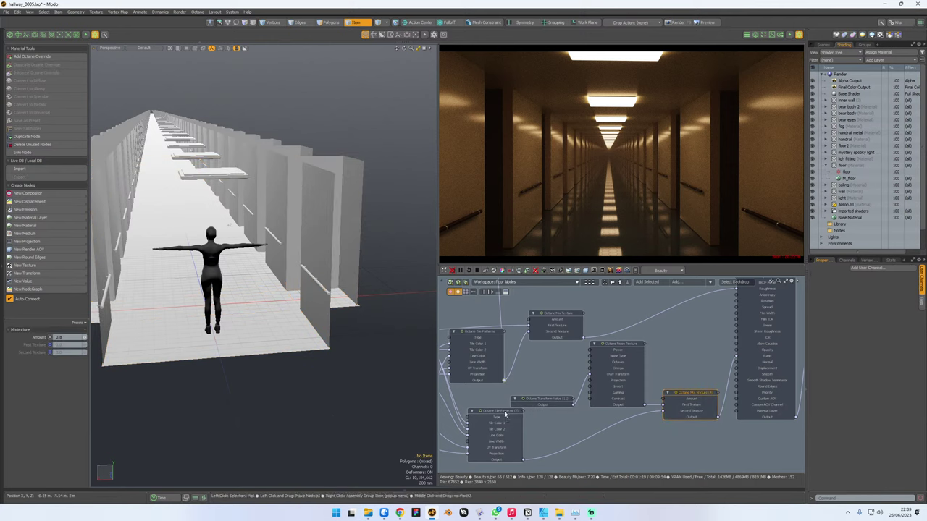
click(506, 412)
middle_drag(537, 434, 672, 411)
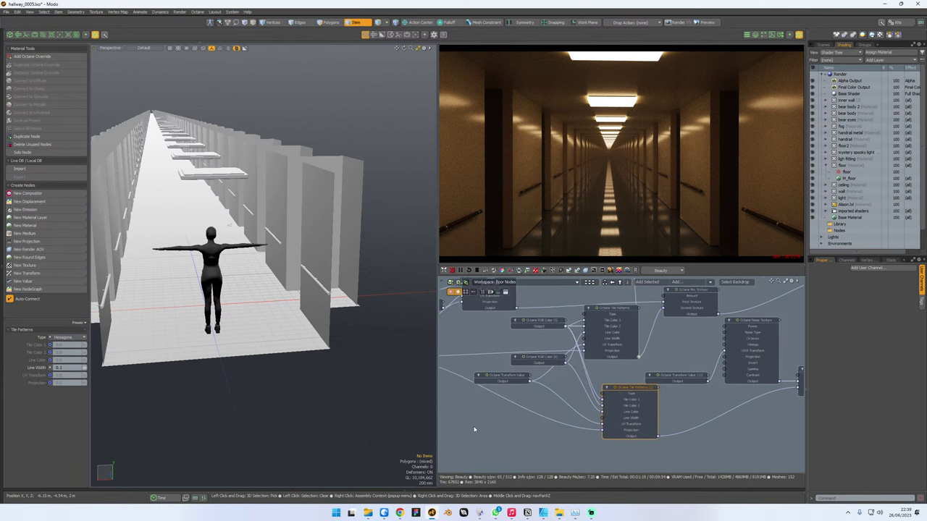
middle_drag(475, 429, 566, 440)
click(595, 386)
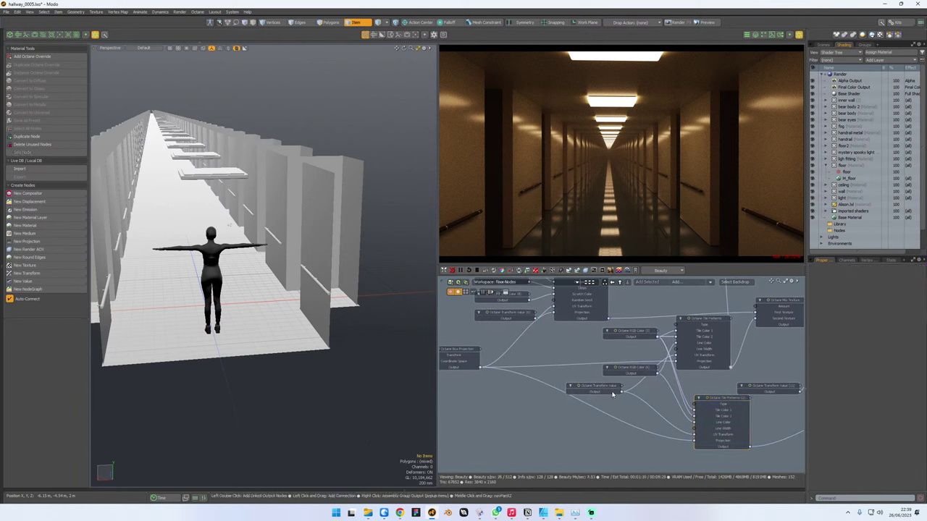
middle_drag(661, 377, 577, 376)
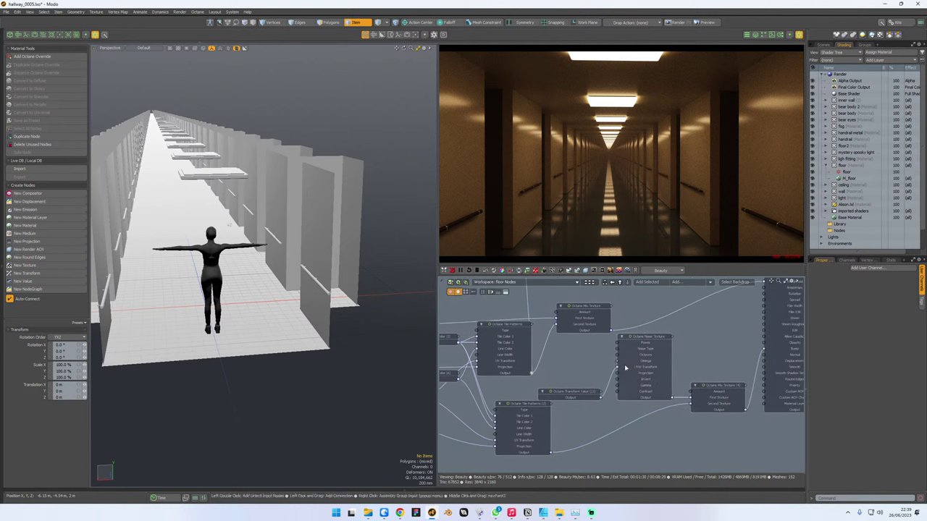
middle_drag(667, 363, 654, 369)
click(698, 394)
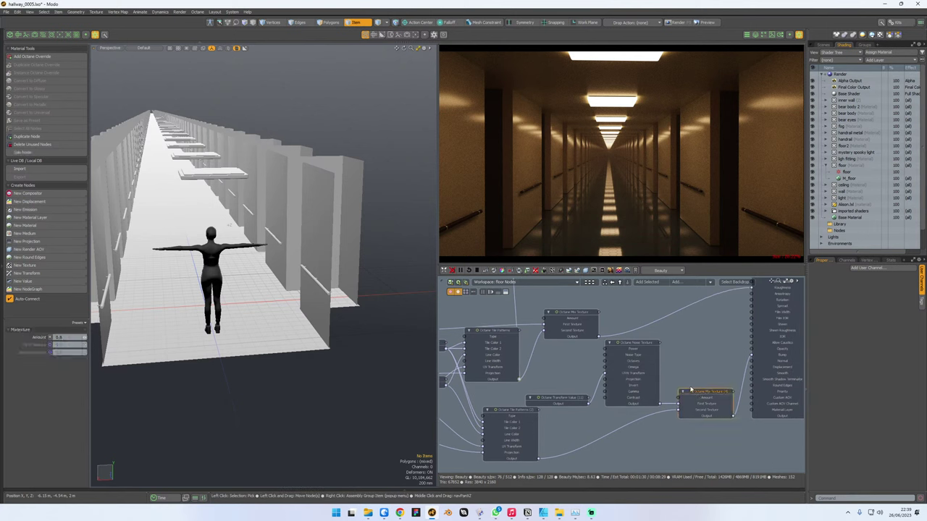
- Disconnect the Mix Texture from the floor Glossy Material's Roughness and connect the Tile Patterns output directly to its Bump
middle_drag(721, 310, 681, 363)
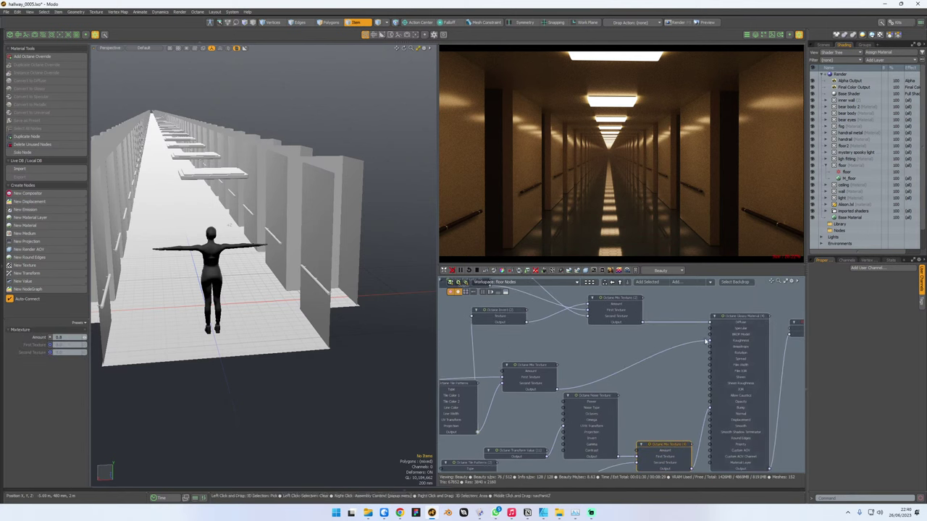
drag(709, 340, 656, 346)
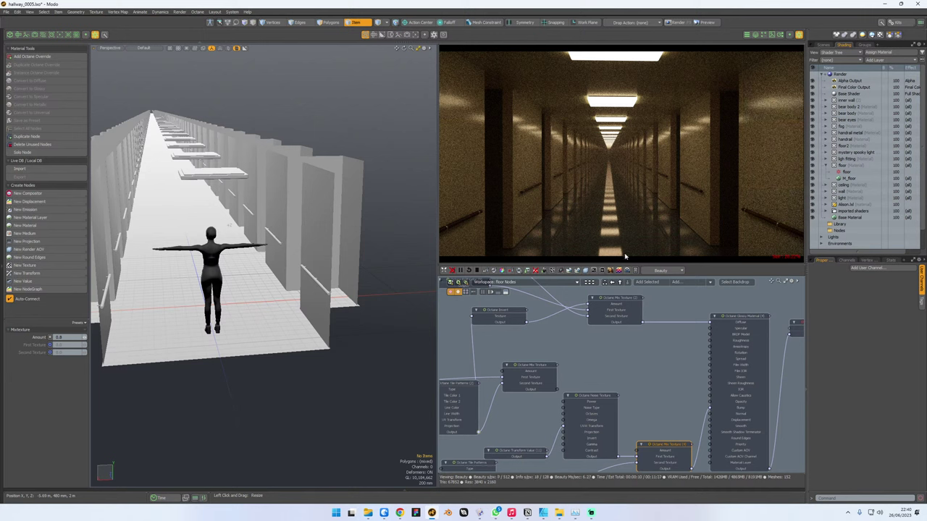
middle_drag(628, 459, 620, 406)
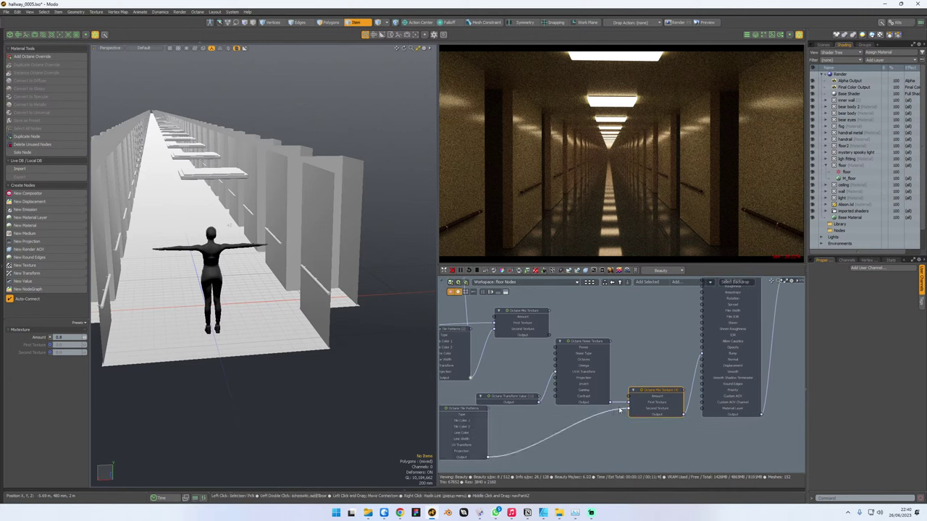
drag(620, 409, 698, 363)
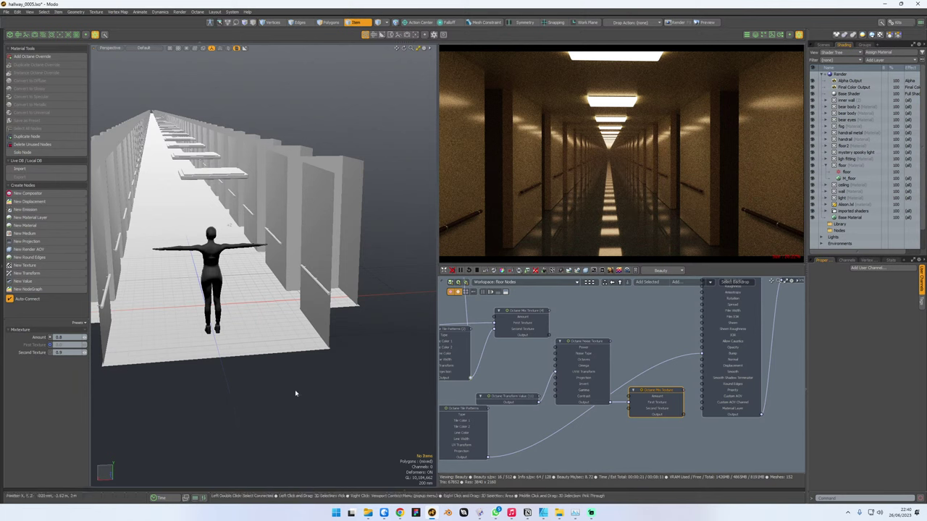
- Switch to Chrome, open the Poly Haven website and browse its textures in the Floor category
mouse_move(399, 512)
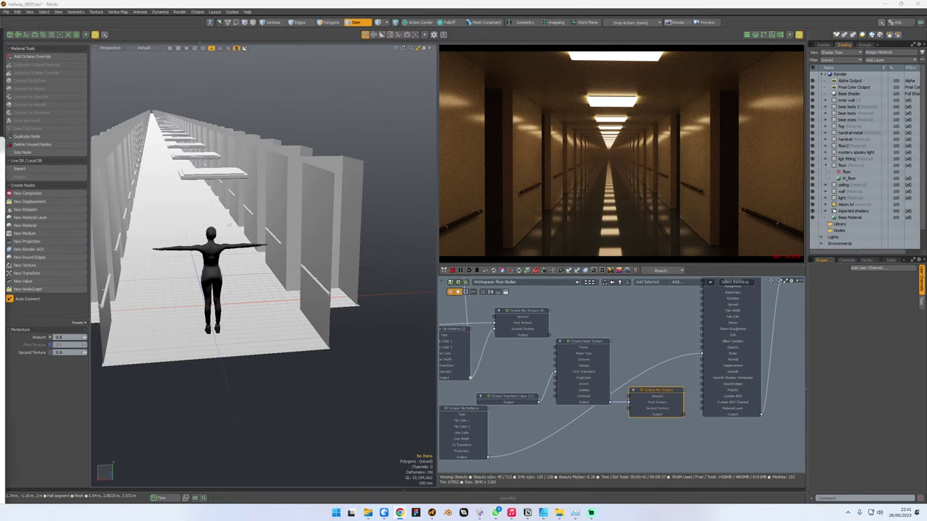
drag(0, 116, 387, 26)
click(177, 137)
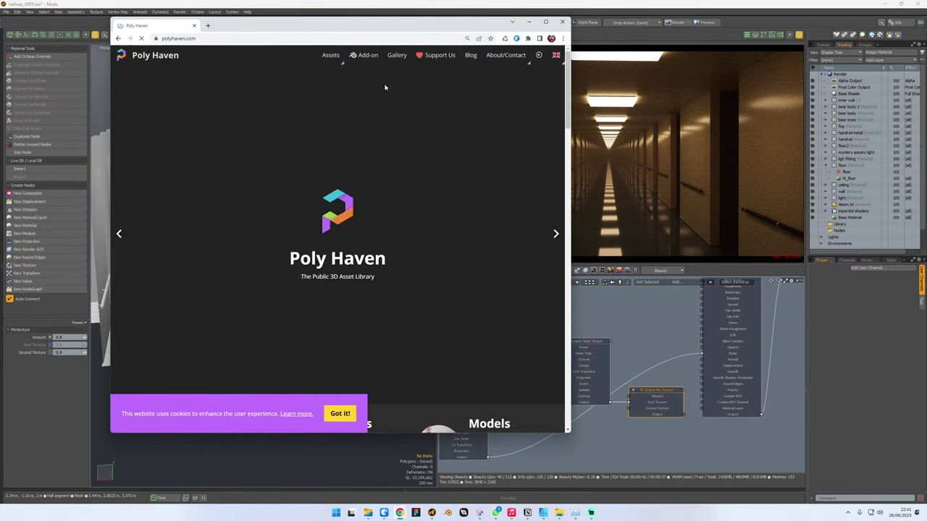
click(545, 22)
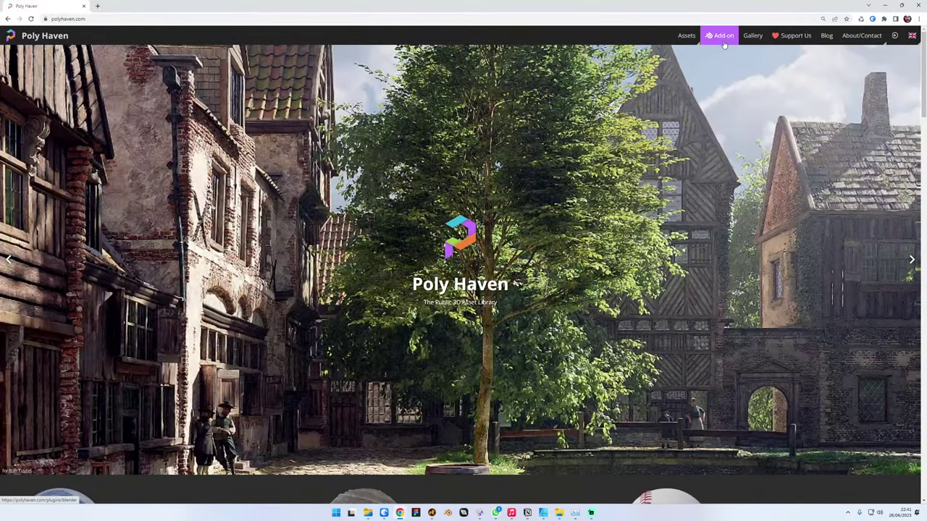
scroll(460, 353, down, 3)
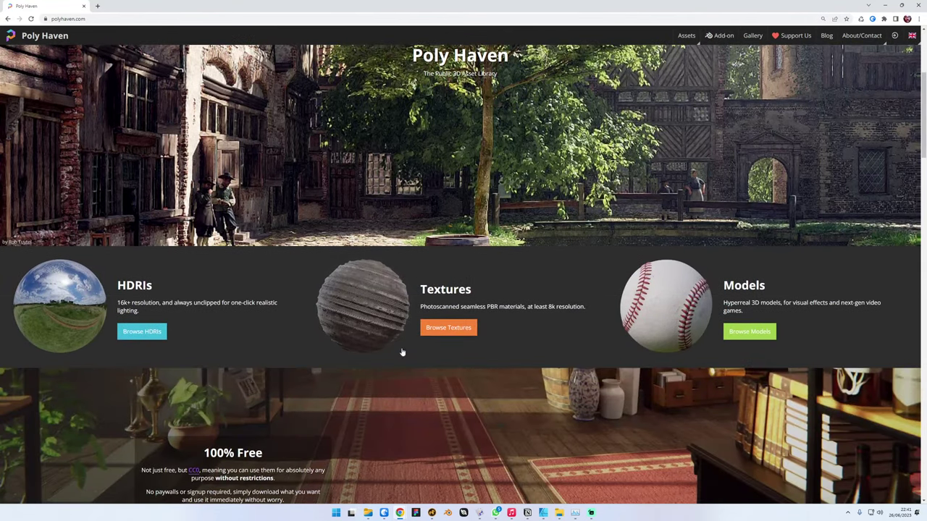
click(448, 328)
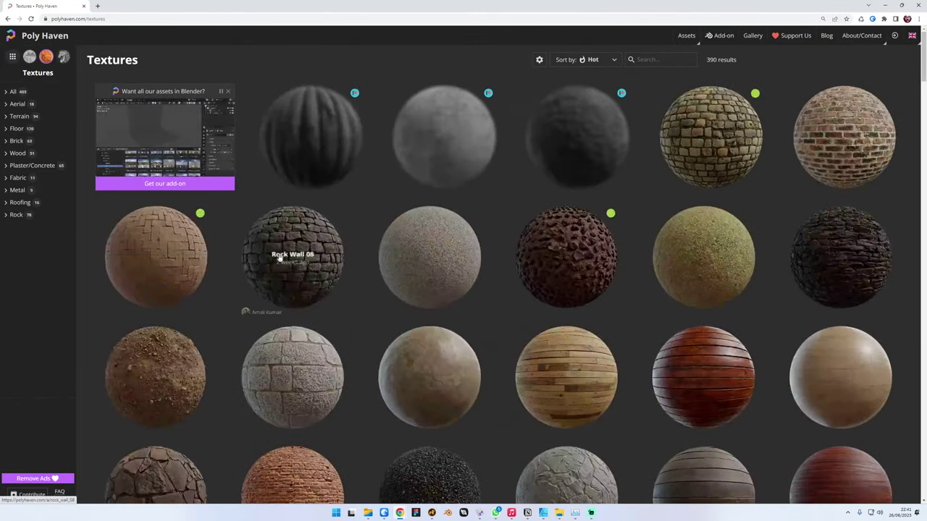
click(16, 129)
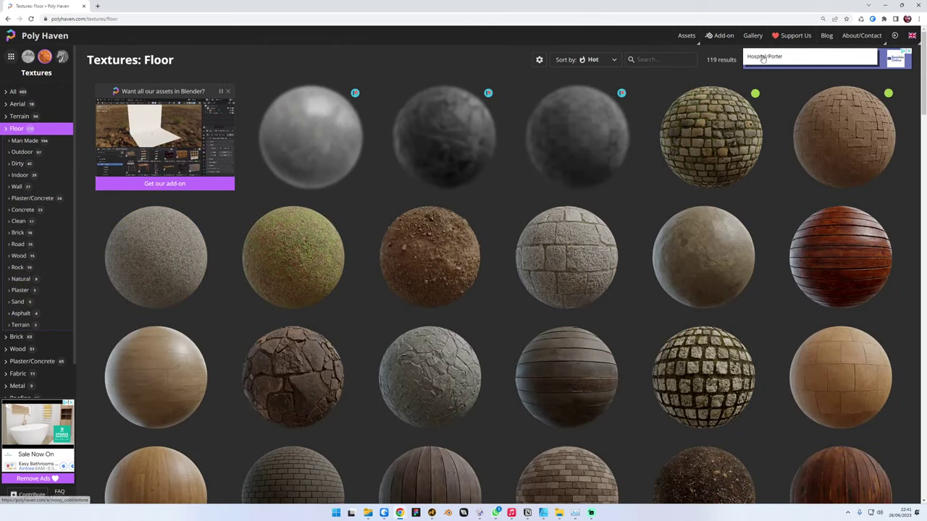
- Search the floor textures for "tile" and open the Tiled Floor 001 texture
click(784, 59)
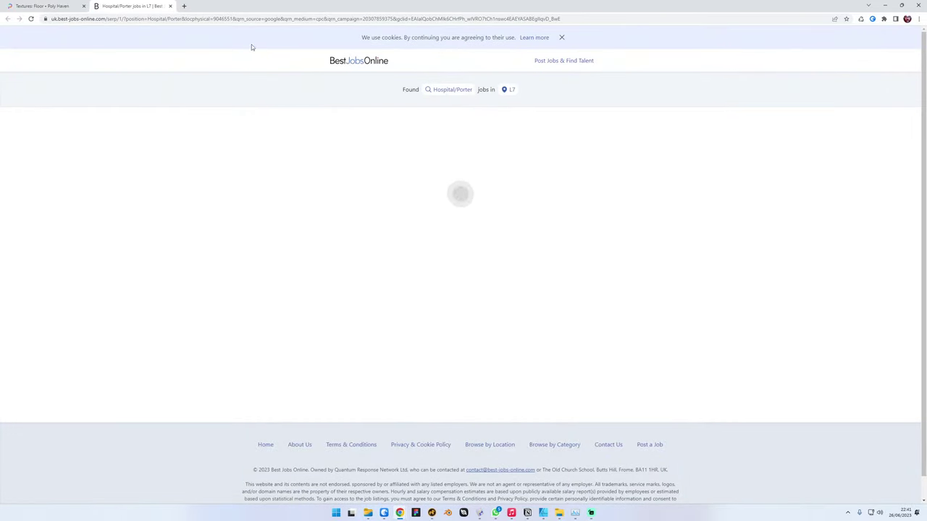
click(171, 7)
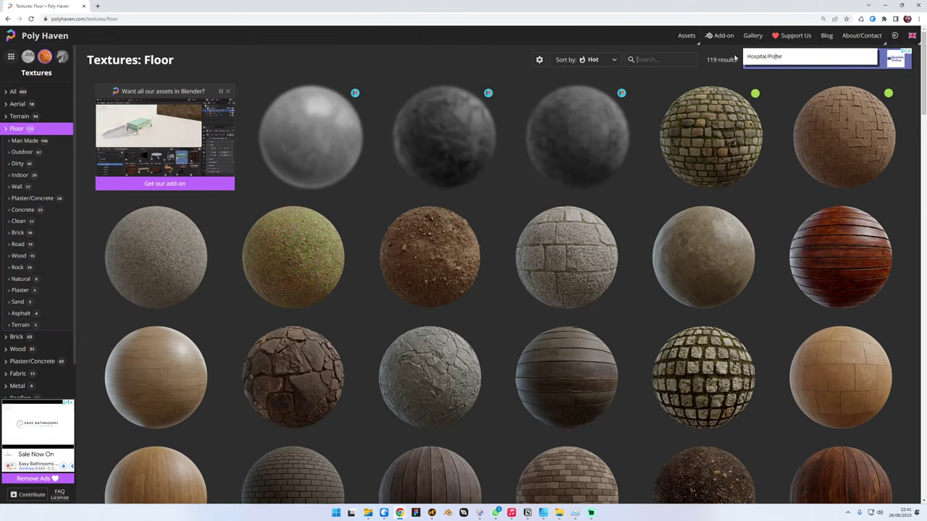
text(tile)
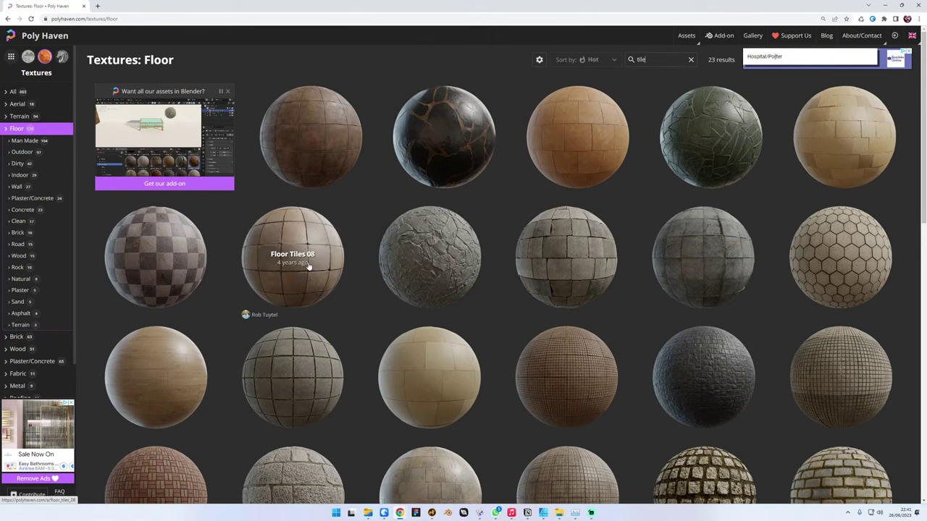
click(324, 168)
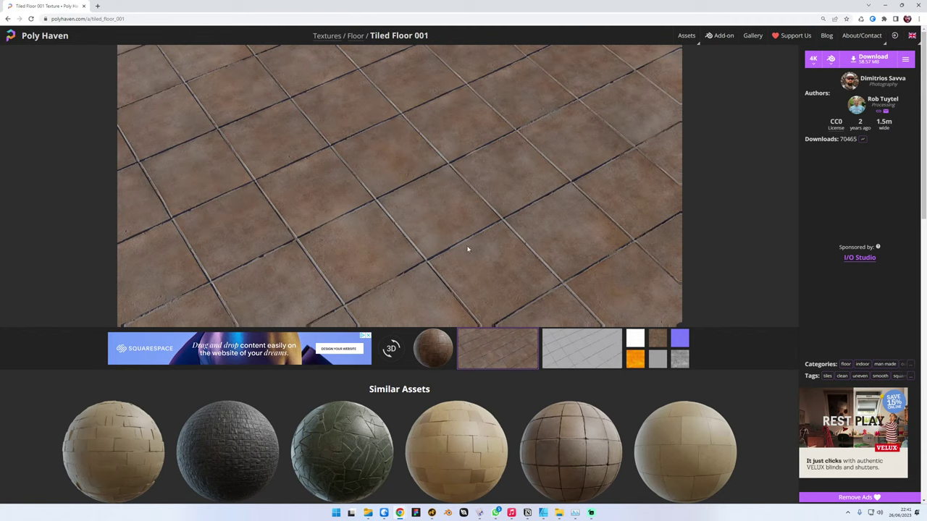
- Download Tiled Floor 001 at 4K in ZIP format with the default map selection, cancelling the earlier Blend-format download
click(872, 58)
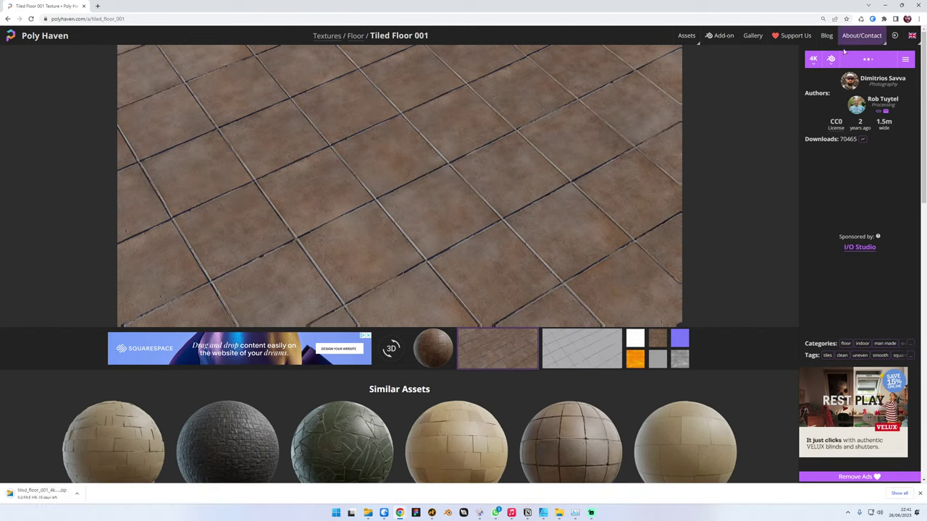
click(831, 59)
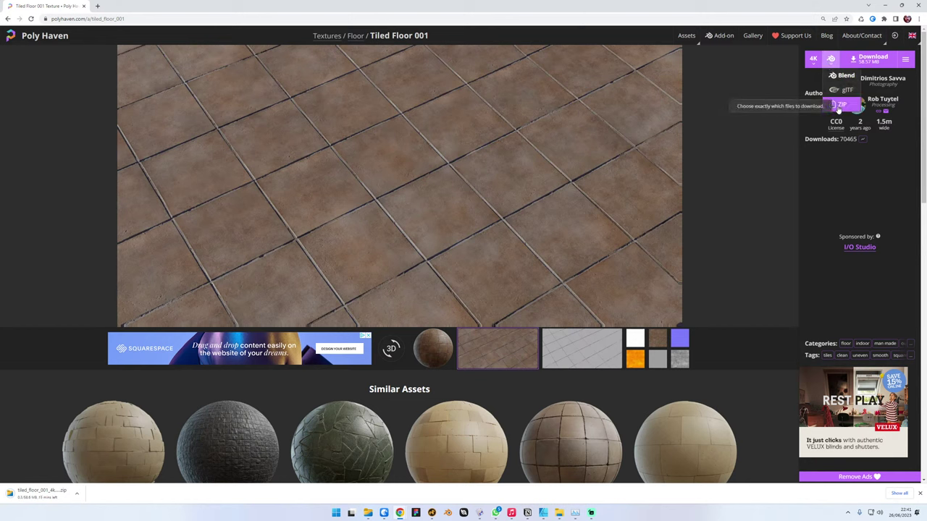
click(840, 104)
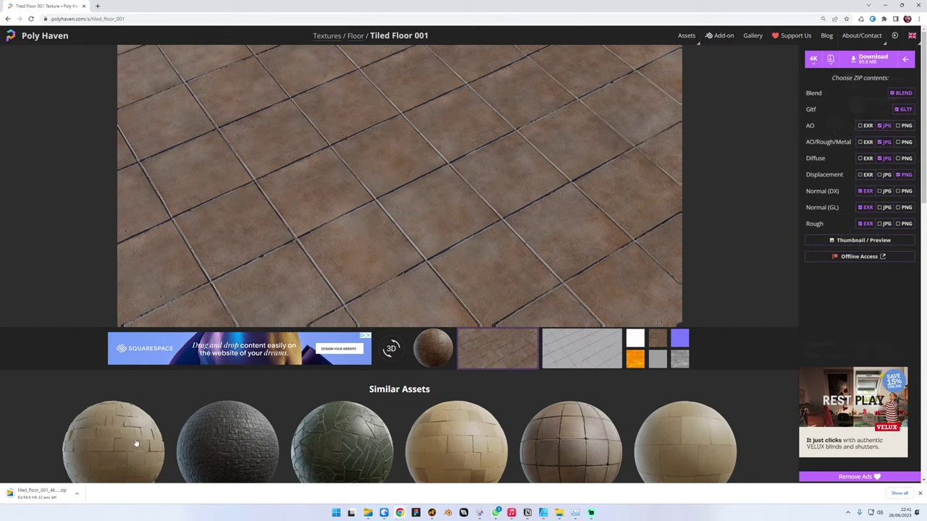
click(77, 494)
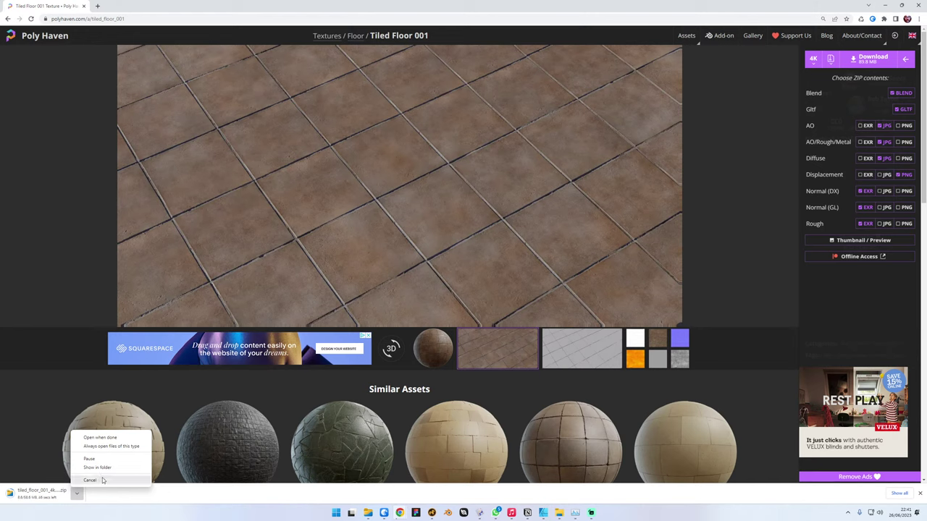
click(103, 480)
click(869, 63)
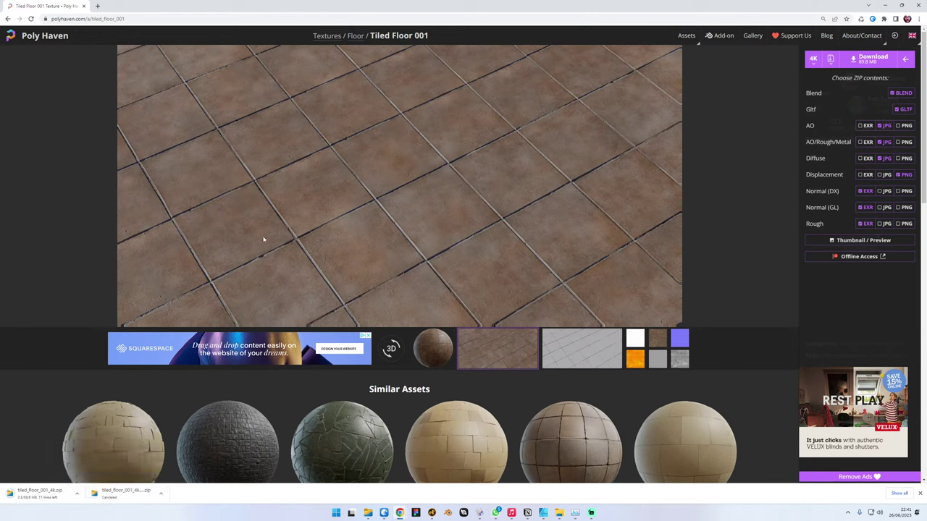
- Switch back to Modo and make pool.lxo the active scene in place of hallway_0005.lxo
drag(255, 11, 0, 145)
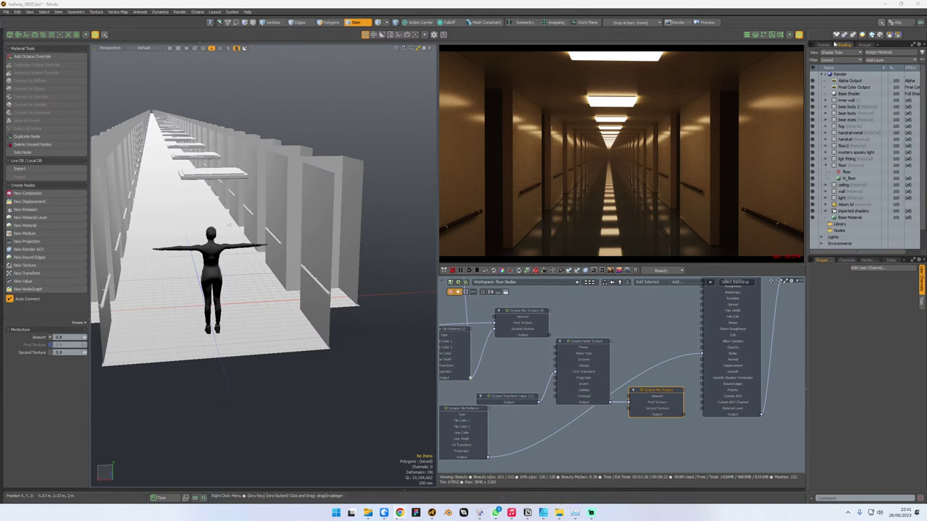
click(824, 45)
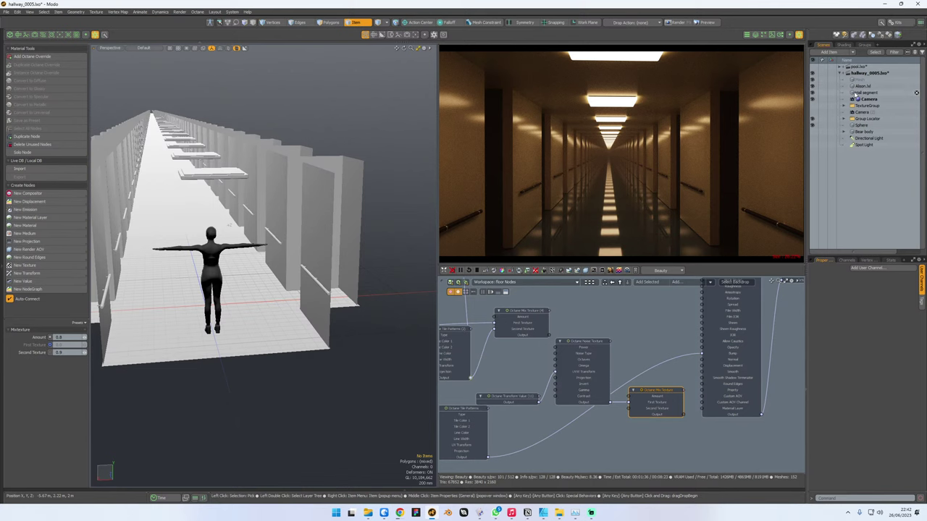
click(840, 71)
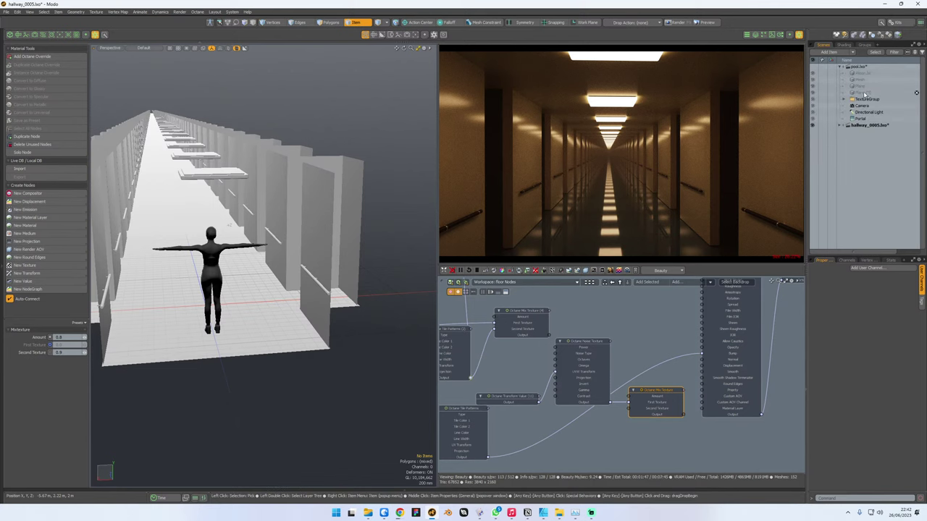
click(840, 67)
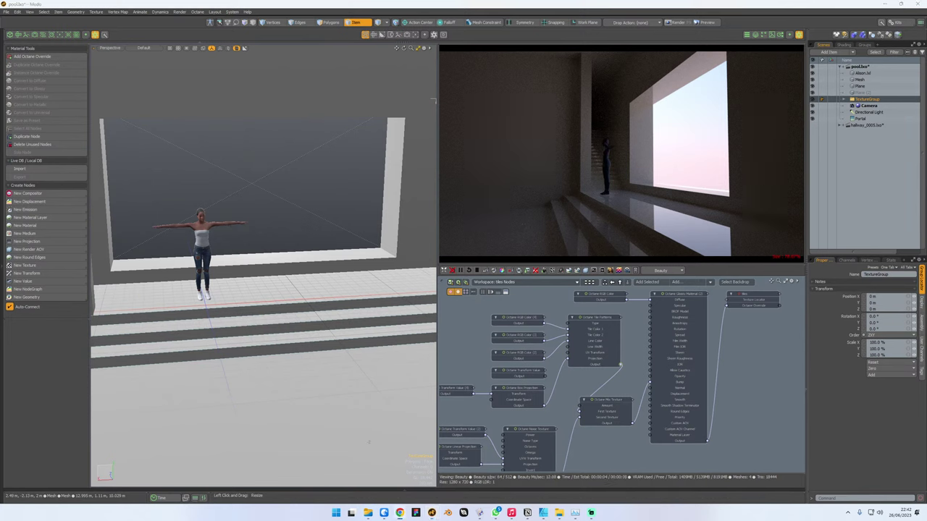
- Import the normal map tiled_floor_001_nor_gl_4k from the downloaded texture folder into the pool scene's tile node network
drag(407, 136, 0, 218)
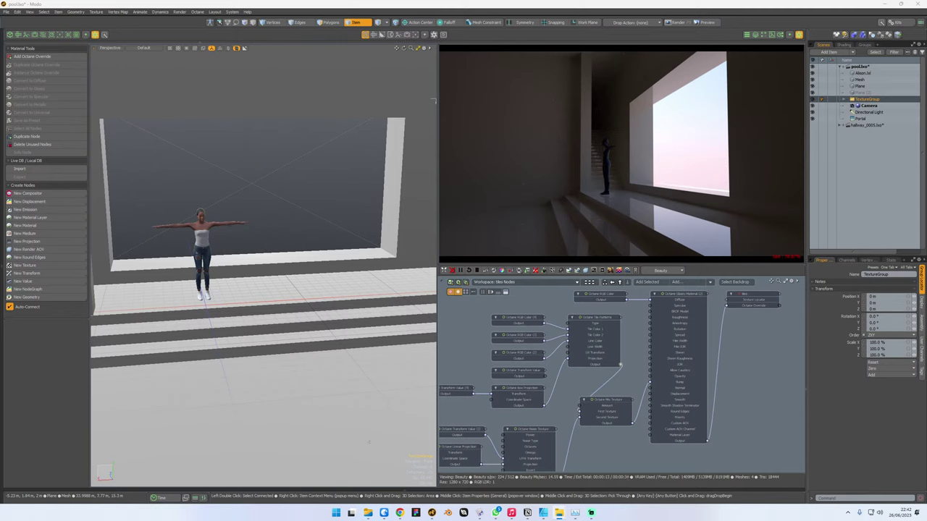
drag(457, 176, 0, 181)
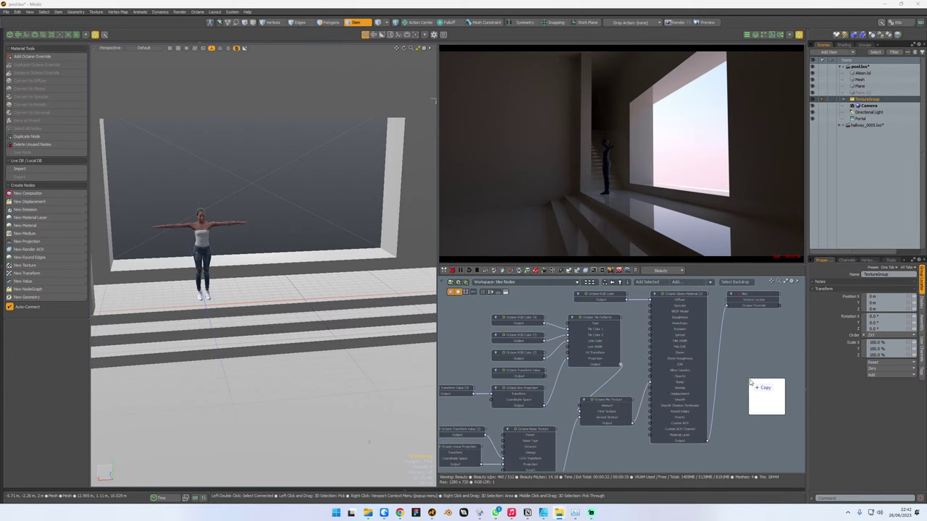
click(754, 392)
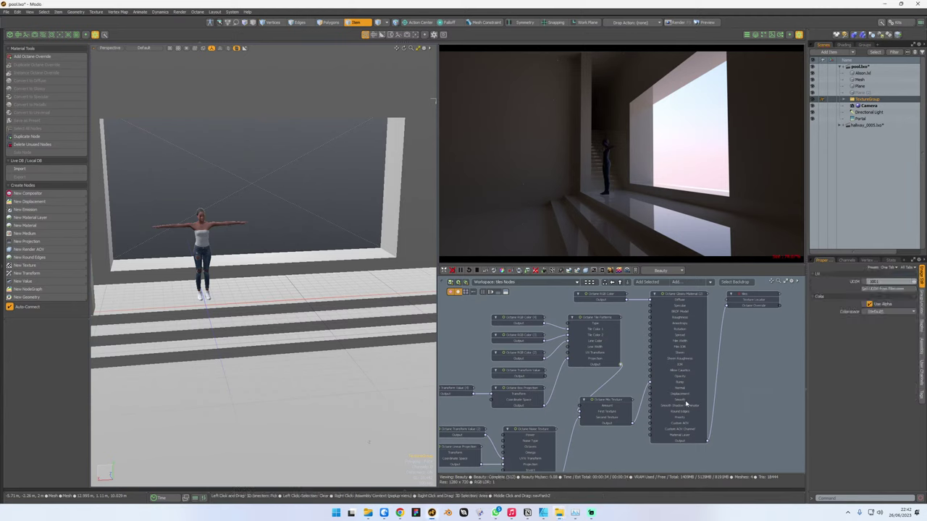
middle_drag(687, 402, 658, 424)
middle_drag(450, 366, 478, 341)
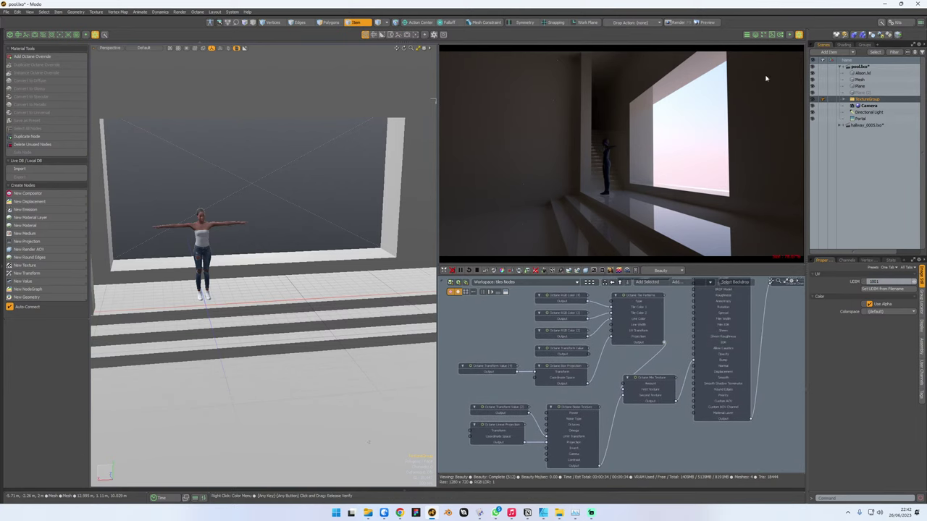
- Add the tiled_floor_001 ao_4k, displacement_4k and rough_4k images from the texture folder to the scene's clip list
click(772, 35)
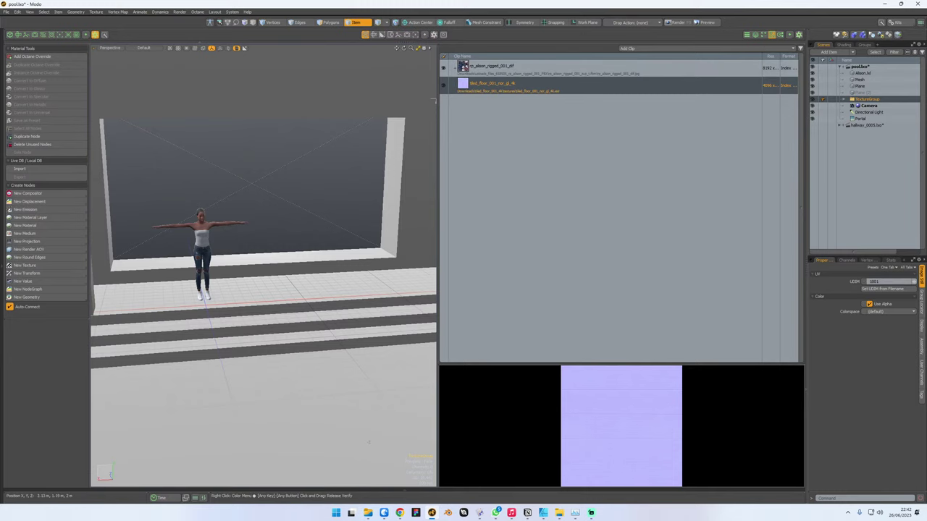
drag(1, 210, 619, 177)
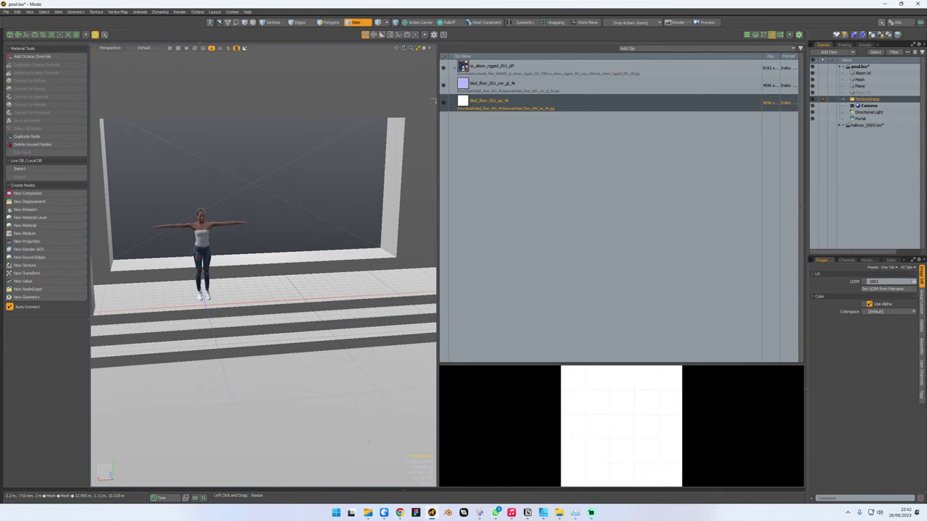
drag(128, 262, 642, 195)
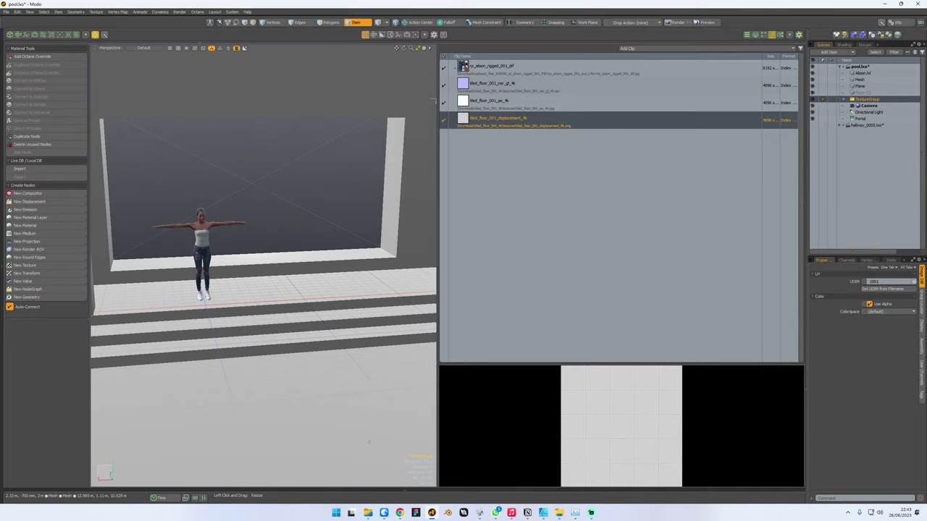
drag(2, 239, 663, 229)
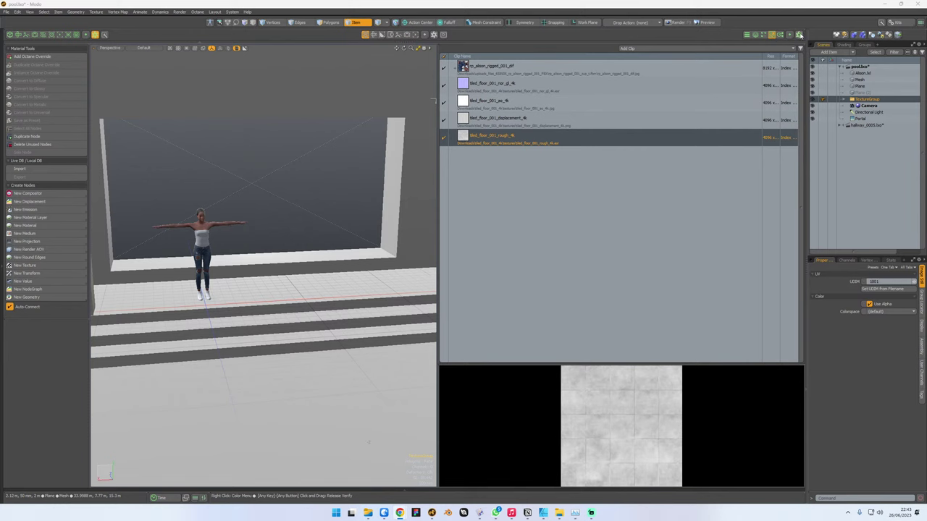
- Return to the Octane render and tile node layout, and show the clip list in a lower Custom A viewport
click(799, 34)
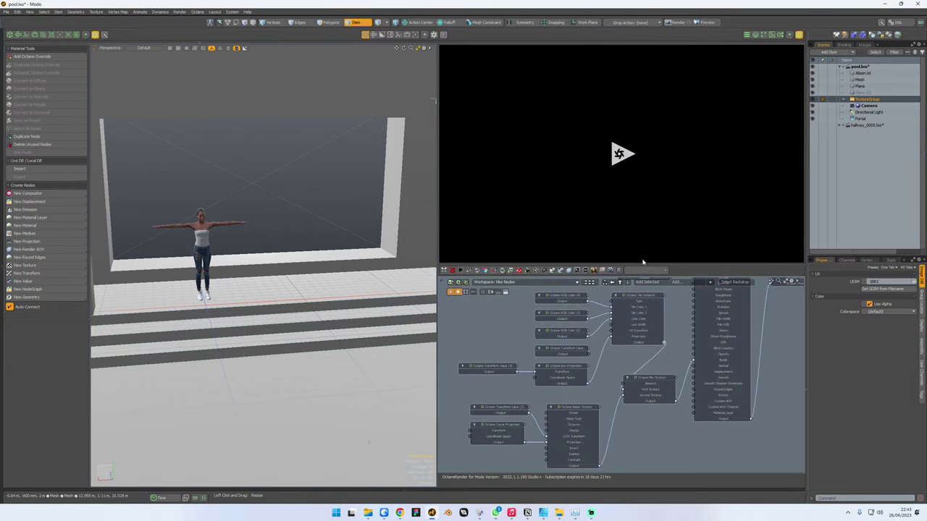
middle_drag(454, 375, 552, 351)
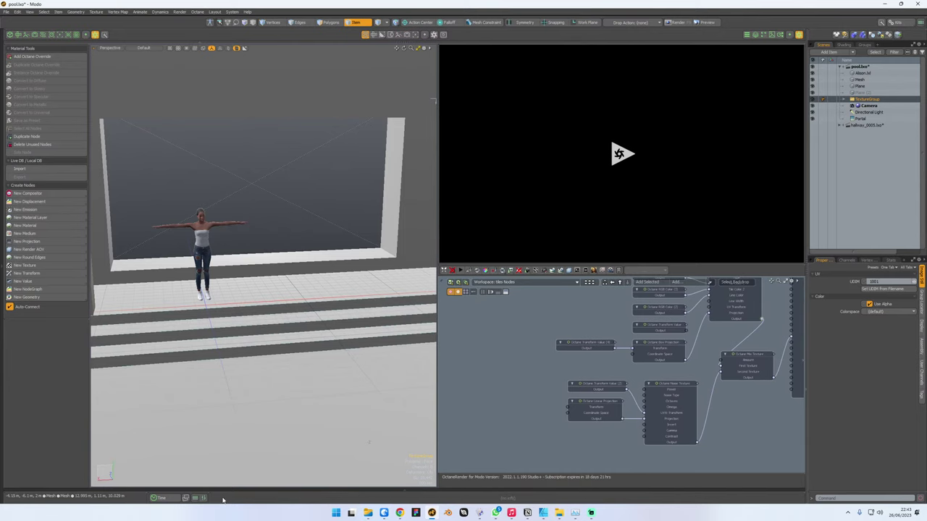
click(195, 498)
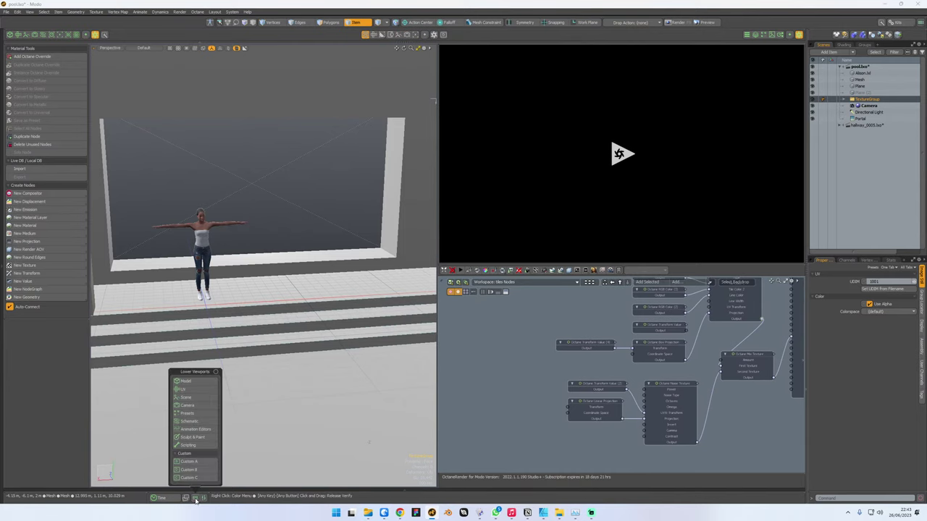
click(203, 463)
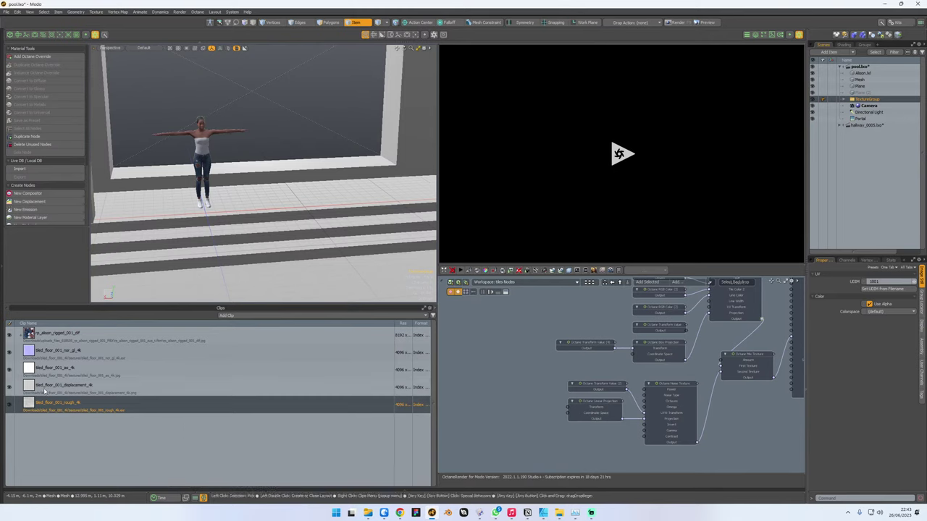
- Add the tiled_floor_001_displacement_4k clip to the node network and place it below the mix texture
click(41, 389)
drag(41, 389, 490, 380)
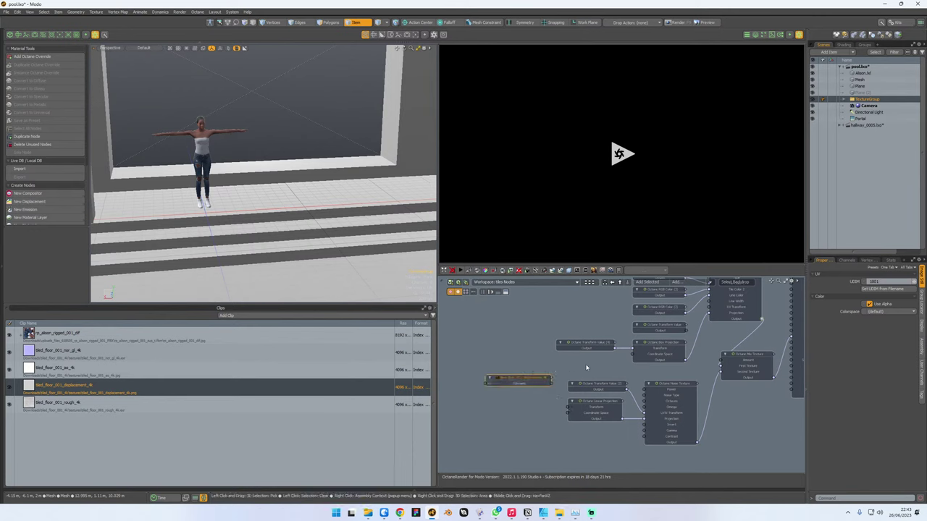
middle_drag(540, 389, 470, 379)
drag(467, 372, 709, 430)
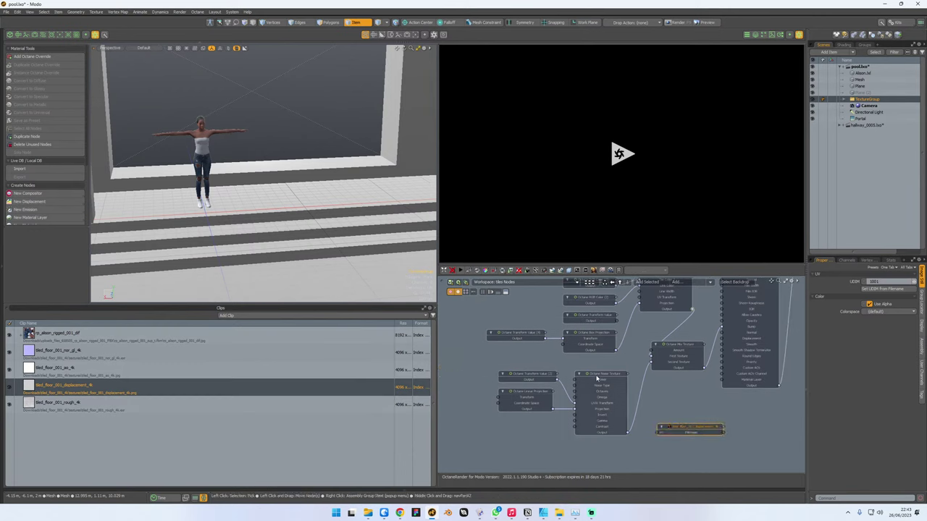
- Delete the procedural tile texture node along with its RGB colour, box projection and transform value nodes
middle_drag(599, 365, 543, 431)
click(616, 333)
key(Delete)
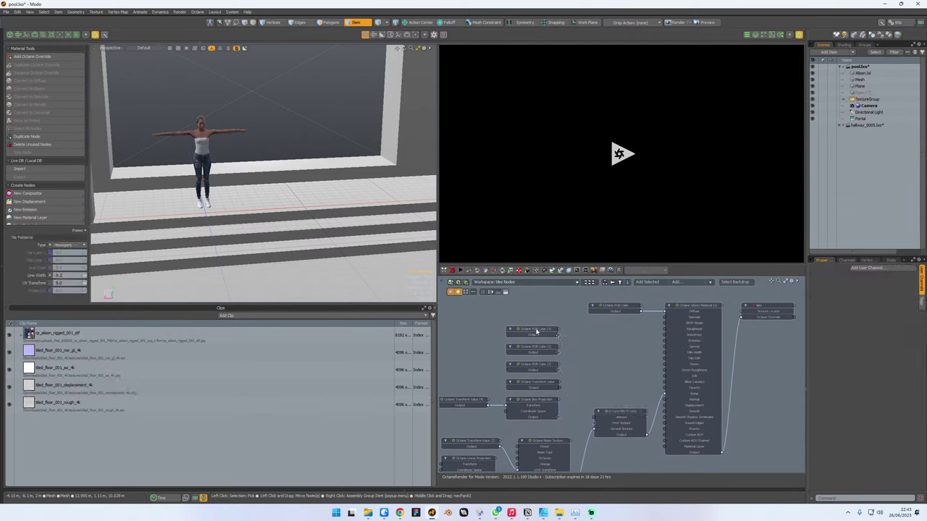
drag(500, 320, 573, 395)
key(Delete)
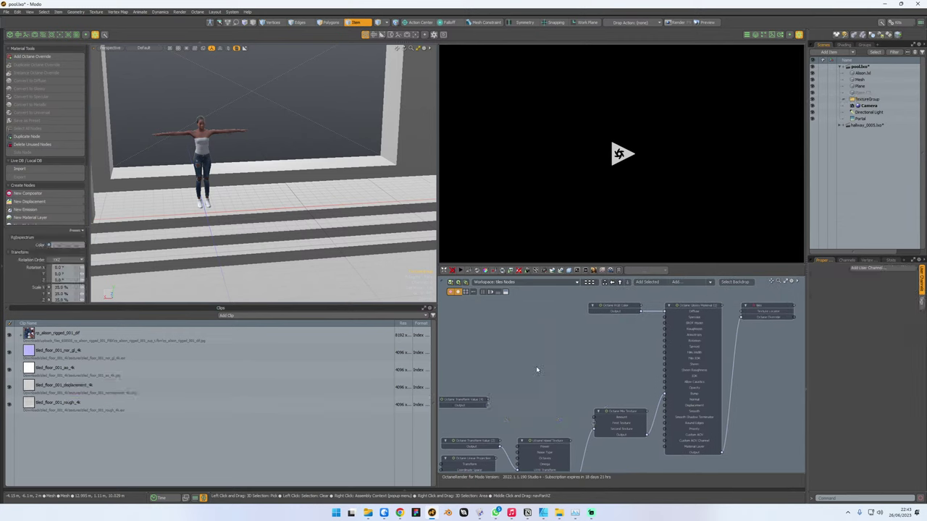
click(475, 402)
key(Delete)
middle_drag(539, 407, 542, 372)
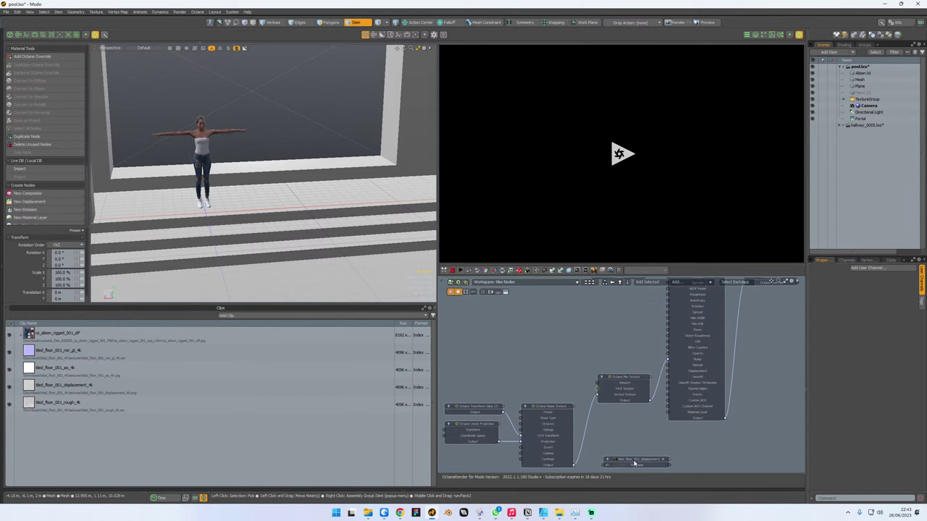
- Add an Octane RGB Image node and connect the displacement_4k clip to its Filename input
drag(635, 463, 457, 328)
click(543, 341)
key(Tab)
text(rgb)
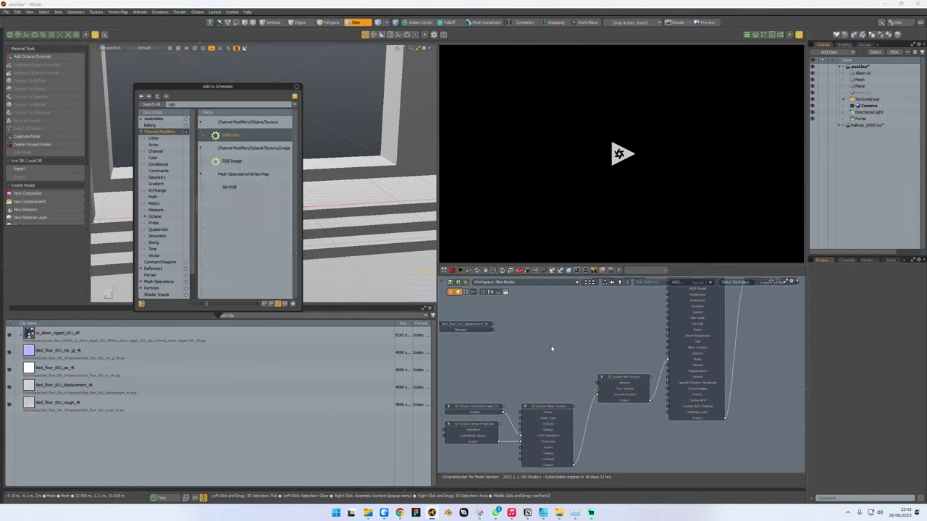
key(Down)
key(Return)
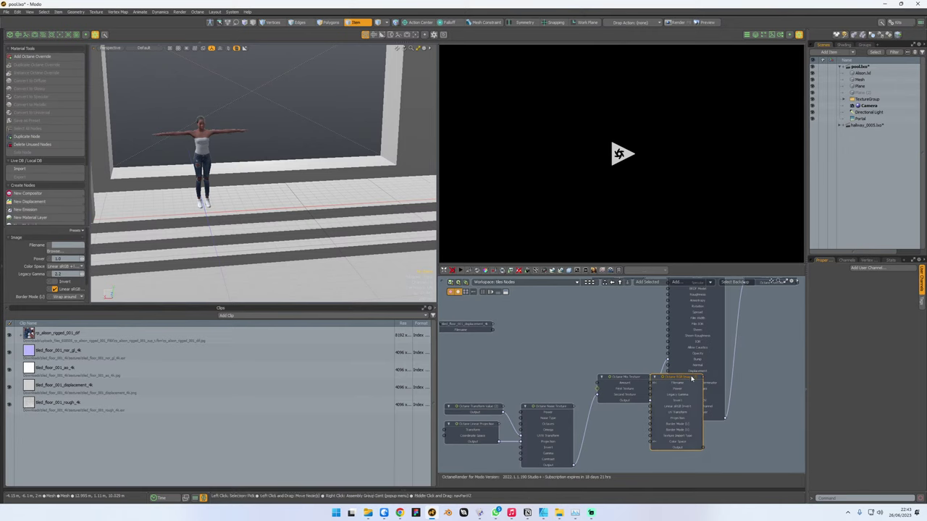
drag(677, 377, 526, 296)
drag(494, 335, 503, 299)
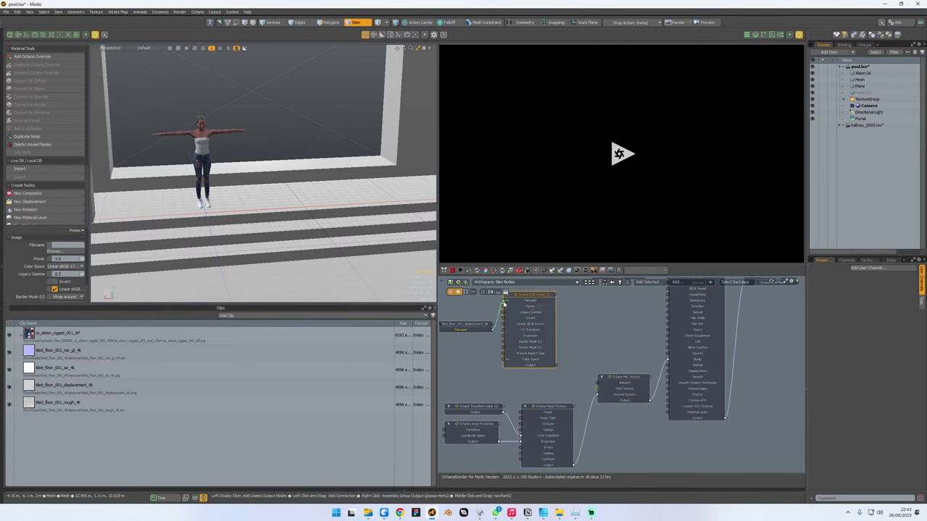
click(587, 327)
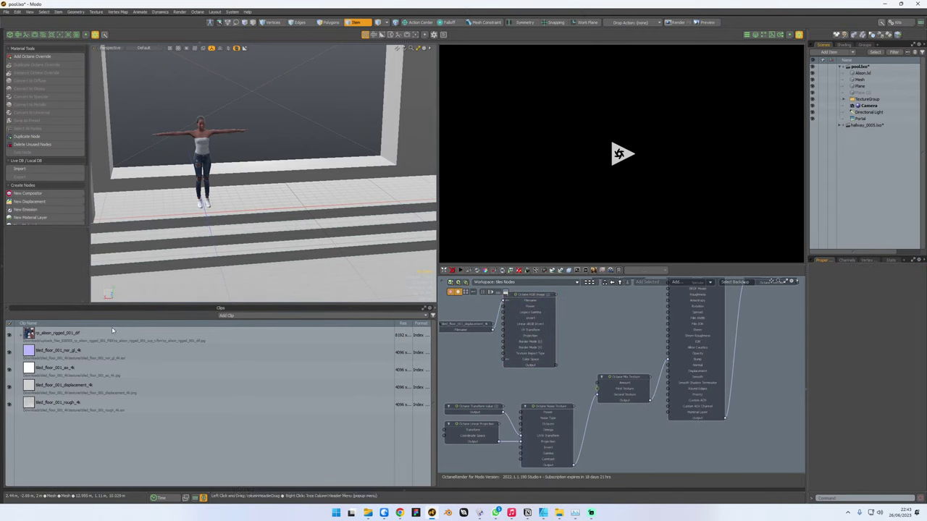
- Hide the clip list, then create a Box projection and connect it to the RGB Image's Projection input
click(204, 499)
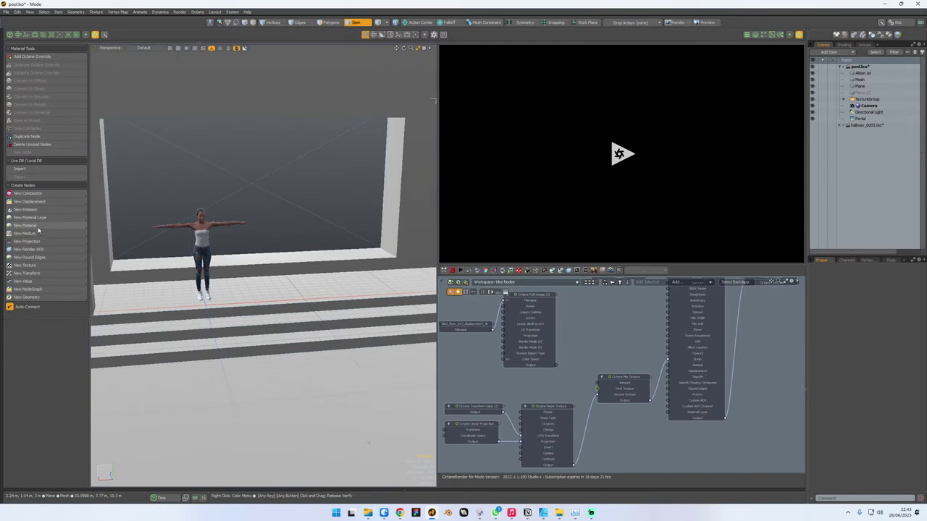
click(33, 241)
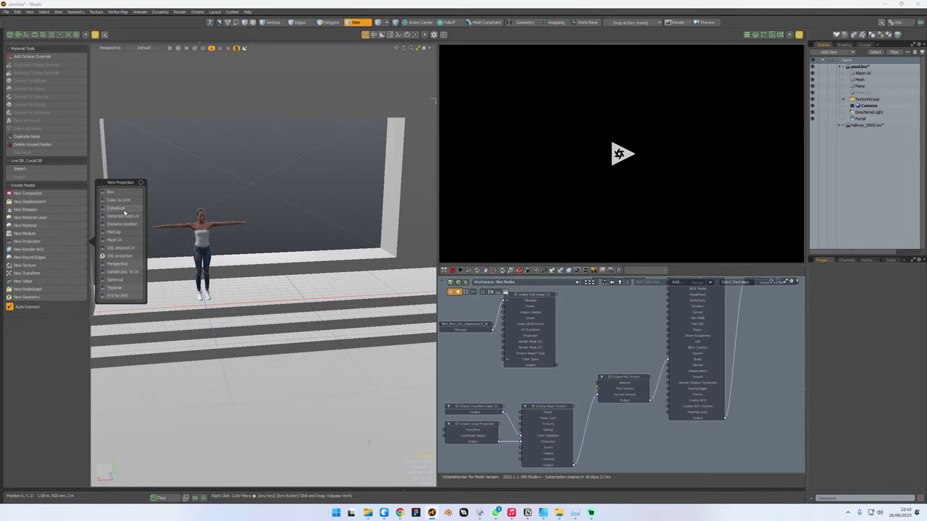
click(111, 192)
drag(653, 403, 505, 336)
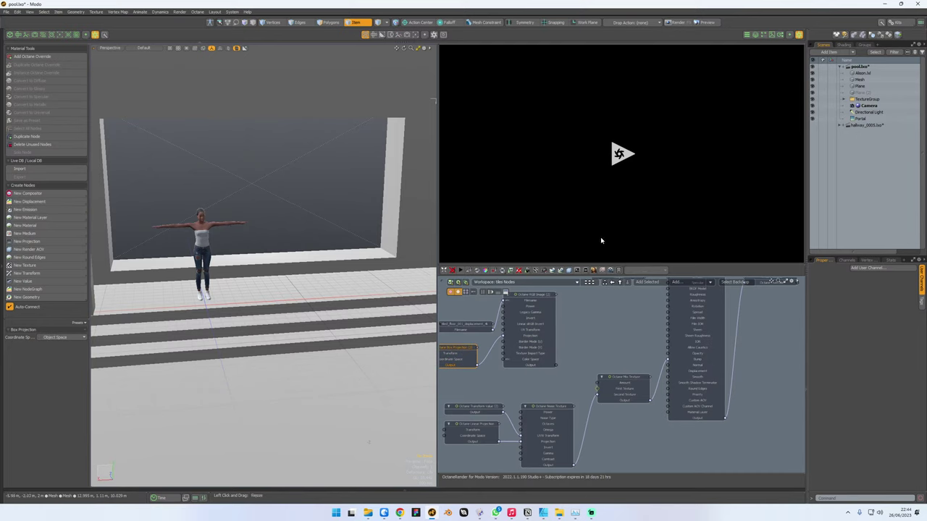
- Start the Octane live render and connect the RGB Image output to the glossy material's Bump input
click(620, 154)
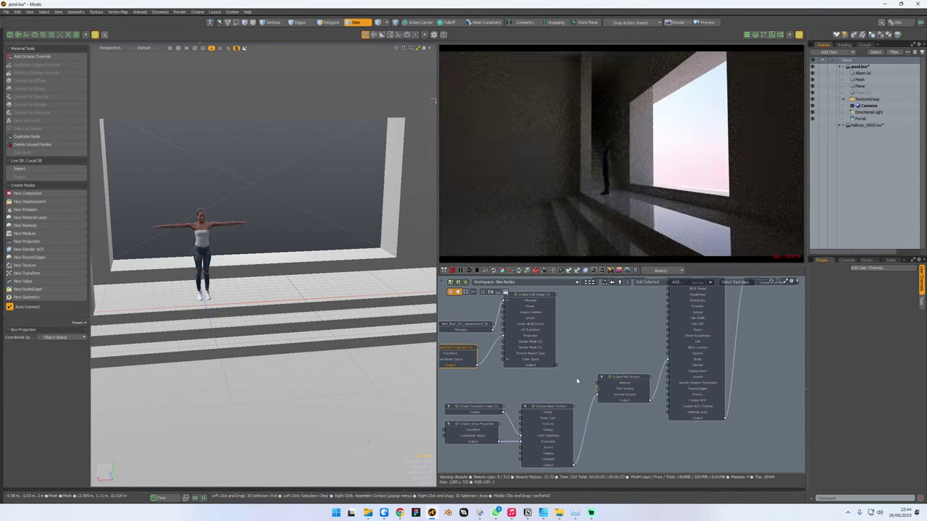
drag(556, 365, 671, 371)
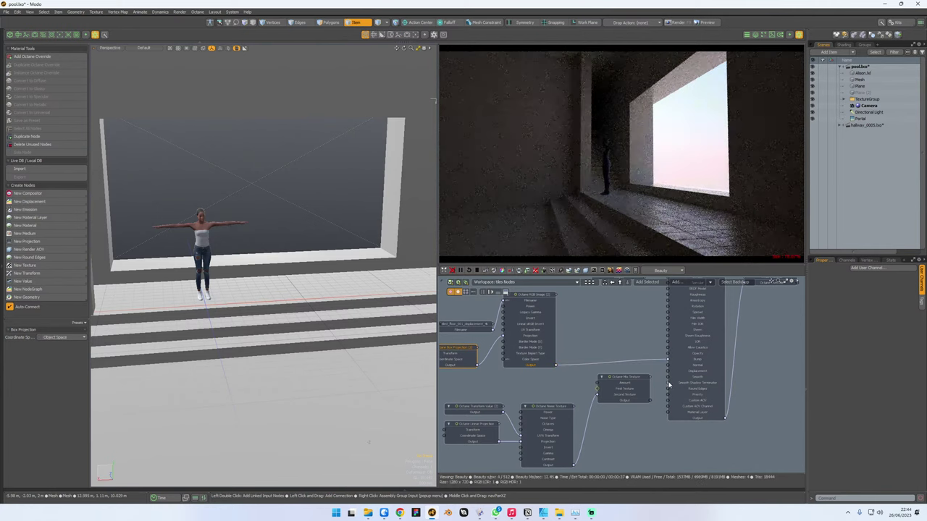
middle_drag(559, 359, 621, 357)
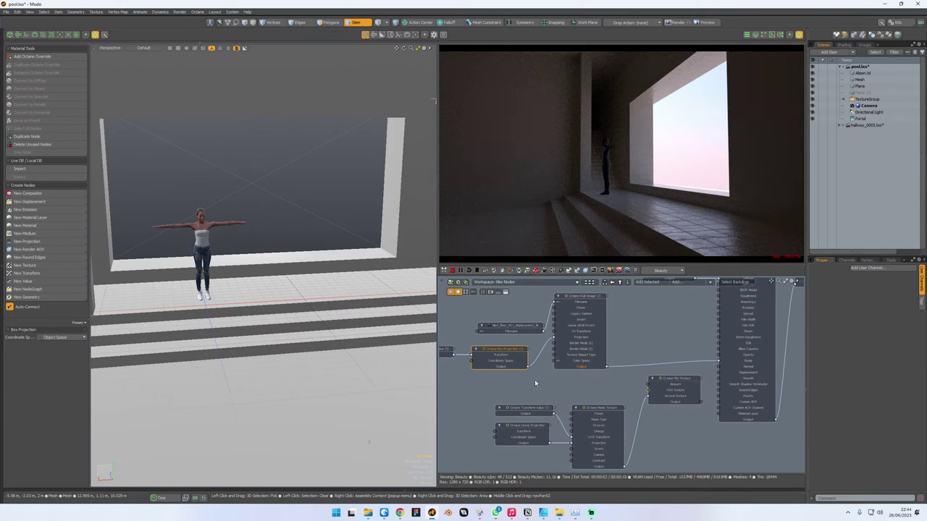
- Set the X, Y and Z scale of the box projection's transform value node to 50%
middle_drag(534, 379, 561, 386)
middle_drag(554, 336, 592, 349)
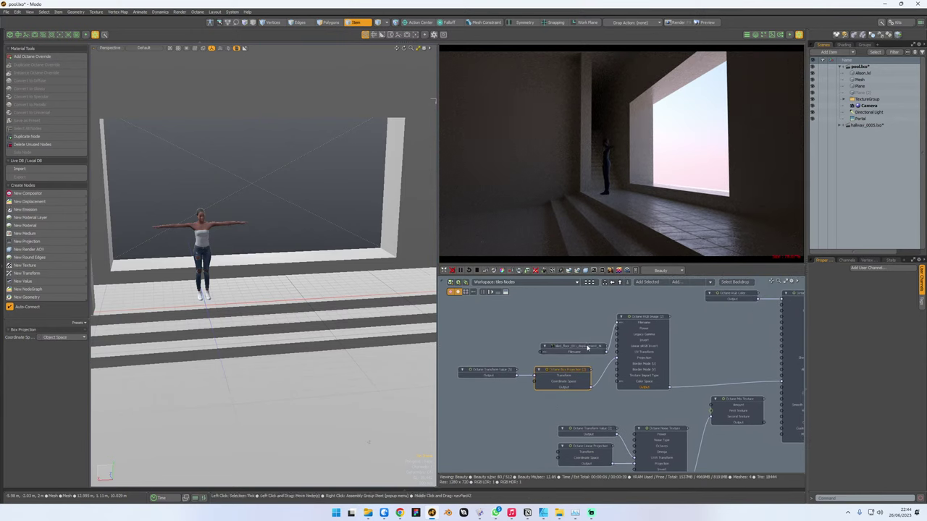
drag(587, 347, 552, 336)
click(646, 317)
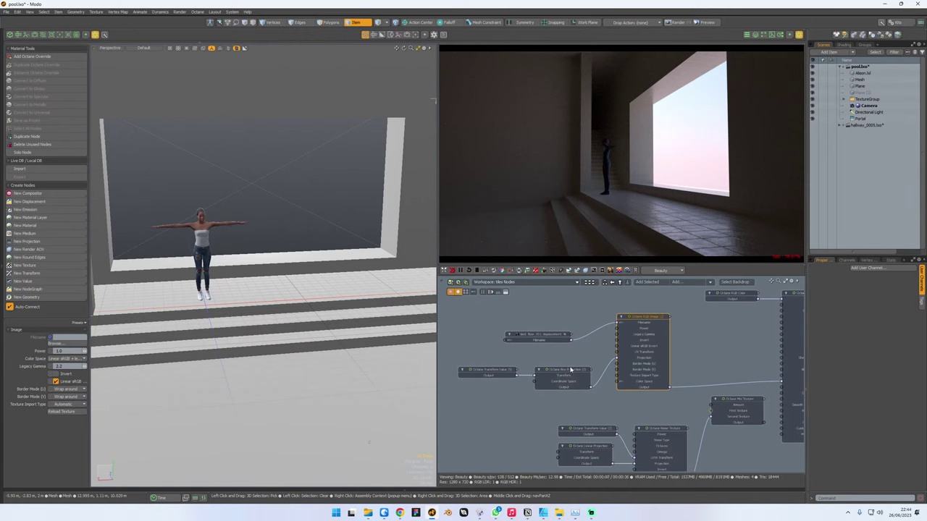
click(489, 371)
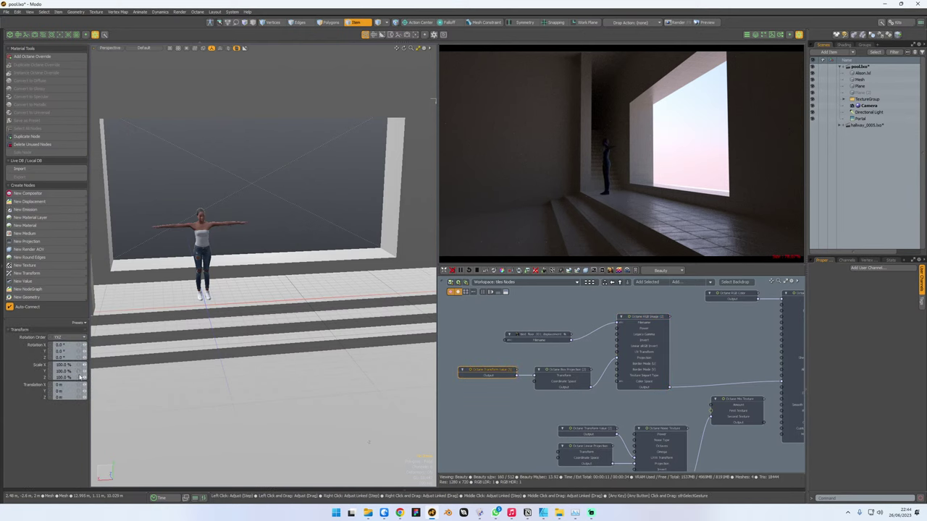
drag(77, 365, 79, 376)
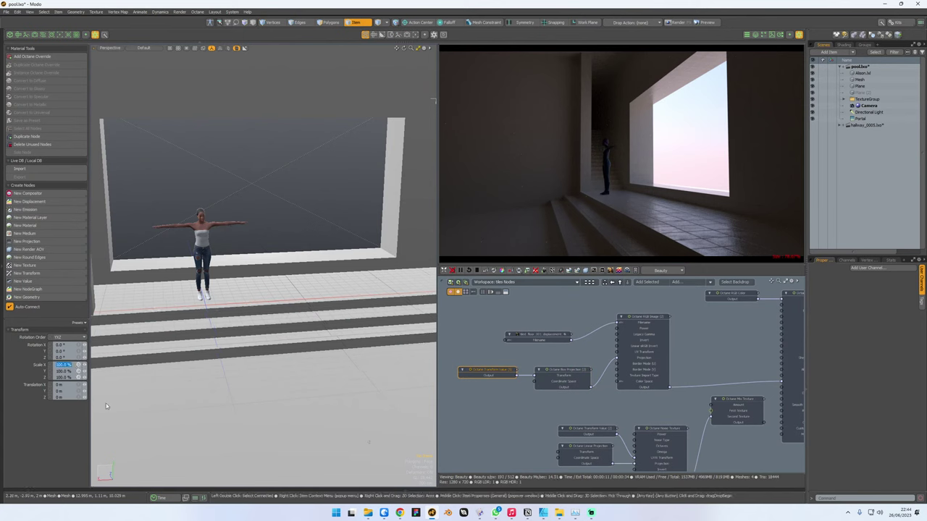
key(Return)
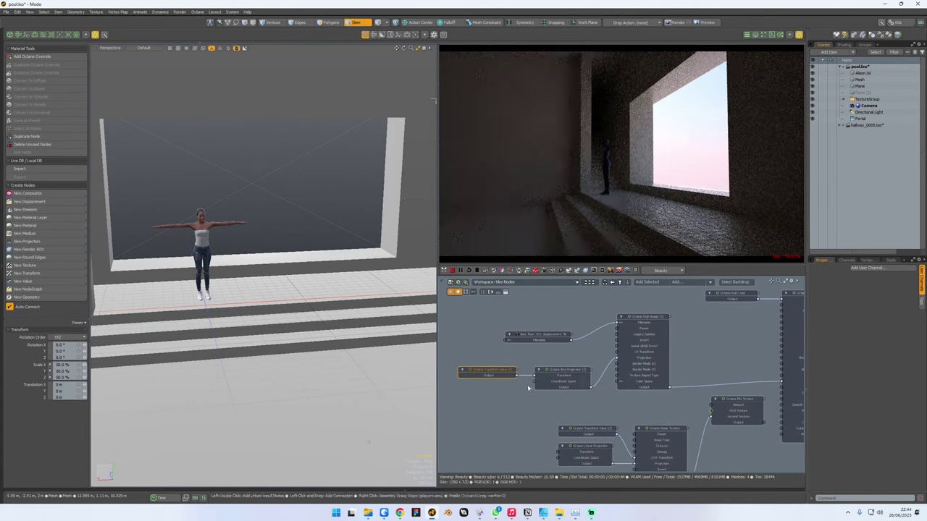
click(512, 403)
middle_drag(742, 373, 598, 360)
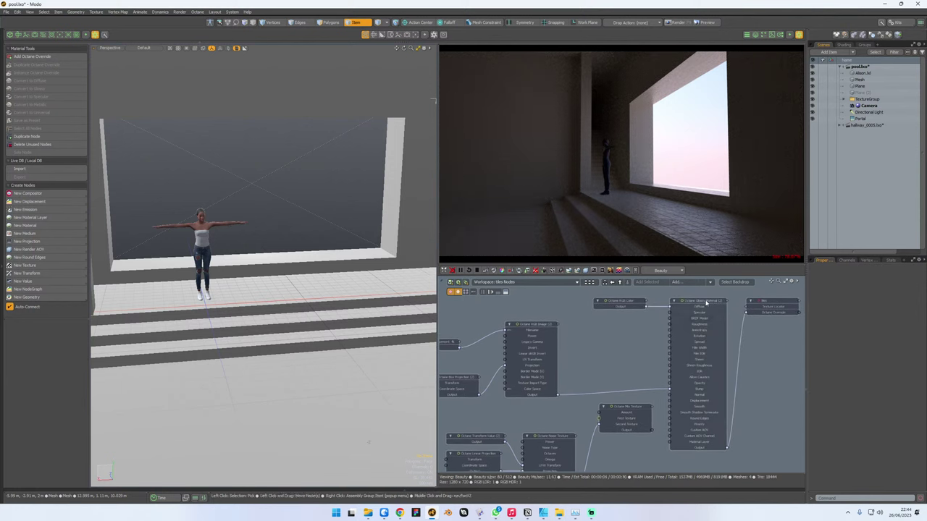
click(707, 303)
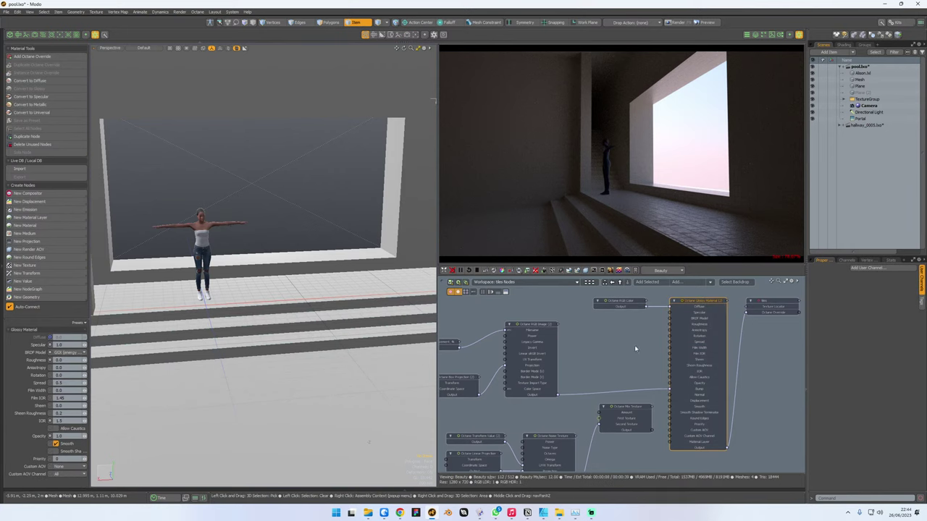
click(612, 352)
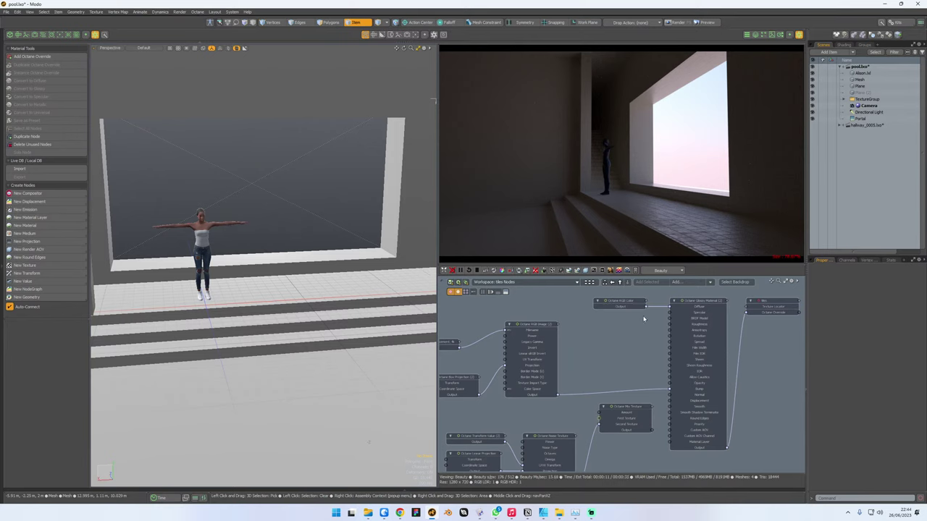
- Show the clip list in the lower Custom A viewport, add the tiled_floor_001_nor_gl_4k clip to the node network, and hide the list again
middle_drag(639, 364, 703, 353)
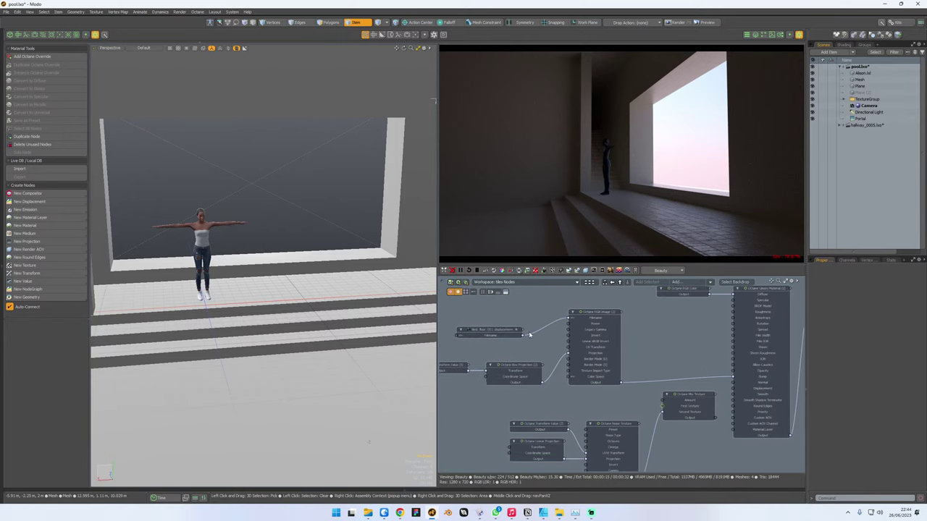
click(195, 500)
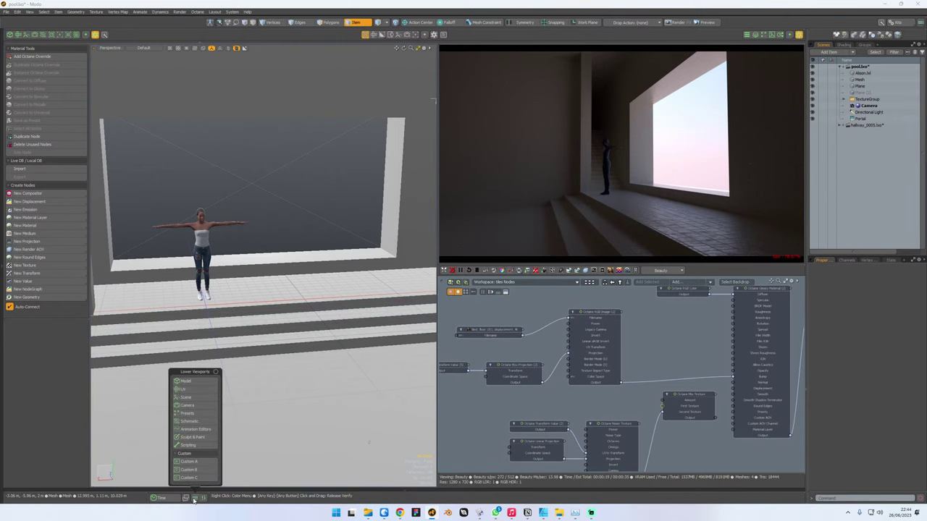
click(191, 462)
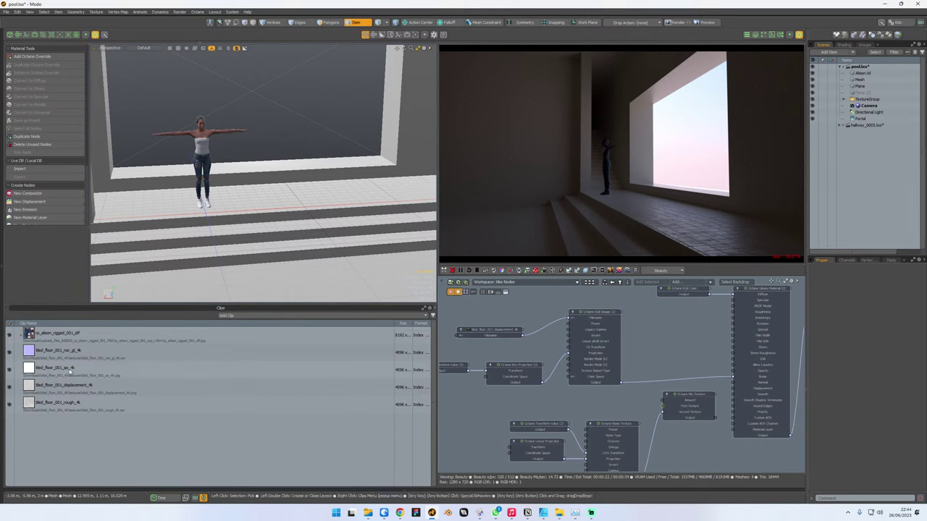
click(48, 354)
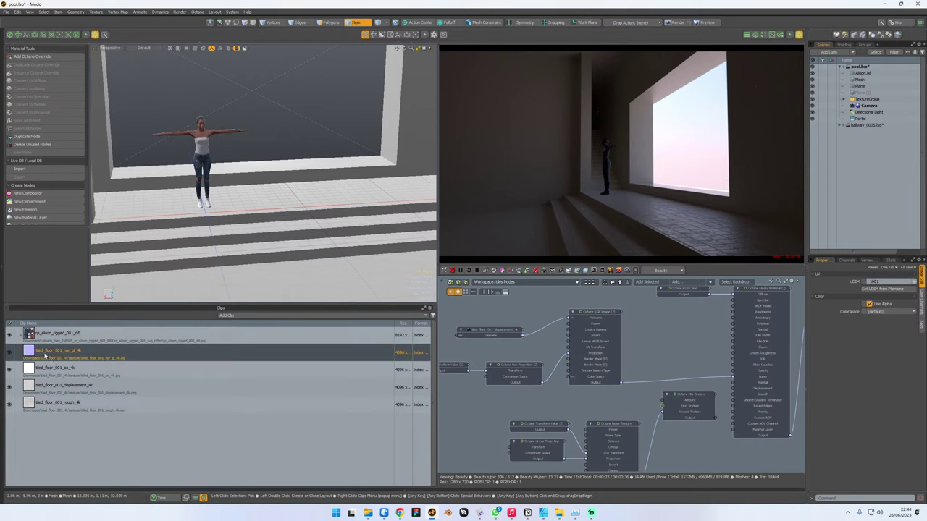
drag(57, 353, 492, 414)
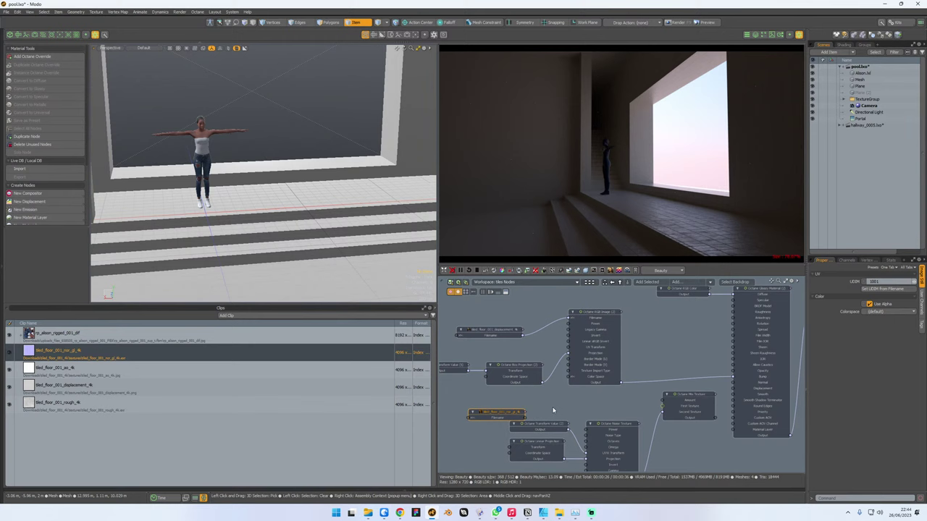
click(161, 497)
click(161, 498)
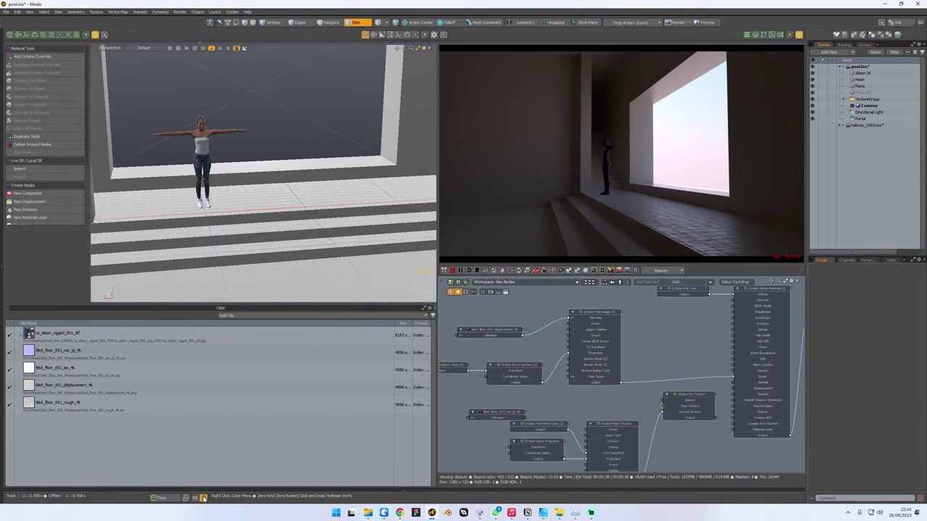
click(203, 498)
- Add an Octane Normal texture node to the schematic and place it below the mix texture
middle_drag(709, 457, 645, 377)
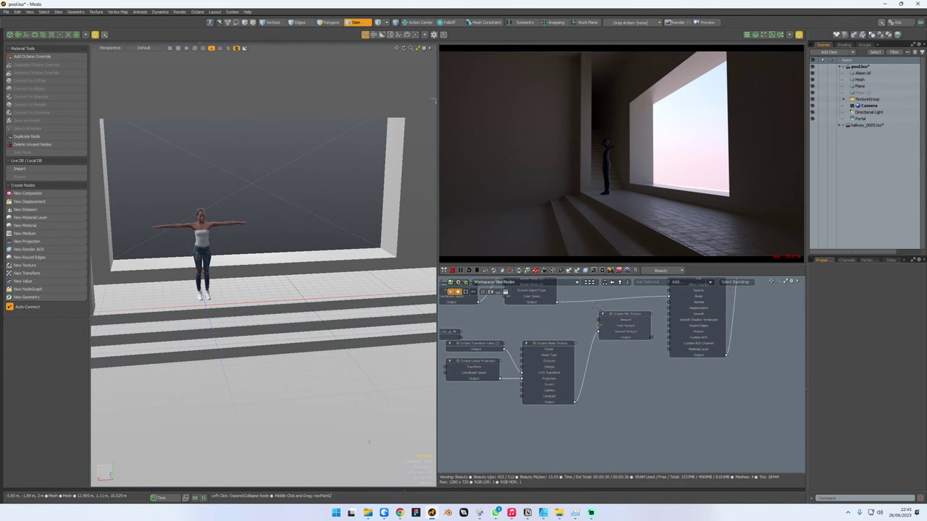
key(n)
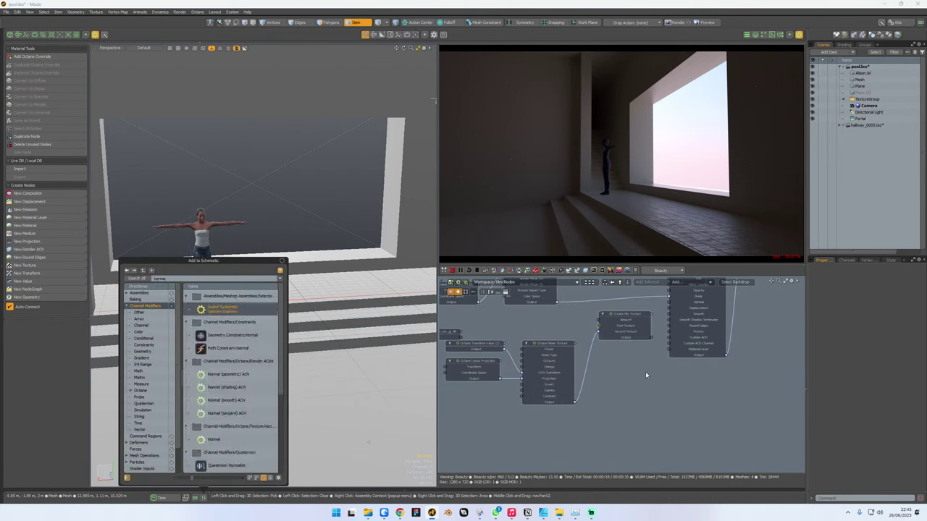
drag(279, 322, 283, 339)
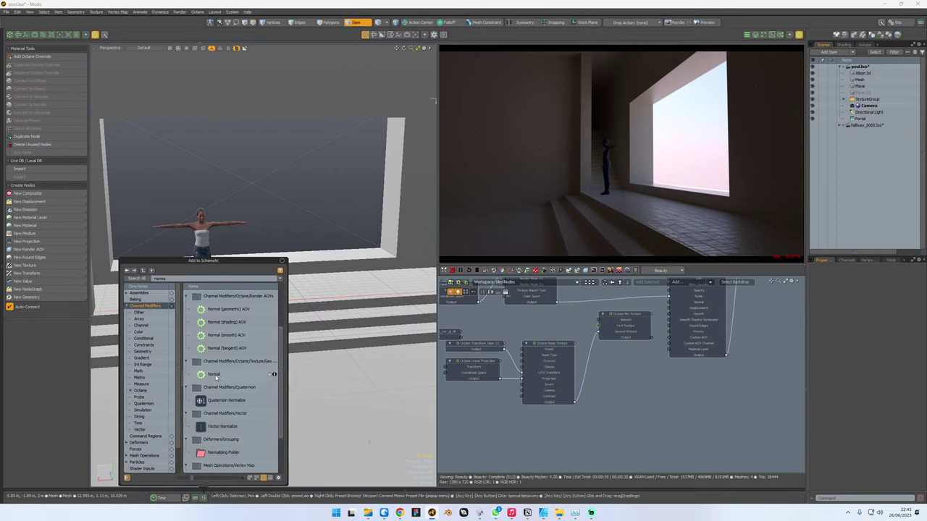
double_click(213, 413)
drag(672, 390, 619, 367)
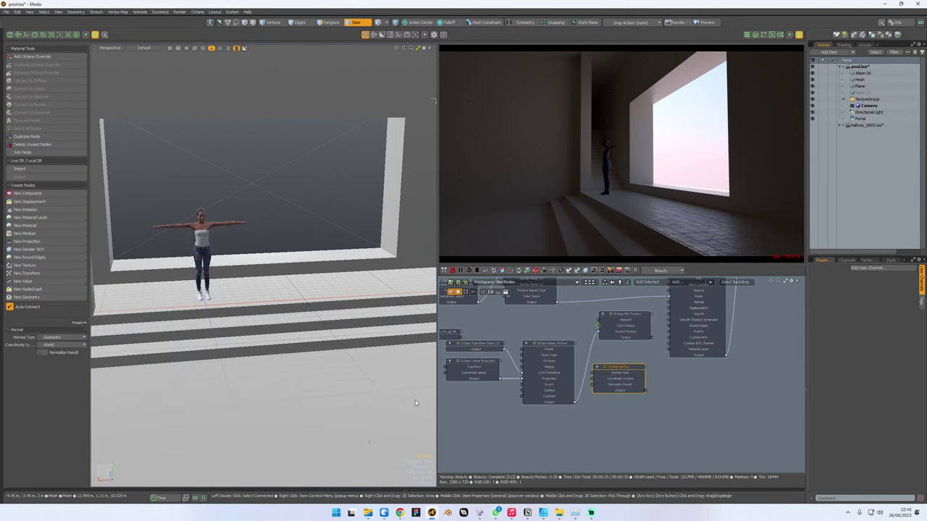
- Connect the nor_gl_4k clip to the Octane Normal node's Normal Type input and its output to the glossy material's Normal input
alt+drag(514, 408, 574, 418)
drag(492, 348, 557, 439)
click(697, 389)
drag(697, 389, 696, 423)
drag(583, 440, 656, 420)
drag(707, 434, 730, 316)
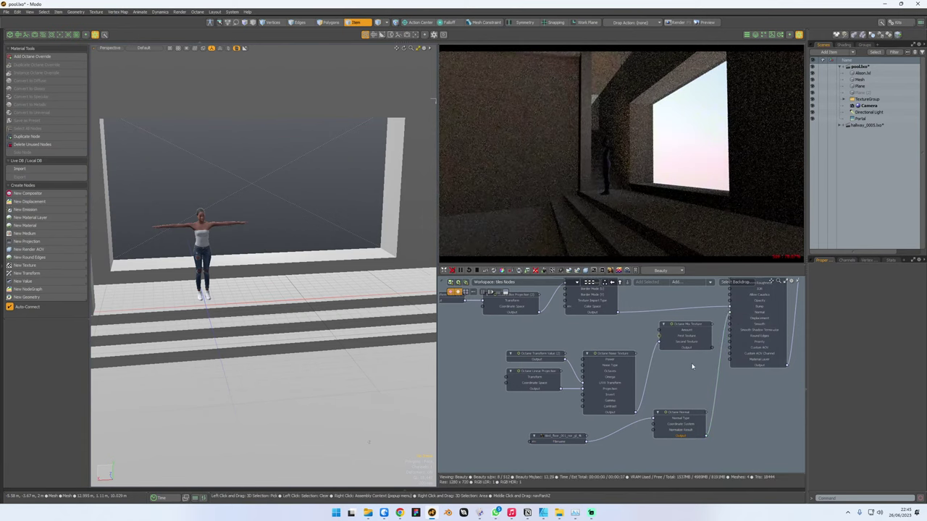
middle_drag(693, 362, 678, 392)
click(663, 439)
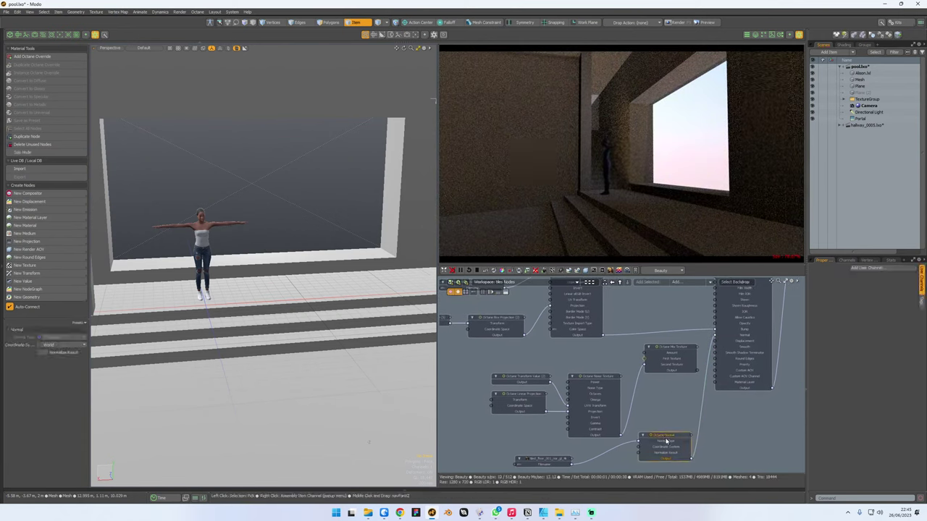
- Set the Octane Normal node's coordinate system to Object
click(67, 344)
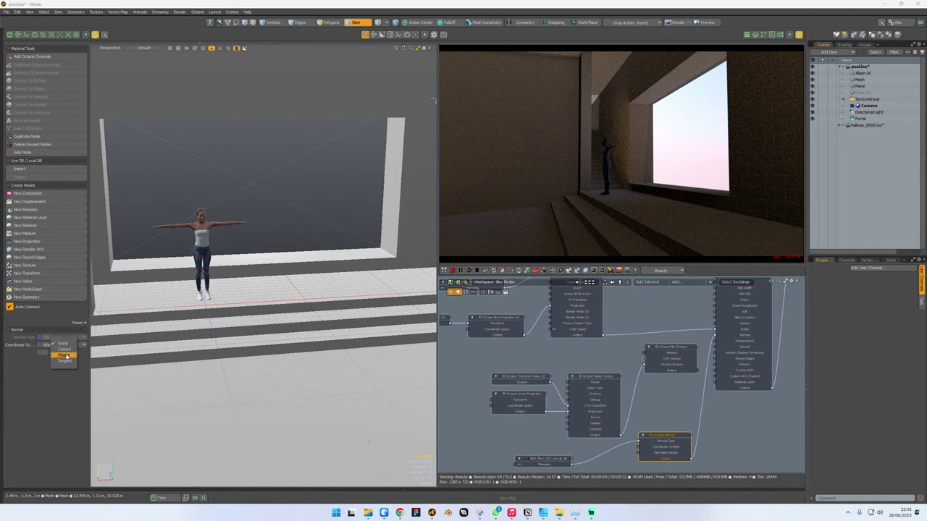
click(66, 356)
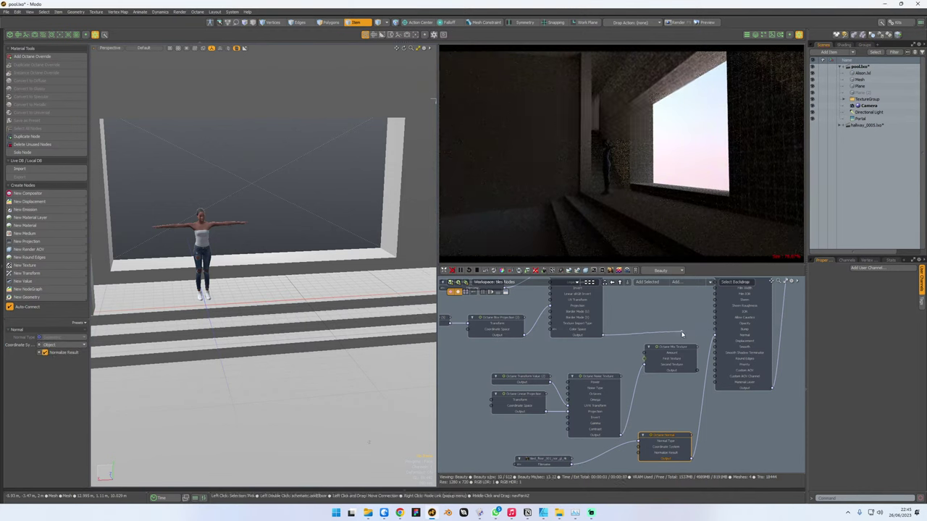
- Detach the RGB image and Octane Normal from the glossy material, and reconnect the RGB image's output to the Bump input
drag(681, 333, 681, 336)
middle_drag(668, 344, 646, 413)
click(729, 310)
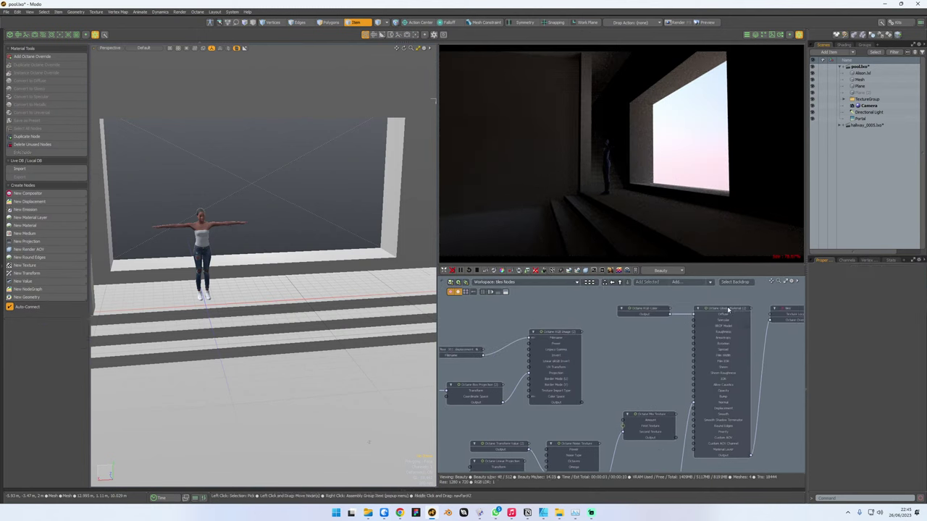
click(727, 310)
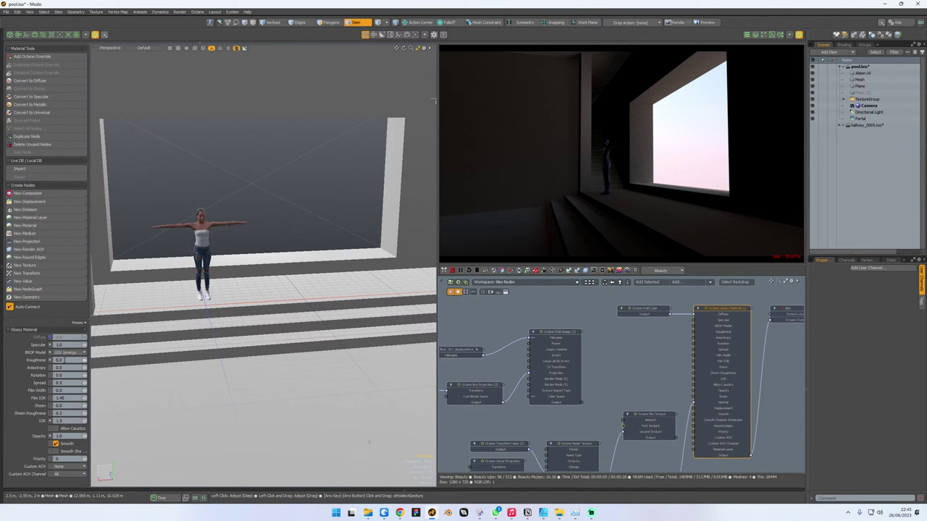
middle_drag(693, 413, 670, 381)
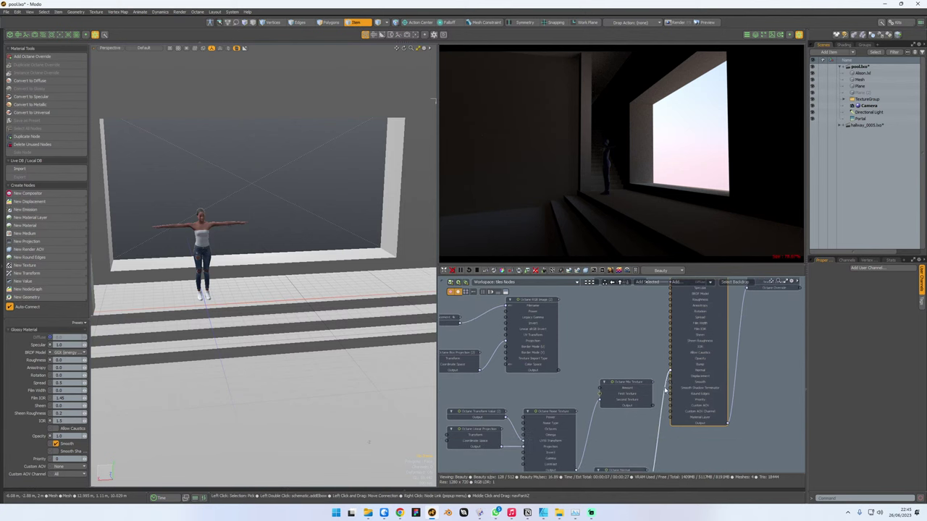
drag(665, 391, 664, 424)
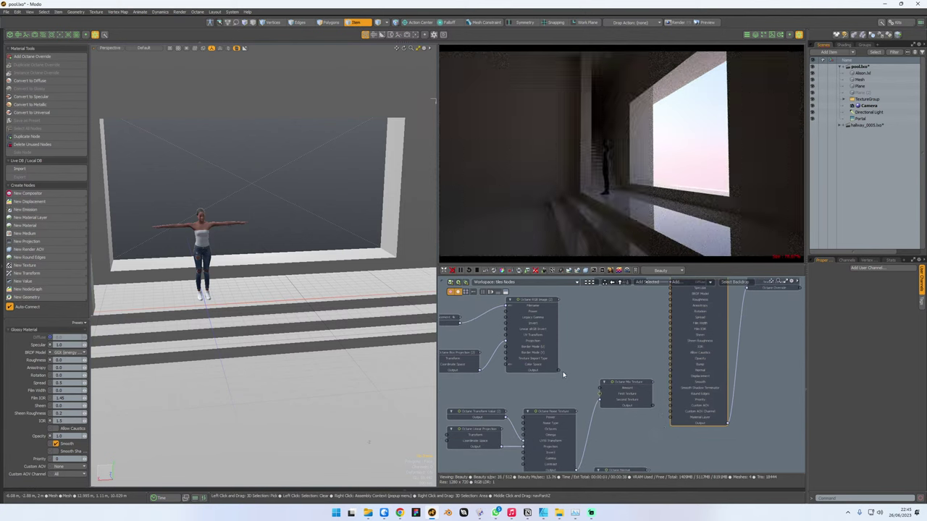
drag(559, 370, 669, 367)
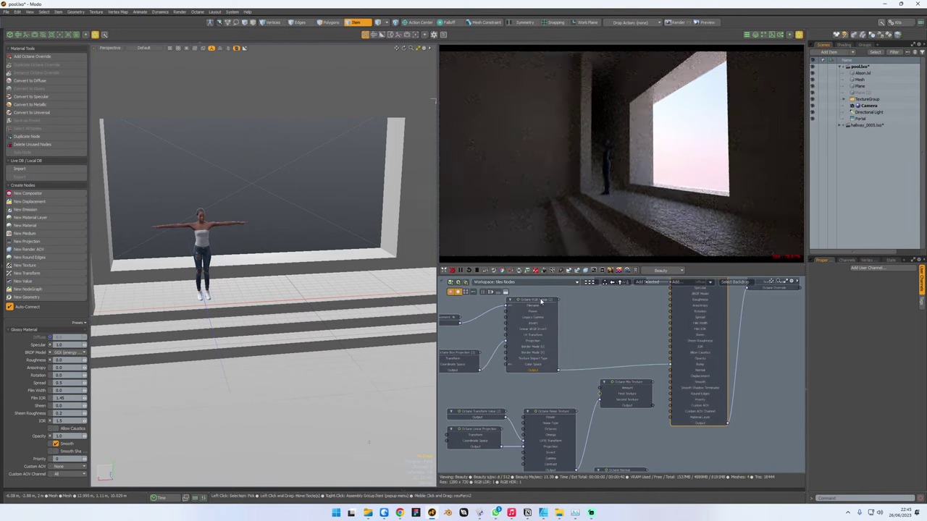
- Set the Power of the displacement map's RGB image node to 0.1
click(544, 307)
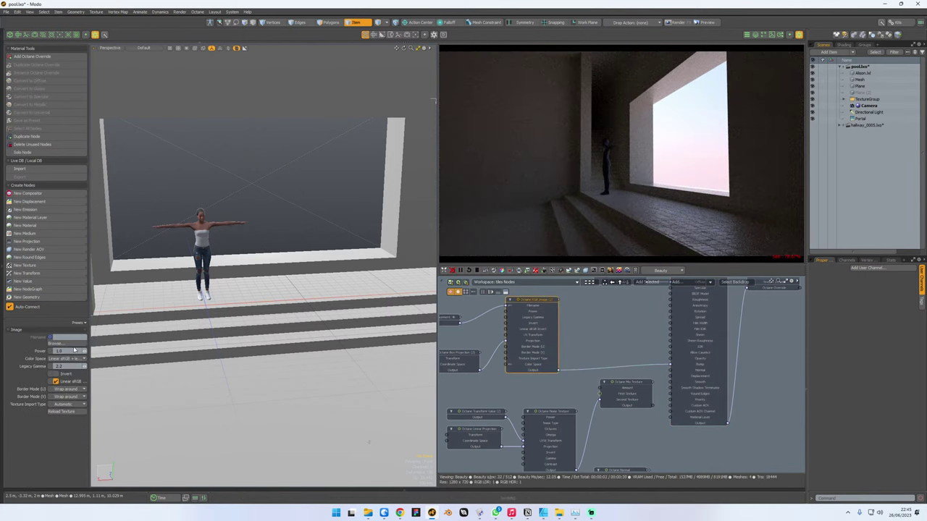
drag(74, 351, 48, 351)
text(0.1)
key(Tab)
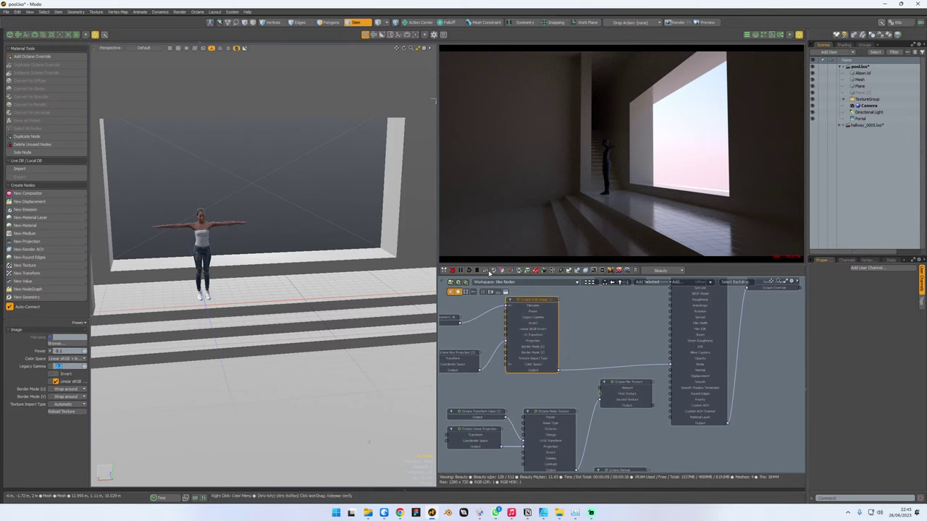
mouse_move(362, 323)
alt+mouse_down()
mouse_move(312, 299)
mouse_move(339, 320)
mouse_move(376, 317)
alt+mouse_up()
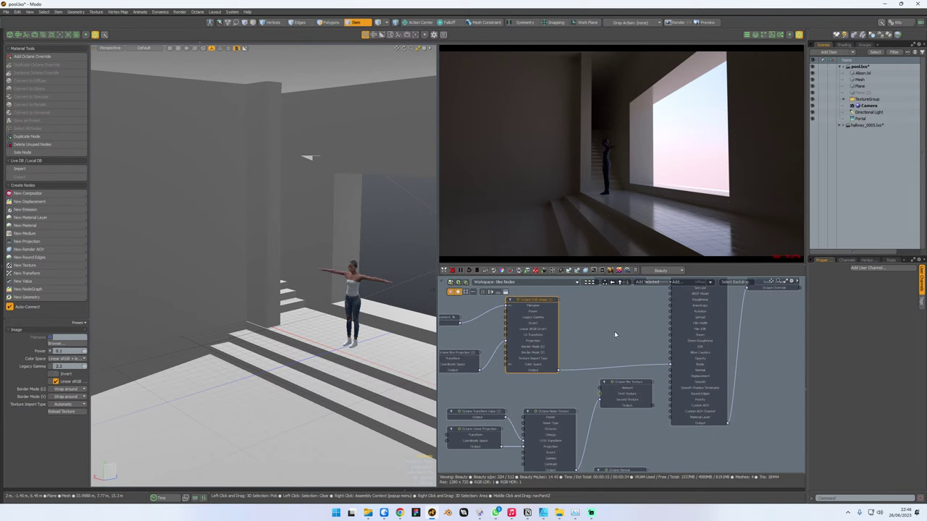
- Connect the Octane Normal node's output to the glossy material's Normal input
alt+drag(487, 346, 552, 349)
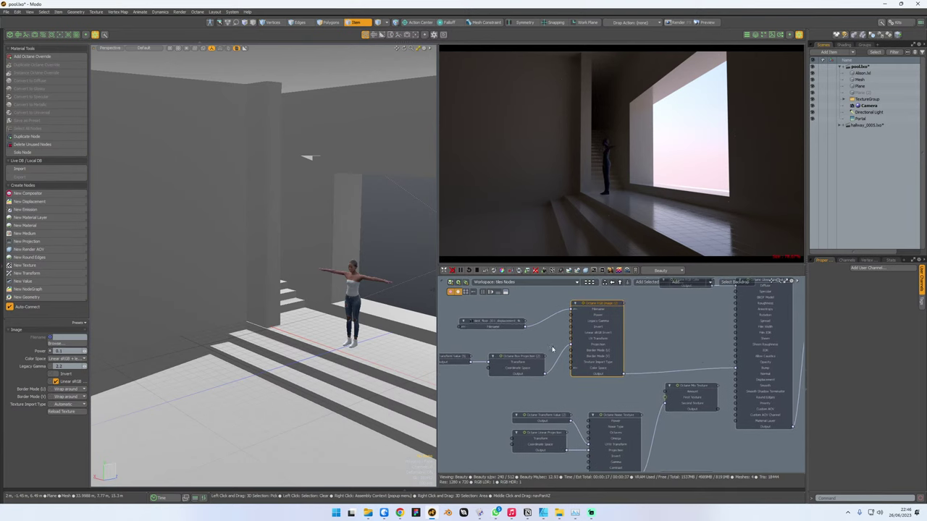
alt+drag(679, 336, 611, 359)
alt+drag(625, 458, 592, 390)
middle_drag(591, 391, 599, 419)
click(595, 427)
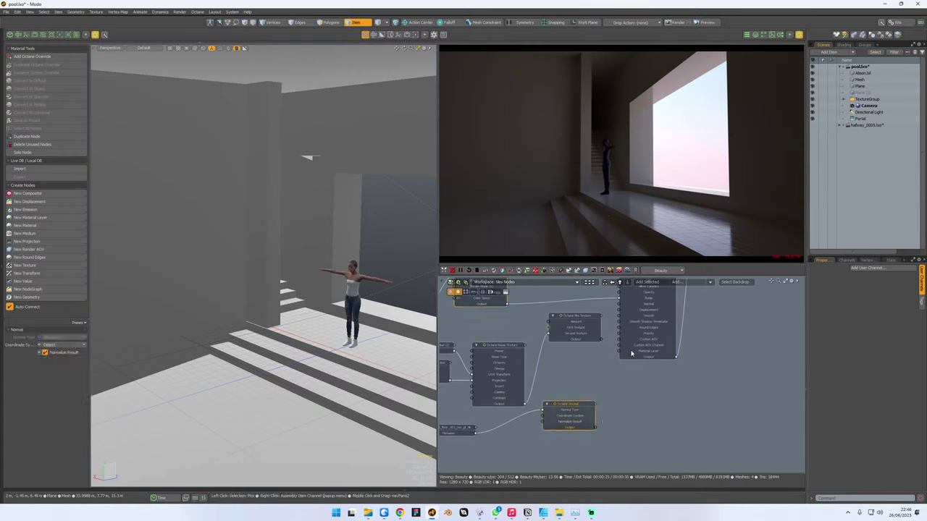
drag(597, 429, 621, 384)
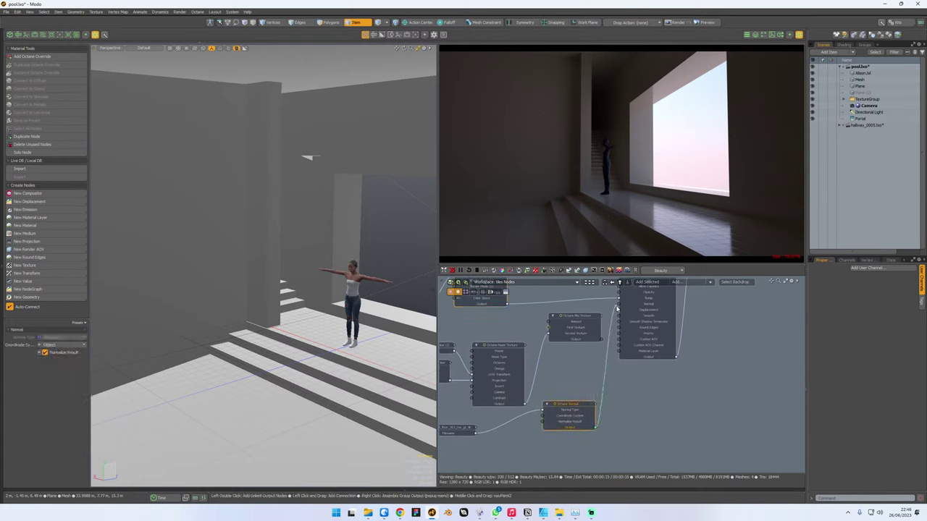
drag(617, 307, 618, 305)
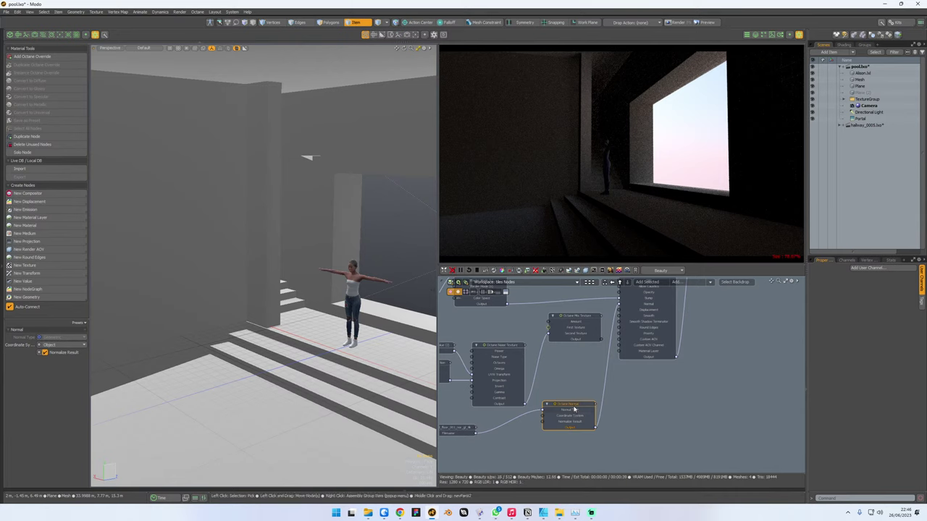
- Disconnect the nor_gl clip from the Octane Normal node and set its Normal Type to Smooth
double_click(572, 405)
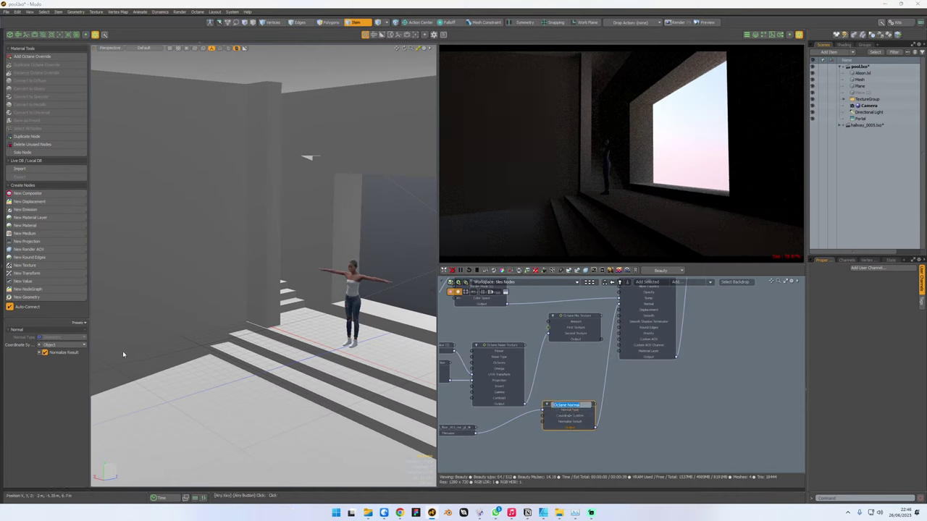
click(80, 338)
click(408, 301)
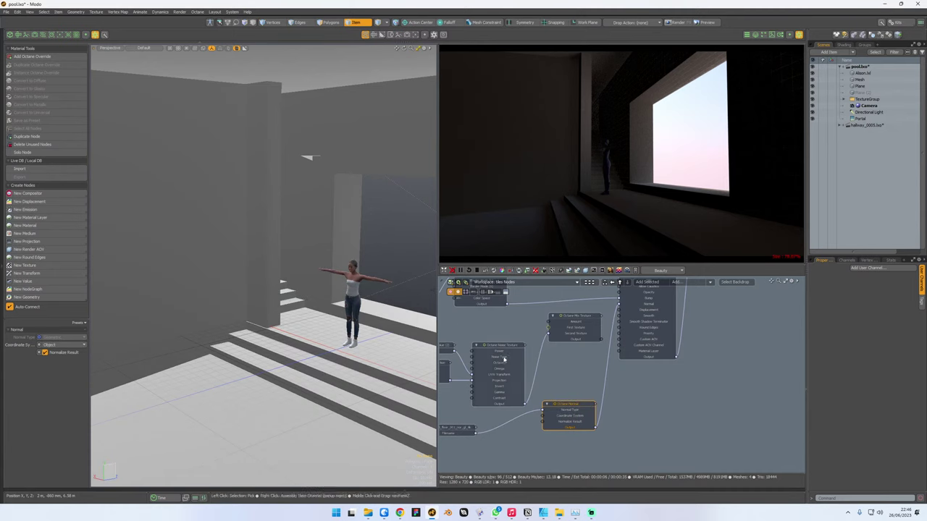
drag(542, 410, 516, 423)
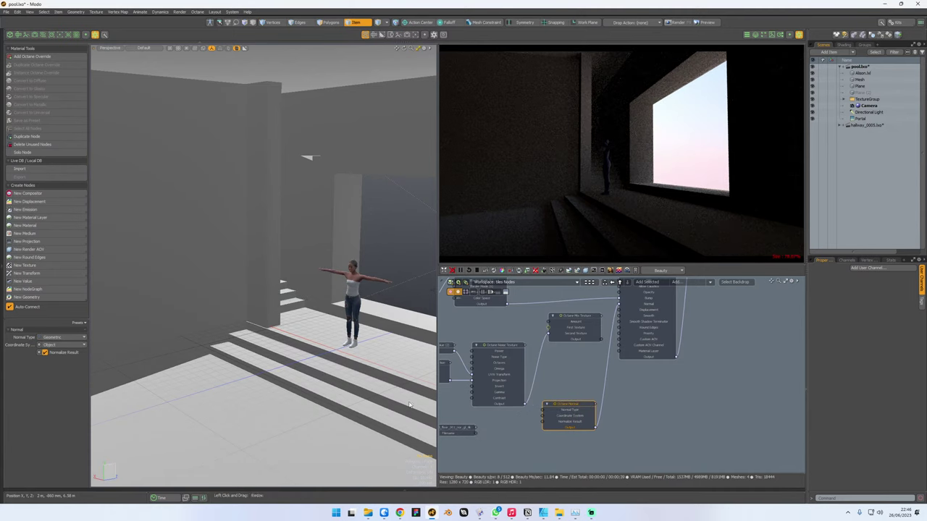
click(80, 337)
click(82, 344)
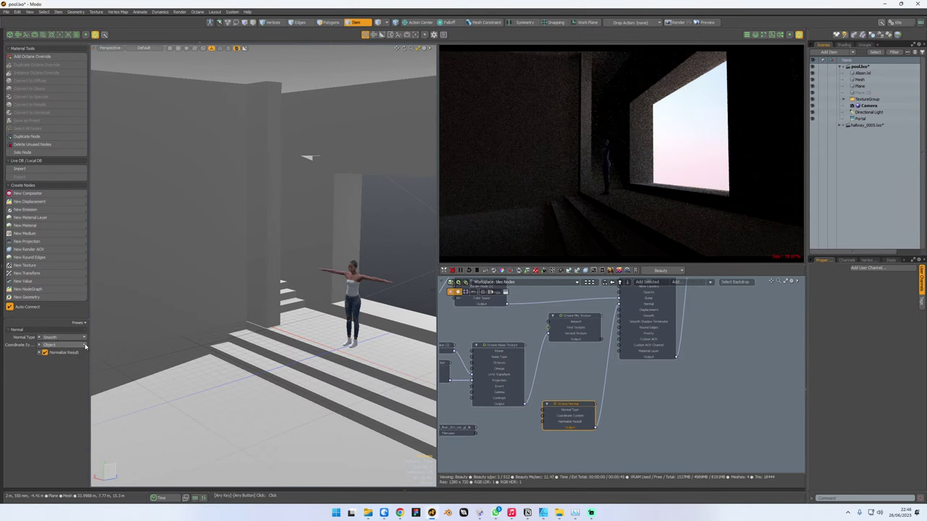
- Detach the Octane Normal node from the glossy material and delete it
drag(598, 363, 569, 405)
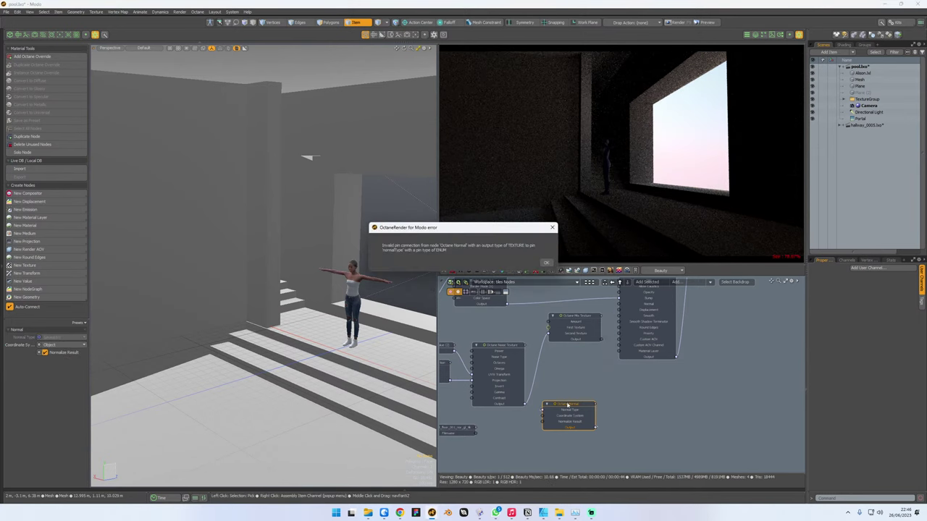
click(545, 261)
double_click(579, 406)
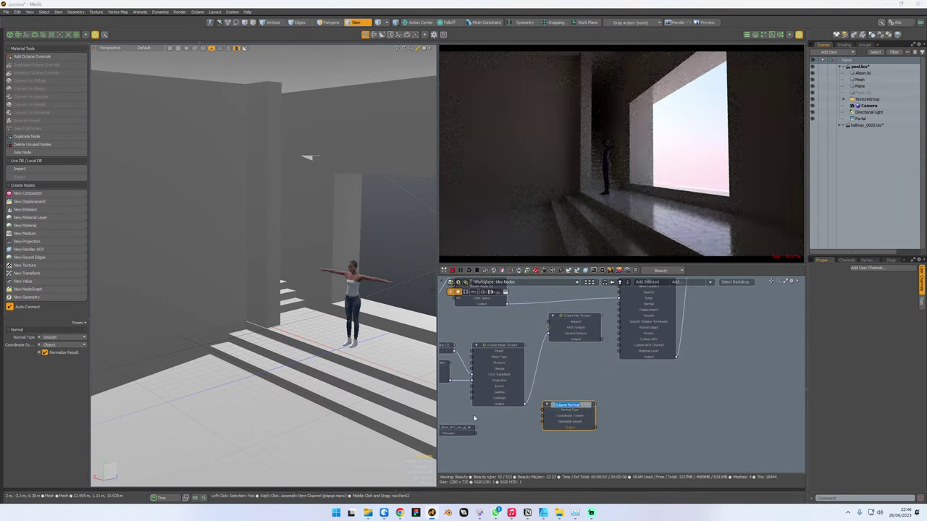
key(Delete)
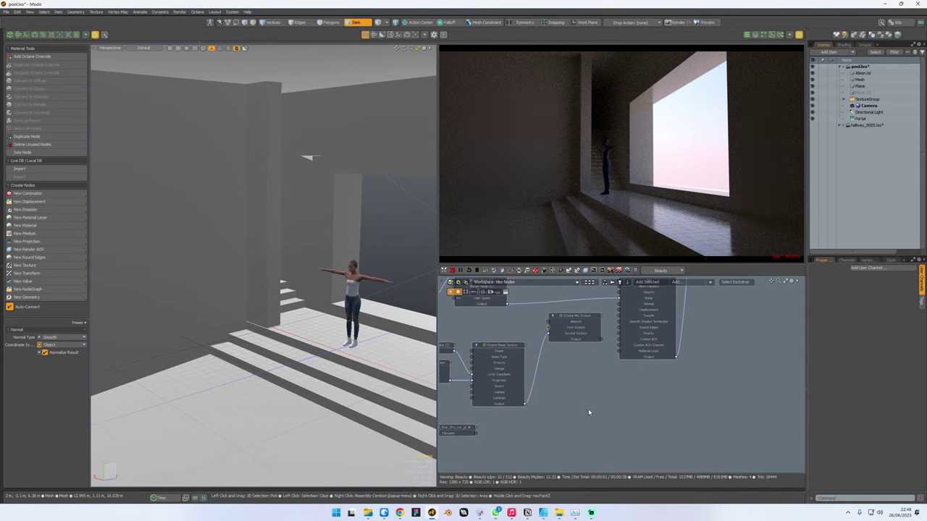
- Connect the nor_gl clip directly to the glossy material's Normal input and place the clip below the noise texture
drag(471, 437, 645, 308)
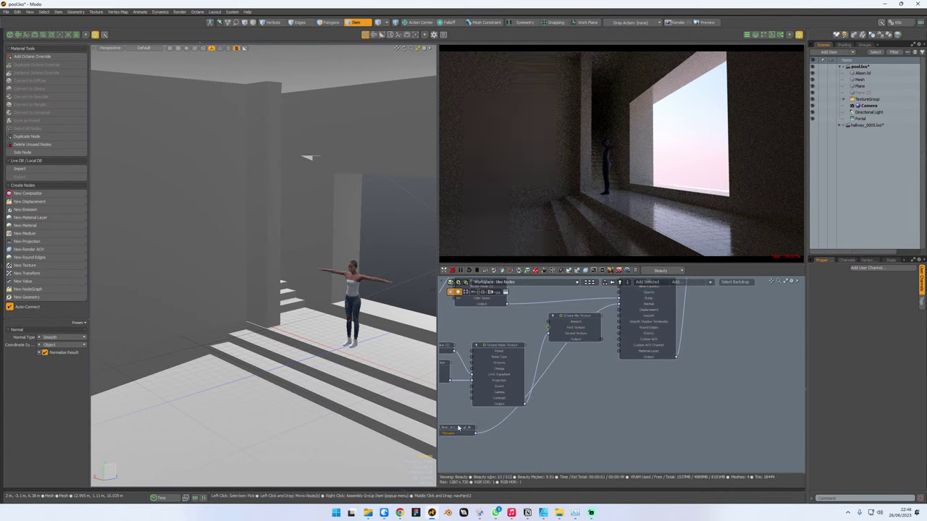
drag(464, 429, 539, 417)
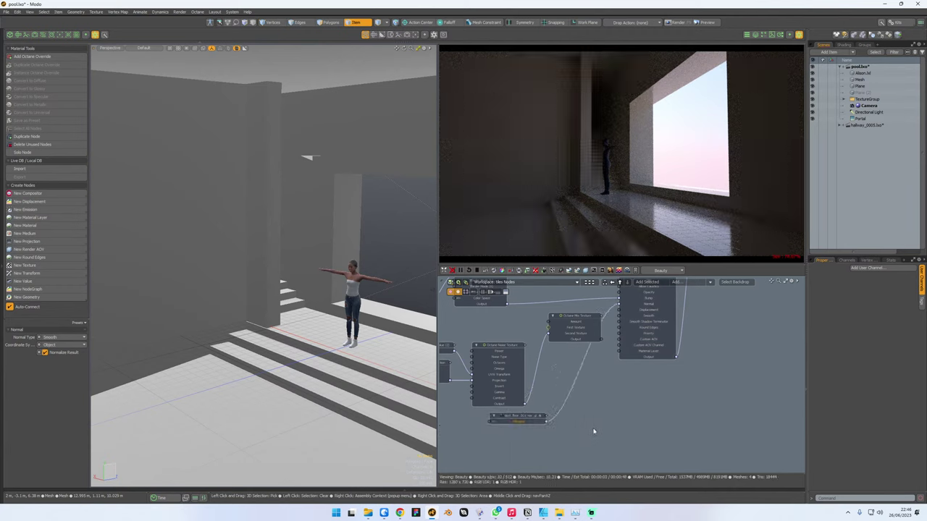
middle_drag(597, 413, 582, 451)
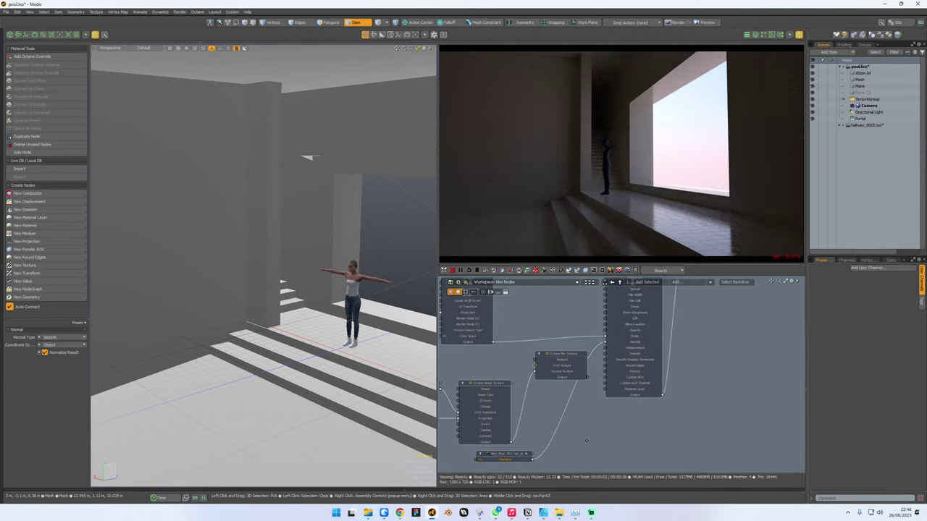
click(518, 455)
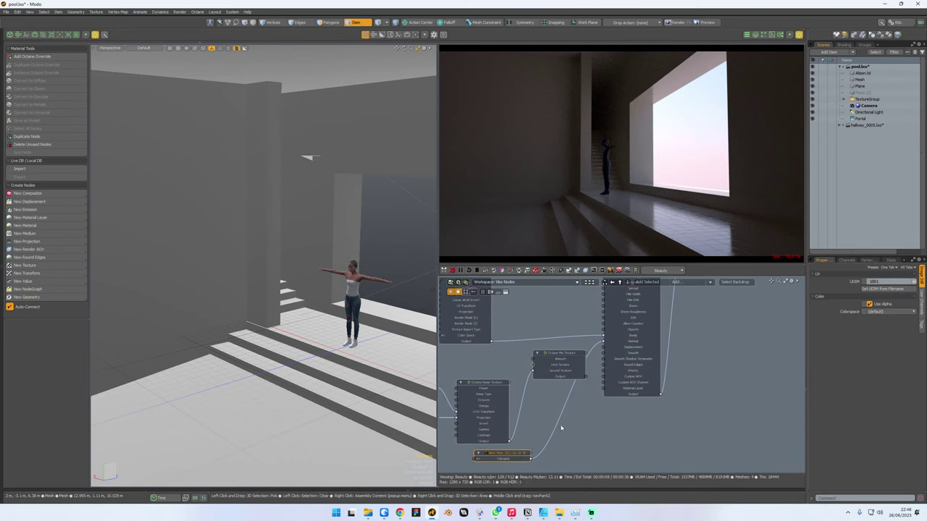
- Select the Plane mesh and assign the tiles material to it
click(263, 330)
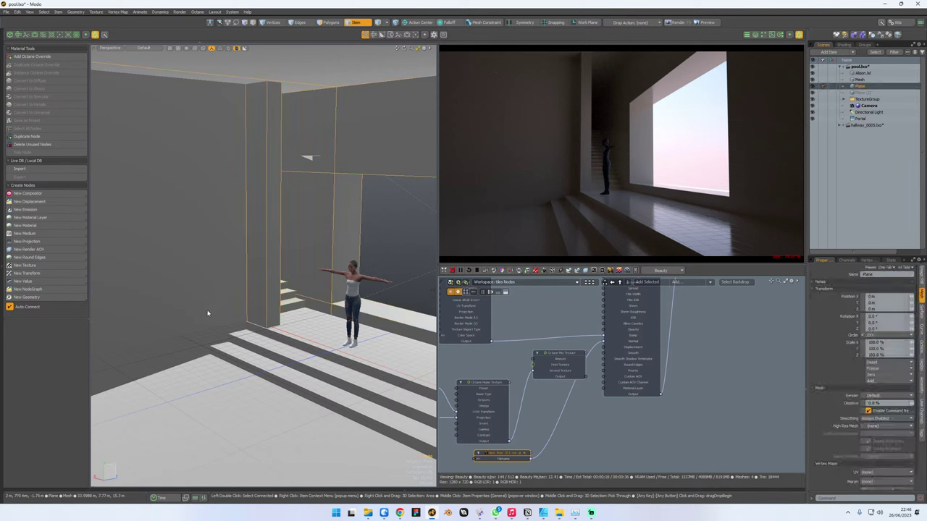
key(m)
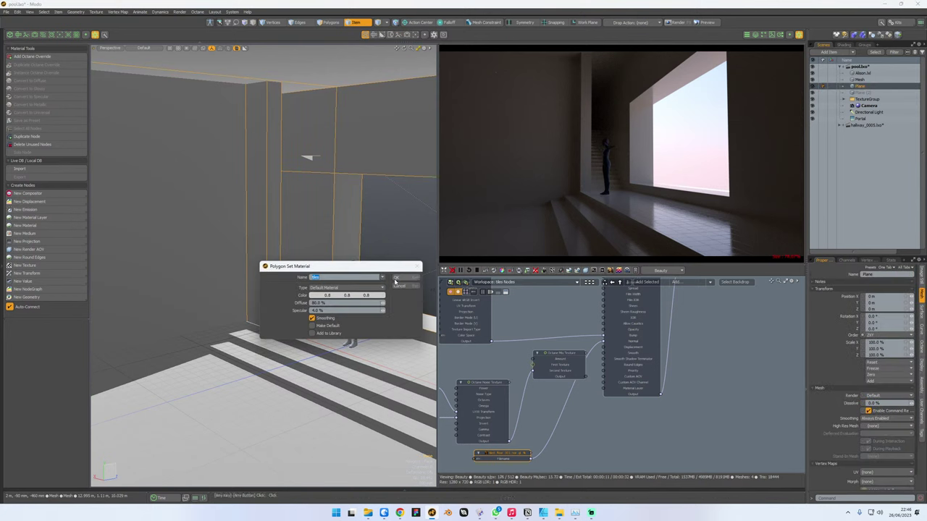
click(399, 280)
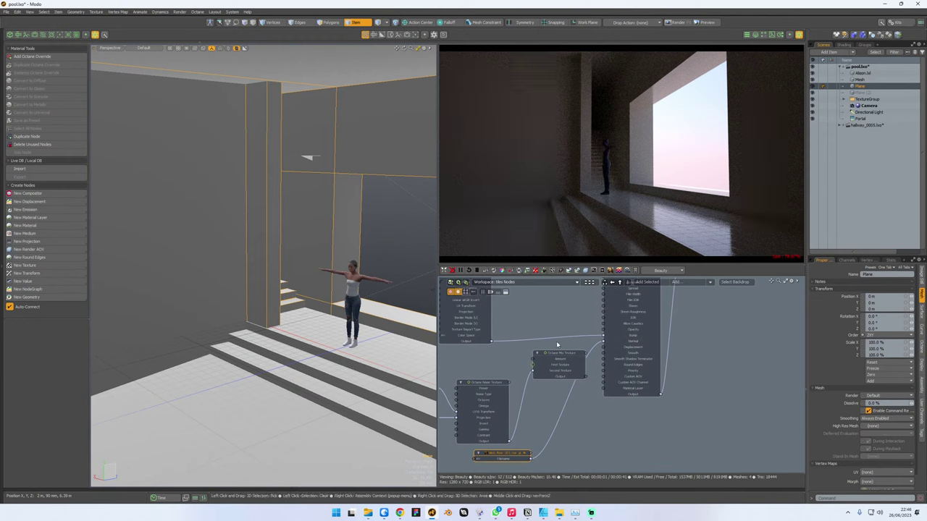
- Move the RGB Color node away from the glossy material and add a second Mix Texture node between them
middle_drag(531, 313, 614, 386)
drag(678, 331, 608, 313)
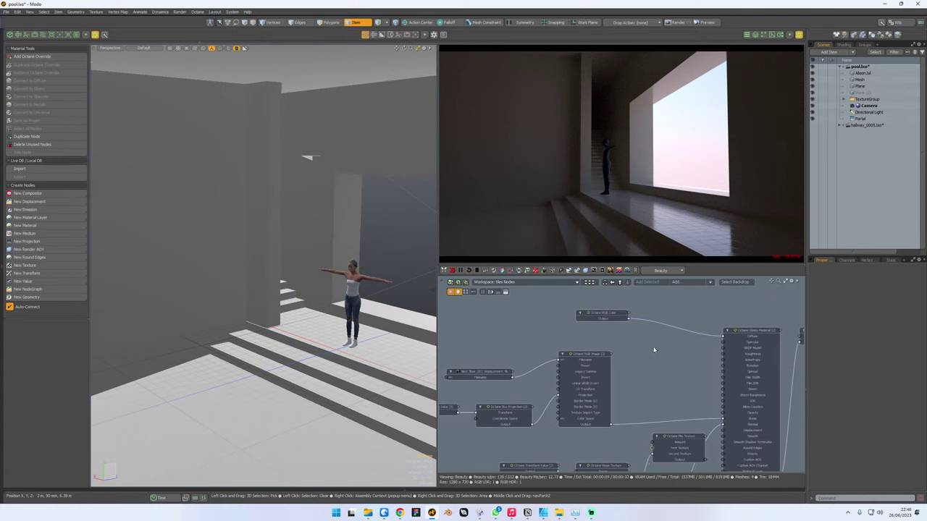
text(nmix)
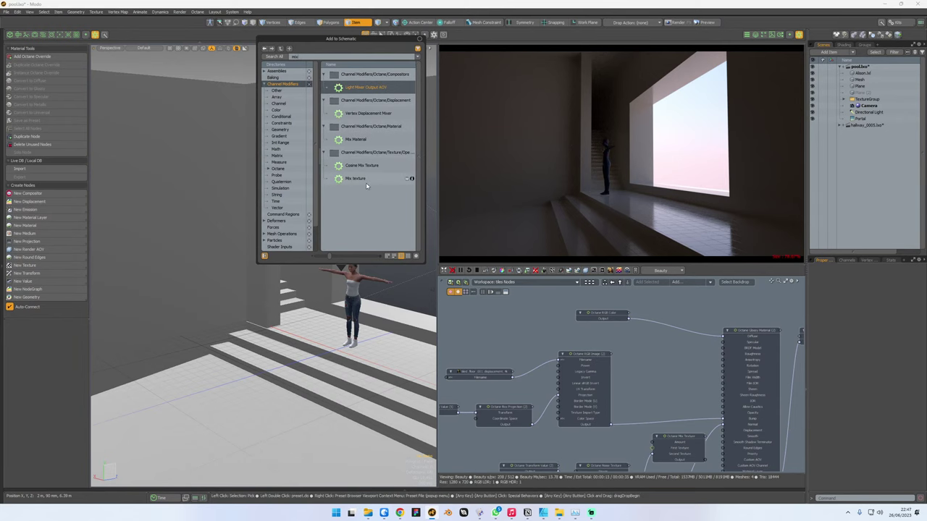
click(365, 179)
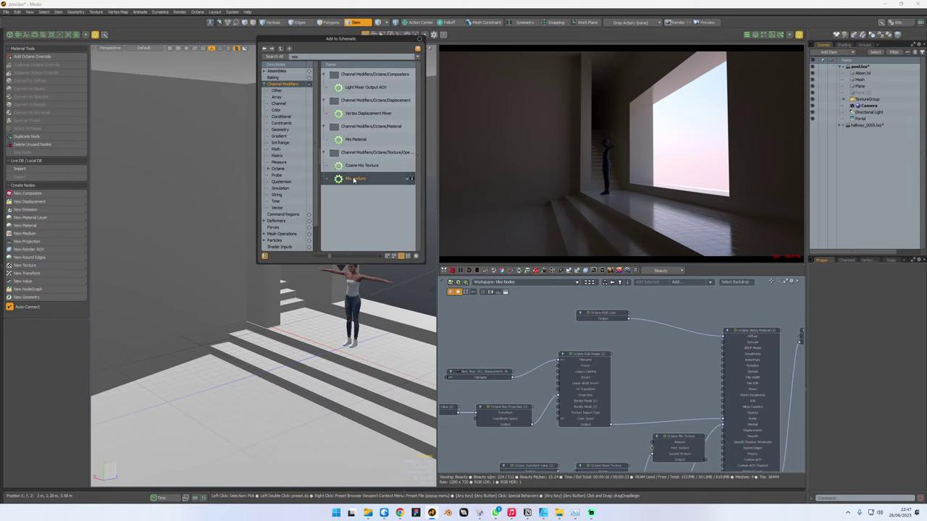
double_click(354, 180)
drag(669, 372, 671, 336)
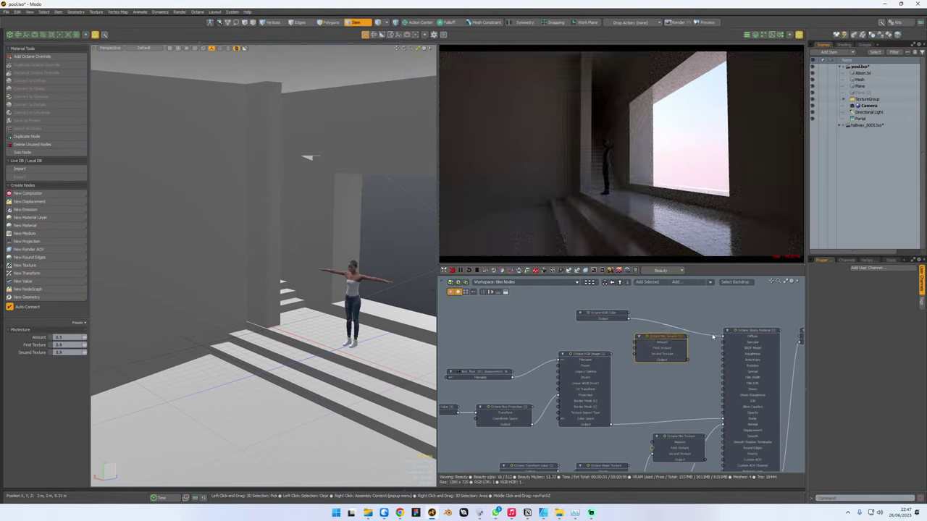
- Wire the RGB Color node into the new mix texture's First Texture input and the mix output into the glossy material's Diffuse input
click(713, 336)
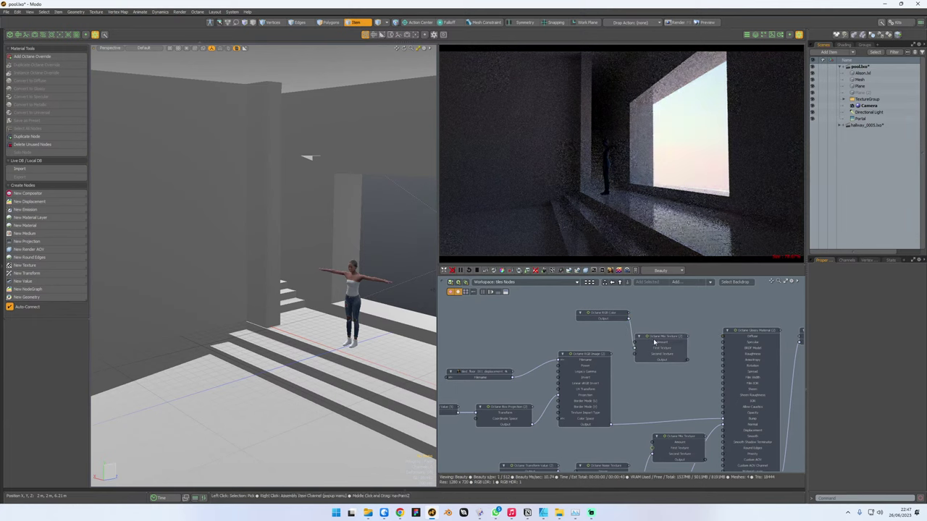
click(610, 317)
drag(610, 316, 551, 321)
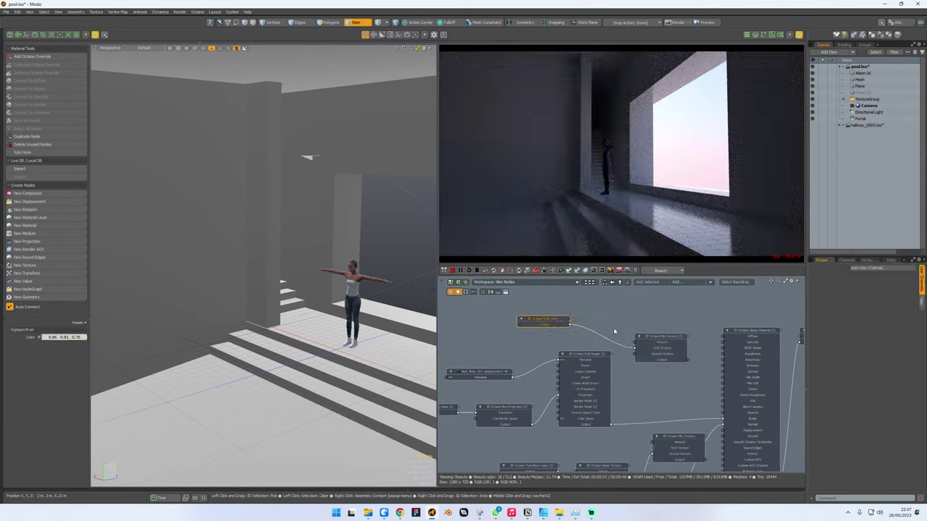
drag(687, 361, 682, 338)
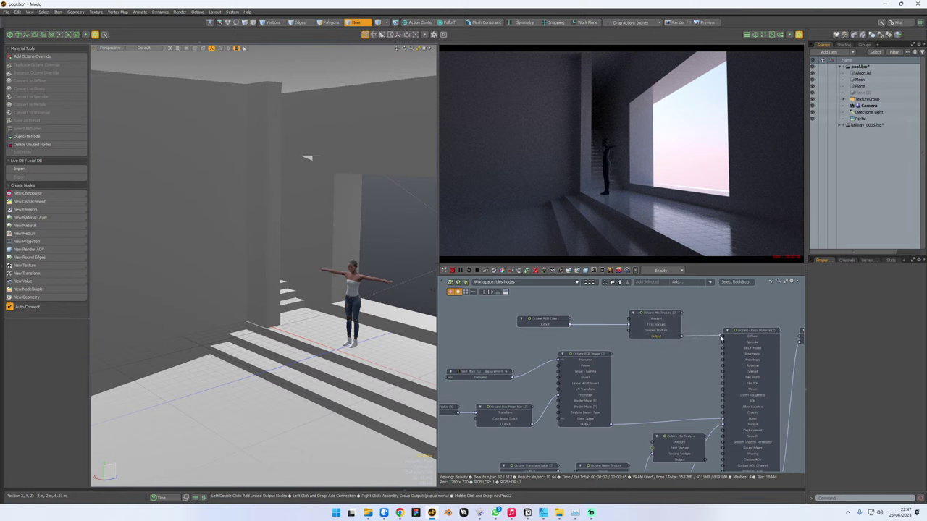
- Connect the displacement image clip to the upper mix texture's Second Texture input and set the mix Amount to 0.0
drag(511, 376, 628, 330)
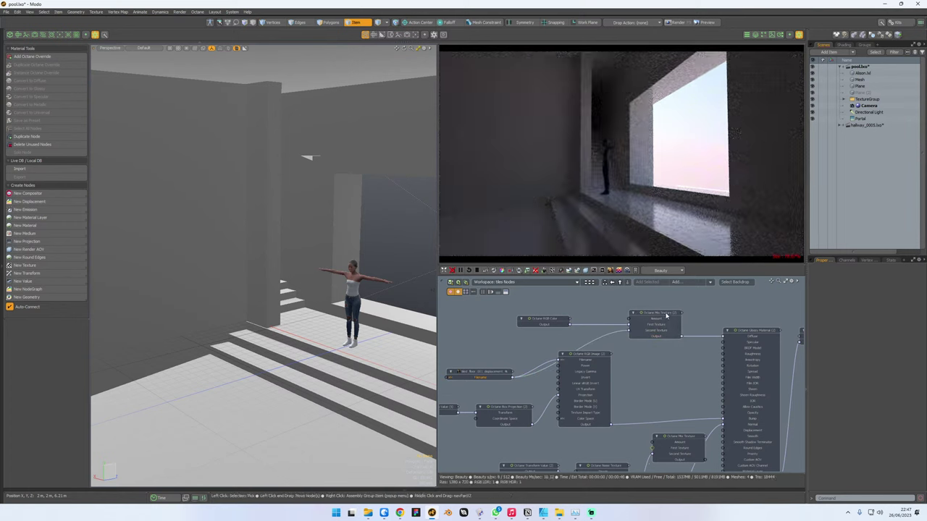
click(655, 323)
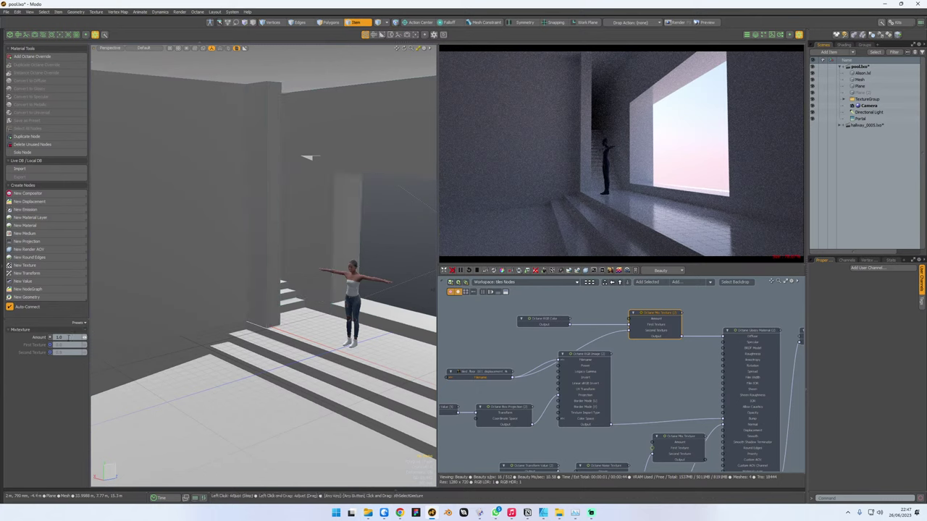
key(Return)
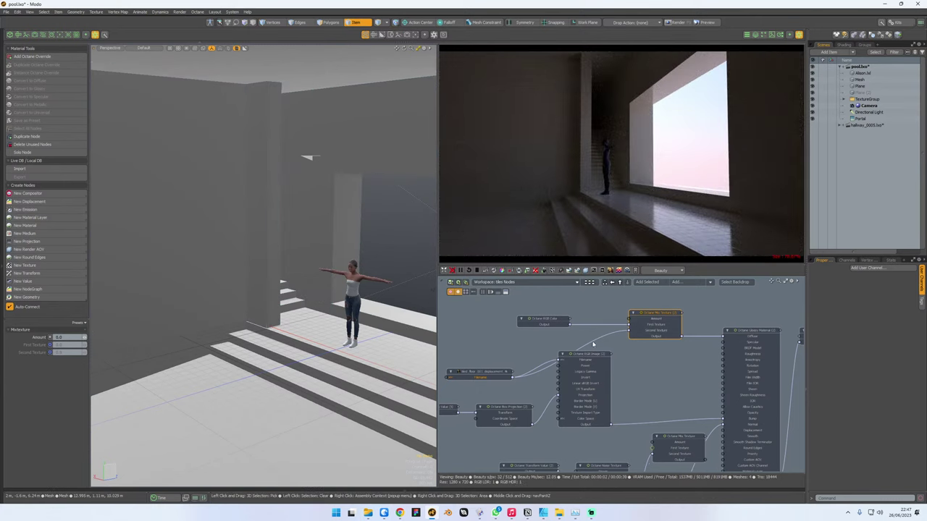
- Add an Octane Multiply texture node to the tiles node workspace
click(525, 350)
key(n)
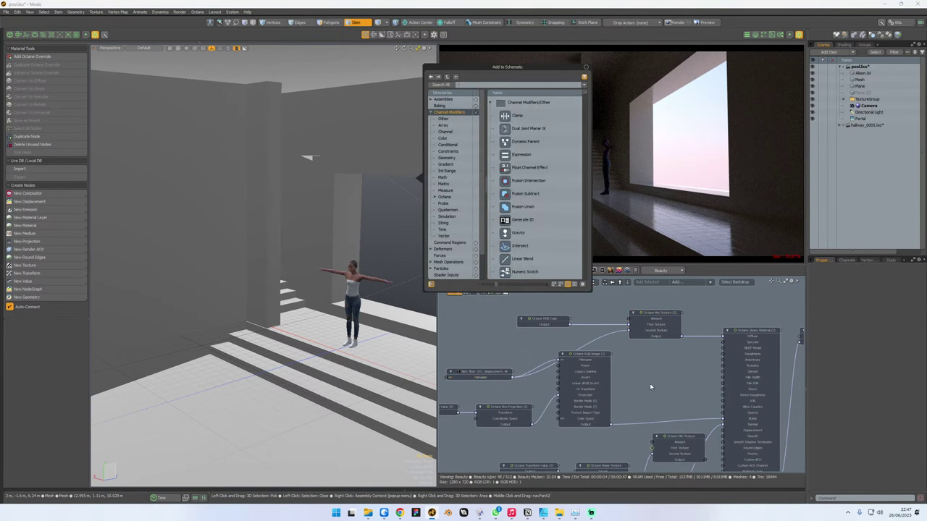
click(53, 263)
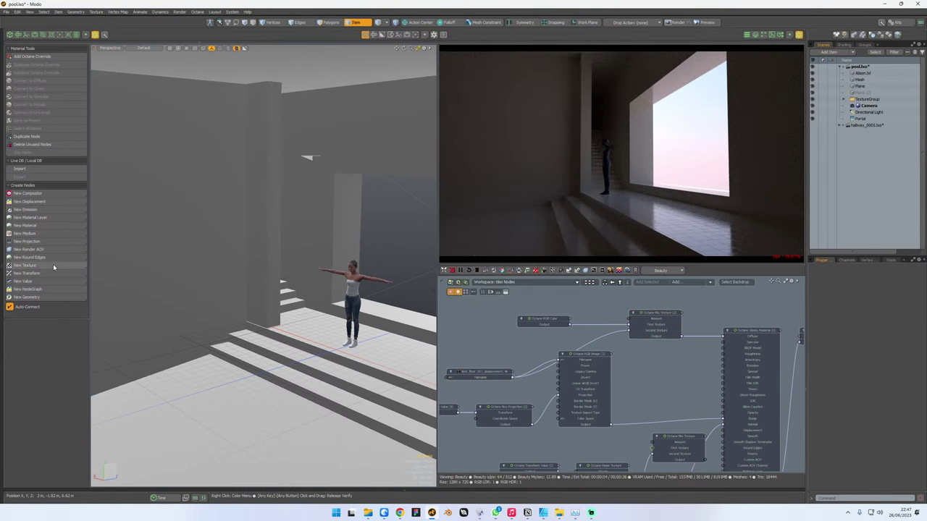
click(53, 264)
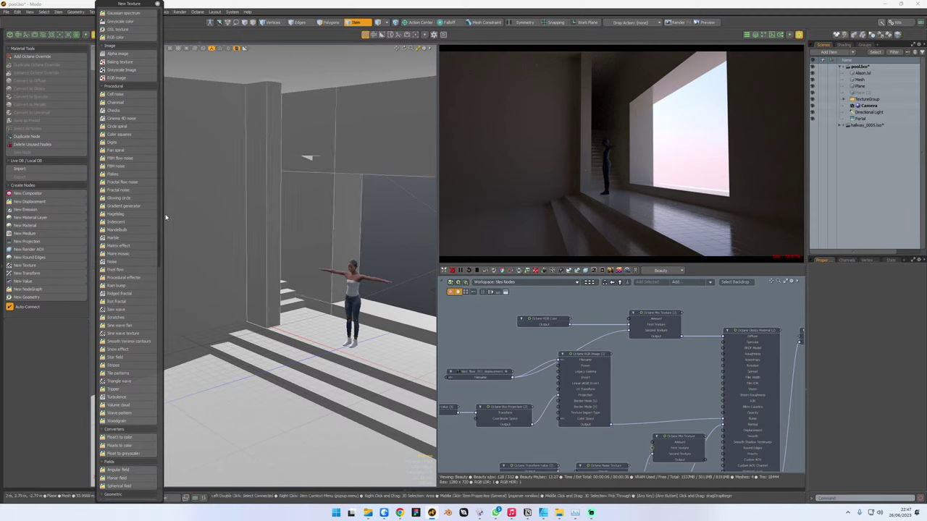
drag(161, 102, 163, 222)
scroll(164, 225, down, 10)
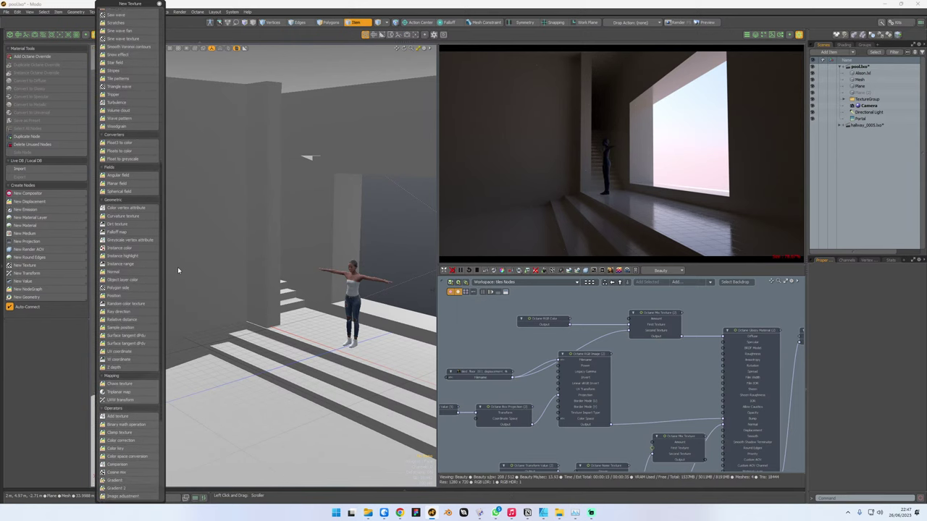
drag(173, 336, 167, 370)
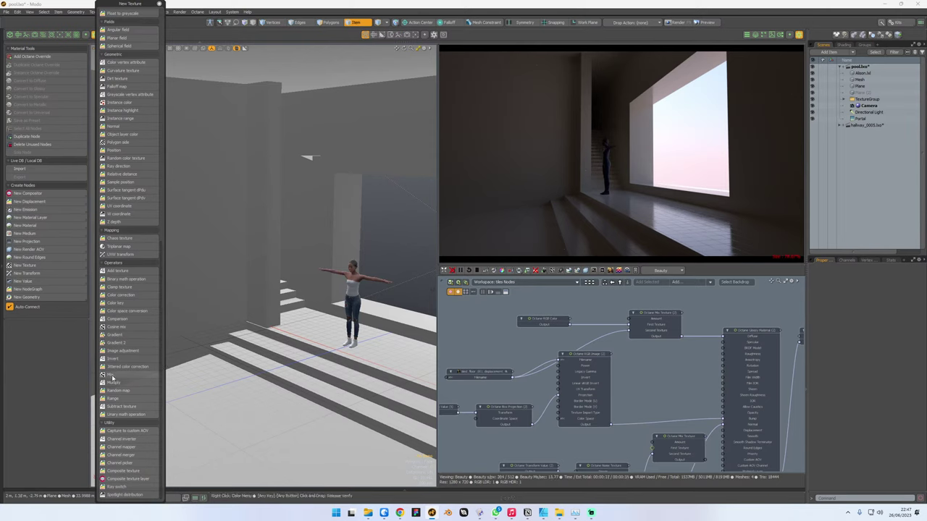
click(116, 382)
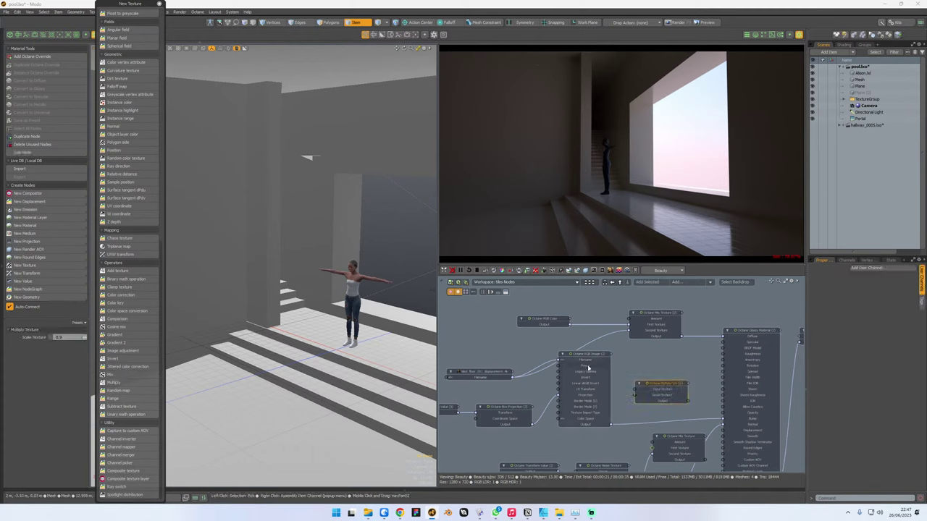
- Place the multiply node beside the RGB Color node and delete the mix texture that fed the Diffuse input
click(691, 365)
drag(683, 399, 655, 307)
click(659, 316)
key(Delete)
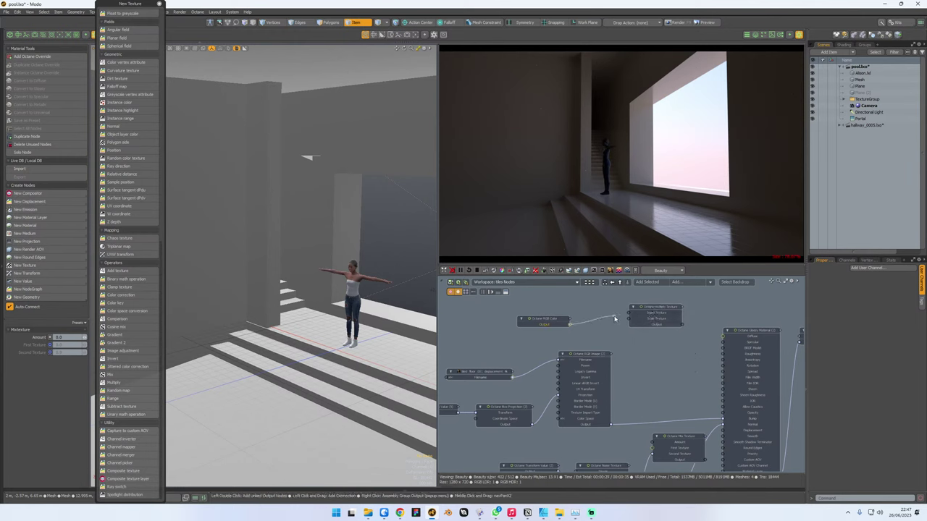
- Wire the displacement clip to the multiply's Input Texture, the RGB Color to its Scale Texture, and its output to the glossy material's Diffuse
drag(512, 375, 725, 336)
click(727, 339)
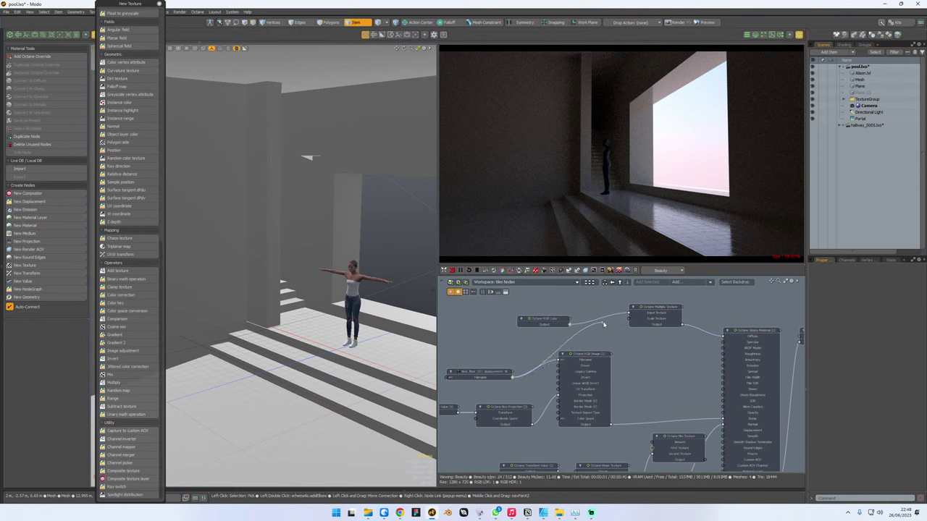
drag(570, 324, 628, 319)
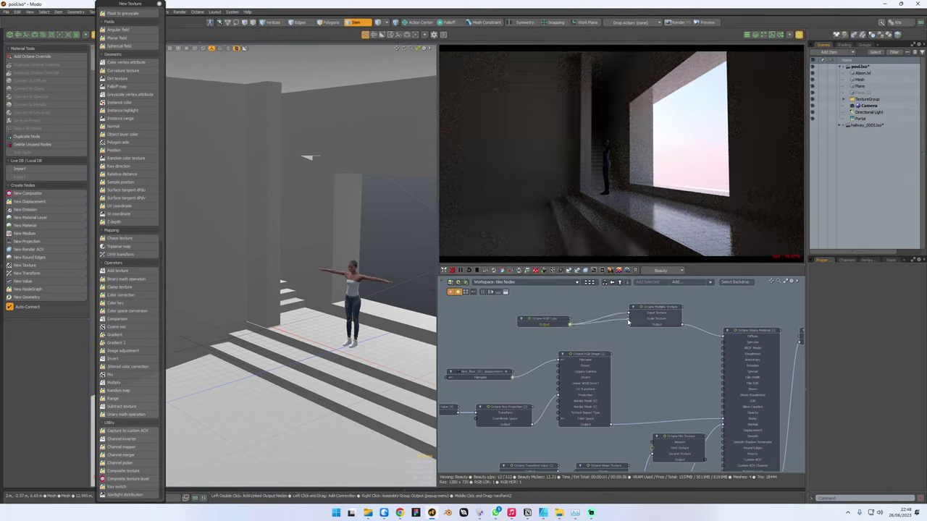
drag(512, 376, 629, 314)
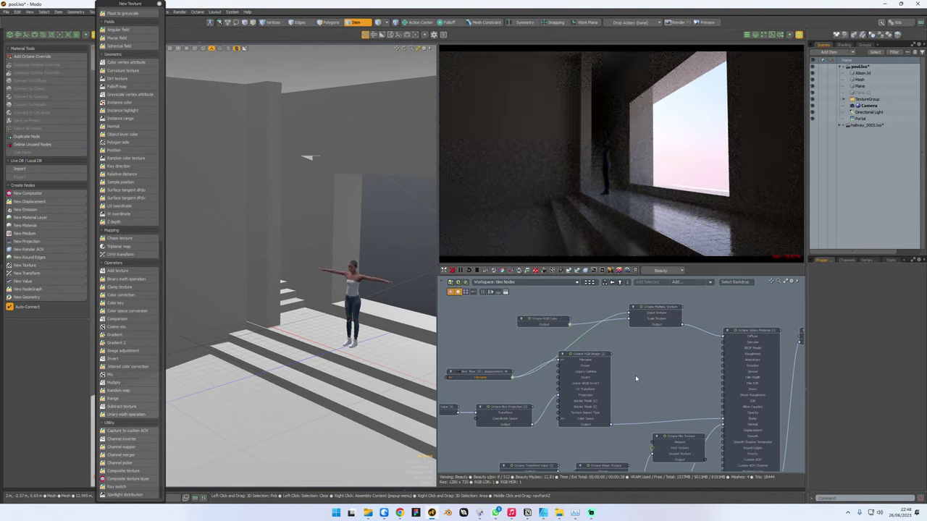